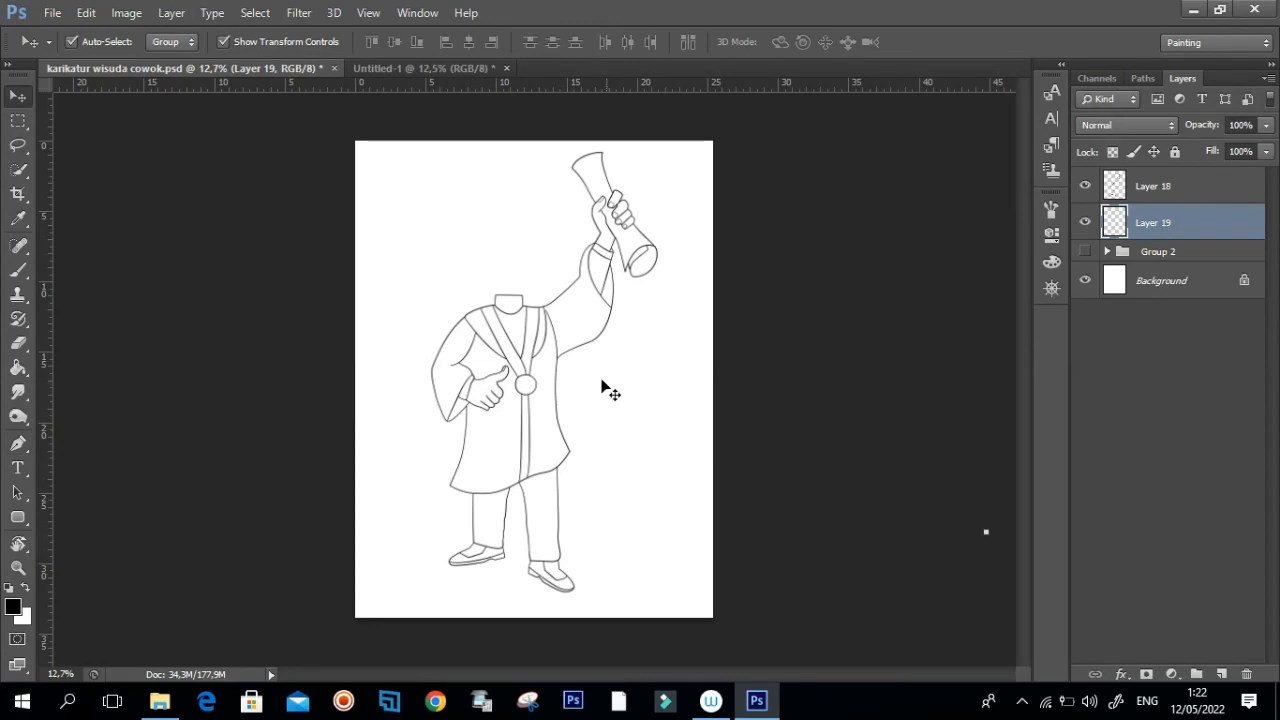
# Step: Start a Pen tool path at the neck corner and trace the shoulder line on the thumbs-up arm's side
pyautogui.moveTo(568, 372)
pyautogui.mouseDown()
pyautogui.moveTo(549, 377)
pyautogui.moveTo(564, 368)
pyautogui.mouseUp()
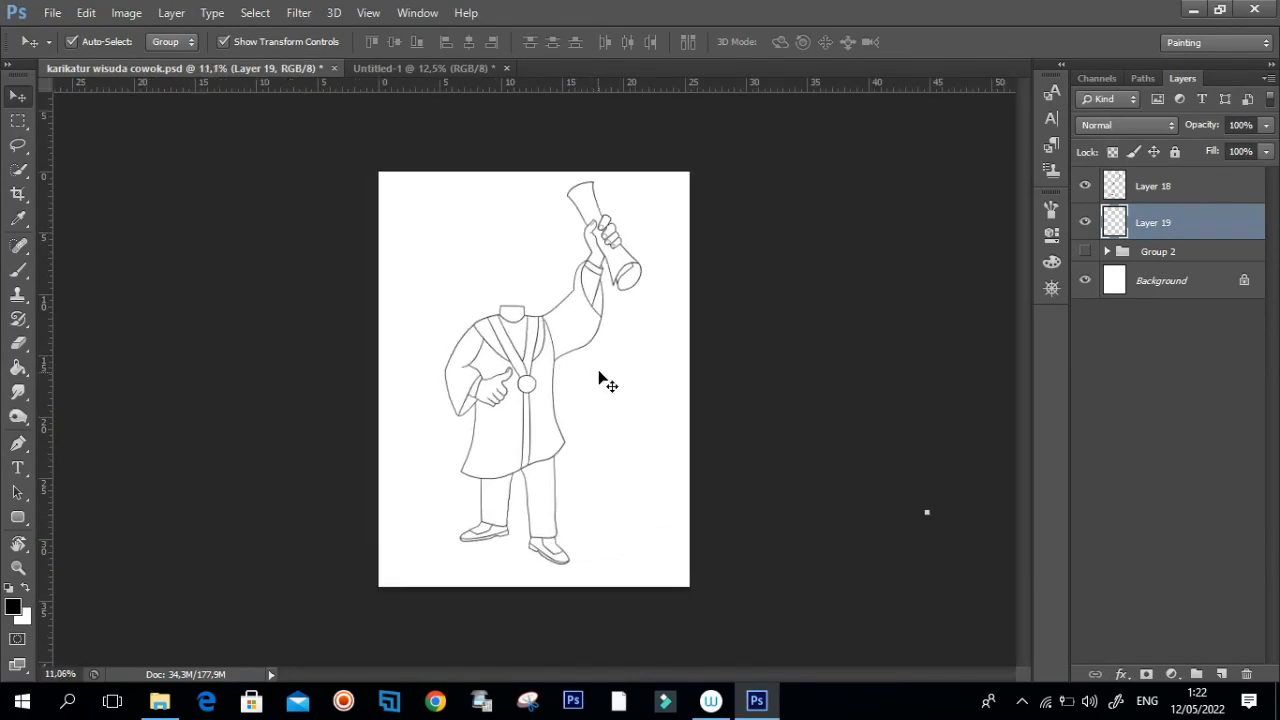
pyautogui.press('p')
pyautogui.moveTo(577, 385); pyautogui.dragTo(583, 380)
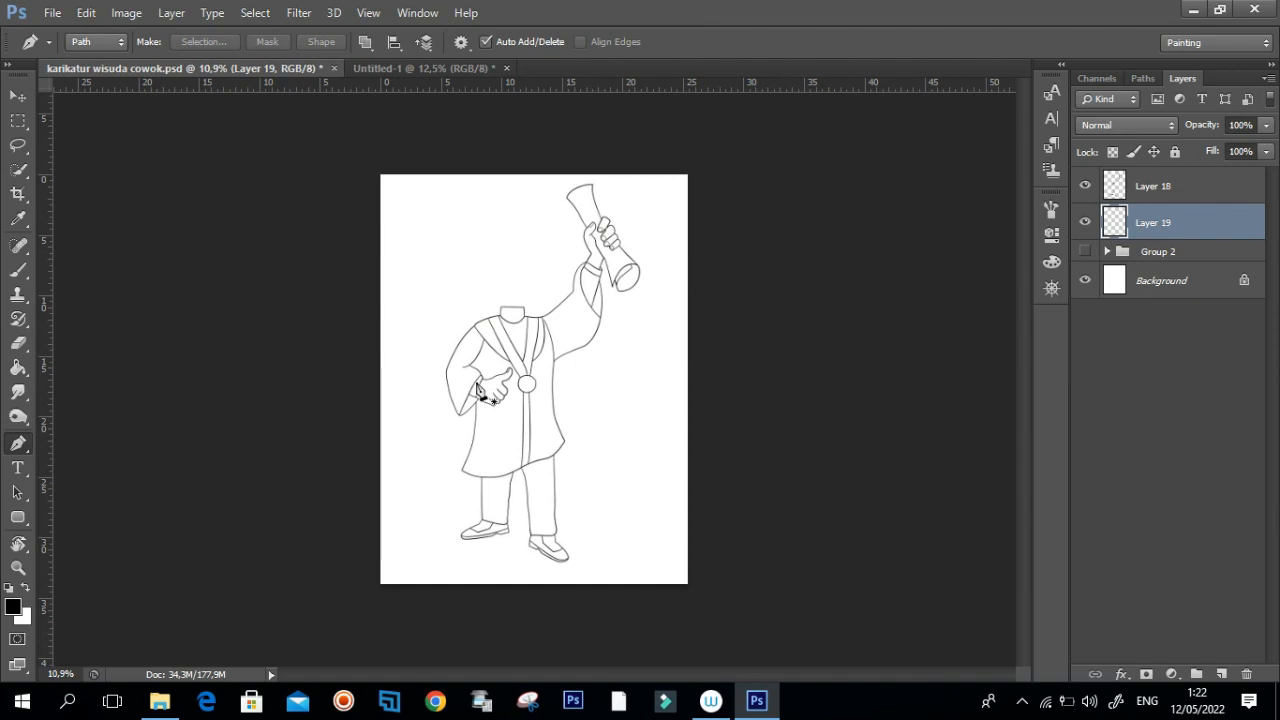
pyautogui.moveTo(499, 407); pyautogui.dragTo(551, 395)
pyautogui.moveTo(485, 469); pyautogui.dragTo(539, 382)
pyautogui.moveTo(443, 213); pyautogui.dragTo(566, 209)
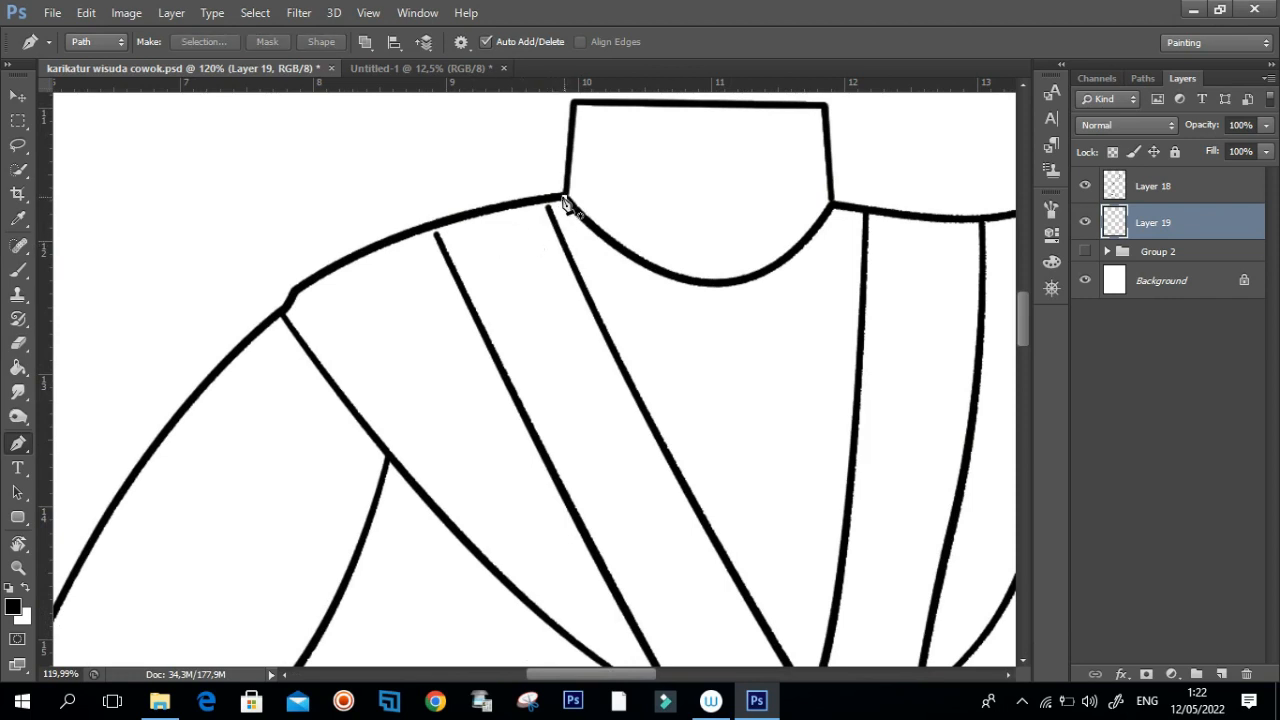
pyautogui.click(564, 197)
pyautogui.moveTo(295, 290); pyautogui.dragTo(383, 217)
pyautogui.click(283, 311)
pyautogui.moveTo(370, 262); pyautogui.dragTo(292, 334)
# Step: Continue the path down the outer edge of the thumbs-up arm's sleeve
pyautogui.moveTo(252, 429); pyautogui.dragTo(325, 234)
pyautogui.moveTo(205, 458); pyautogui.dragTo(177, 525)
pyautogui.moveTo(186, 574); pyautogui.dragTo(169, 416)
pyautogui.moveTo(158, 463); pyautogui.dragTo(166, 417)
pyautogui.click(171, 535)
pyautogui.moveTo(195, 581); pyautogui.dragTo(209, 432)
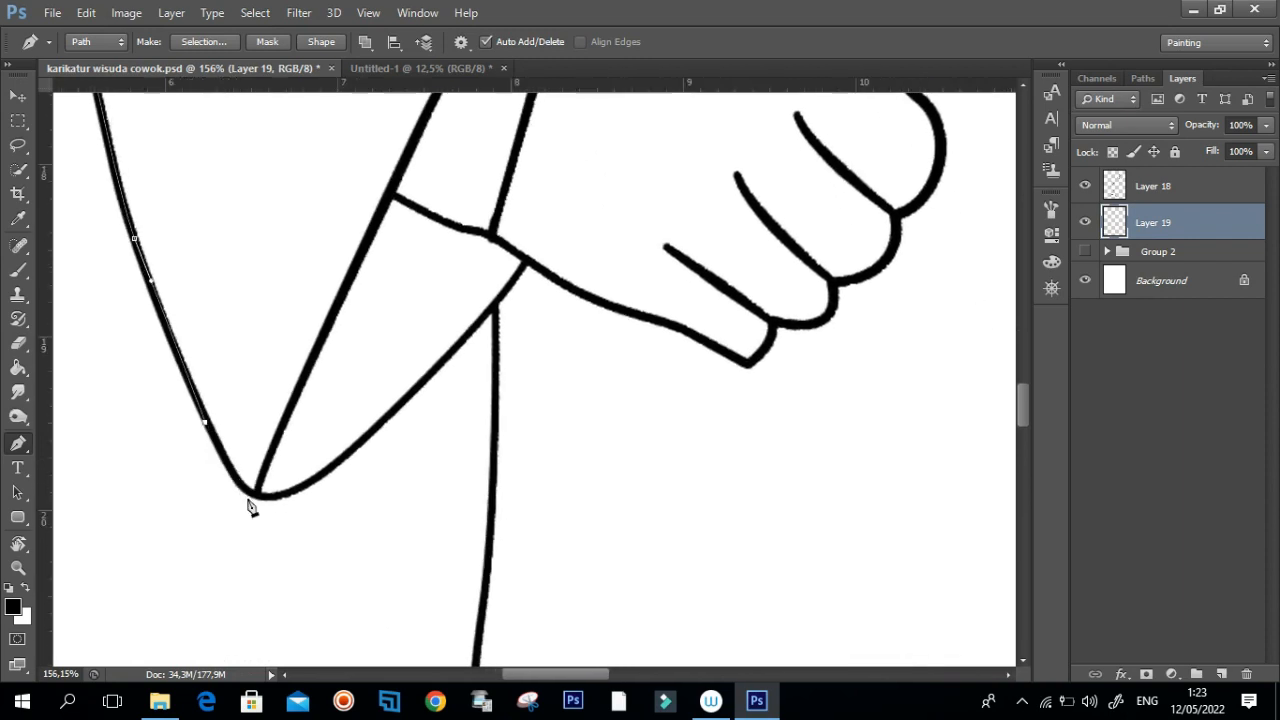
# Step: Curve the path around the sleeve's lower tip and up to where it meets the robe's side
pyautogui.moveTo(271, 496); pyautogui.dragTo(314, 496)
pyautogui.moveTo(438, 366); pyautogui.dragTo(478, 318)
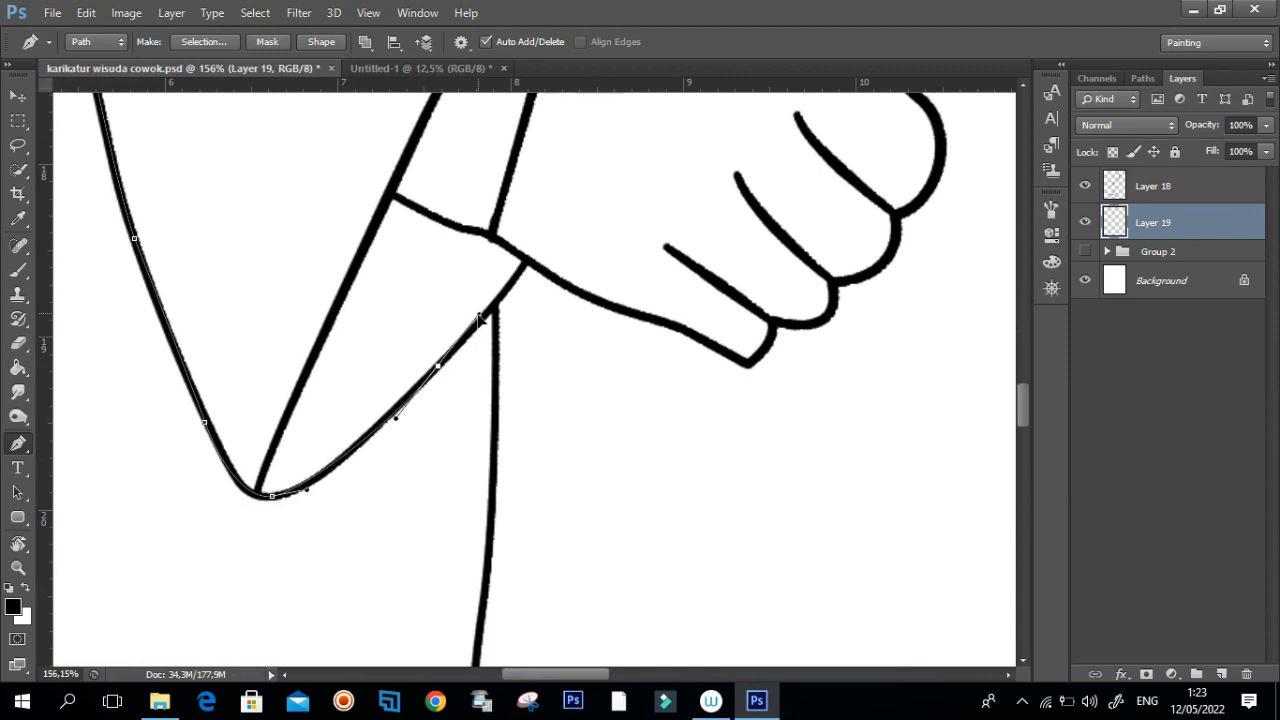
pyautogui.click(496, 306)
# Step: Trace the robe's side below the thumbs-up arm down to the hem corner
pyautogui.scroll(-3, 494, 290)
pyautogui.click(497, 407)
pyautogui.moveTo(498, 420)
pyautogui.mouseDown()
pyautogui.moveTo(496, 462)
pyautogui.moveTo(508, 207)
pyautogui.moveTo(491, 466)
pyautogui.mouseUp()
pyautogui.moveTo(497, 367); pyautogui.dragTo(547, 111)
pyautogui.moveTo(491, 390)
pyautogui.mouseDown()
pyautogui.moveTo(470, 447)
pyautogui.moveTo(475, 377)
pyautogui.mouseUp()
pyautogui.moveTo(409, 545); pyautogui.dragTo(258, 259)
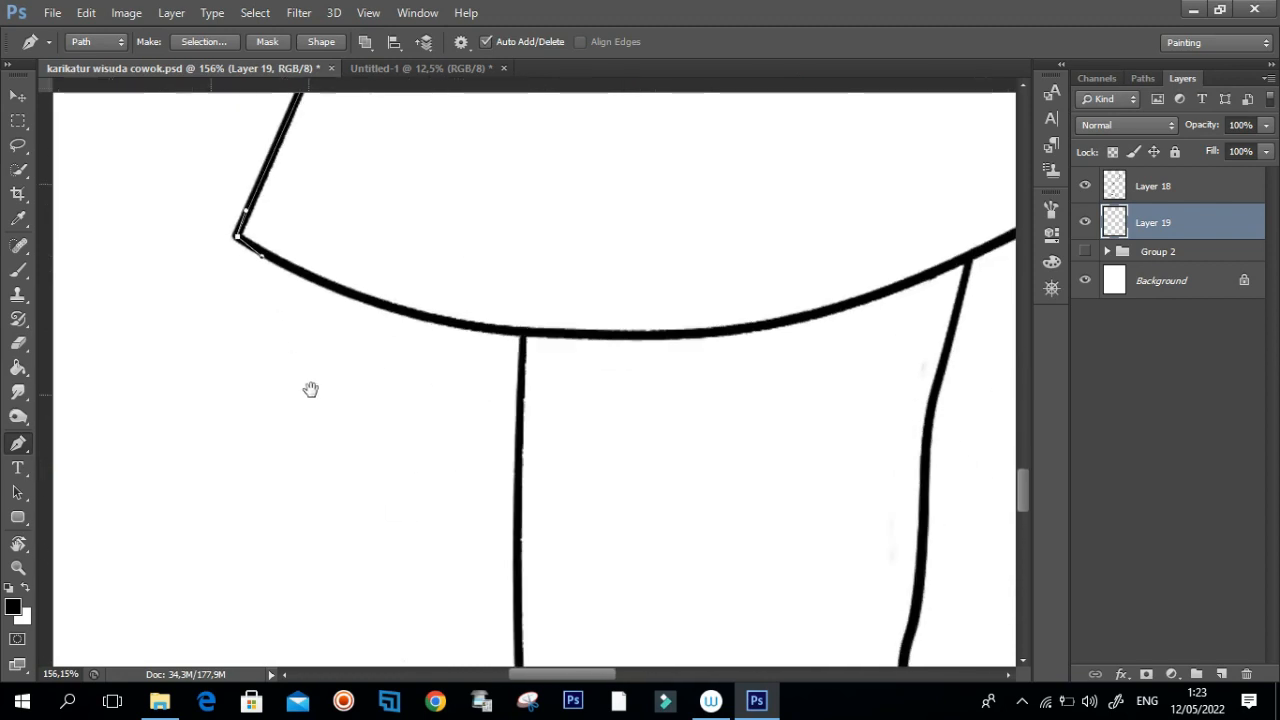
# Step: Trace the robe's bottom hem across to the opposite corner, undoing and redoing misplaced anchor points
pyautogui.moveTo(640, 337); pyautogui.dragTo(503, 377)
pyautogui.hotkey('ctrl', 'alt', 'z')
pyautogui.hotkey('ctrl', 'alt', 'z')
pyautogui.hotkey('ctrl', 'shift', 'z')
pyautogui.moveTo(729, 299); pyautogui.dragTo(529, 359)
pyautogui.moveTo(731, 258); pyautogui.dragTo(804, 241)
pyautogui.moveTo(696, 292); pyautogui.dragTo(353, 446)
pyautogui.moveTo(636, 323); pyautogui.dragTo(631, 497)
pyautogui.moveTo(711, 321); pyautogui.dragTo(715, 280)
# Step: Trace the robe's opposite side from the hem corner up to the raised arm's armpit
pyautogui.moveTo(668, 242); pyautogui.dragTo(664, 417)
pyautogui.moveTo(615, 287); pyautogui.dragTo(586, 533)
pyautogui.moveTo(541, 313); pyautogui.dragTo(534, 201)
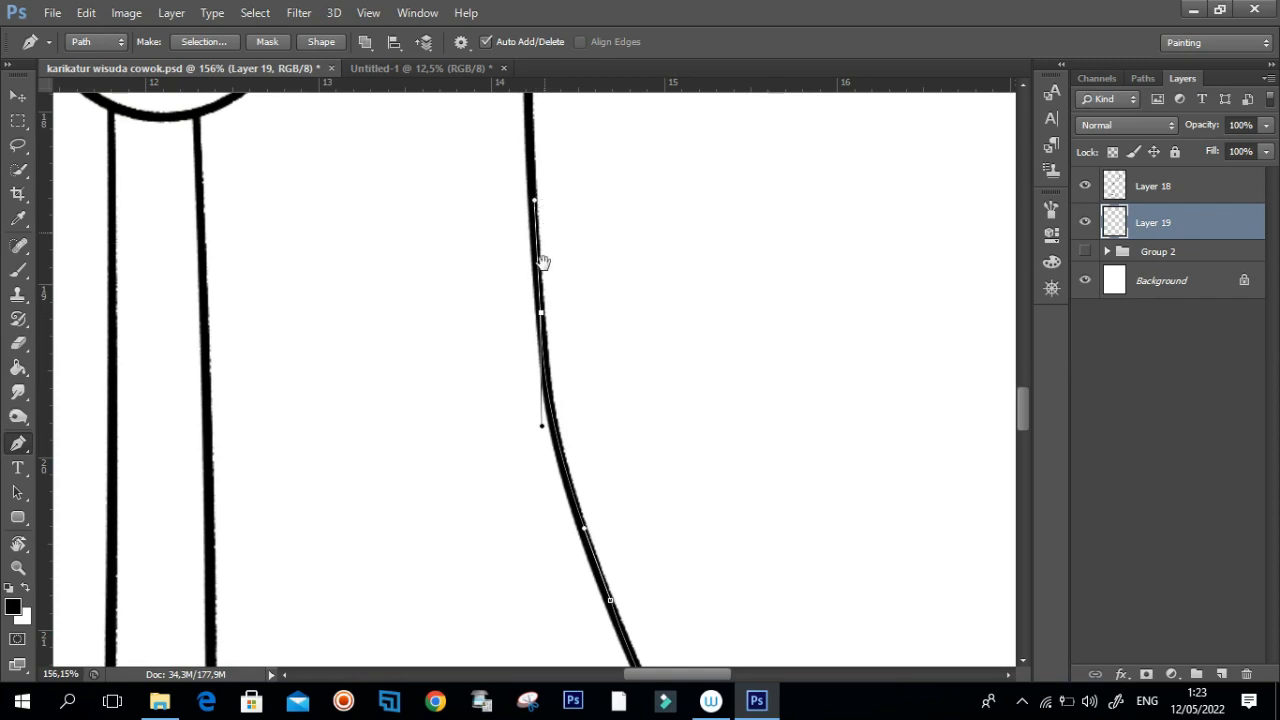
pyautogui.moveTo(543, 263); pyautogui.dragTo(556, 490)
pyautogui.moveTo(543, 282); pyautogui.dragTo(551, 377)
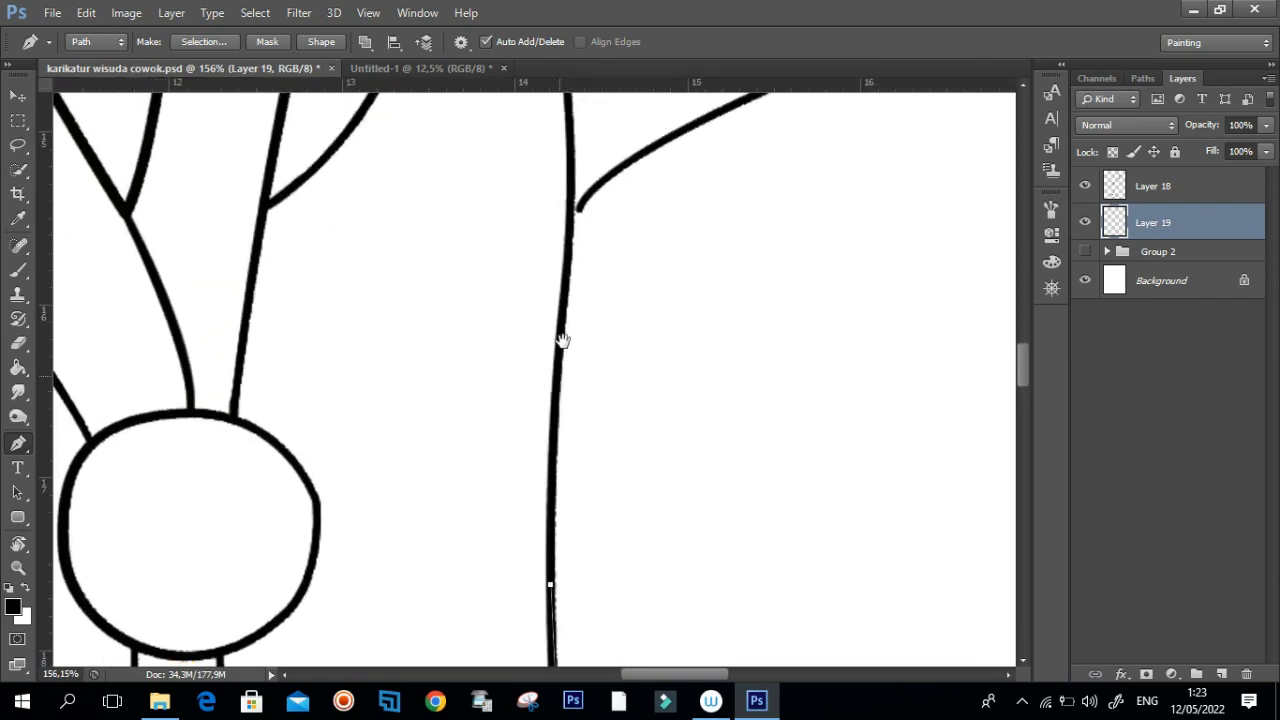
pyautogui.moveTo(560, 317); pyautogui.dragTo(567, 256)
pyautogui.moveTo(578, 275); pyautogui.dragTo(566, 405)
pyautogui.click(557, 344)
pyautogui.moveTo(572, 333); pyautogui.dragTo(583, 318)
# Step: Continue the path along the underside of the raised arm's sleeve and up its outer curve
pyautogui.scroll(2, 515, 338)
pyautogui.hscroll(5, 515, 338)
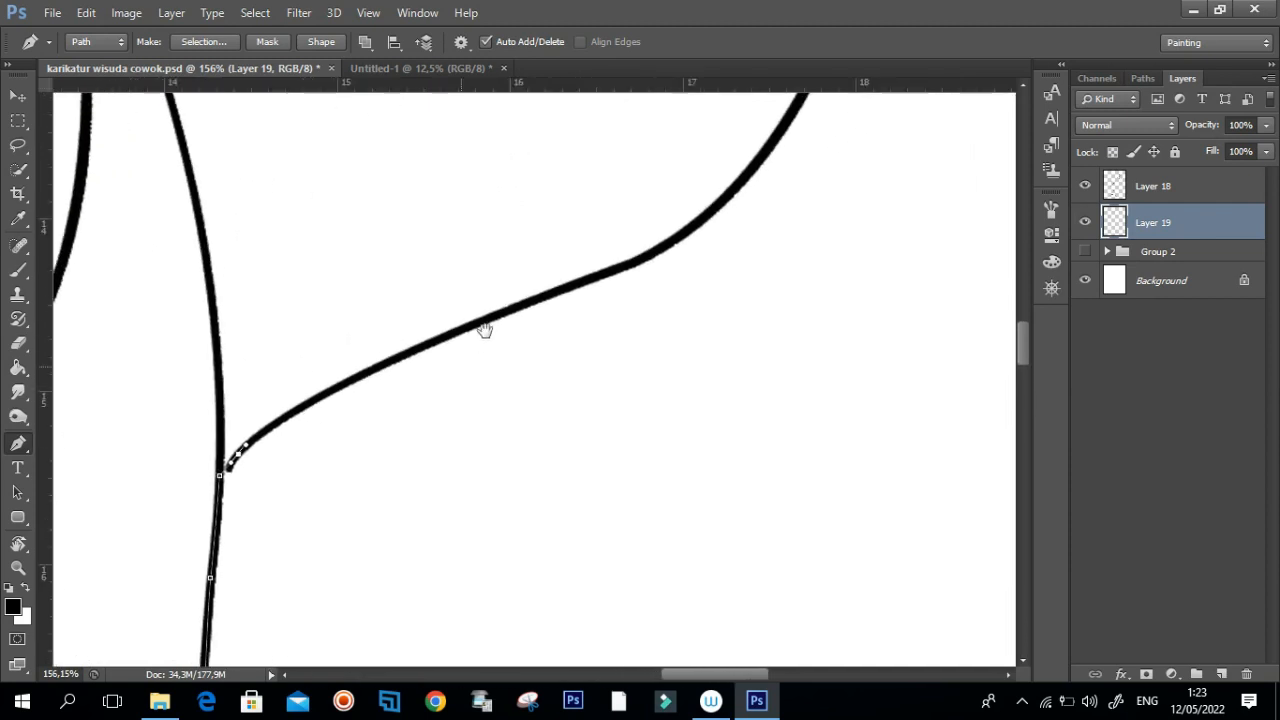
pyautogui.moveTo(477, 322); pyautogui.dragTo(612, 270)
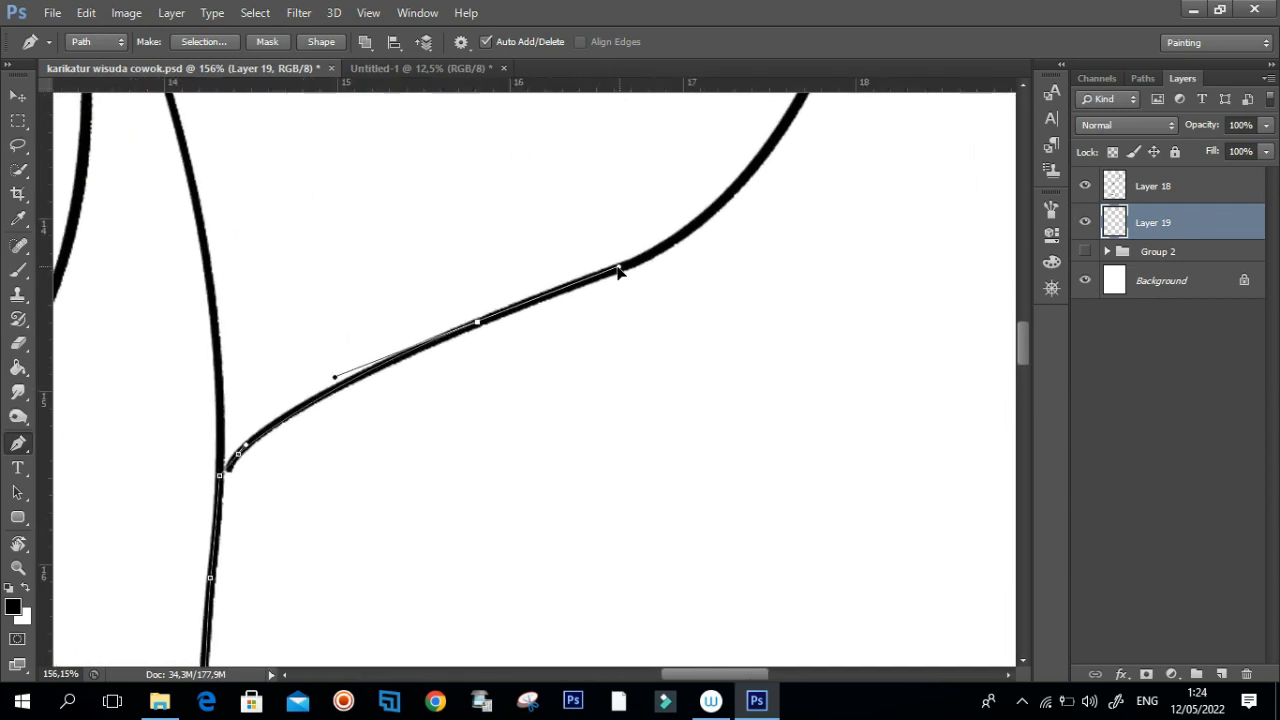
pyautogui.scroll(3, 595, 292)
pyautogui.hscroll(3, 595, 292)
pyautogui.moveTo(589, 317); pyautogui.dragTo(646, 251)
pyautogui.scroll(6, 646, 251)
pyautogui.hscroll(2, 646, 251)
pyautogui.moveTo(623, 318); pyautogui.dragTo(631, 347)
pyautogui.scroll(-6, 656, 247)
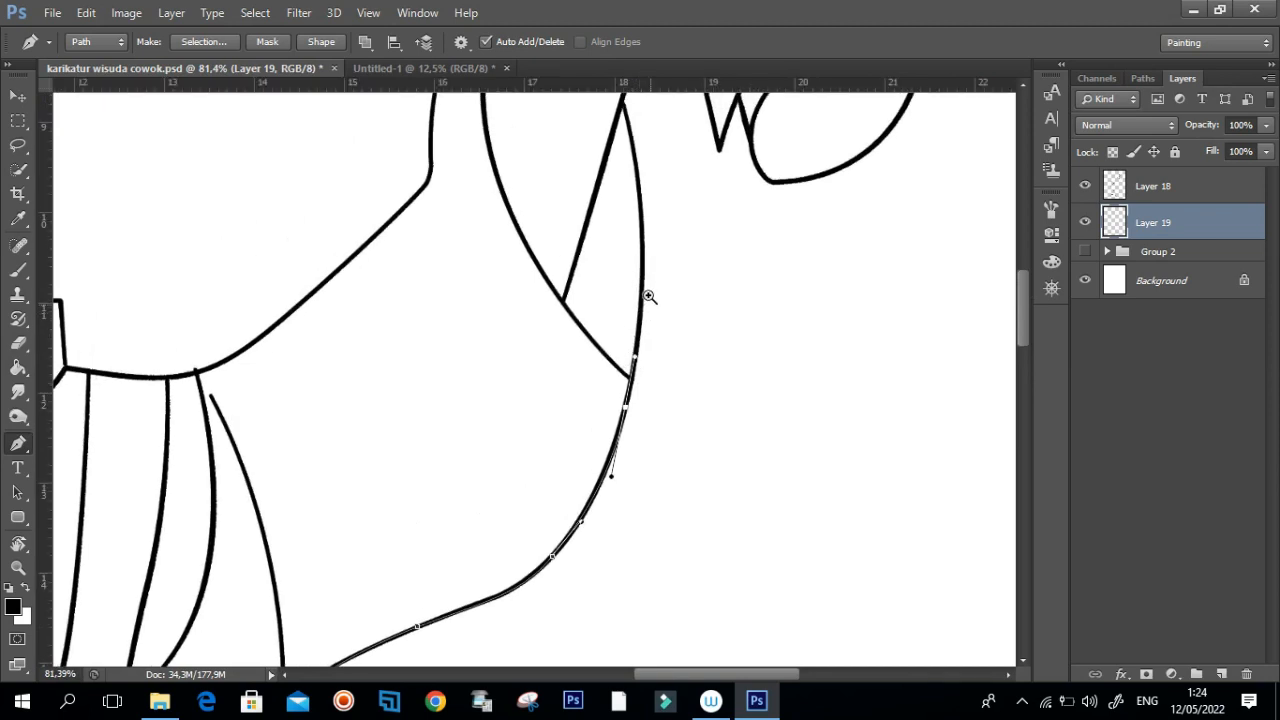
# Step: Trace to the upper tip of the raised sleeve and back down the straight edge of its opening
pyautogui.scroll(5, 648, 301)
pyautogui.moveTo(633, 233); pyautogui.dragTo(633, 208)
pyautogui.moveTo(630, 120); pyautogui.dragTo(660, 314)
pyautogui.moveTo(629, 217); pyautogui.dragTo(605, 293)
pyautogui.click(523, 578)
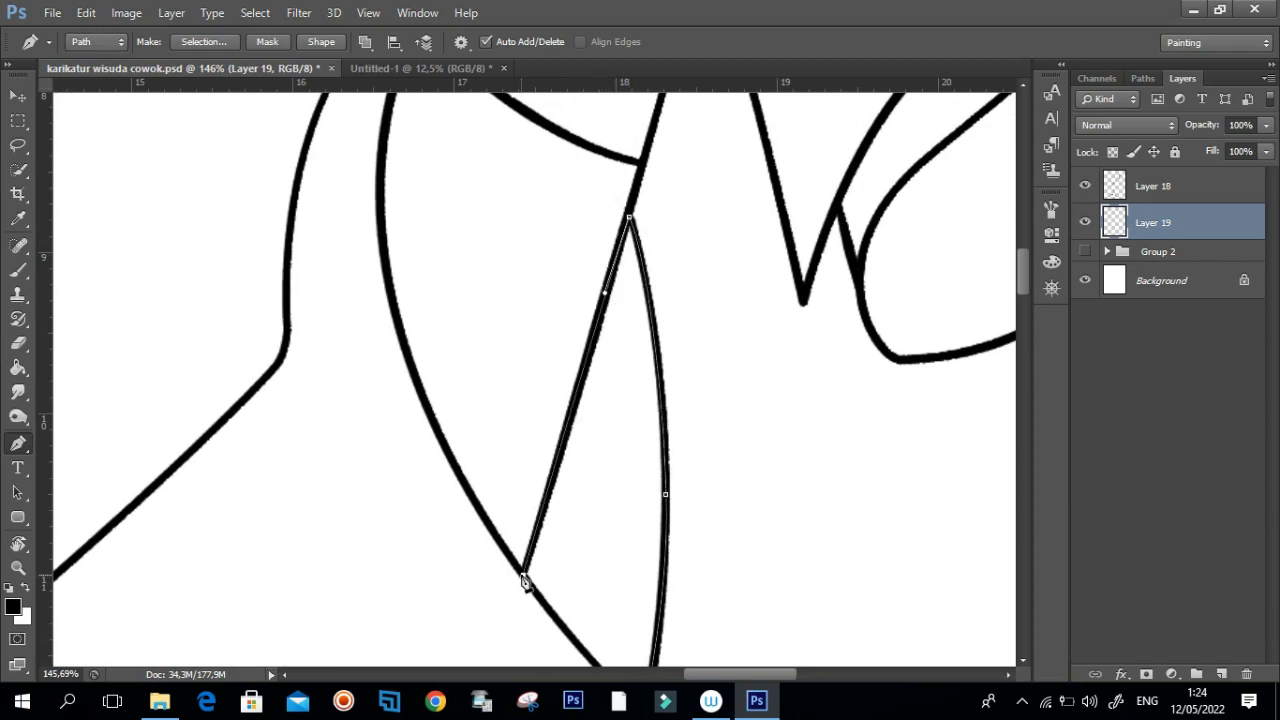
# Step: Trace the curved inner edge of the raised sleeve's opening up to the wrist
pyautogui.scroll(2, 521, 578)
pyautogui.hscroll(-1, 521, 578)
pyautogui.moveTo(426, 352); pyautogui.dragTo(408, 224)
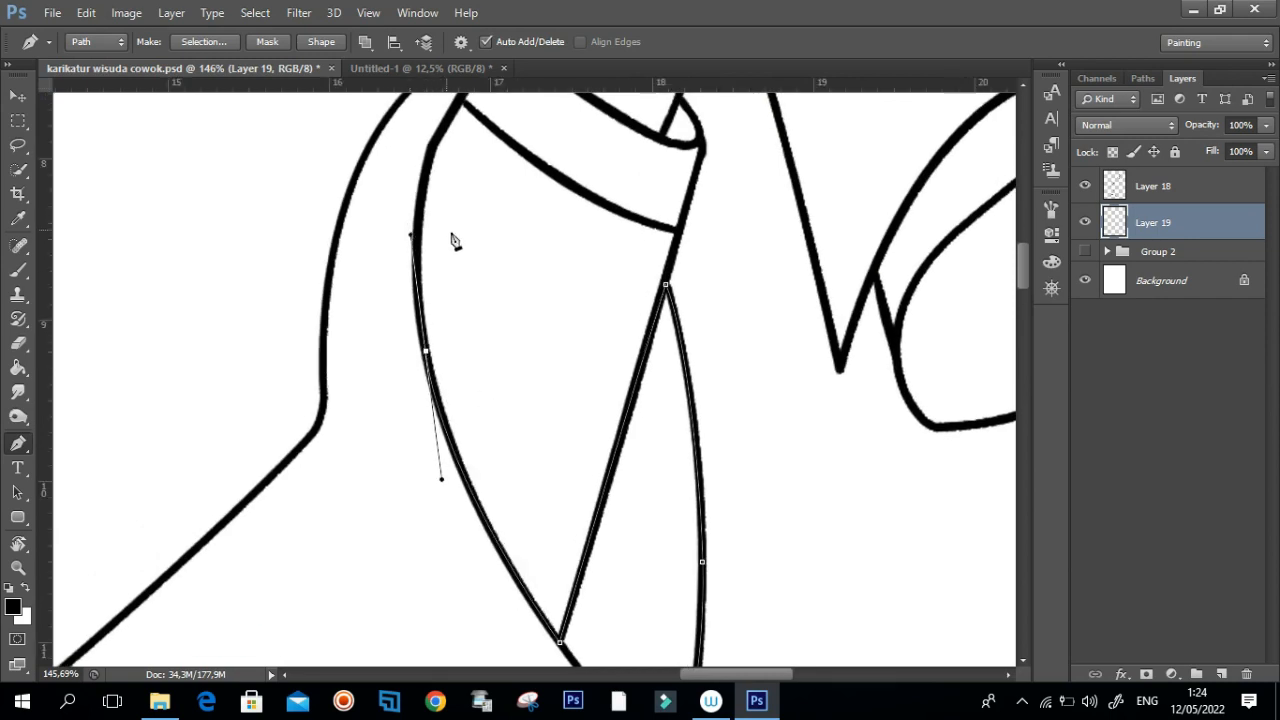
pyautogui.scroll(5, 448, 237)
pyautogui.hscroll(1, 448, 237)
pyautogui.moveTo(444, 254); pyautogui.dragTo(481, 207)
pyautogui.click(477, 193)
# Step: Trace the raised sleeve's upper edge from the wrist down across the shoulder to the neck corner
pyautogui.hscroll(-4, 429, 237)
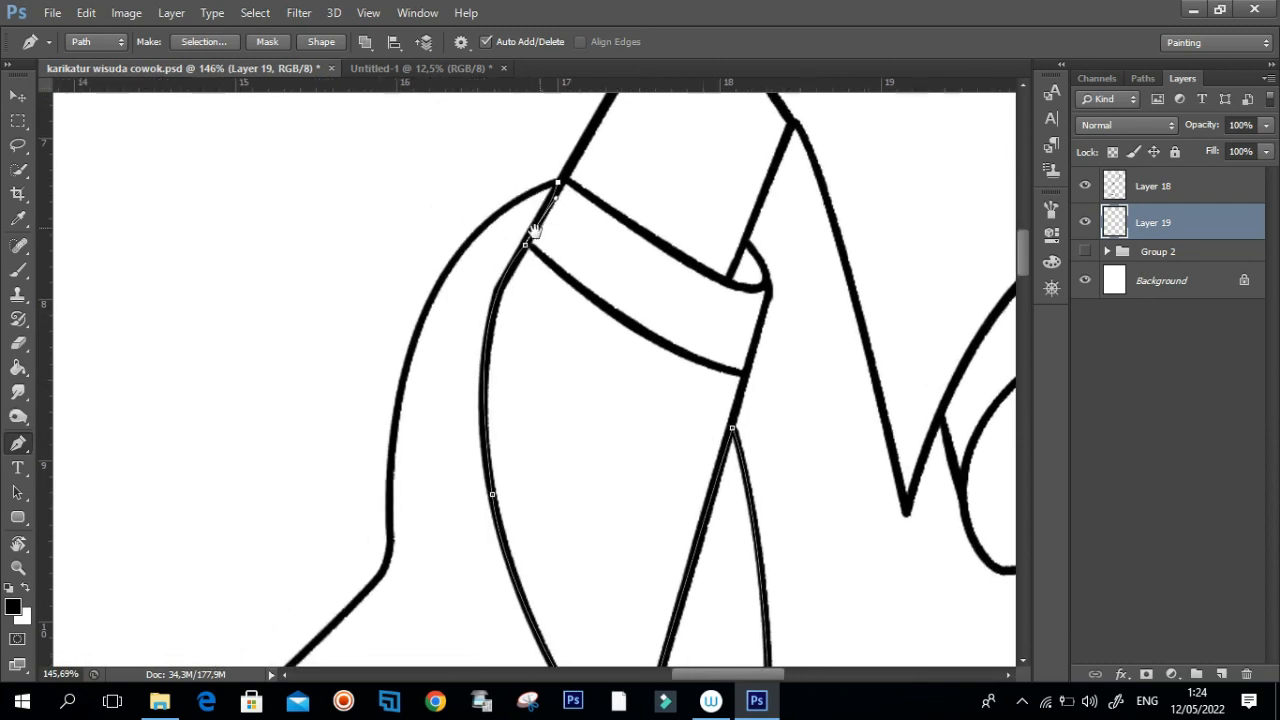
pyautogui.moveTo(418, 326); pyautogui.dragTo(380, 446)
pyautogui.scroll(-5, 390, 425)
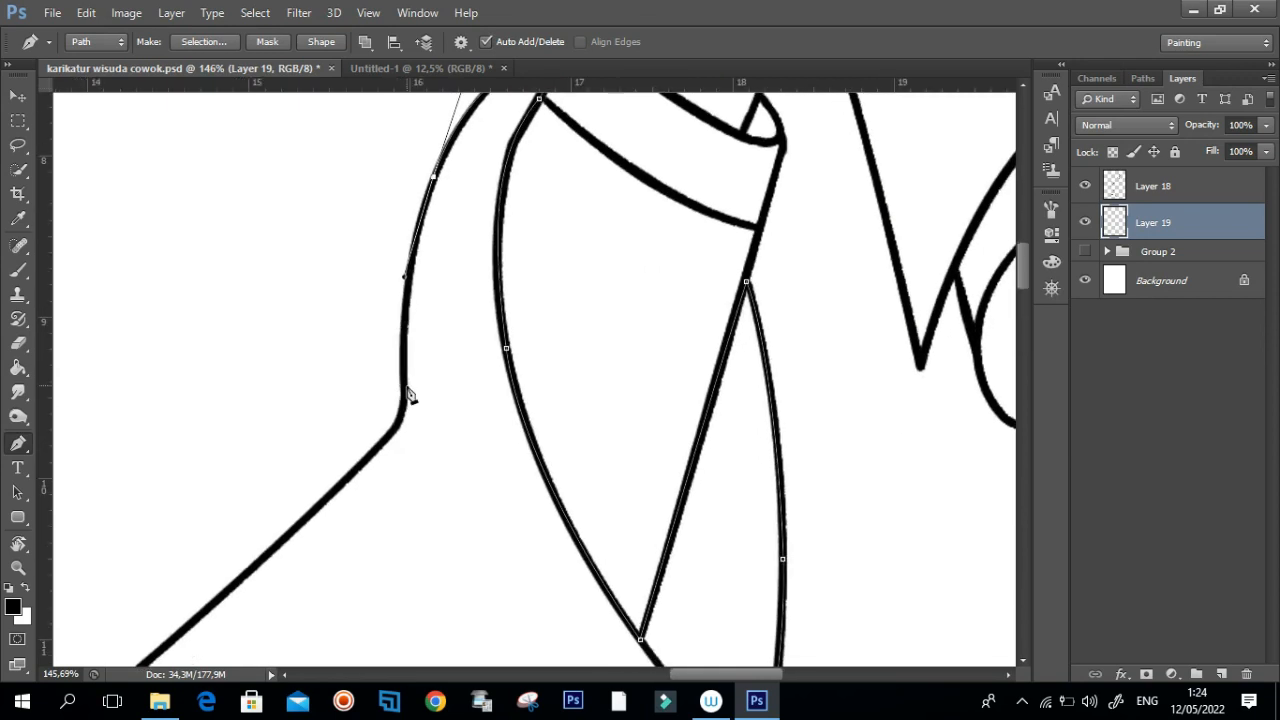
pyautogui.moveTo(404, 386)
pyautogui.mouseDown()
pyautogui.moveTo(406, 406)
pyautogui.moveTo(362, 467)
pyautogui.moveTo(549, 230)
pyautogui.mouseUp()
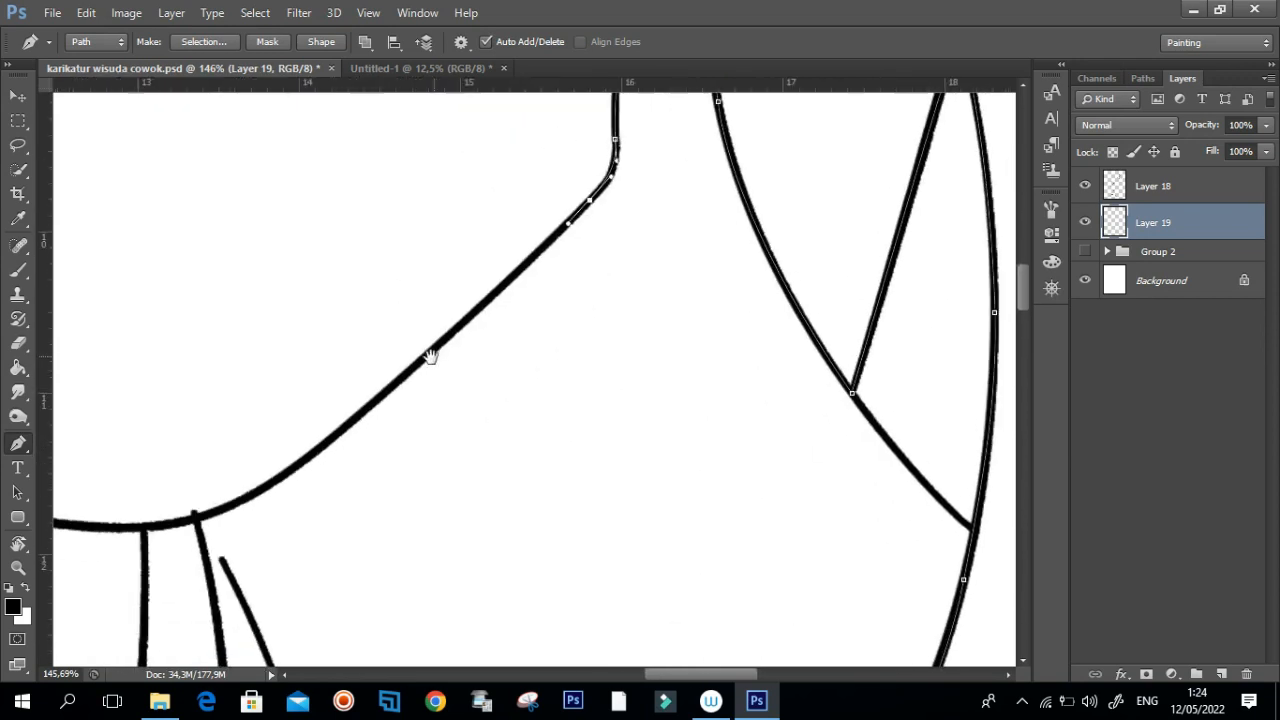
pyautogui.moveTo(376, 399); pyautogui.dragTo(298, 468)
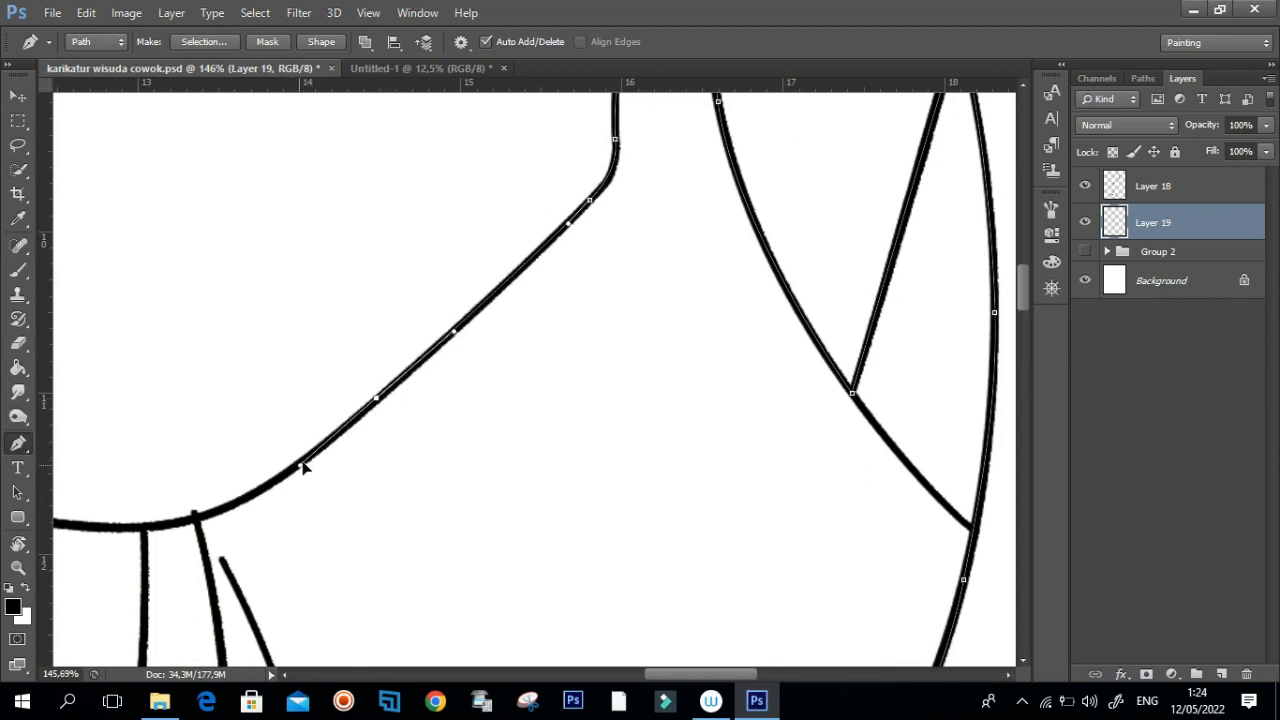
pyautogui.moveTo(211, 515); pyautogui.dragTo(475, 398)
pyautogui.moveTo(386, 409)
pyautogui.mouseDown()
pyautogui.moveTo(271, 411)
pyautogui.moveTo(542, 318)
pyautogui.mouseUp()
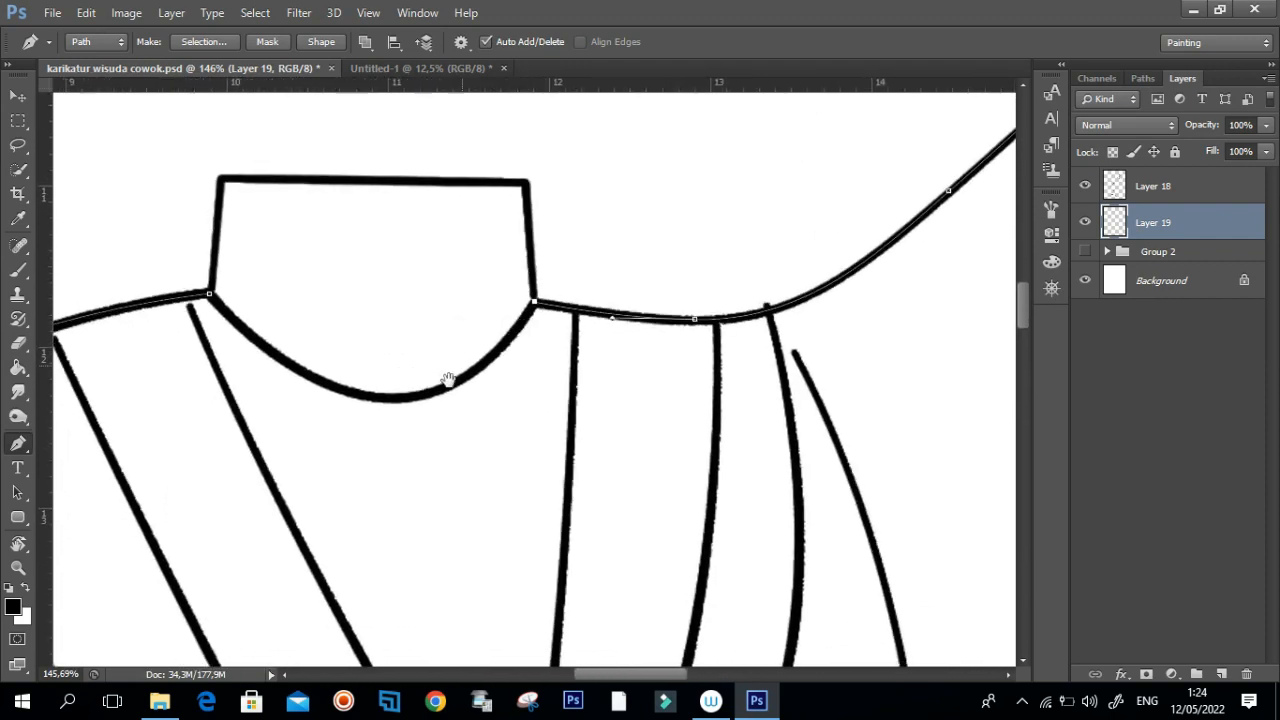
# Step: Trace the curved neckline to close the robe path and convert the path to a selection
pyautogui.moveTo(443, 389); pyautogui.dragTo(481, 443)
pyautogui.moveTo(367, 409); pyautogui.dragTo(307, 370)
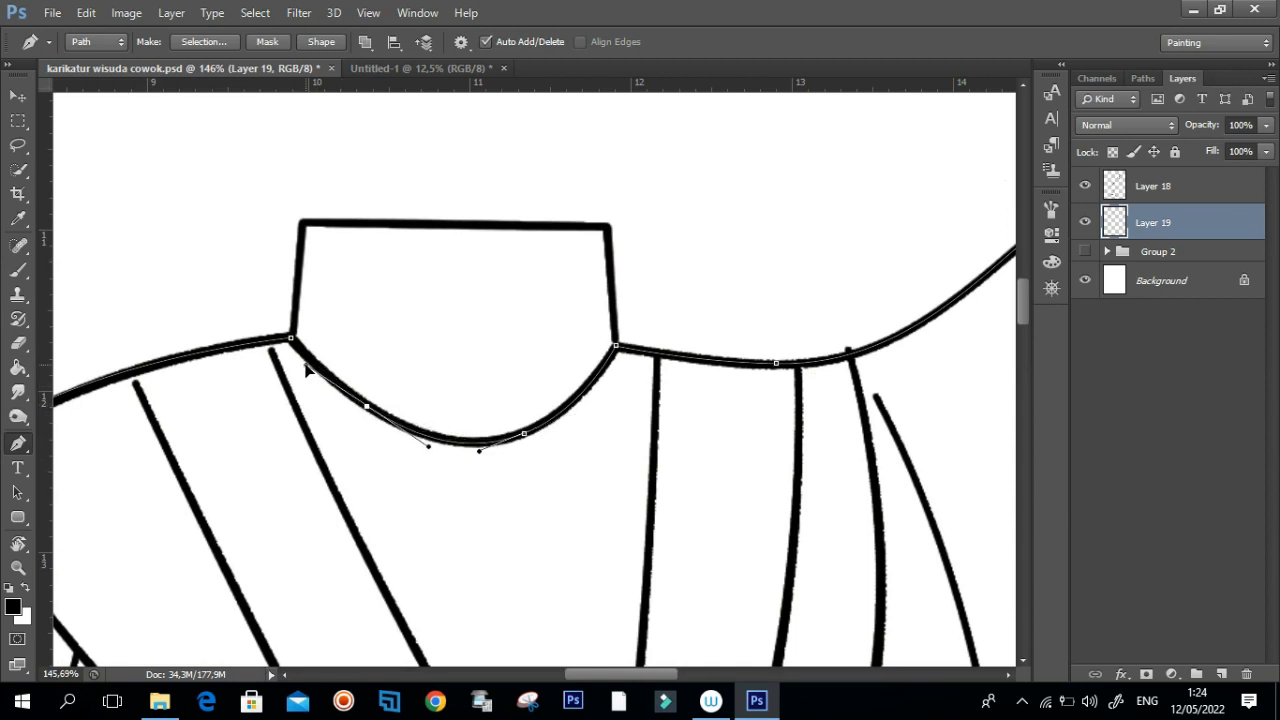
pyautogui.click(295, 344)
pyautogui.press('g')
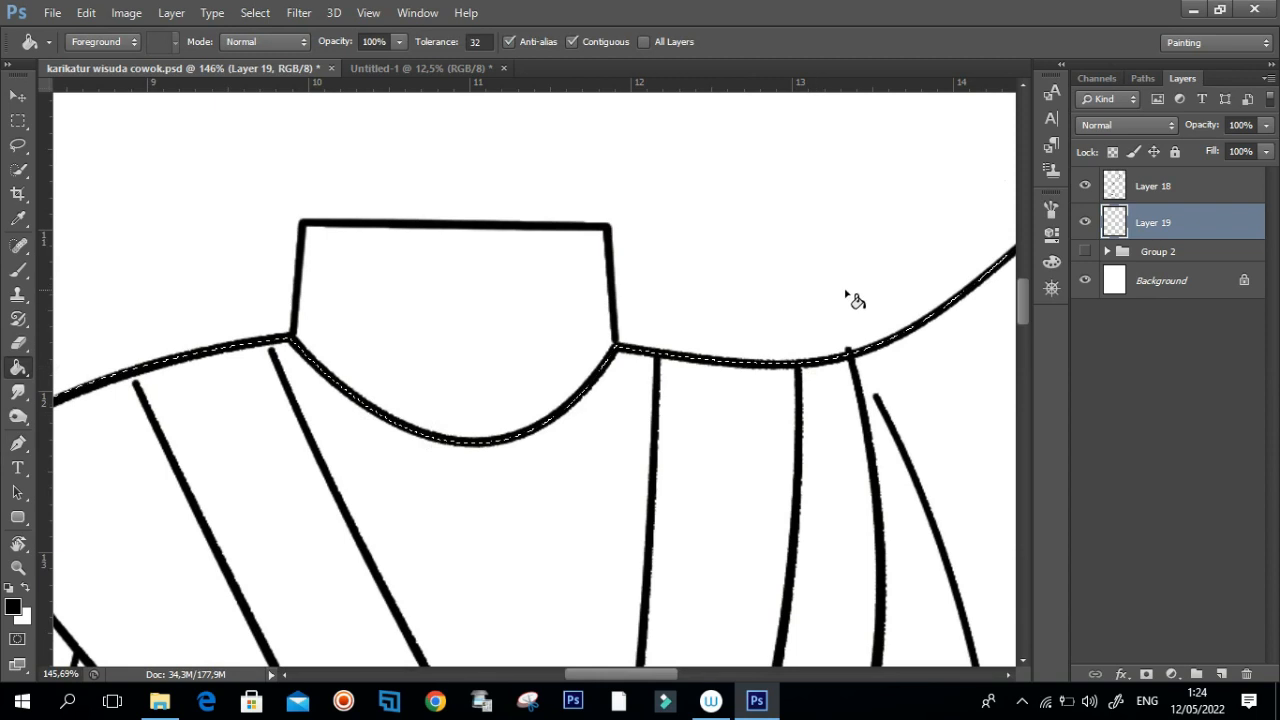
pyautogui.moveTo(794, 291); pyautogui.dragTo(692, 298)
pyautogui.hotkey('ctrl', 'Return')
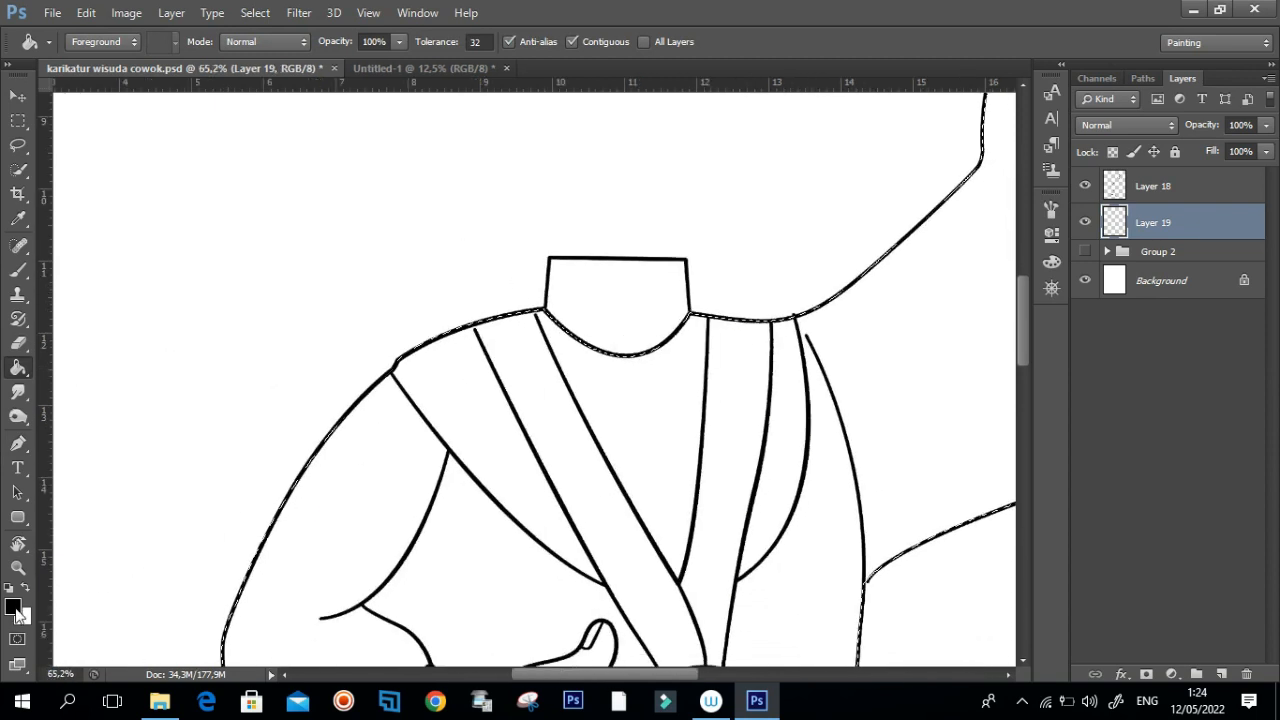
# Step: Set the foreground color to dark gray, fill the robe selection with it, and deselect
pyautogui.click(13, 607)
pyautogui.click(848, 419)
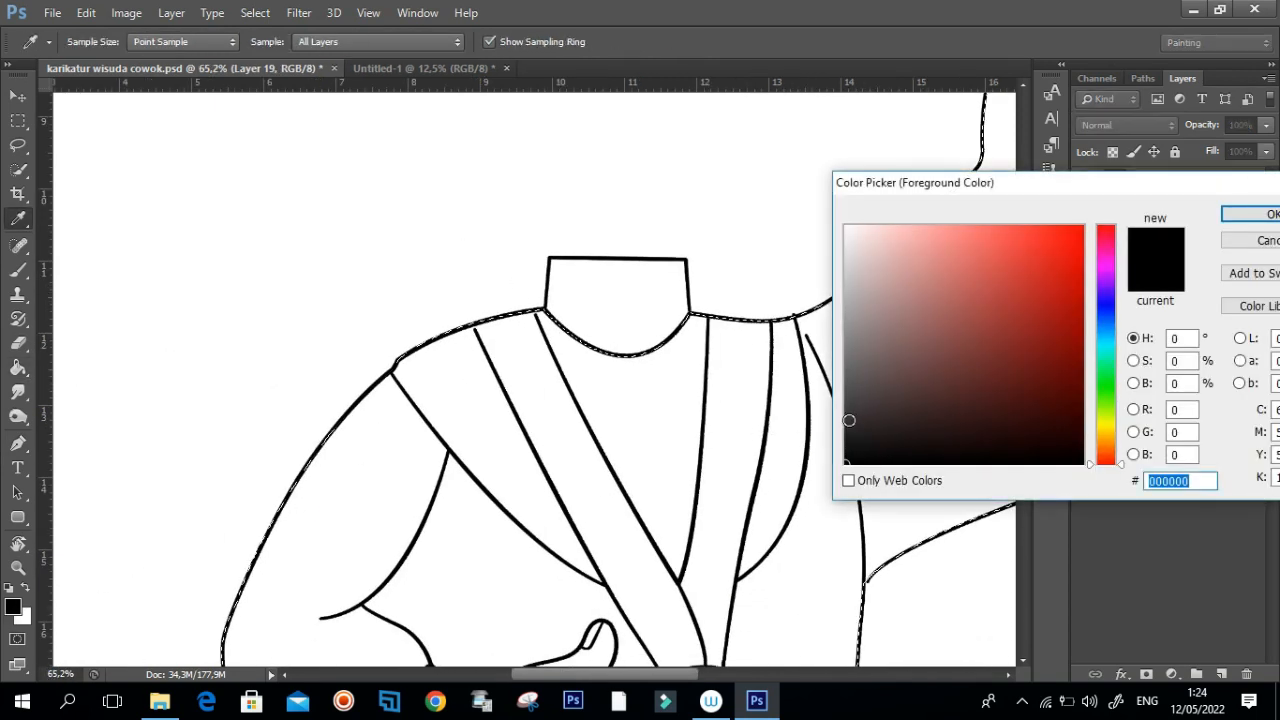
pyautogui.click(1250, 215)
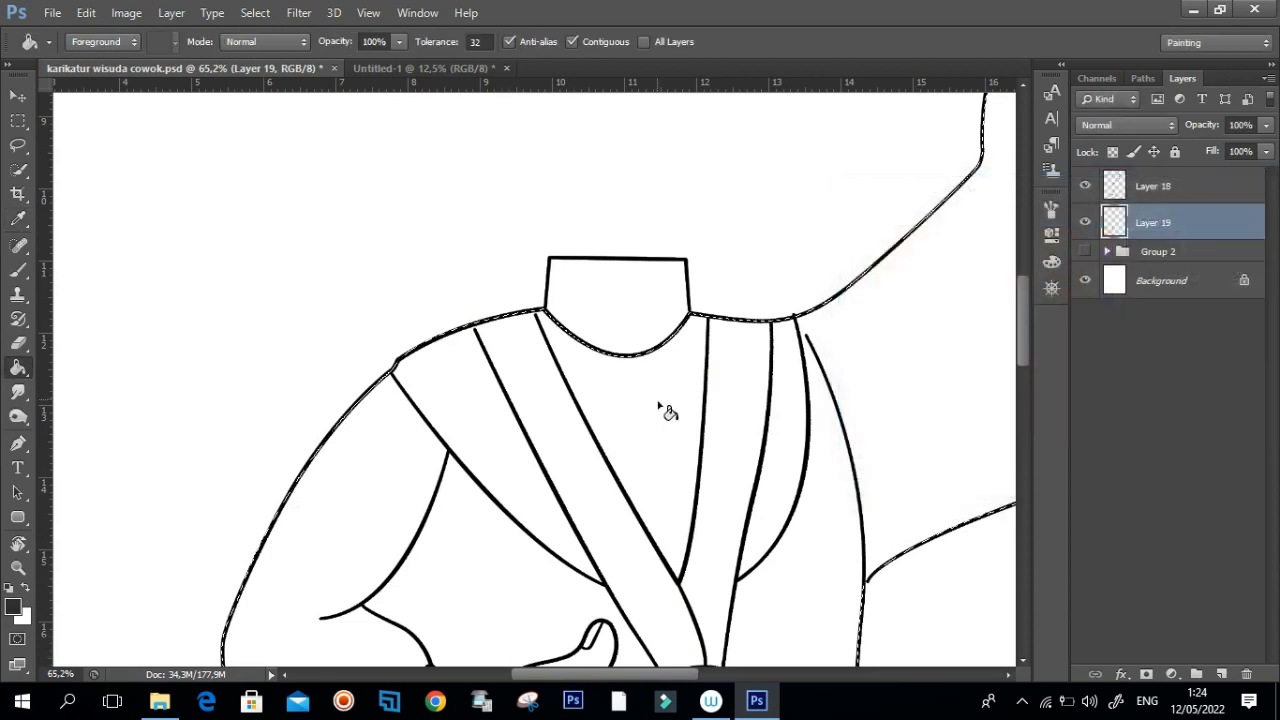
pyautogui.click(666, 438)
pyautogui.moveTo(623, 453)
pyautogui.mouseDown()
pyautogui.moveTo(594, 434)
pyautogui.moveTo(535, 337)
pyautogui.moveTo(514, 391)
pyautogui.mouseUp()
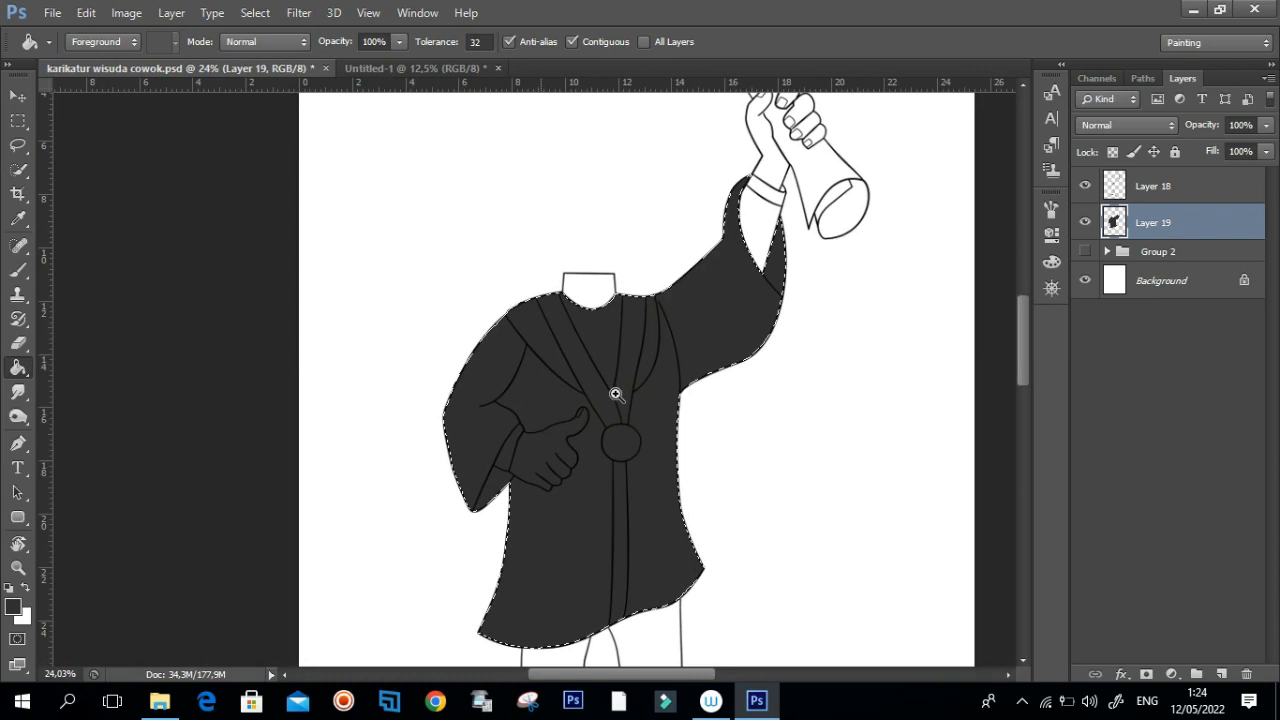
pyautogui.hotkey('ctrl', 'd')
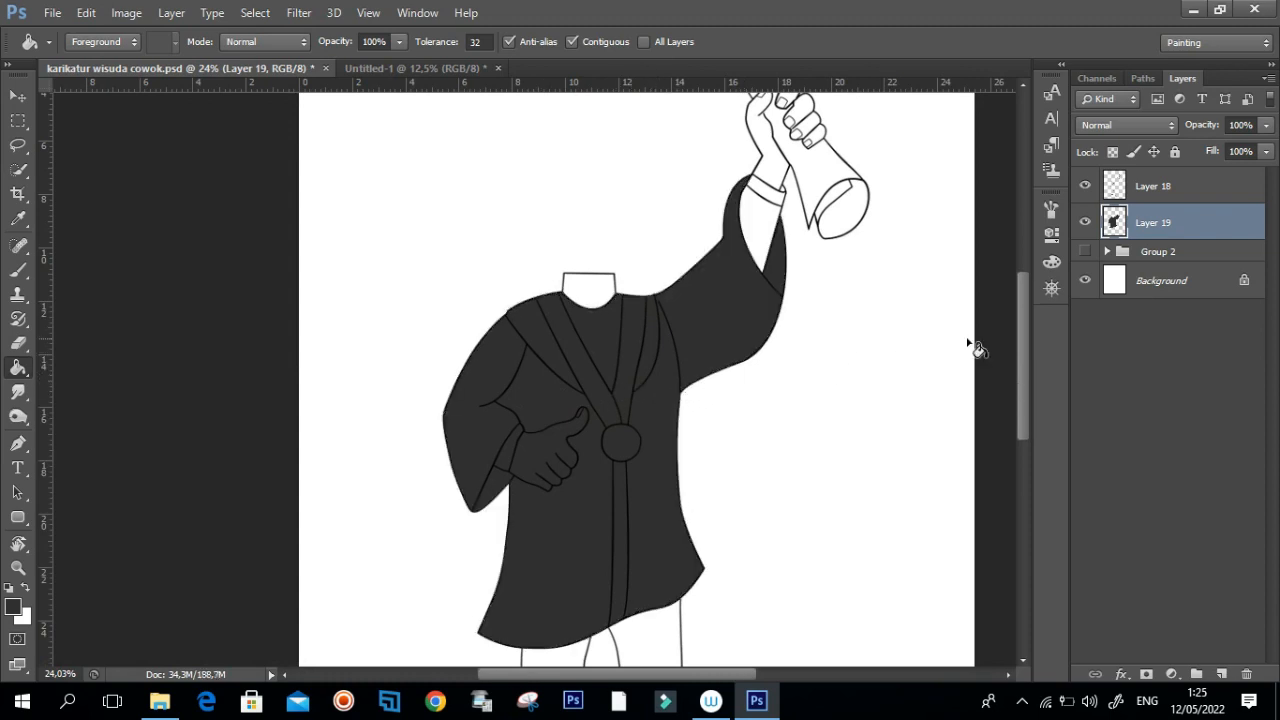
# Step: Rename the robe's fill layer as Pakaian/Baju and add a new layer named Celana above Group 2
pyautogui.doubleClick(1155, 224)
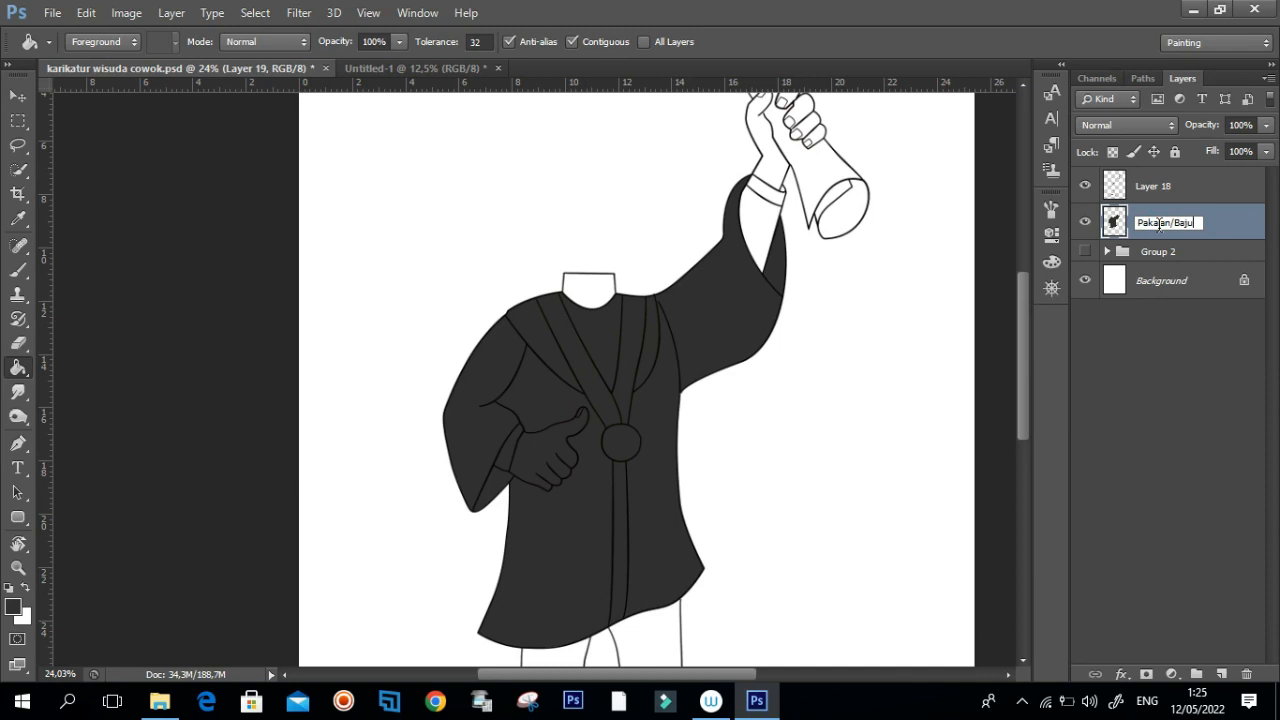
pyautogui.click(1168, 254)
pyautogui.click(1164, 256)
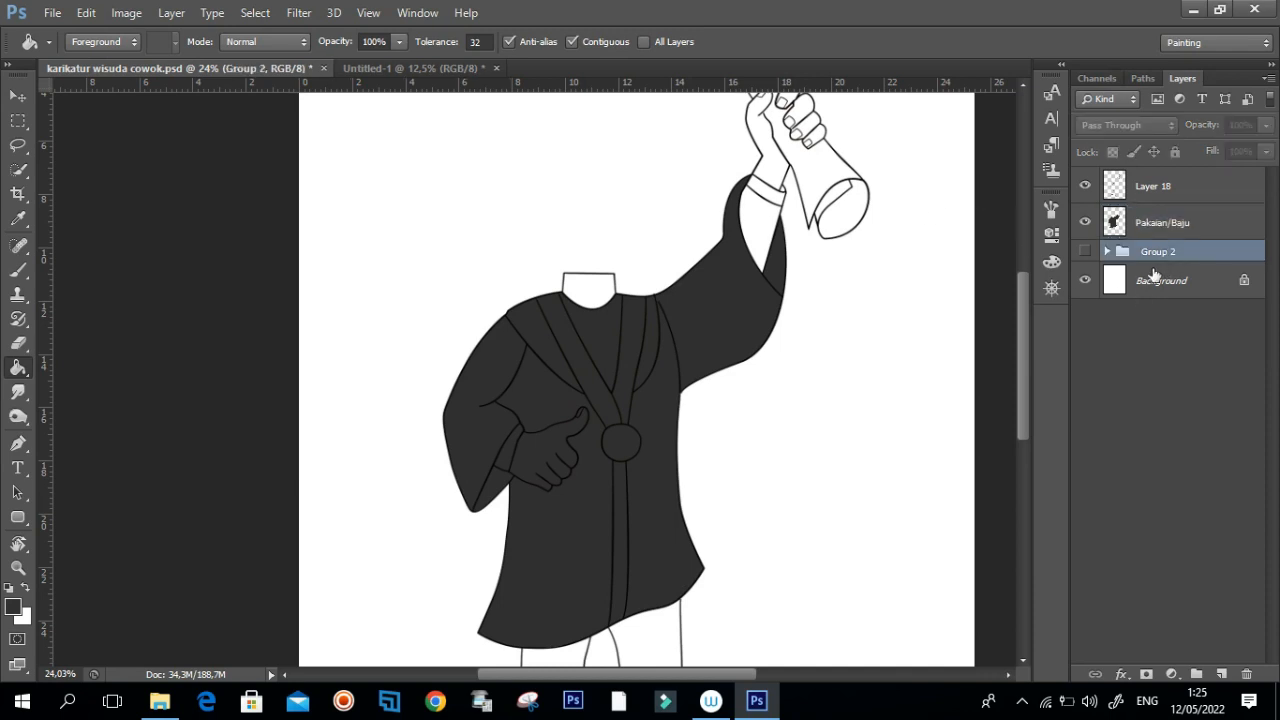
pyautogui.click(1221, 674)
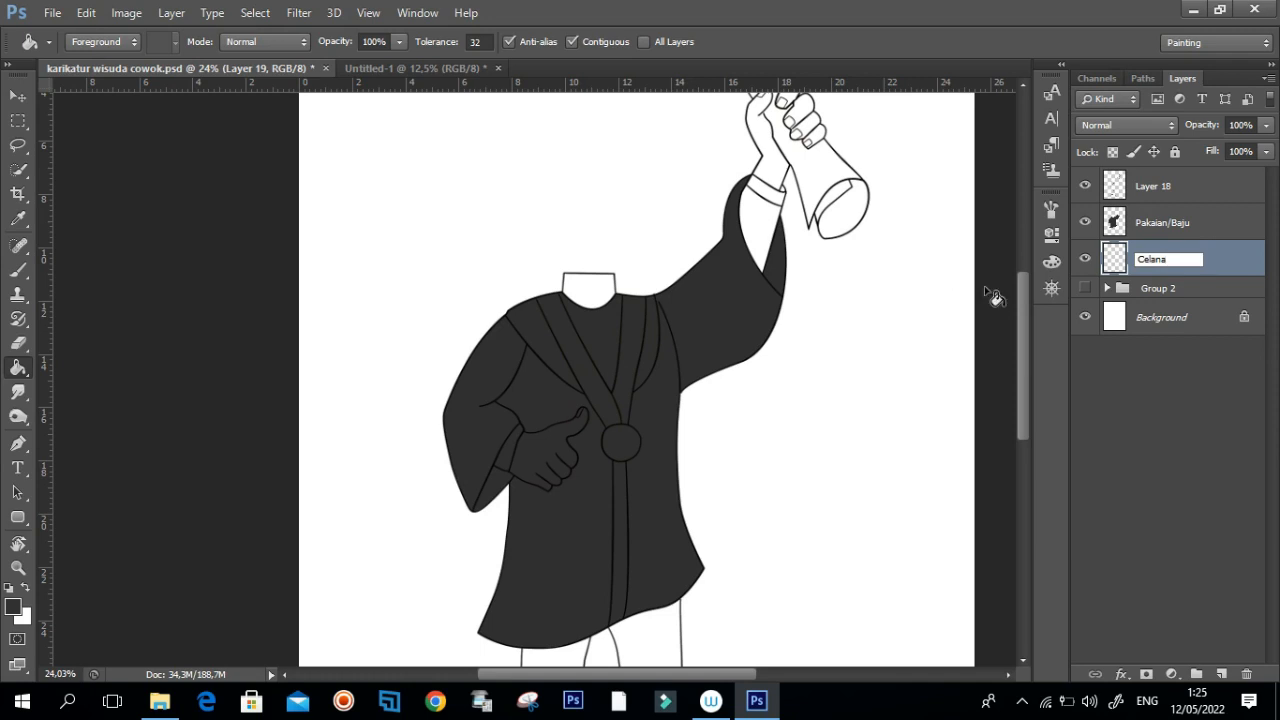
pyautogui.press('Return')
# Step: Trace the outer edge of the trouser leg under the thumbs-up arm from the robe's hem to the shoe with the Pen tool
pyautogui.scroll(-5, 680, 423)
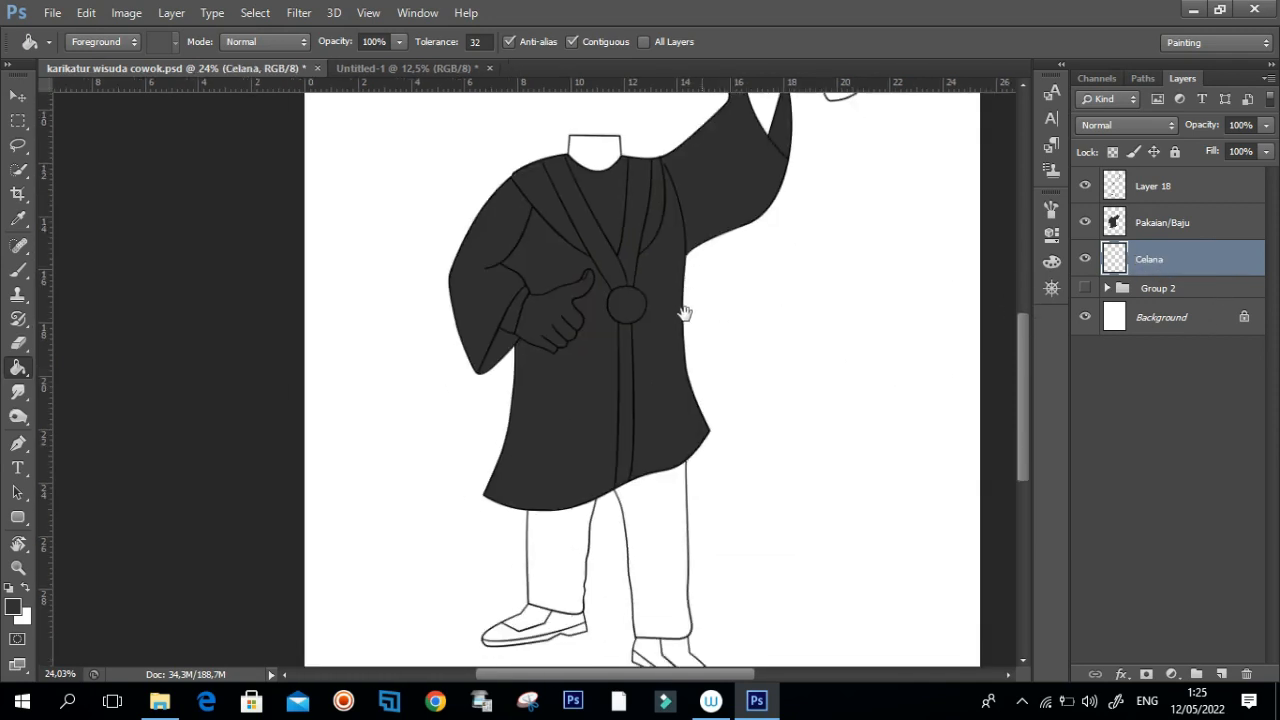
pyautogui.hotkey('ctrl', 'r')
pyautogui.press('p')
pyautogui.moveTo(590, 496); pyautogui.dragTo(438, 288)
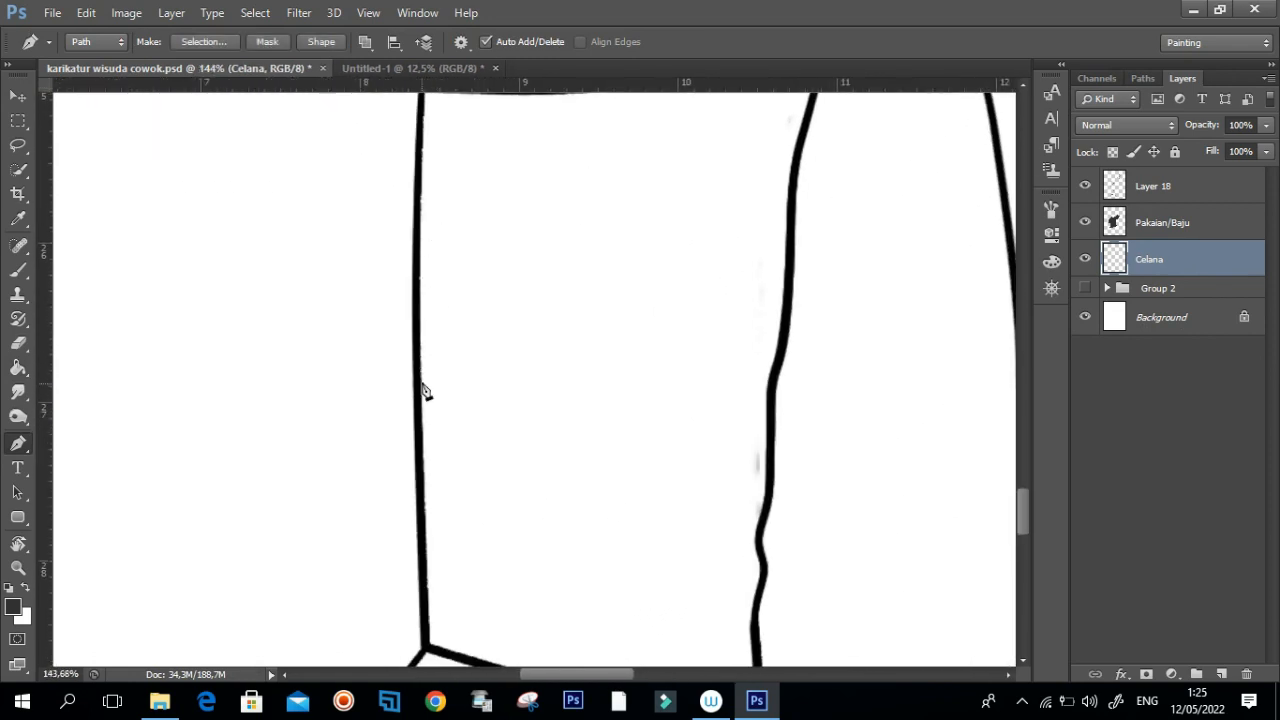
pyautogui.click(415, 376)
pyautogui.click(411, 257)
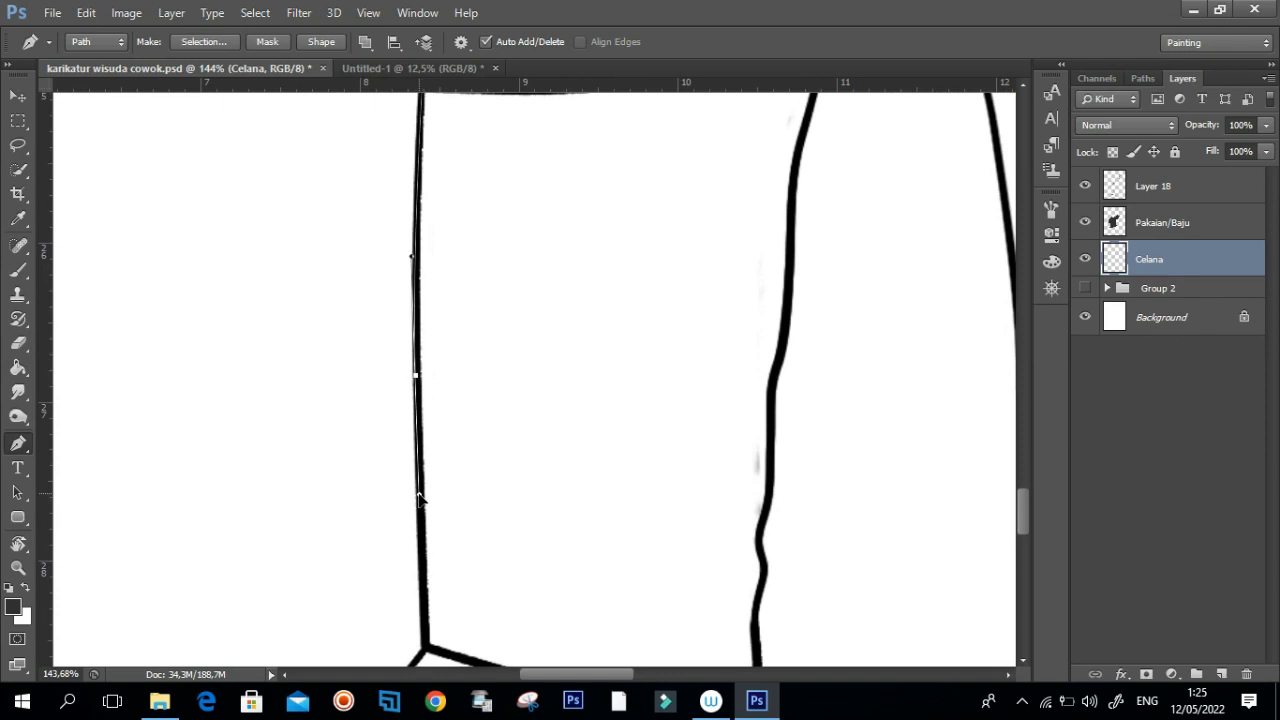
pyautogui.click(421, 496)
pyautogui.scroll(-3, 422, 485)
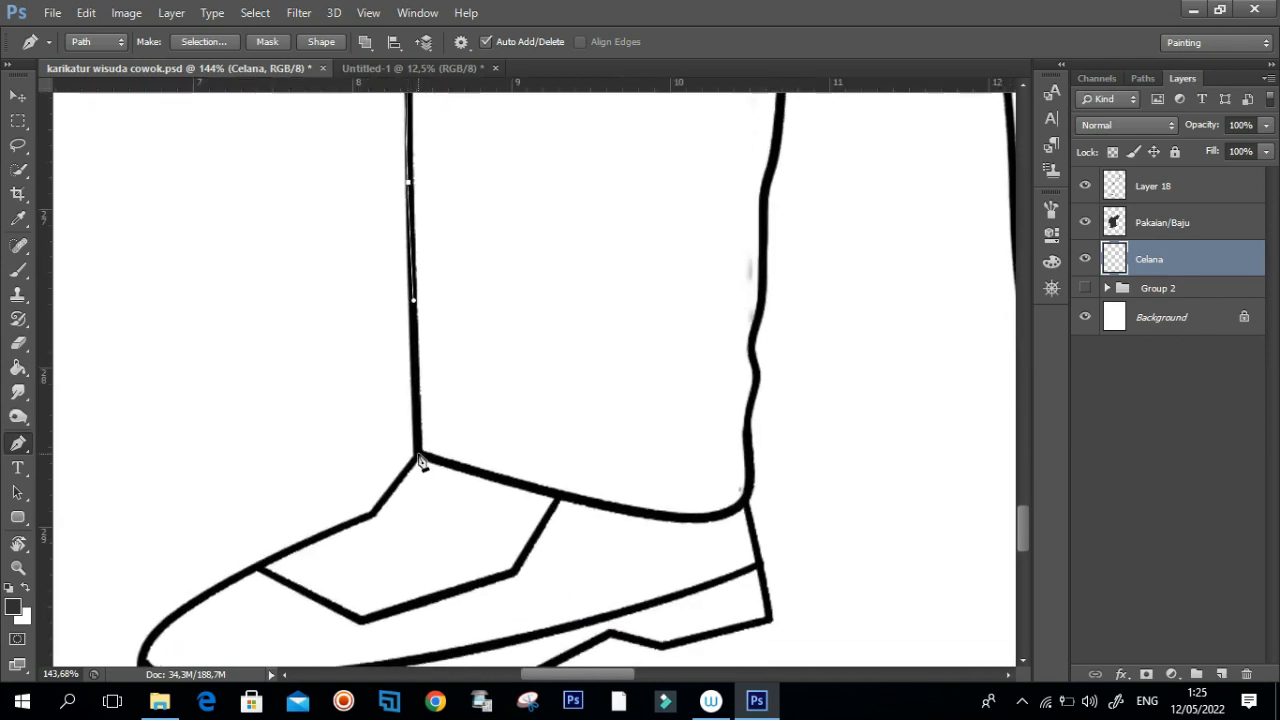
pyautogui.click(419, 457)
# Step: Trace the bottom edge of this trouser leg around its corner and up the wavy lower part of the inner edge
pyautogui.scroll(-2, 419, 458)
pyautogui.moveTo(648, 459); pyautogui.dragTo(704, 458)
pyautogui.moveTo(724, 416); pyautogui.dragTo(731, 385)
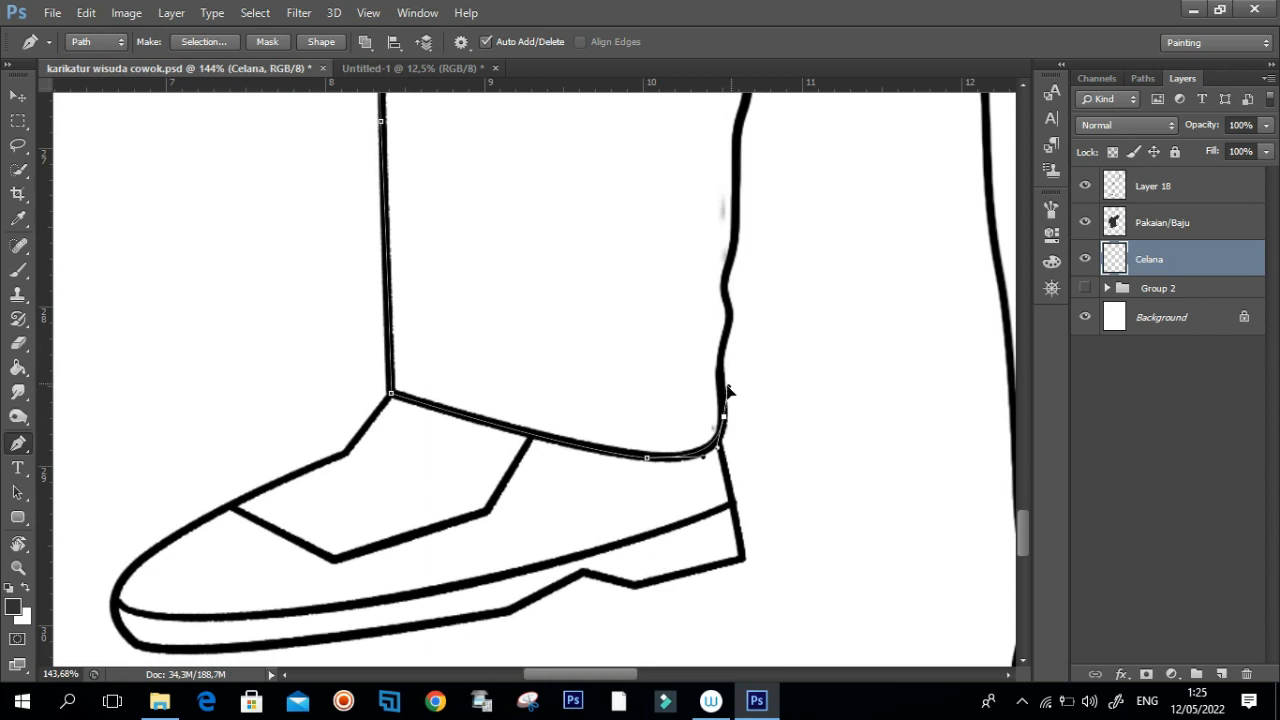
pyautogui.moveTo(740, 340); pyautogui.dragTo(647, 354)
pyautogui.keyDown('ctrl'); pyautogui.click(659, 417); pyautogui.keyUp('ctrl')
pyautogui.click(658, 312)
pyautogui.moveTo(690, 172); pyautogui.dragTo(645, 393)
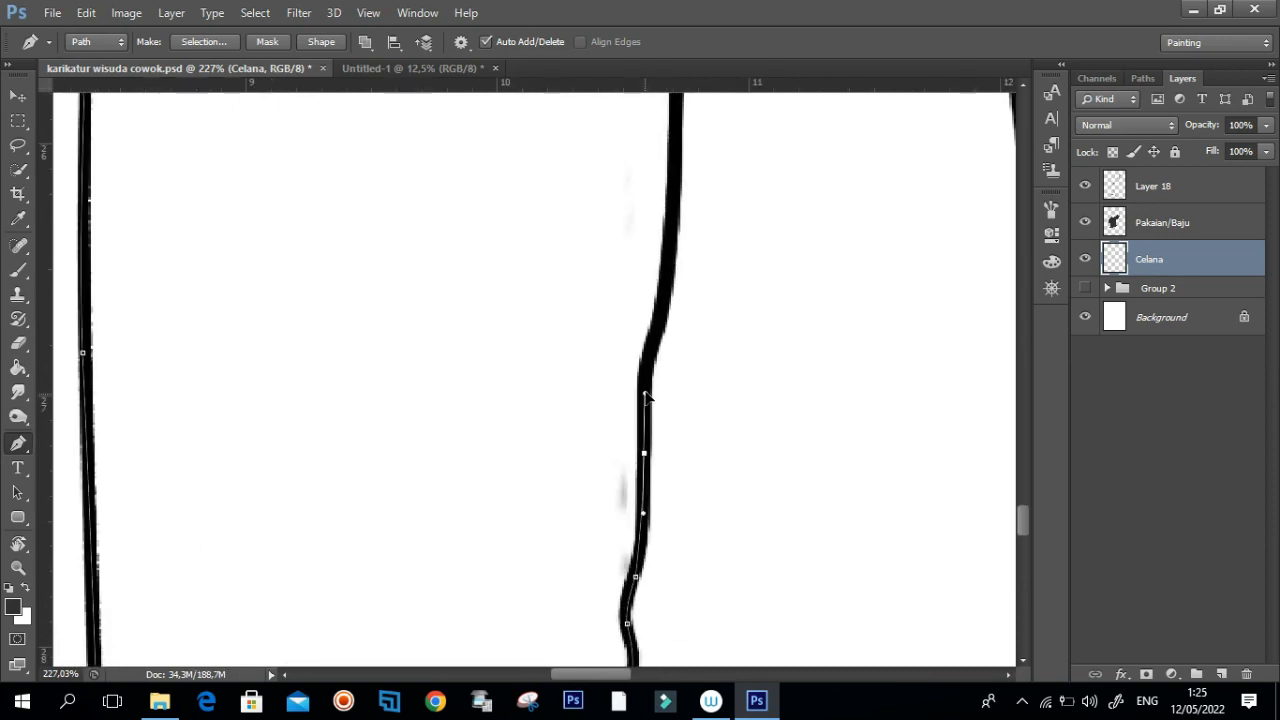
# Step: Trace the rest of this trouser leg's inner edge up to the robe, follow the robe's hem, and close the path at the outer edge
pyautogui.moveTo(663, 322); pyautogui.dragTo(656, 650)
pyautogui.moveTo(664, 380); pyautogui.dragTo(661, 542)
pyautogui.click(665, 552)
pyautogui.moveTo(666, 530); pyautogui.dragTo(658, 453)
pyautogui.hotkey('ctrl', 'z')
pyautogui.click(716, 242)
pyautogui.moveTo(356, 346); pyautogui.dragTo(423, 354)
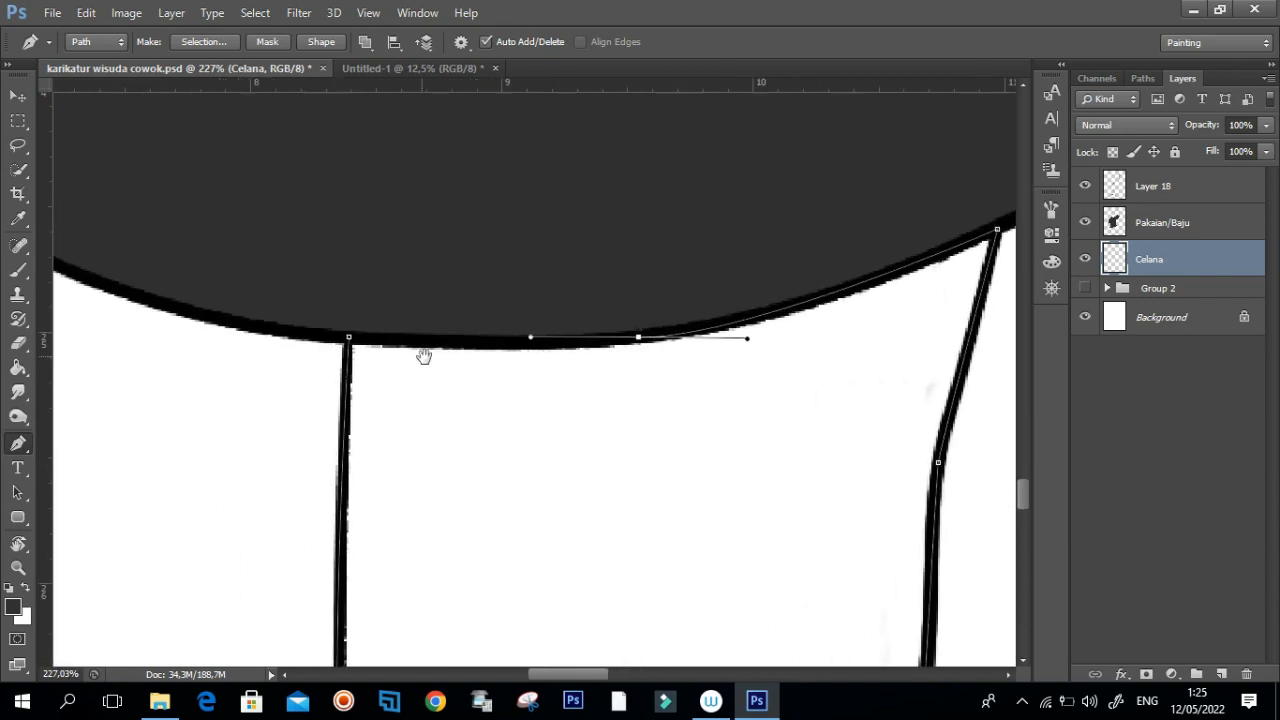
pyautogui.keyDown('alt'); pyautogui.click(639, 341); pyautogui.keyUp('alt')
pyautogui.click(349, 340)
# Step: Trace the inner edge of the other trouser leg from the robe's hem down to its bottom corner with the Pen tool
pyautogui.moveTo(445, 332); pyautogui.dragTo(750, 335)
pyautogui.moveTo(488, 234); pyautogui.dragTo(615, 231)
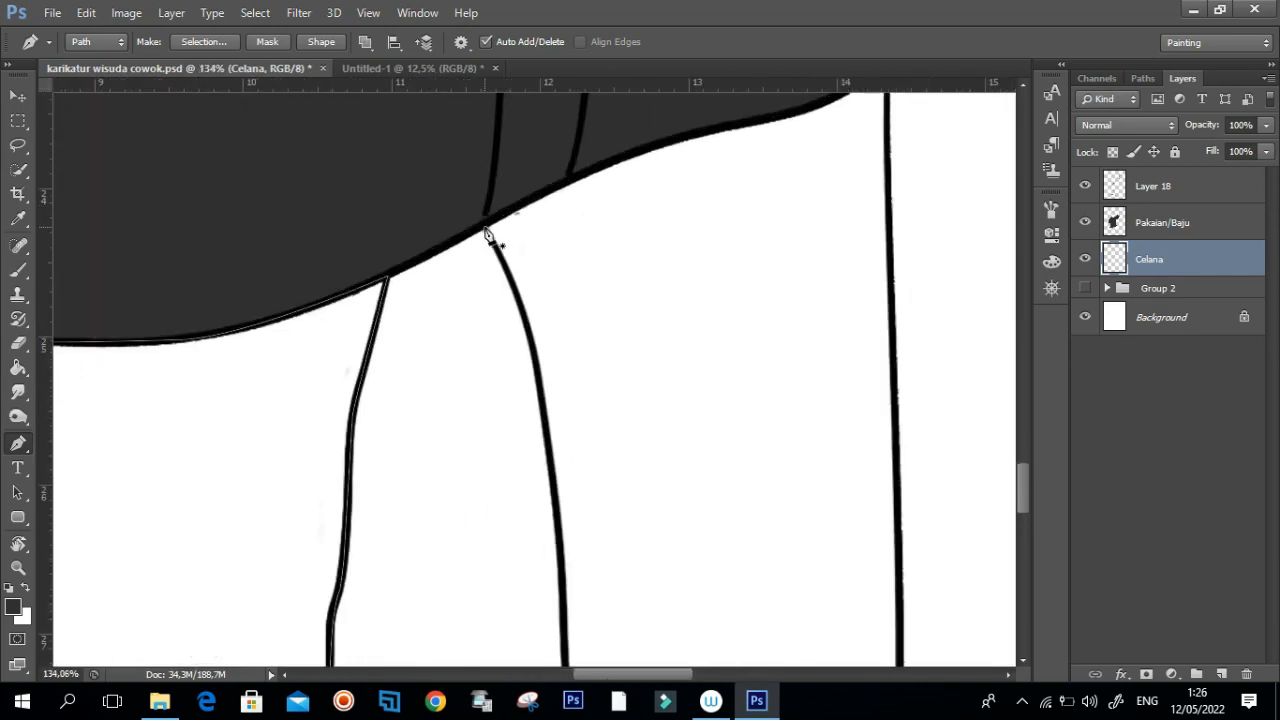
pyautogui.moveTo(525, 311); pyautogui.dragTo(508, 207)
pyautogui.moveTo(523, 287); pyautogui.dragTo(535, 377)
pyautogui.moveTo(546, 500); pyautogui.dragTo(553, 450)
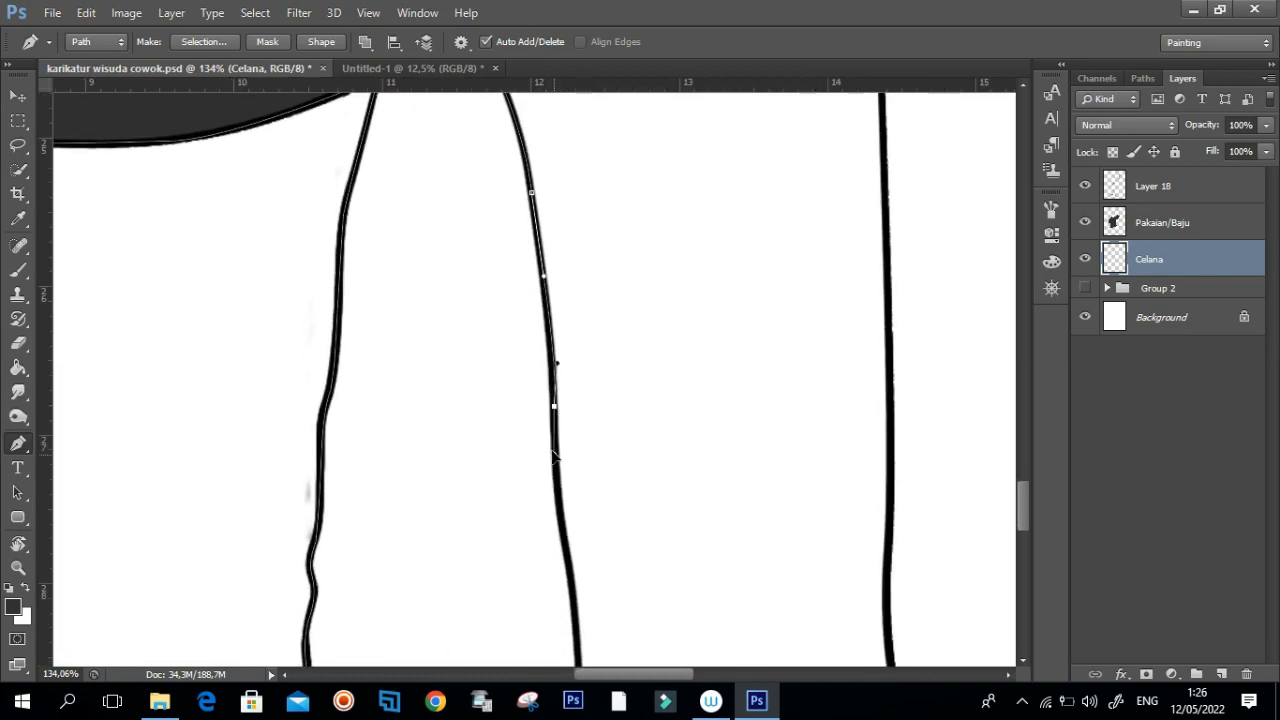
pyautogui.scroll(4, 553, 455)
pyautogui.moveTo(521, 406); pyautogui.dragTo(549, 322)
pyautogui.moveTo(556, 432); pyautogui.dragTo(560, 480)
pyautogui.moveTo(565, 603); pyautogui.dragTo(583, 442)
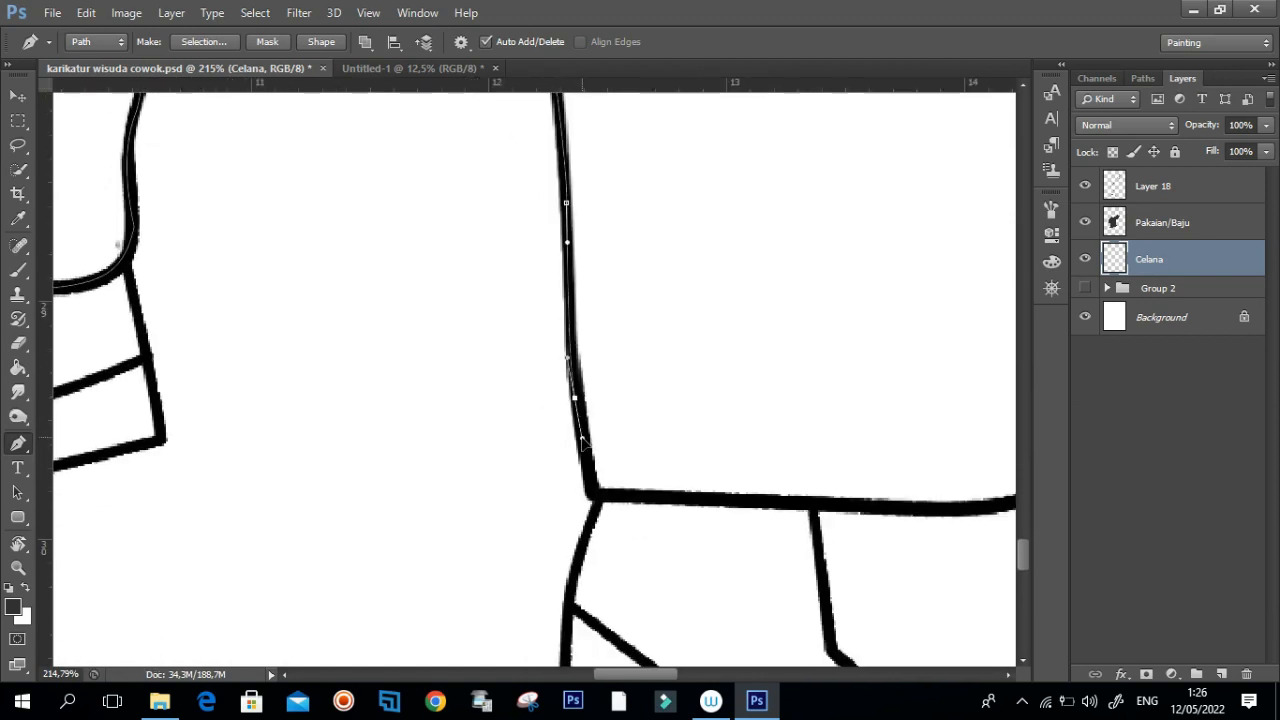
pyautogui.click(591, 495)
# Step: Trace the second trouser leg's bottom edge above the shoe and around its rounded outer corner
pyautogui.moveTo(837, 537); pyautogui.dragTo(603, 437)
pyautogui.moveTo(731, 381); pyautogui.dragTo(760, 340)
pyautogui.moveTo(779, 219); pyautogui.dragTo(775, 480)
pyautogui.moveTo(727, 441); pyautogui.dragTo(706, 347)
# Step: Trace the second trouser leg's outer edge upward toward the robe's hem
pyautogui.moveTo(739, 189); pyautogui.dragTo(675, 386)
pyautogui.moveTo(687, 179); pyautogui.dragTo(679, 419)
pyautogui.click(665, 380)
pyautogui.moveTo(685, 269); pyautogui.dragTo(689, 473)
pyautogui.click(658, 328)
pyautogui.moveTo(671, 154); pyautogui.dragTo(676, 439)
pyautogui.click(660, 363)
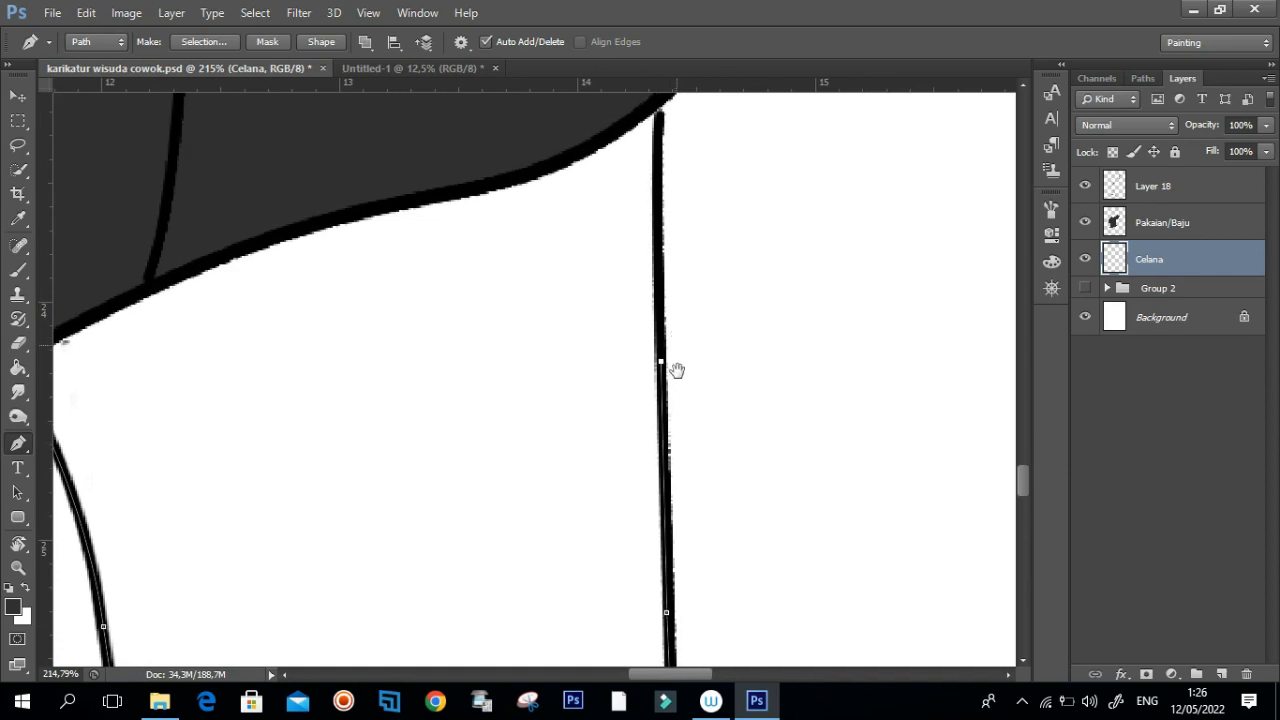
# Step: Follow the robe's hem across the top of the second trouser leg and close the path at its inner edge
pyautogui.moveTo(677, 250); pyautogui.dragTo(674, 431)
pyautogui.scroll(-3, 655, 290)
pyautogui.moveTo(600, 328); pyautogui.dragTo(567, 340)
pyautogui.moveTo(463, 362); pyautogui.dragTo(437, 375)
pyautogui.click(360, 416)
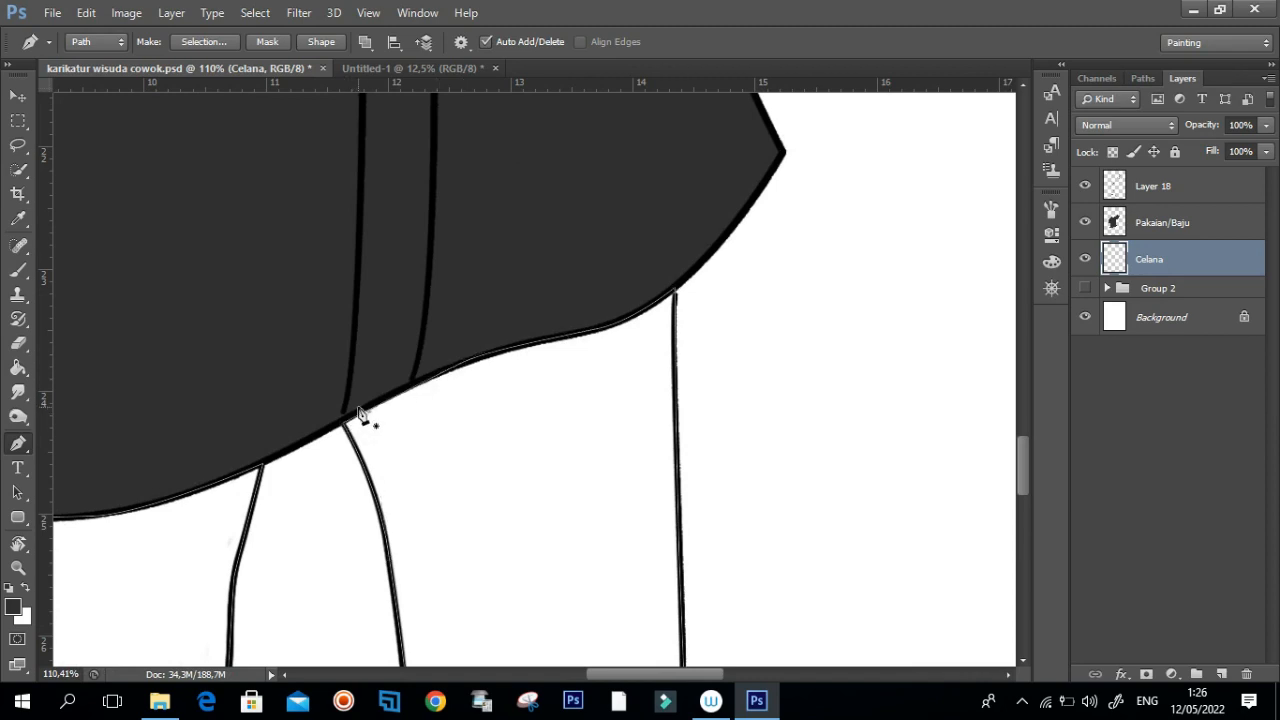
pyautogui.scroll(5, 297, 436)
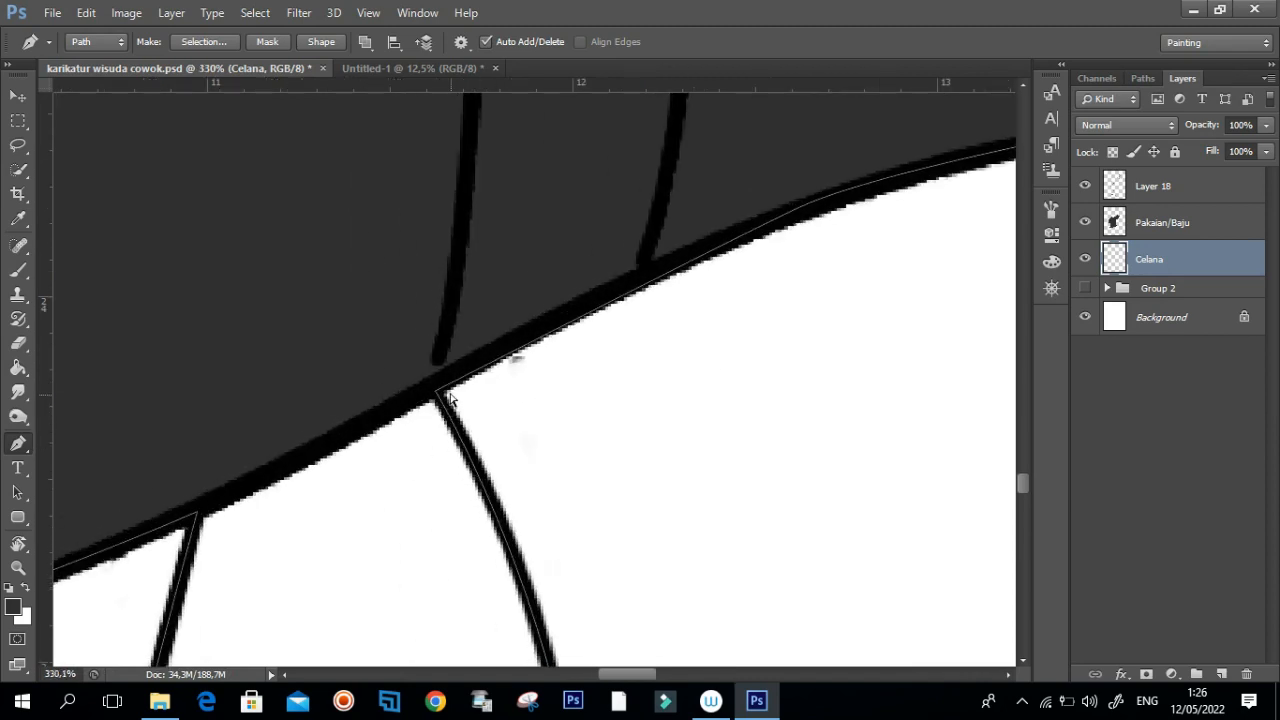
pyautogui.moveTo(551, 330); pyautogui.dragTo(519, 354)
pyautogui.scroll(-5, 614, 369)
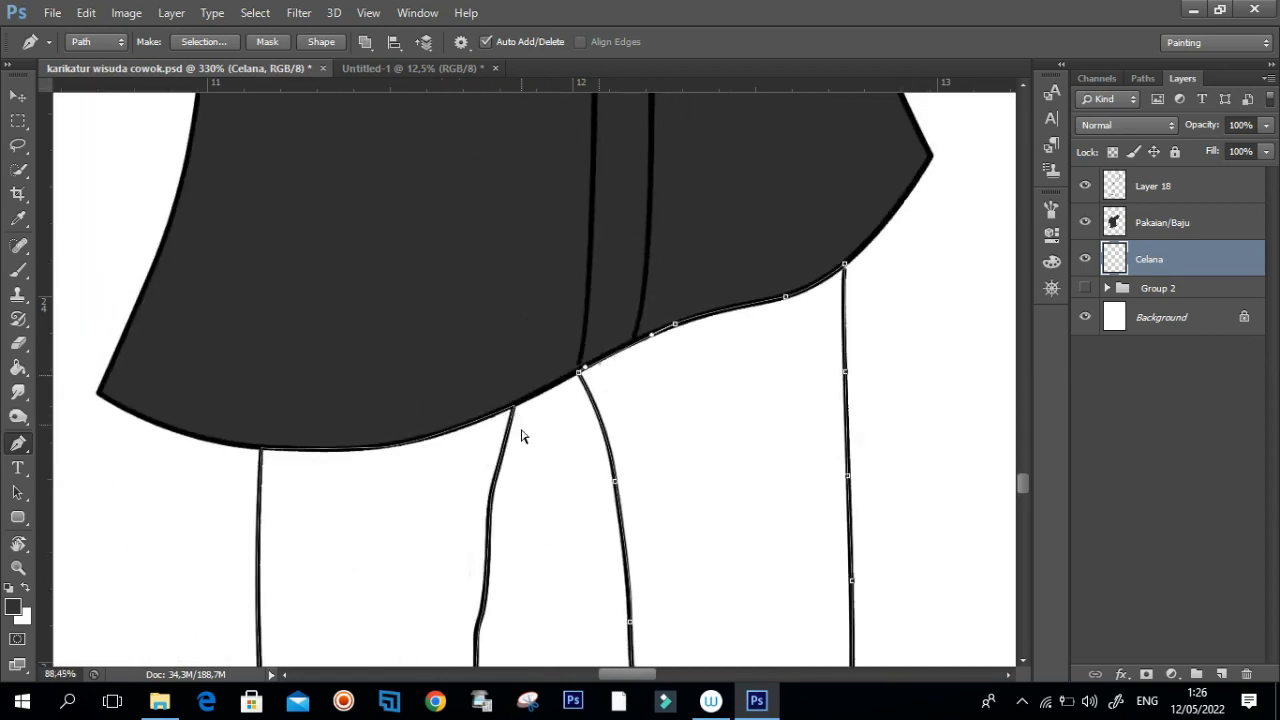
# Step: Convert both trouser-leg paths to a selection, fill it with the dark gray foreground color, deselect, and check the Celana layer by toggling it
pyautogui.hotkey('ctrl', 'Return')
pyautogui.press('g')
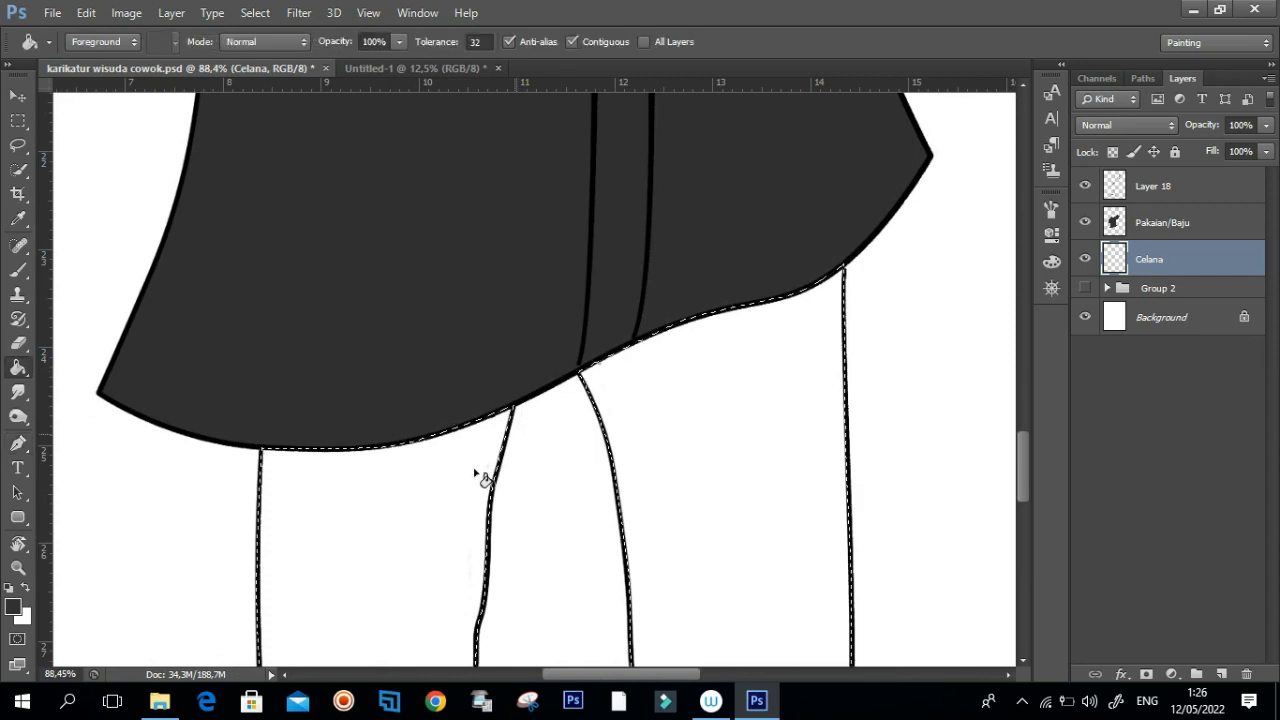
pyautogui.click(605, 358)
pyautogui.scroll(-3, 560, 385)
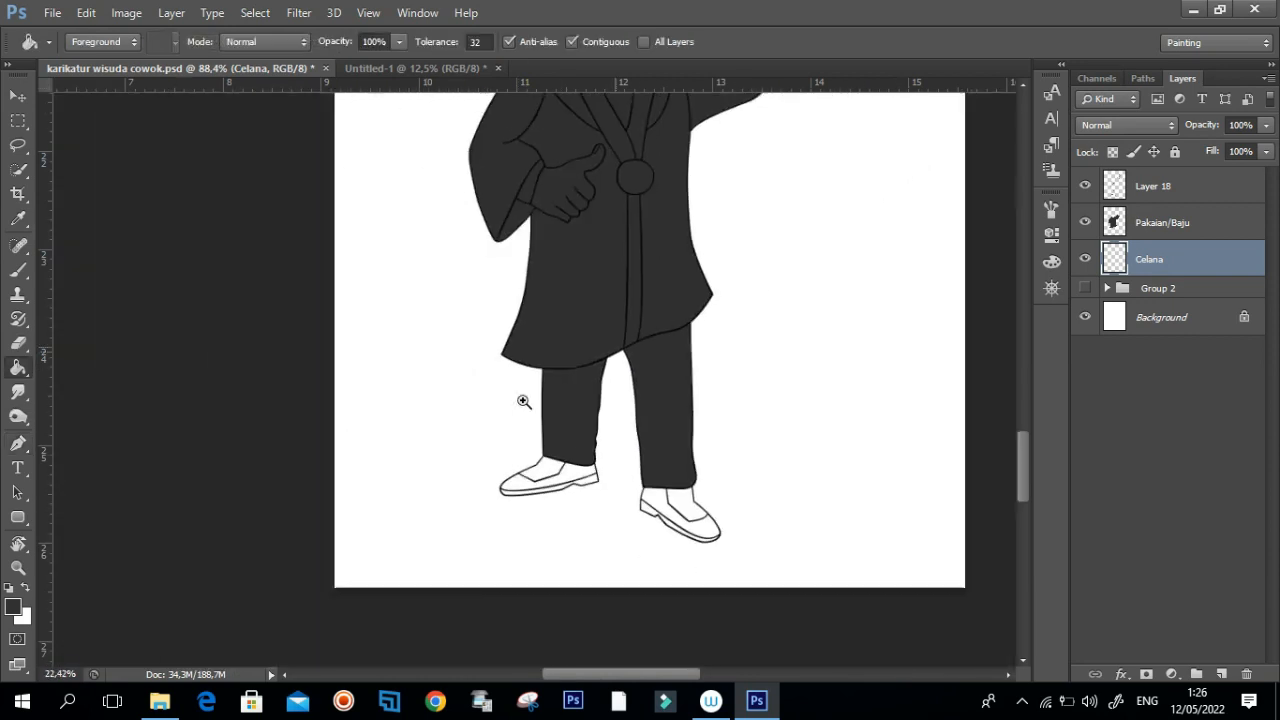
pyautogui.scroll(1, 630, 400)
pyautogui.hotkey('ctrl', 'd')
pyautogui.moveTo(649, 398); pyautogui.dragTo(680, 397)
pyautogui.hotkey('ctrl', 'd')
pyautogui.click(1085, 259)
pyautogui.click(1085, 259)
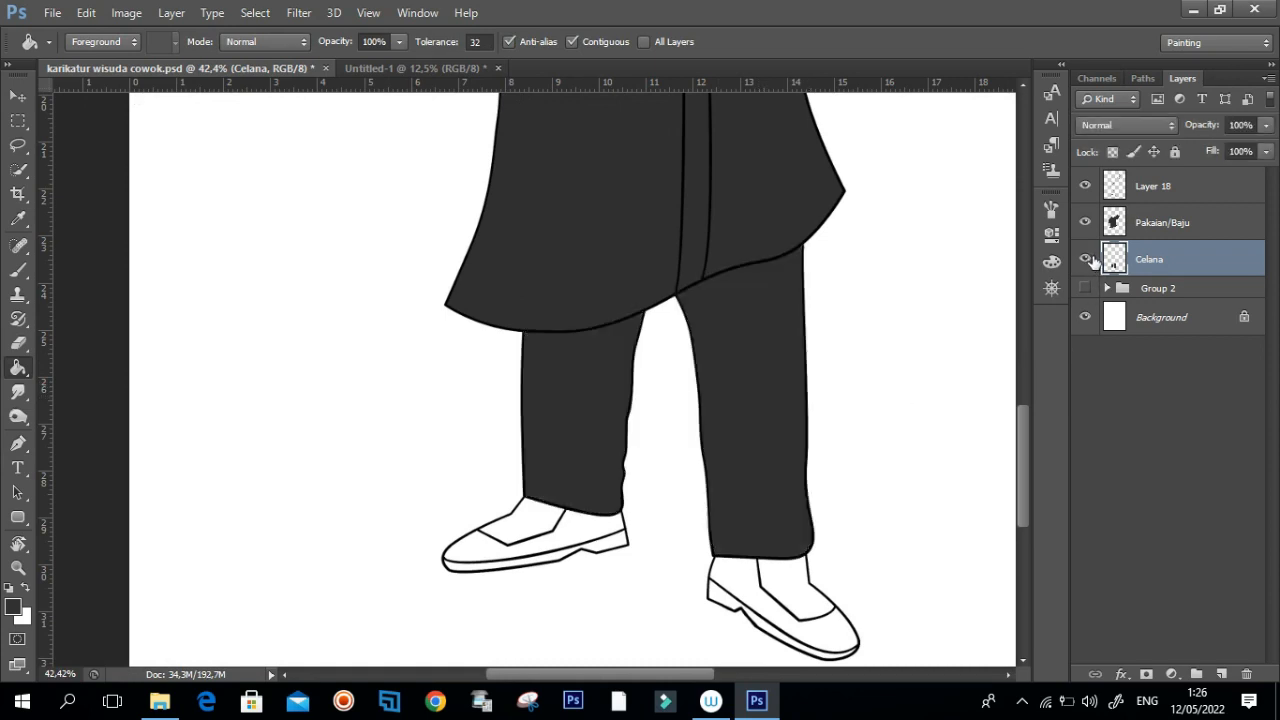
# Step: Add a new layer directly above Group 2 and name it Sepatu
pyautogui.click(1183, 290)
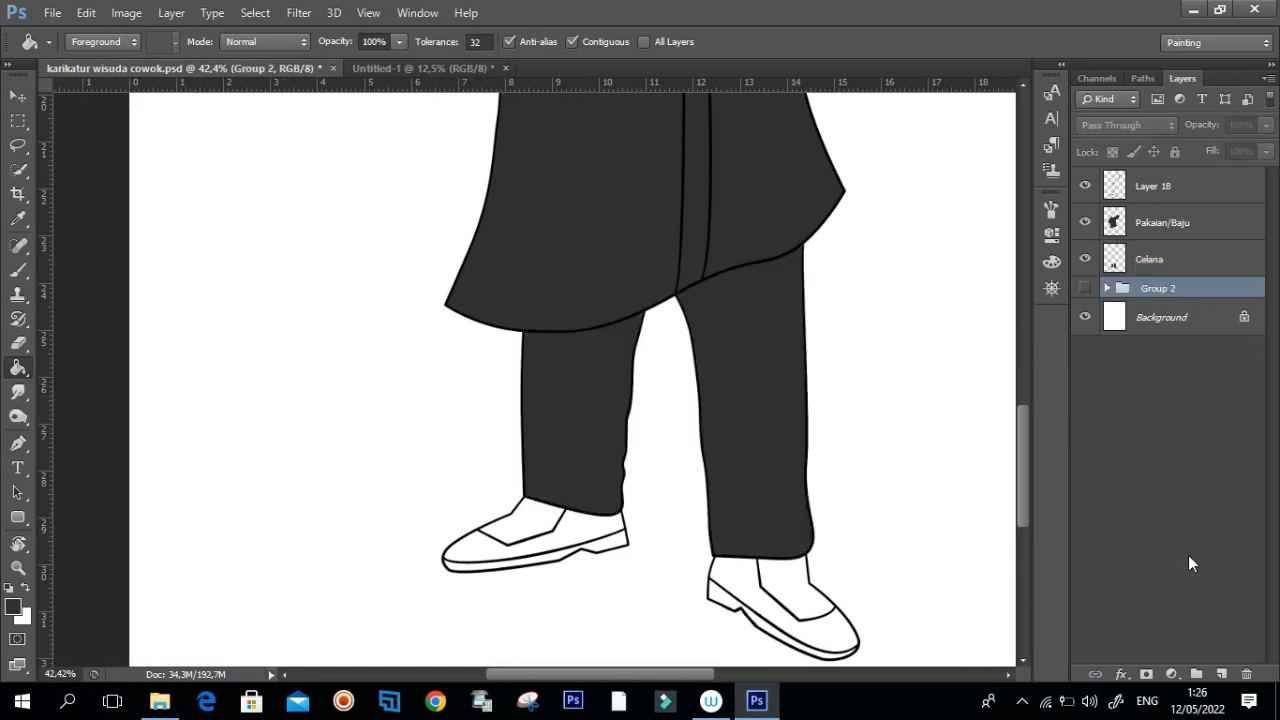
pyautogui.click(1222, 674)
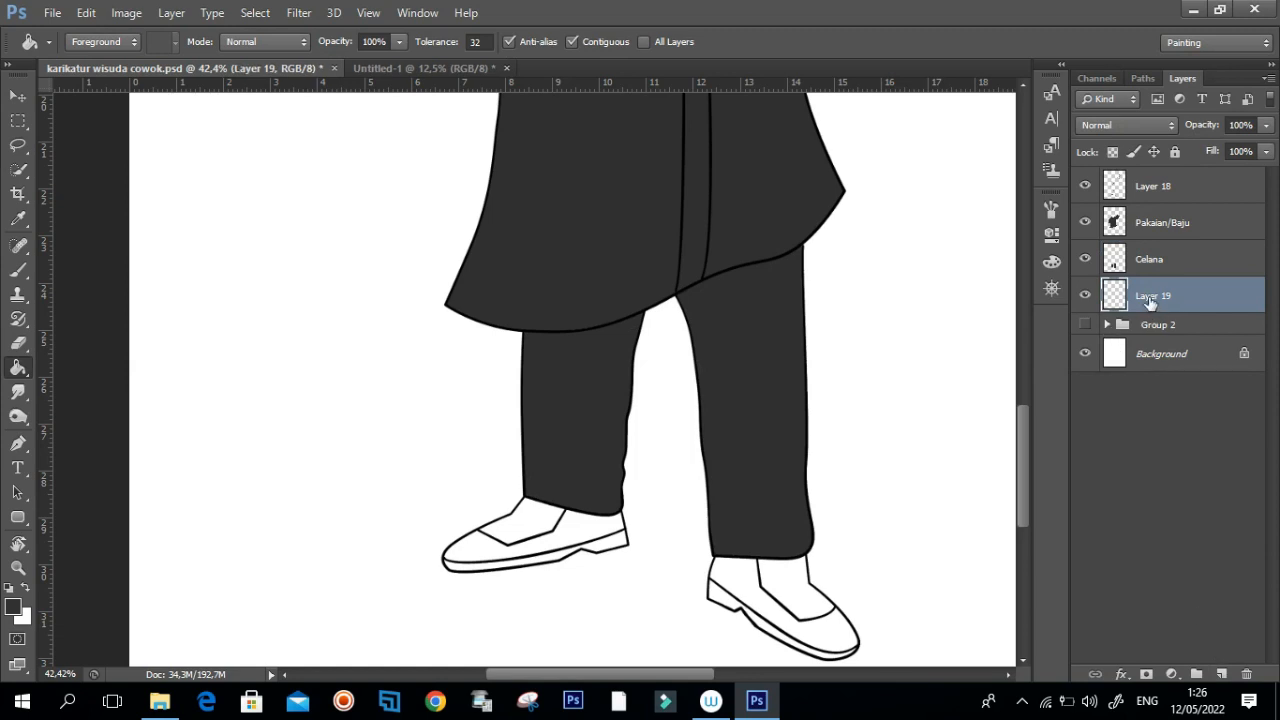
pyautogui.doubleClick(1151, 298)
pyautogui.write('S')
pyautogui.click(1240, 303)
# Step: Trace the shoe under the thumbs-up arm from the trouser's bottom edge down the instep and around the toe with the Pen tool
pyautogui.press('p')
pyautogui.moveTo(519, 508); pyautogui.dragTo(531, 428)
pyautogui.moveTo(475, 475); pyautogui.dragTo(605, 425)
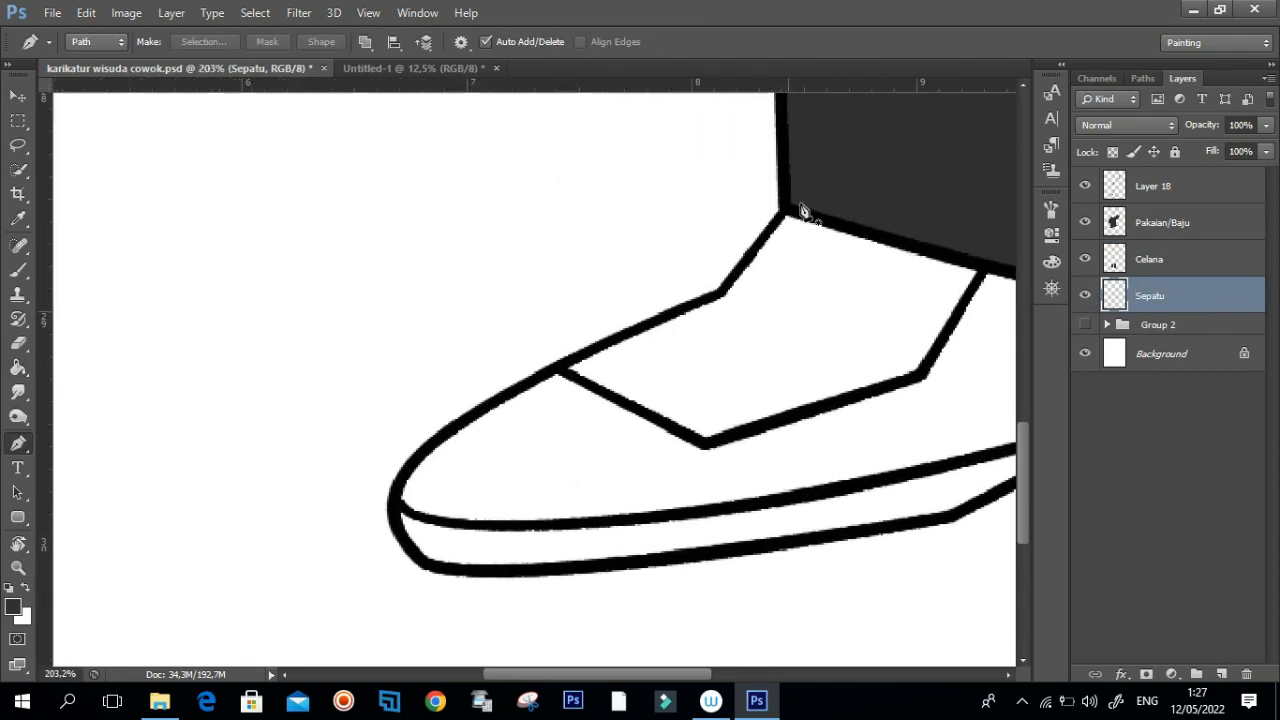
pyautogui.click(798, 185)
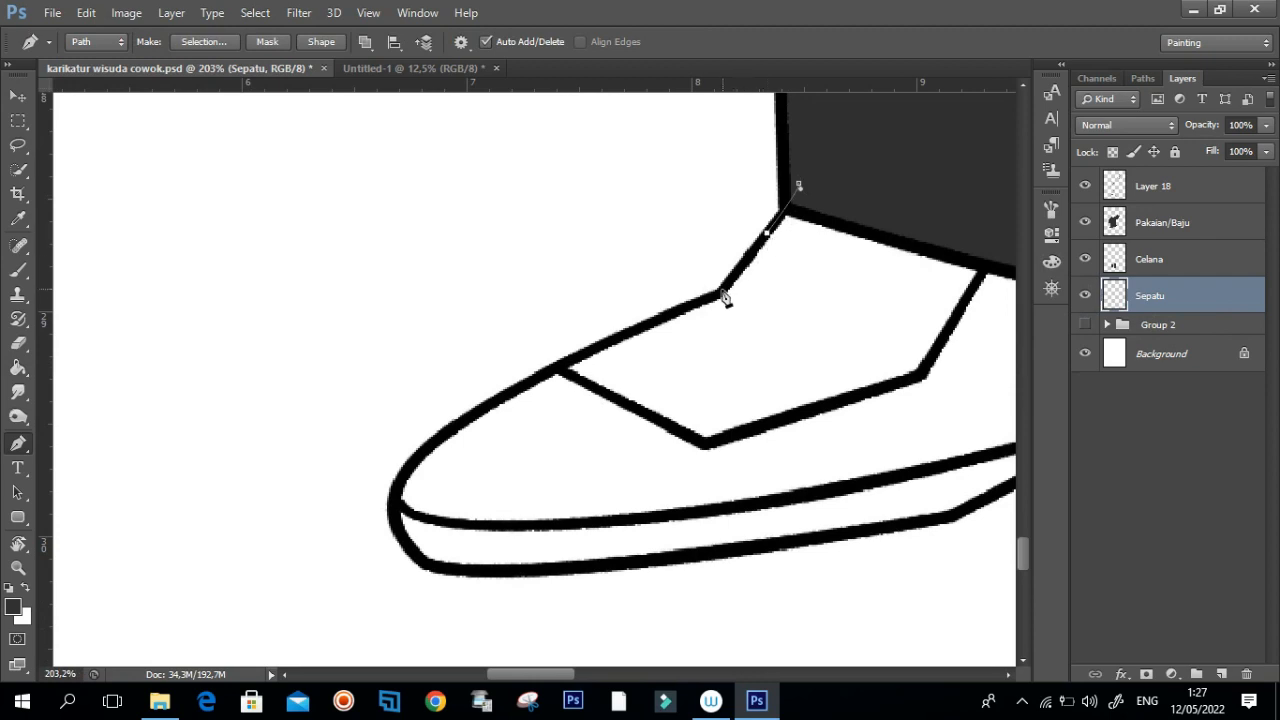
pyautogui.moveTo(594, 349); pyautogui.dragTo(553, 367)
pyautogui.moveTo(396, 497); pyautogui.dragTo(391, 539)
pyautogui.moveTo(388, 502); pyautogui.dragTo(320, 395)
pyautogui.moveTo(372, 463); pyautogui.dragTo(396, 469)
pyautogui.hscroll(3, 500, 475)
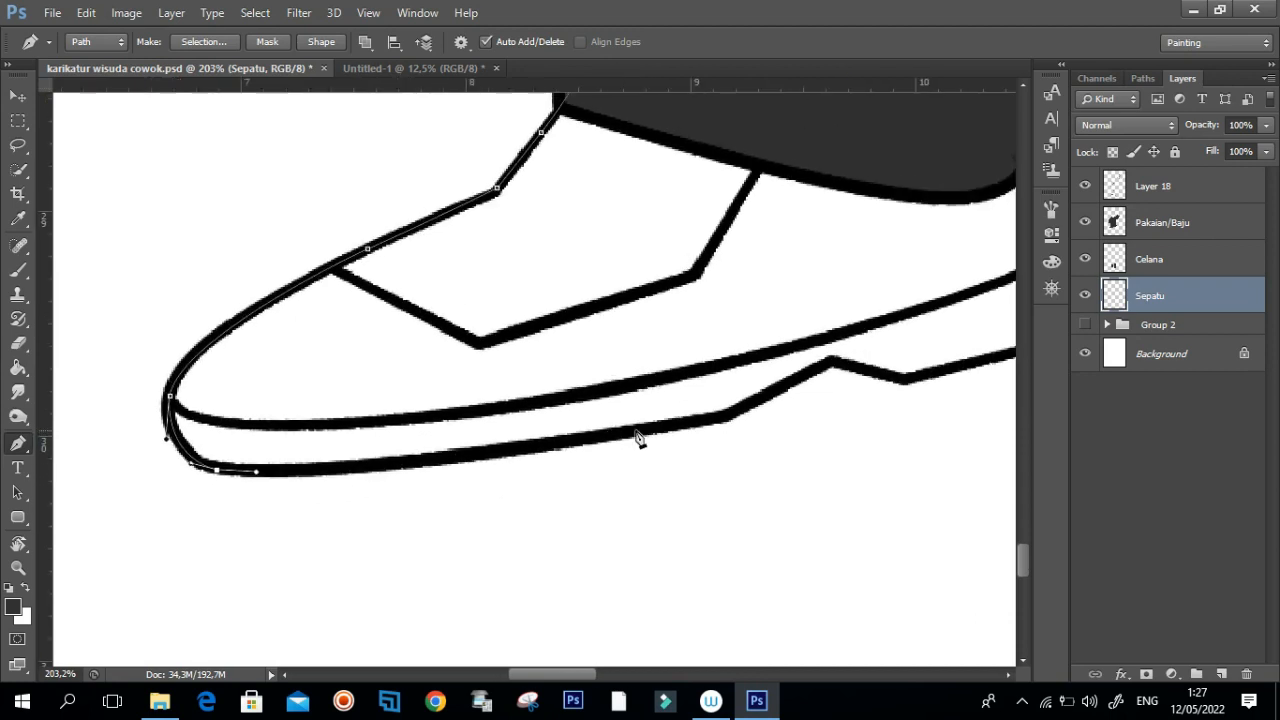
# Step: Trace the underside of this shoe's sole from the toe past the notch to the heel's rear corner
pyautogui.moveTo(716, 421); pyautogui.dragTo(797, 400)
pyautogui.click(831, 361)
pyautogui.hscroll(4, 834, 368)
pyautogui.scroll(1, 683, 430)
pyautogui.click(696, 441)
pyautogui.click(846, 405)
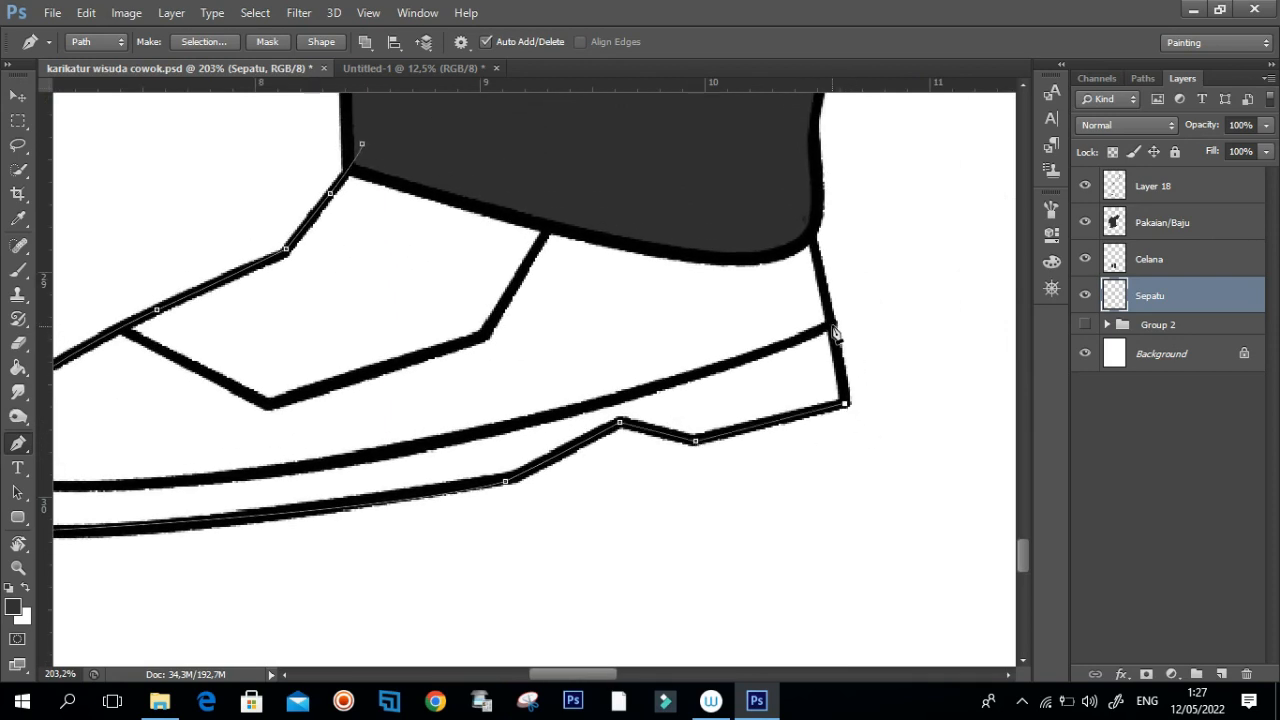
# Step: Trace the back of this shoe's heel up to the trouser and close the path inside the trouser leg
pyautogui.click(814, 240)
pyautogui.click(688, 197)
pyautogui.moveTo(520, 156); pyautogui.dragTo(443, 151)
pyautogui.click(362, 144)
# Step: Start tracing the other shoe from the trouser's bottom corner down its heel to the notch in the sole
pyautogui.moveTo(534, 204); pyautogui.dragTo(472, 248)
pyautogui.scroll(6, 651, 211)
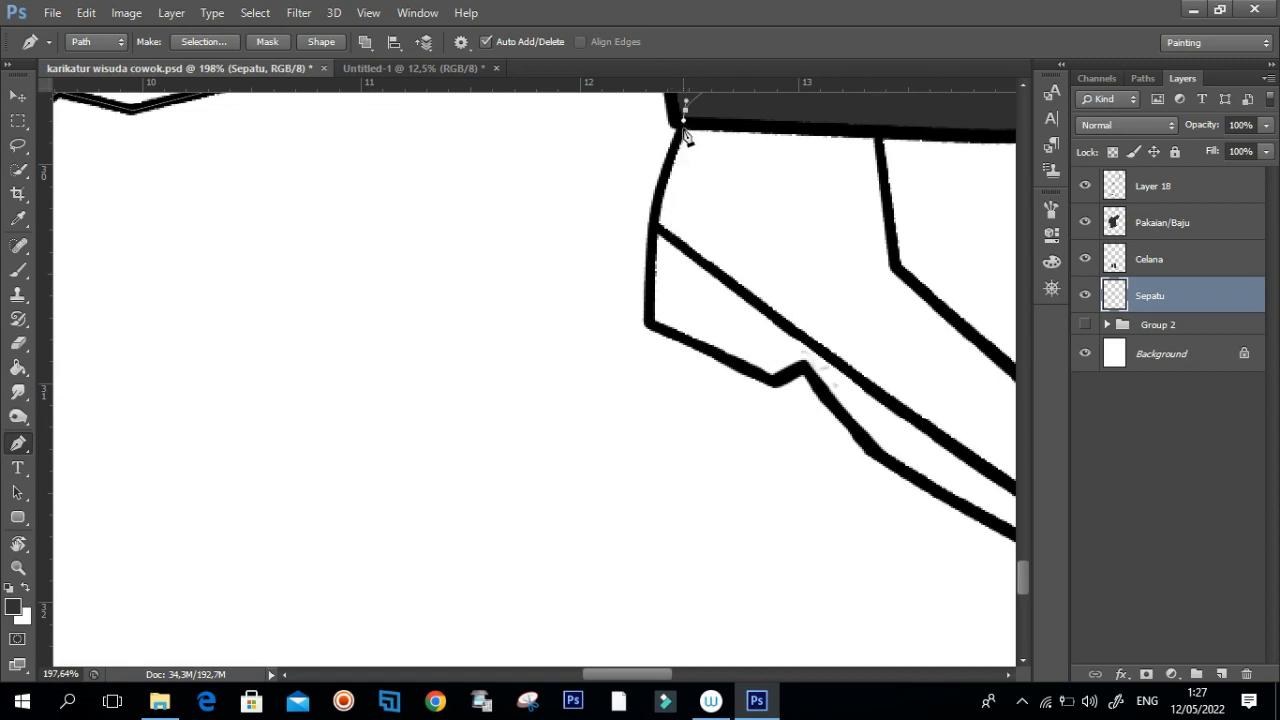
pyautogui.moveTo(650, 323); pyautogui.dragTo(666, 417)
pyautogui.click(773, 380)
pyautogui.click(805, 368)
# Step: Trace this shoe's remaining sole, toe and instep up to the trouser, and close the path inside the trouser leg
pyautogui.moveTo(917, 471); pyautogui.dragTo(552, 353)
pyautogui.moveTo(745, 424); pyautogui.dragTo(825, 426)
pyautogui.moveTo(913, 366); pyautogui.dragTo(929, 333)
pyautogui.moveTo(877, 257); pyautogui.dragTo(790, 294)
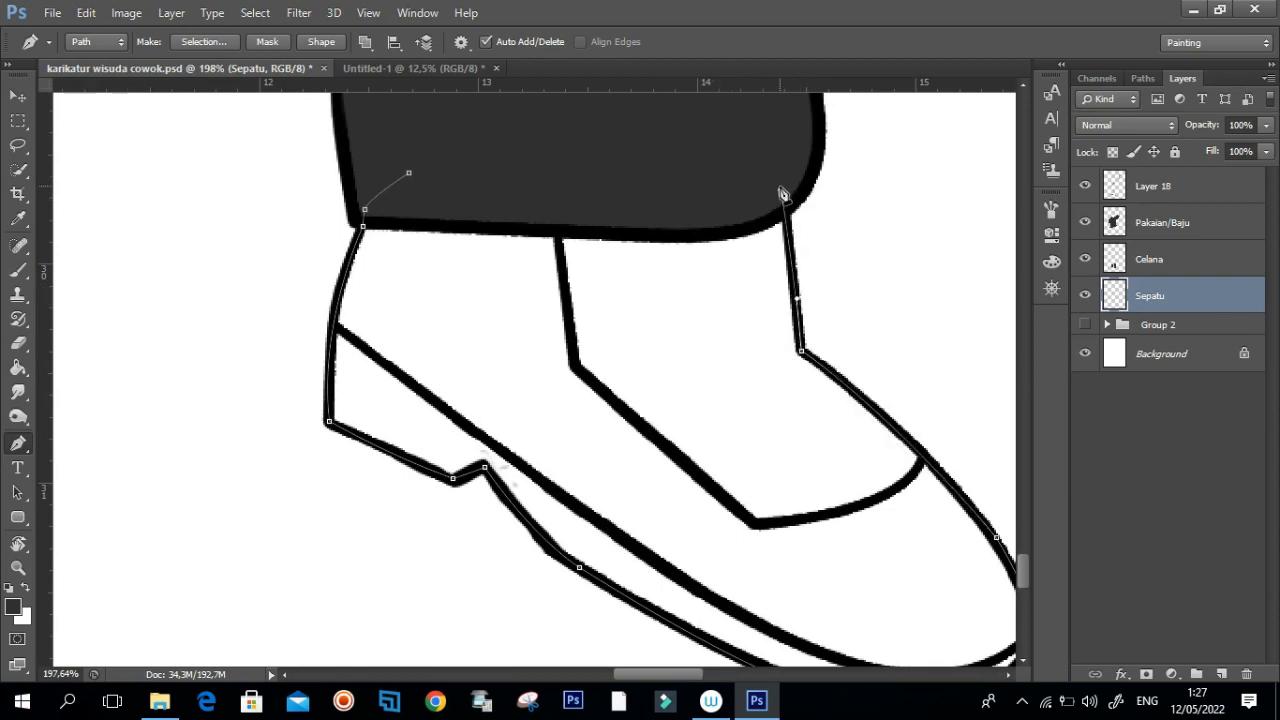
pyautogui.click(593, 162)
pyautogui.scroll(-5, 450, 250)
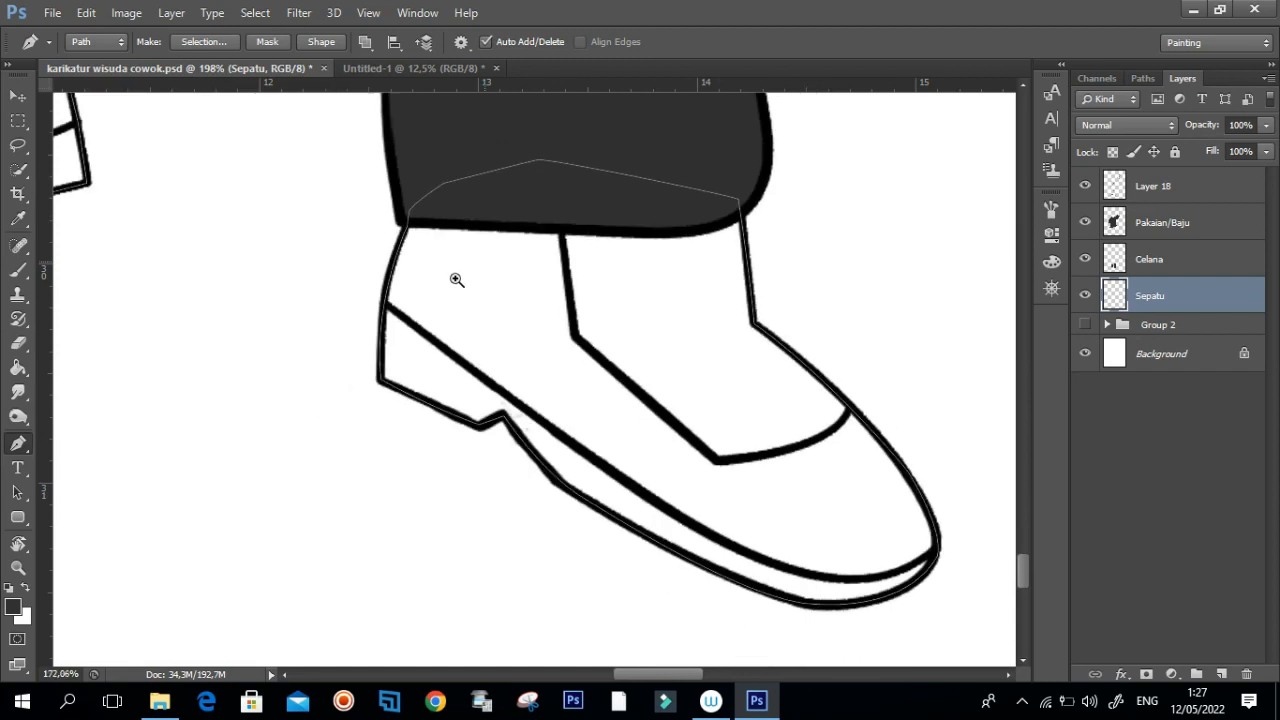
# Step: Convert both shoe paths to a selection, fill it with dark gray, deselect, and check the Sepatu layer by toggling it
pyautogui.hotkey('ctrl', 'Return')
pyautogui.press('g')
pyautogui.click(778, 352)
pyautogui.hotkey('ctrl', 'd')
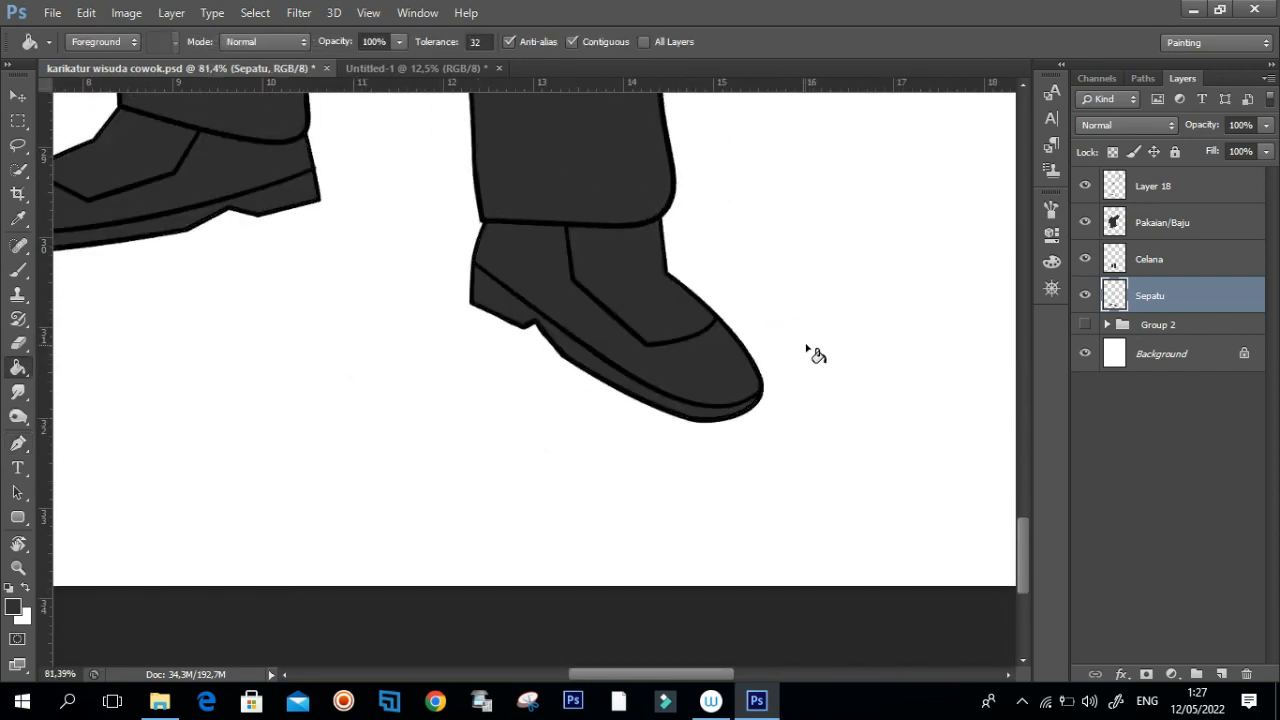
pyautogui.scroll(-5, 671, 391)
pyautogui.click(1085, 295)
pyautogui.click(1085, 295)
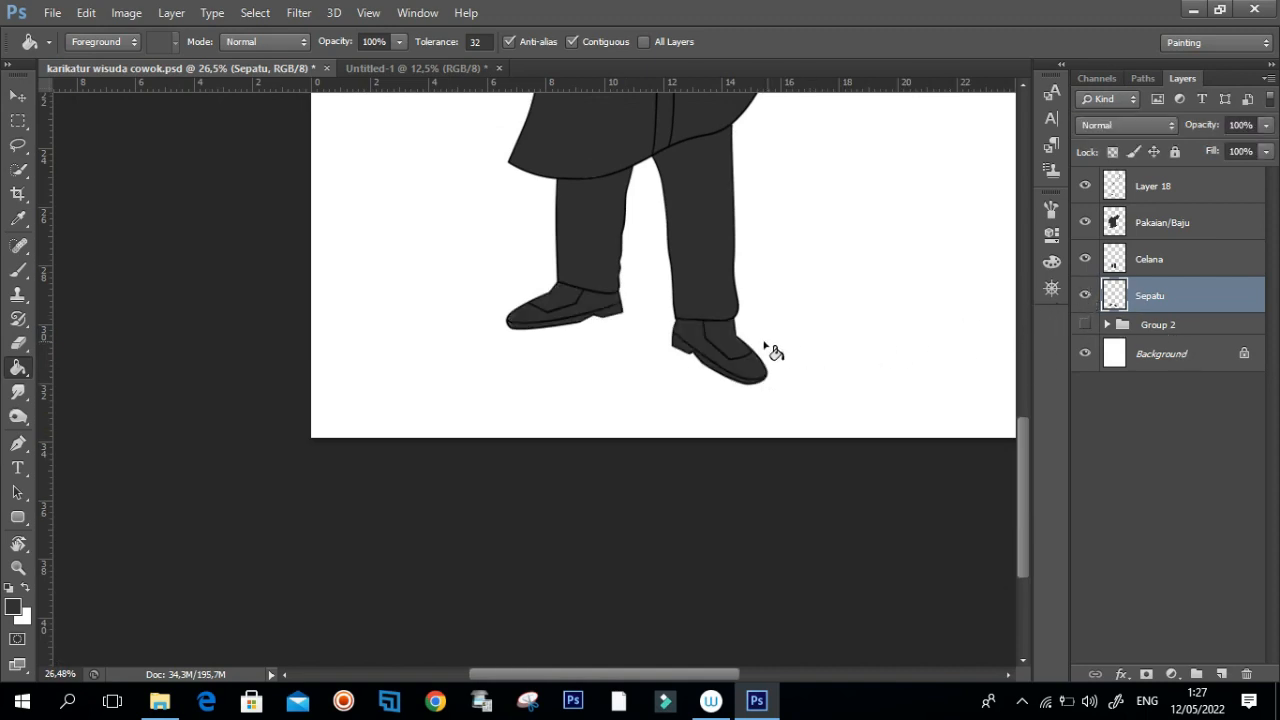
# Step: Add a new layer above Celana for the inner shirt and name it Baju Dalam
pyautogui.moveTo(689, 289); pyautogui.dragTo(688, 460)
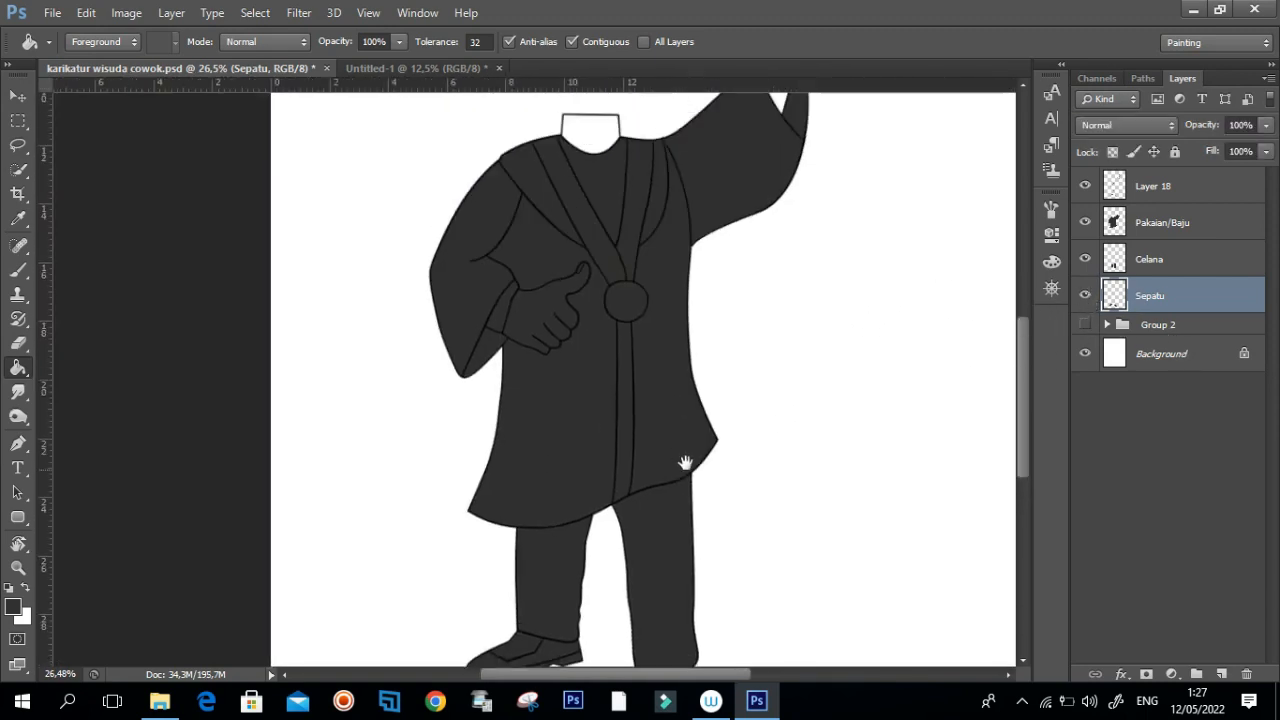
pyautogui.moveTo(709, 333); pyautogui.dragTo(673, 457)
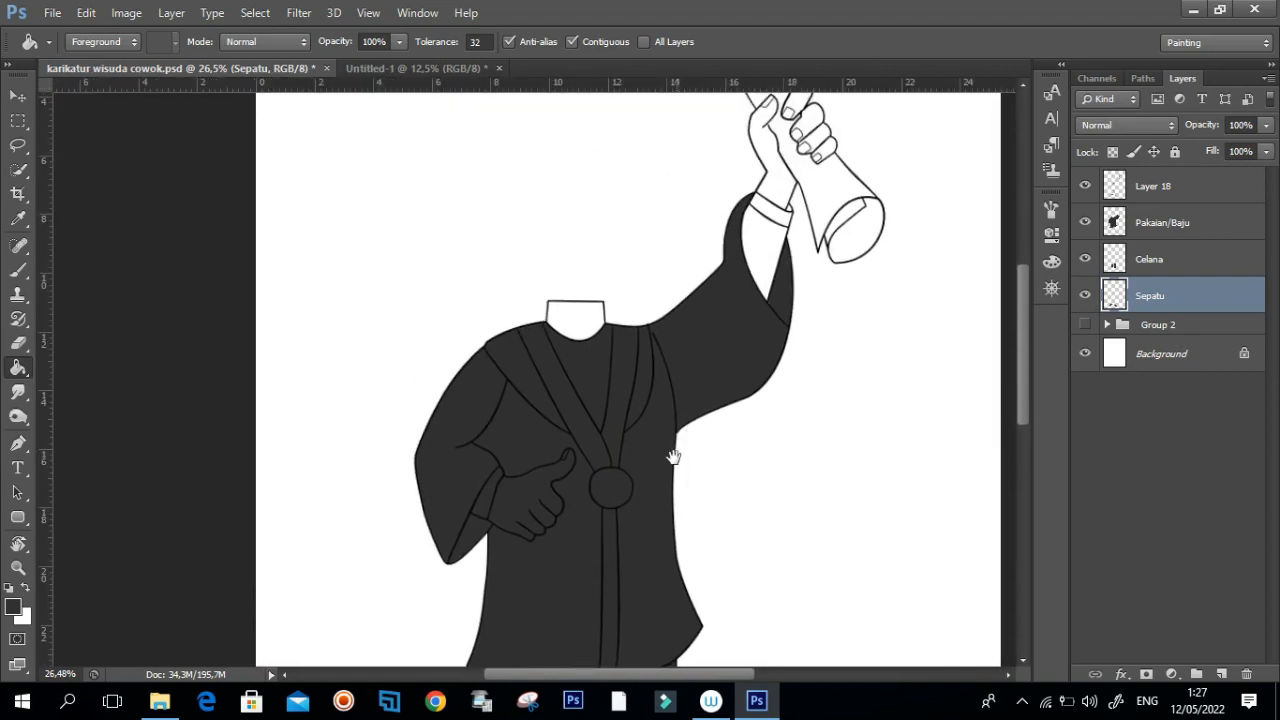
pyautogui.moveTo(605, 503); pyautogui.dragTo(630, 487)
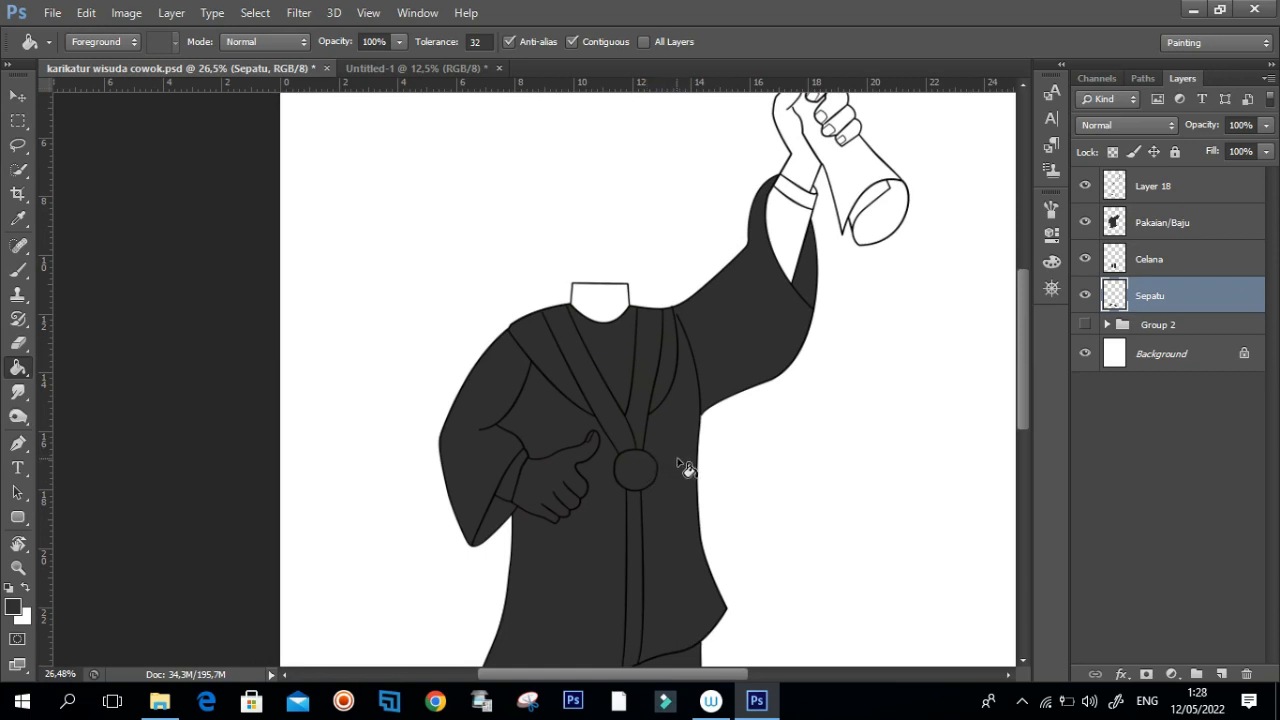
pyautogui.press('p')
pyautogui.moveTo(757, 277)
pyautogui.mouseDown()
pyautogui.moveTo(763, 331)
pyautogui.moveTo(737, 424)
pyautogui.mouseUp()
pyautogui.moveTo(775, 221); pyautogui.dragTo(785, 249)
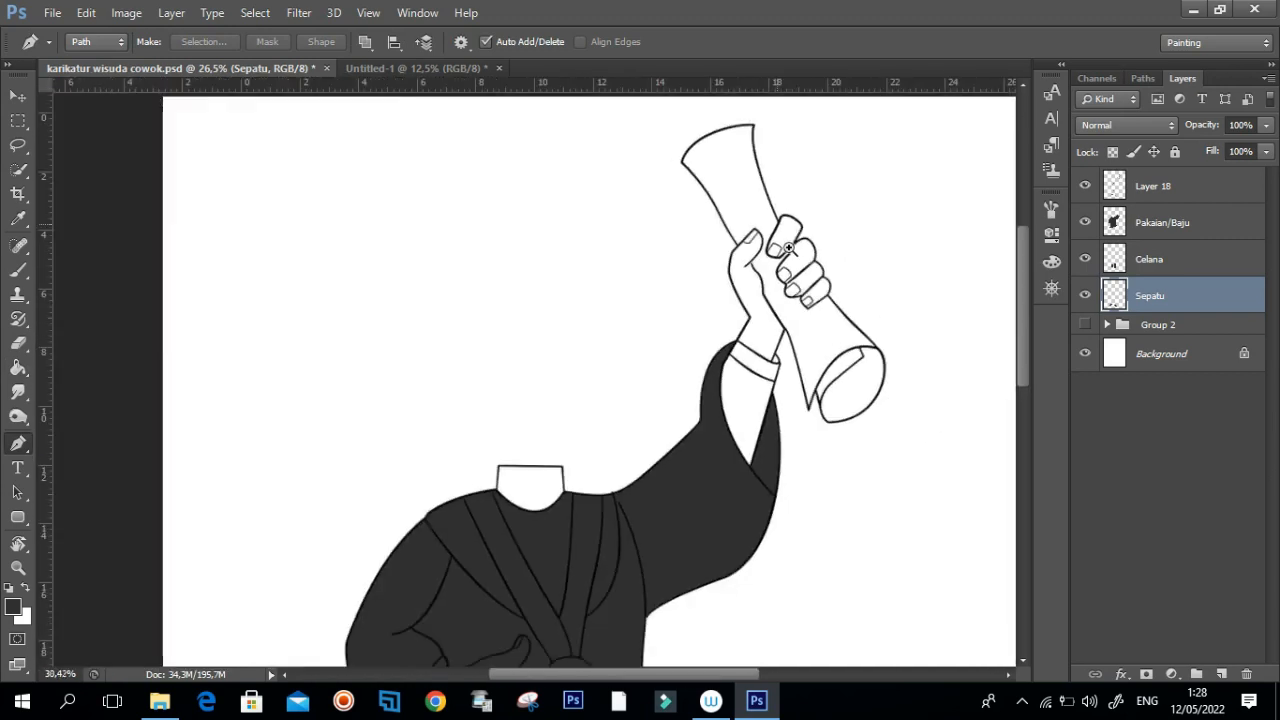
pyautogui.moveTo(747, 410); pyautogui.dragTo(790, 405)
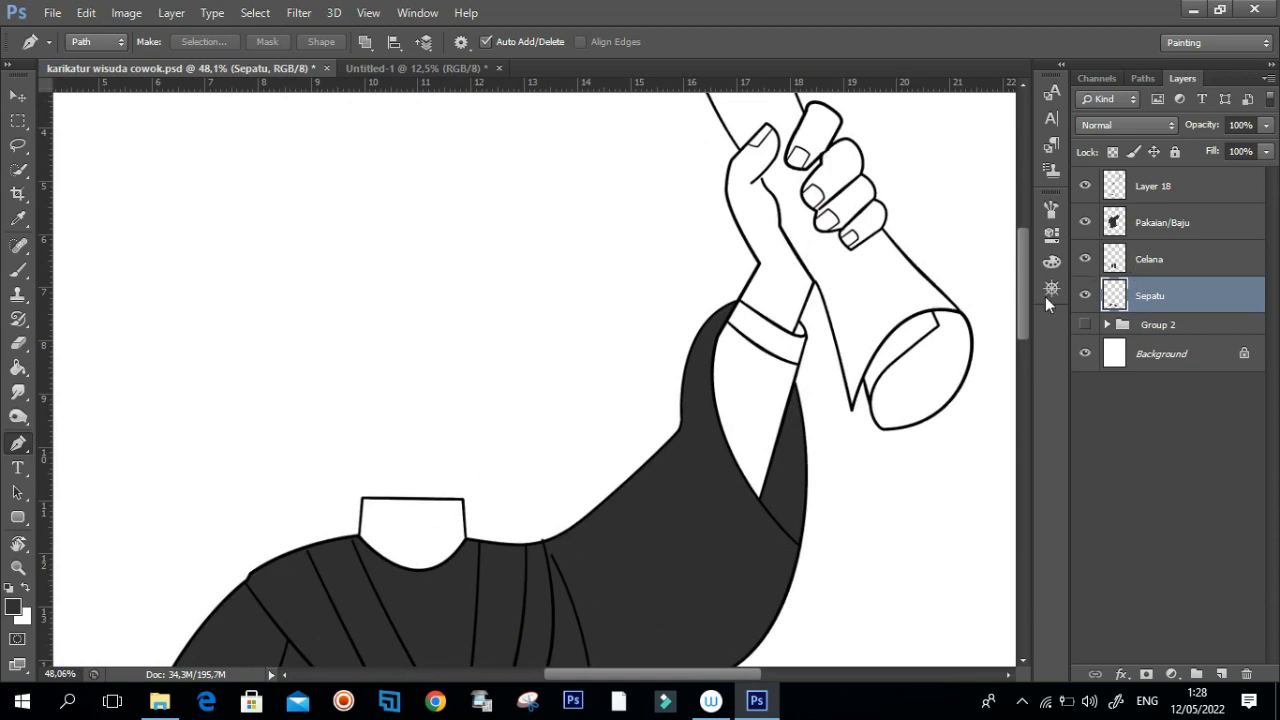
pyautogui.click(1149, 259)
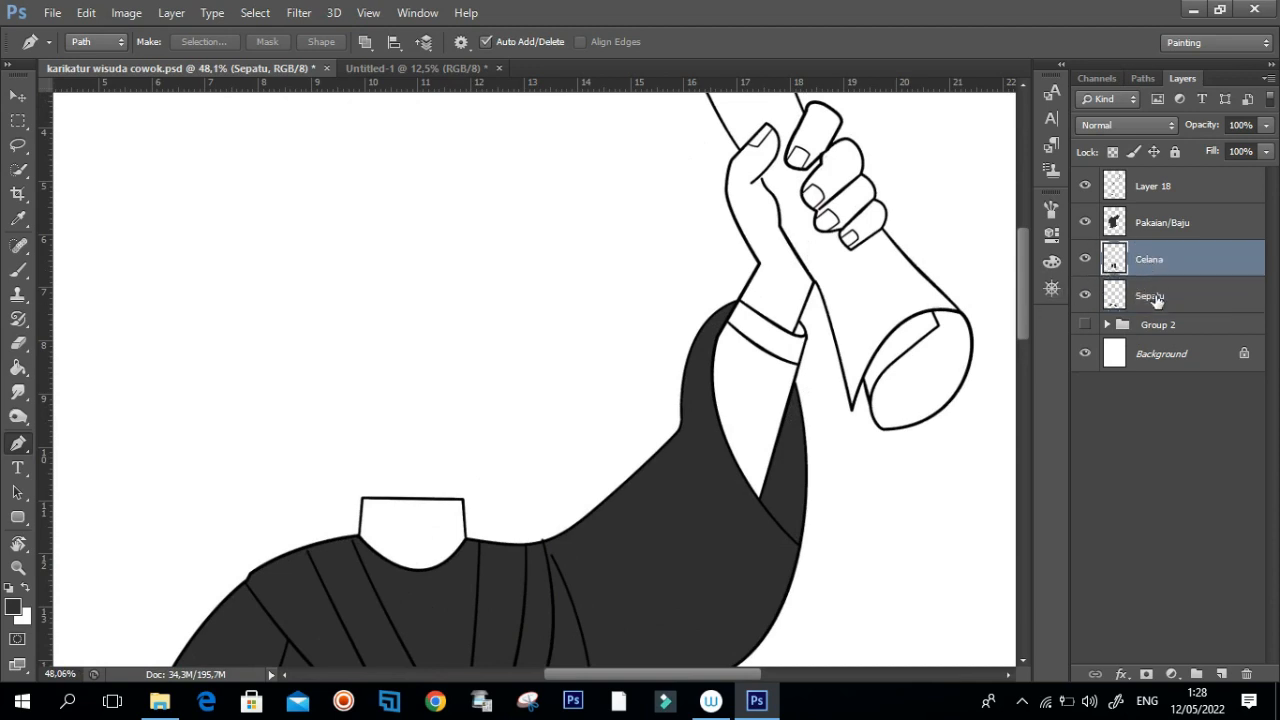
pyautogui.click(1220, 675)
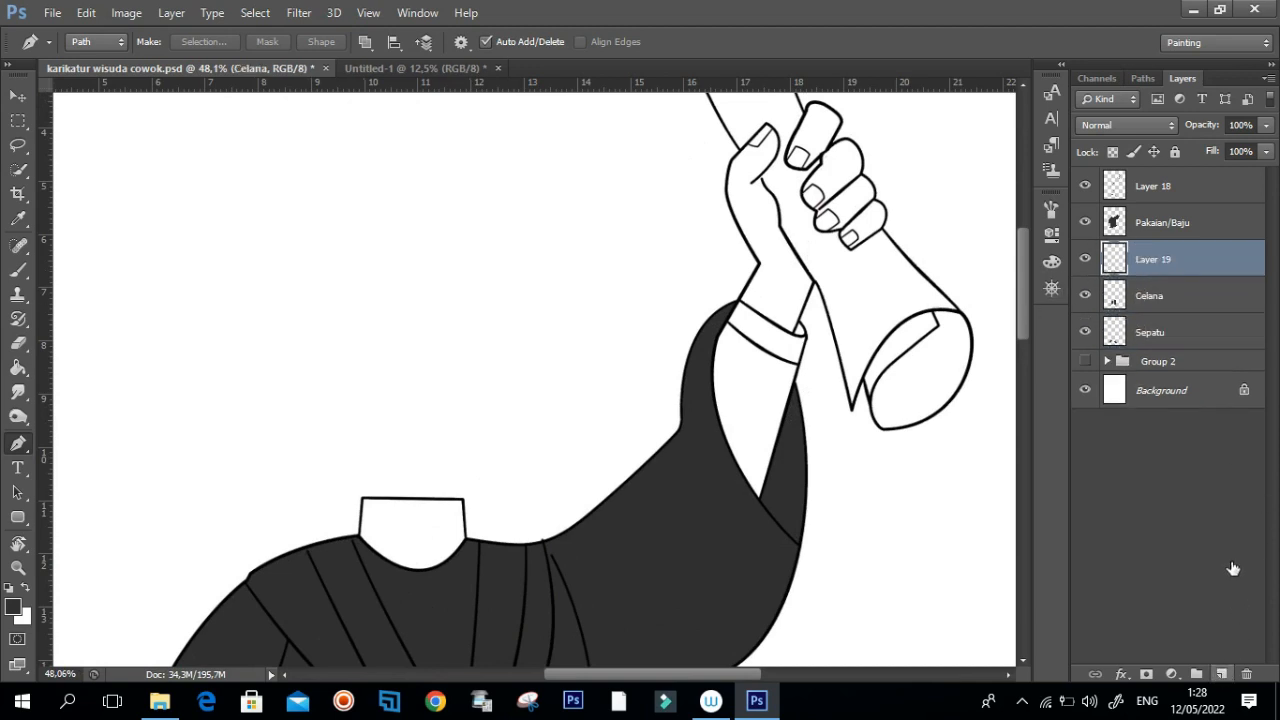
pyautogui.doubleClick(1160, 260)
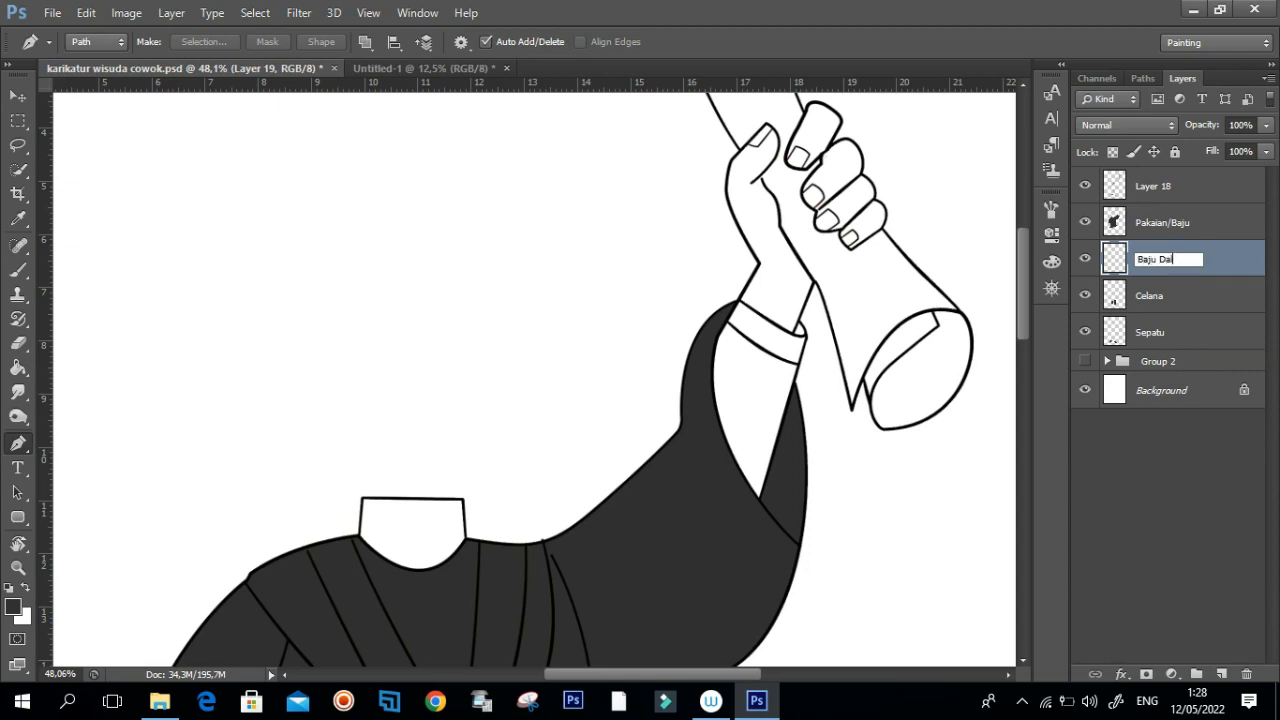
pyautogui.click(1224, 268)
# Step: Start a Pen path at the raised arm's shirt cuff and trace the cuff's upper edge across the wrist to the robe sleeve
pyautogui.scroll(5, 780, 382)
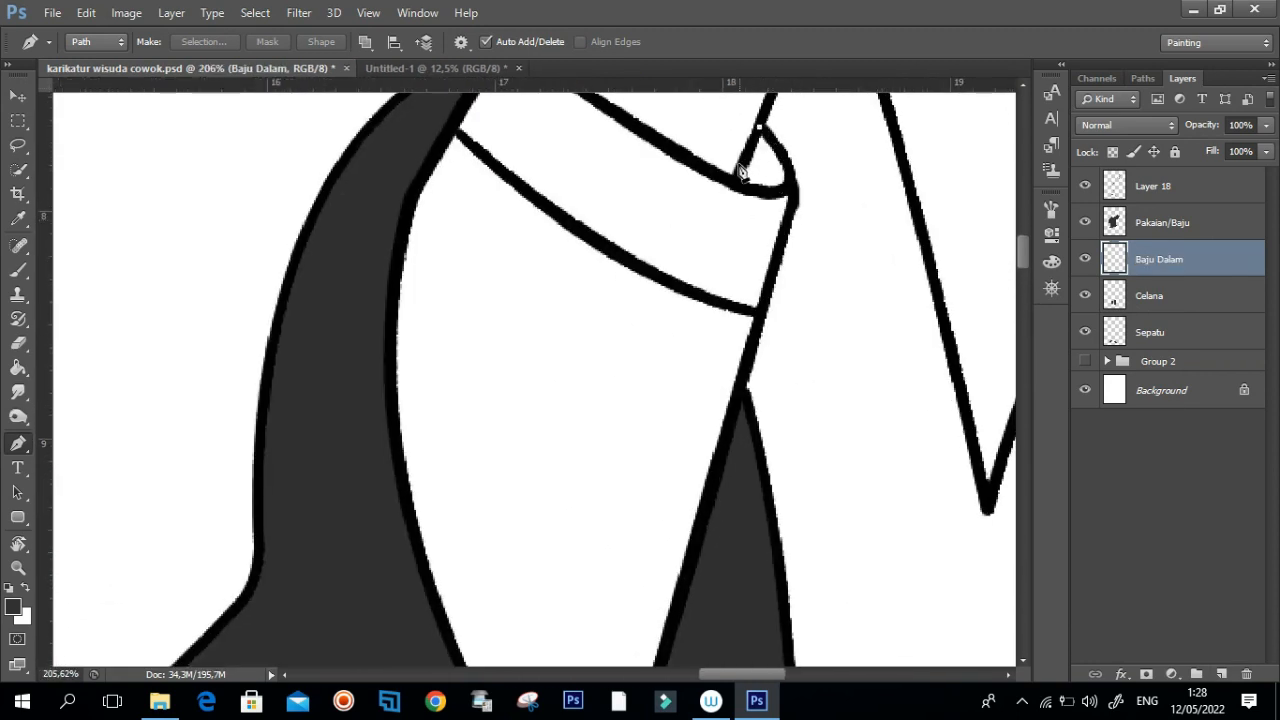
pyautogui.click(740, 174)
pyautogui.scroll(3, 750, 220)
pyautogui.hscroll(-2, 750, 220)
pyautogui.click(562, 145)
pyautogui.moveTo(575, 158); pyautogui.dragTo(508, 150)
pyautogui.click(792, 355)
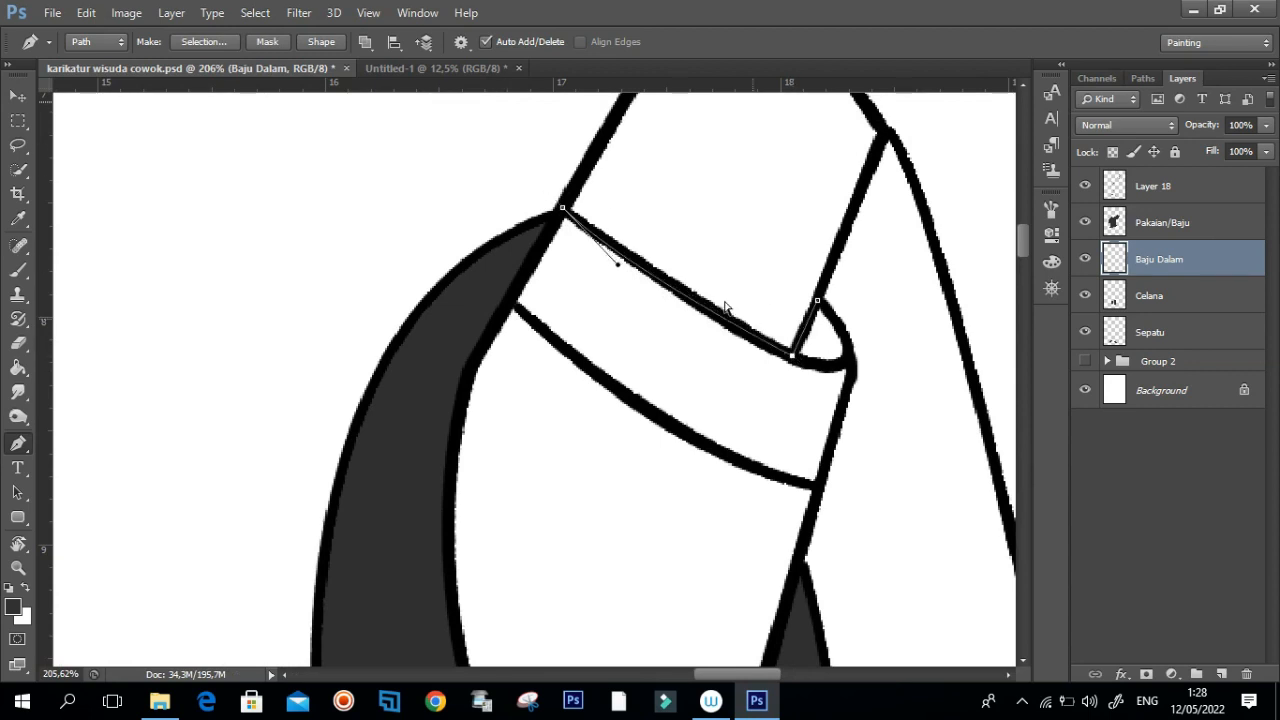
pyautogui.keyDown('alt'); pyautogui.click(562, 210); pyautogui.keyUp('alt')
# Step: Continue the shirt sleeve path along its outer edge, from the raised wrist's cuff down to the sleeve's pointed end
pyautogui.moveTo(560, 279); pyautogui.dragTo(579, 174)
pyautogui.moveTo(556, 197); pyautogui.dragTo(496, 261)
pyautogui.click(491, 259)
pyautogui.moveTo(508, 367); pyautogui.dragTo(481, 185)
pyautogui.moveTo(479, 222); pyautogui.dragTo(448, 288)
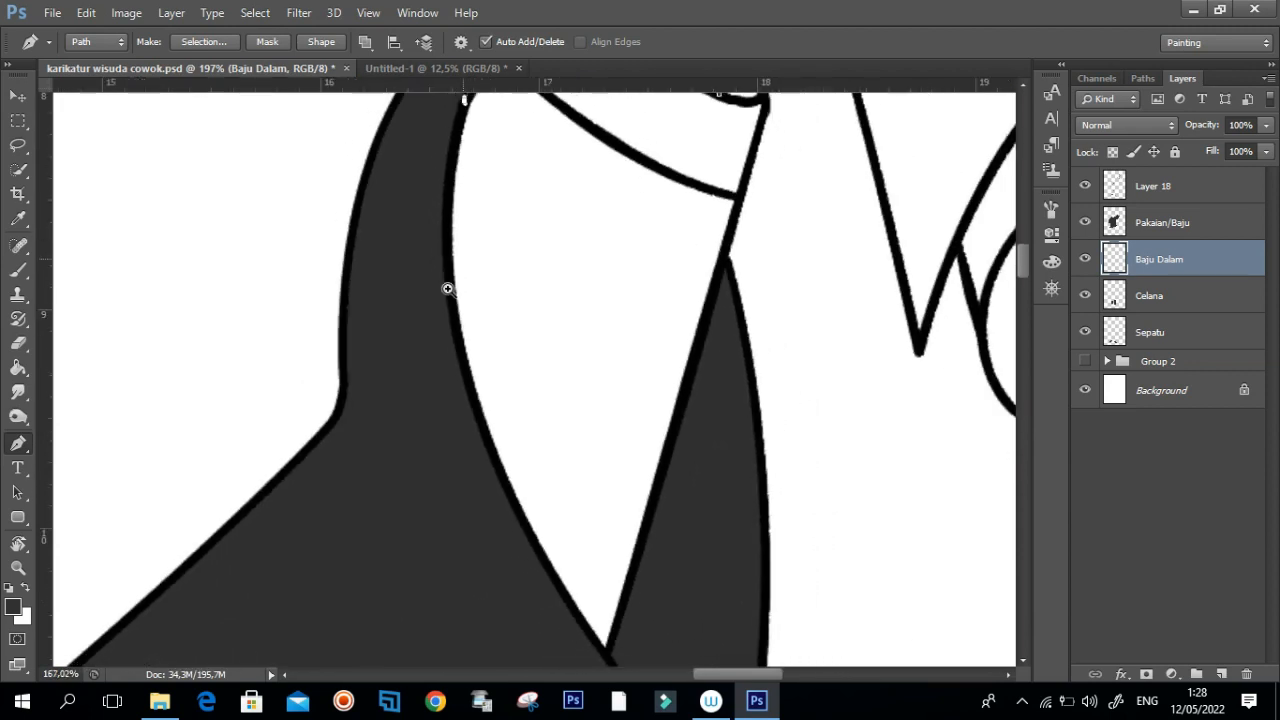
pyautogui.moveTo(458, 332); pyautogui.dragTo(484, 434)
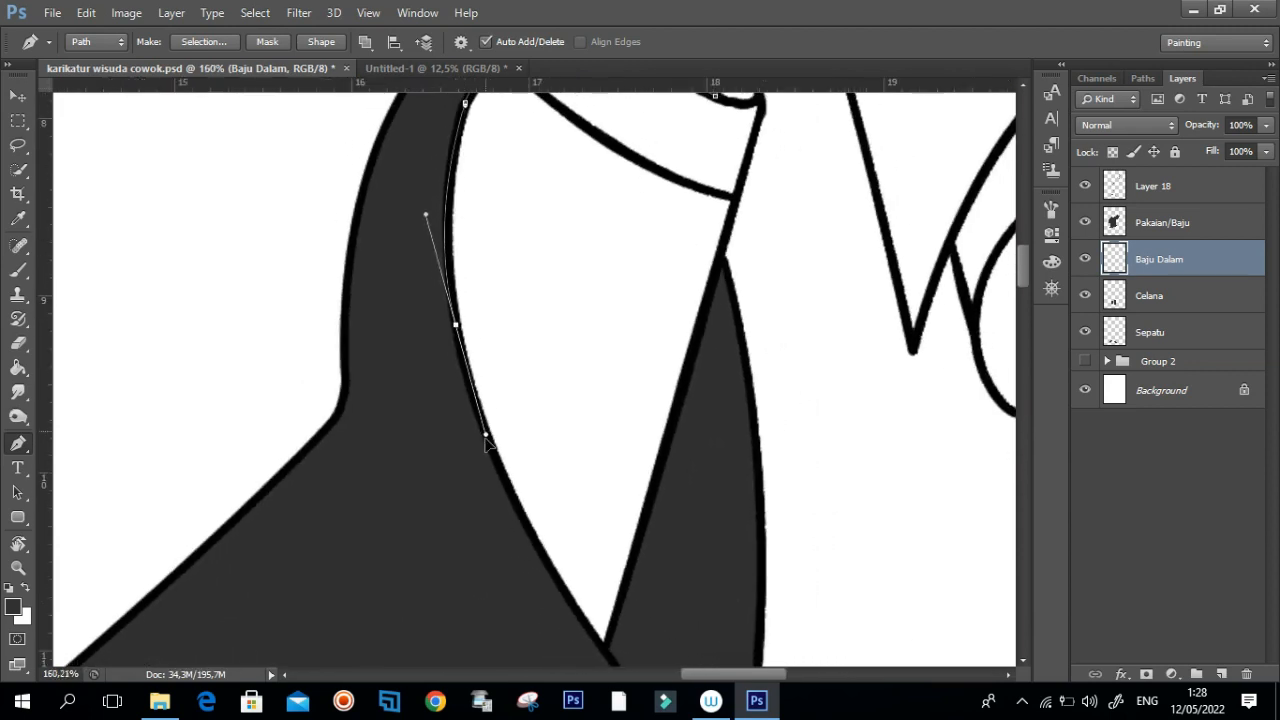
pyautogui.moveTo(497, 510); pyautogui.dragTo(460, 385)
pyautogui.moveTo(564, 524); pyautogui.dragTo(611, 570)
# Step: Trace the sleeve's inner edge back up to the folded cuff, and close the path at its starting anchor
pyautogui.moveTo(602, 414); pyautogui.dragTo(605, 370)
pyautogui.scroll(3, 610, 371)
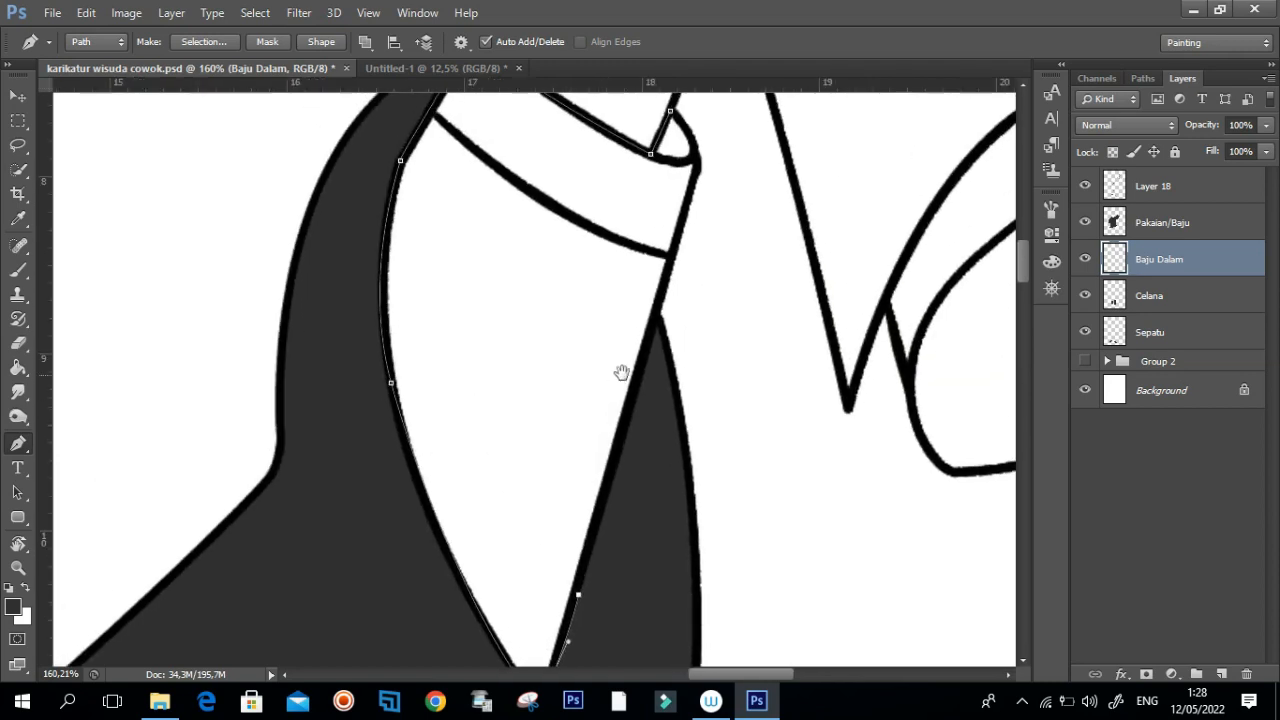
pyautogui.click(653, 321)
pyautogui.scroll(2, 654, 332)
pyautogui.click(692, 263)
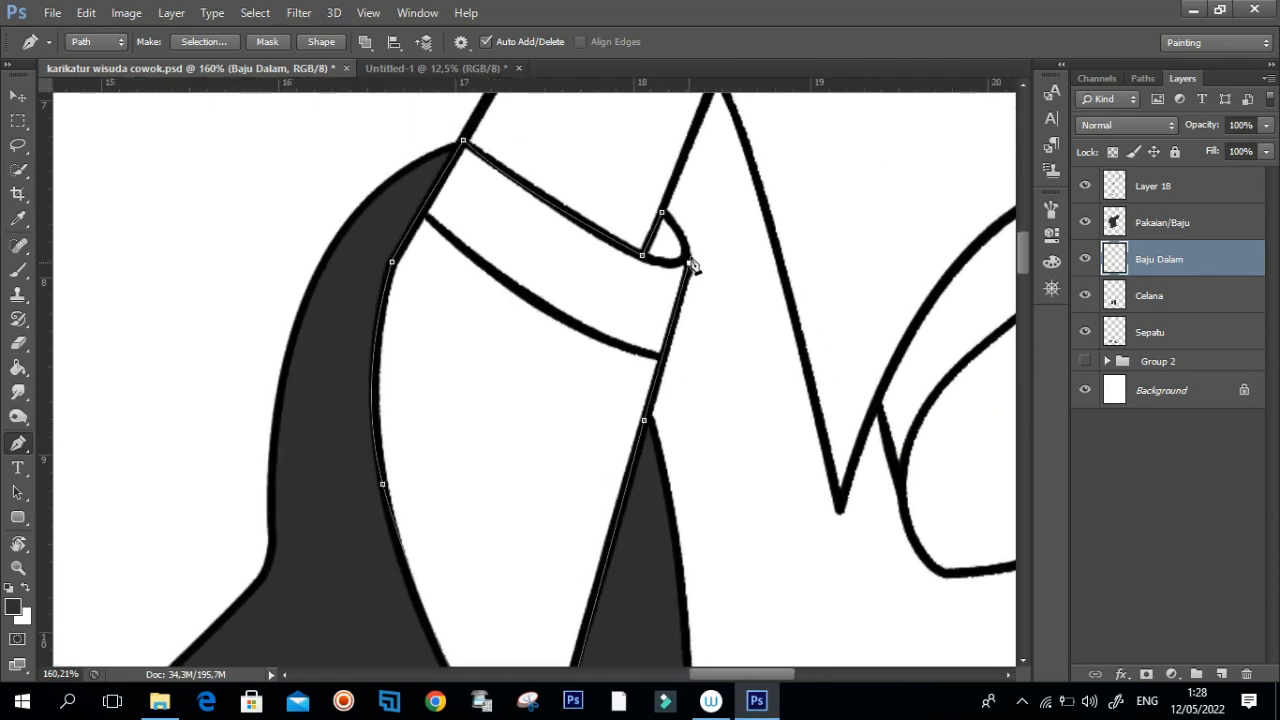
pyautogui.click(661, 215)
pyautogui.scroll(-2, 610, 291)
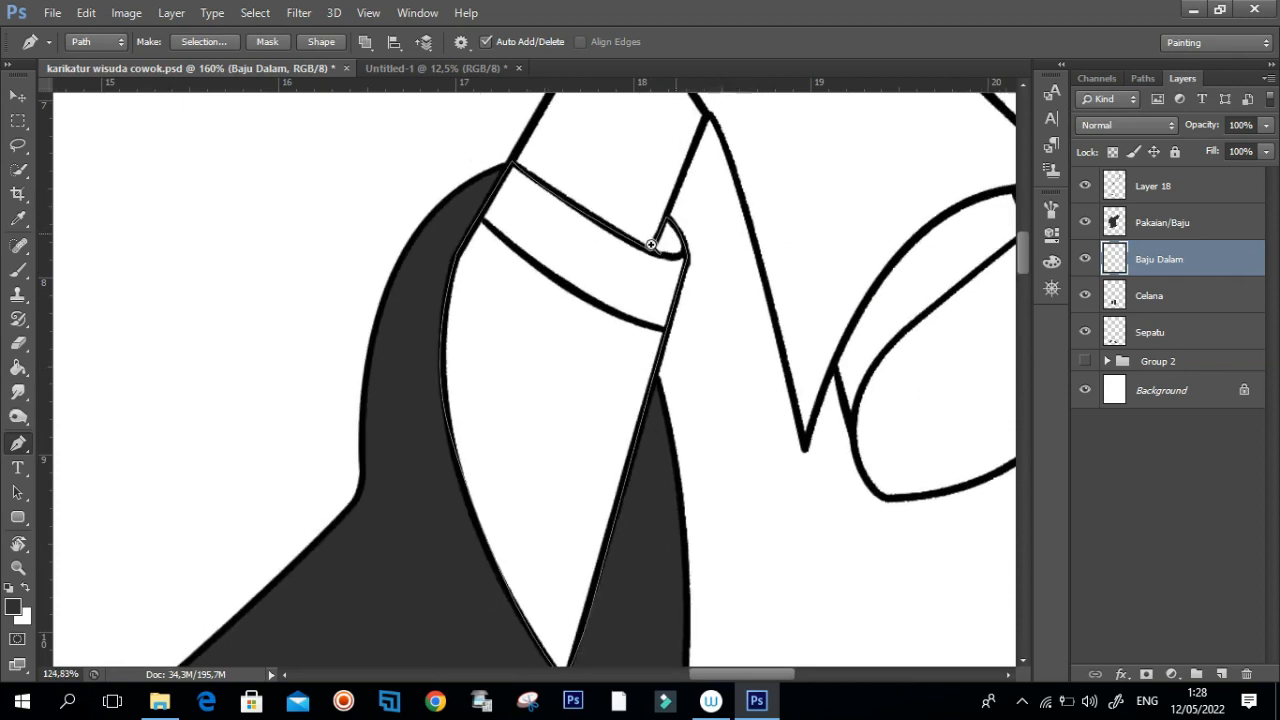
# Step: Start a second Pen path at the thumbs-up hand's shirt cuff, tracing its wrist edge and lower edge to the robe sleeve
pyautogui.moveTo(609, 291); pyautogui.dragTo(606, 317)
pyautogui.moveTo(491, 414); pyautogui.dragTo(508, 317)
pyautogui.moveTo(426, 545); pyautogui.dragTo(488, 437)
pyautogui.moveTo(518, 349); pyautogui.dragTo(688, 274)
pyautogui.click(627, 349)
pyautogui.scroll(-3, 620, 300)
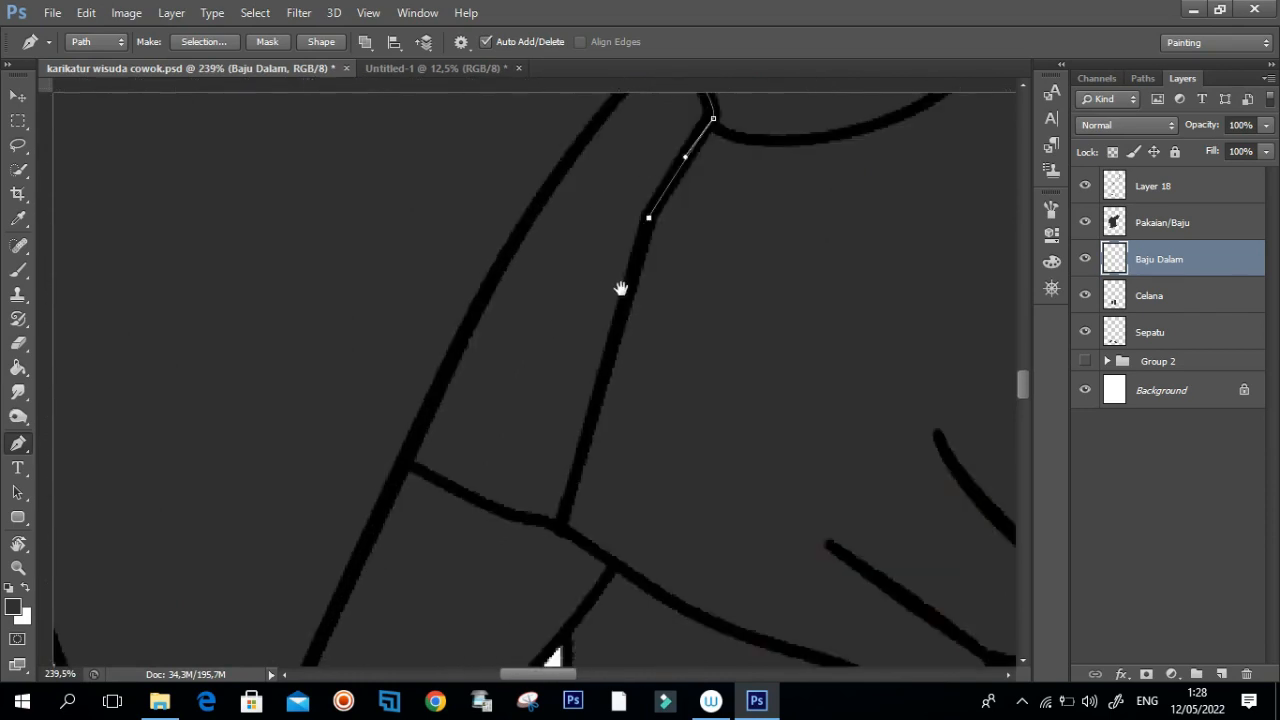
pyautogui.click(565, 518)
pyautogui.click(528, 505)
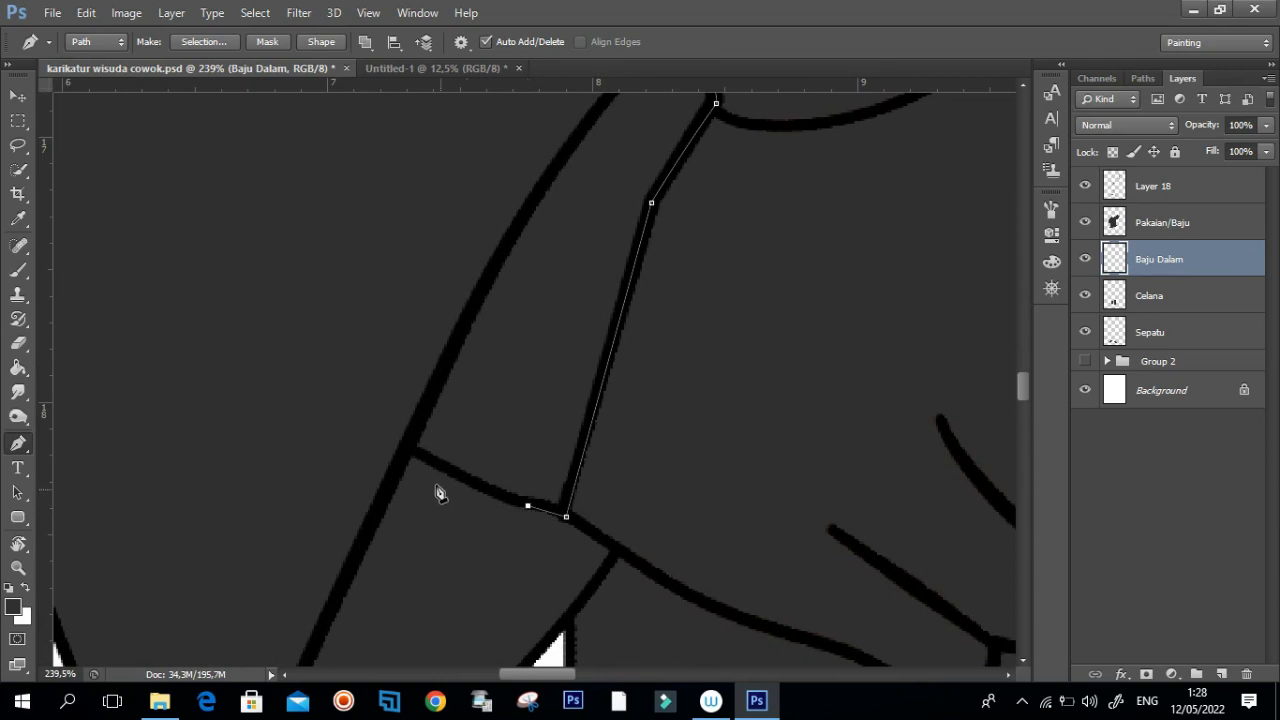
pyautogui.click(409, 452)
# Step: Trace this cuff's outer edge up along the robe sleeve, and close the path at the top of the wrist
pyautogui.moveTo(482, 286); pyautogui.dragTo(504, 252)
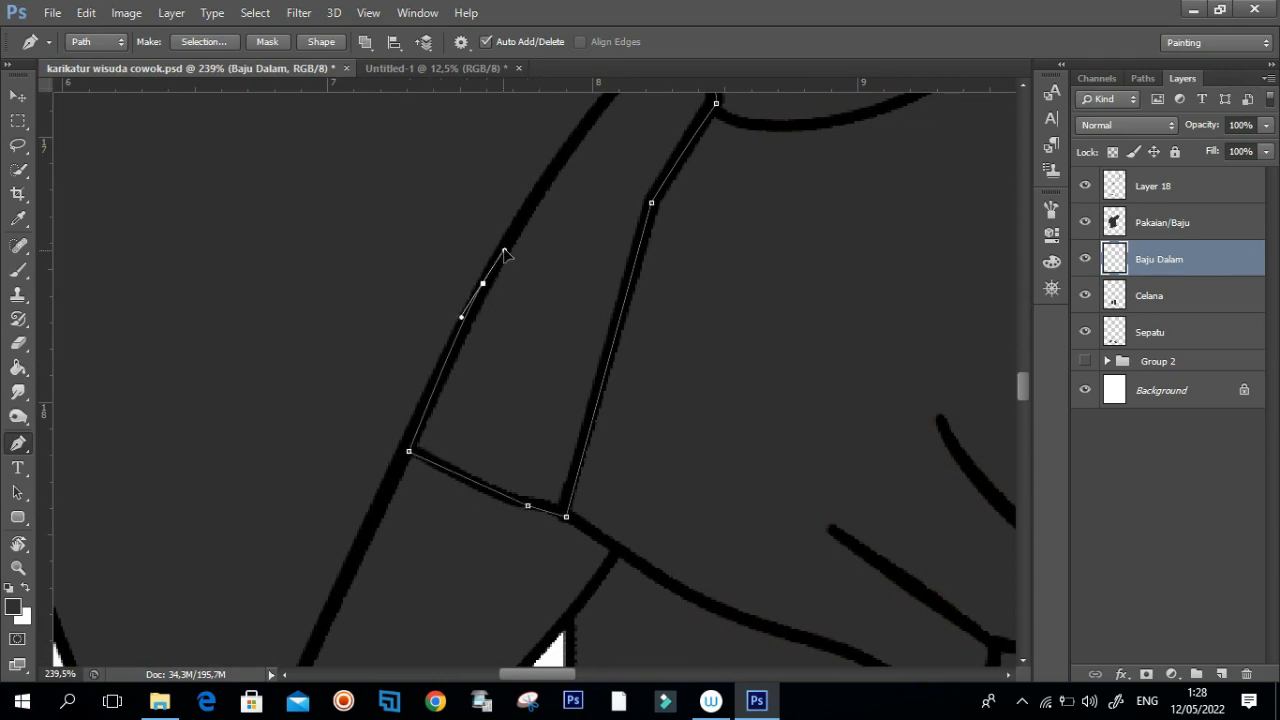
pyautogui.scroll(4, 542, 242)
pyautogui.click(593, 242)
pyautogui.moveTo(630, 223); pyautogui.dragTo(654, 212)
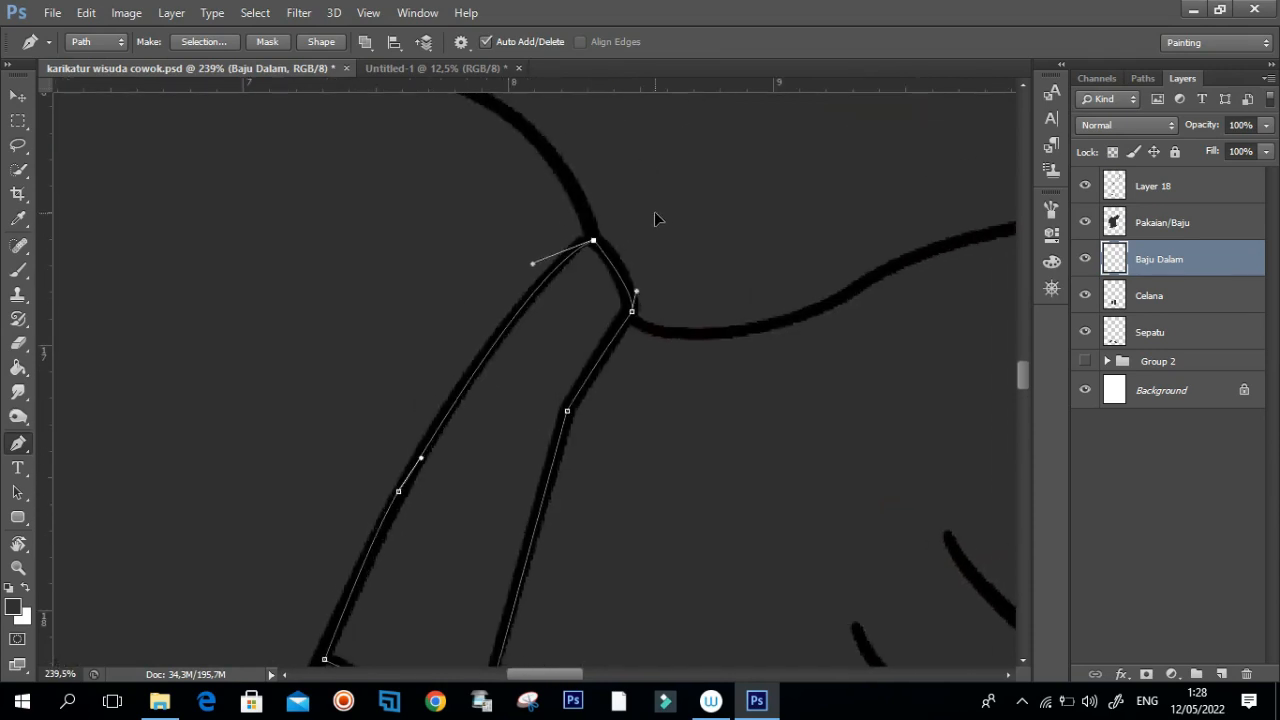
# Step: Convert the shirt paths to a selection, set the foreground color to light gray d0cccc, and fill the selection
pyautogui.hotkey('ctrl', 'Return')
pyautogui.press('g')
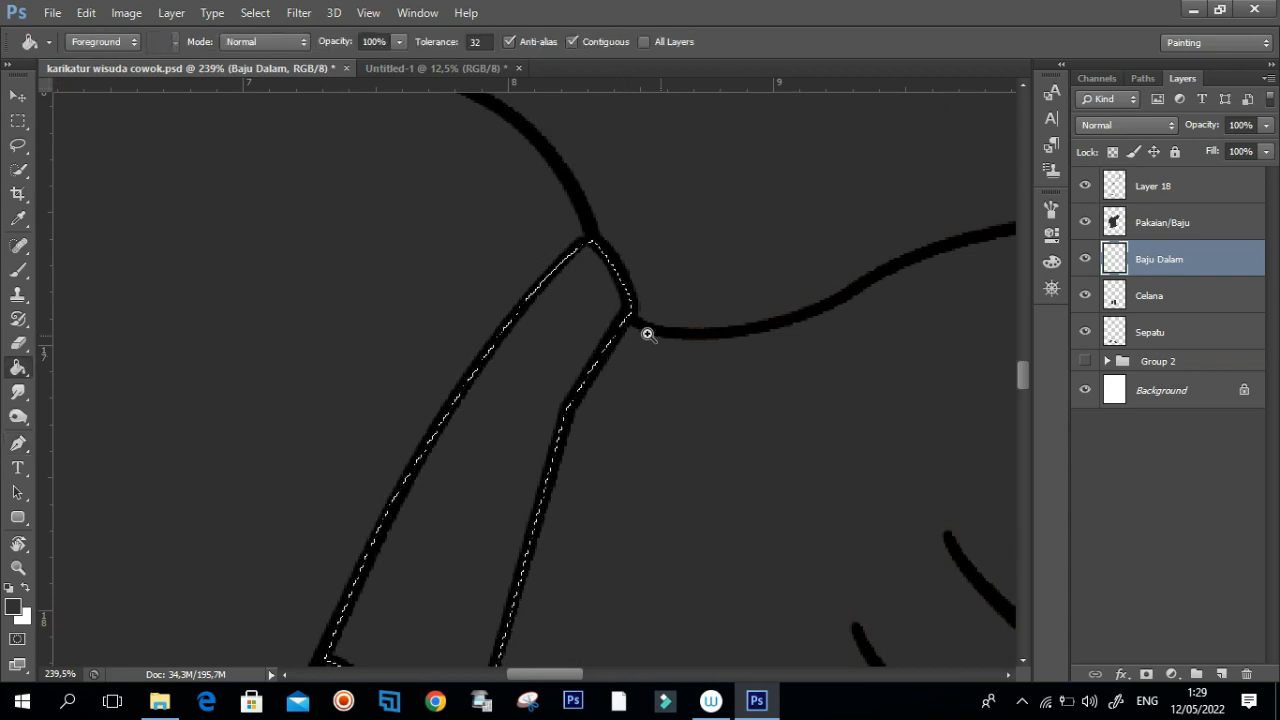
pyautogui.scroll(-5, 646, 334)
pyautogui.click(15, 607)
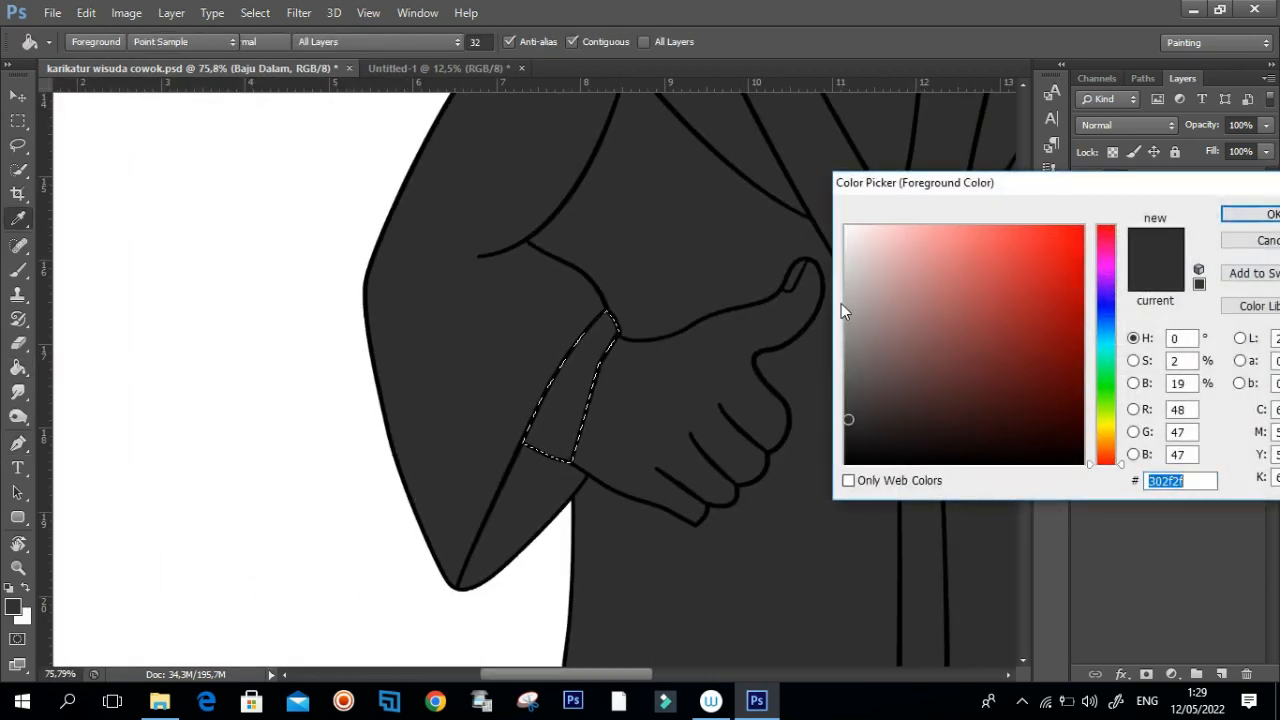
pyautogui.click(848, 268)
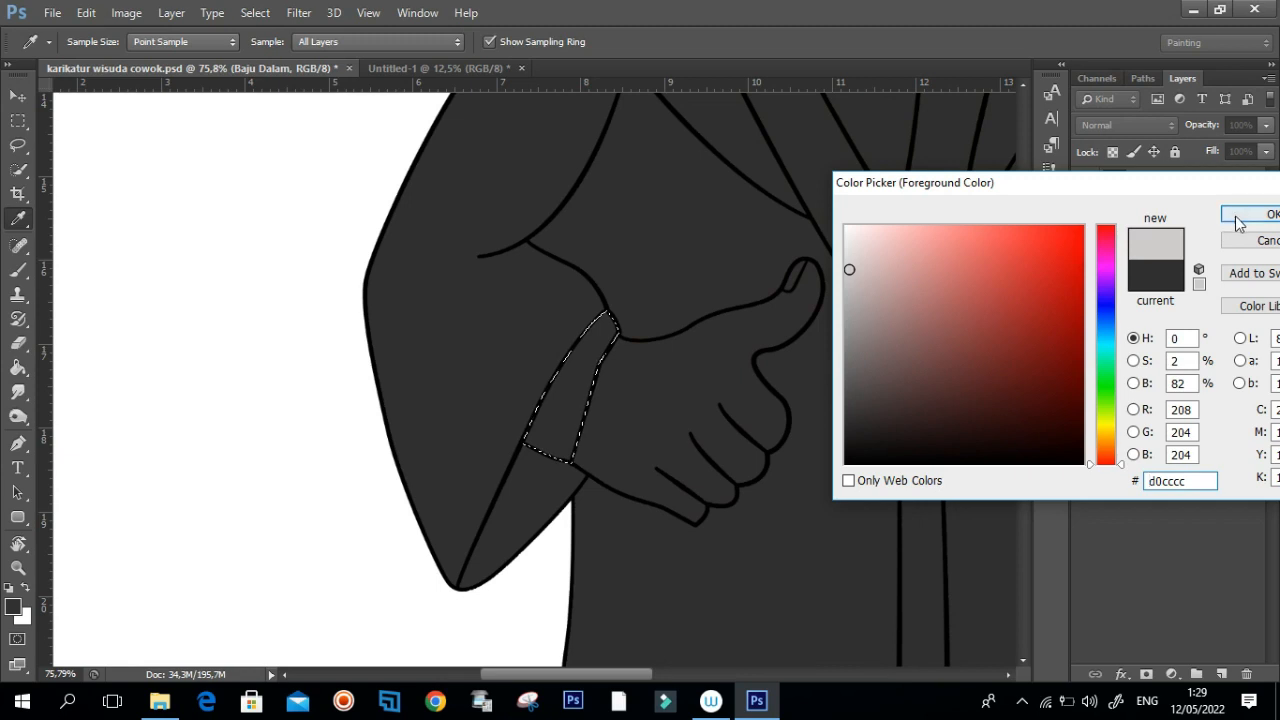
pyautogui.click(1240, 214)
pyautogui.click(598, 379)
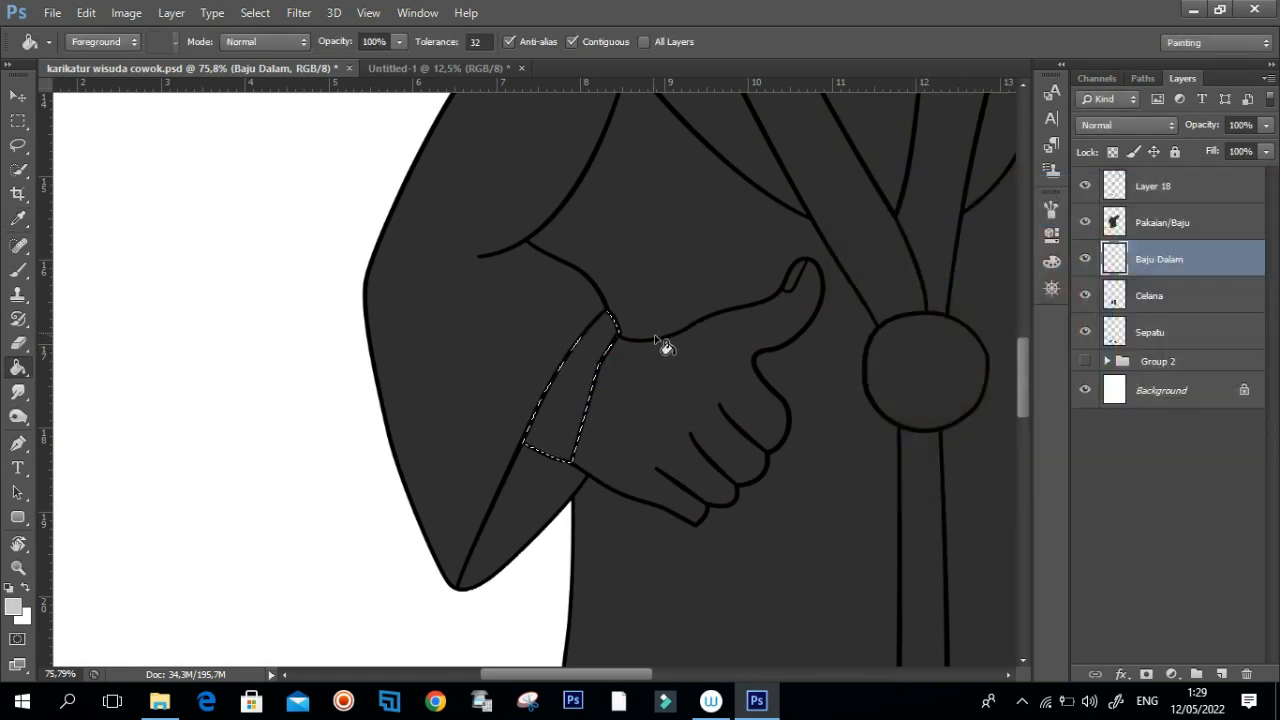
# Step: Move the Baju Dalam layer above Pakaian/Baju and deselect the filled shirt areas
pyautogui.moveTo(1130, 260); pyautogui.dragTo(1130, 212)
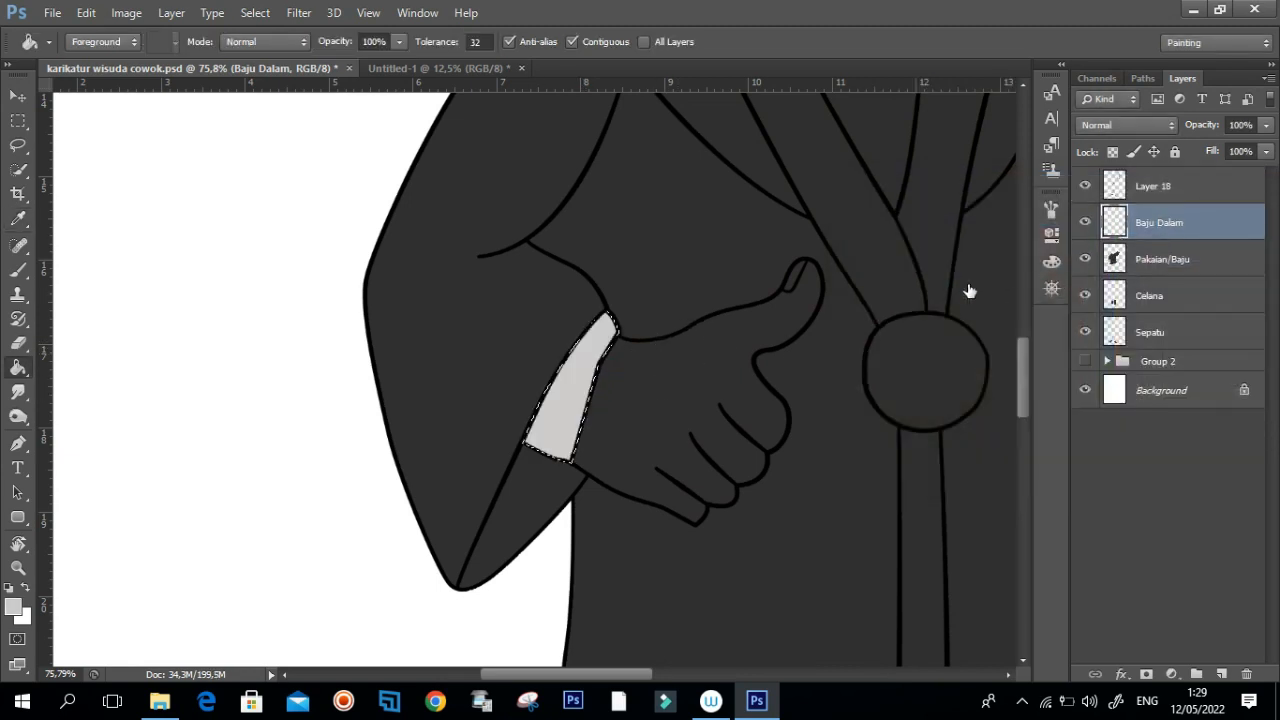
pyautogui.scroll(-1, 596, 388)
pyautogui.scroll(-6, 596, 388)
pyautogui.hotkey('ctrl', 'd')
# Step: Add a new layer above Baju Dalam for the rolled book in the raised hand and name it Buku
pyautogui.scroll(1, 680, 305)
pyautogui.moveTo(727, 285)
pyautogui.mouseDown()
pyautogui.moveTo(666, 368)
pyautogui.moveTo(654, 446)
pyautogui.moveTo(718, 391)
pyautogui.mouseUp()
pyautogui.scroll(5, 744, 224)
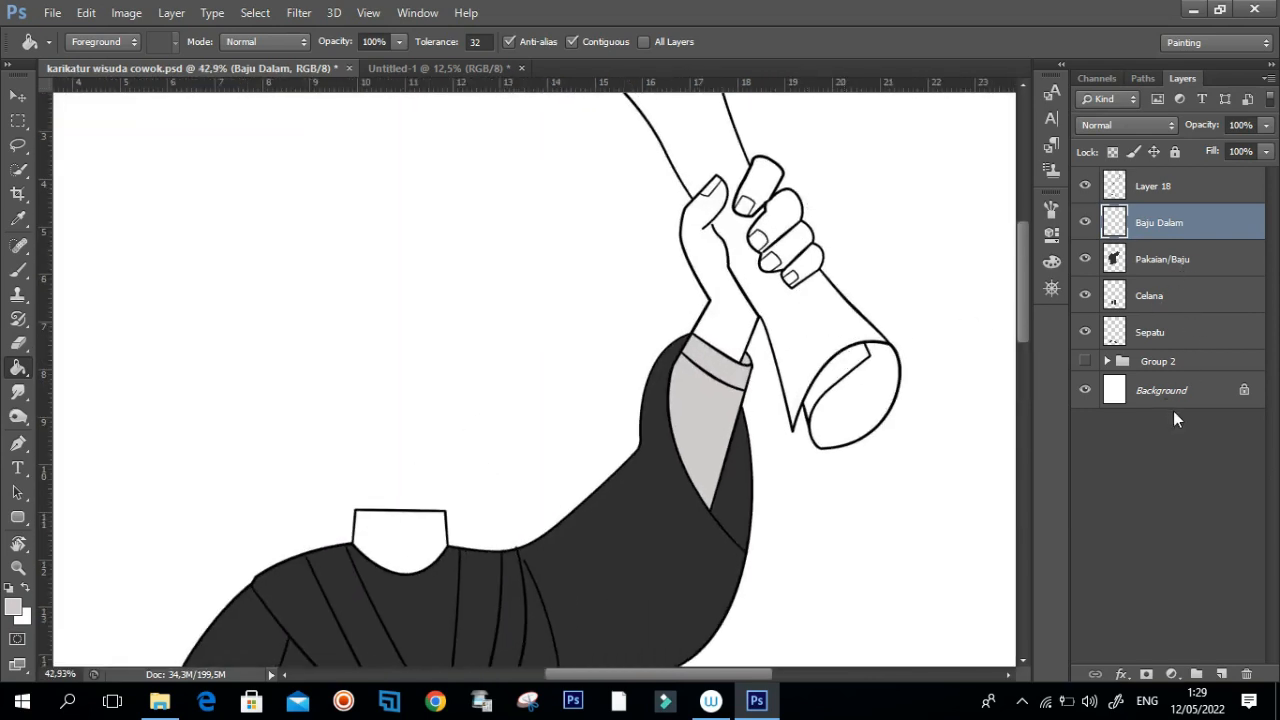
pyautogui.click(1223, 674)
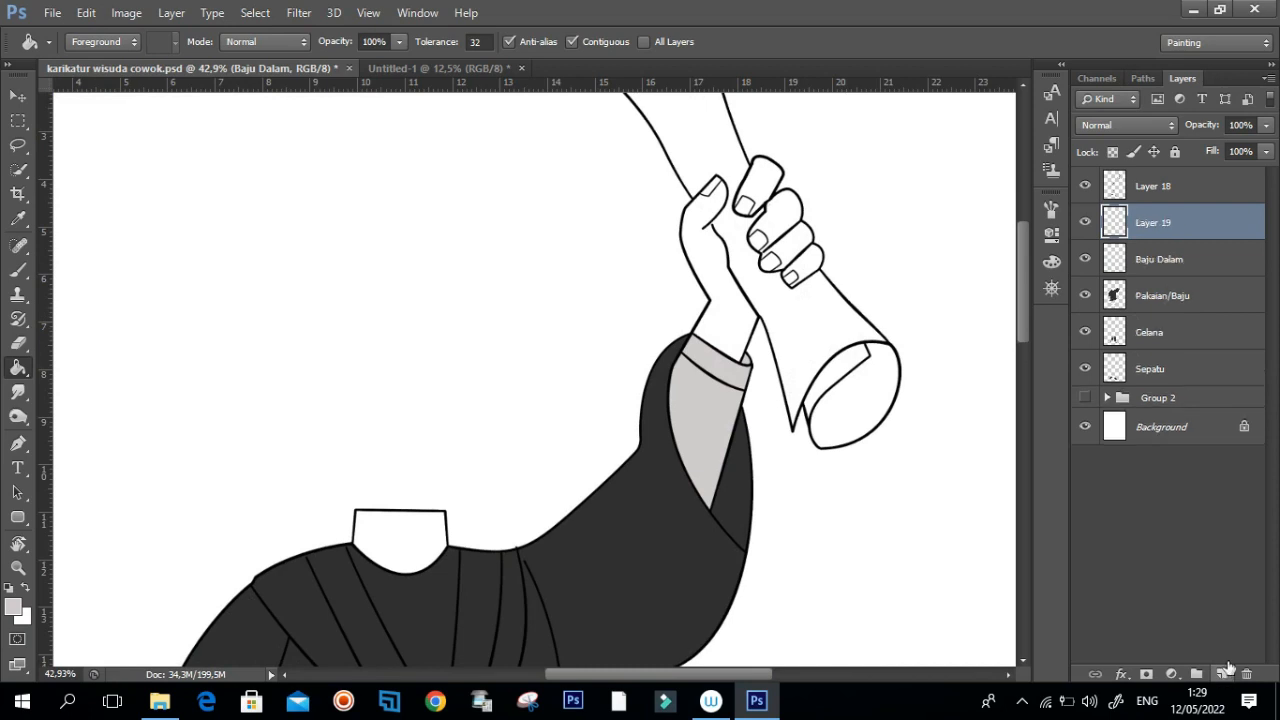
pyautogui.doubleClick(1155, 224)
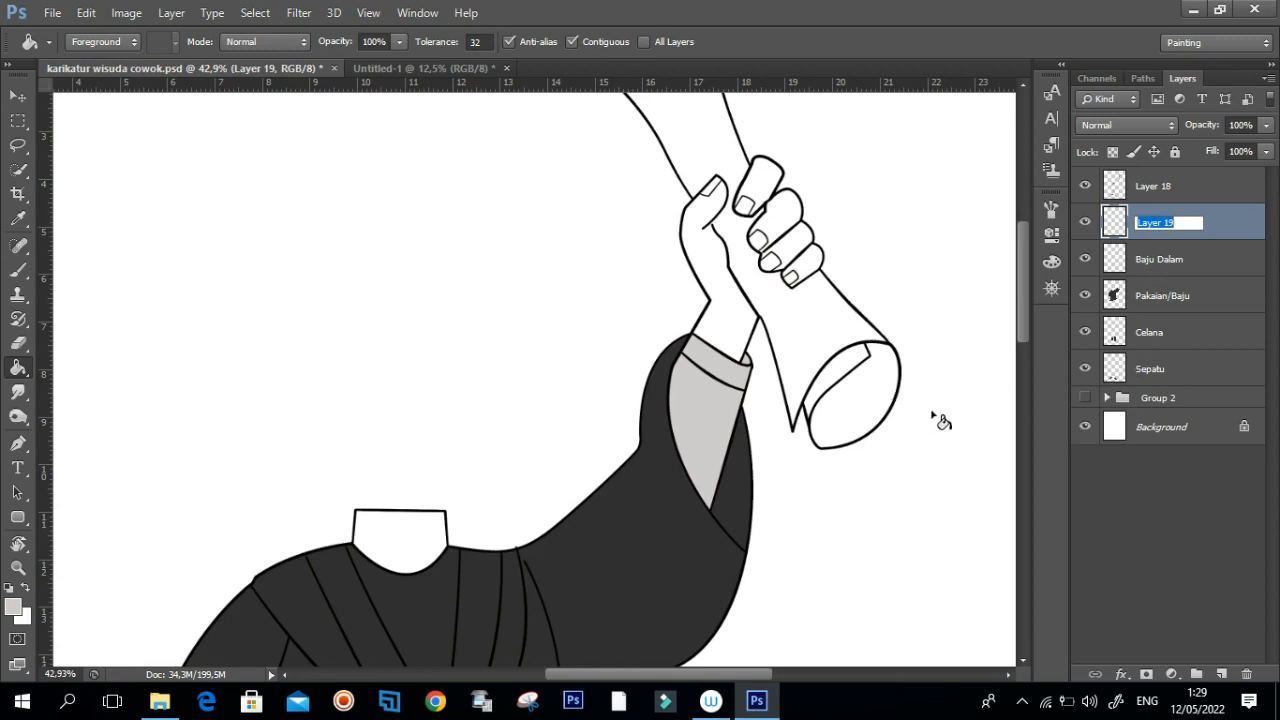
pyautogui.write('Buku')
pyautogui.press('Return')
# Step: Start a Pen path at the rolled book's lower pointed tip and trace its edge up toward the wrist
pyautogui.press('p')
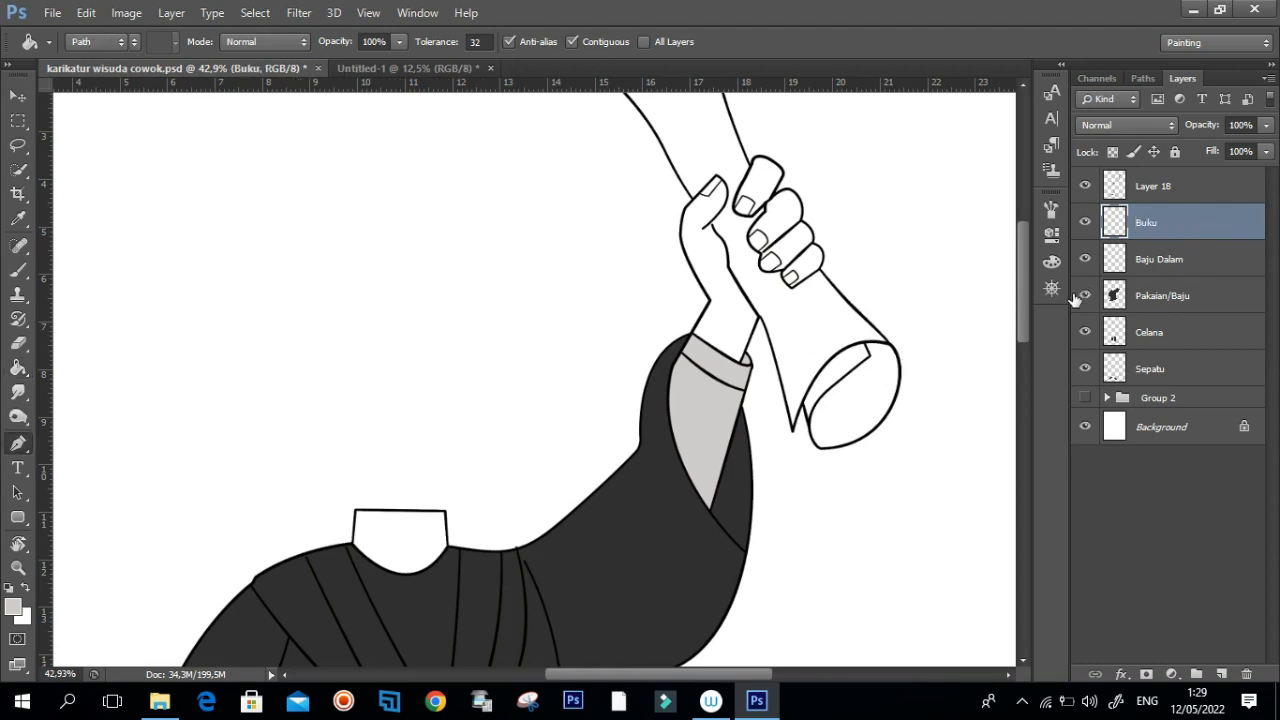
pyautogui.moveTo(769, 432); pyautogui.dragTo(857, 423)
pyautogui.click(836, 427)
pyautogui.moveTo(811, 245); pyautogui.dragTo(818, 437)
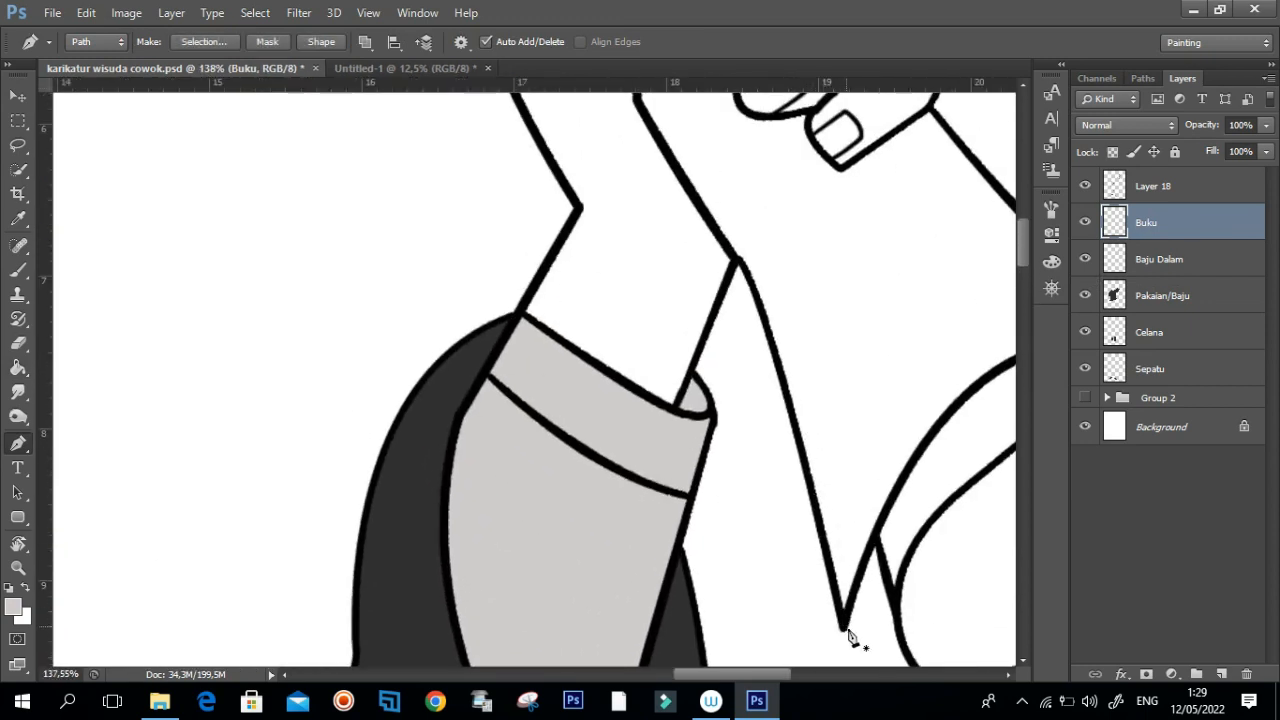
pyautogui.click(757, 298)
pyautogui.moveTo(760, 305); pyautogui.dragTo(733, 248)
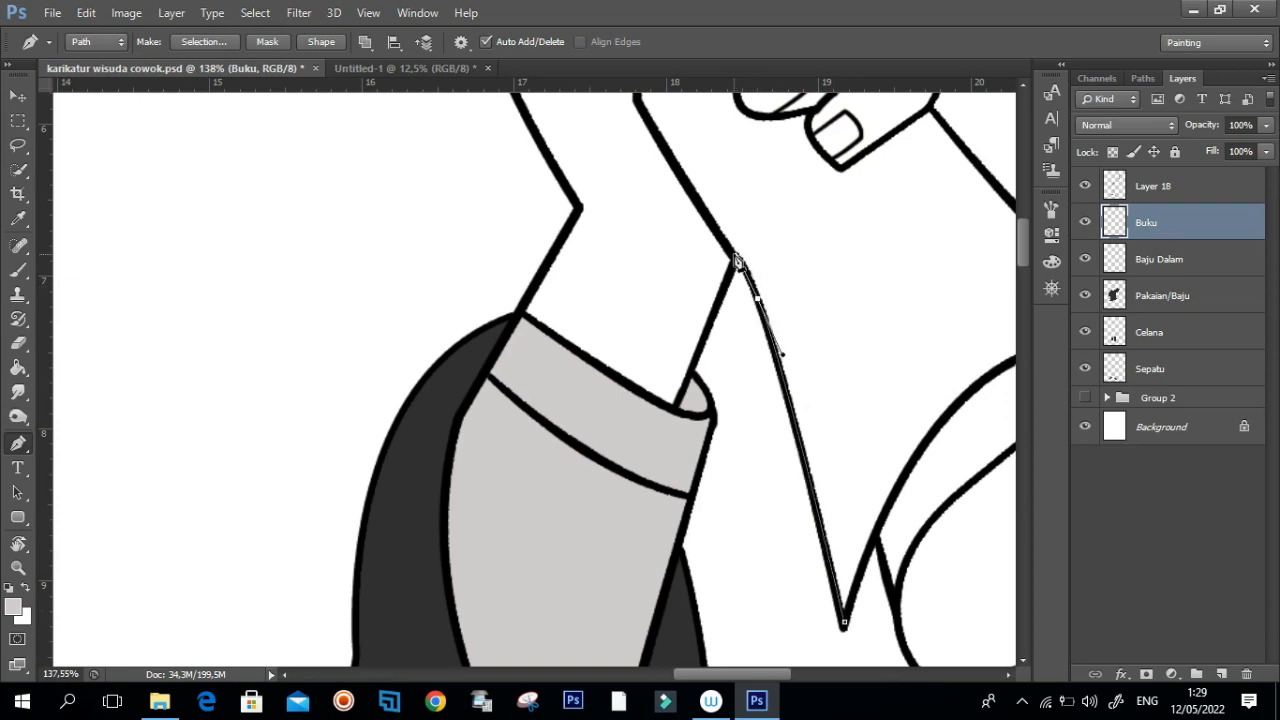
# Step: Refine the book path's curve anchors so they follow the outline where the book meets the wrist
pyautogui.scroll(5, 735, 262)
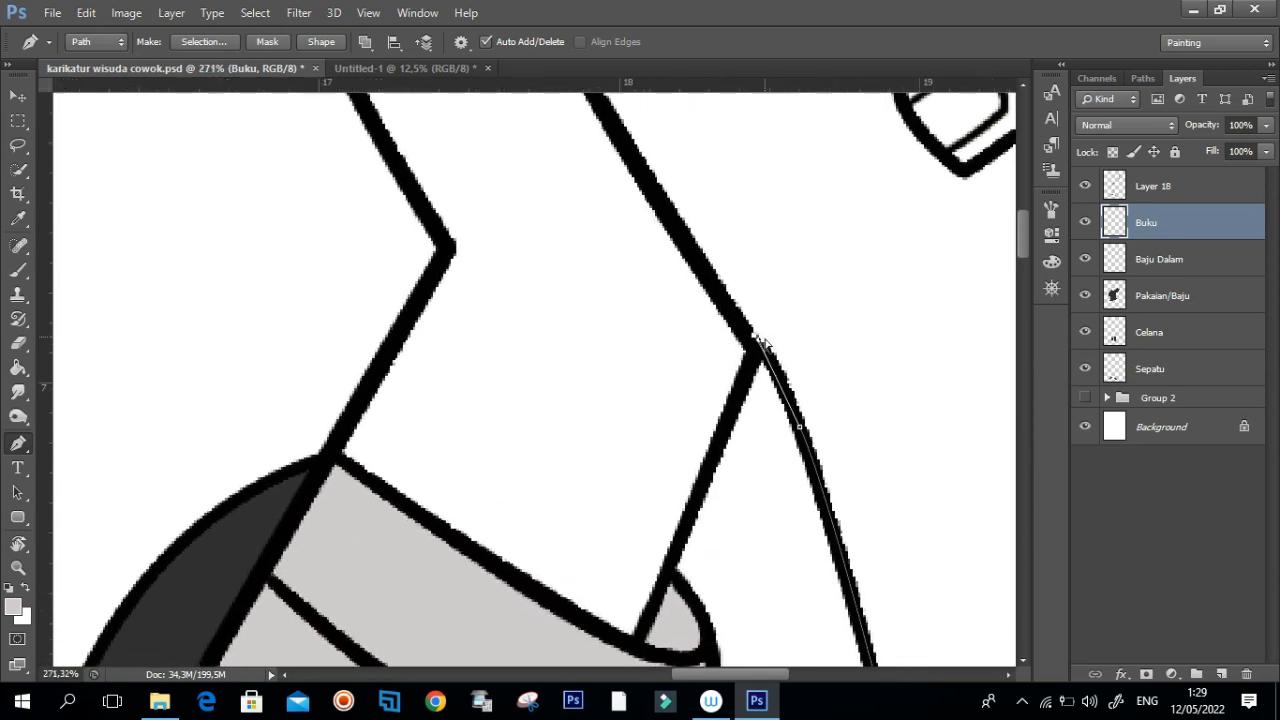
pyautogui.keyDown('ctrl'); pyautogui.click(800, 427); pyautogui.keyUp('ctrl')
pyautogui.moveTo(770, 367); pyautogui.dragTo(780, 380)
pyautogui.keyDown('ctrl'); pyautogui.click(806, 437); pyautogui.keyUp('ctrl')
pyautogui.click(778, 368)
pyautogui.click(757, 350)
# Step: Continue the book path up the wrist and along the palm line to the base of the thumb
pyautogui.moveTo(708, 236); pyautogui.dragTo(769, 406)
pyautogui.click(621, 207)
pyautogui.moveTo(643, 206); pyautogui.dragTo(665, 322)
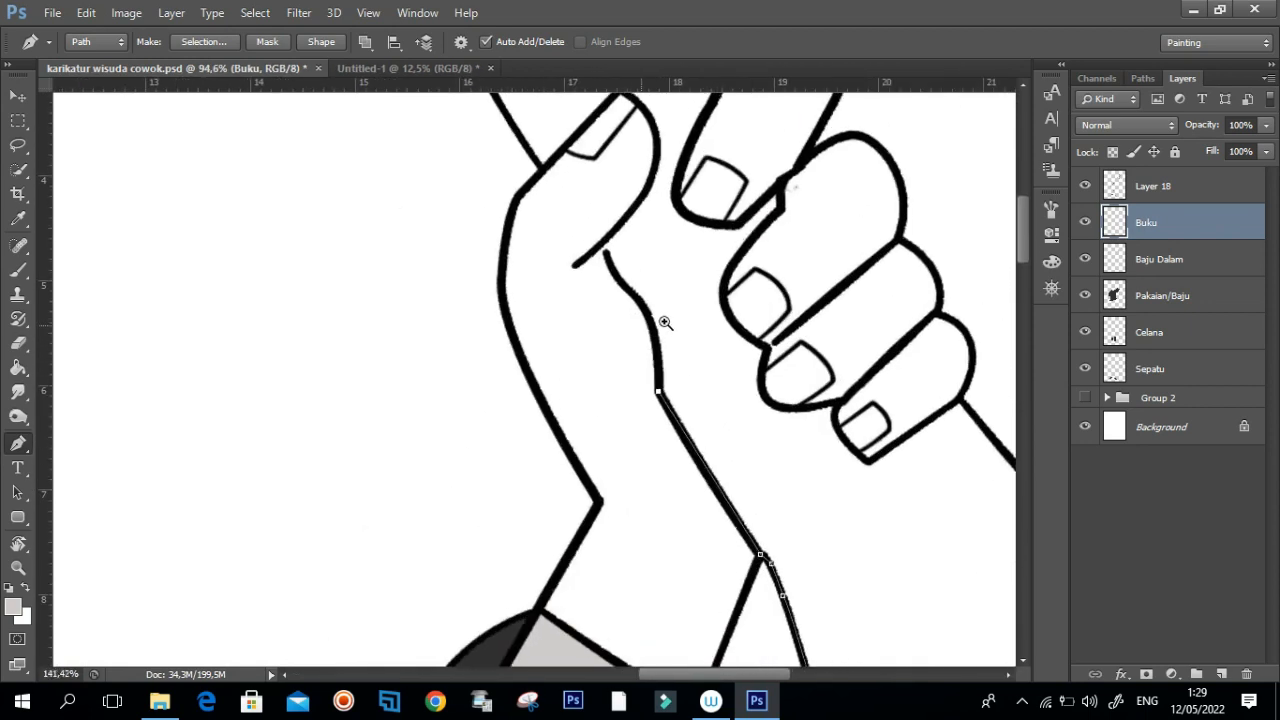
pyautogui.click(637, 300)
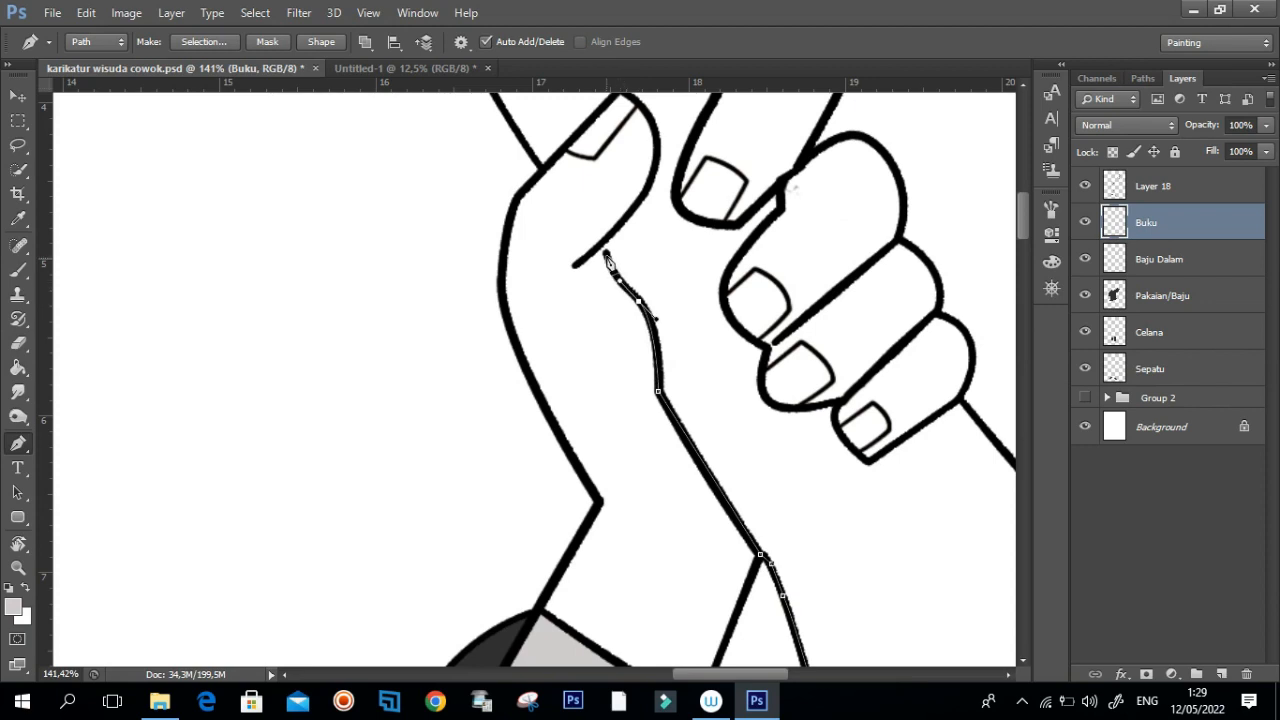
pyautogui.moveTo(605, 276); pyautogui.dragTo(639, 368)
# Step: Carry the path behind the thumb and trace the book's outer edge up to its upper corner
pyautogui.click(569, 251)
pyautogui.moveTo(584, 304); pyautogui.dragTo(661, 485)
pyautogui.moveTo(541, 246); pyautogui.dragTo(634, 399)
pyautogui.click(502, 181)
pyautogui.moveTo(520, 266); pyautogui.dragTo(523, 240)
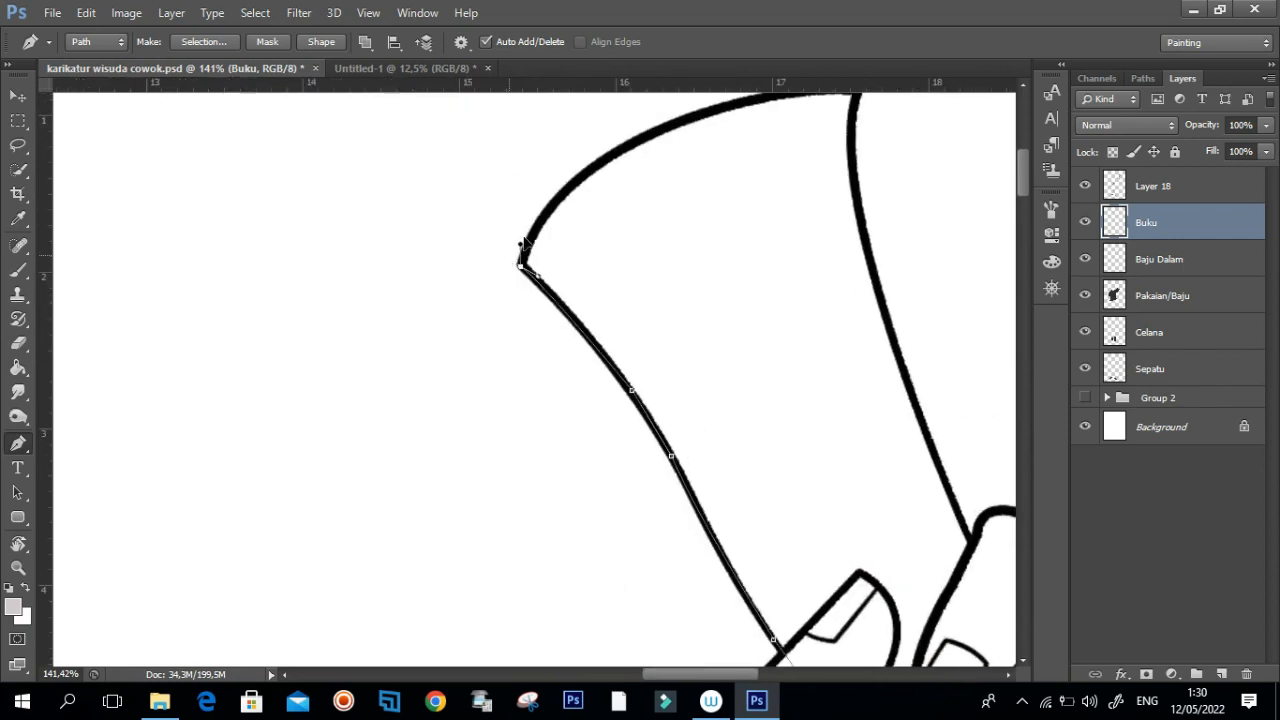
# Step: Trace the book's curved top rim and its opposite edge down toward the gripping fingers
pyautogui.moveTo(611, 154); pyautogui.dragTo(658, 125)
pyautogui.moveTo(858, 108); pyautogui.dragTo(751, 170)
pyautogui.moveTo(634, 220); pyautogui.dragTo(557, 132)
pyautogui.moveTo(628, 294); pyautogui.dragTo(660, 391)
pyautogui.moveTo(644, 348); pyautogui.dragTo(600, 196)
pyautogui.moveTo(673, 374); pyautogui.dragTo(697, 412)
# Step: Run the book path across the gripping fingers to the book's edge below the little finger
pyautogui.click(706, 437)
pyautogui.moveTo(720, 461); pyautogui.dragTo(619, 269)
pyautogui.click(627, 233)
pyautogui.moveTo(672, 312); pyautogui.dragTo(627, 288)
pyautogui.click(619, 251)
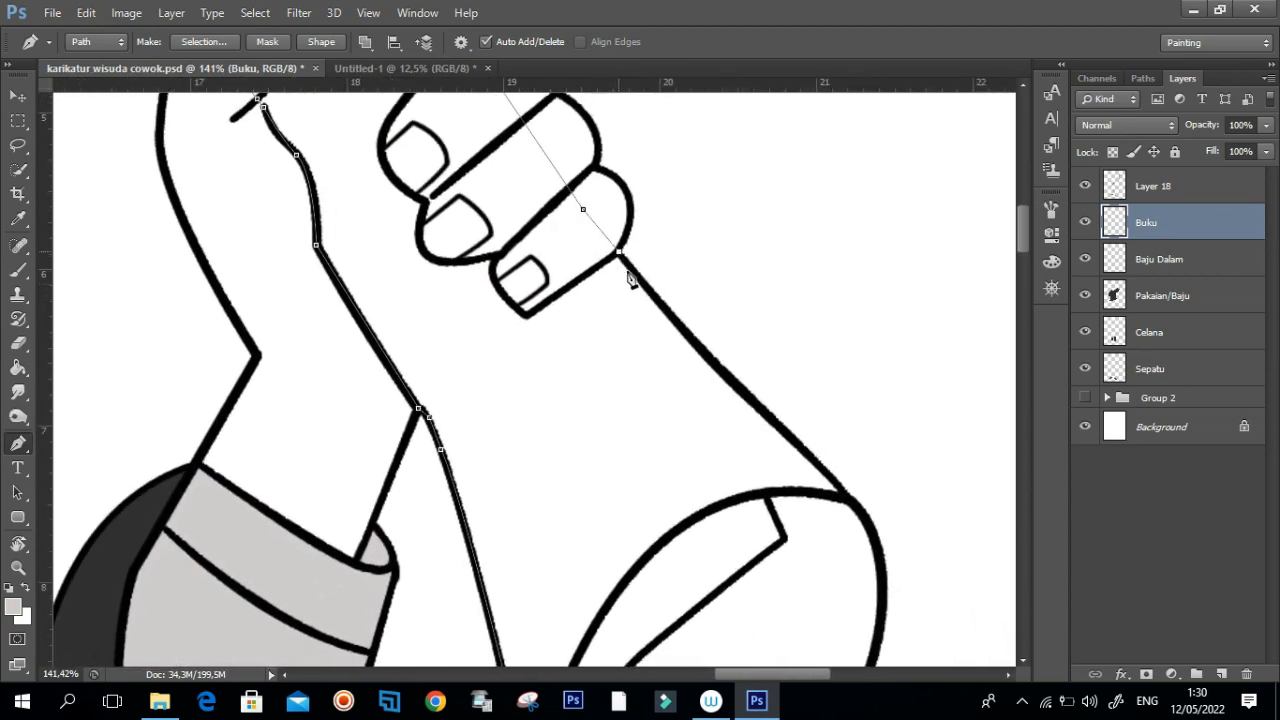
# Step: Trace the book's edge from the little finger down to the rolled end and around its outer curve
pyautogui.scroll(-3, 632, 287)
pyautogui.hscroll(4, 632, 287)
pyautogui.moveTo(673, 358); pyautogui.dragTo(746, 434)
pyautogui.moveTo(750, 479); pyautogui.dragTo(699, 306)
pyautogui.moveTo(736, 350); pyautogui.dragTo(738, 432)
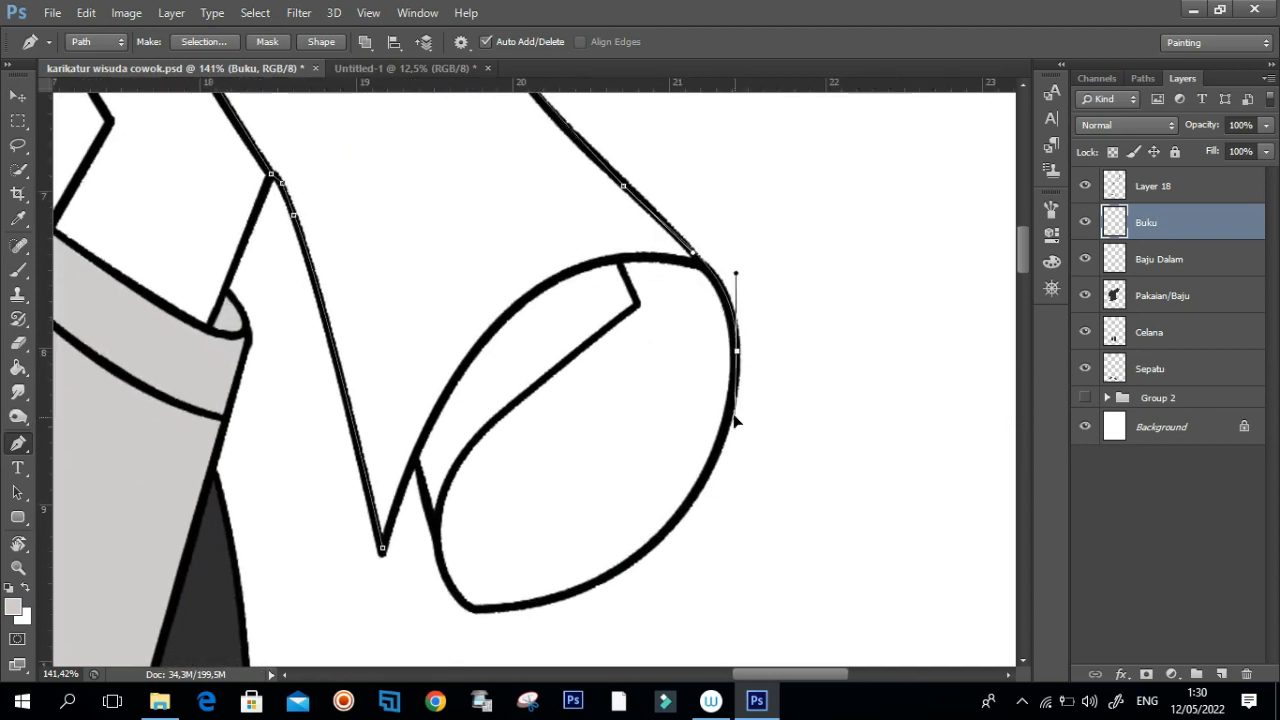
# Step: Trace the rolled end's lower curve and the small inner notch, and close the path at the pointed tip
pyautogui.scroll(-8, 742, 350)
pyautogui.hscroll(-3, 742, 350)
pyautogui.moveTo(734, 372); pyautogui.dragTo(689, 419)
pyautogui.moveTo(550, 443); pyautogui.dragTo(499, 440)
pyautogui.moveTo(510, 362); pyautogui.dragTo(511, 333)
pyautogui.click(494, 293)
pyautogui.click(458, 381)
# Step: Convert the book path to a selection, set the foreground color to green, and fill the rolled book
pyautogui.hotkey('ctrl', 'Return')
pyautogui.press('g')
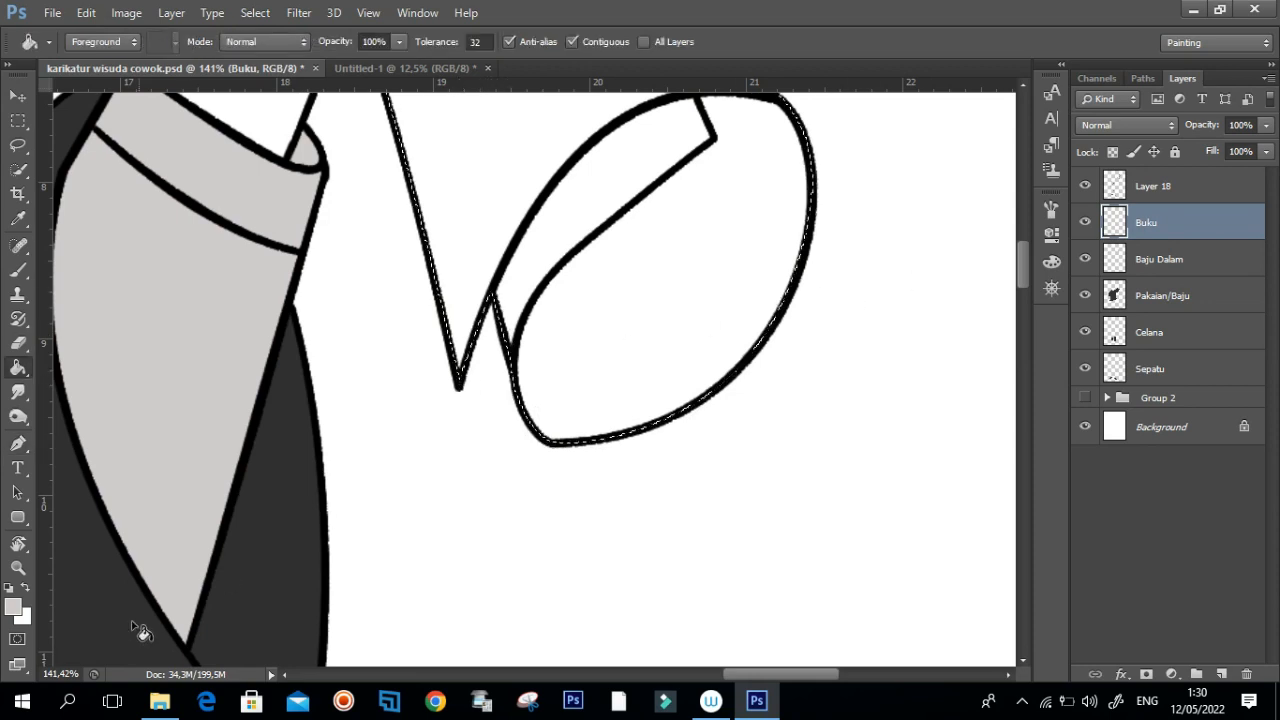
pyautogui.click(12, 605)
pyautogui.click(1105, 380)
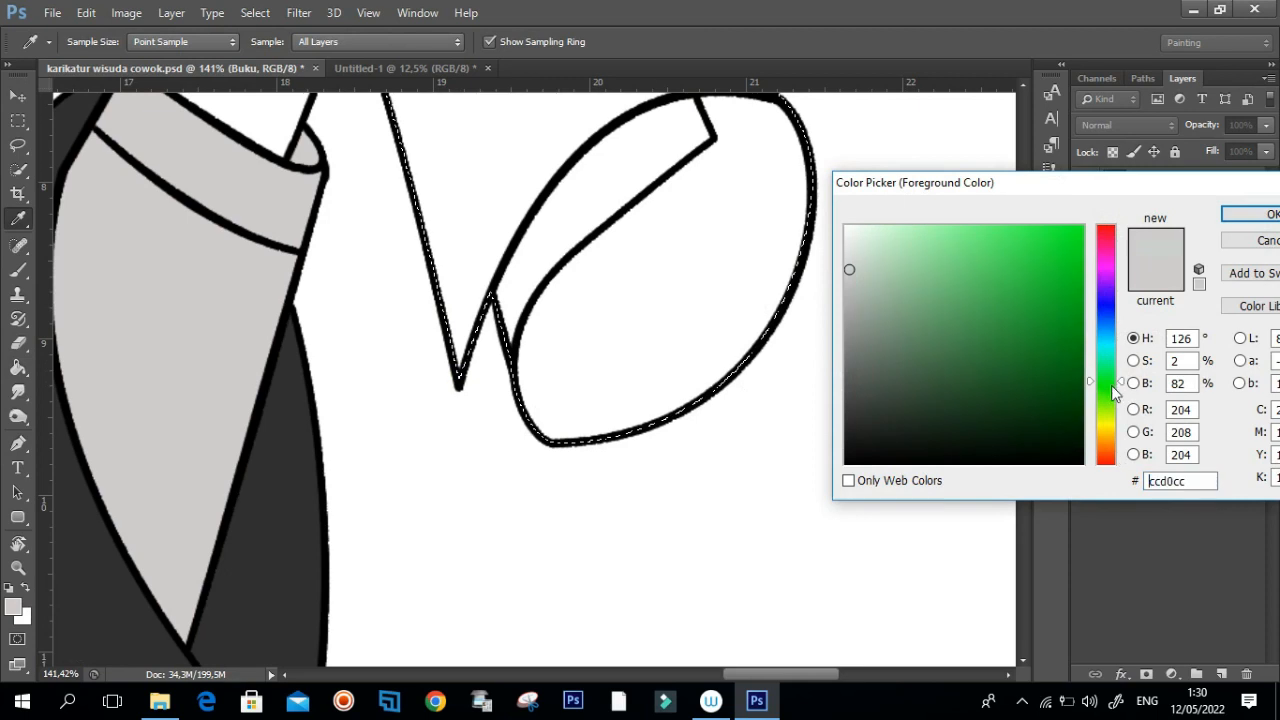
pyautogui.click(1035, 239)
pyautogui.moveTo(1035, 239)
pyautogui.mouseDown()
pyautogui.moveTo(1029, 251)
pyautogui.moveTo(1051, 266)
pyautogui.moveTo(1037, 279)
pyautogui.mouseUp()
pyautogui.click(1245, 214)
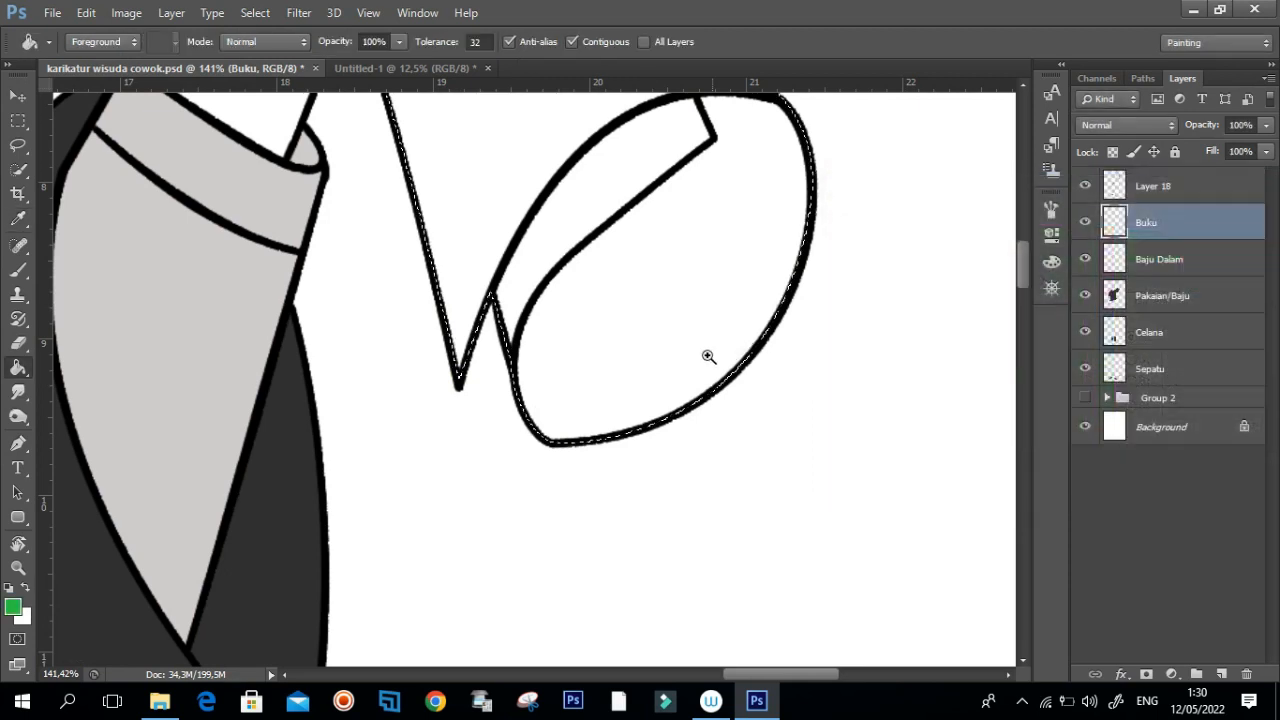
pyautogui.scroll(-3, 663, 349)
pyautogui.click(760, 322)
pyautogui.scroll(-2, 772, 316)
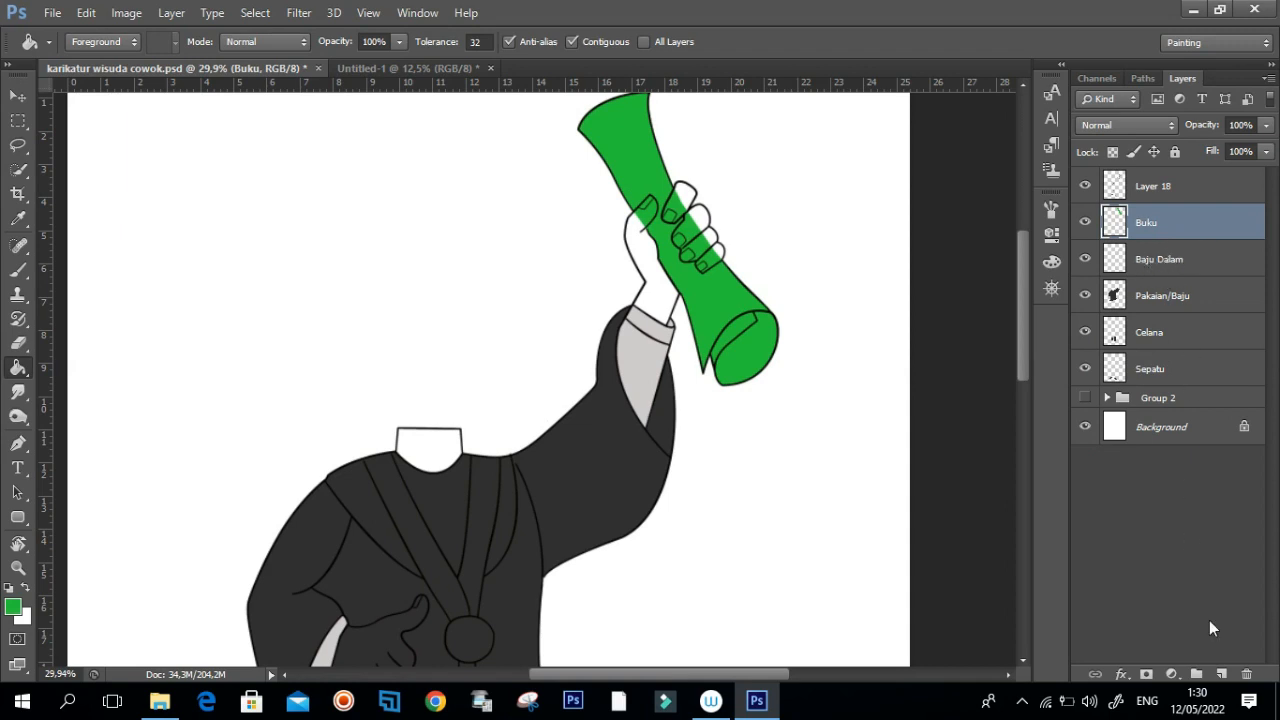
# Step: Add a new layer above Buku for the skin color and name it warna Kulit
pyautogui.click(1222, 673)
pyautogui.press('p')
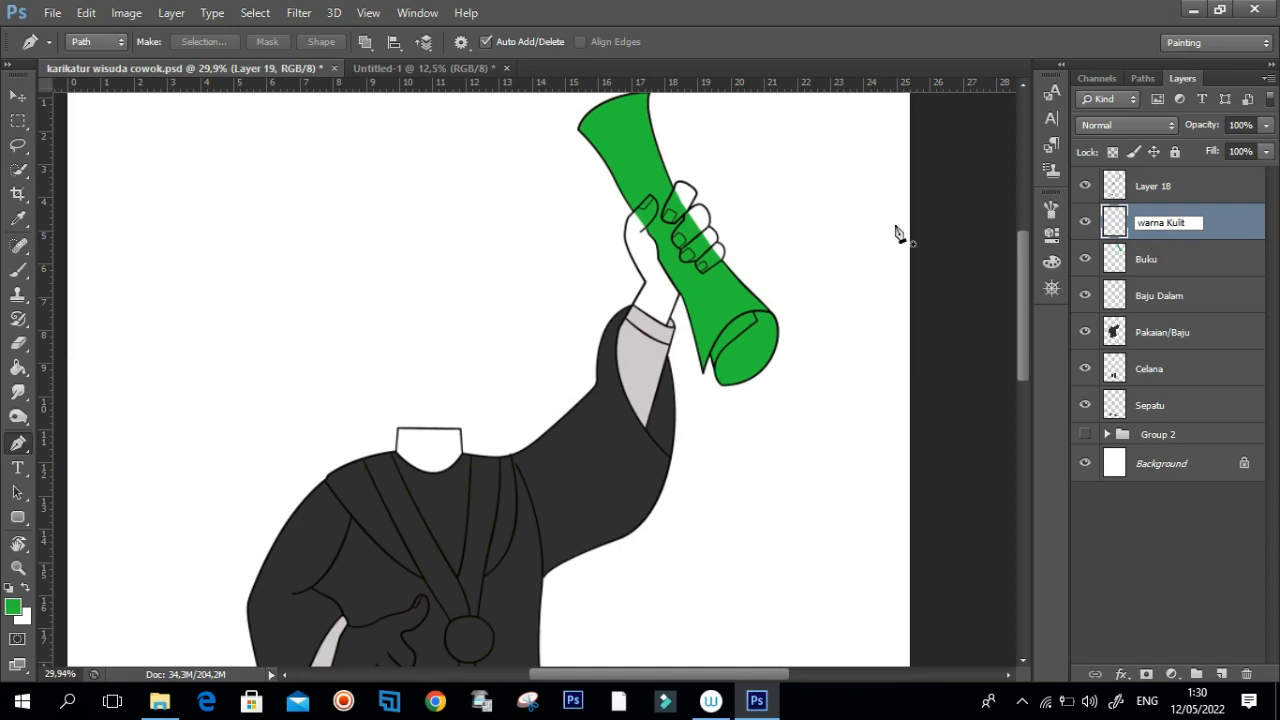
pyautogui.click(1215, 236)
# Step: Start a Pen path at the raised arm's cuff and trace the wrist and the hand's outer edge up to the thumb tip
pyautogui.moveTo(622, 287); pyautogui.dragTo(703, 360)
pyautogui.click(680, 364)
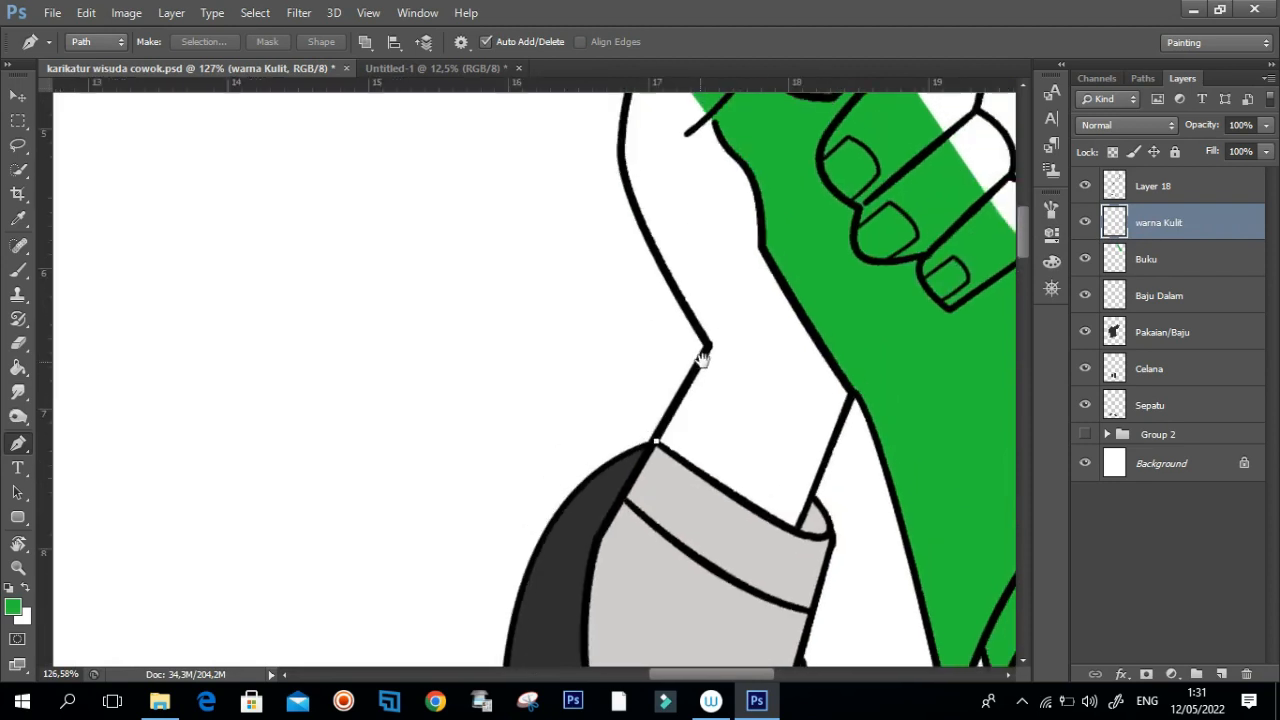
pyautogui.click(707, 346)
pyautogui.moveTo(627, 194); pyautogui.dragTo(630, 254)
pyautogui.moveTo(659, 186); pyautogui.dragTo(596, 341)
pyautogui.click(660, 167)
pyautogui.click(756, 151)
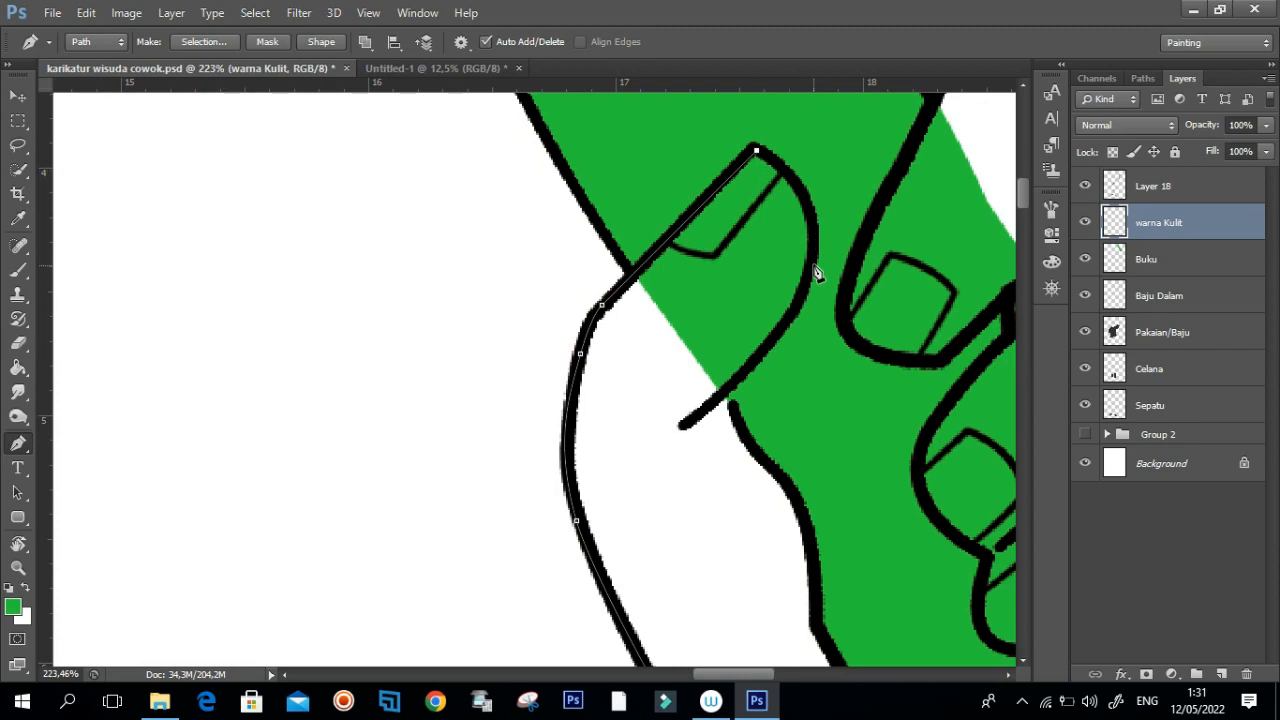
# Step: Continue the skin path around the raised thumb's tip and trace its inner curve down to the book's edge
pyautogui.moveTo(802, 316); pyautogui.dragTo(798, 336)
pyautogui.click(757, 357)
pyautogui.click(729, 387)
pyautogui.moveTo(741, 439); pyautogui.dragTo(701, 314)
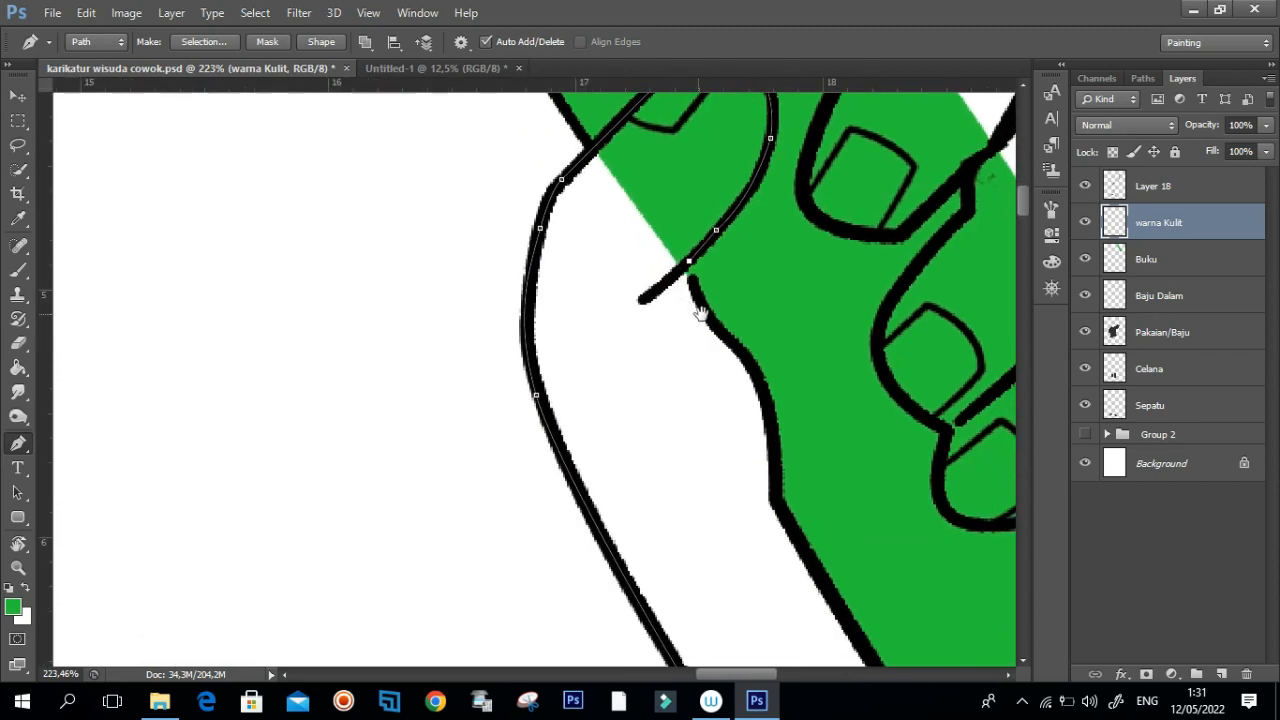
# Step: Trace the palm's curved edge along the book down to the bend at the wrist
pyautogui.scroll(-2, 708, 312)
pyautogui.scroll(3, 704, 313)
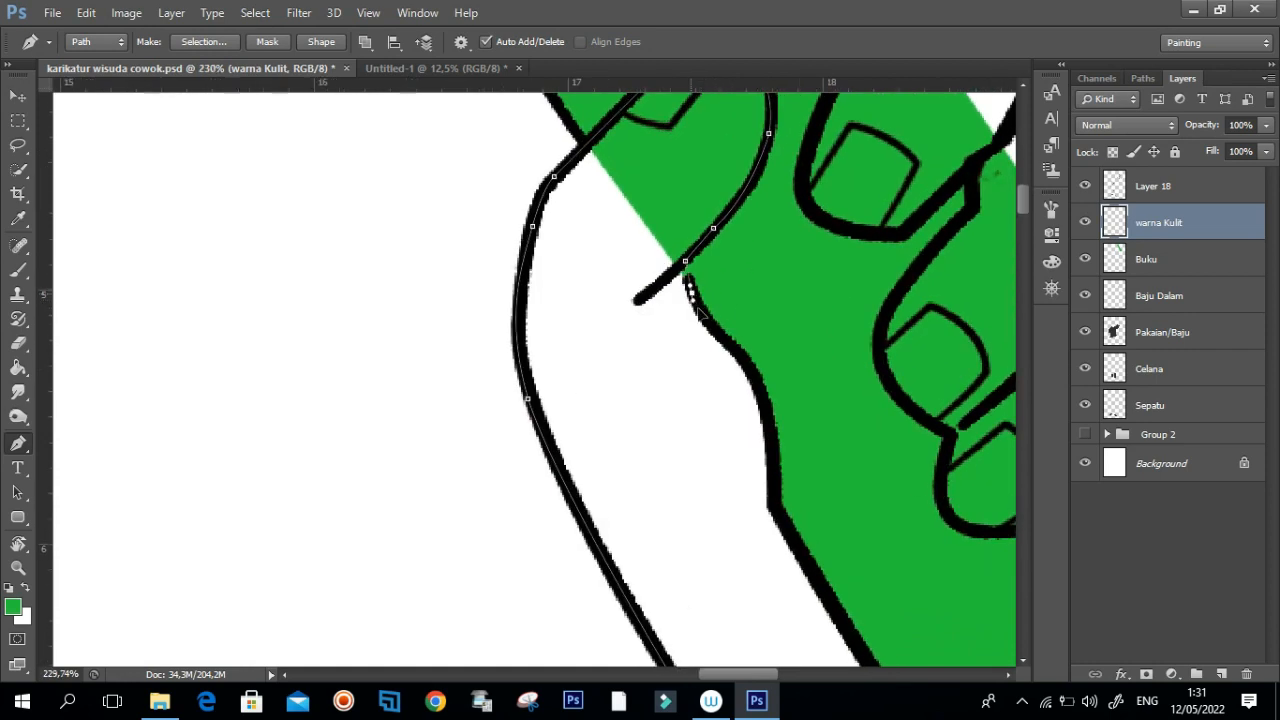
pyautogui.moveTo(723, 367); pyautogui.dragTo(711, 287)
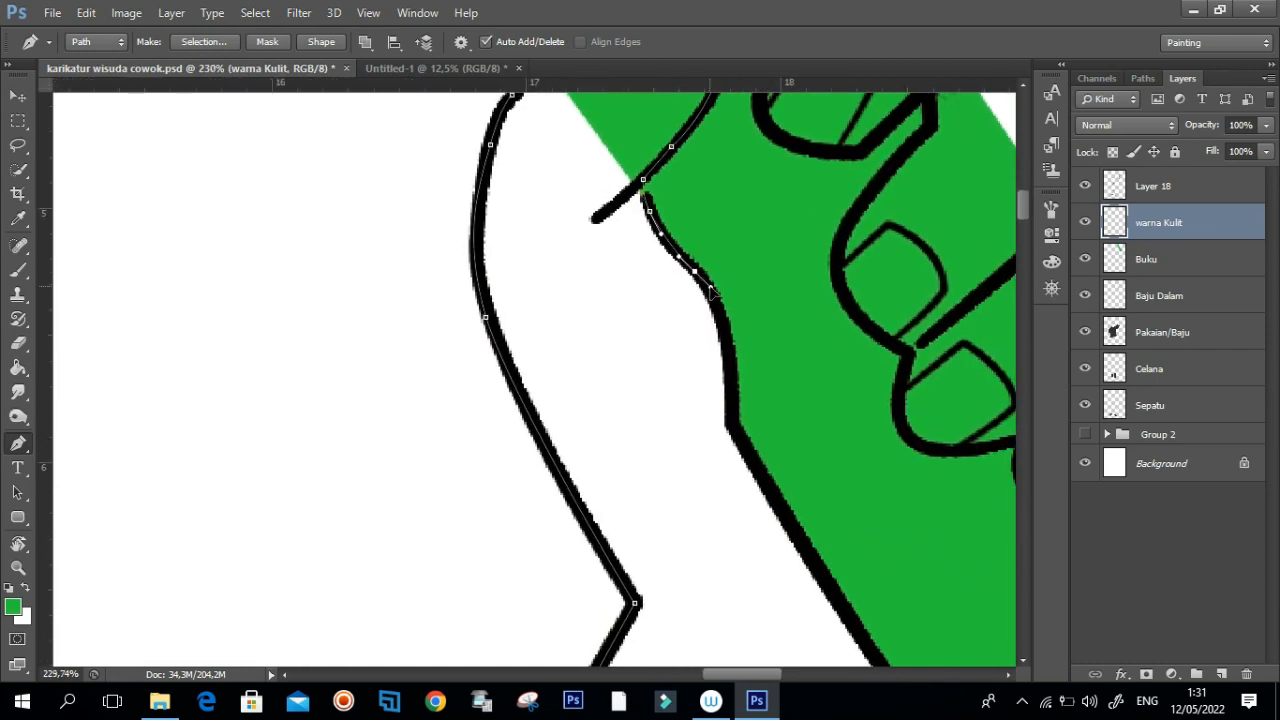
pyautogui.moveTo(732, 419); pyautogui.dragTo(770, 493)
pyautogui.click(771, 492)
# Step: Trace the wrist's inner edge down to the cuff and close the path along the cuff line
pyautogui.moveTo(831, 612); pyautogui.dragTo(720, 303)
pyautogui.scroll(-3, 712, 285)
pyautogui.click(763, 348)
pyautogui.scroll(-3, 743, 408)
pyautogui.scroll(3, 757, 406)
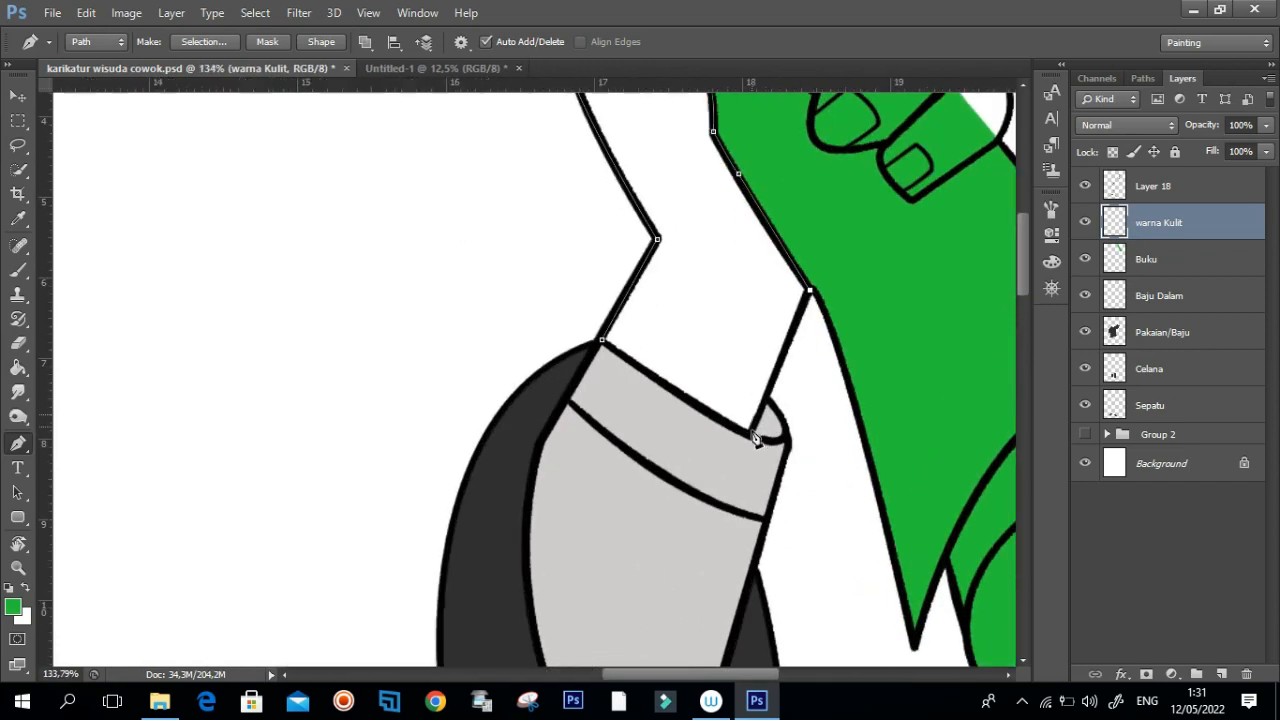
pyautogui.click(752, 436)
pyautogui.click(602, 340)
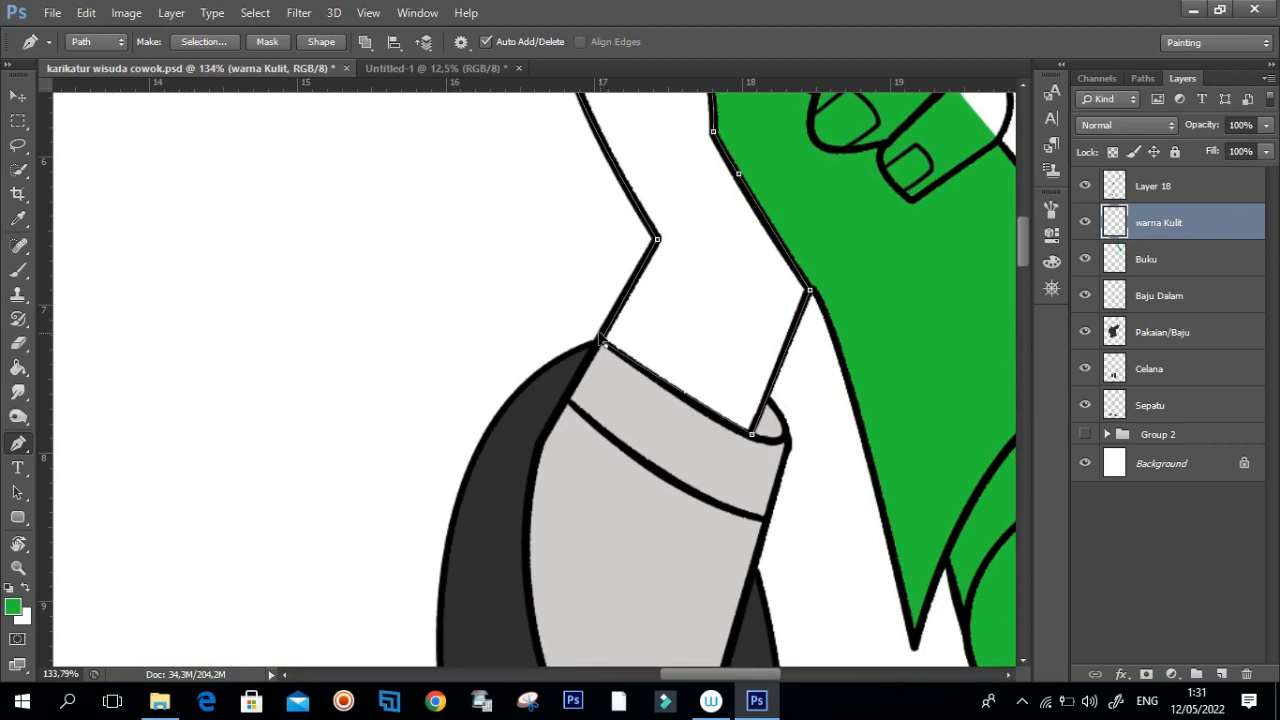
# Step: Start a new path at the base of the raised hand's little finger and trace the little and ring fingertips
pyautogui.moveTo(792, 254); pyautogui.dragTo(660, 447)
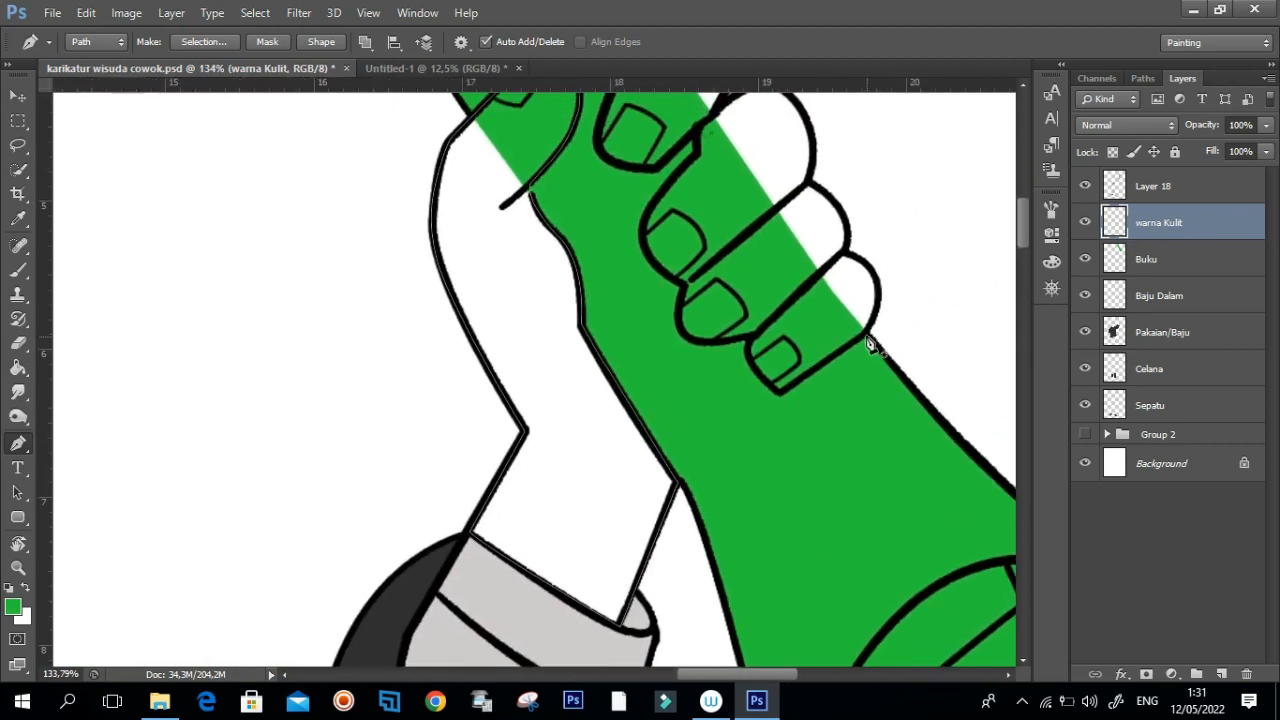
pyautogui.scroll(3, 840, 356)
pyautogui.click(745, 423)
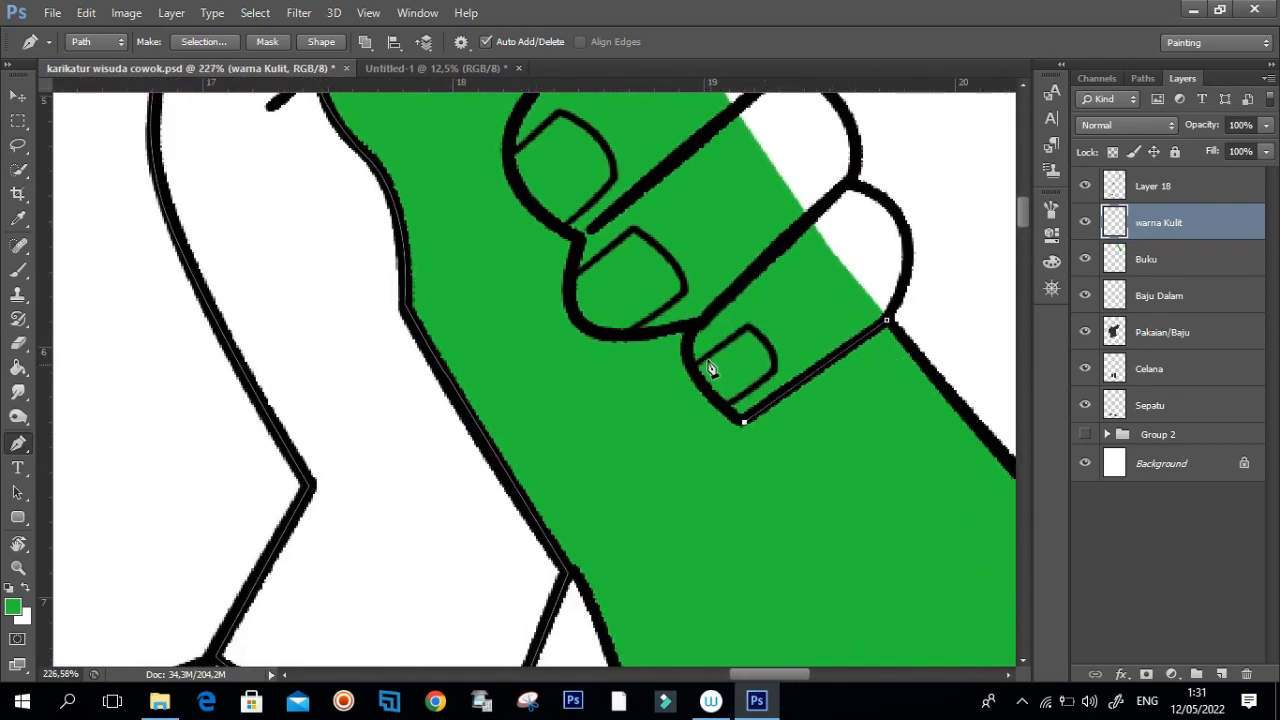
pyautogui.moveTo(696, 325); pyautogui.dragTo(728, 280)
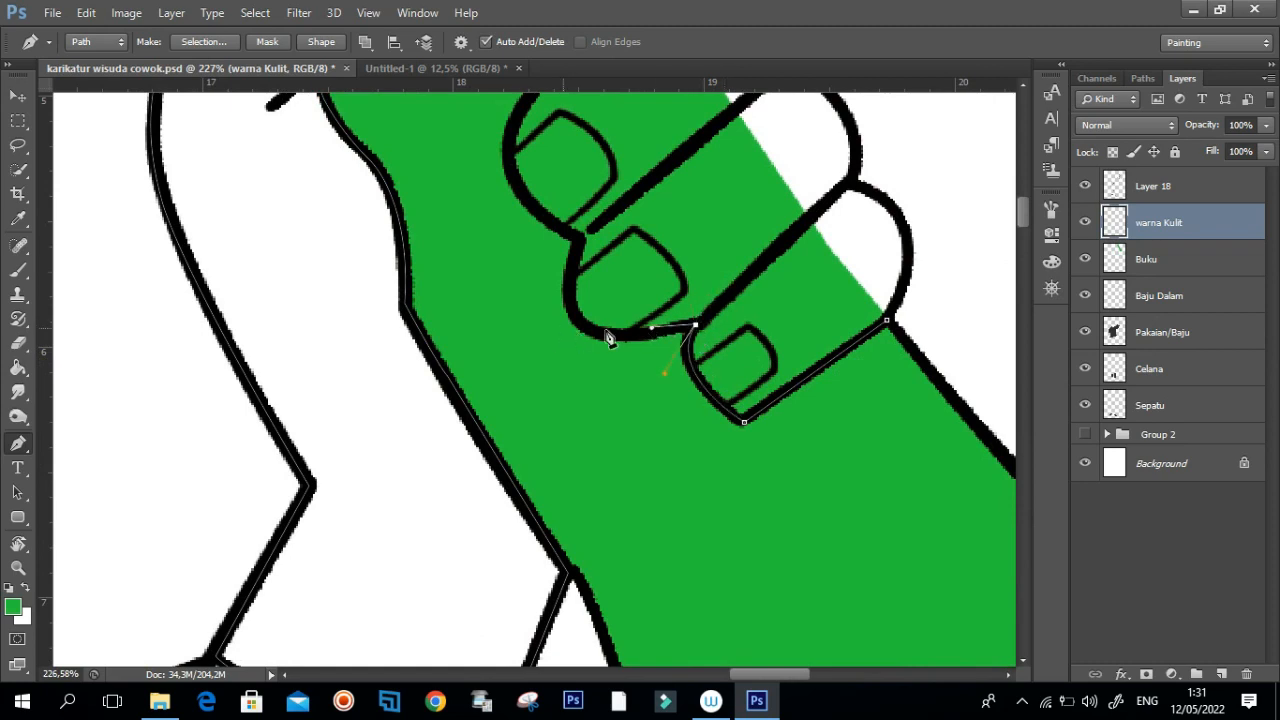
pyautogui.moveTo(598, 336); pyautogui.dragTo(578, 330)
pyautogui.click(579, 238)
pyautogui.moveTo(583, 243); pyautogui.dragTo(580, 331)
# Step: Trace around the middle fingertip and the index fingertip over the book
pyautogui.moveTo(530, 274); pyautogui.dragTo(594, 296)
pyautogui.click(617, 250)
pyautogui.click(611, 211)
pyautogui.click(549, 272)
pyautogui.moveTo(447, 243); pyautogui.dragTo(451, 361)
pyautogui.moveTo(440, 286); pyautogui.dragTo(457, 246)
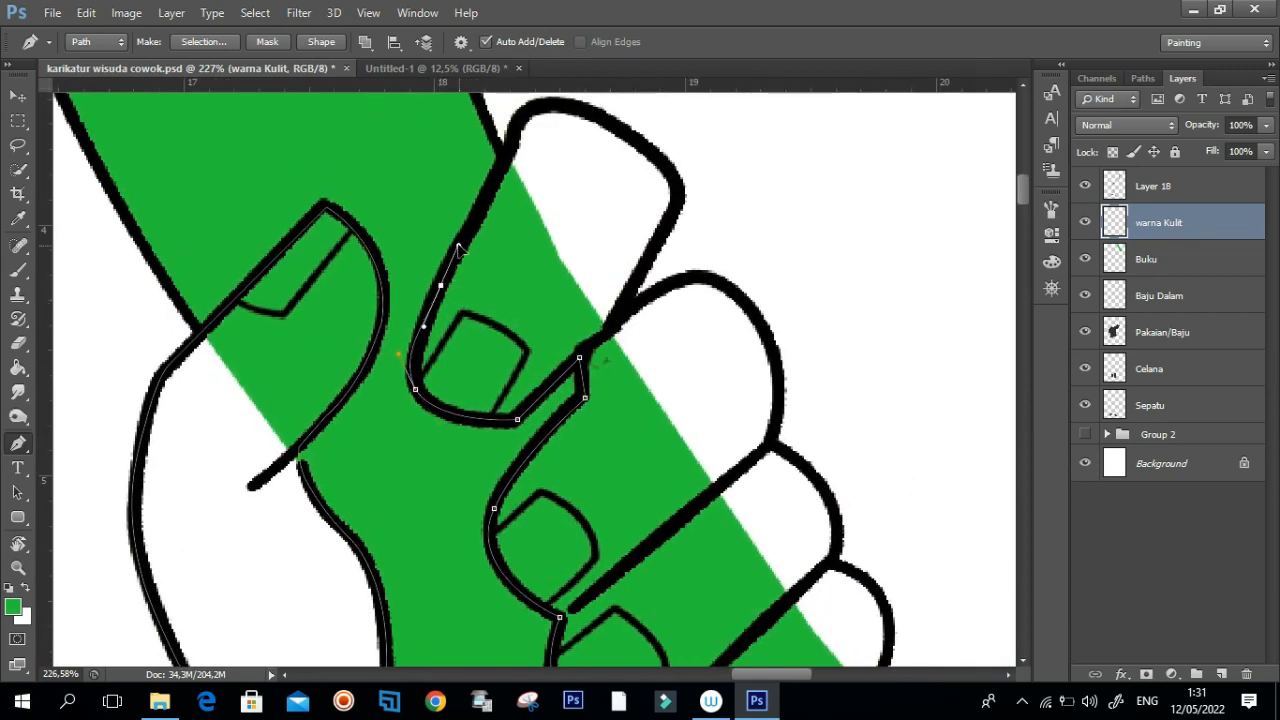
# Step: Trace the index finger's outer side and over its knuckle to the gap beside the middle finger
pyautogui.click(504, 155)
pyautogui.moveTo(564, 107); pyautogui.dragTo(612, 118)
pyautogui.moveTo(519, 101); pyautogui.dragTo(508, 97)
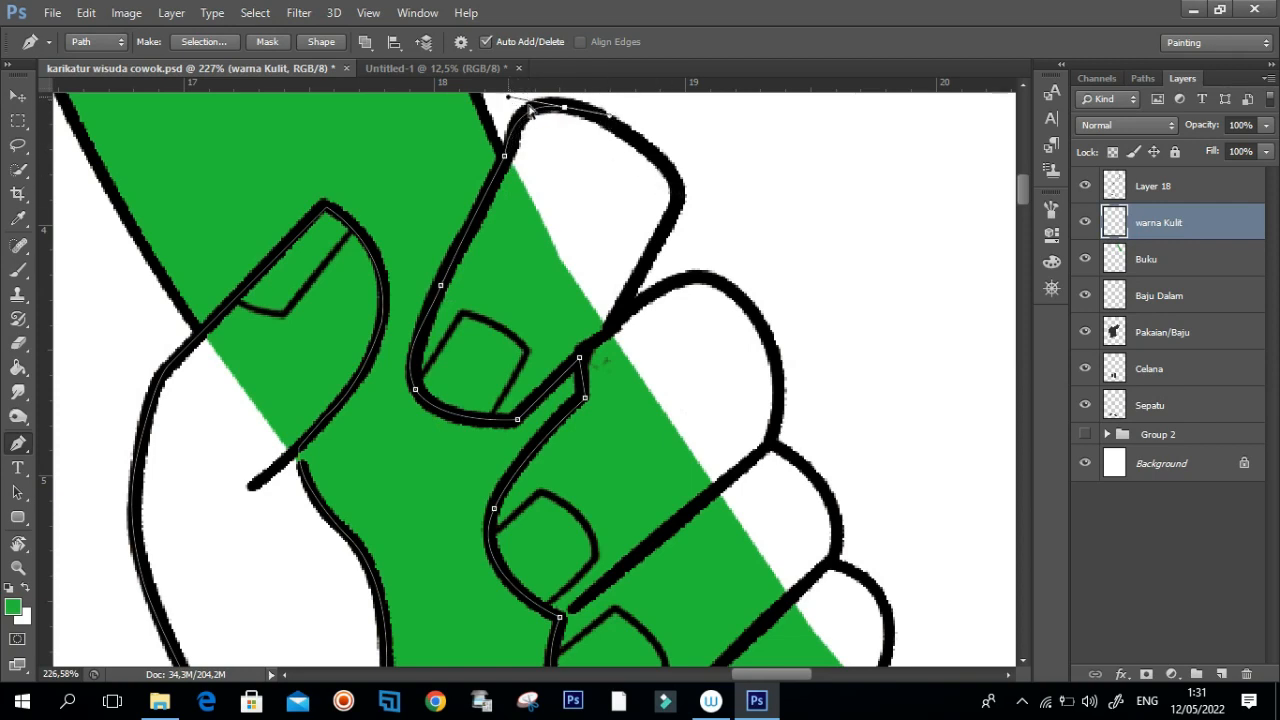
pyautogui.moveTo(680, 194); pyautogui.dragTo(676, 226)
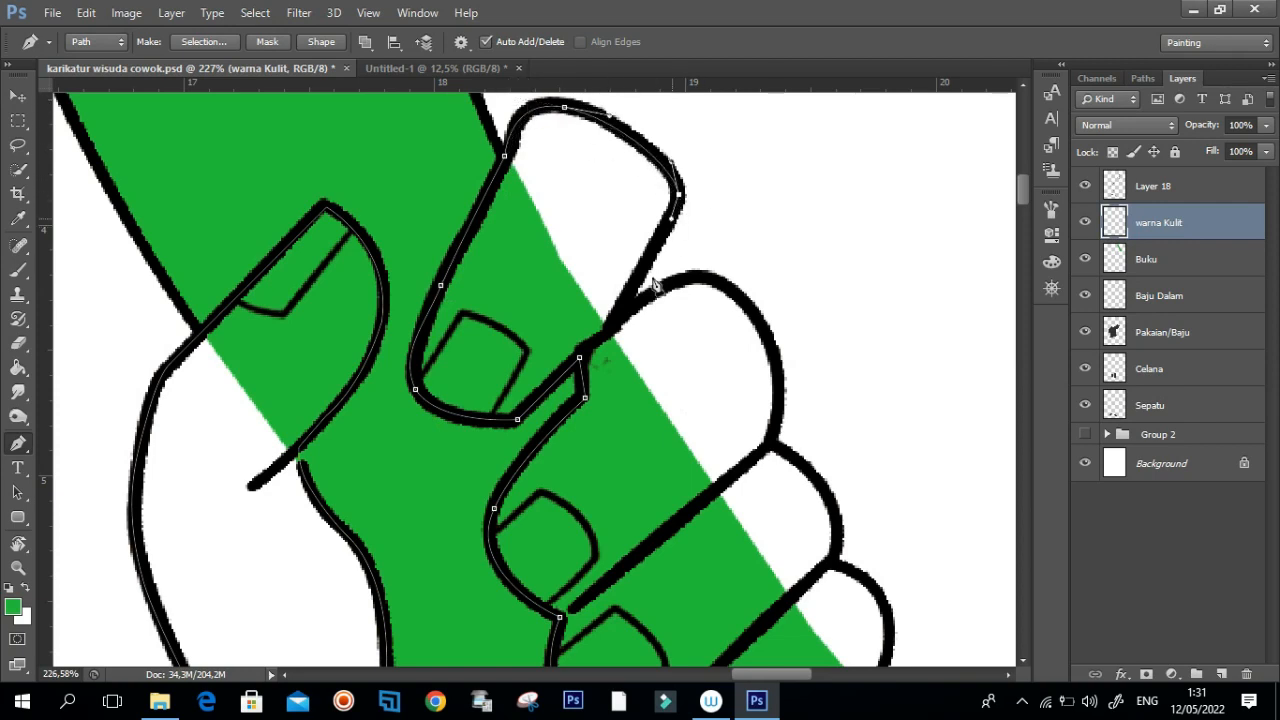
pyautogui.click(621, 313)
# Step: Trace the middle, ring and little finger knuckles and close the path at the little finger's base
pyautogui.moveTo(740, 300); pyautogui.dragTo(783, 355)
pyautogui.press('space')
pyautogui.moveTo(778, 407); pyautogui.dragTo(785, 370)
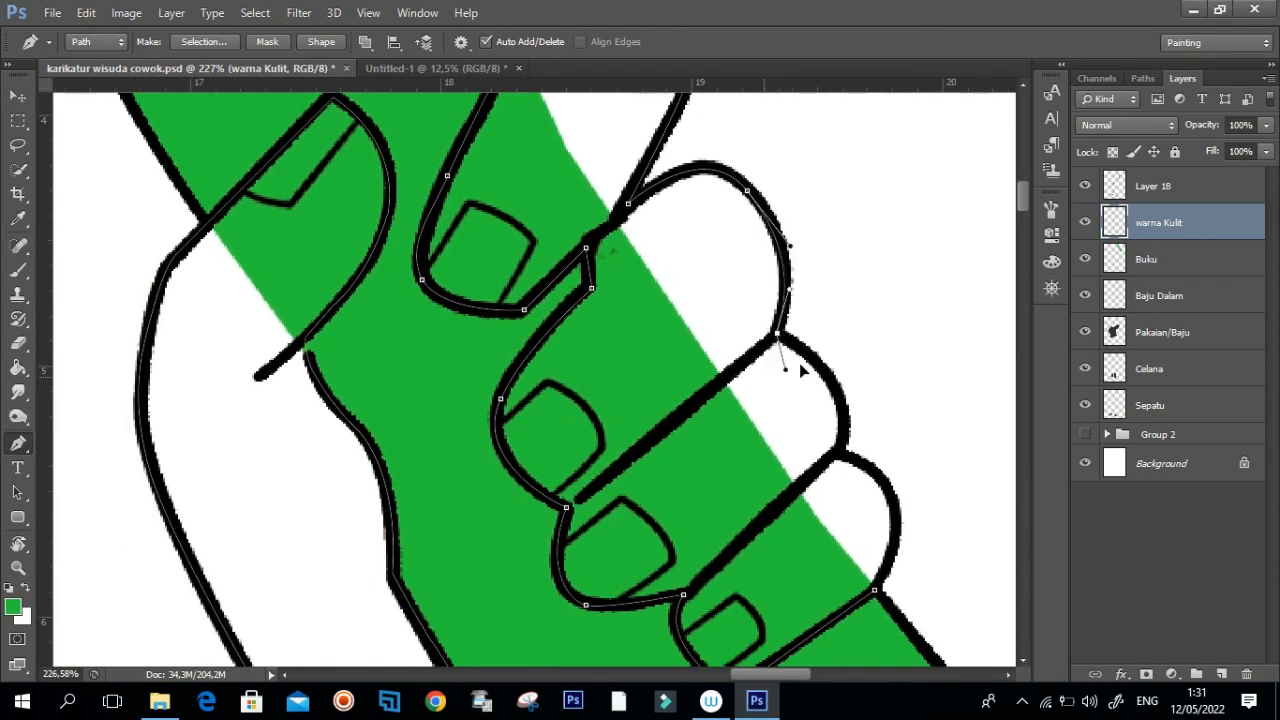
pyautogui.press('space')
pyautogui.moveTo(833, 410); pyautogui.dragTo(821, 370)
pyautogui.press('space')
pyautogui.moveTo(886, 469); pyautogui.dragTo(815, 420)
# Step: Trace the neck with a closed path, following its straight sides and the curved neckline of the robe
pyautogui.hotkey('ctrl', 'space')
pyautogui.moveTo(888, 332); pyautogui.dragTo(690, 461)
pyautogui.hotkey('ctrl', 'space')
pyautogui.moveTo(551, 590); pyautogui.dragTo(673, 507)
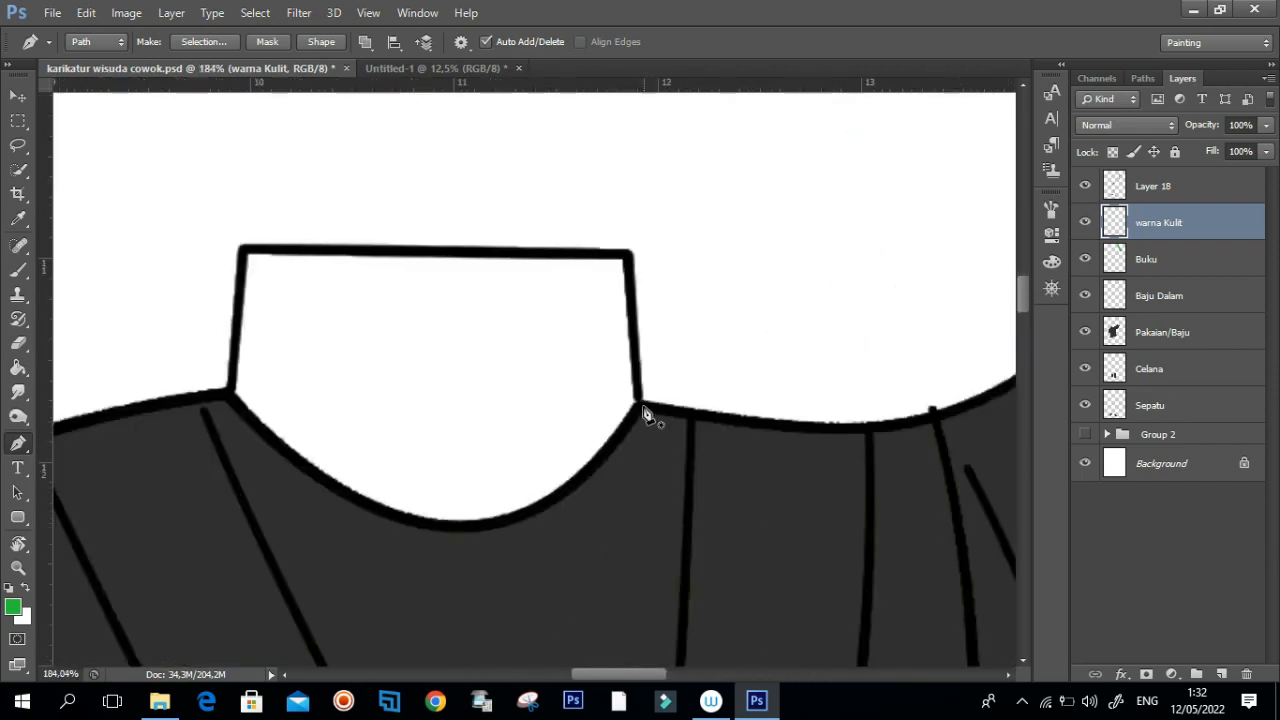
pyautogui.click(628, 255)
pyautogui.click(243, 249)
pyautogui.click(235, 400)
pyautogui.scroll(-2, 366, 440)
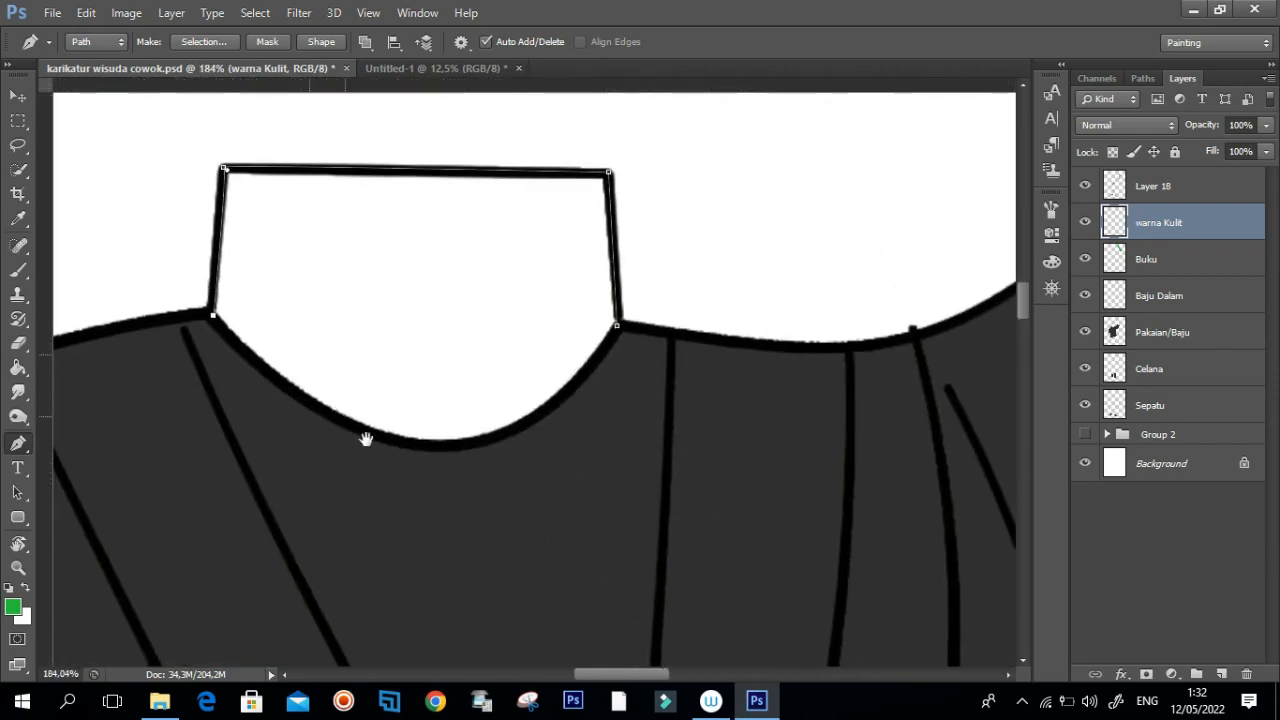
pyautogui.moveTo(430, 445); pyautogui.dragTo(517, 435)
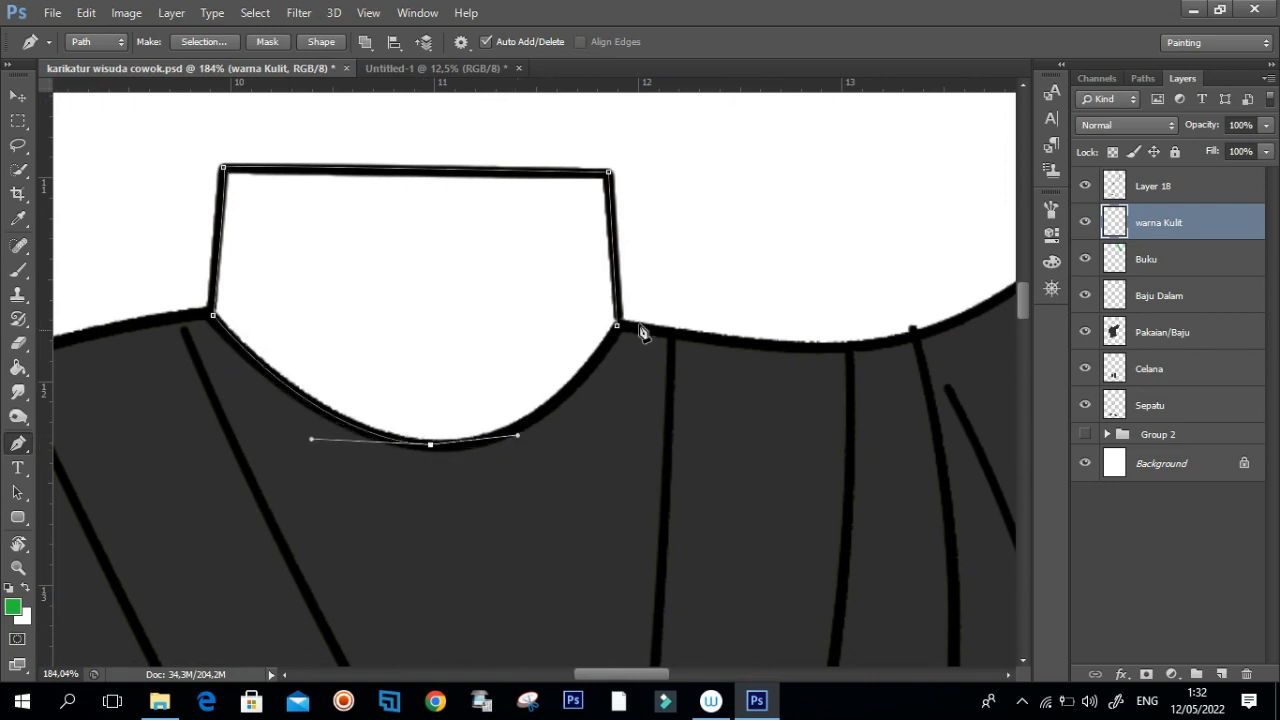
pyautogui.moveTo(617, 325); pyautogui.dragTo(655, 270)
pyautogui.press('Return')
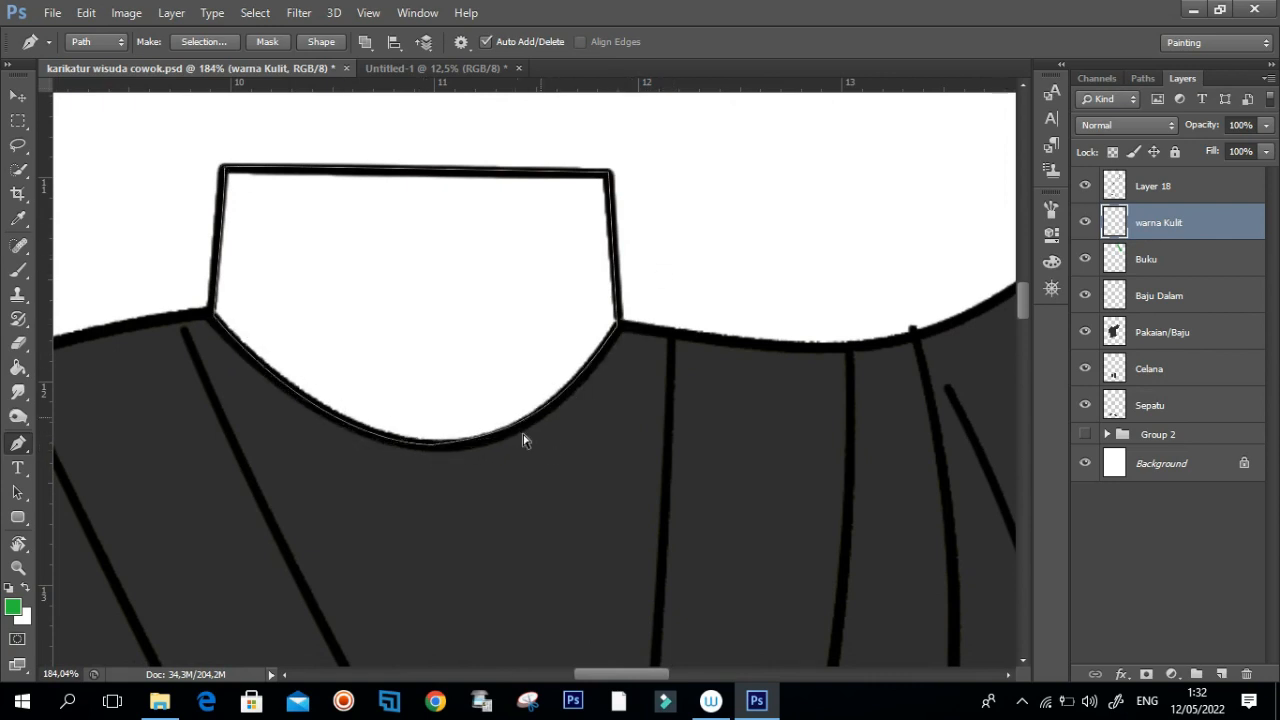
# Step: Start a path at the lowered hand's cuff and trace the hand's upper edge around the thumb tip
pyautogui.moveTo(657, 374); pyautogui.dragTo(451, 394)
pyautogui.click(338, 357)
pyautogui.moveTo(490, 349); pyautogui.dragTo(527, 323)
pyautogui.hotkey('ctrl', 'z')
pyautogui.moveTo(602, 295); pyautogui.dragTo(641, 291)
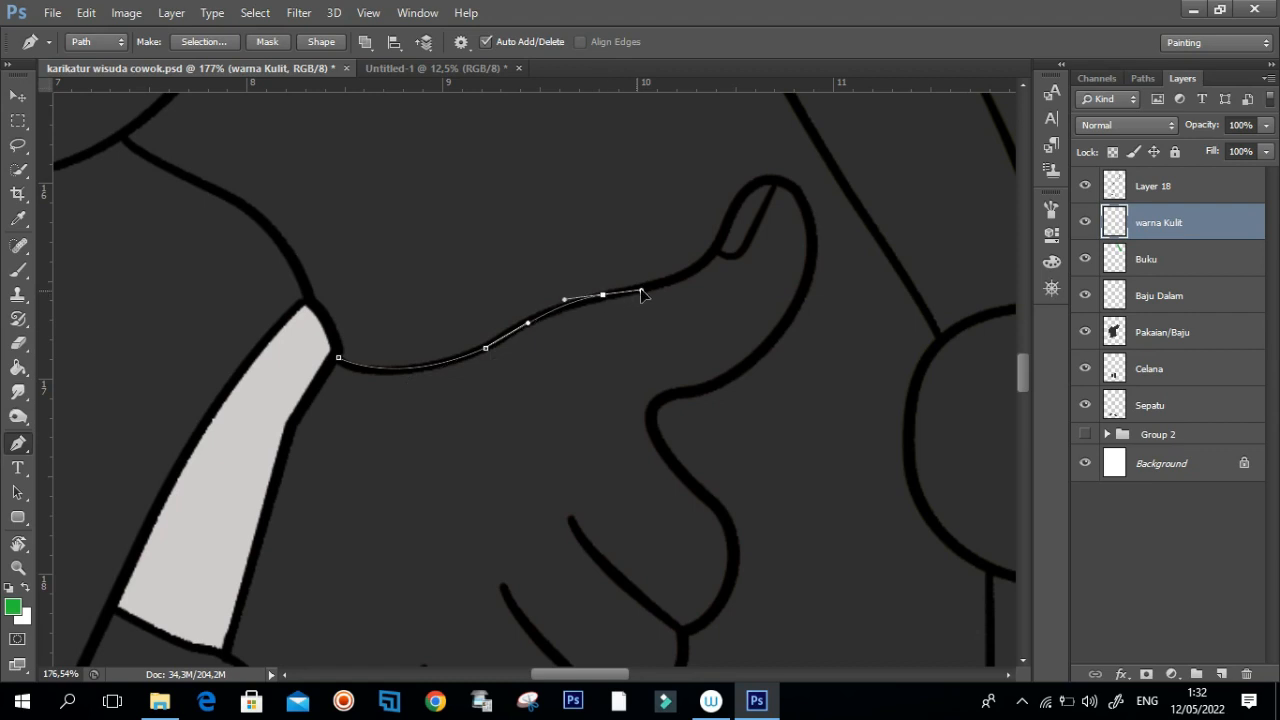
pyautogui.moveTo(718, 244); pyautogui.dragTo(849, 243)
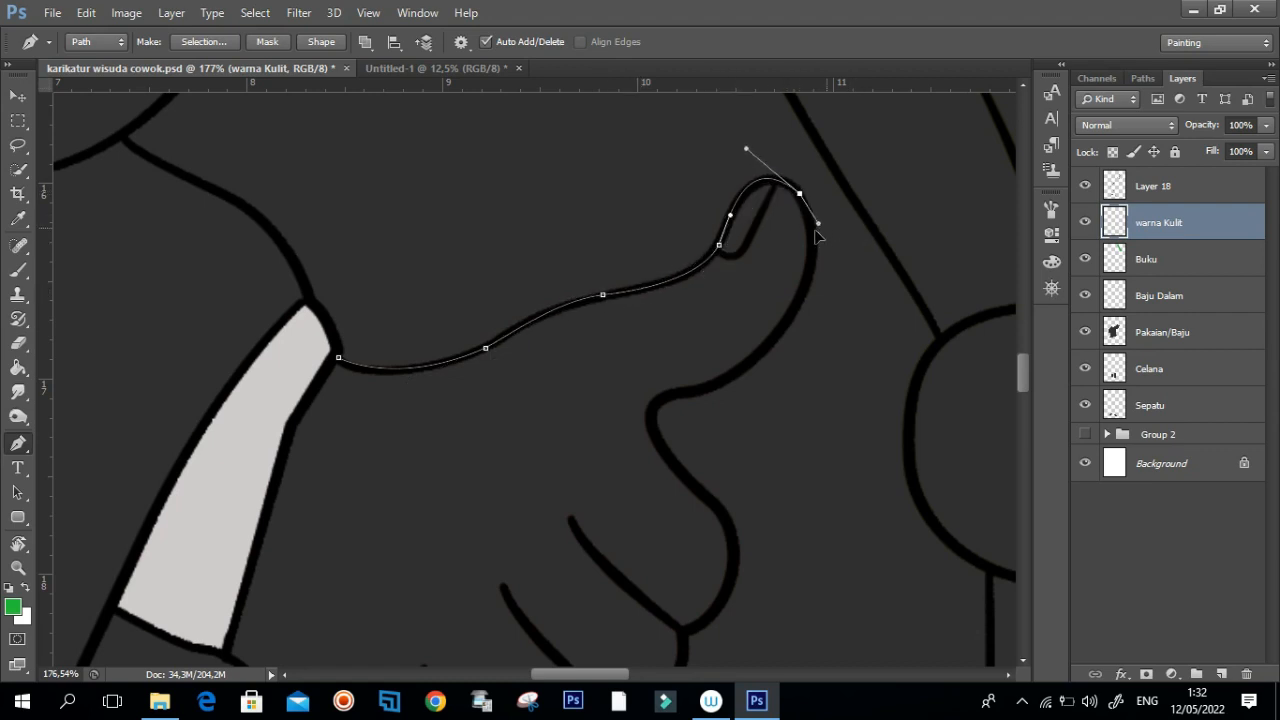
# Step: Trace the underside of the lowered hand's thumb and the inner curve leading to the index finger
pyautogui.moveTo(775, 346); pyautogui.dragTo(744, 380)
pyautogui.hotkey('ctrl', 'z')
pyautogui.moveTo(756, 357); pyautogui.dragTo(680, 424)
pyautogui.click(670, 395)
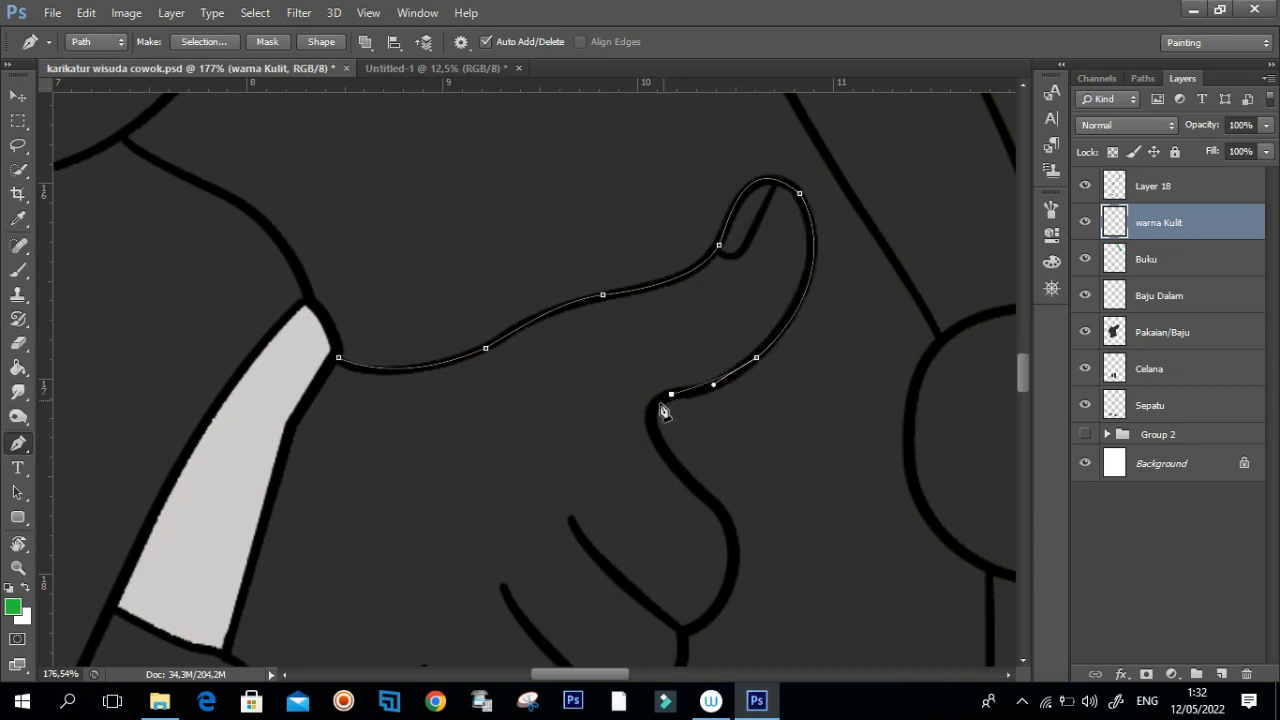
pyautogui.moveTo(719, 384); pyautogui.dragTo(641, 302)
pyautogui.moveTo(589, 377); pyautogui.dragTo(639, 397)
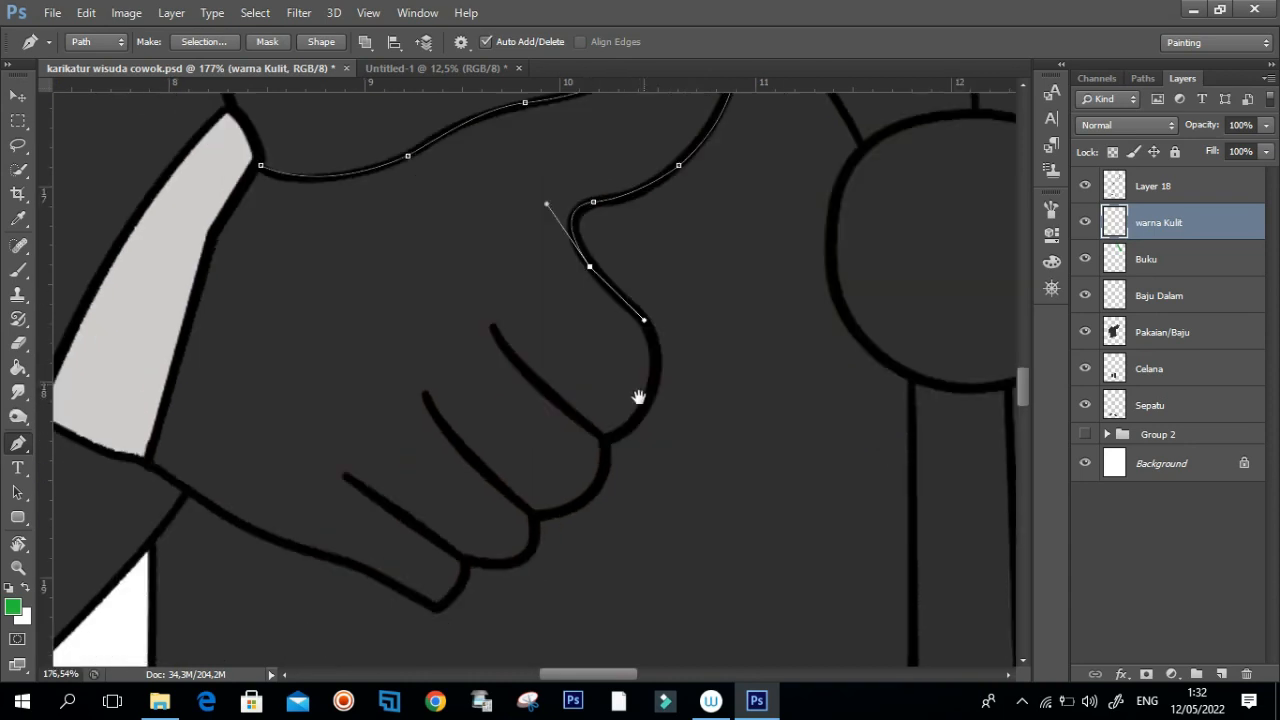
# Step: Trace the lowered hand's folded fingers one after another down to the little finger's corner
pyautogui.moveTo(607, 438); pyautogui.dragTo(523, 497)
pyautogui.hotkey('ctrl', 'z')
pyautogui.moveTo(656, 399); pyautogui.dragTo(611, 462)
pyautogui.hotkey('ctrl', 'z')
pyautogui.click(605, 441)
pyautogui.moveTo(605, 442); pyautogui.dragTo(638, 354)
pyautogui.moveTo(566, 431); pyautogui.dragTo(576, 462)
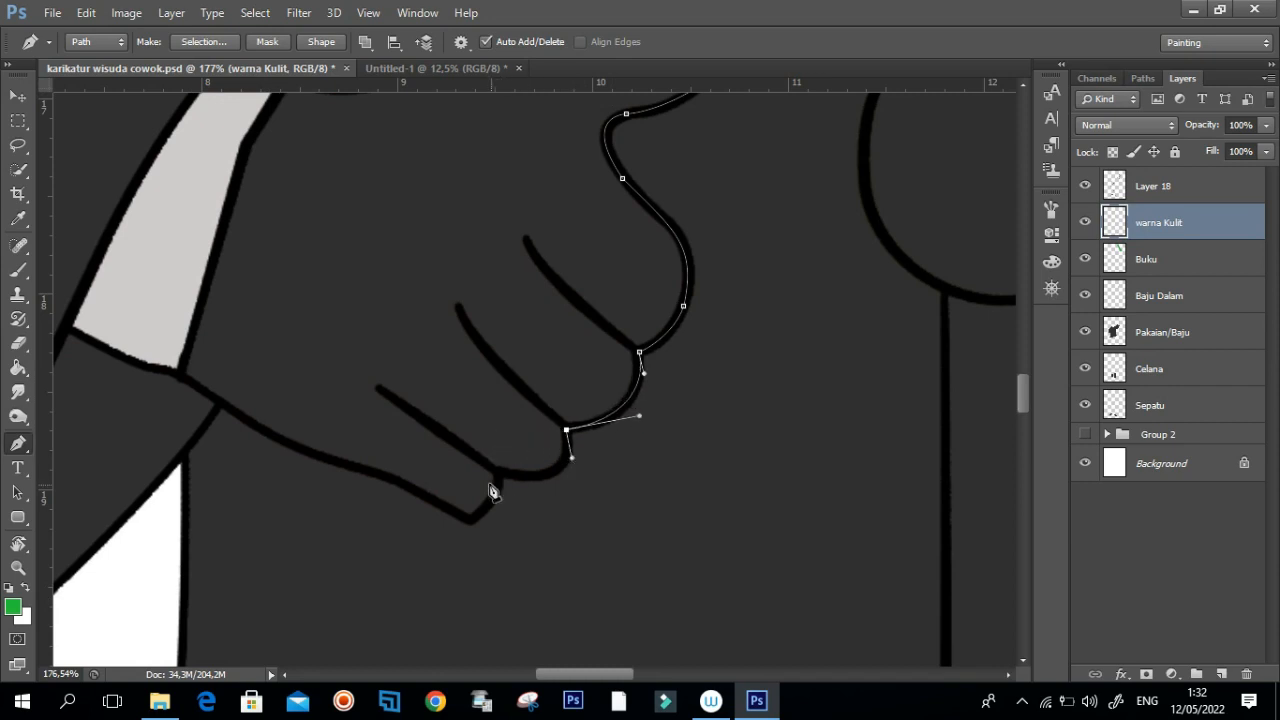
pyautogui.moveTo(500, 474)
pyautogui.mouseDown()
pyautogui.moveTo(437, 460)
pyautogui.moveTo(490, 490)
pyautogui.mouseUp()
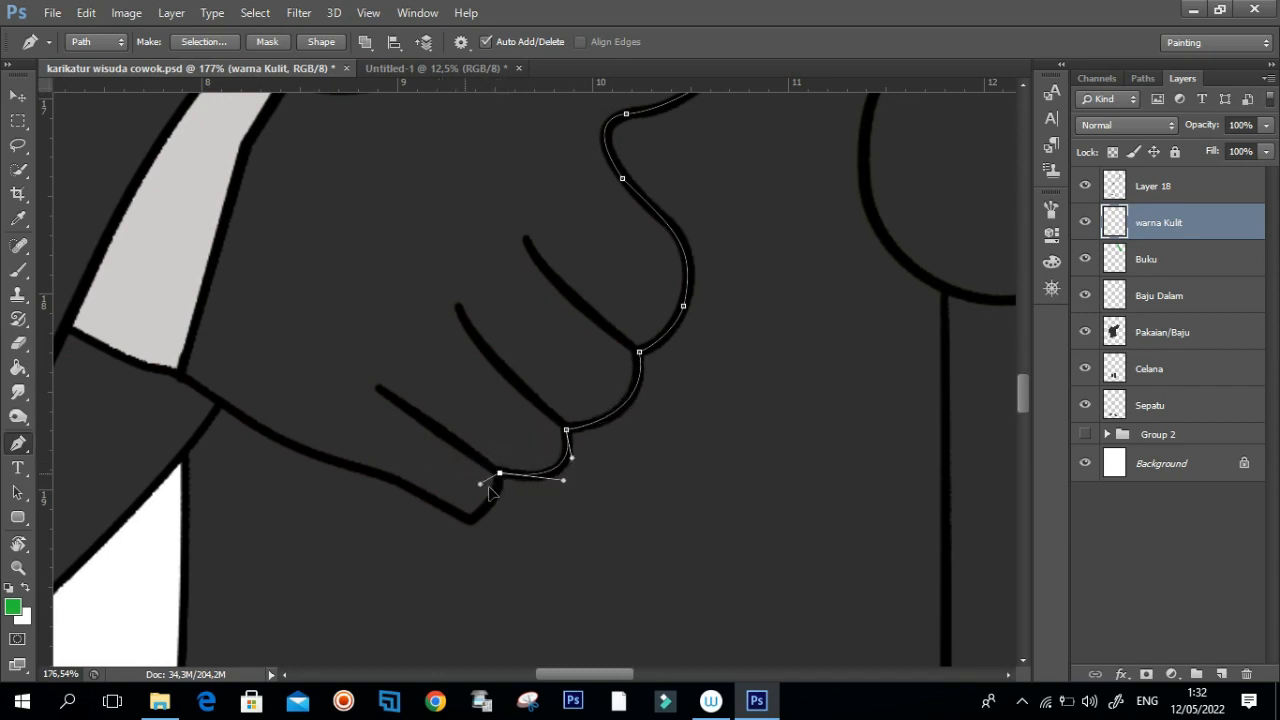
pyautogui.click(464, 521)
# Step: Trace the lowered hand's bottom edge back to the lower corner of the cuff
pyautogui.keyDown('ctrl'); pyautogui.moveTo(449, 551); pyautogui.dragTo(458, 465); pyautogui.keyUp('ctrl')
pyautogui.hotkey('ctrl', 'z')
pyautogui.keyDown('ctrl'); pyautogui.moveTo(539, 392); pyautogui.dragTo(363, 356); pyautogui.keyUp('ctrl')
pyautogui.moveTo(309, 311); pyautogui.dragTo(562, 404)
pyautogui.moveTo(456, 369); pyautogui.dragTo(396, 329)
pyautogui.click(395, 329)
# Step: Follow the cuff's edge upward and close the lowered hand's path at its starting point
pyautogui.moveTo(448, 280); pyautogui.dragTo(430, 394)
pyautogui.keyDown('ctrl'); pyautogui.moveTo(432, 380); pyautogui.dragTo(389, 374); pyautogui.keyUp('ctrl')
pyautogui.moveTo(449, 268); pyautogui.dragTo(437, 306)
pyautogui.click(440, 277)
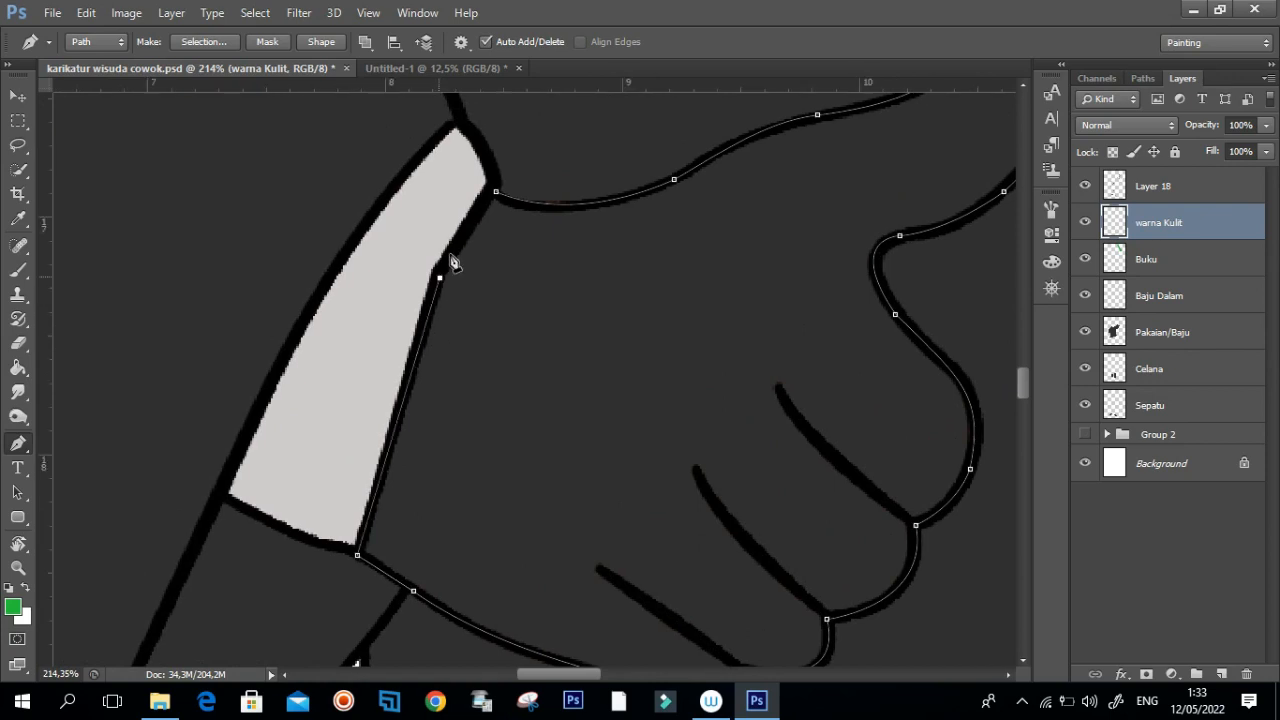
pyautogui.click(496, 191)
# Step: Convert the hand and neck paths to a selection and activate the Paint Bucket tool
pyautogui.keyDown('ctrl'); pyautogui.moveTo(523, 215); pyautogui.dragTo(300, 320); pyautogui.keyUp('ctrl')
pyautogui.moveTo(528, 355); pyautogui.dragTo(475, 459)
pyautogui.moveTo(536, 320); pyautogui.dragTo(485, 439)
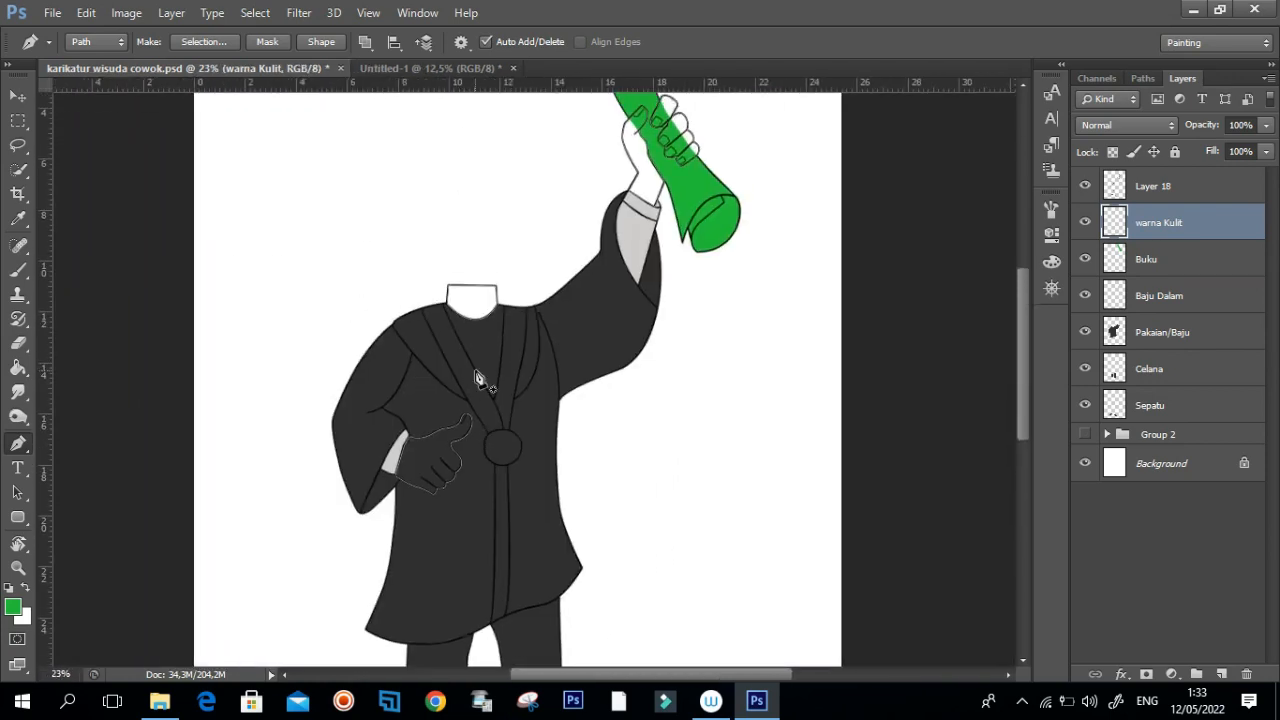
pyautogui.hotkey('ctrl', 'Return')
pyautogui.press('g')
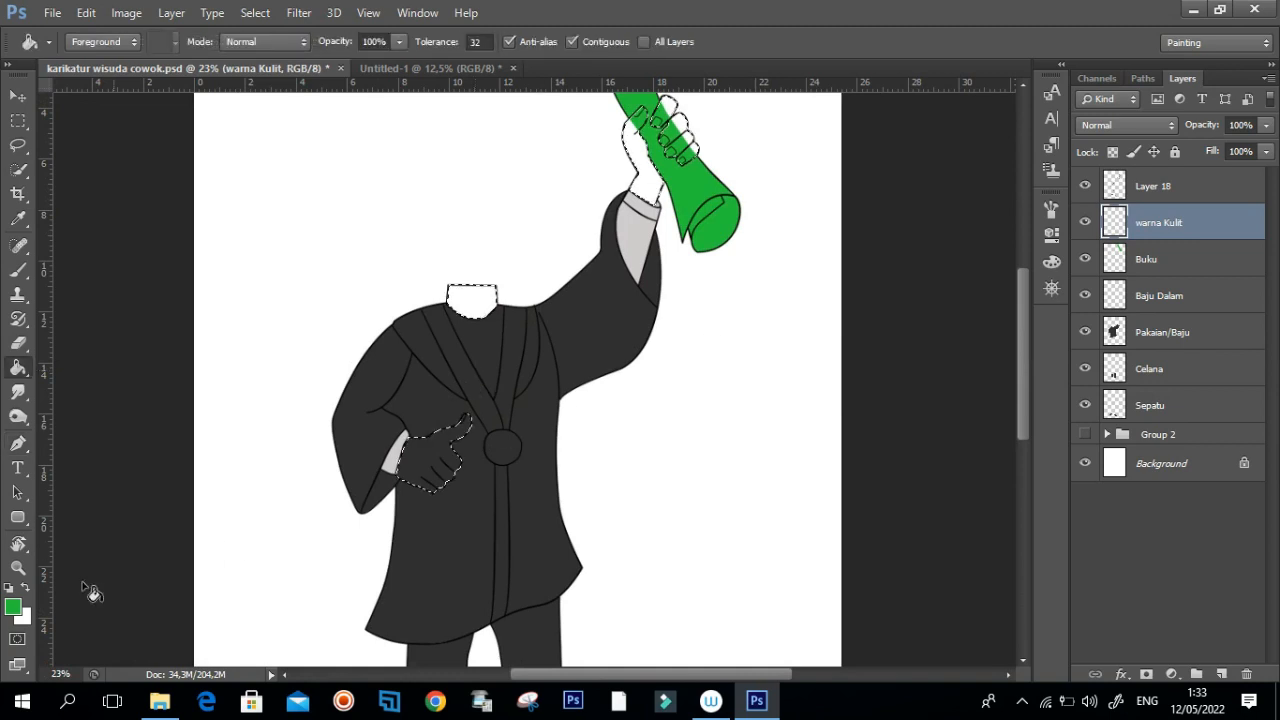
# Step: Set the foreground color to a light orange skin tone, fill the selected hands and neck, and clear the selection
pyautogui.click(13, 606)
pyautogui.click(1110, 226)
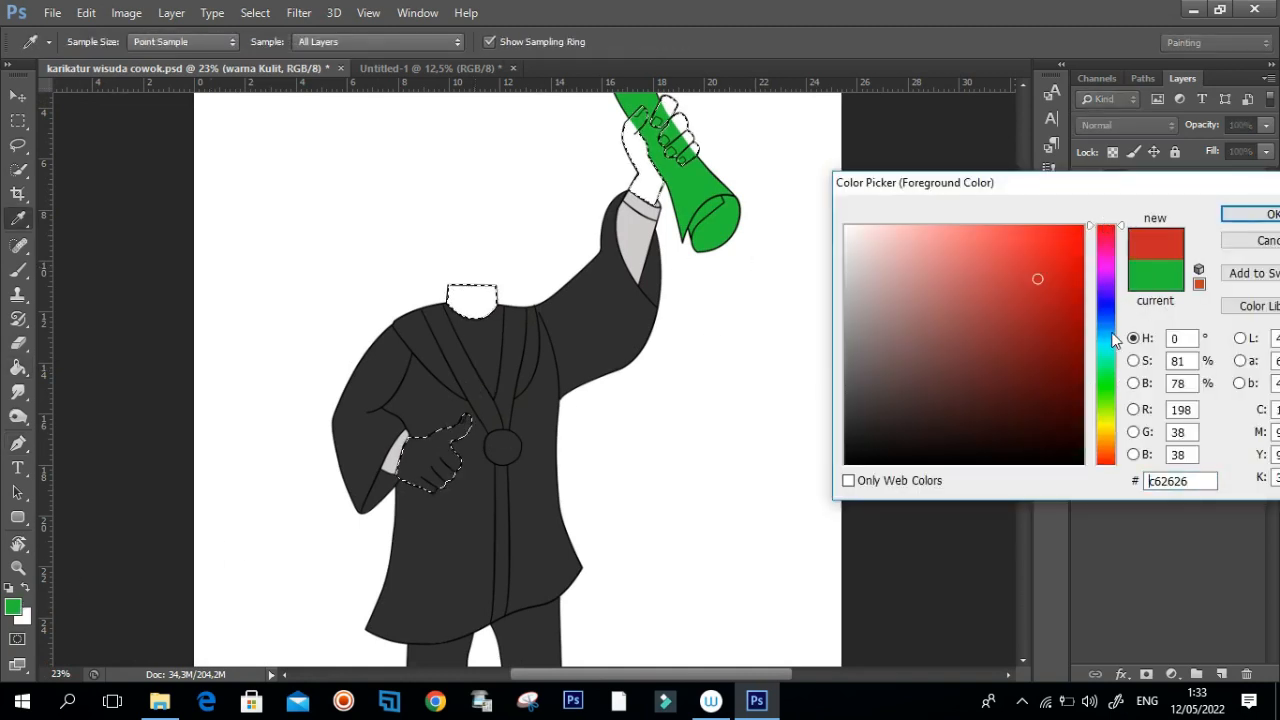
pyautogui.click(1112, 436)
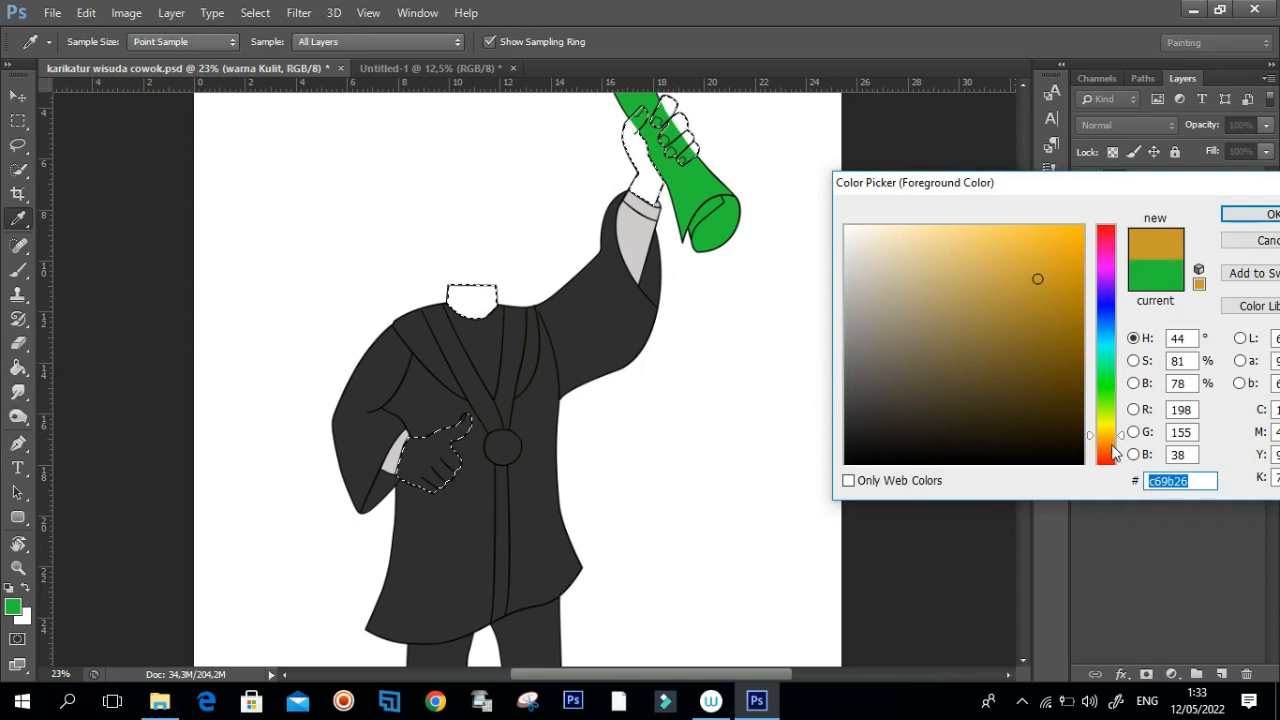
pyautogui.click(1113, 445)
pyautogui.click(967, 227)
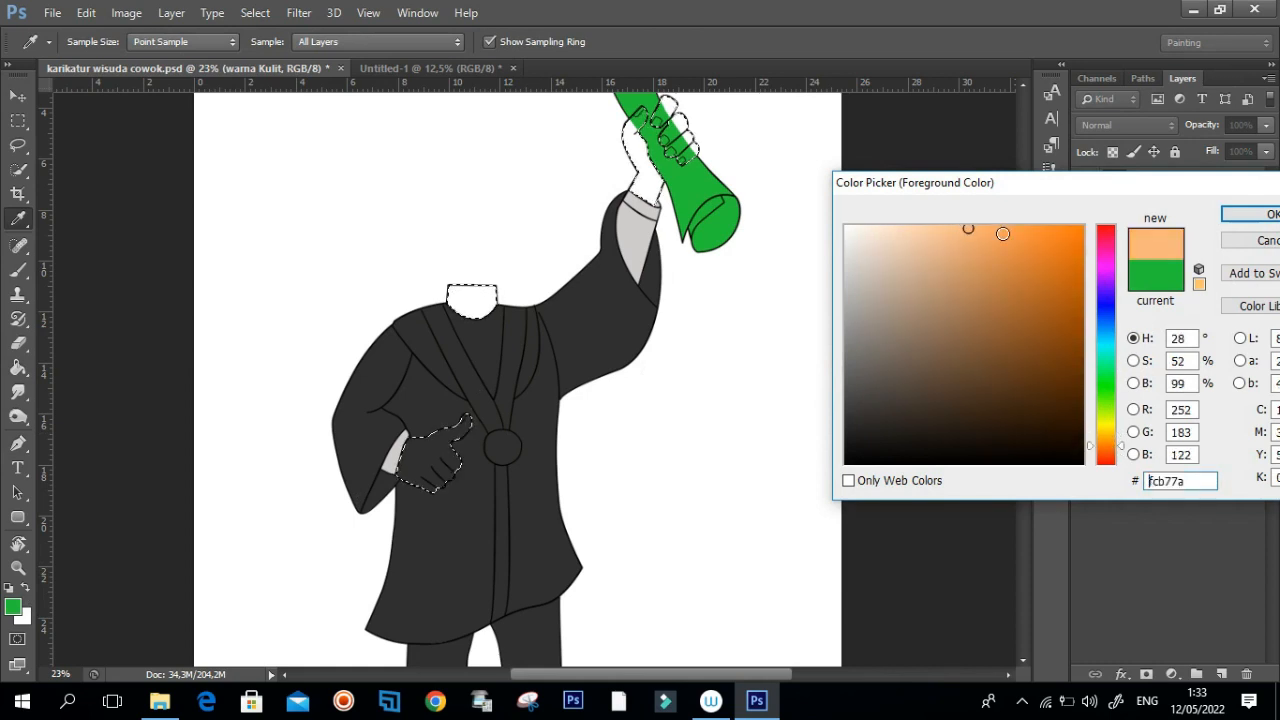
pyautogui.click(1250, 214)
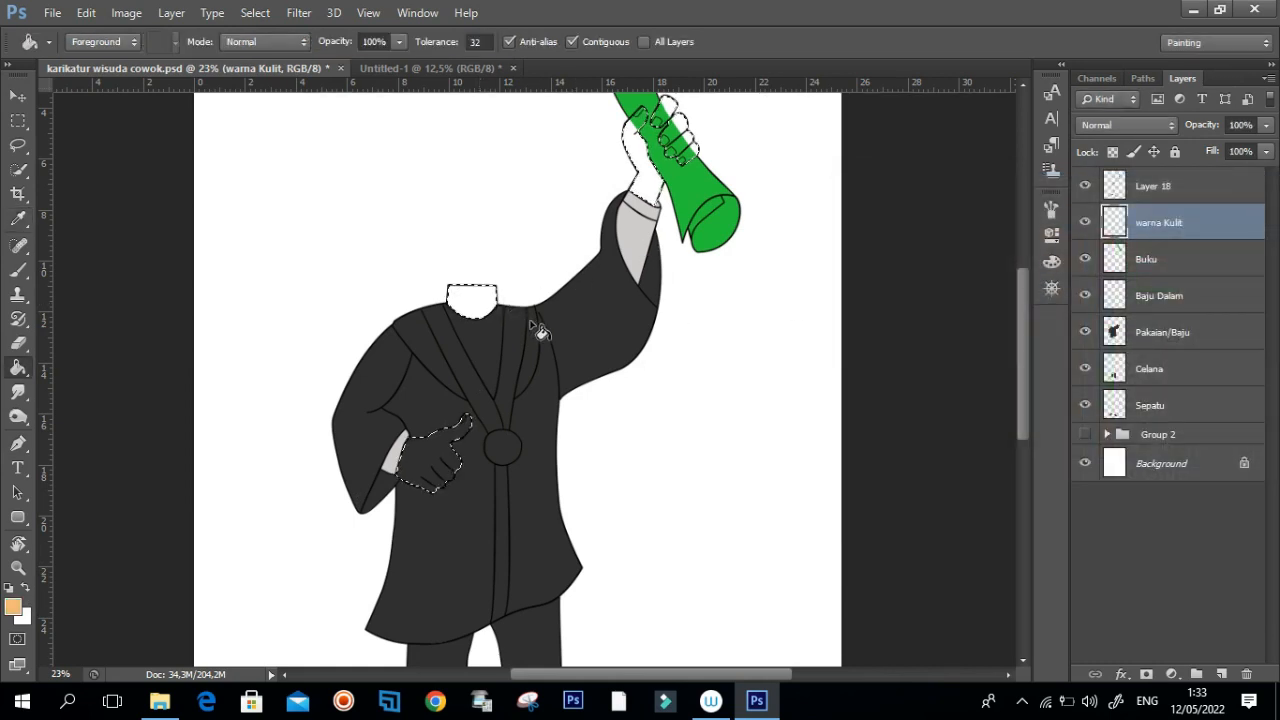
pyautogui.click(566, 360)
pyautogui.hotkey('ctrl', 'd')
pyautogui.moveTo(672, 300); pyautogui.dragTo(586, 375)
pyautogui.moveTo(490, 400); pyautogui.dragTo(629, 337)
pyautogui.press('v')
pyautogui.moveTo(719, 352); pyautogui.dragTo(652, 355)
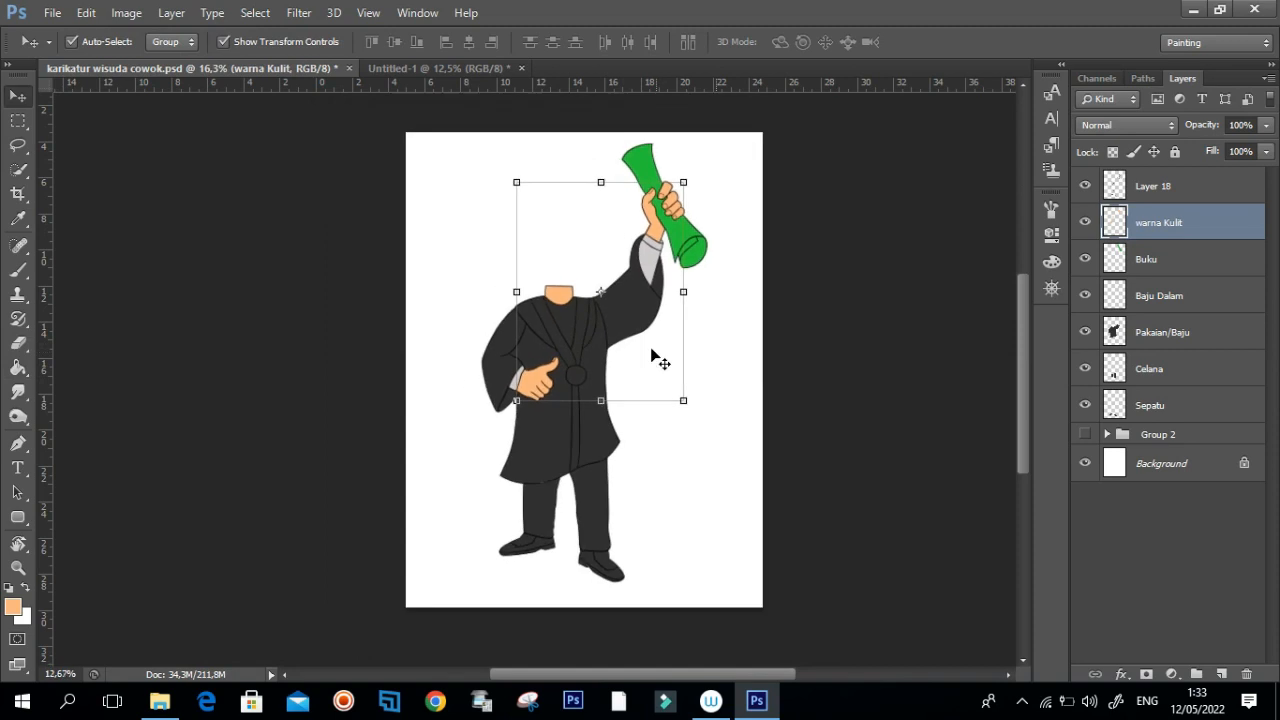
pyautogui.click(854, 302)
pyautogui.moveTo(510, 302); pyautogui.dragTo(548, 370)
pyautogui.moveTo(666, 387); pyautogui.dragTo(762, 356)
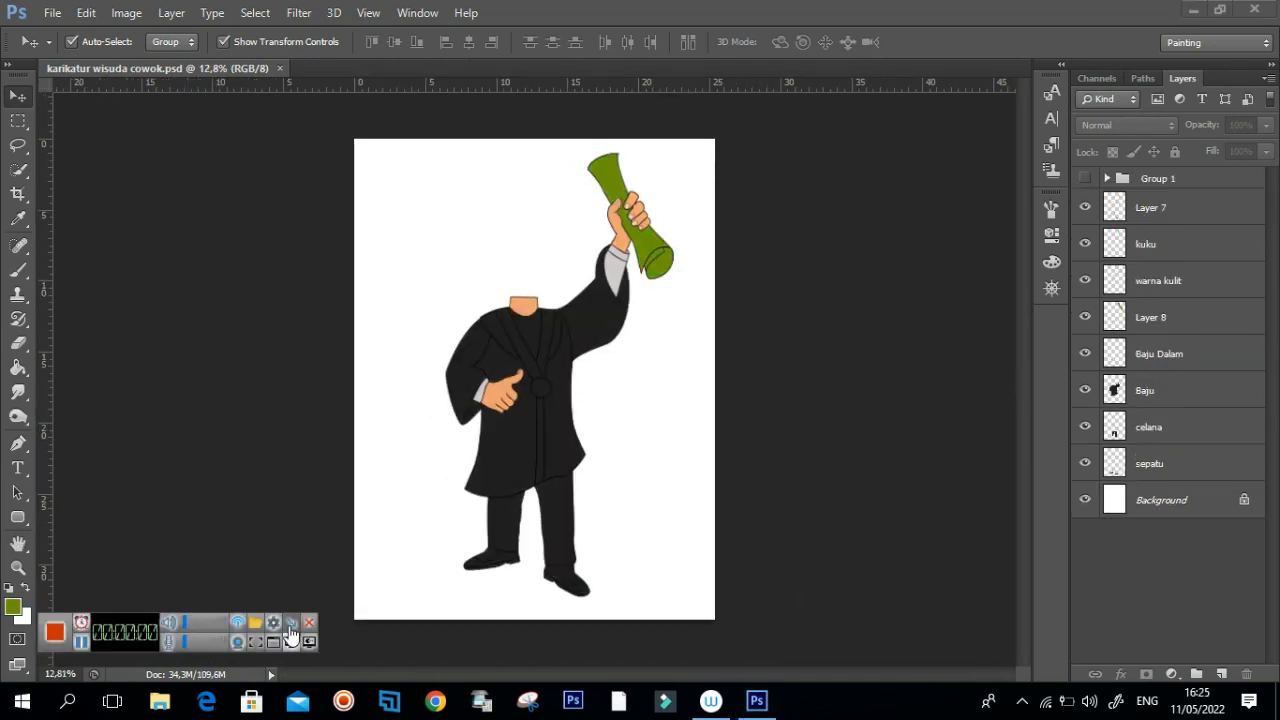
pyautogui.click(291, 628)
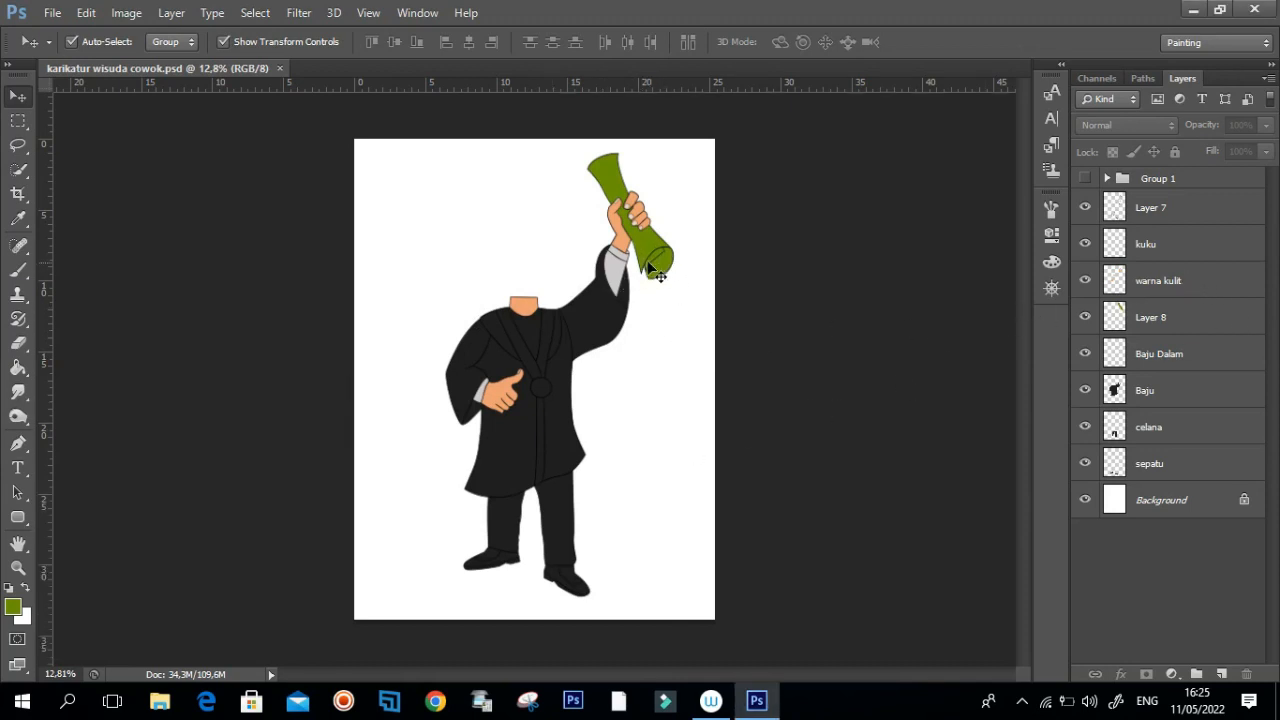
# Step: Add a new layer above Baju and name it kerah baju, with the Pen tool active
pyautogui.click(1188, 402)
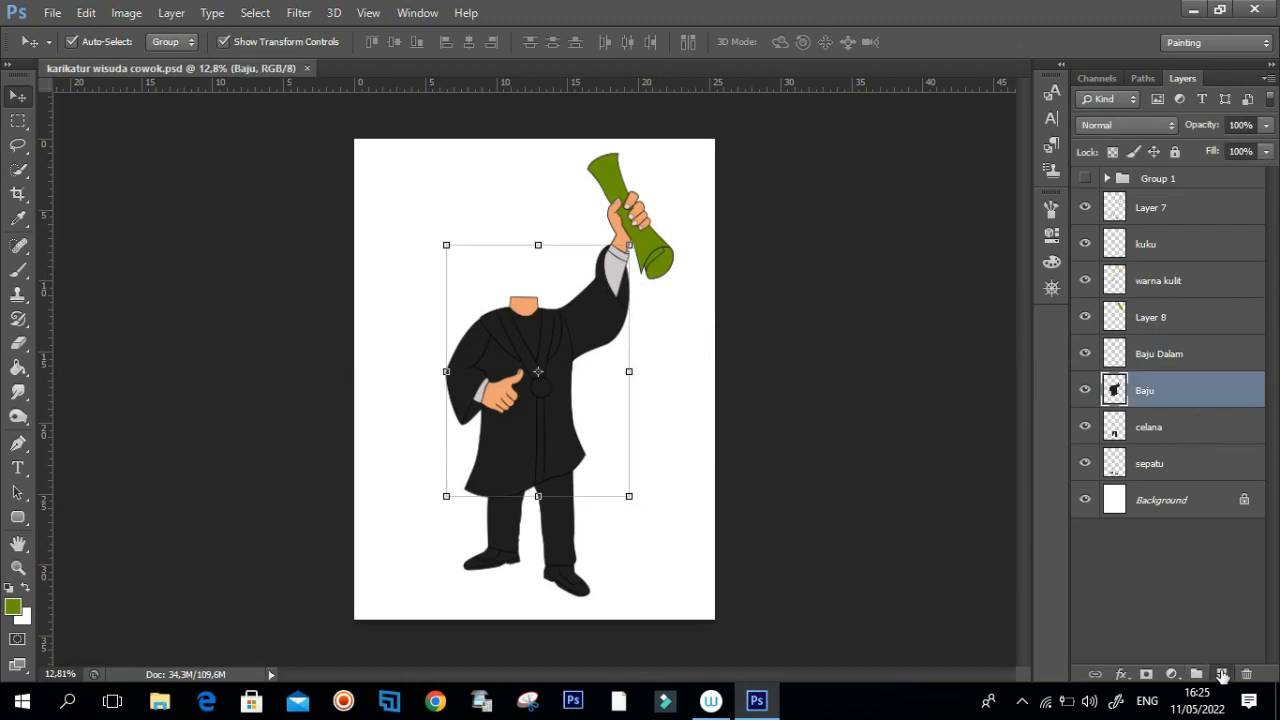
pyautogui.click(1221, 674)
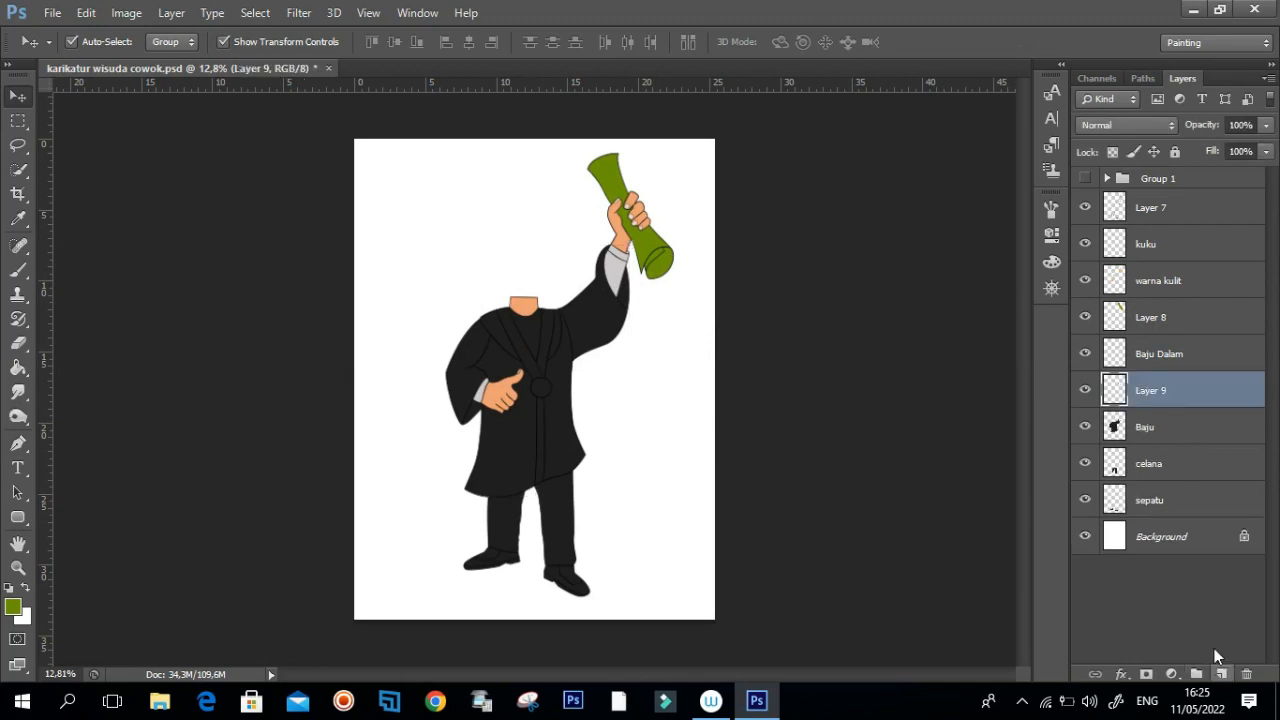
pyautogui.press('p')
pyautogui.doubleClick(1154, 391)
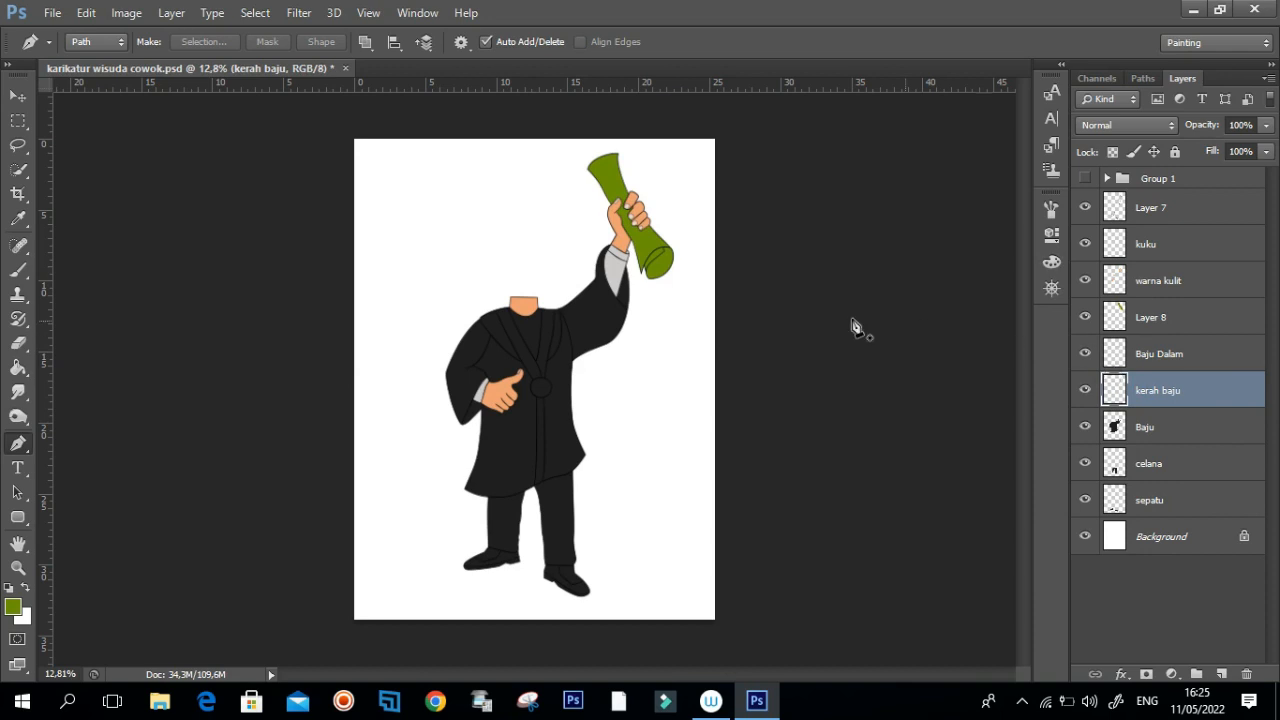
# Step: Start the collar path at the raised arm's shoulder and trace its outer curve down and across the chest
pyautogui.scroll(8, 509, 335)
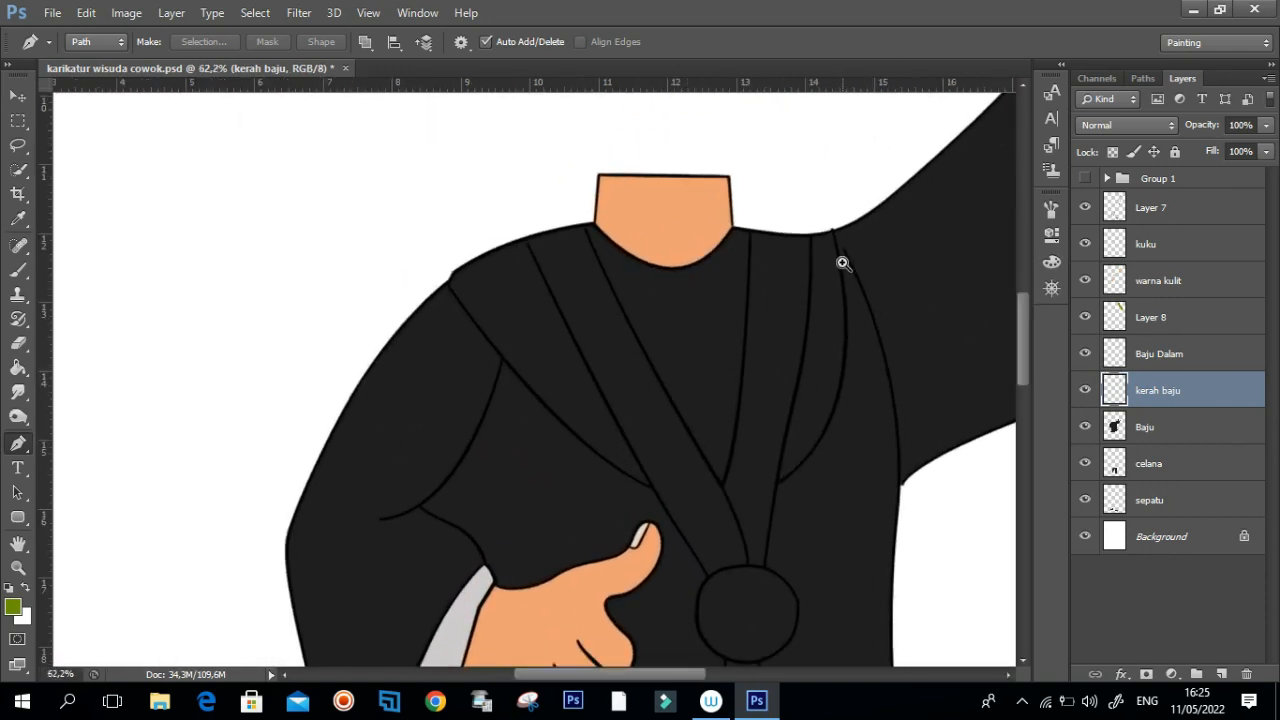
pyautogui.scroll(3, 843, 263)
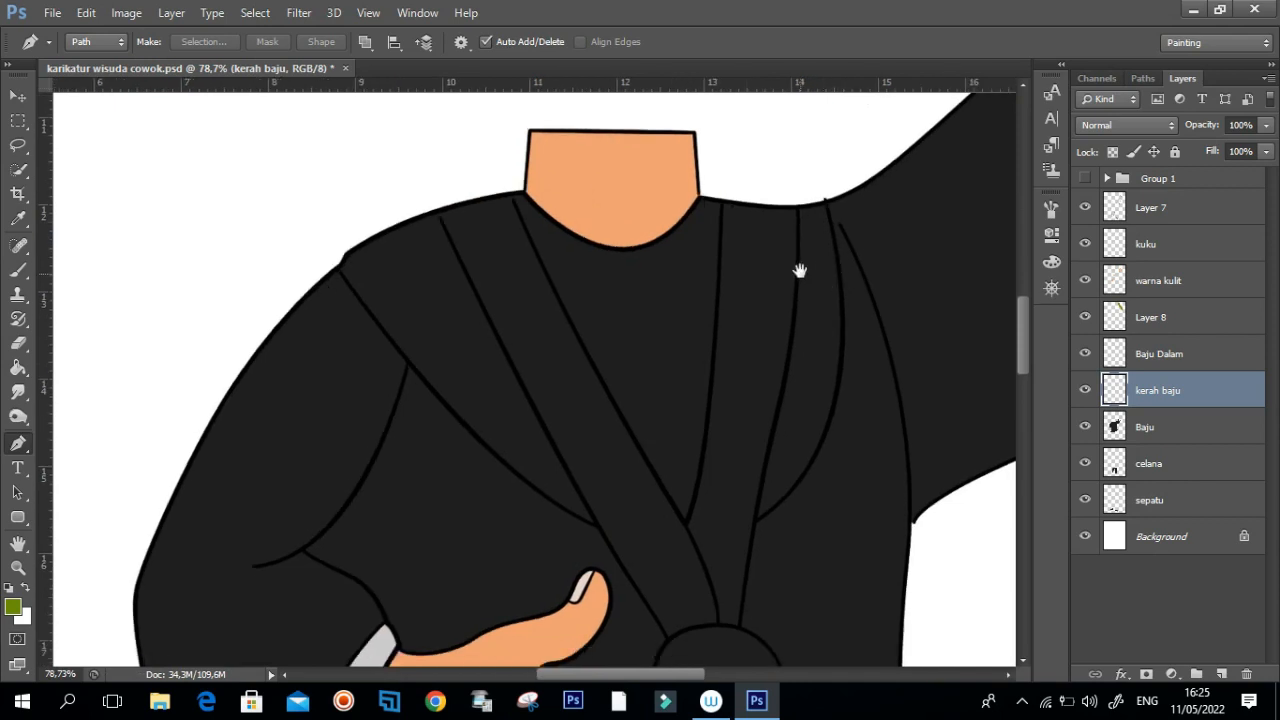
pyautogui.moveTo(800, 270); pyautogui.dragTo(796, 263)
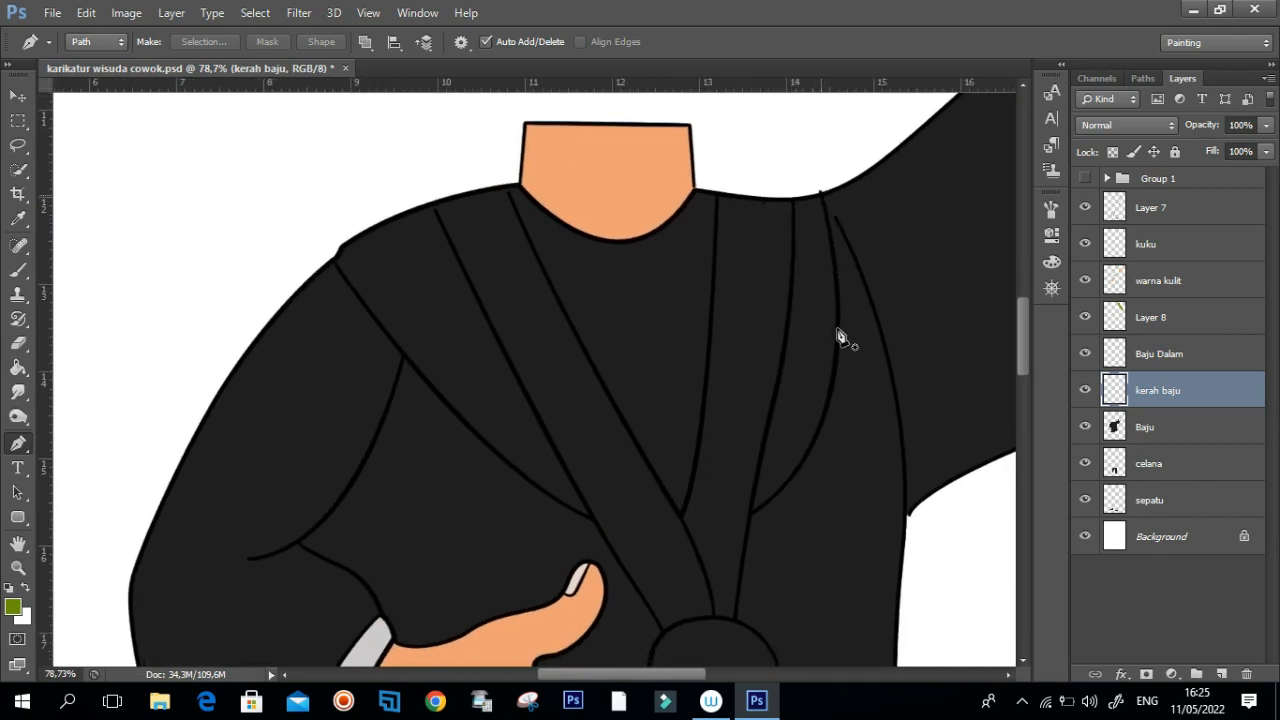
pyautogui.click(821, 194)
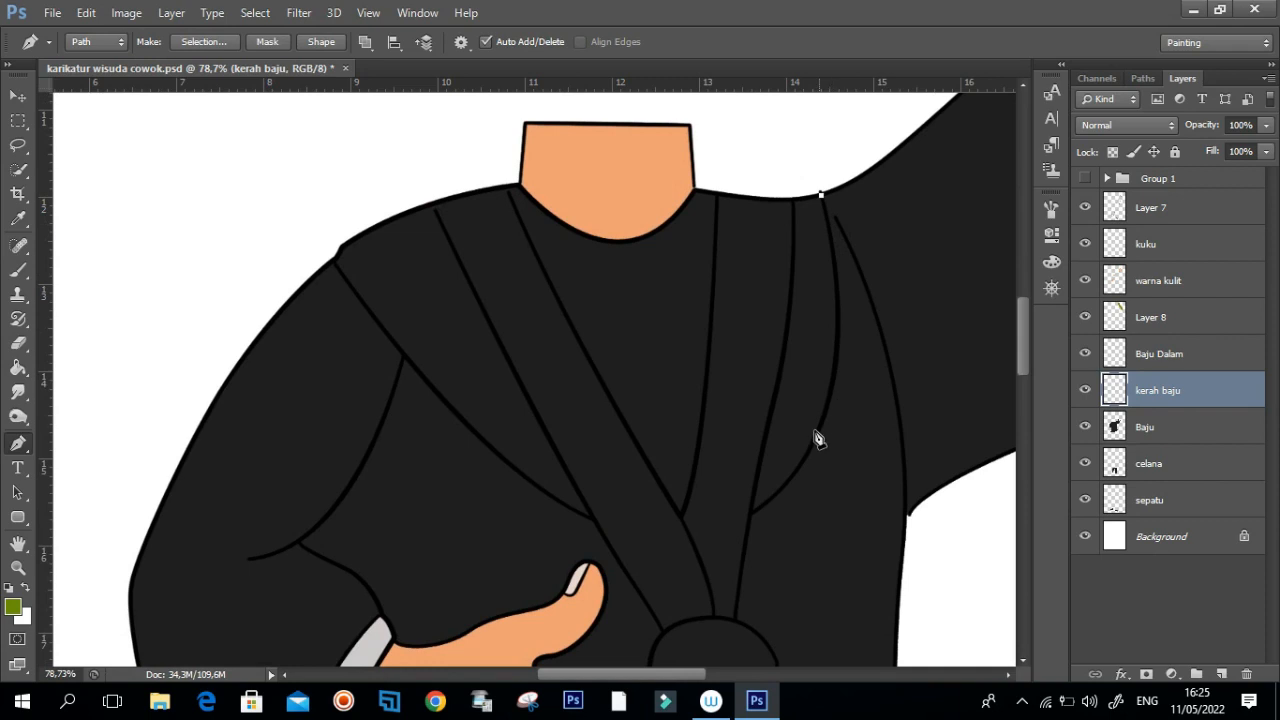
pyautogui.scroll(3, 862, 316)
pyautogui.moveTo(837, 344); pyautogui.dragTo(829, 459)
pyautogui.scroll(-3, 822, 455)
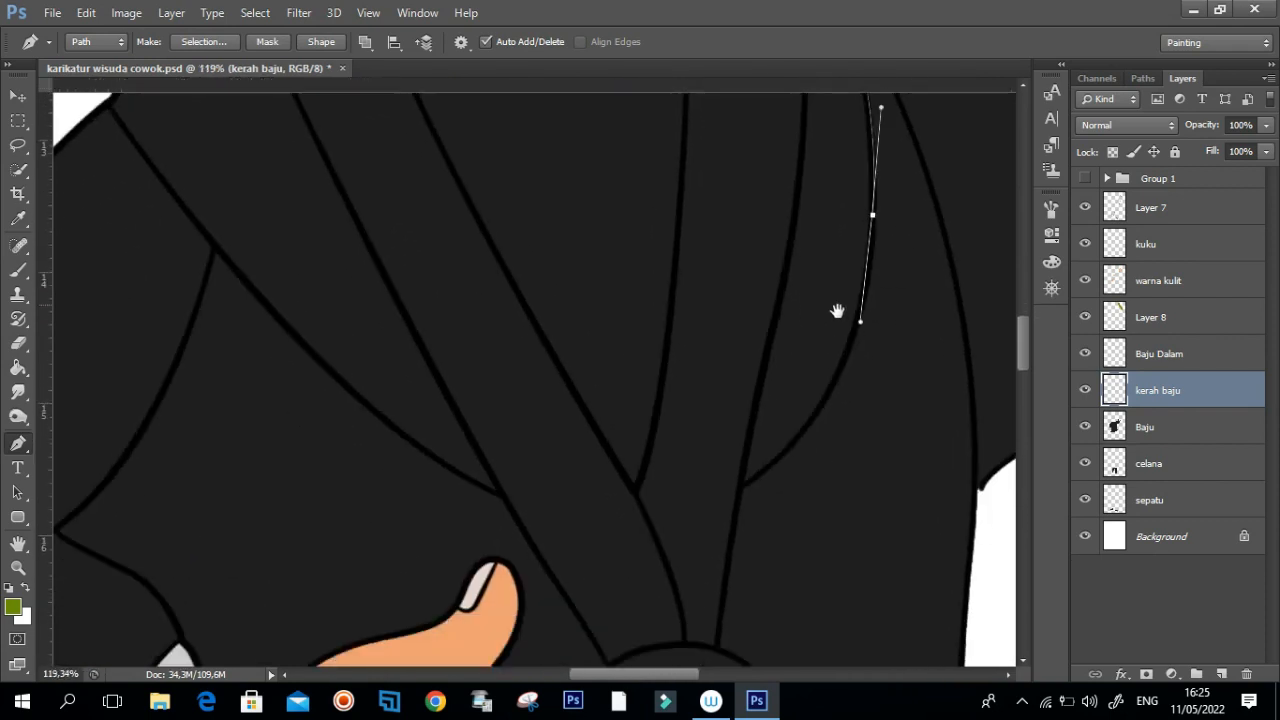
pyautogui.moveTo(741, 490); pyautogui.dragTo(654, 537)
pyautogui.moveTo(461, 480); pyautogui.dragTo(385, 434)
# Step: Continue the collar path up its outer edge to the shoulder of the lowered arm
pyautogui.scroll(2, 466, 437)
pyautogui.hscroll(-3, 466, 437)
pyautogui.moveTo(375, 342); pyautogui.dragTo(334, 279)
pyautogui.scroll(3, 330, 310)
pyautogui.hscroll(-1, 330, 310)
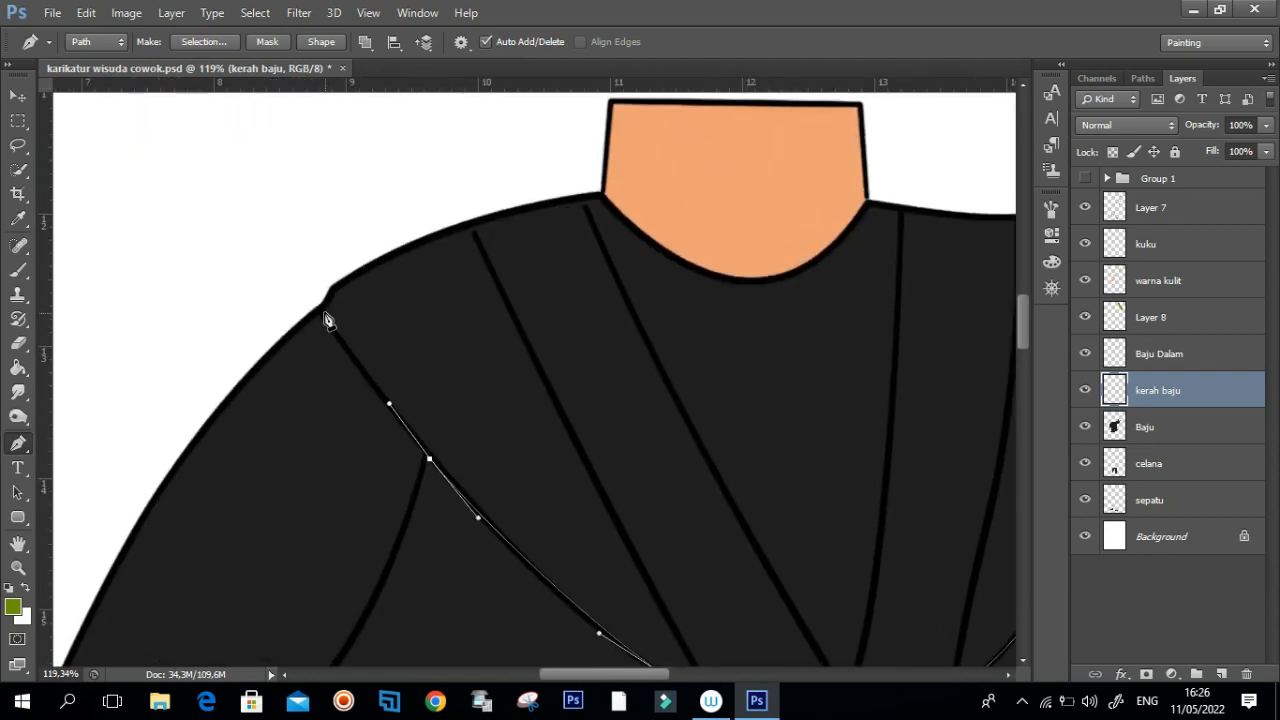
pyautogui.scroll(3, 326, 316)
pyautogui.click(314, 308)
pyautogui.click(343, 265)
# Step: Trace the collar path along the shoulder line to the neck and around the curved neckline to its other side
pyautogui.moveTo(429, 257); pyautogui.dragTo(336, 350)
pyautogui.moveTo(580, 212); pyautogui.dragTo(749, 181)
pyautogui.click(767, 174)
pyautogui.moveTo(827, 196); pyautogui.dragTo(452, 229)
pyautogui.moveTo(627, 365); pyautogui.dragTo(737, 375)
pyautogui.moveTo(866, 285); pyautogui.dragTo(937, 203)
pyautogui.click(915, 224)
# Step: Close the collar path along the raised arm's shoulder at its starting point and convert it to a selection
pyautogui.moveTo(791, 245); pyautogui.dragTo(497, 246)
pyautogui.moveTo(868, 253); pyautogui.dragTo(957, 249)
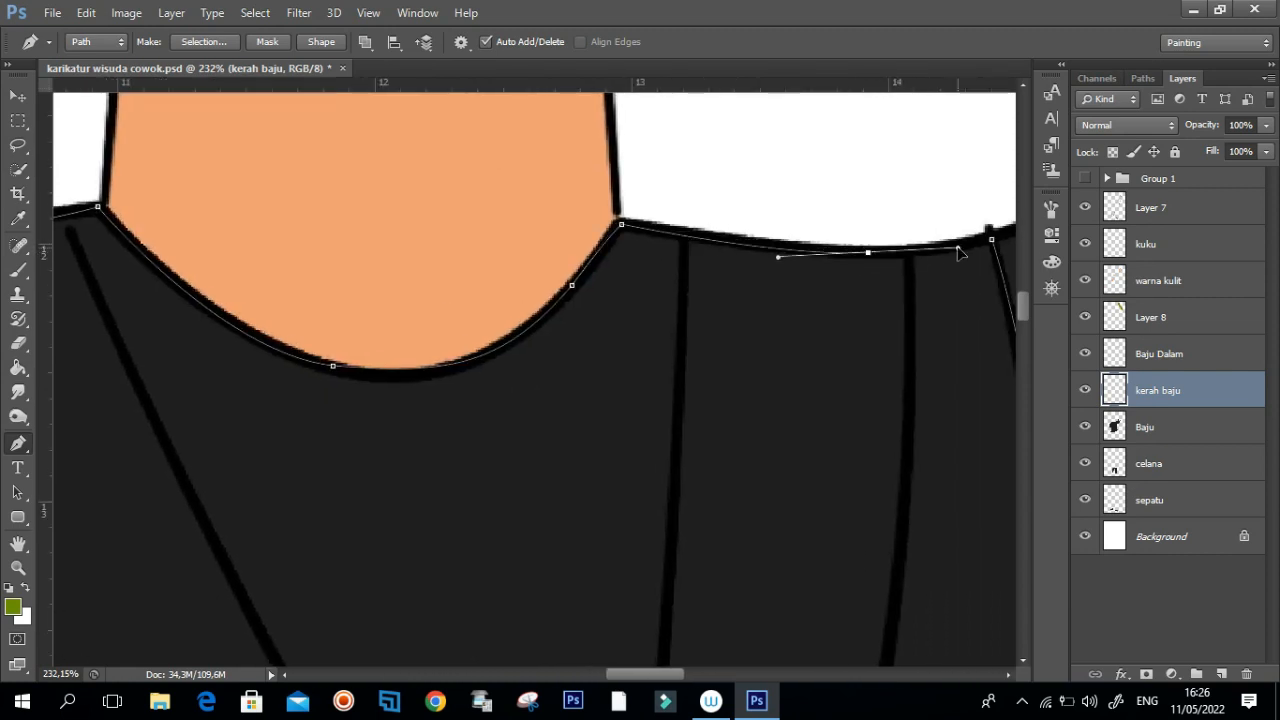
pyautogui.click(992, 242)
pyautogui.scroll(-3, 840, 266)
pyautogui.hotkey('ctrl', 'Return')
# Step: Set the foreground color to blue #2d67c8, fill the collar selection with the Paint Bucket, and clear the selection
pyautogui.press('g')
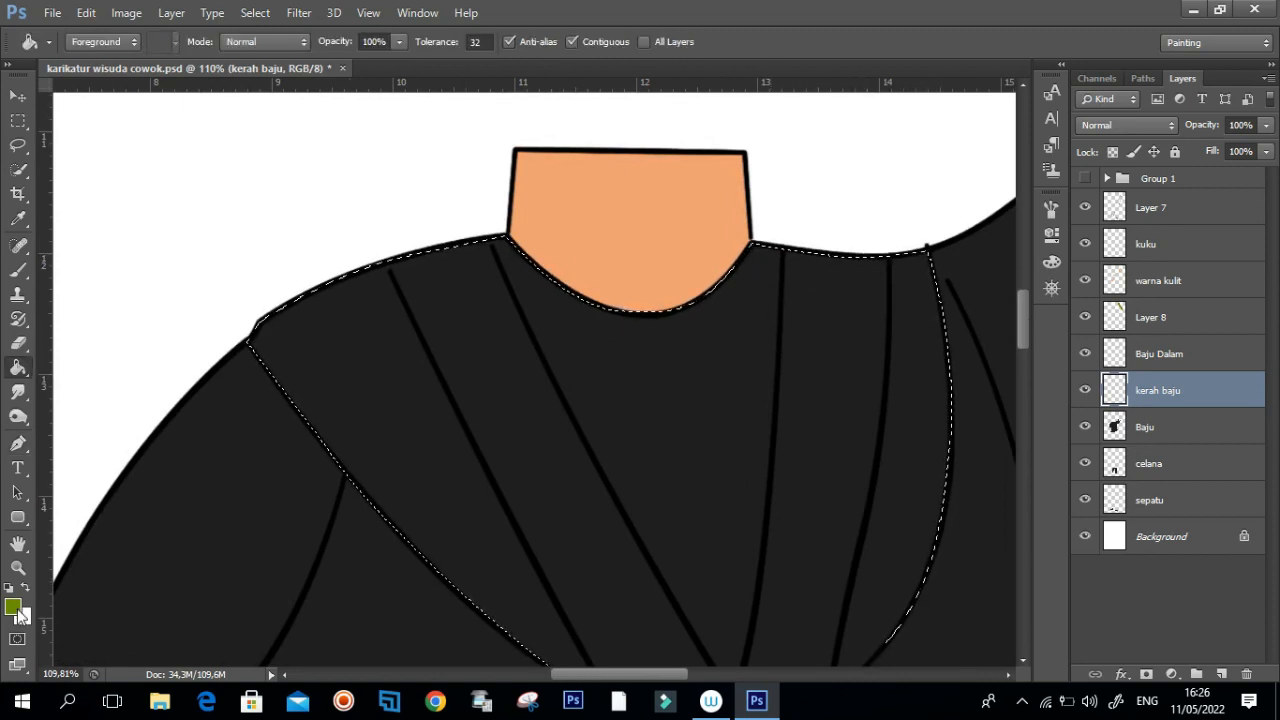
pyautogui.click(14, 607)
pyautogui.click(1107, 320)
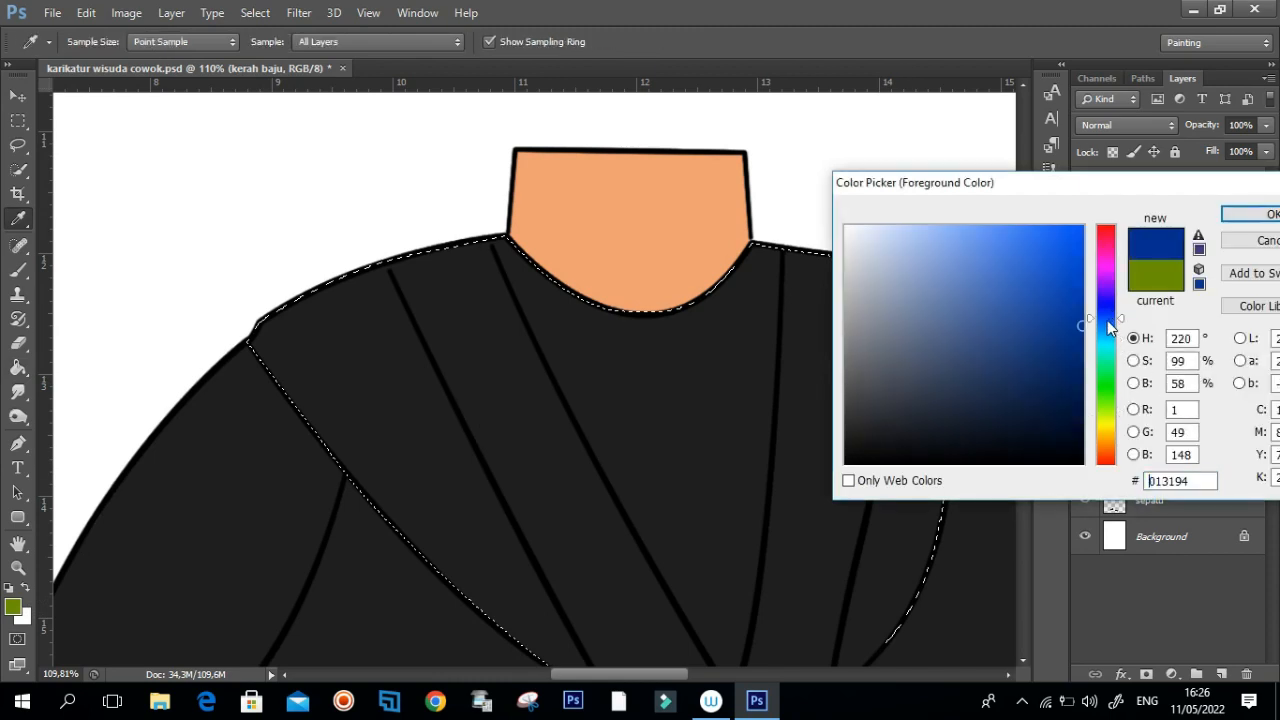
pyautogui.click(993, 279)
pyautogui.moveTo(993, 279); pyautogui.dragTo(1023, 306)
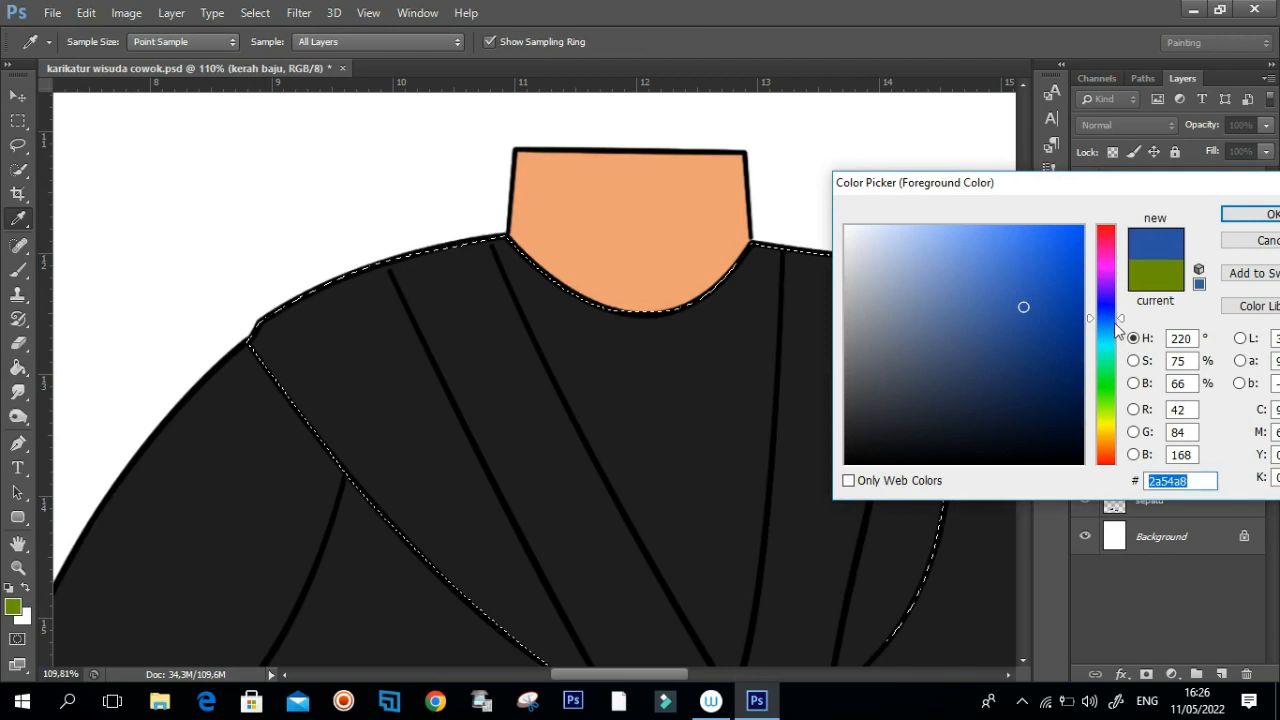
pyautogui.click(1108, 320)
pyautogui.click(1024, 245)
pyautogui.moveTo(1035, 263); pyautogui.dragTo(1030, 277)
pyautogui.click(1247, 214)
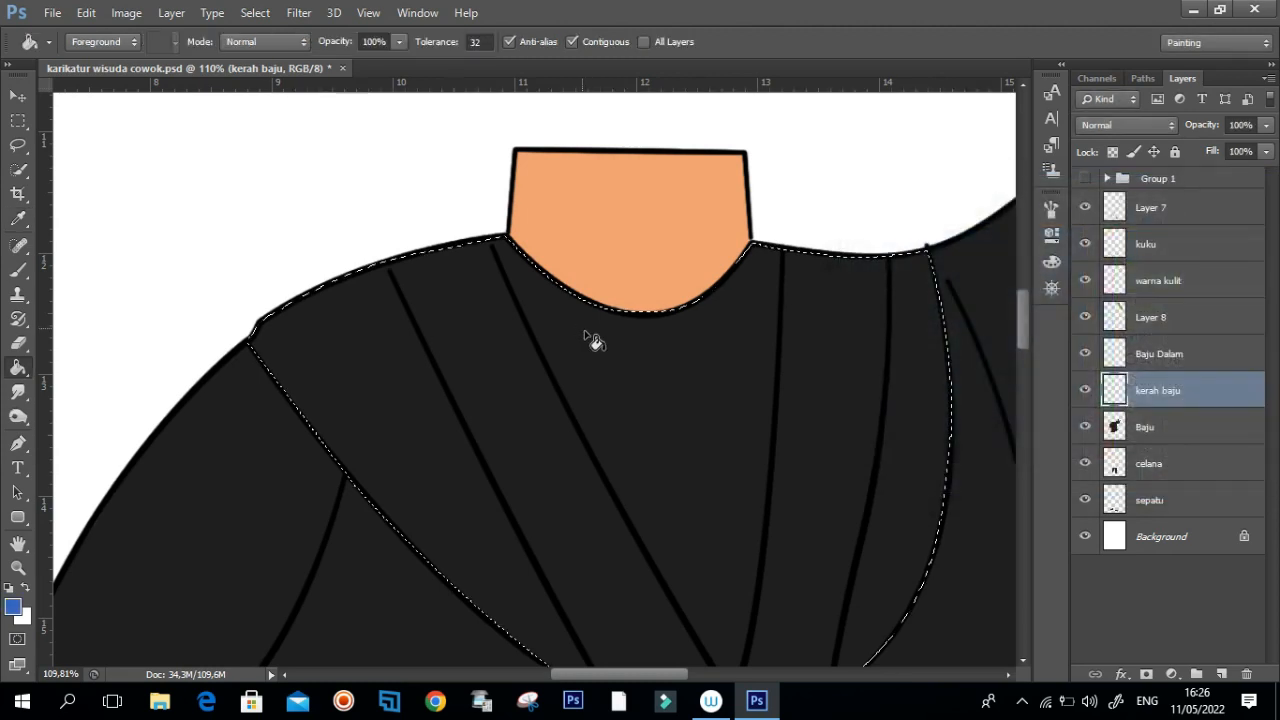
pyautogui.click(642, 345)
pyautogui.hotkey('ctrl', 'd')
pyautogui.moveTo(674, 340); pyautogui.dragTo(634, 253)
pyautogui.moveTo(689, 300); pyautogui.dragTo(661, 363)
pyautogui.moveTo(713, 448); pyautogui.dragTo(706, 420)
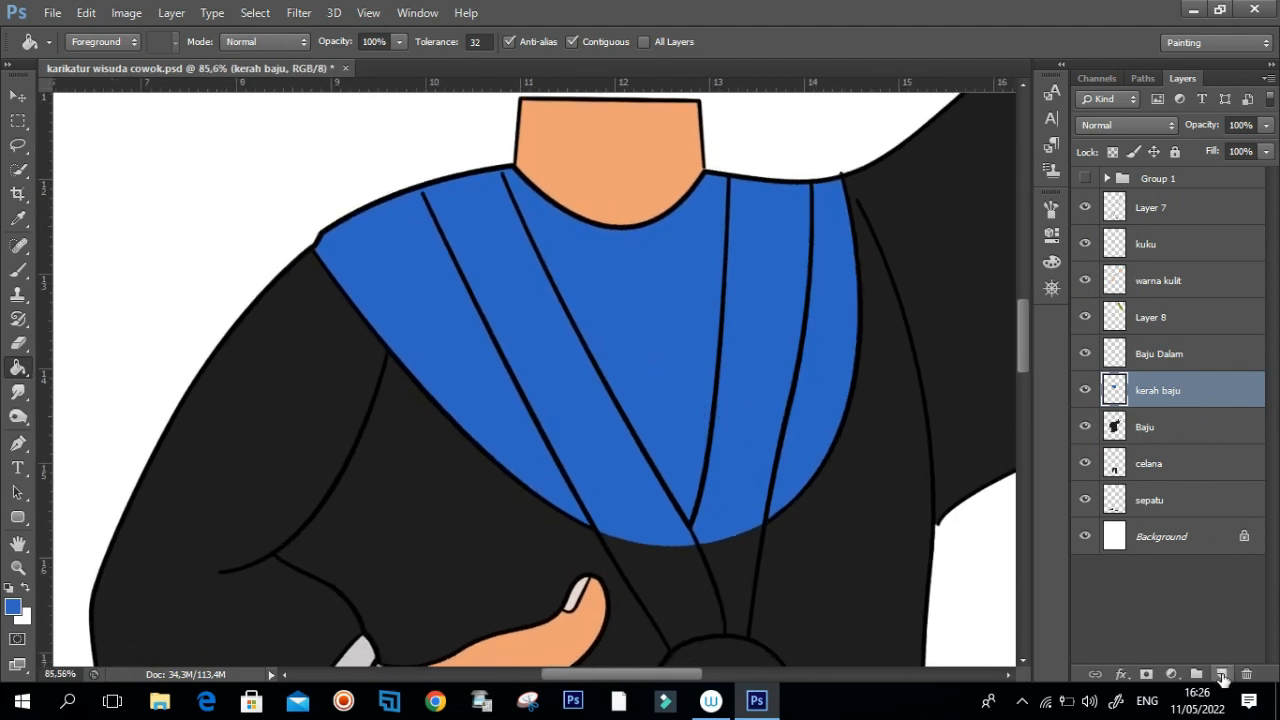
pyautogui.click(1221, 675)
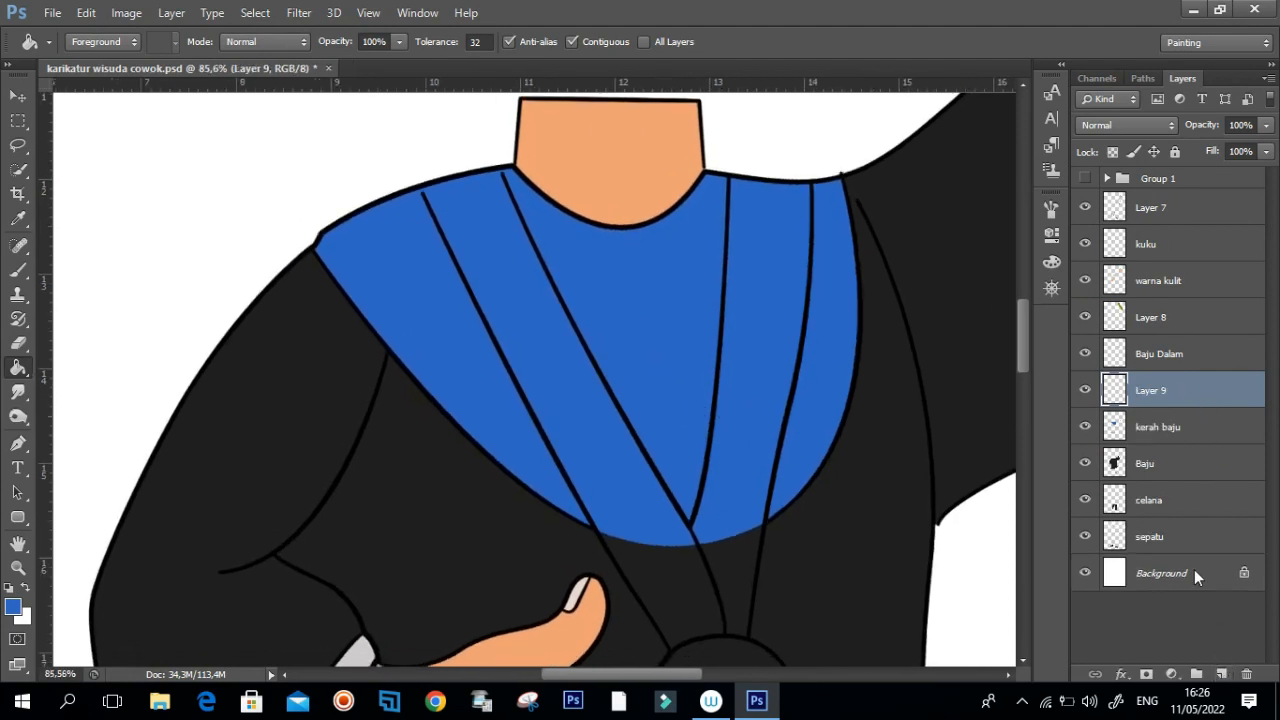
pyautogui.keyDown('alt'); pyautogui.click(1077, 409); pyautogui.keyUp('alt')
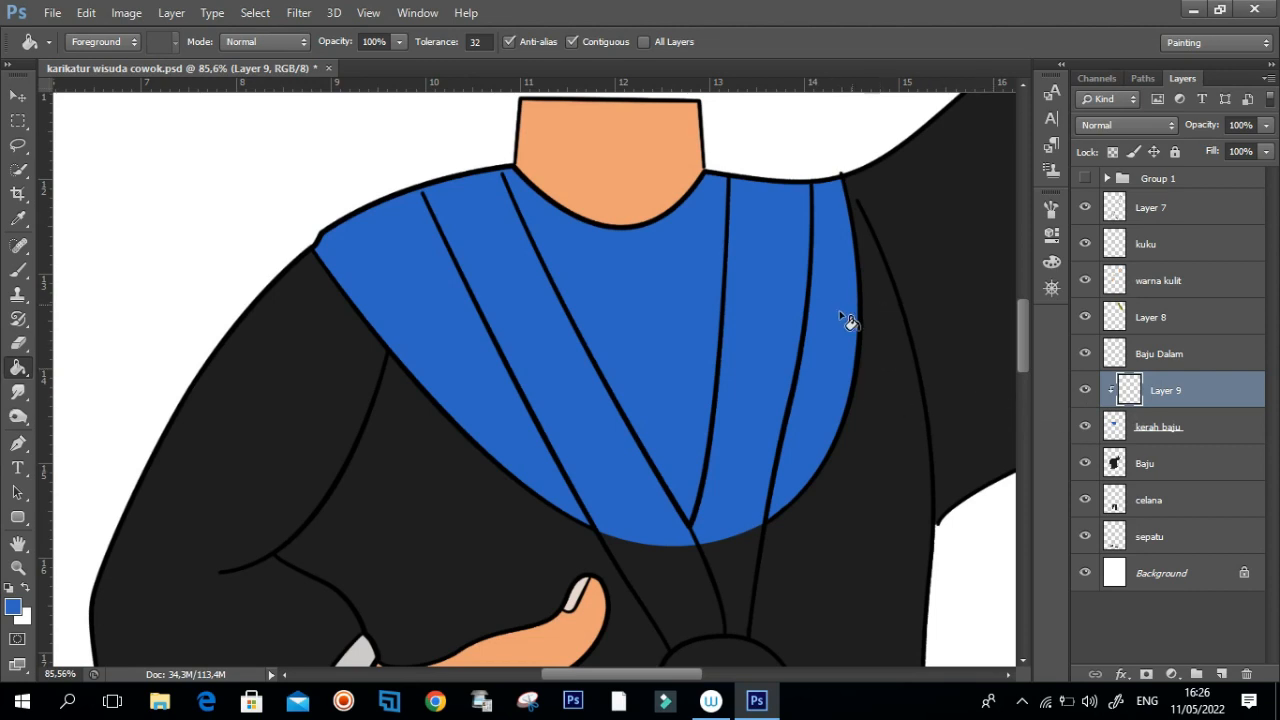
pyautogui.press('p')
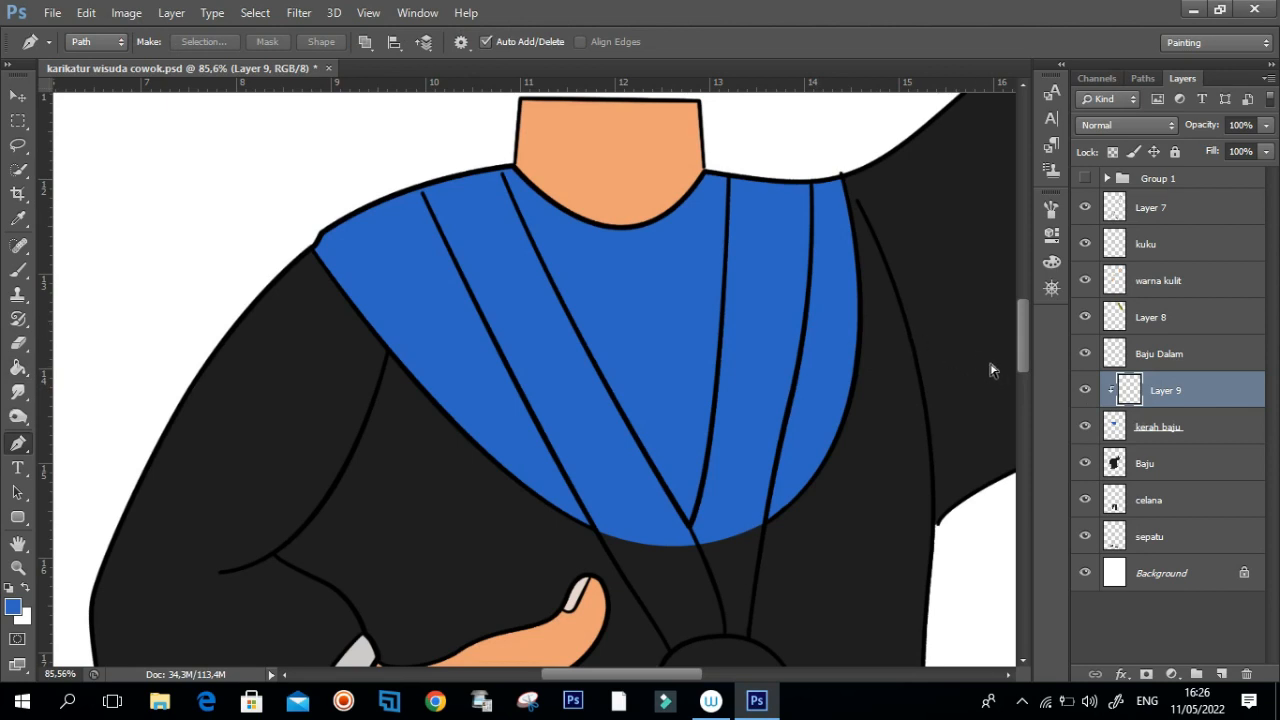
pyautogui.press('Delete')
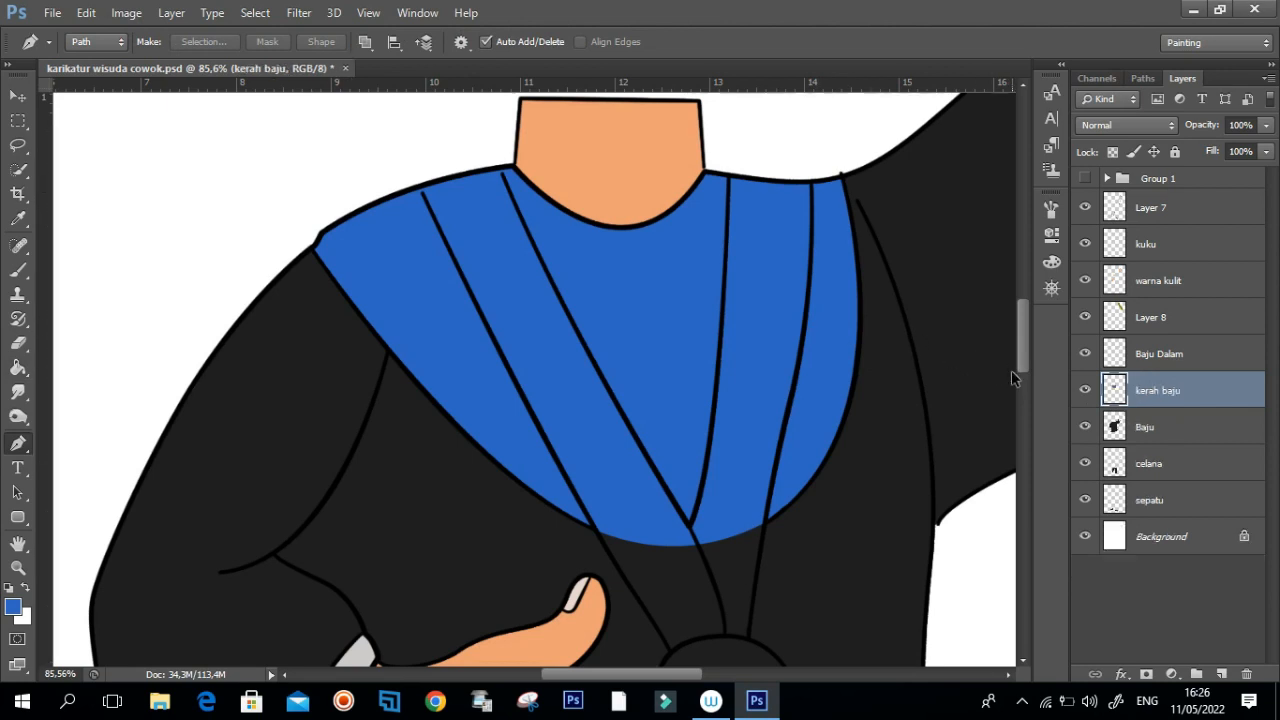
# Step: Duplicate the kerah baju layer and load the copy's shape as a selection with the Paint Bucket tool active
pyautogui.press('v')
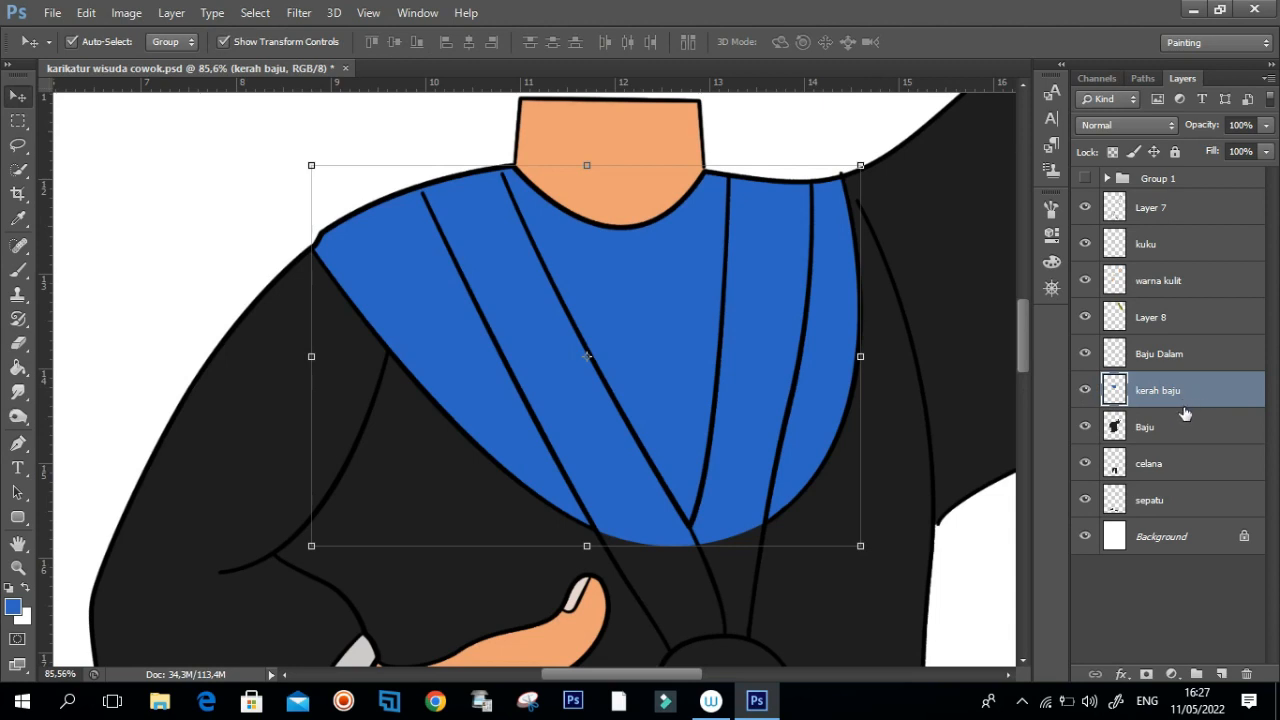
pyautogui.hotkey('ctrl', 'j')
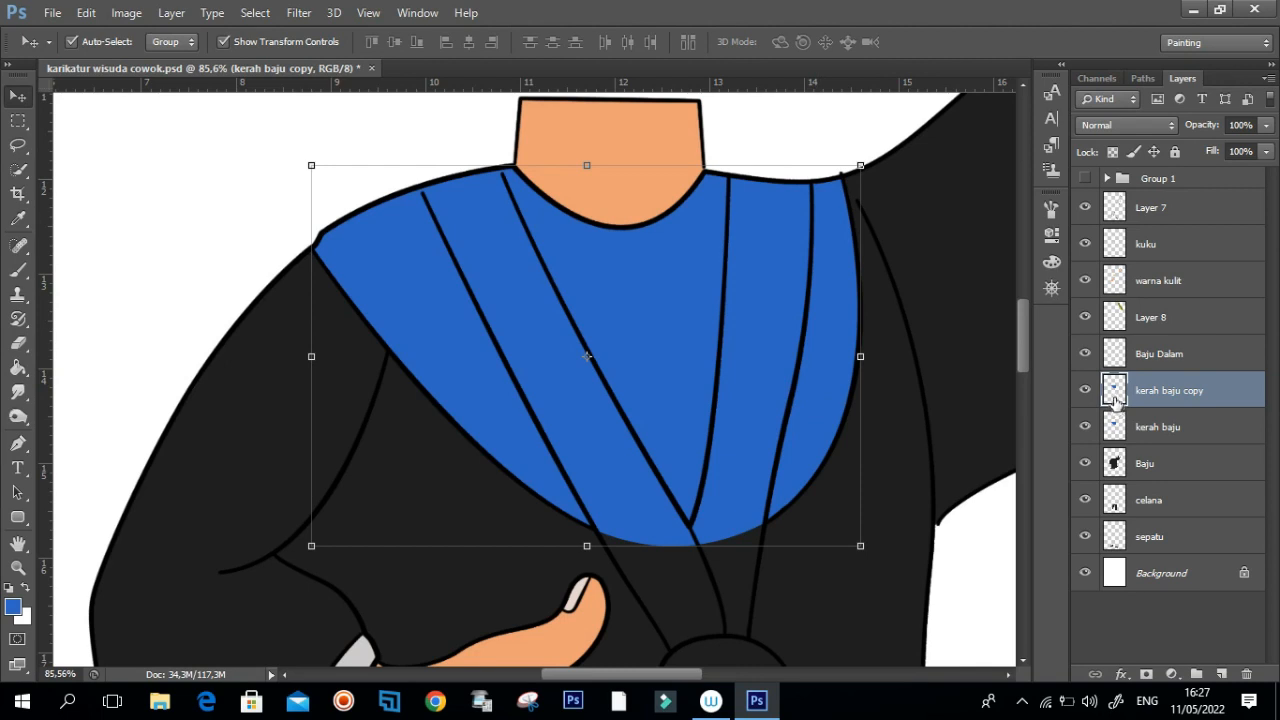
pyautogui.keyDown('ctrl'); pyautogui.click(1113, 392); pyautogui.keyUp('ctrl')
pyautogui.press('g')
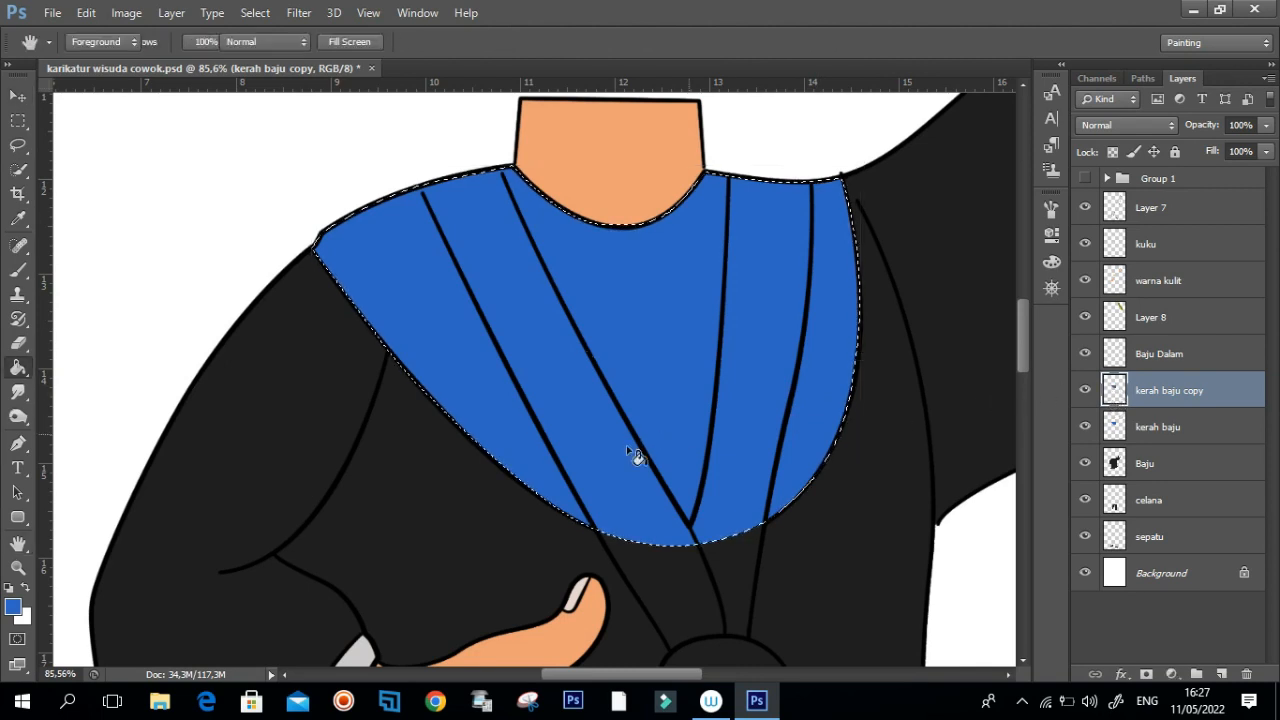
# Step: Set the foreground color to yellow #def13f, fill the selected collar copy, and clear the selection
pyautogui.click(13, 606)
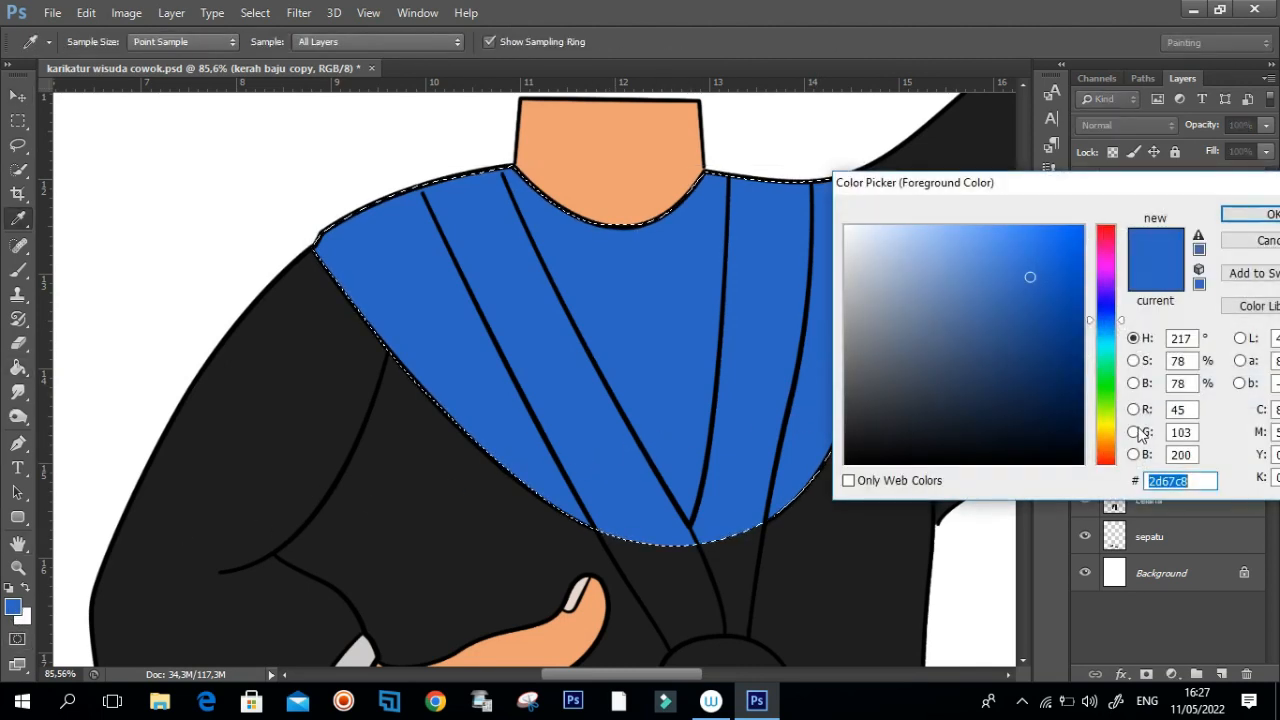
pyautogui.click(1104, 421)
pyautogui.moveTo(1020, 264)
pyautogui.mouseDown()
pyautogui.moveTo(1038, 237)
pyautogui.moveTo(1021, 283)
pyautogui.mouseUp()
pyautogui.click(1020, 238)
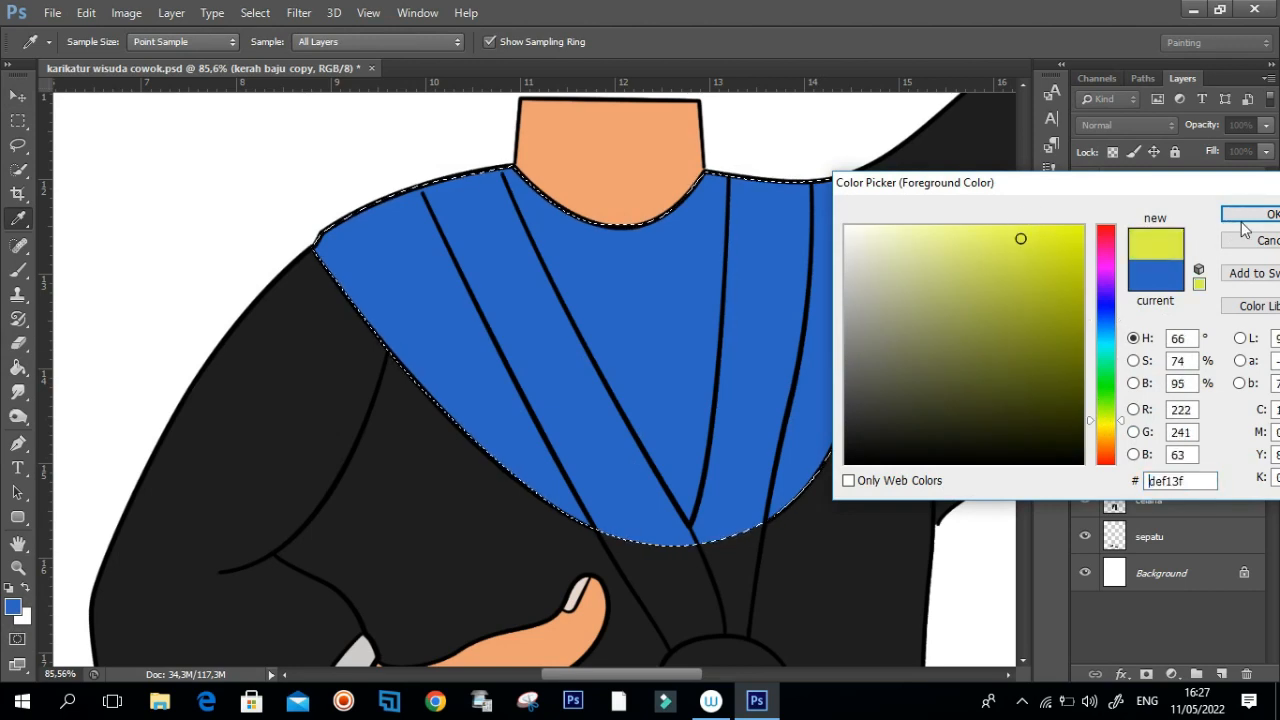
pyautogui.press('Return')
pyautogui.press('g')
pyautogui.click(780, 327)
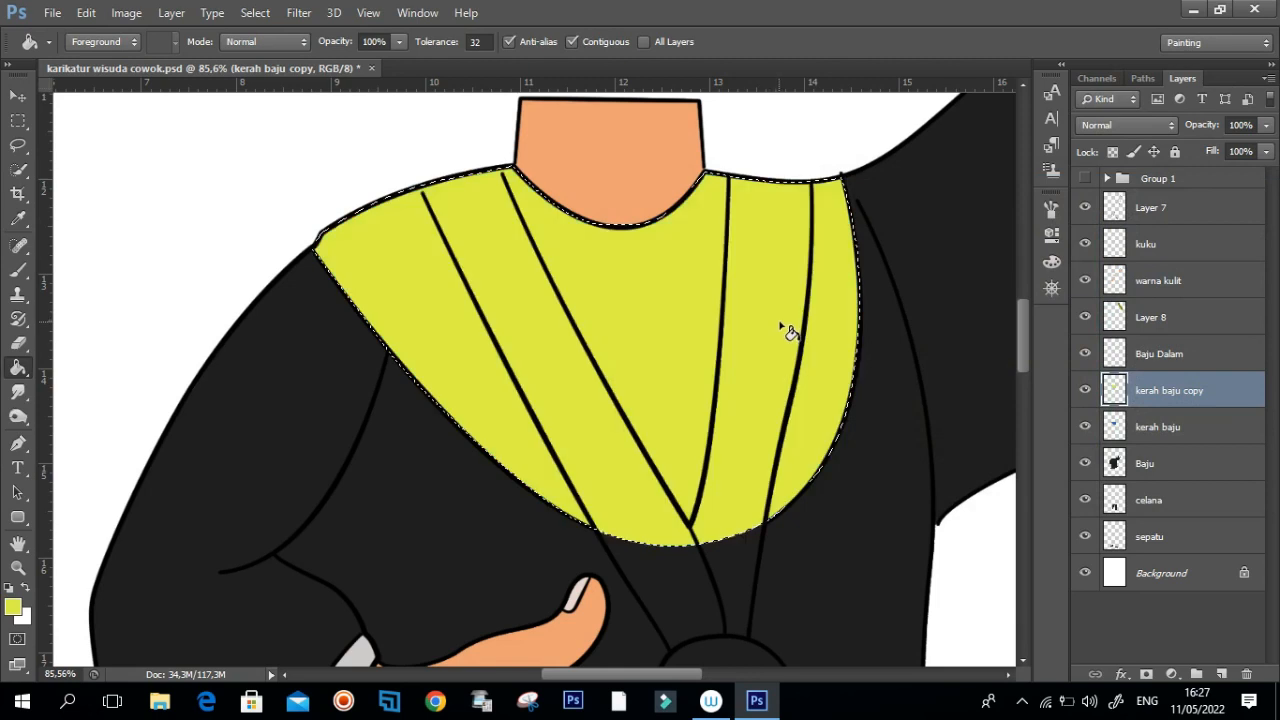
pyautogui.hotkey('ctrl', 'd')
# Step: Move the yellow collar copy slightly up and left so a blue border shows along the collar's lower edge
pyautogui.press('v')
pyautogui.moveTo(753, 384); pyautogui.dragTo(757, 358)
pyautogui.moveTo(772, 280); pyautogui.dragTo(773, 290)
# Step: Warp the yellow collar copy's edge beside the raised arm inward to widen the blue border there
pyautogui.click(871, 155)
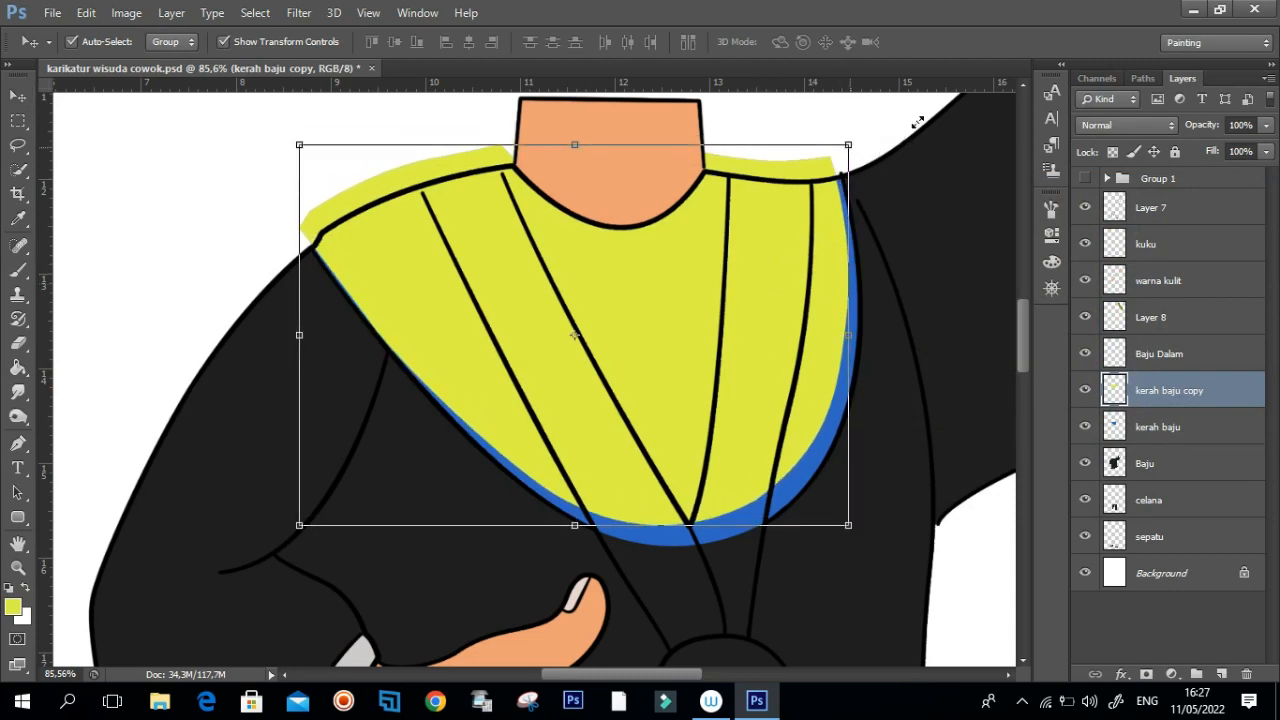
pyautogui.click(887, 42)
pyautogui.moveTo(848, 146); pyautogui.dragTo(824, 137)
pyautogui.moveTo(847, 275); pyautogui.dragTo(845, 281)
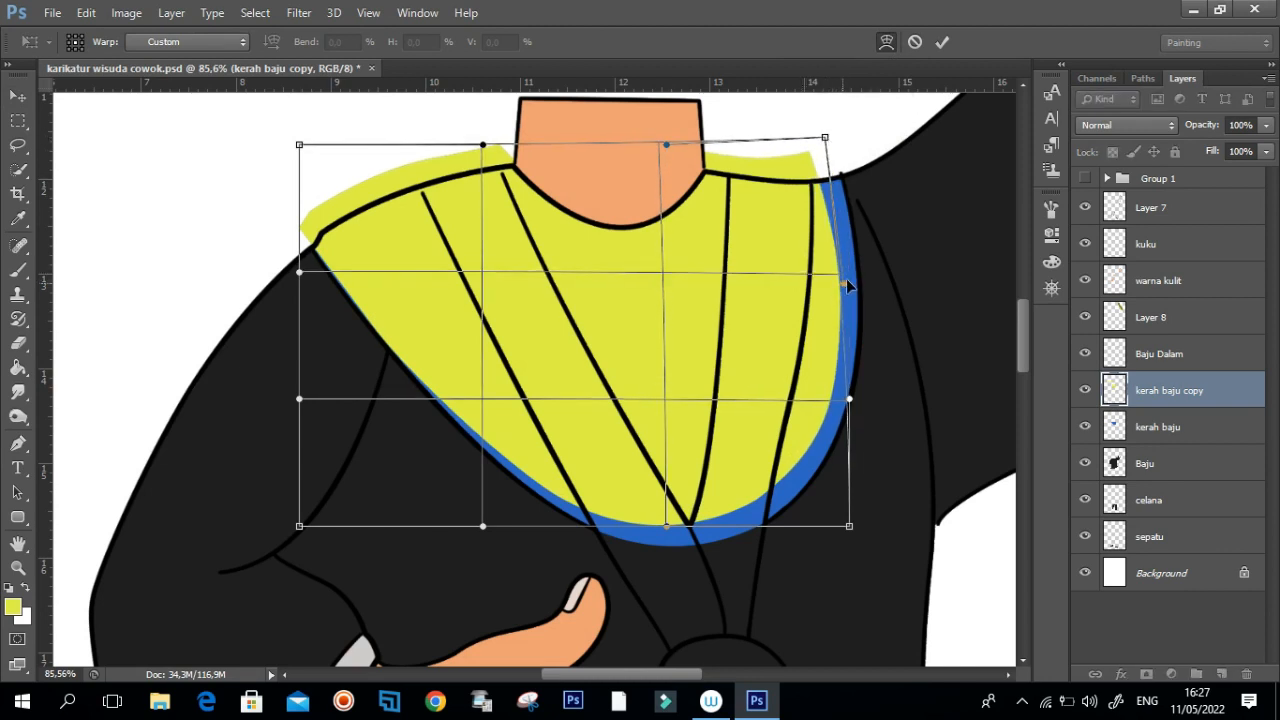
pyautogui.moveTo(848, 401)
pyautogui.mouseDown()
pyautogui.moveTo(834, 399)
pyautogui.moveTo(845, 397)
pyautogui.mouseUp()
# Step: Bend the yellow copy's edge beside the lowered arm inward, refine the remaining curves, and apply the warp
pyautogui.moveTo(302, 272); pyautogui.dragTo(342, 223)
pyautogui.moveTo(491, 440); pyautogui.dragTo(509, 440)
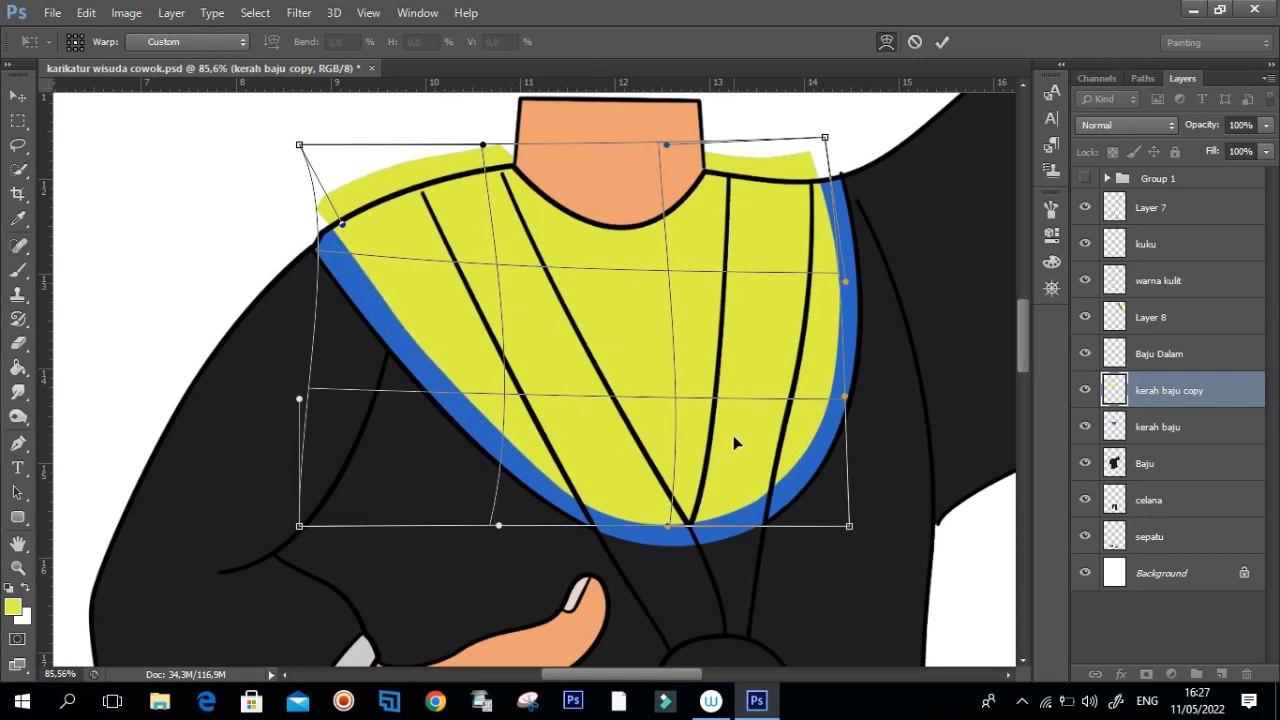
pyautogui.moveTo(669, 525); pyautogui.dragTo(676, 519)
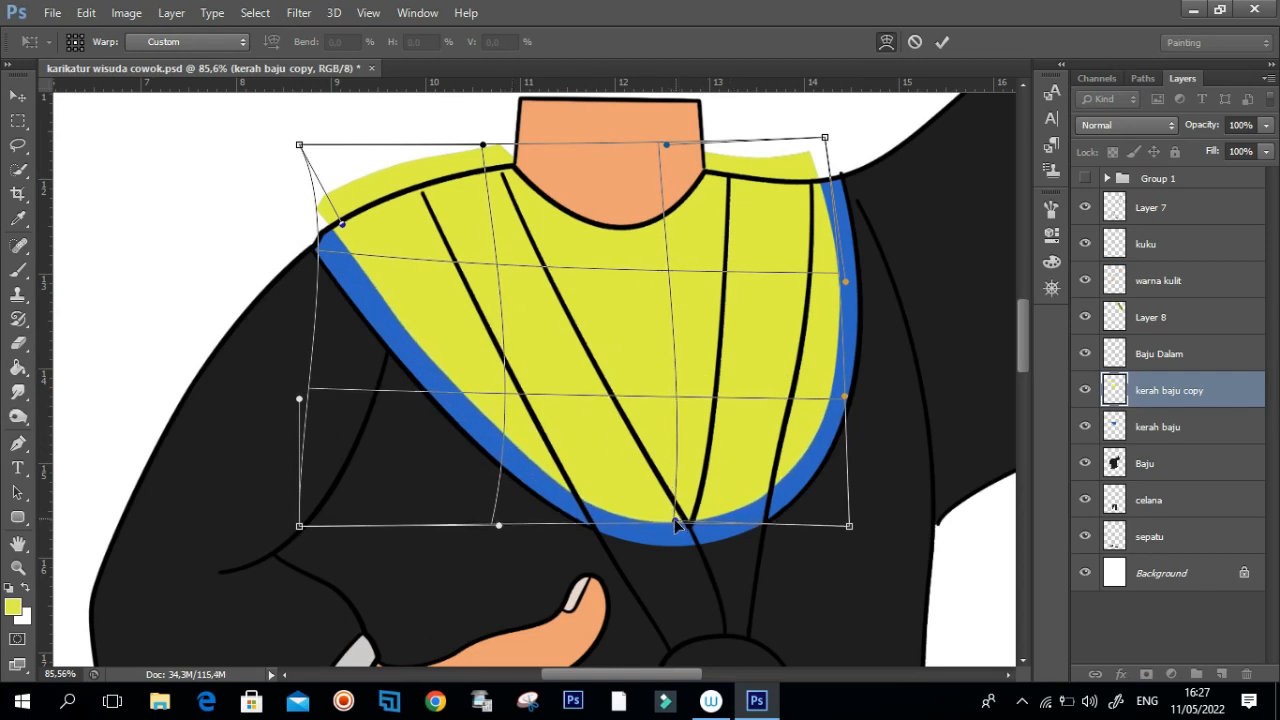
pyautogui.moveTo(845, 398); pyautogui.dragTo(836, 400)
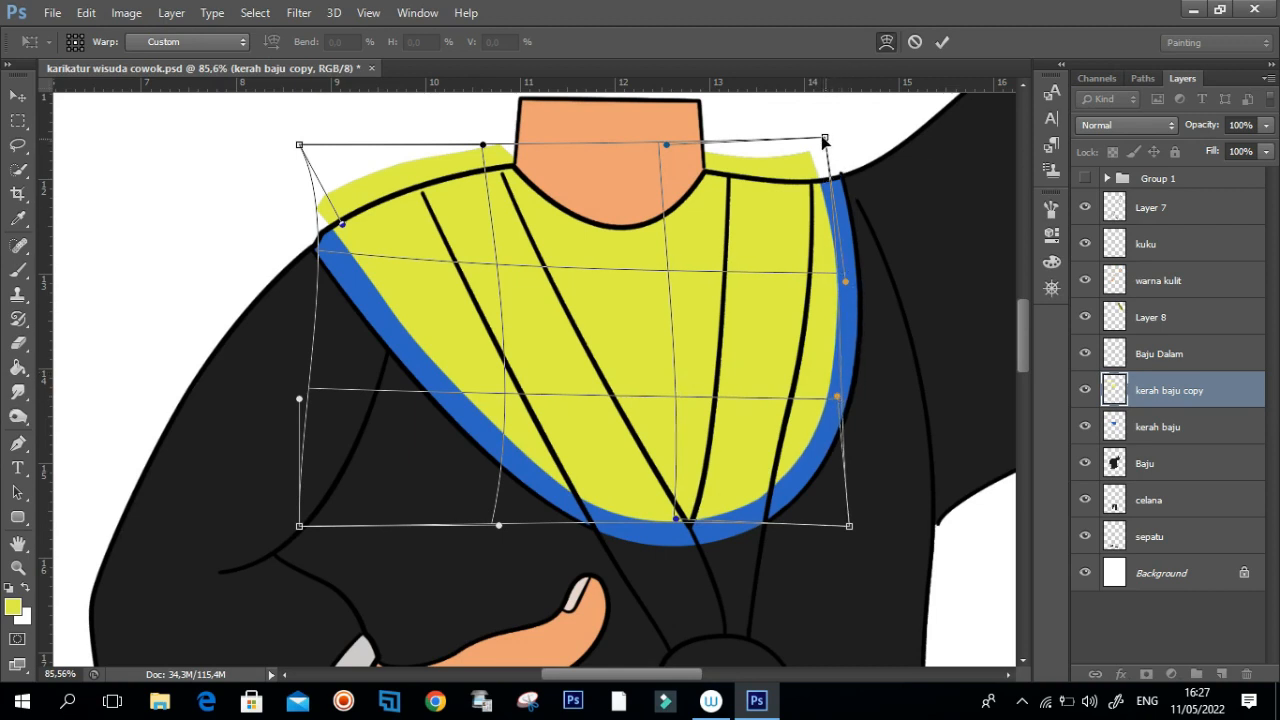
pyautogui.moveTo(845, 283); pyautogui.dragTo(850, 287)
pyautogui.moveTo(836, 397); pyautogui.dragTo(836, 402)
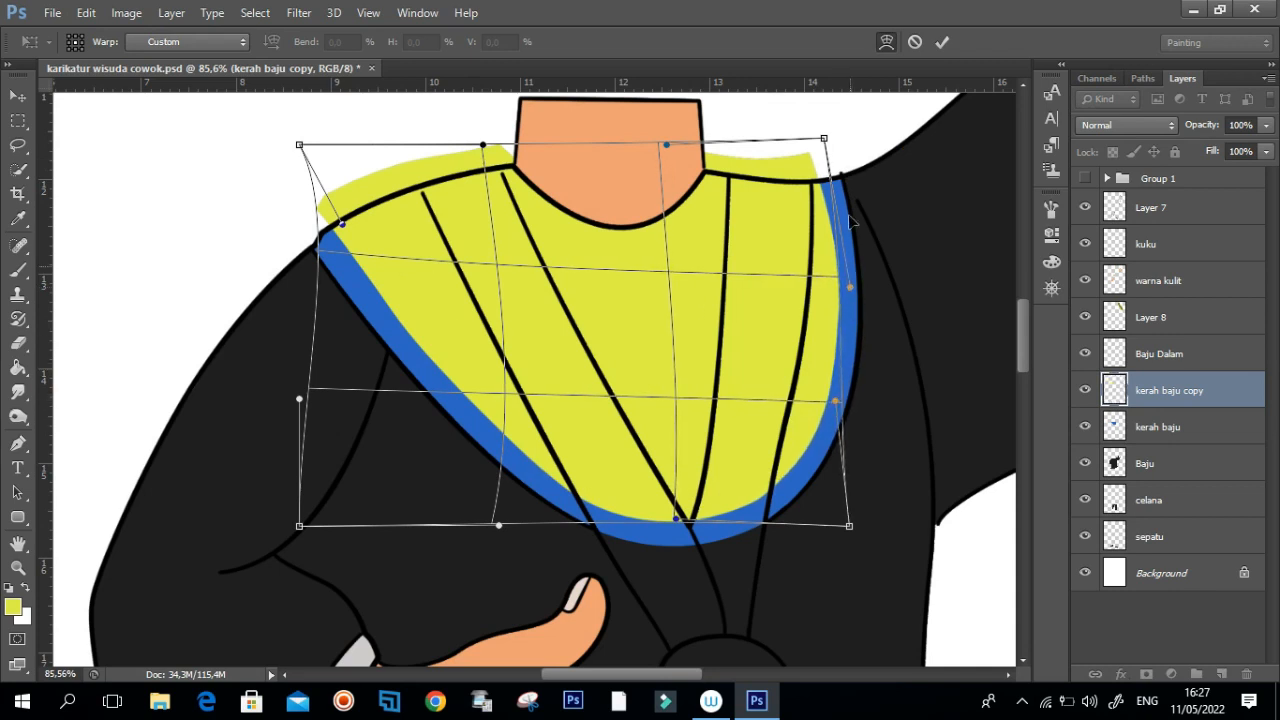
pyautogui.click(942, 41)
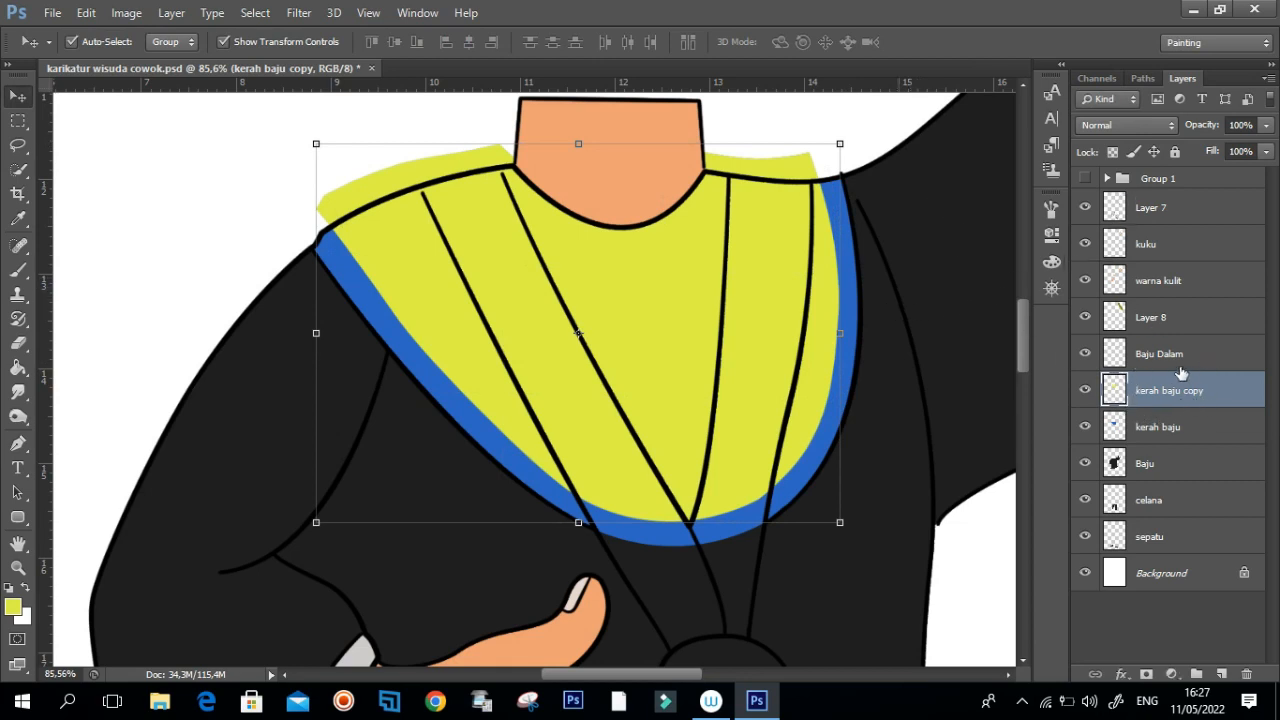
# Step: Clip the kerah baju copy layer to the kerah baju layer below it
pyautogui.press('p')
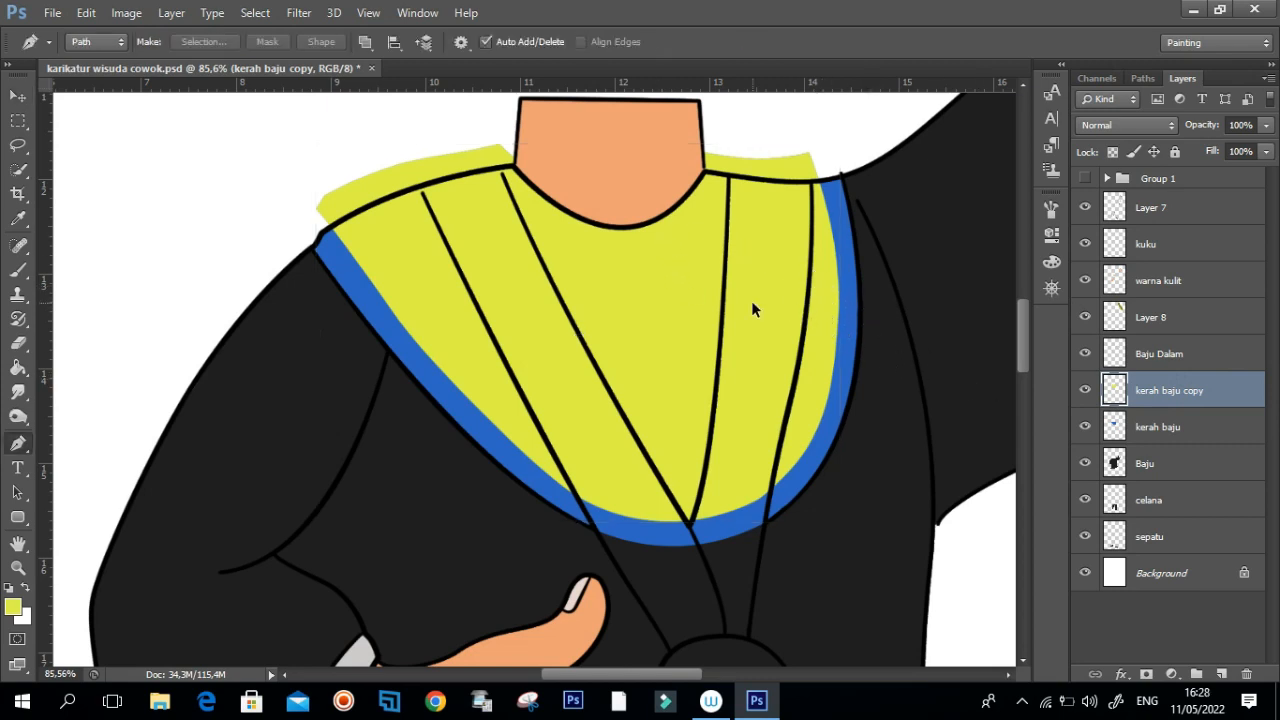
pyautogui.hotkey('ctrl', 'alt', 'g')
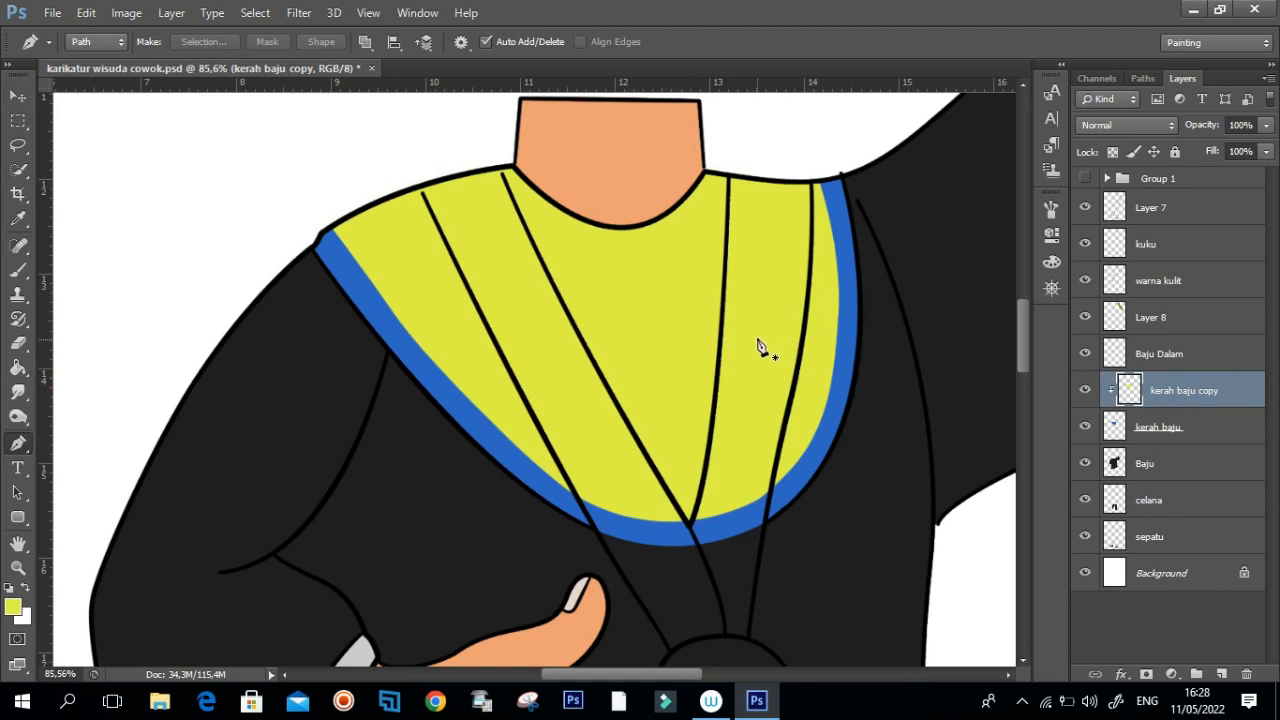
pyautogui.scroll(-2, 592, 322)
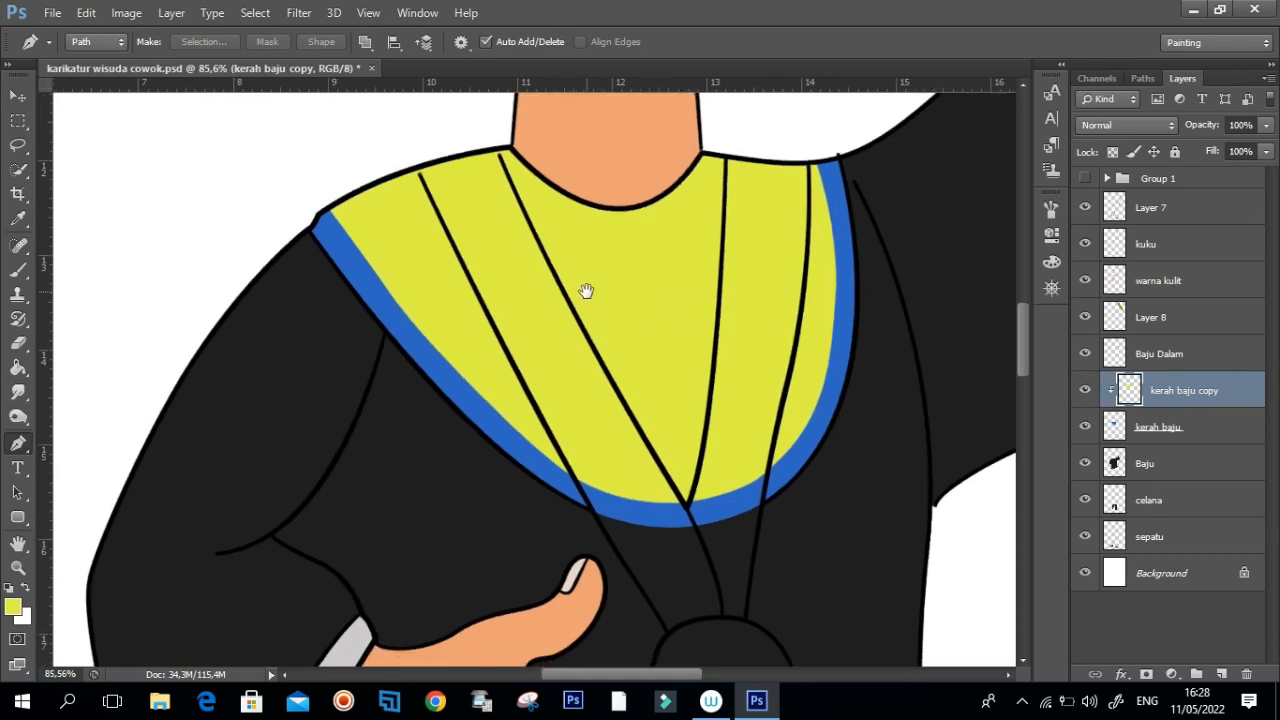
pyautogui.scroll(-2, 700, 297)
pyautogui.moveTo(632, 311); pyautogui.dragTo(607, 285)
pyautogui.press('v')
pyautogui.scroll(2, 690, 295)
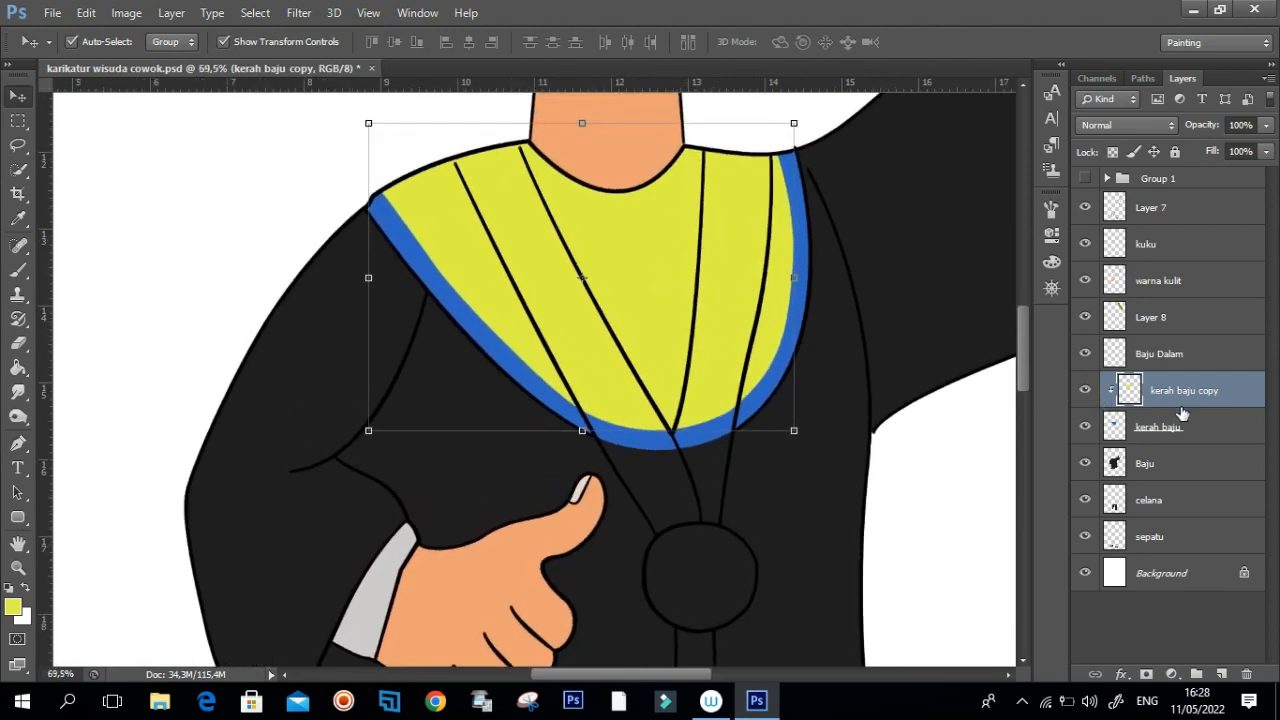
pyautogui.scroll(-3, 655, 358)
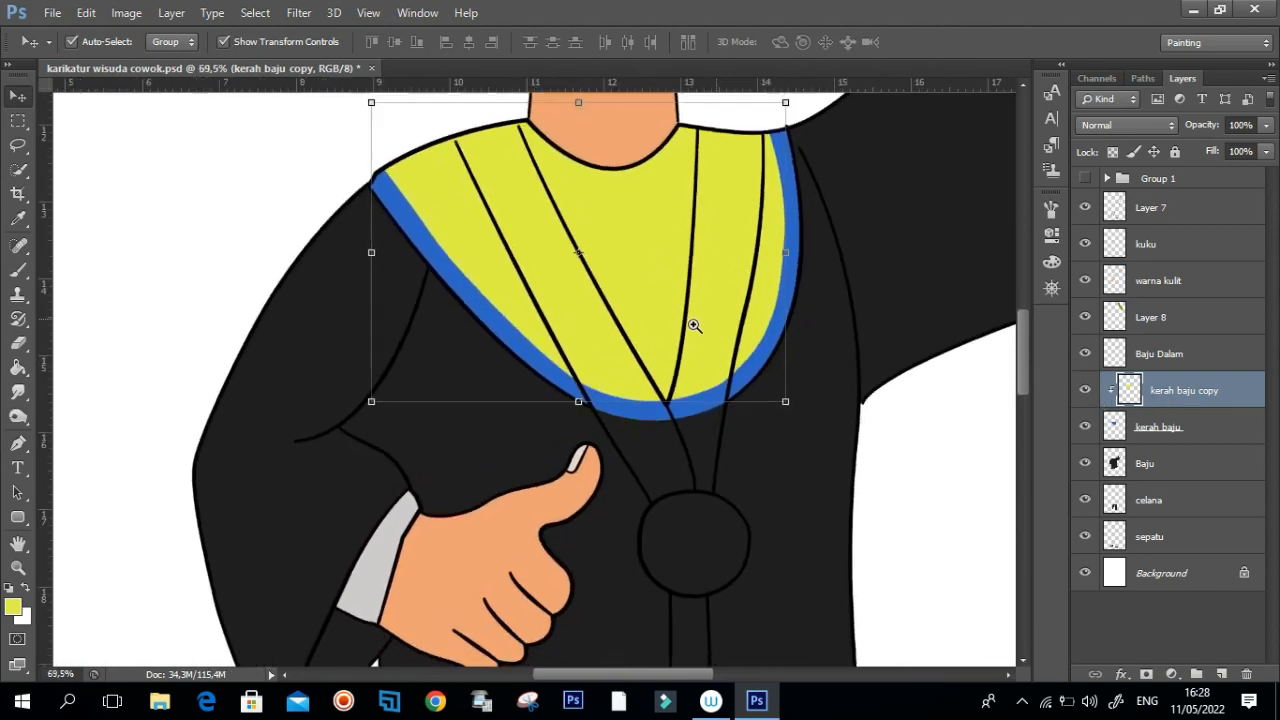
pyautogui.moveTo(646, 269); pyautogui.dragTo(683, 280)
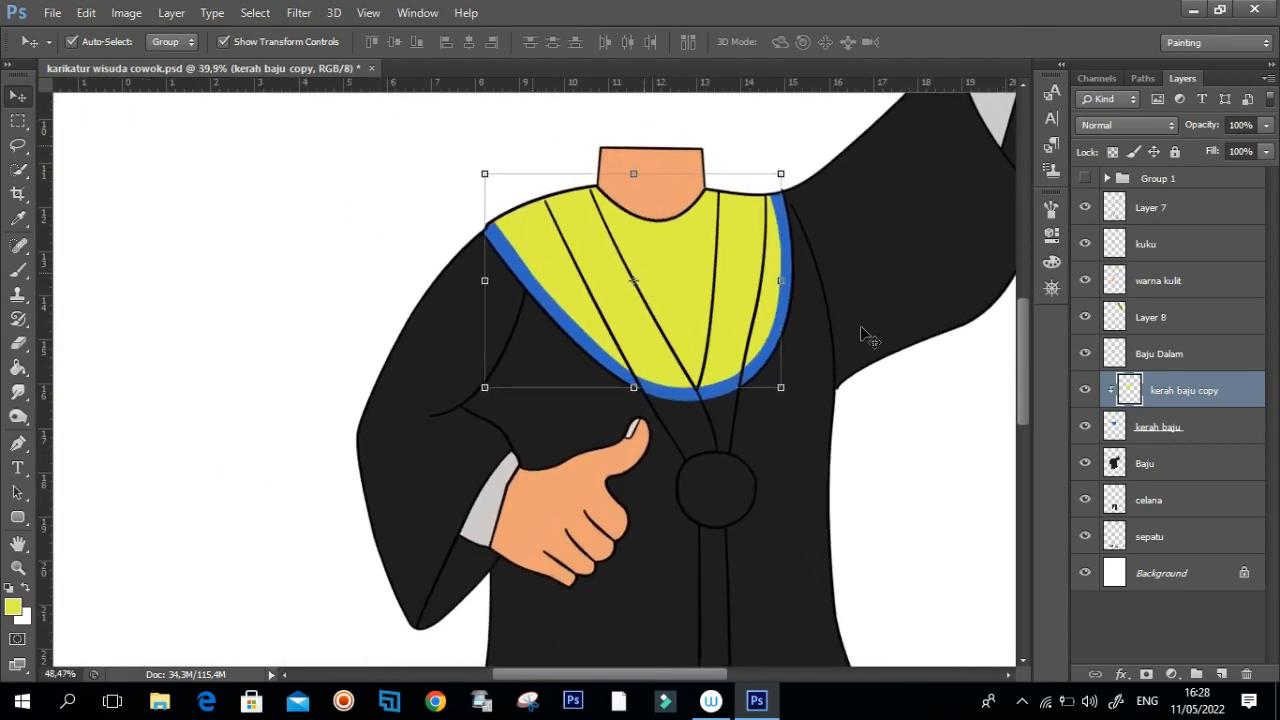
# Step: Add a new layer above the kerah baju copy layer and name it mendali
pyautogui.click(1219, 673)
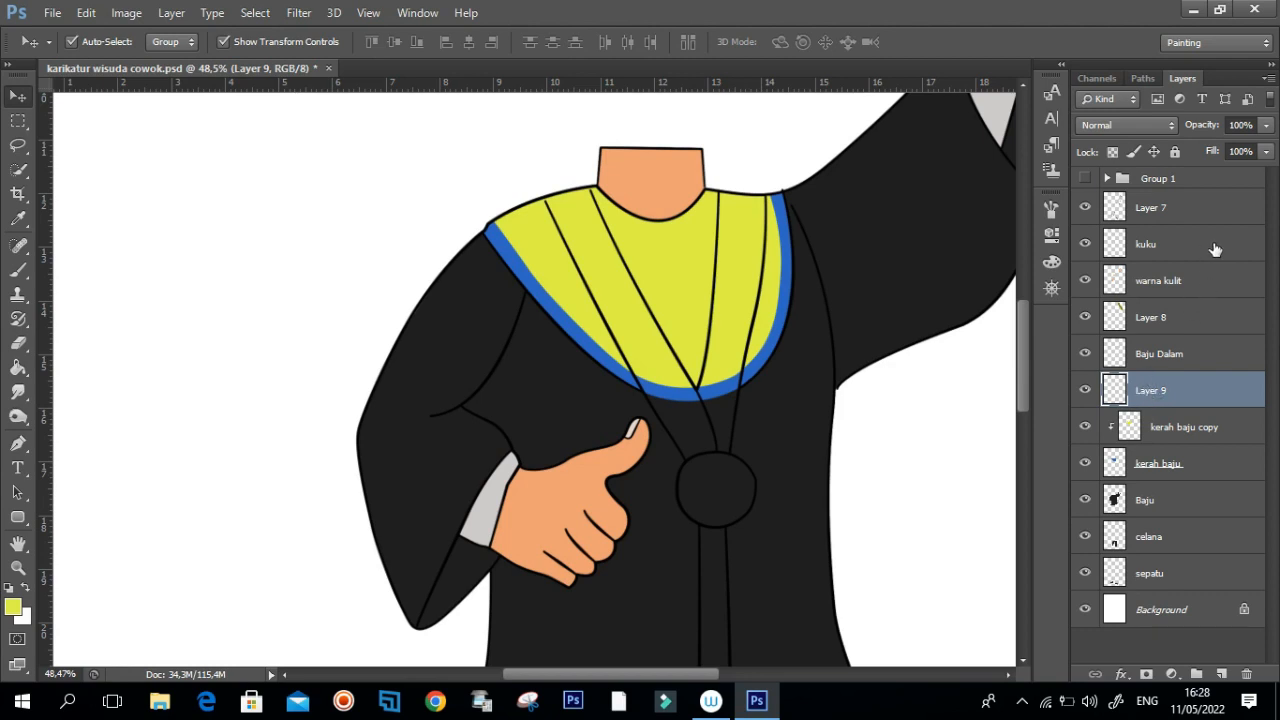
pyautogui.doubleClick(1148, 392)
pyautogui.write('m')
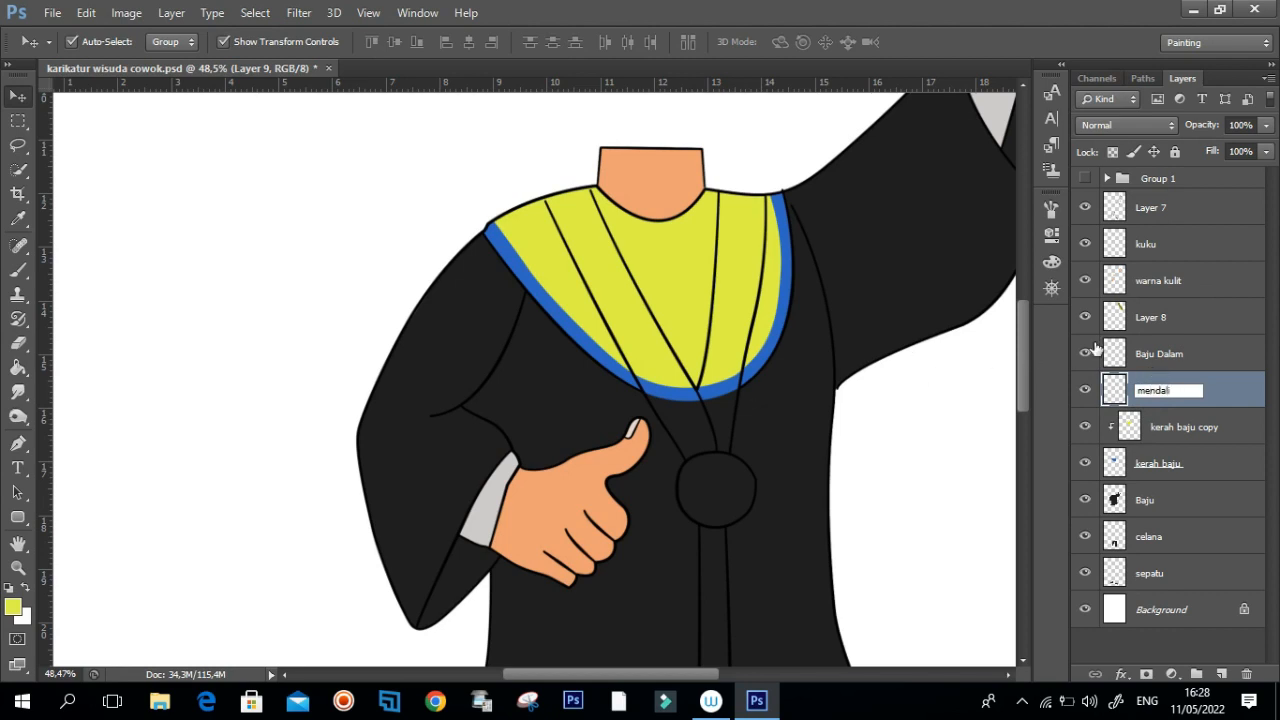
pyautogui.write('endali')
pyautogui.press('Return')
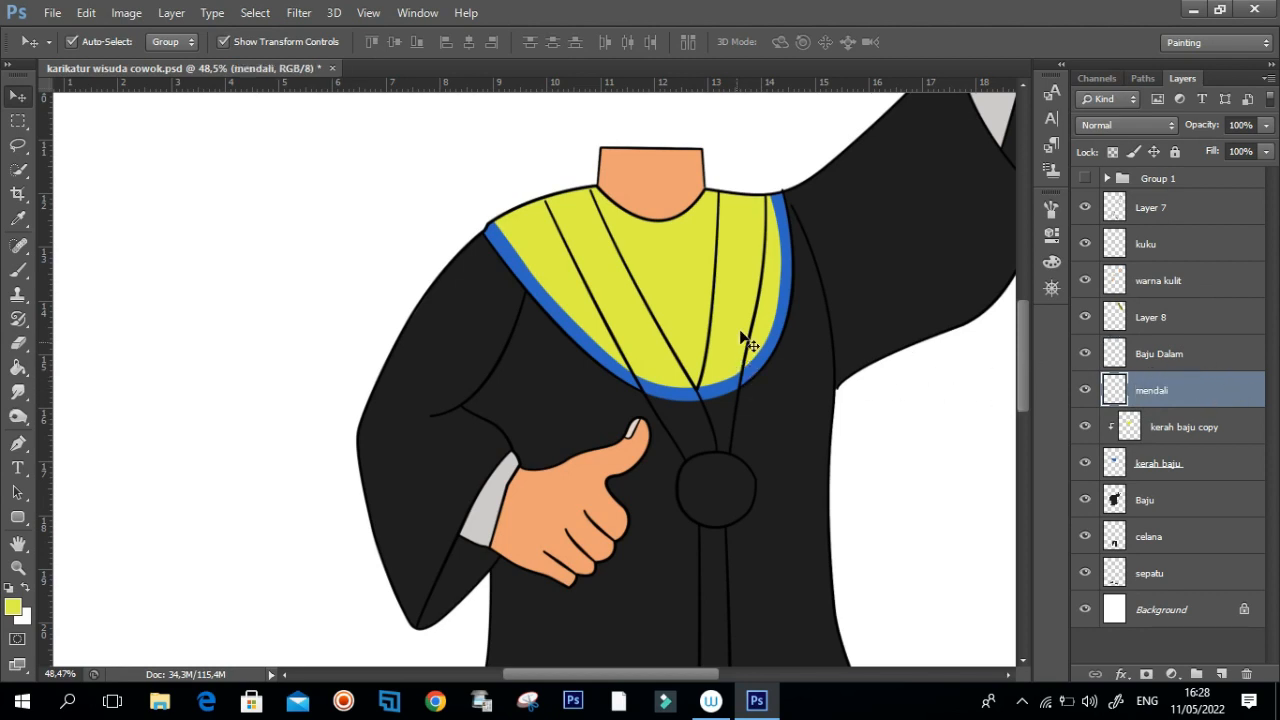
# Step: Trace the outer edge of the ribbon strap beside the lowered arm with the Pen tool, from the shoulder down to the medal
pyautogui.press('p')
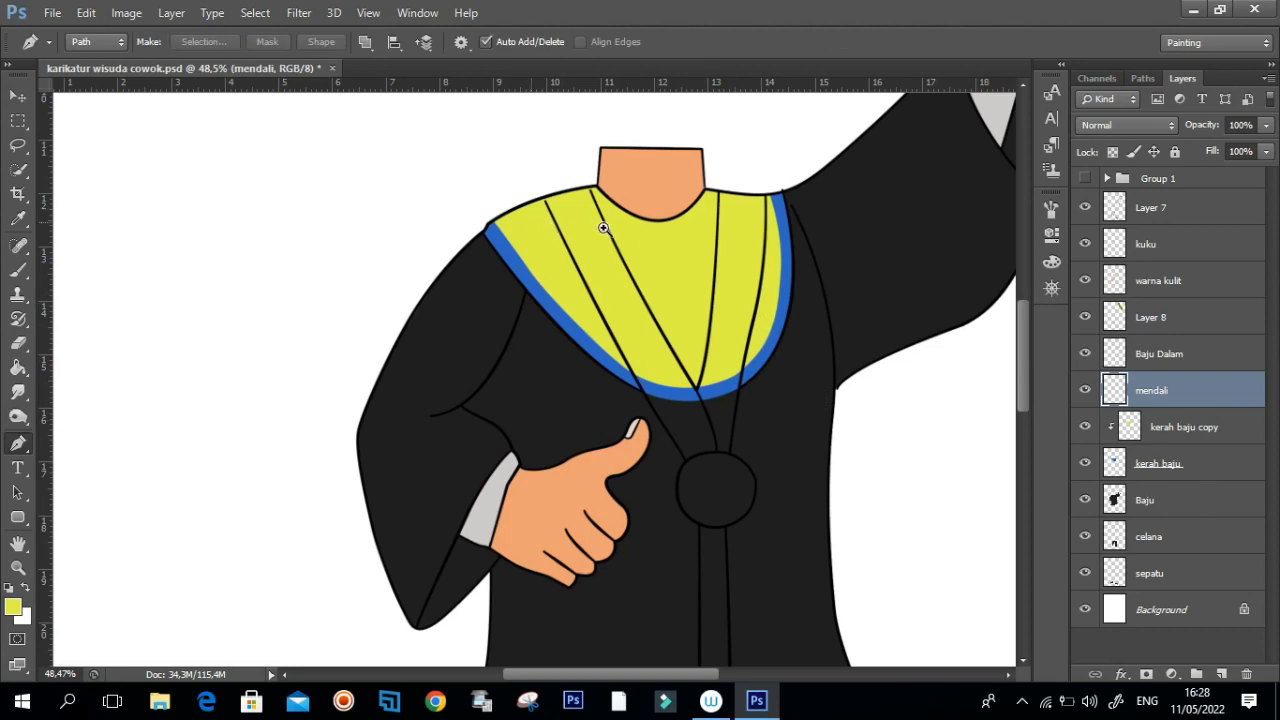
pyautogui.moveTo(603, 228); pyautogui.dragTo(671, 231)
pyautogui.click(532, 153)
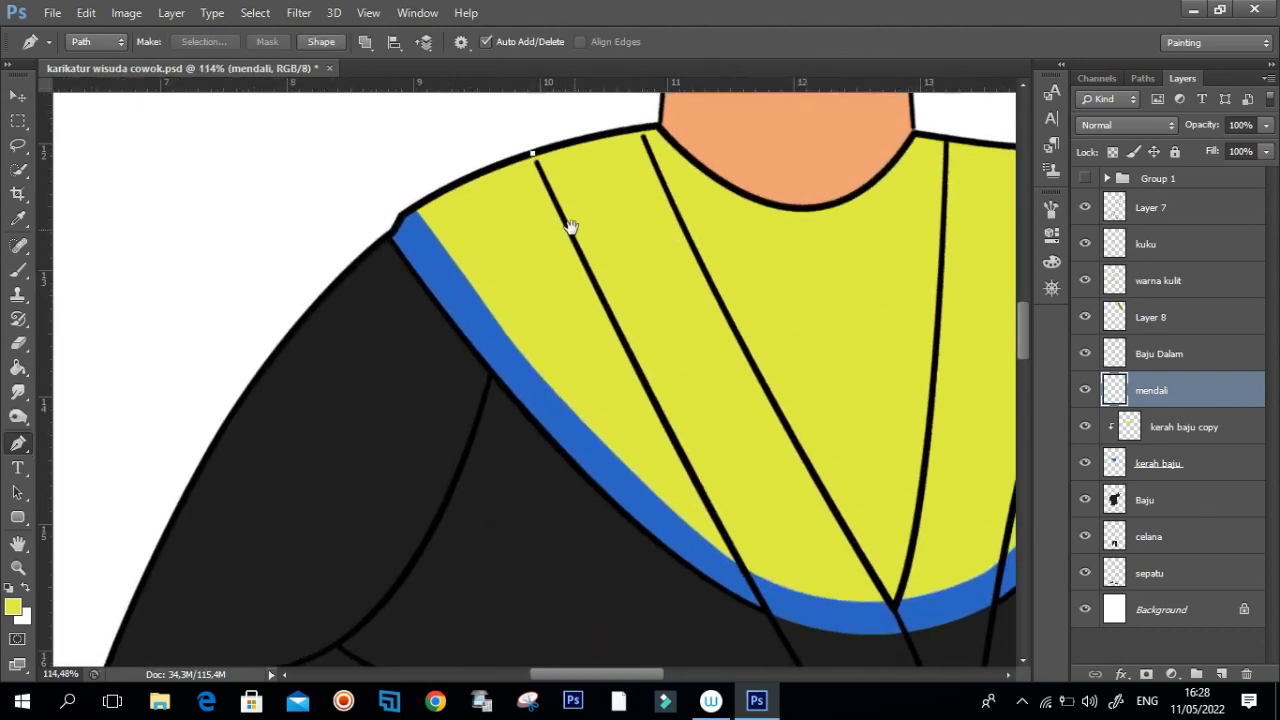
pyautogui.moveTo(570, 227); pyautogui.dragTo(471, 109)
pyautogui.moveTo(574, 286); pyautogui.dragTo(512, 243)
pyautogui.moveTo(597, 427); pyautogui.dragTo(641, 491)
pyautogui.moveTo(580, 351); pyautogui.dragTo(480, 225)
pyautogui.click(580, 430)
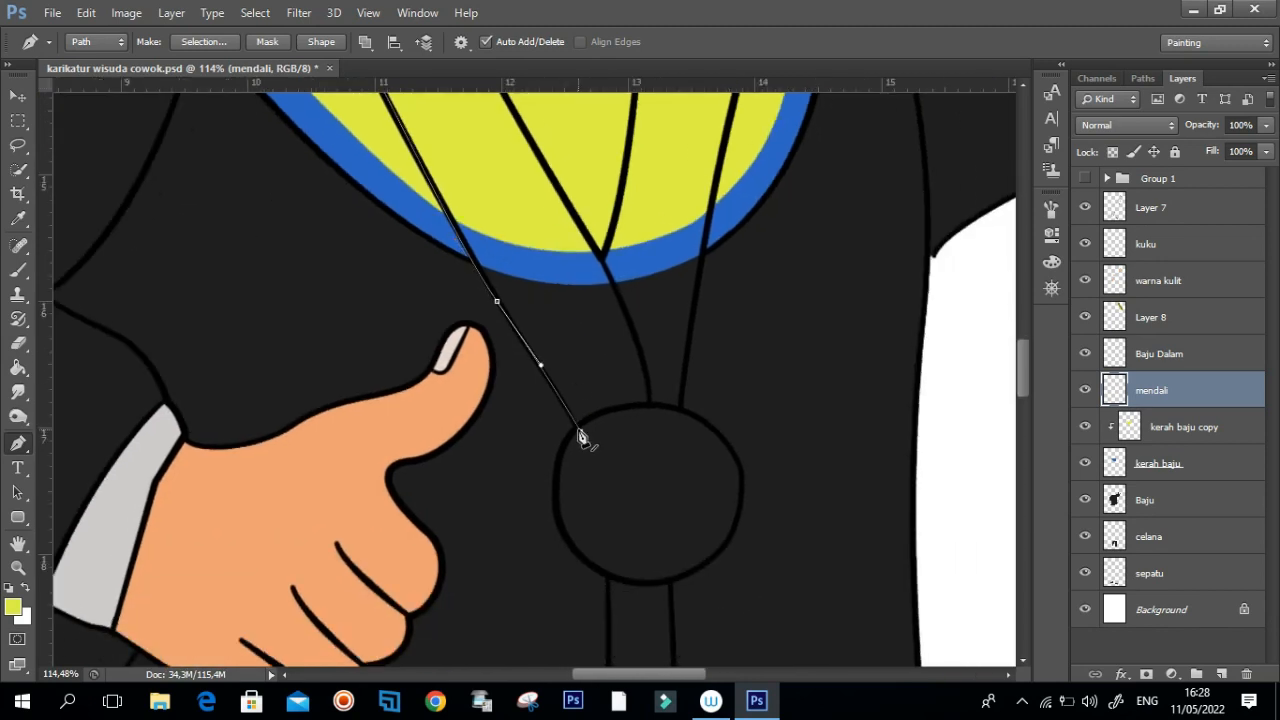
pyautogui.hotkey('ctrl', 'z')
pyautogui.click(580, 428)
pyautogui.hotkey('ctrl', 'z')
pyautogui.click(577, 427)
# Step: Continue the path around the round medal and up the outer edge of the strap beside the raised arm to the shoulder
pyautogui.moveTo(570, 399); pyautogui.dragTo(563, 343)
pyautogui.moveTo(604, 521); pyautogui.dragTo(668, 540)
pyautogui.moveTo(736, 438); pyautogui.dragTo(737, 393)
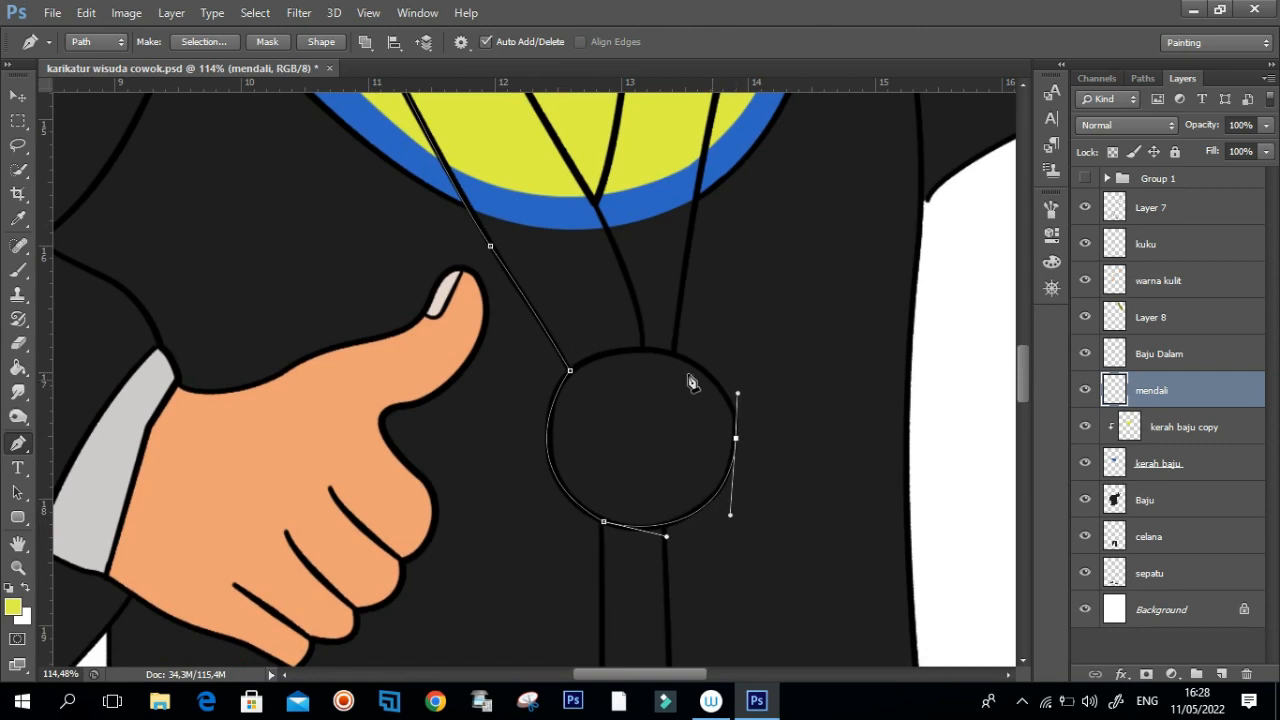
pyautogui.moveTo(674, 354); pyautogui.dragTo(688, 287)
pyautogui.scroll(5, 727, 315)
pyautogui.scroll(5, 715, 330)
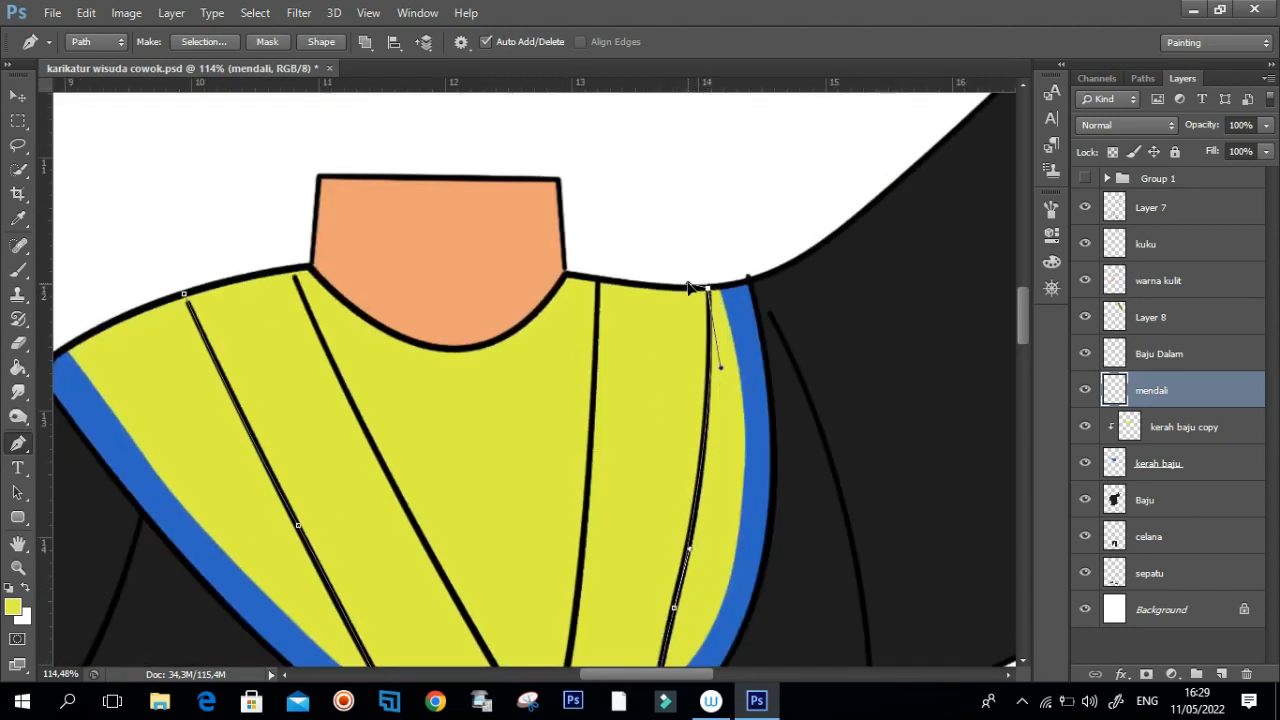
# Step: Extend the path along the shoulder to the strap's inner edge and curve it down toward the ribbon crossing
pyautogui.click(600, 280)
pyautogui.scroll(-3, 600, 340)
pyautogui.moveTo(591, 432); pyautogui.dragTo(586, 497)
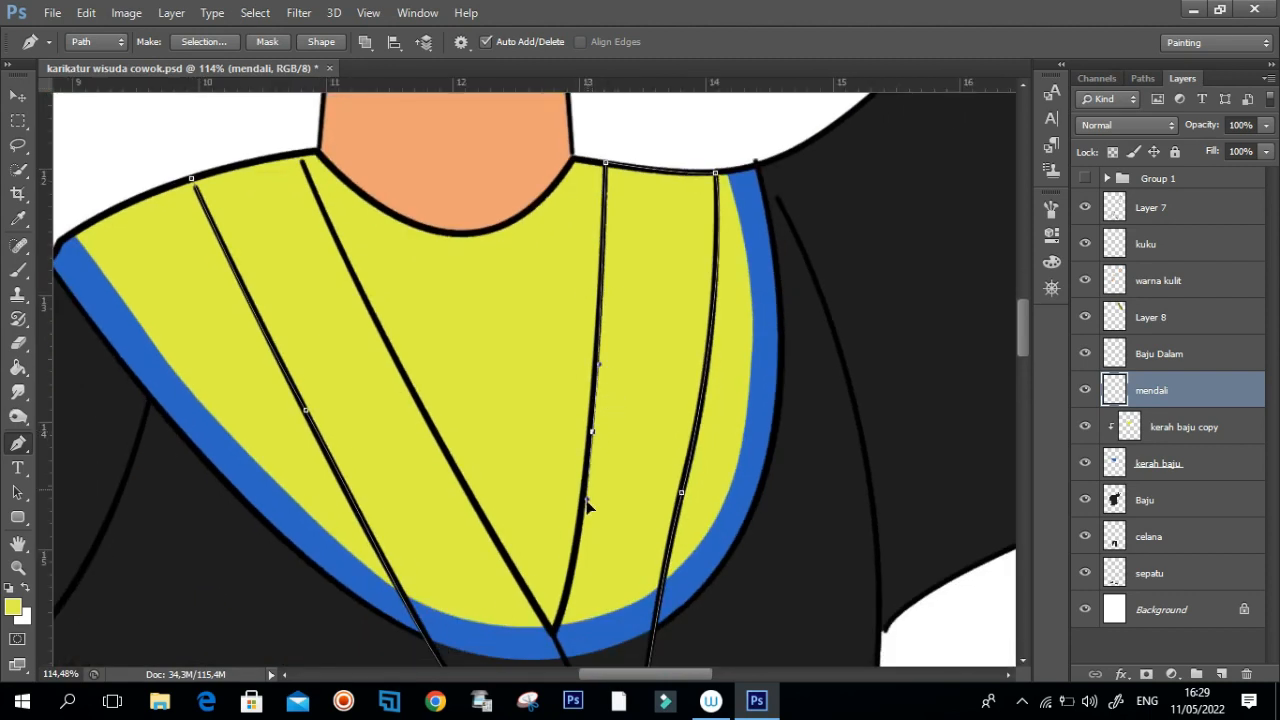
pyautogui.moveTo(593, 435)
pyautogui.mouseDown()
pyautogui.moveTo(580, 534)
pyautogui.moveTo(609, 369)
pyautogui.moveTo(674, 257)
pyautogui.mouseUp()
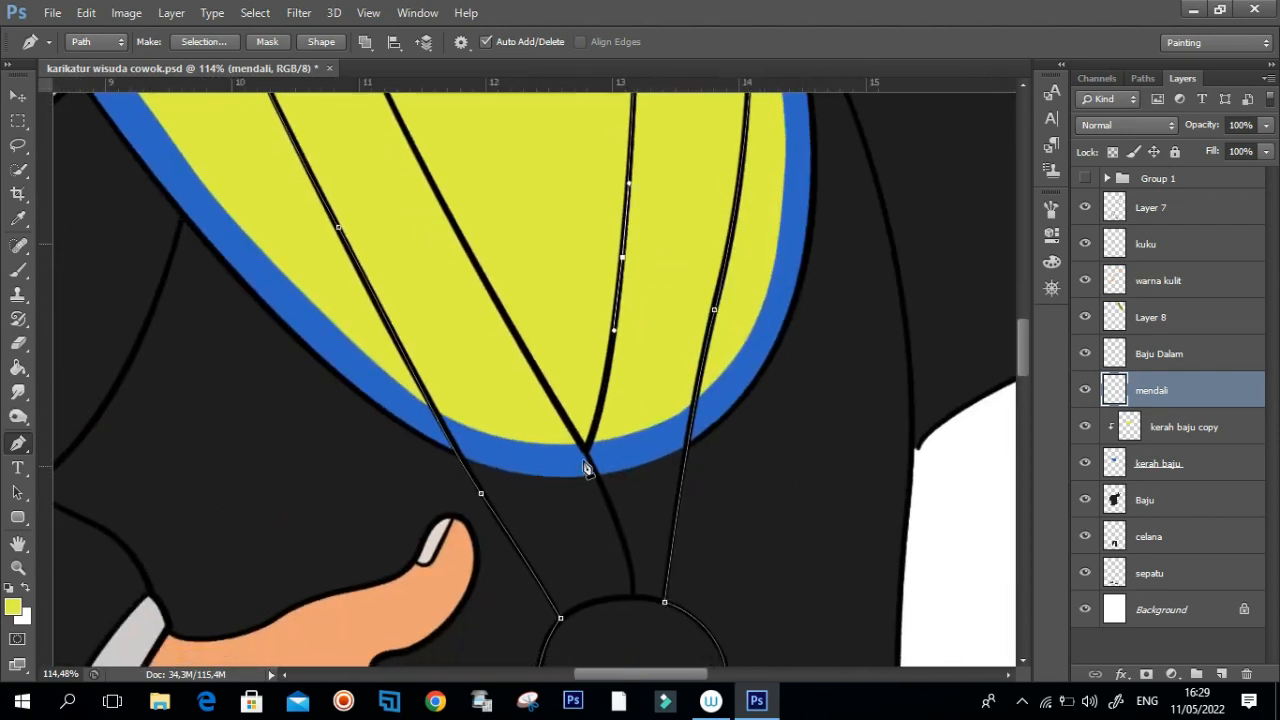
# Step: Trace from the ribbon crossing up the other strap's inner edge and close the path at the shoulder starting point
pyautogui.moveTo(586, 450); pyautogui.dragTo(671, 592)
pyautogui.moveTo(524, 374); pyautogui.dragTo(561, 378)
pyautogui.moveTo(466, 264); pyautogui.dragTo(465, 241)
pyautogui.moveTo(466, 287); pyautogui.dragTo(472, 294)
pyautogui.click(358, 291)
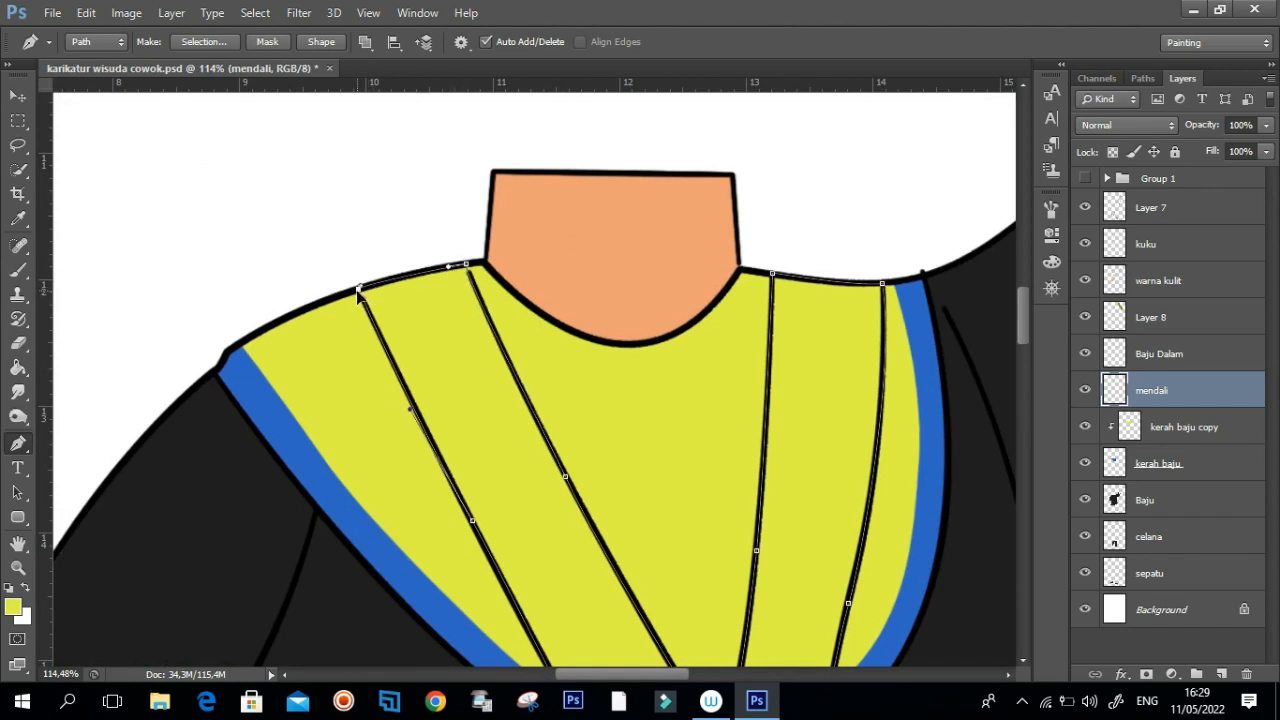
# Step: Convert the medal and ribbon path to a selection, fill it with the yellow foreground color, and deselect
pyautogui.hotkey('ctrl', 'Return')
pyautogui.scroll(-5, 362, 300)
pyautogui.press('g')
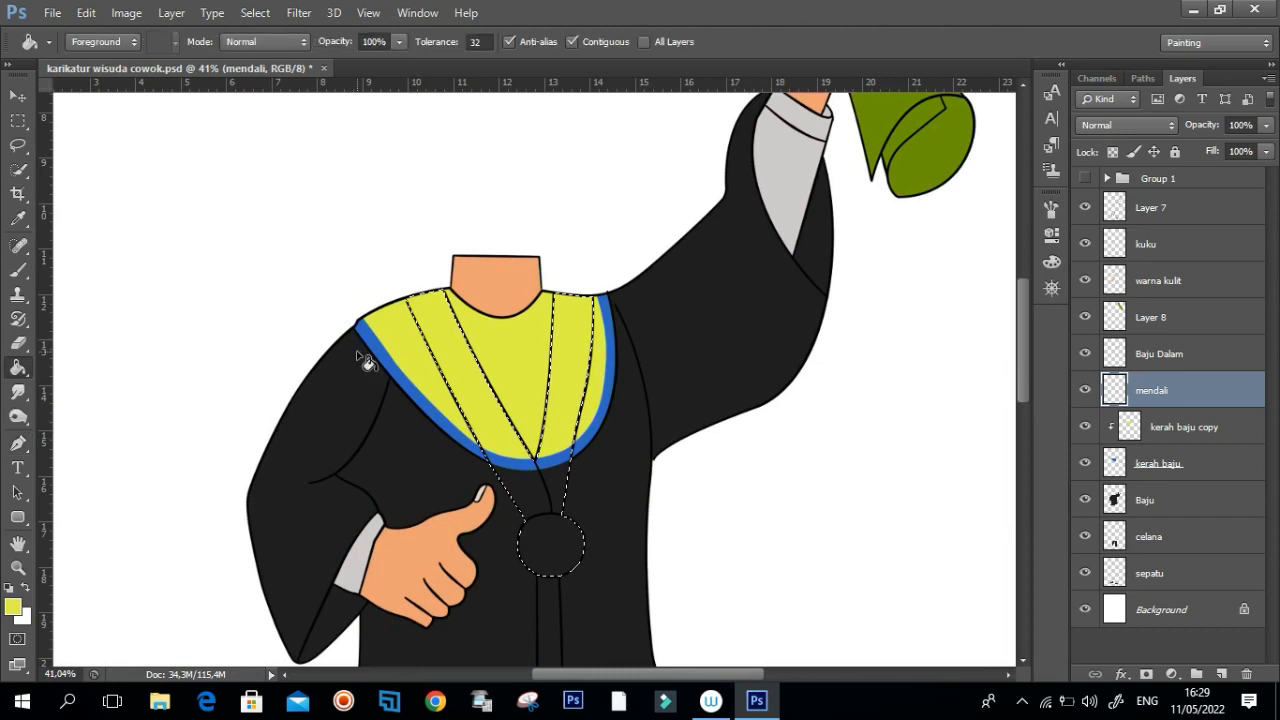
pyautogui.scroll(3, 578, 397)
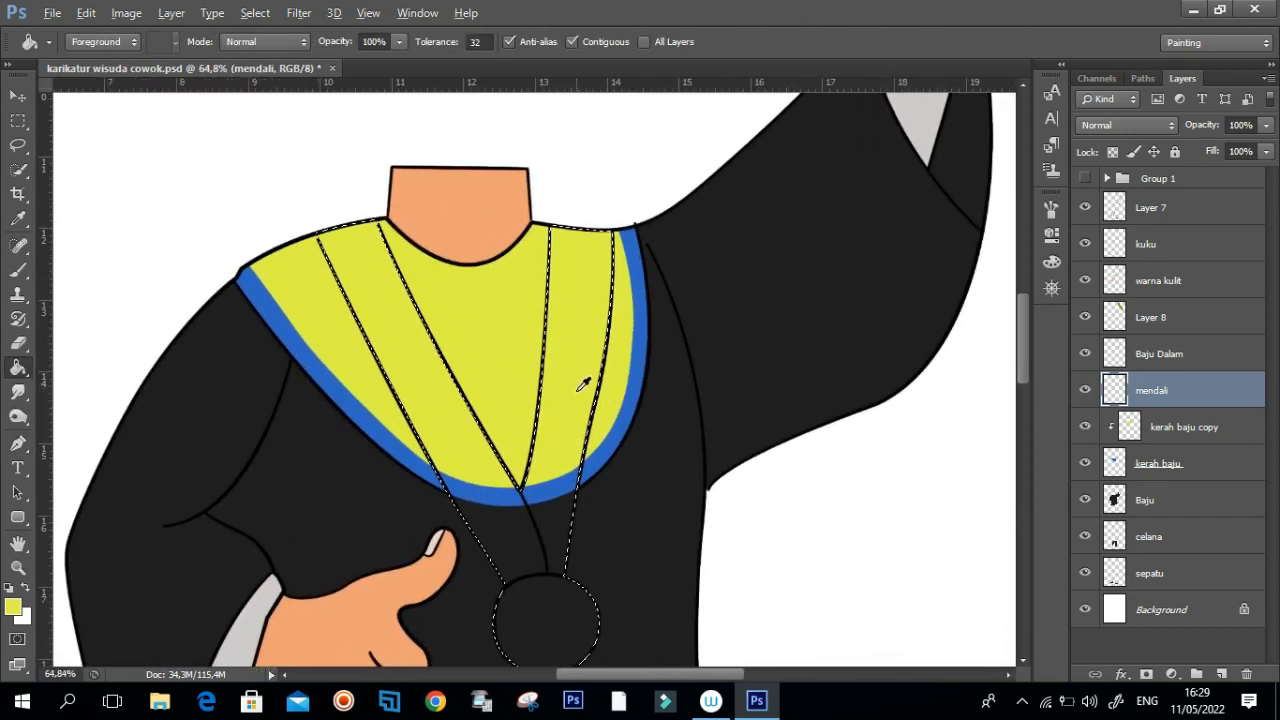
pyautogui.click(566, 540)
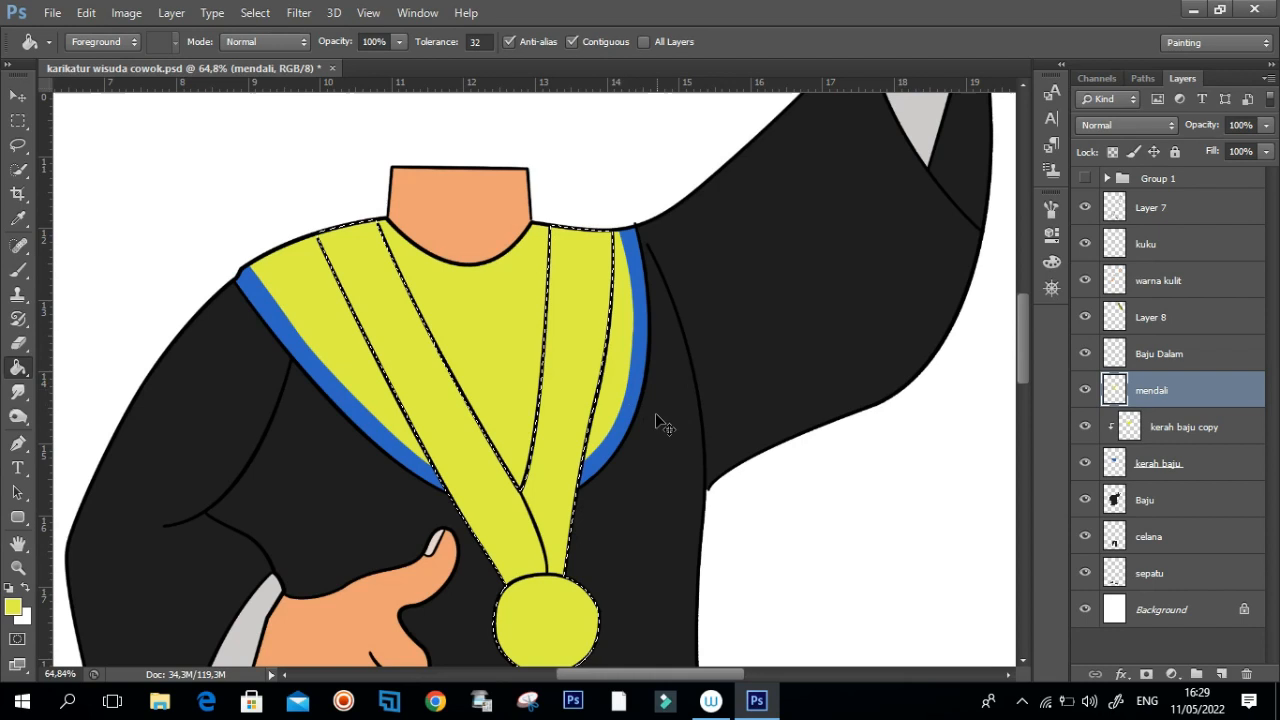
pyautogui.scroll(3, 660, 435)
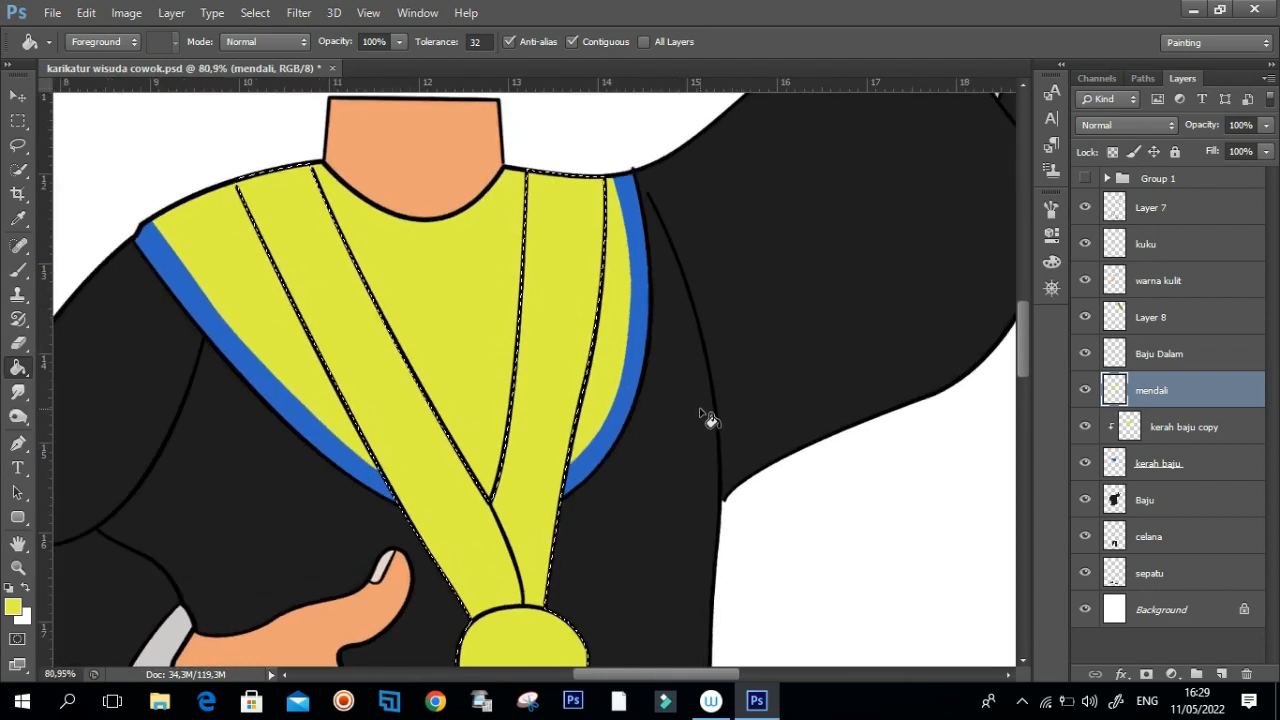
pyautogui.hotkey('ctrl', 'd')
pyautogui.moveTo(563, 437); pyautogui.dragTo(580, 382)
pyautogui.scroll(-4, 575, 420)
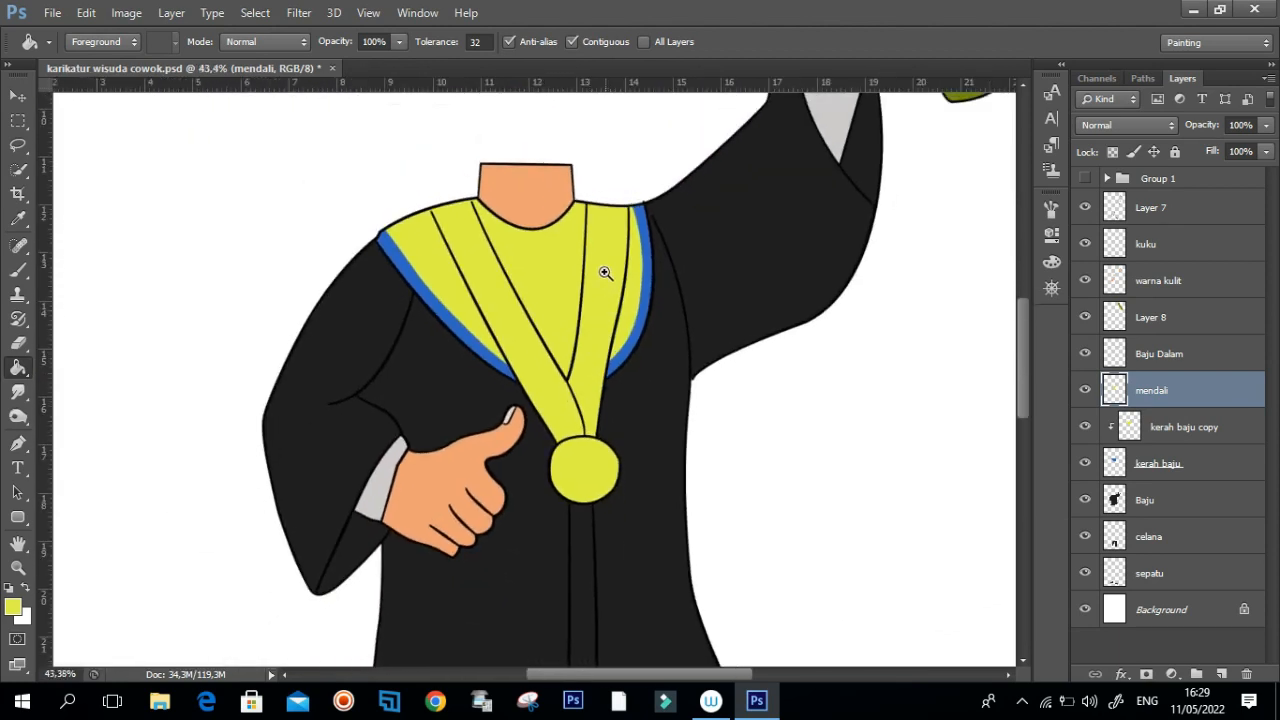
# Step: On a new layer above mendali, start an inset stripe path down one strap, across the medal's top edge and up the other
pyautogui.scroll(2, 626, 265)
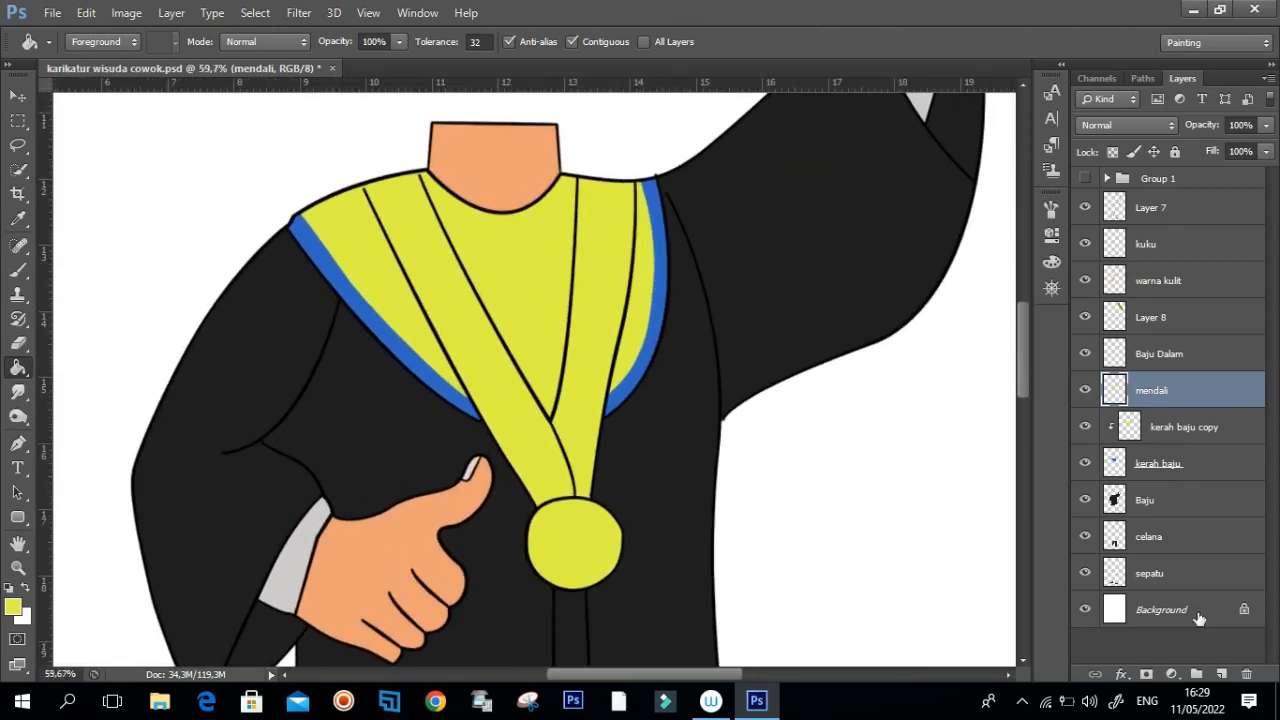
pyautogui.click(1221, 674)
pyautogui.press('p')
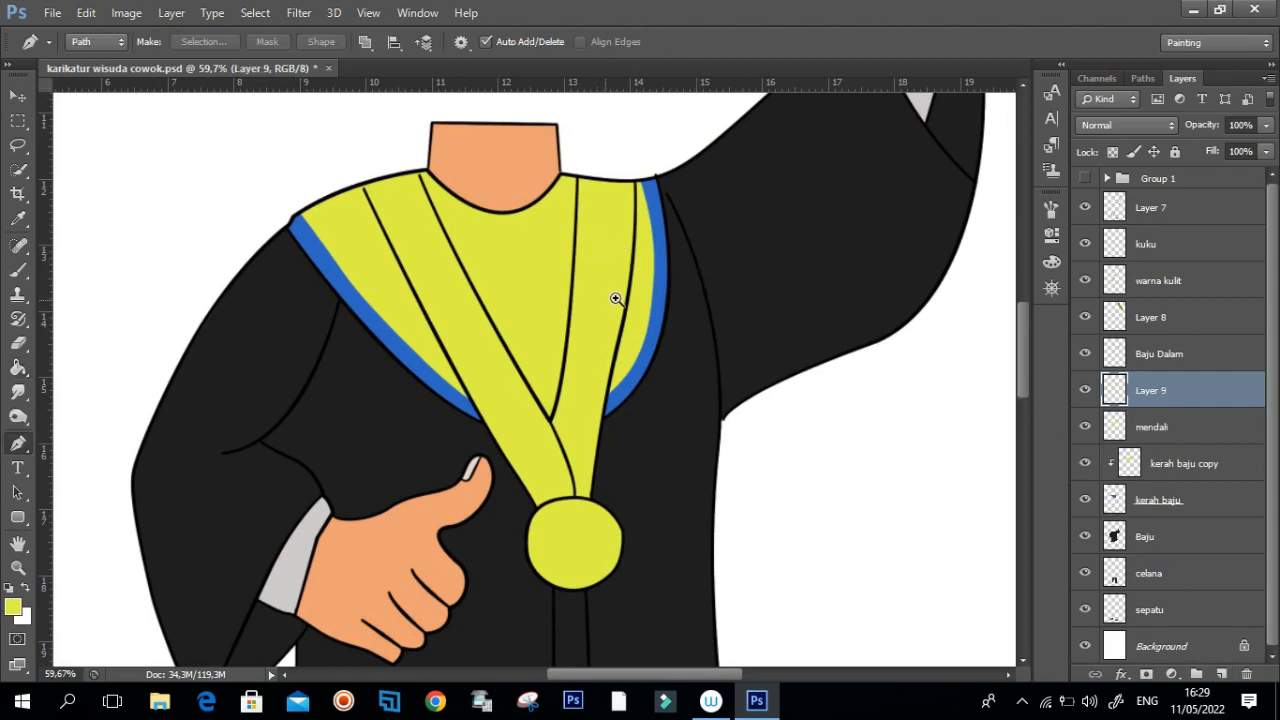
pyautogui.scroll(1, 615, 298)
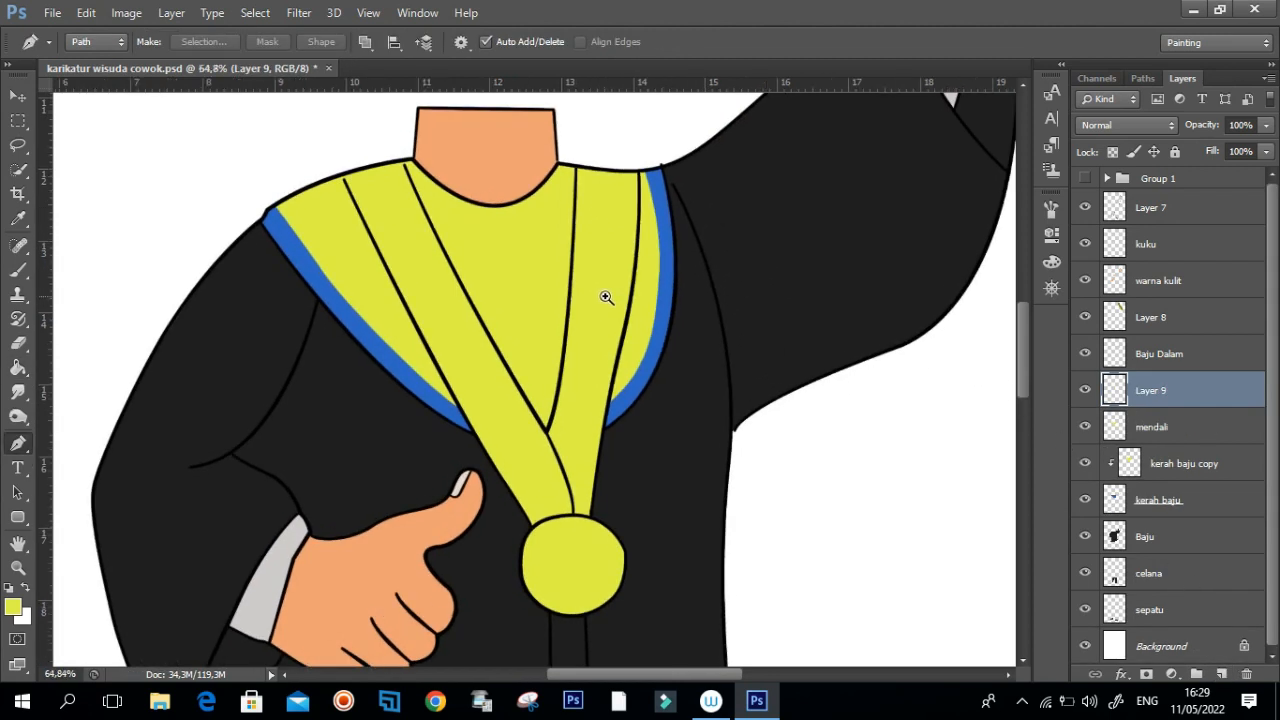
pyautogui.click(358, 170)
pyautogui.moveTo(476, 404); pyautogui.dragTo(506, 458)
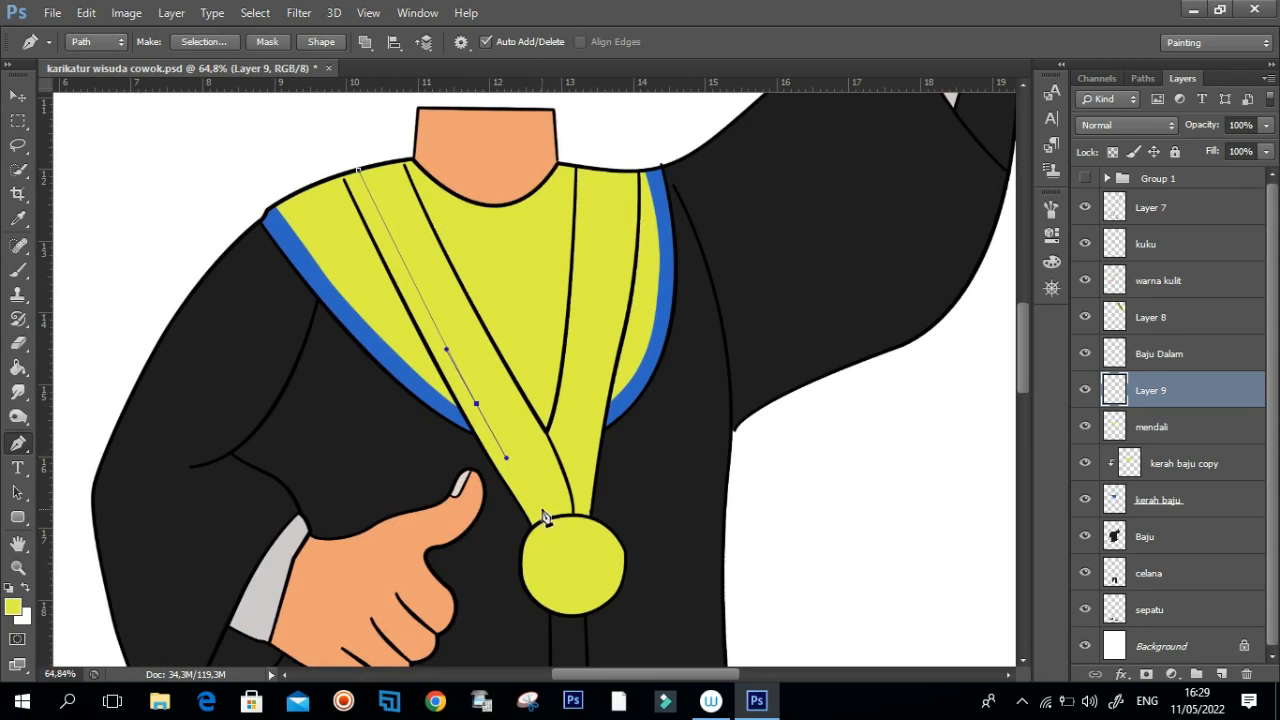
pyautogui.click(545, 521)
pyautogui.click(580, 518)
pyautogui.moveTo(607, 327); pyautogui.dragTo(620, 272)
pyautogui.moveTo(627, 174); pyautogui.dragTo(629, 177)
pyautogui.scroll(2, 628, 178)
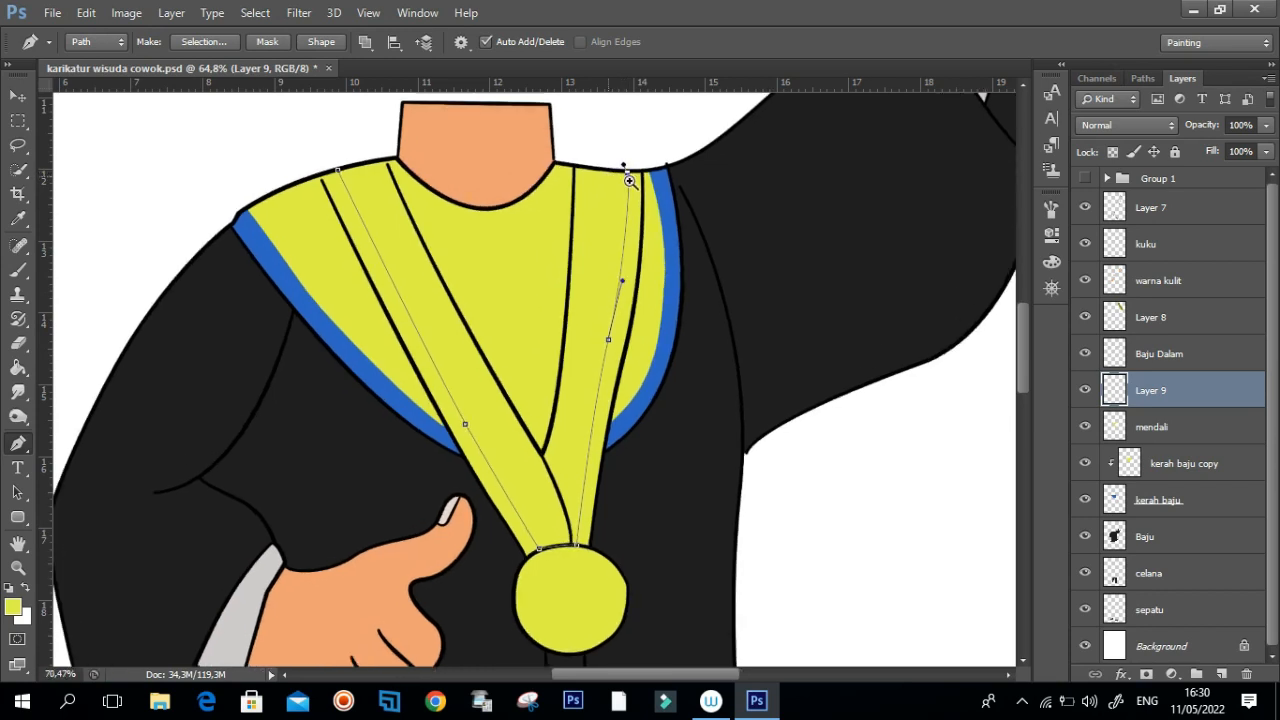
# Step: Continue the inset path across the strap's shoulder end and down inside its inner edge to a corner at the ribbon crossing
pyautogui.click(589, 166)
pyautogui.scroll(-2, 640, 240)
pyautogui.moveTo(574, 335); pyautogui.dragTo(578, 399)
pyautogui.moveTo(588, 324); pyautogui.dragTo(588, 318)
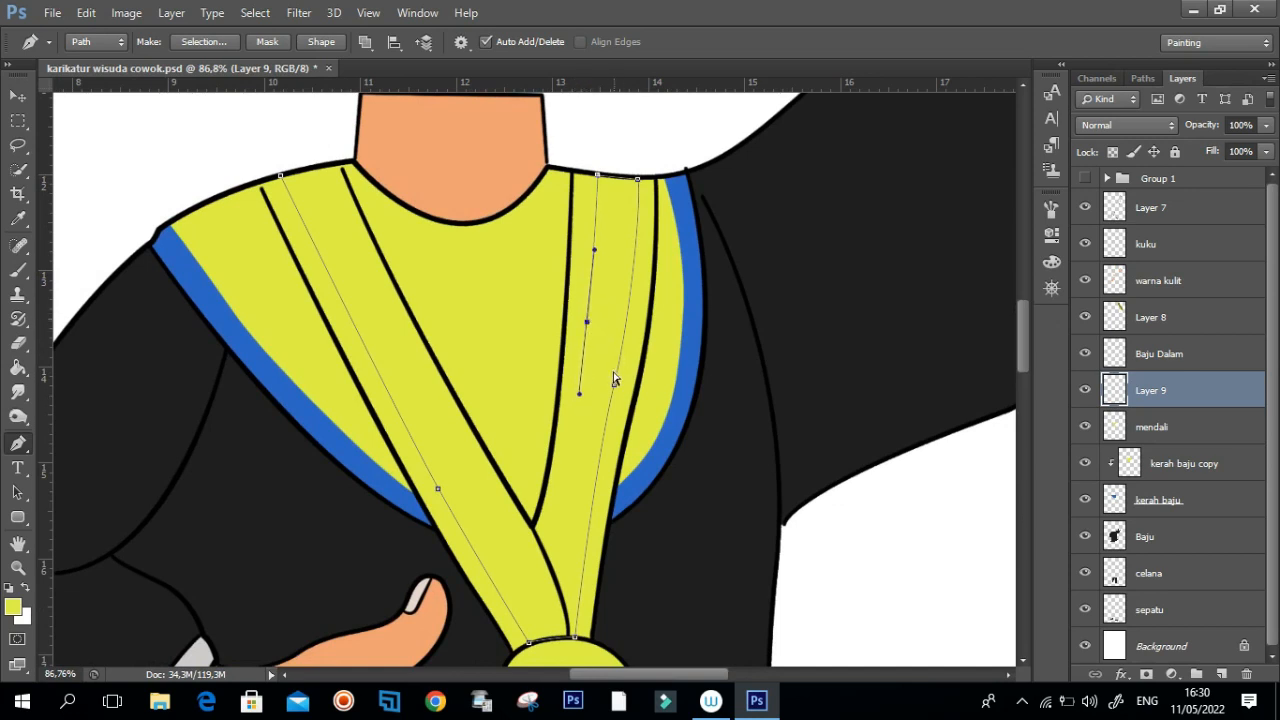
pyautogui.scroll(-3, 593, 378)
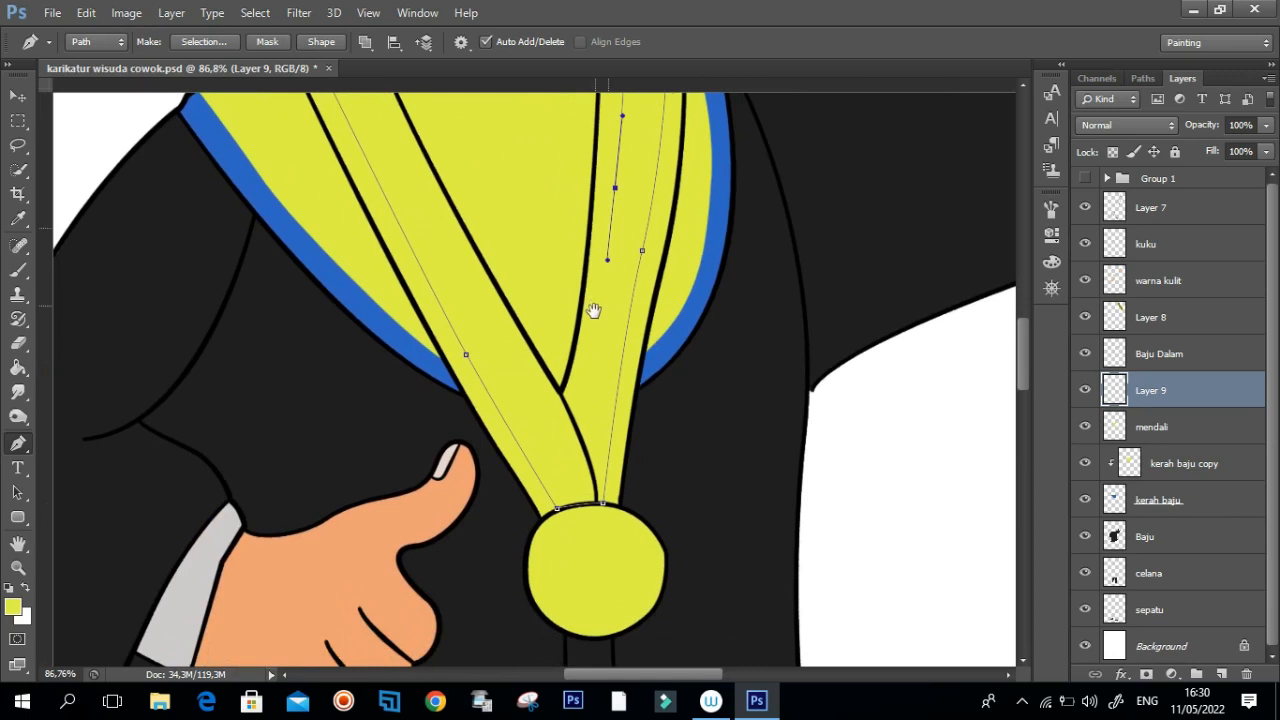
pyautogui.moveTo(566, 432)
pyautogui.mouseDown()
pyautogui.moveTo(543, 386)
pyautogui.moveTo(566, 435)
pyautogui.mouseUp()
pyautogui.keyDown('alt'); pyautogui.click(566, 435); pyautogui.keyUp('alt')
pyautogui.moveTo(533, 354); pyautogui.dragTo(560, 419)
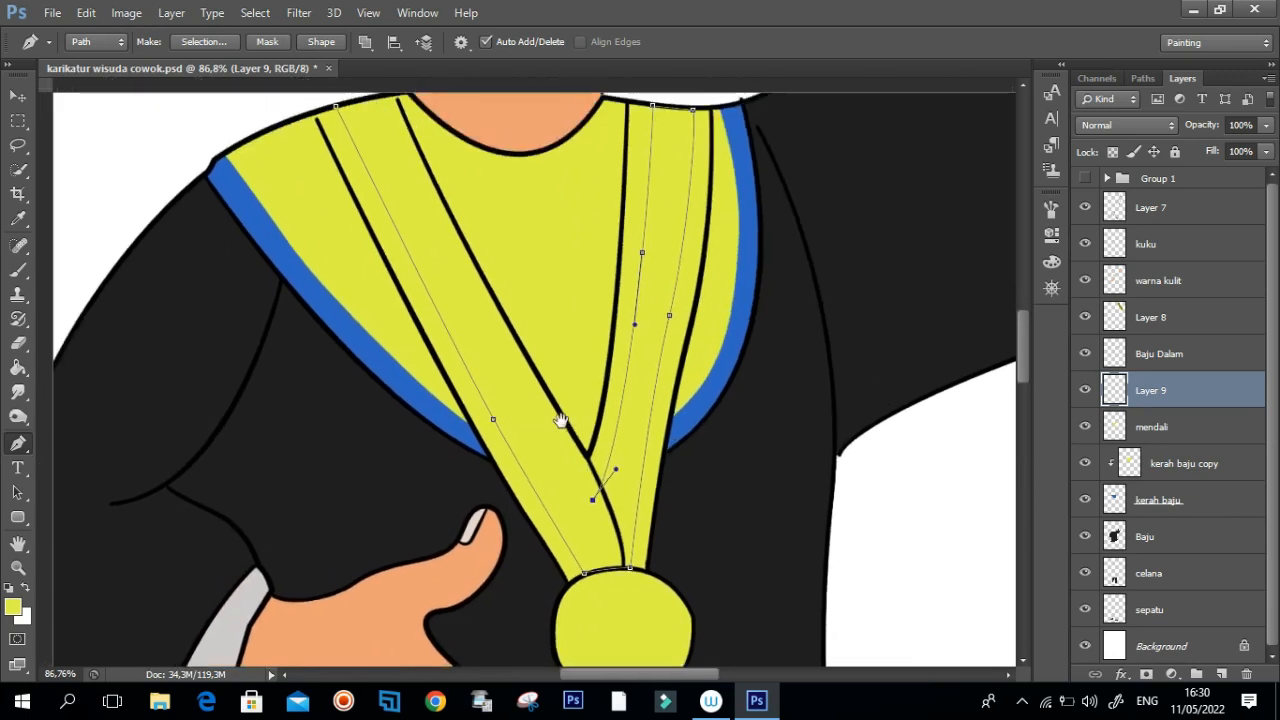
# Step: Run the inset path up inside the other strap's inner edge, close it at the shoulder, and refine its curve
pyautogui.moveTo(476, 311); pyautogui.dragTo(385, 290)
pyautogui.scroll(3, 440, 220)
pyautogui.click(434, 212)
pyautogui.click(393, 222)
pyautogui.moveTo(597, 387); pyautogui.dragTo(631, 374)
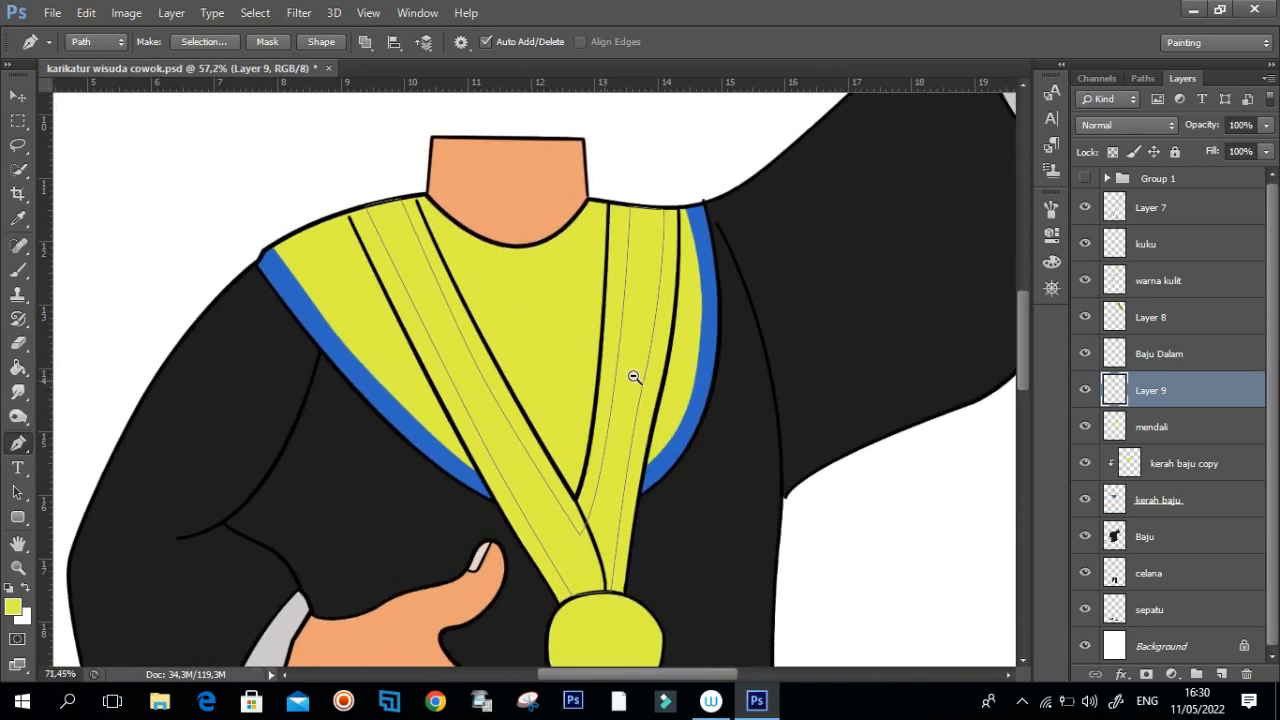
pyautogui.click(426, 261)
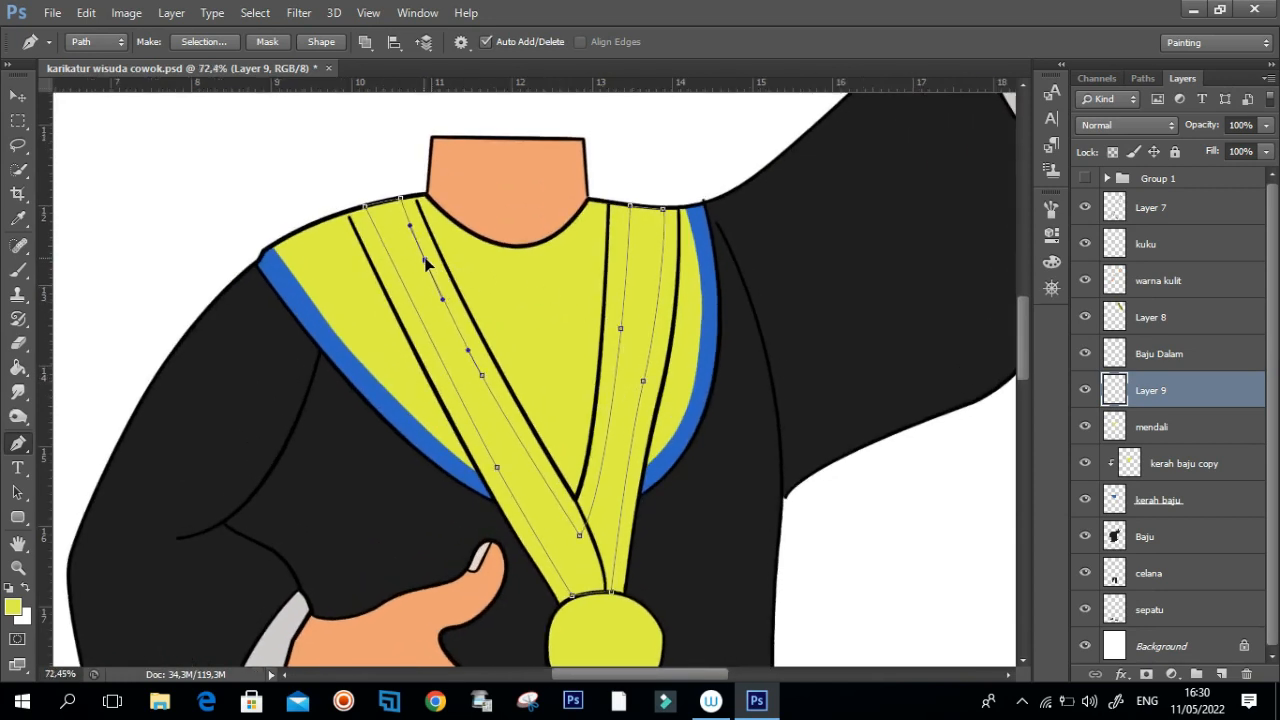
pyautogui.scroll(-3, 563, 309)
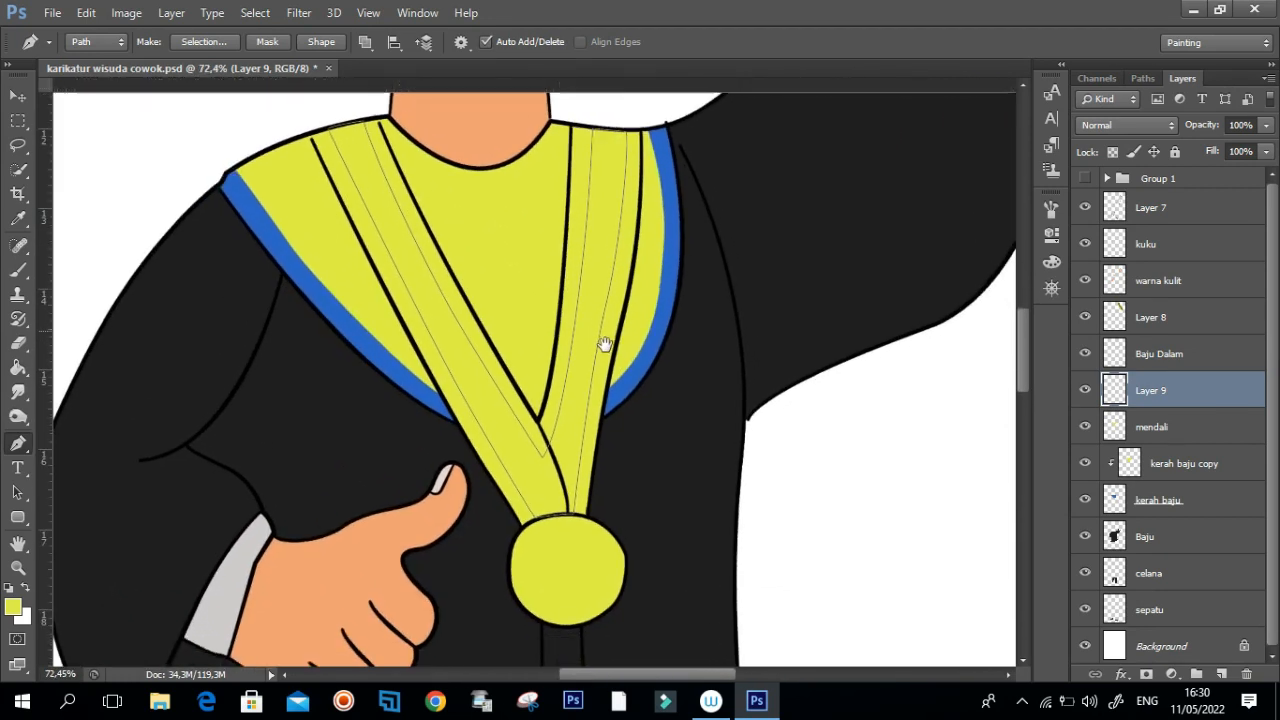
pyautogui.moveTo(582, 446); pyautogui.dragTo(571, 394)
pyautogui.moveTo(574, 449); pyautogui.dragTo(569, 420)
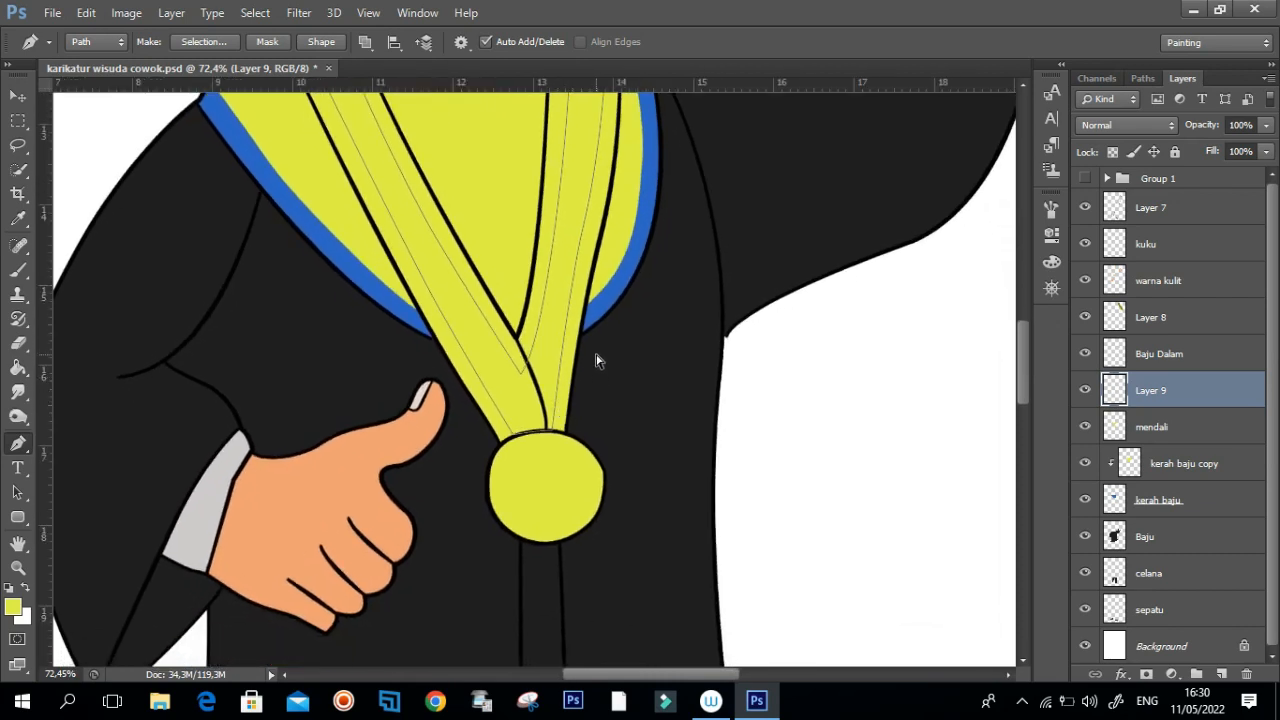
pyautogui.scroll(3, 626, 346)
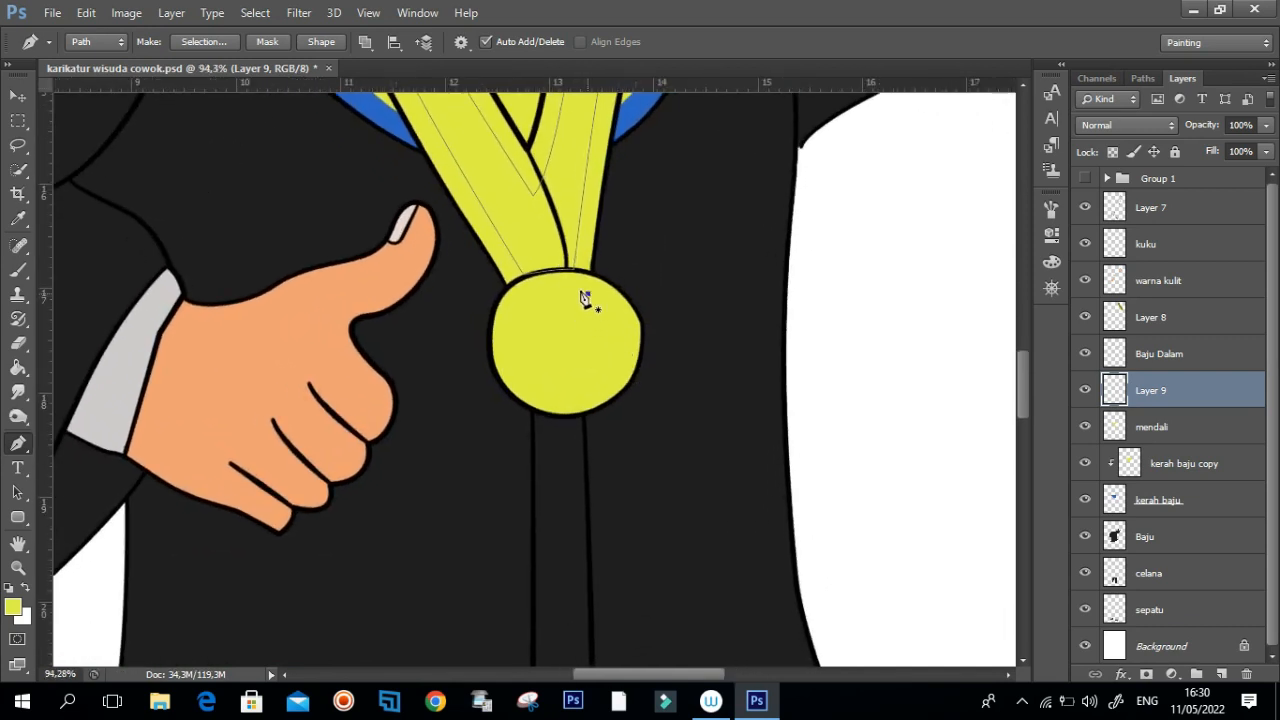
pyautogui.moveTo(519, 323); pyautogui.dragTo(505, 340)
pyautogui.hotkey('ctrl', 'alt', 'z')
pyautogui.hotkey('ctrl', 'alt', 'z')
pyautogui.click(22, 128)
pyautogui.click(112, 143)
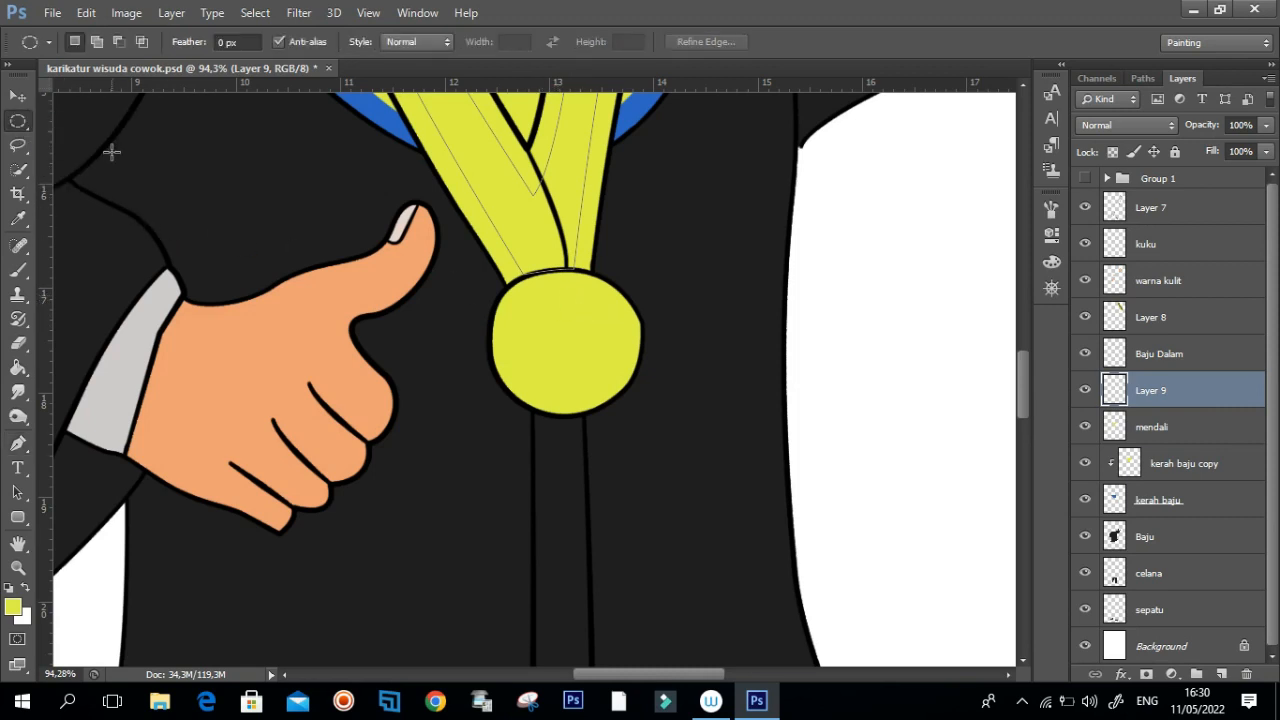
# Step: Draw a smaller circular path inside the medal with the Pen tool and adjust its handles to round it
pyautogui.press('p')
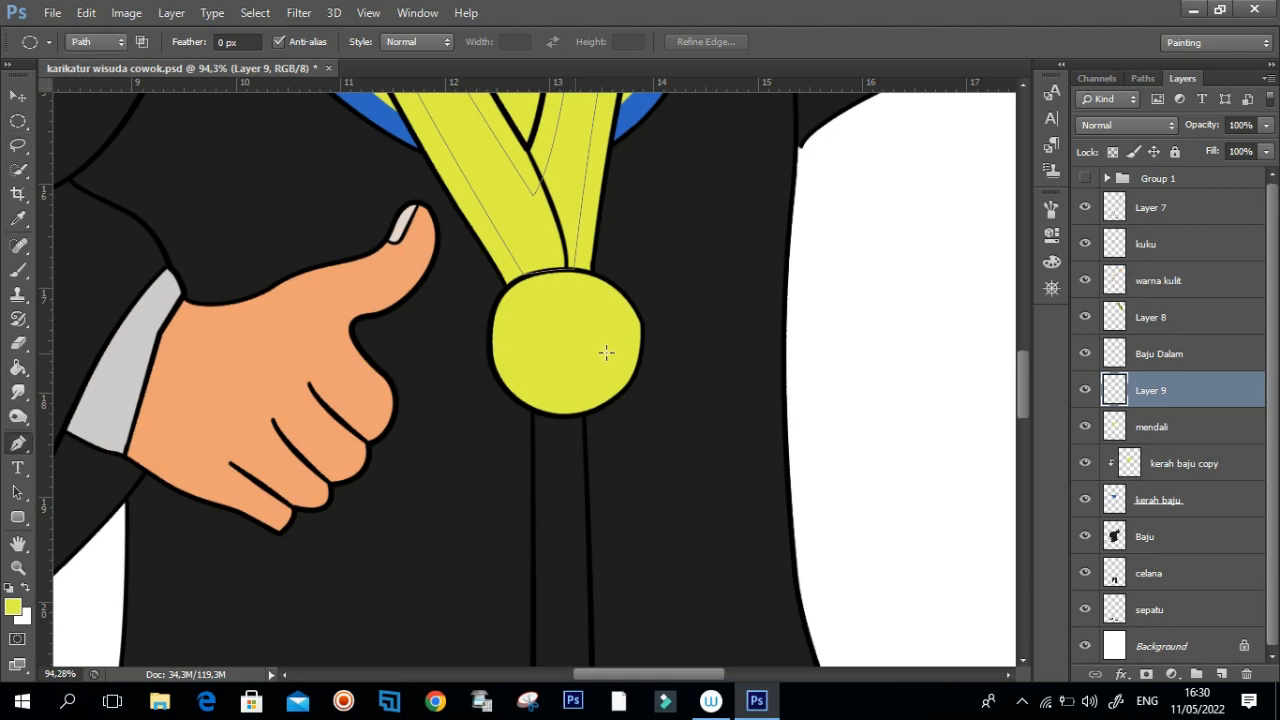
pyautogui.click(601, 302)
pyautogui.moveTo(509, 326); pyautogui.dragTo(488, 379)
pyautogui.moveTo(579, 390); pyautogui.dragTo(612, 380)
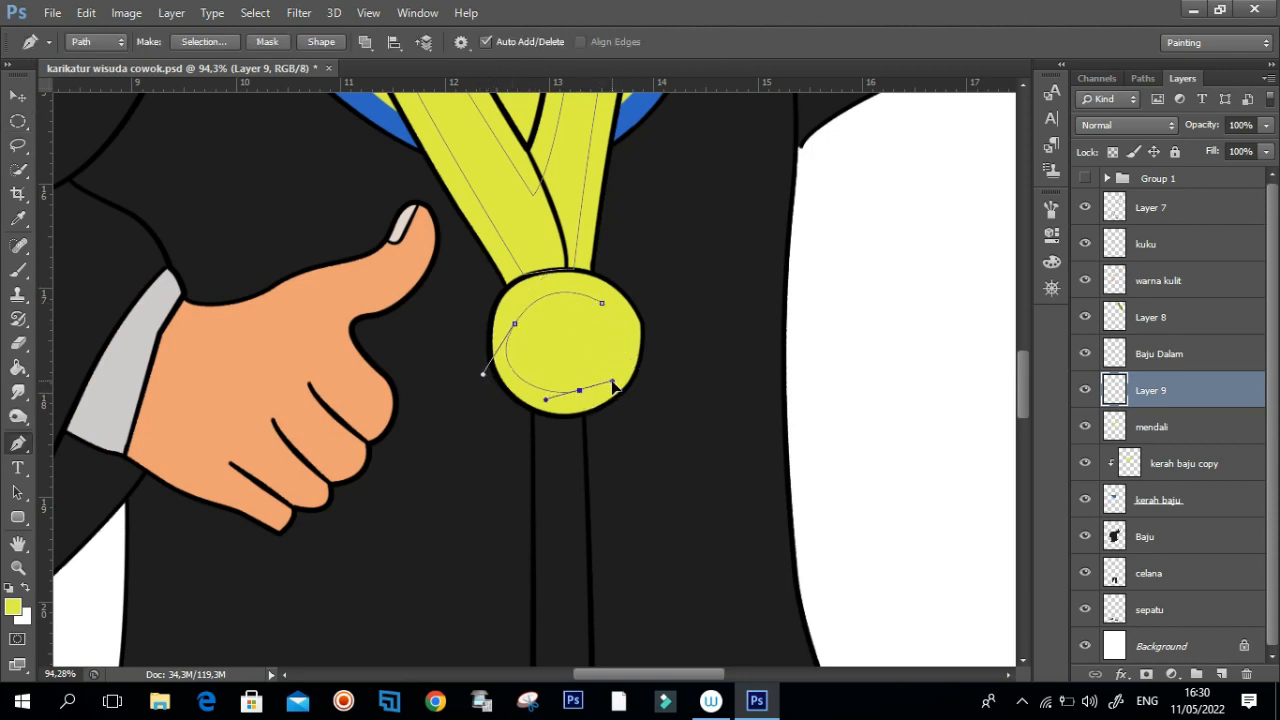
pyautogui.moveTo(602, 303); pyautogui.dragTo(577, 271)
pyautogui.keyDown('ctrl'); pyautogui.click(508, 366); pyautogui.keyUp('ctrl')
pyautogui.moveTo(482, 377); pyautogui.dragTo(495, 369)
pyautogui.keyDown('ctrl'); pyautogui.click(628, 305); pyautogui.keyUp('ctrl')
# Step: Load the strap and medal inset paths as a selection and sample the collar trim's blue for the Paint Bucket
pyautogui.hotkey('ctrl', 'Return')
pyautogui.press('g')
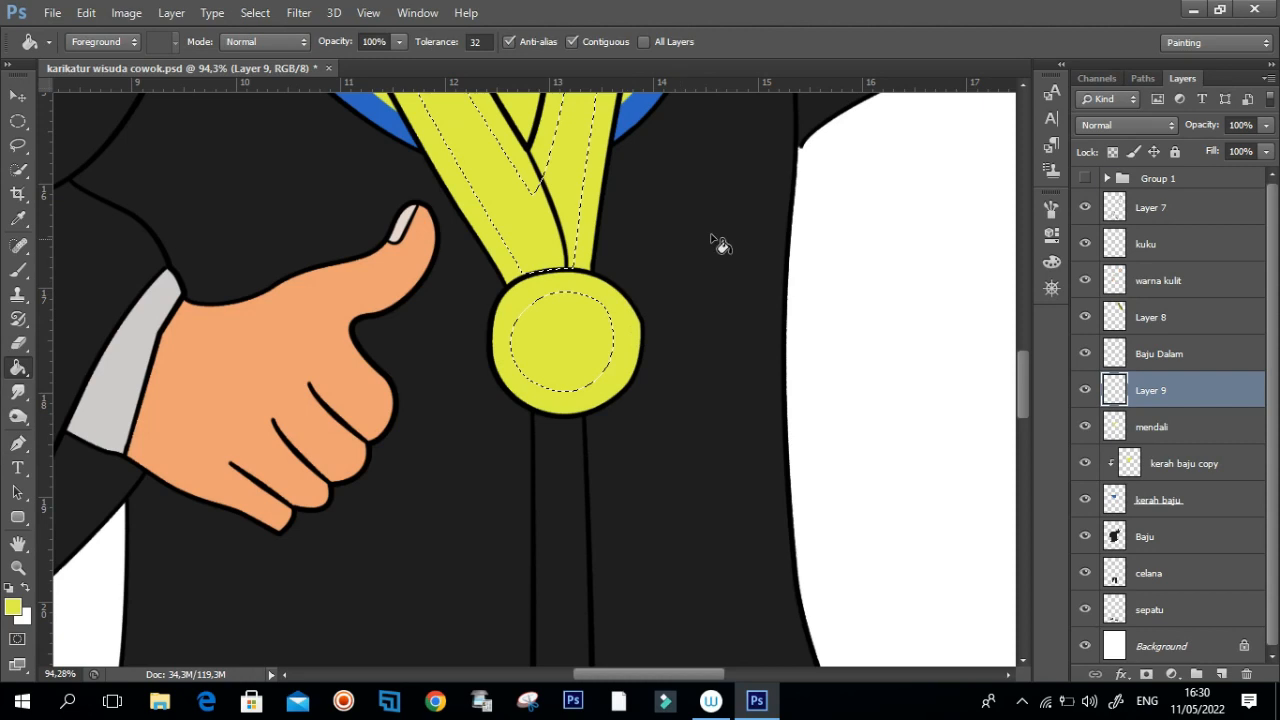
pyautogui.press('alt')
pyautogui.moveTo(640, 210); pyautogui.dragTo(649, 273)
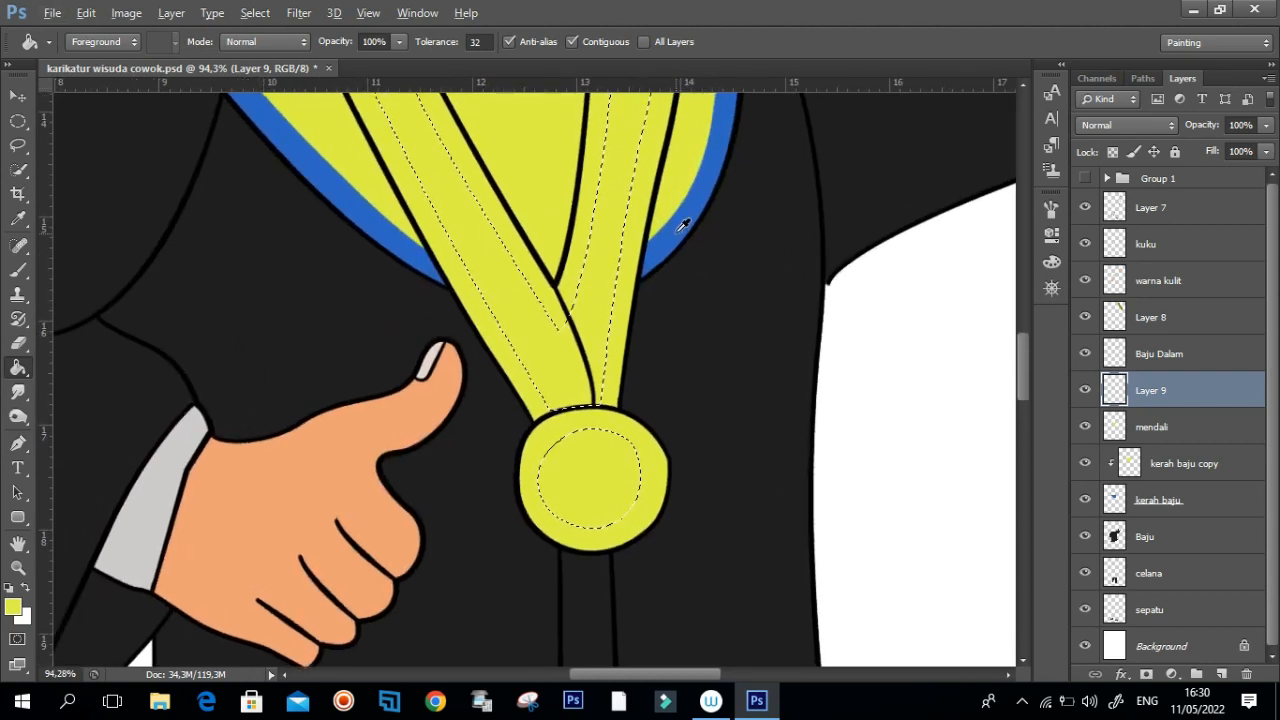
pyautogui.keyDown('alt'); pyautogui.click(685, 225); pyautogui.keyUp('alt')
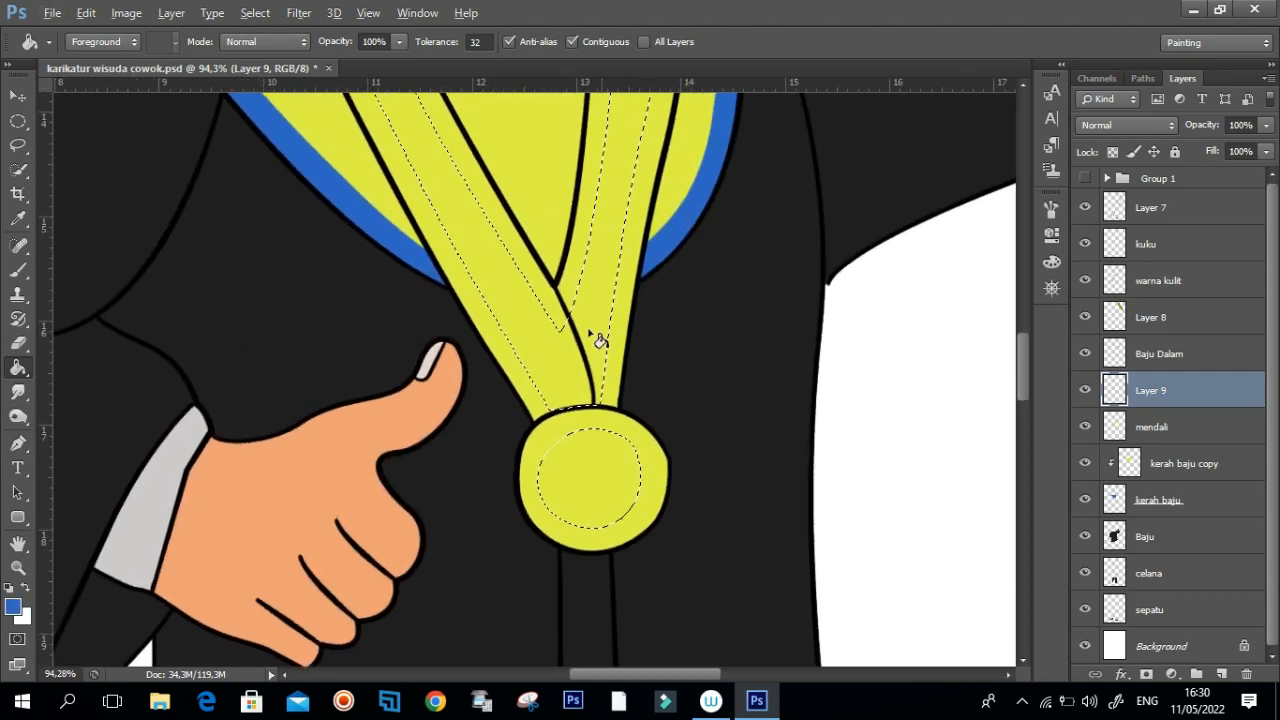
# Step: Try filling the inset selection with blue, and undo the fill and selection to return to the editable medal circle path
pyautogui.click(634, 372)
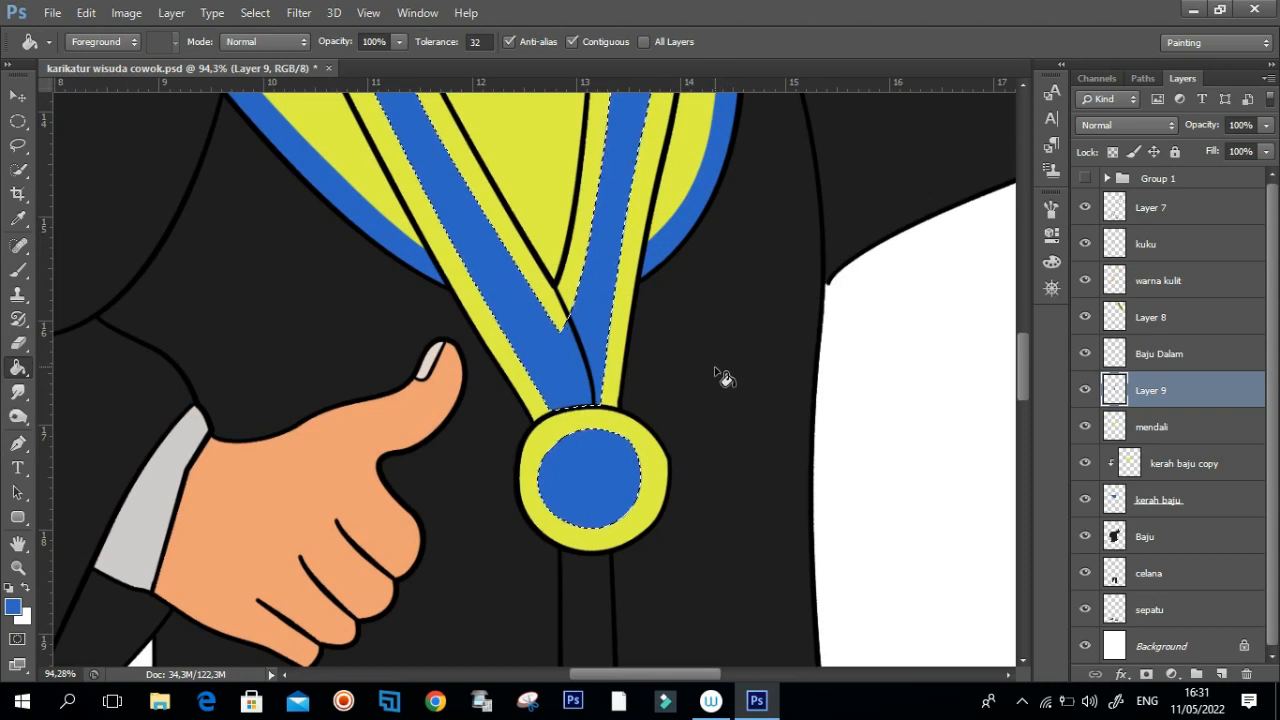
pyautogui.hotkey('ctrl', 'd')
pyautogui.moveTo(668, 380); pyautogui.dragTo(587, 449)
pyautogui.moveTo(661, 432); pyautogui.dragTo(734, 362)
pyautogui.hotkey('ctrl', 'alt', 'z')
pyautogui.hotkey('ctrl', 'alt', 'z')
pyautogui.hotkey('ctrl', 'alt', 'z')
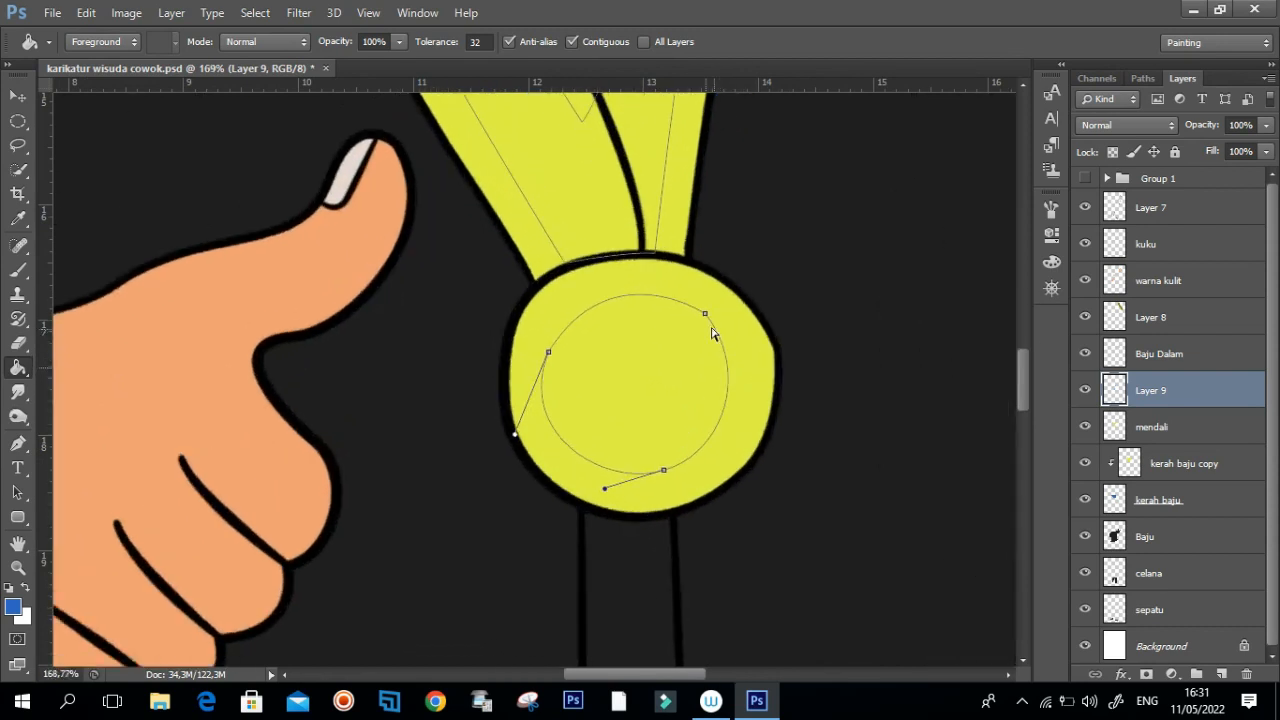
pyautogui.hotkey('ctrl', 'alt', 'z')
pyautogui.hotkey('ctrl', 'alt', 'z')
pyautogui.hotkey('ctrl', 'alt', 'z')
pyautogui.hotkey('ctrl', 'alt', 'z')
# Step: Enlarge the medal's circular inset path toward the rim by moving its anchors outward and extending its outer handle
pyautogui.moveTo(548, 353); pyautogui.dragTo(531, 331)
pyautogui.keyDown('ctrl'); pyautogui.click(711, 298); pyautogui.keyUp('ctrl')
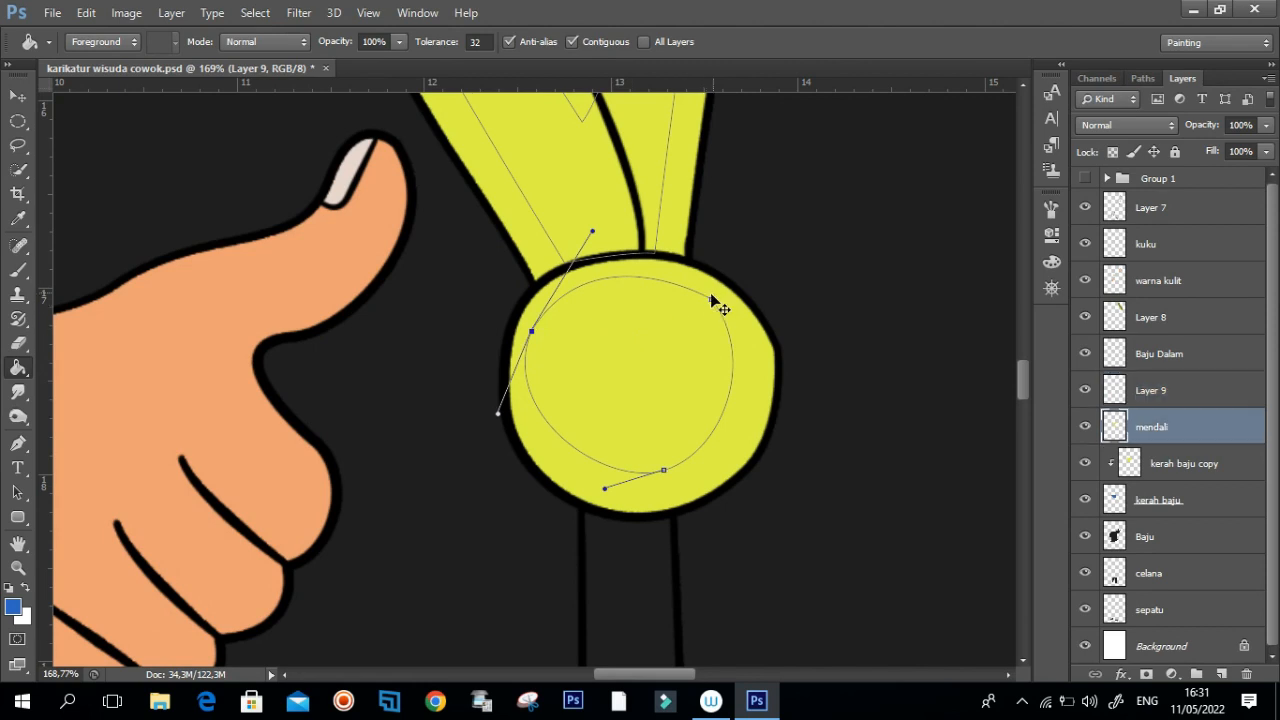
pyautogui.moveTo(712, 300); pyautogui.dragTo(716, 288)
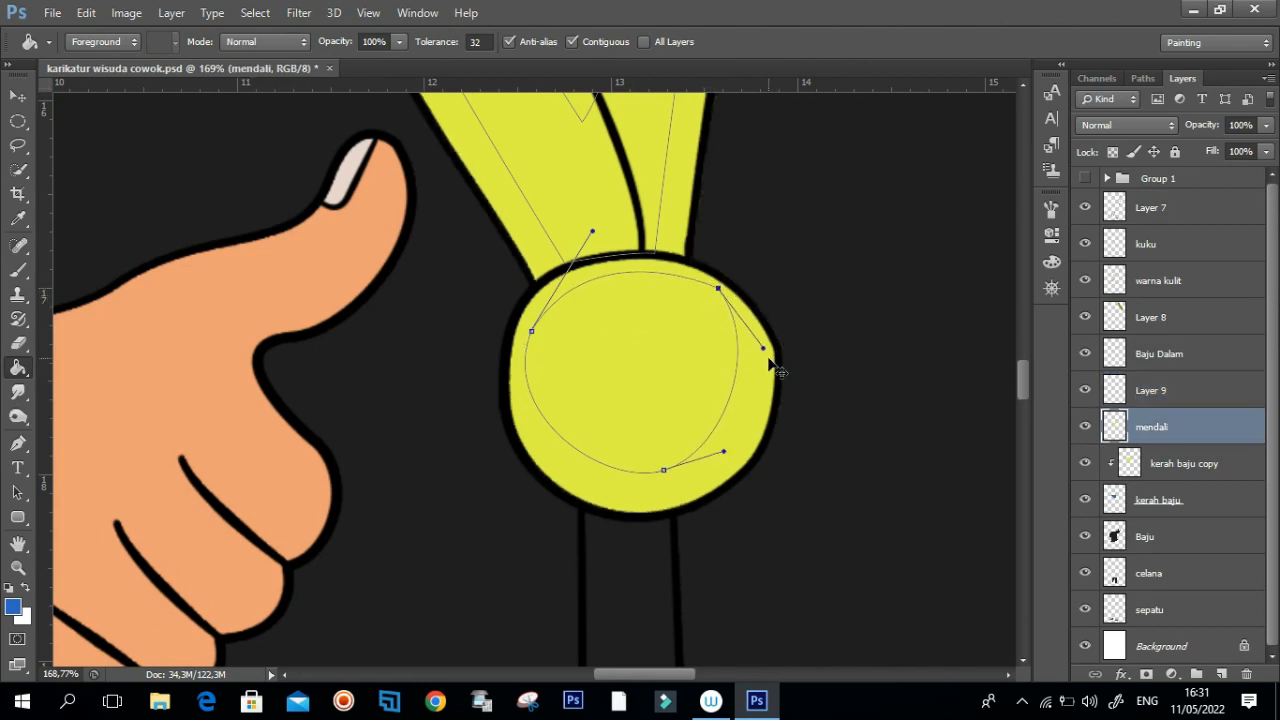
pyautogui.moveTo(770, 362); pyautogui.dragTo(795, 376)
pyautogui.moveTo(663, 472); pyautogui.dragTo(753, 474)
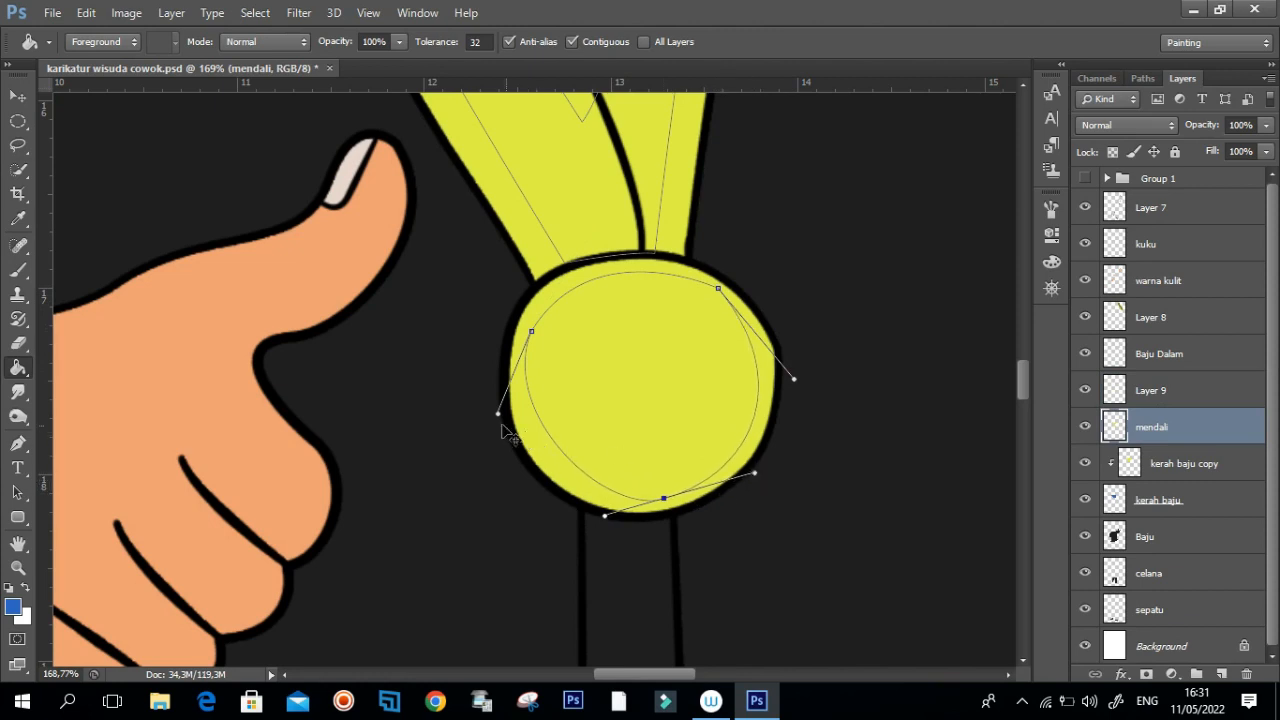
# Step: Even out the enlarged circular path's lower curves with its handles so it leaves a thin margin inside the medal outline
pyautogui.moveTo(498, 414); pyautogui.dragTo(489, 459)
pyautogui.click(549, 297)
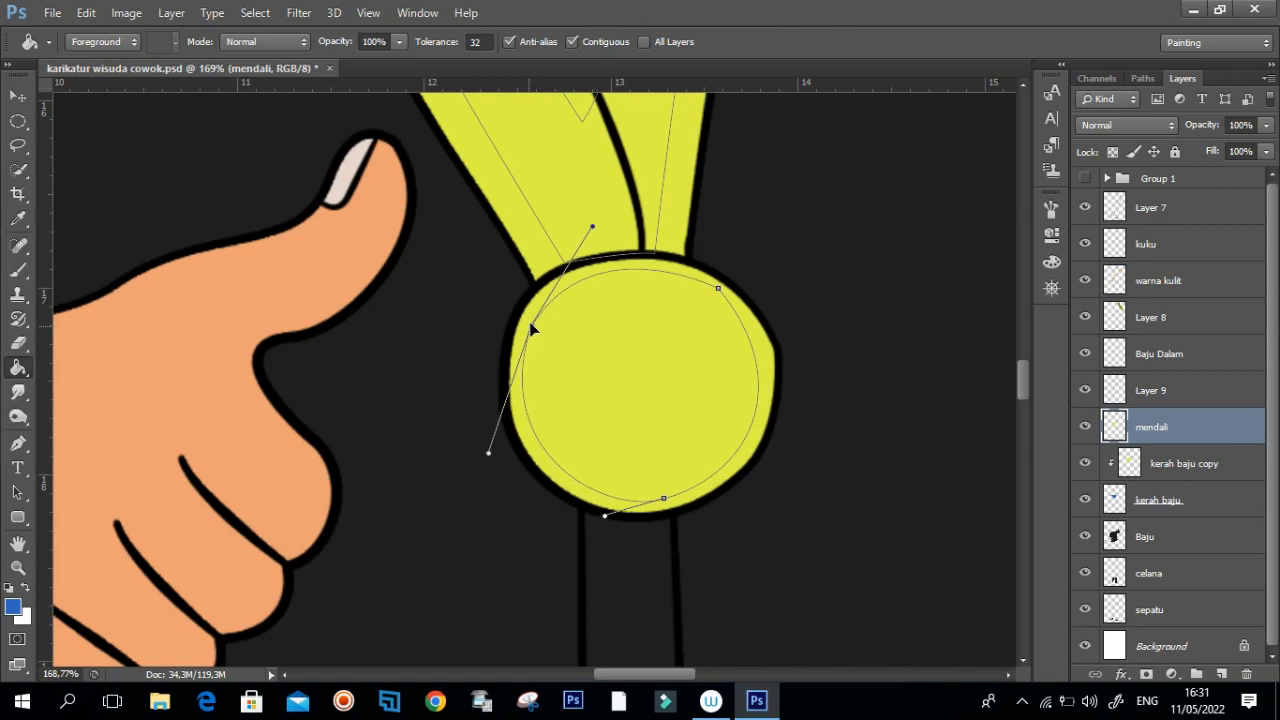
pyautogui.click(768, 362)
pyautogui.moveTo(794, 379); pyautogui.dragTo(799, 380)
pyautogui.click(664, 502)
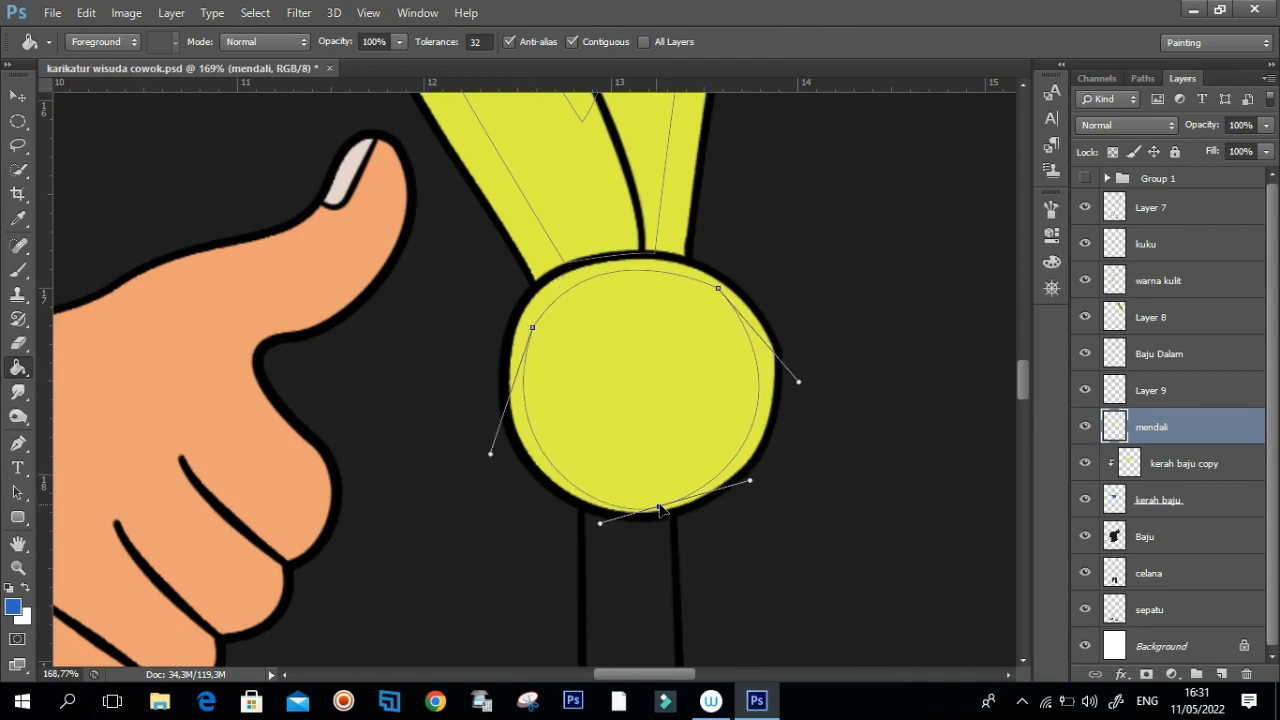
pyautogui.moveTo(657, 512); pyautogui.dragTo(657, 502)
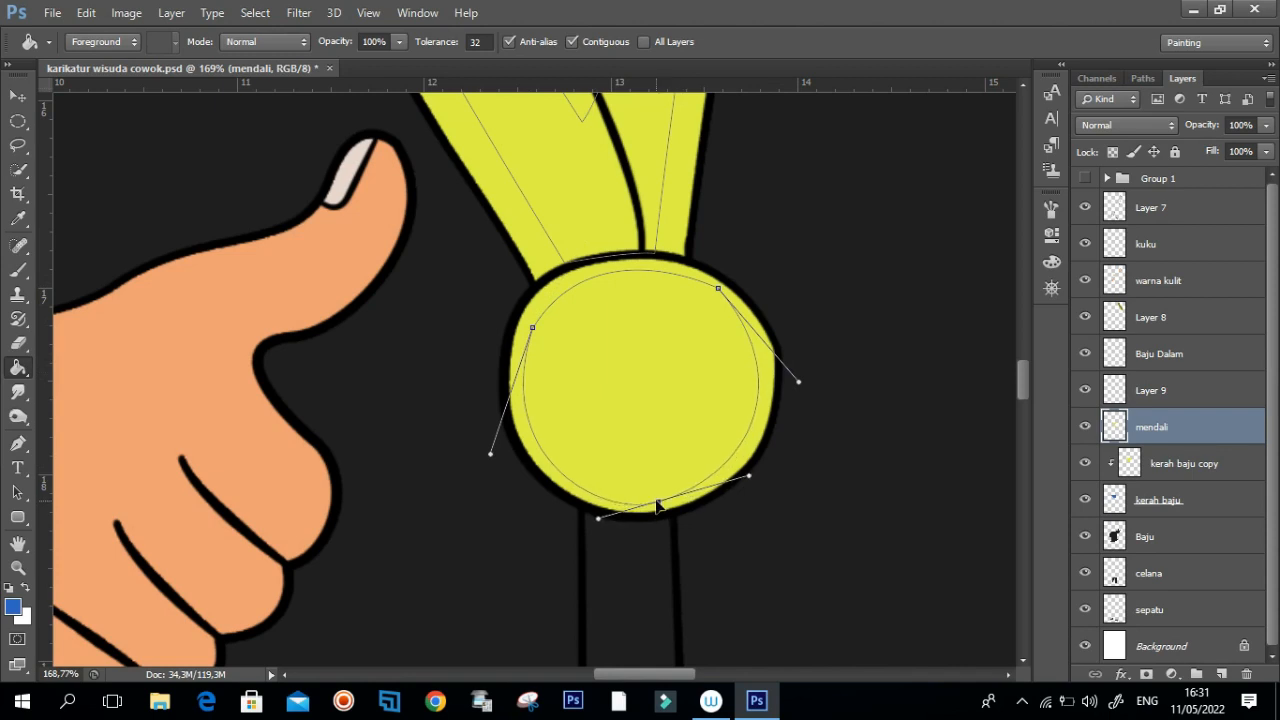
# Step: Convert the inset paths to a selection, fill it with the sampled blue on Layer 9, and deselect
pyautogui.hotkey('ctrl', 'Return')
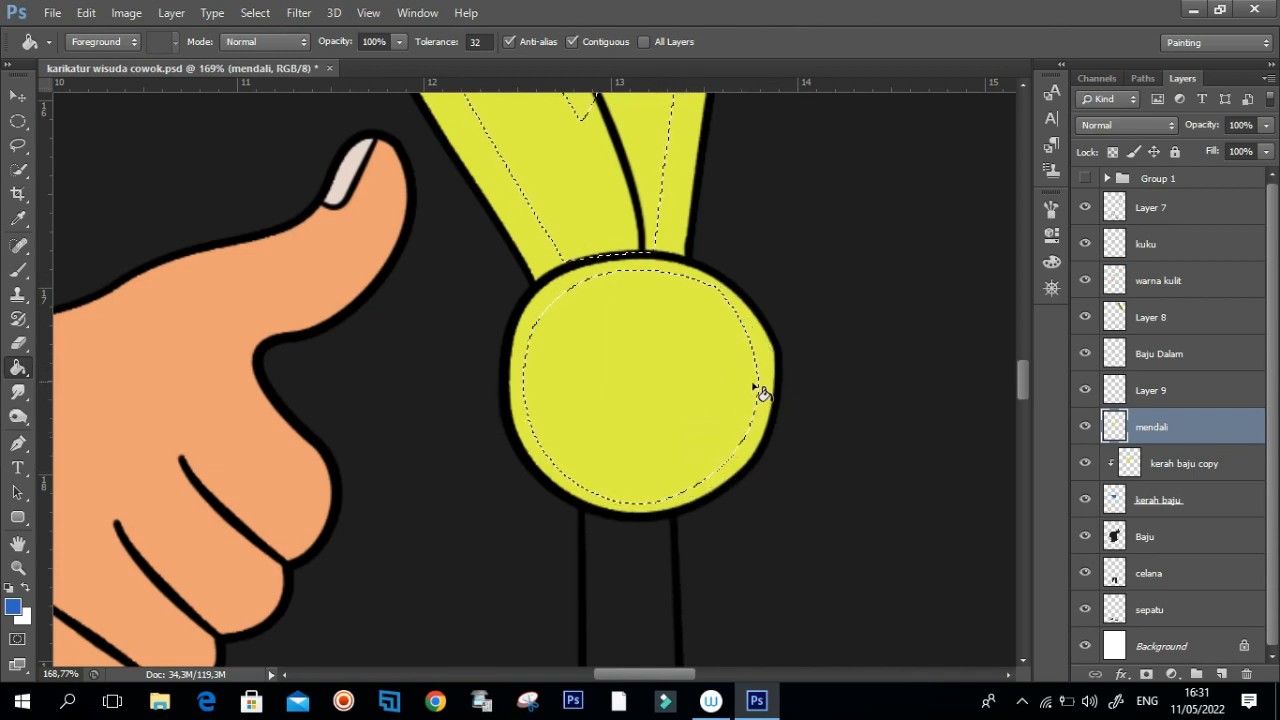
pyautogui.click(1085, 427)
pyautogui.click(1160, 391)
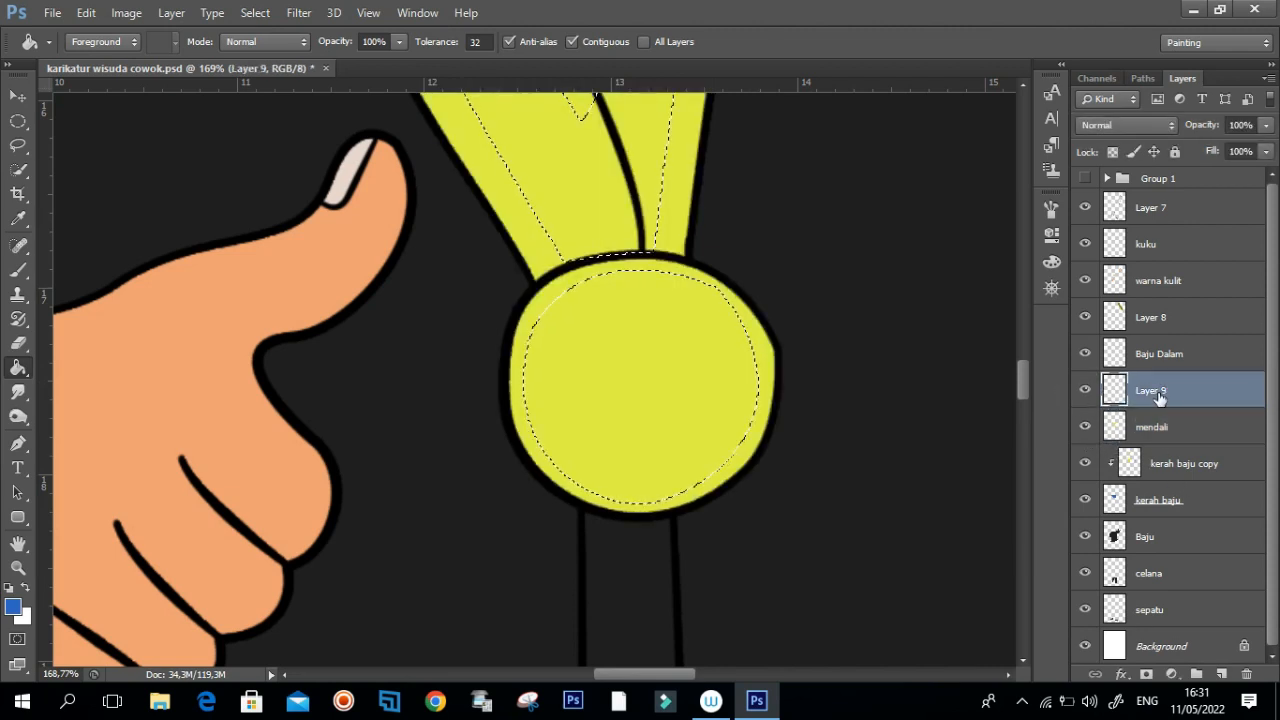
pyautogui.click(727, 350)
pyautogui.scroll(-6, 700, 340)
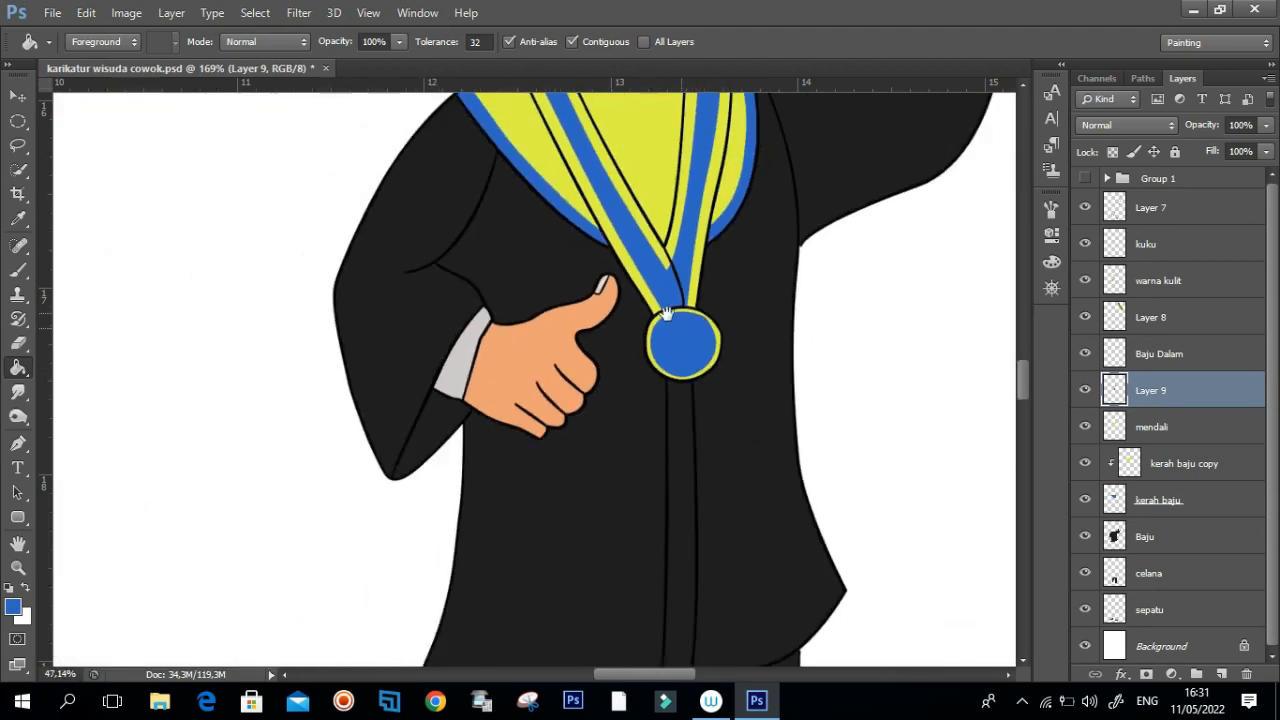
pyautogui.hotkey('ctrl', 'd')
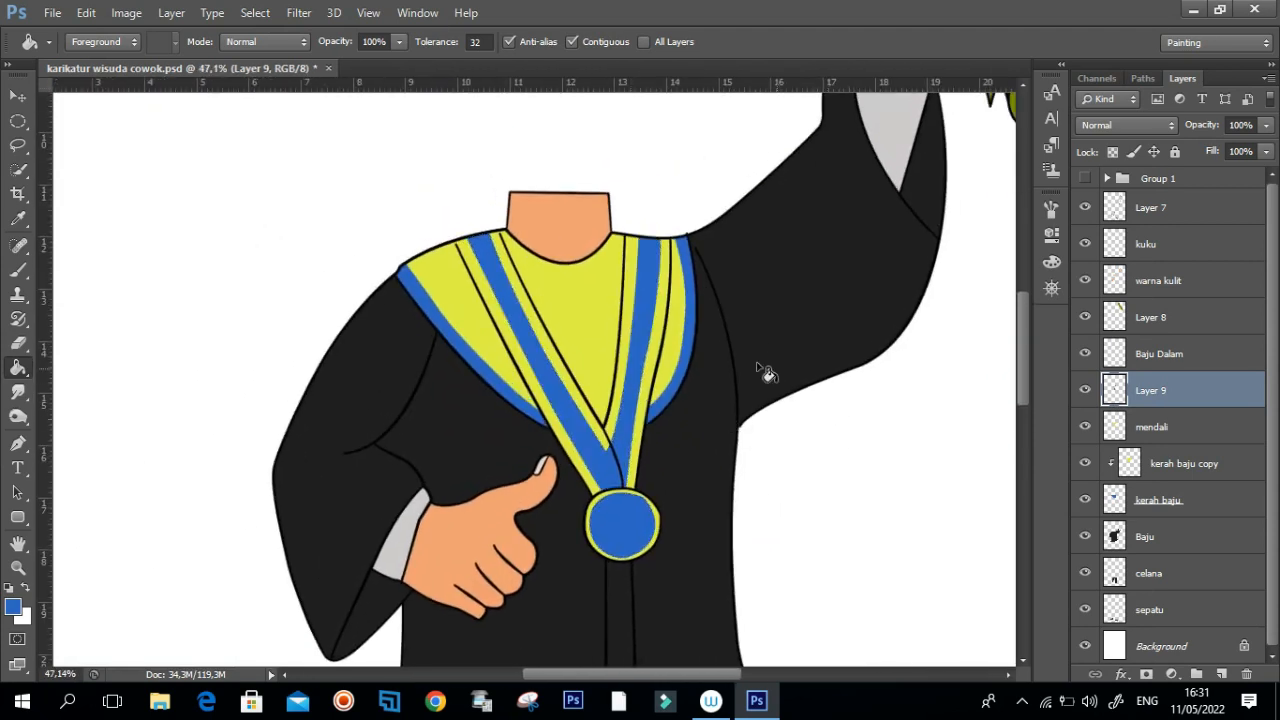
# Step: Select the raised arm's grey inner sleeve and create a new layer clipped to the Baju Dalam layer
pyautogui.moveTo(640, 327); pyautogui.dragTo(578, 410)
pyautogui.moveTo(640, 486); pyautogui.dragTo(580, 484)
pyautogui.moveTo(696, 480)
pyautogui.mouseDown()
pyautogui.moveTo(669, 414)
pyautogui.moveTo(694, 357)
pyautogui.moveTo(666, 371)
pyautogui.moveTo(645, 314)
pyautogui.moveTo(660, 318)
pyautogui.moveTo(586, 399)
pyautogui.mouseUp()
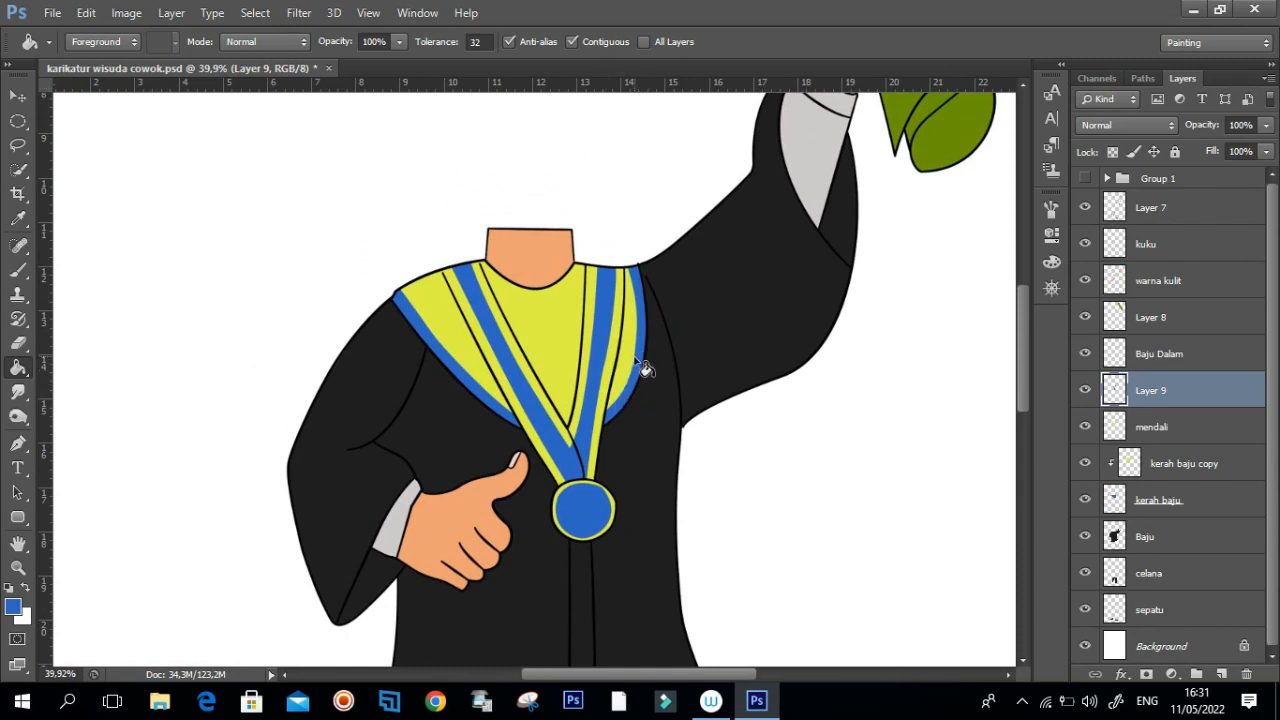
pyautogui.press('v')
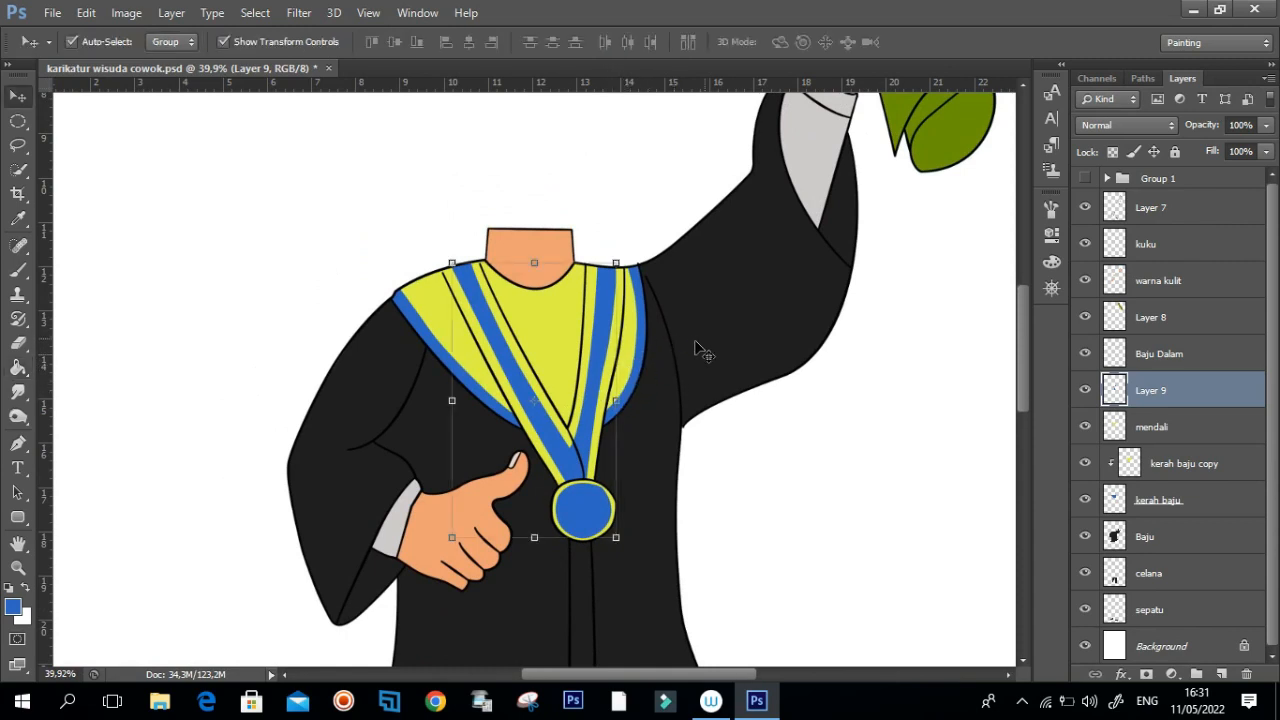
pyautogui.moveTo(666, 380)
pyautogui.mouseDown()
pyautogui.moveTo(714, 297)
pyautogui.moveTo(789, 241)
pyautogui.moveTo(813, 241)
pyautogui.mouseUp()
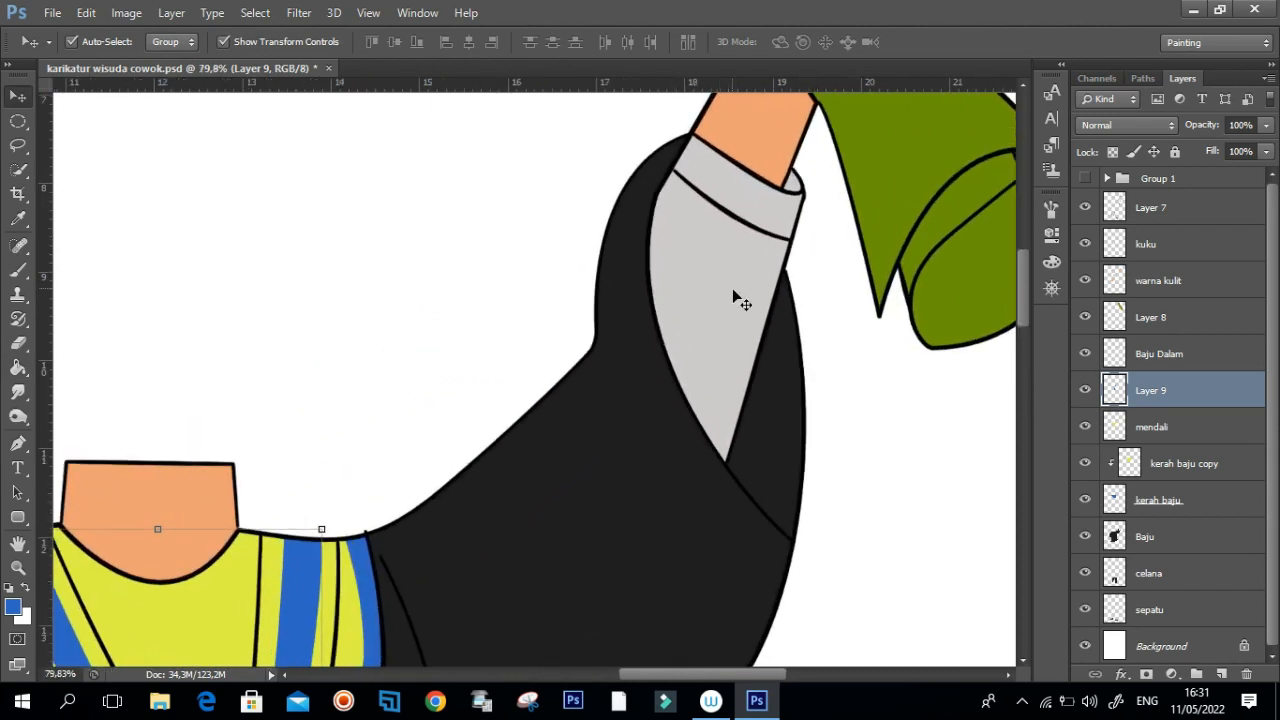
pyautogui.click(732, 290)
pyautogui.moveTo(709, 354)
pyautogui.mouseDown()
pyautogui.moveTo(678, 435)
pyautogui.moveTo(614, 386)
pyautogui.moveTo(714, 363)
pyautogui.mouseUp()
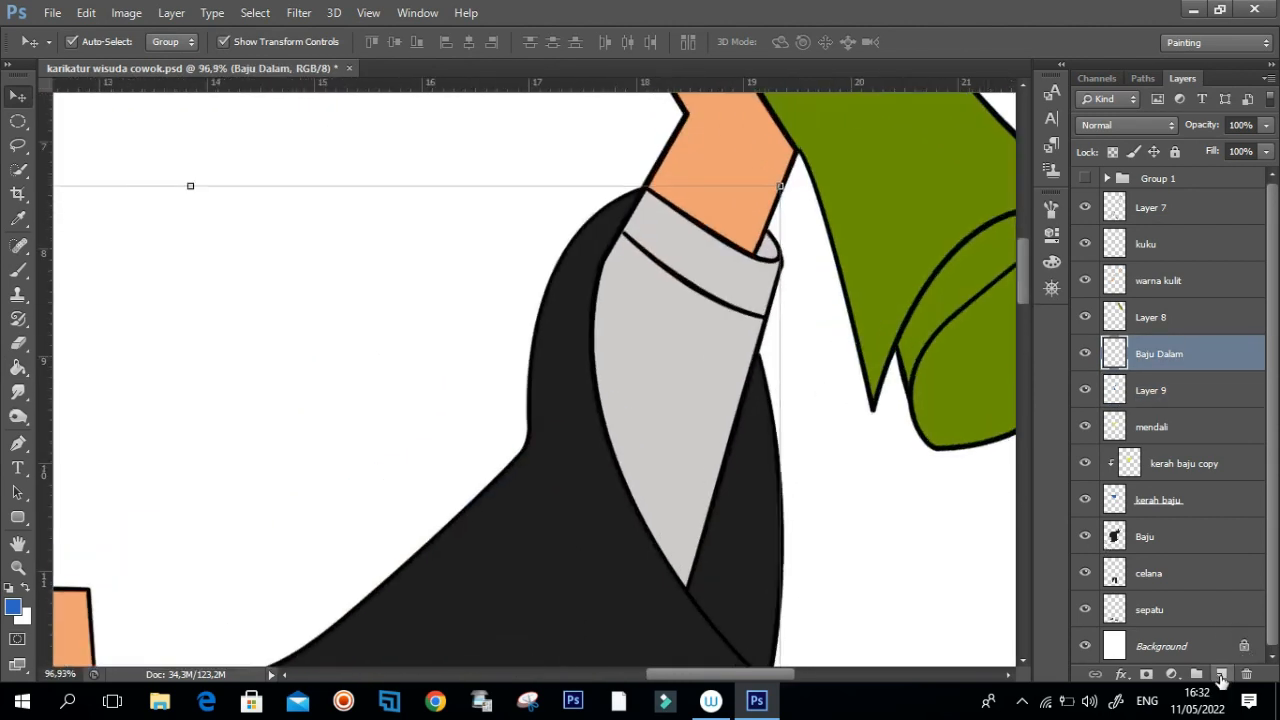
pyautogui.click(1220, 676)
pyautogui.hotkey('ctrl', 'alt', 'g')
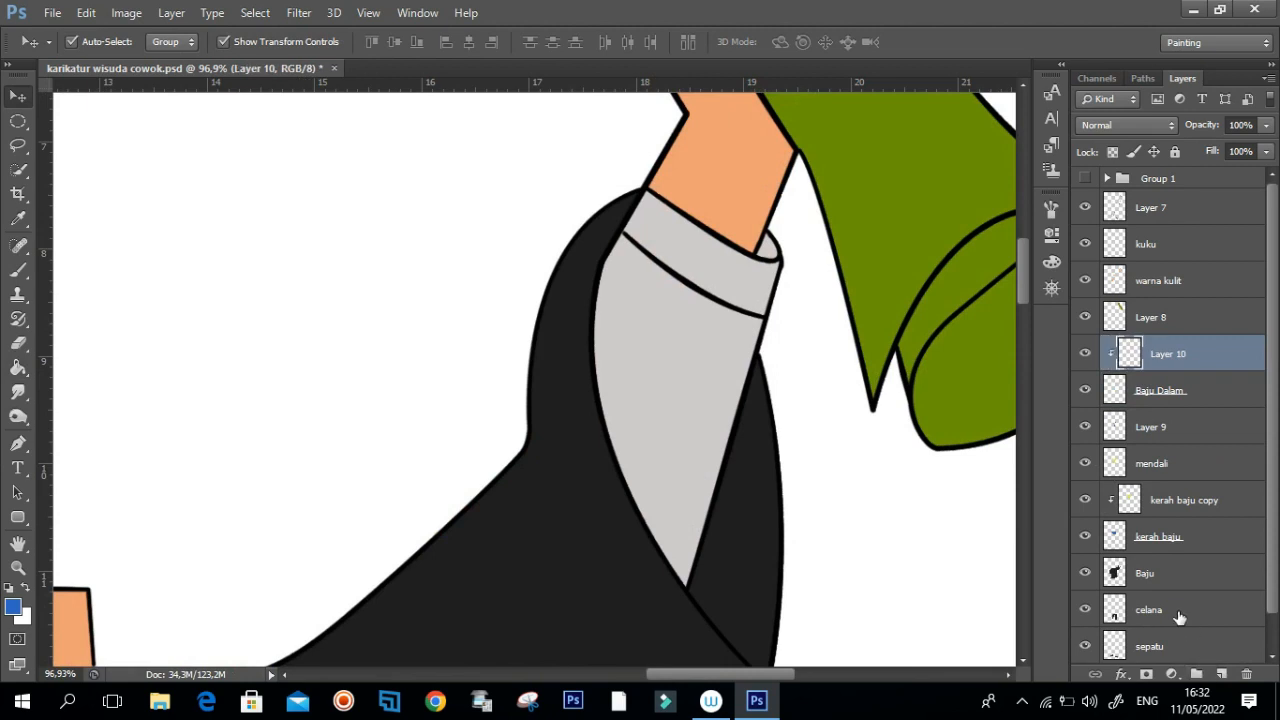
# Step: Sample white and brush a soft highlight down the raised arm's cuff and inner sleeve at brush size 61
pyautogui.press('b')
pyautogui.moveTo(711, 308)
pyautogui.mouseDown()
pyautogui.moveTo(740, 317)
pyautogui.moveTo(629, 329)
pyautogui.moveTo(668, 322)
pyautogui.mouseUp()
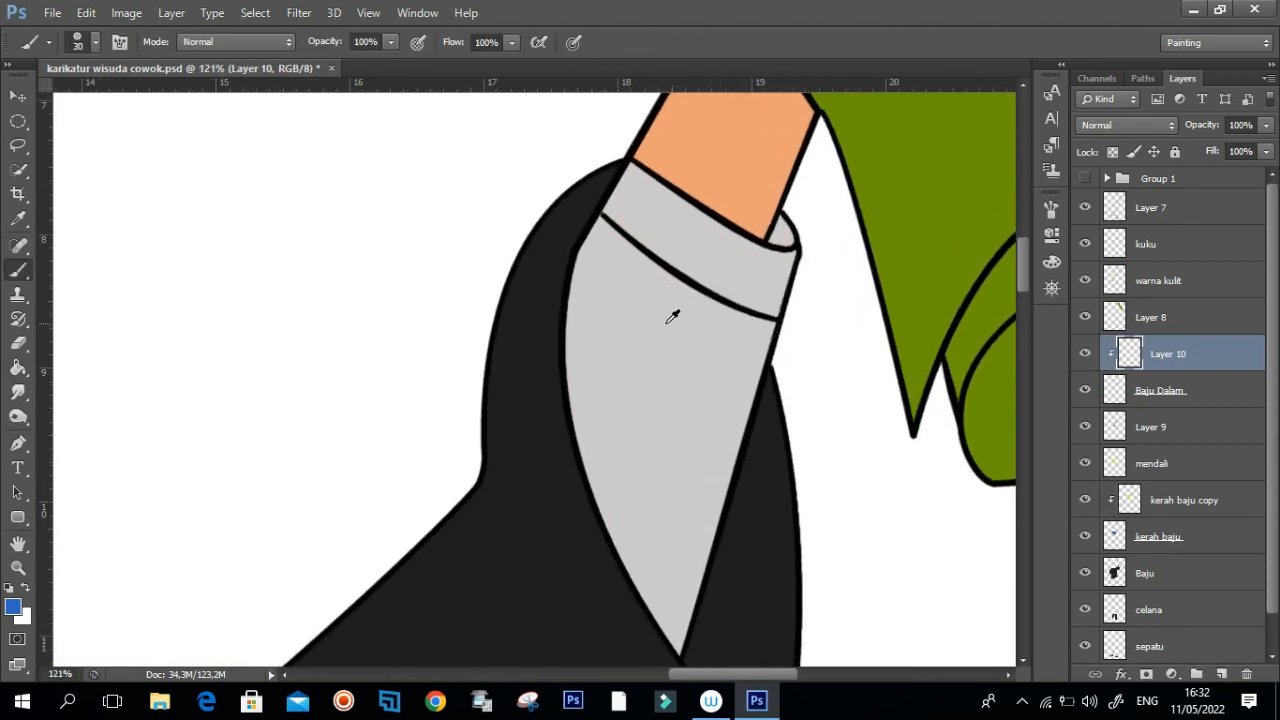
pyautogui.keyDown('alt'); pyautogui.click(297, 401); pyautogui.keyUp('alt')
pyautogui.moveTo(630, 348); pyautogui.dragTo(635, 336)
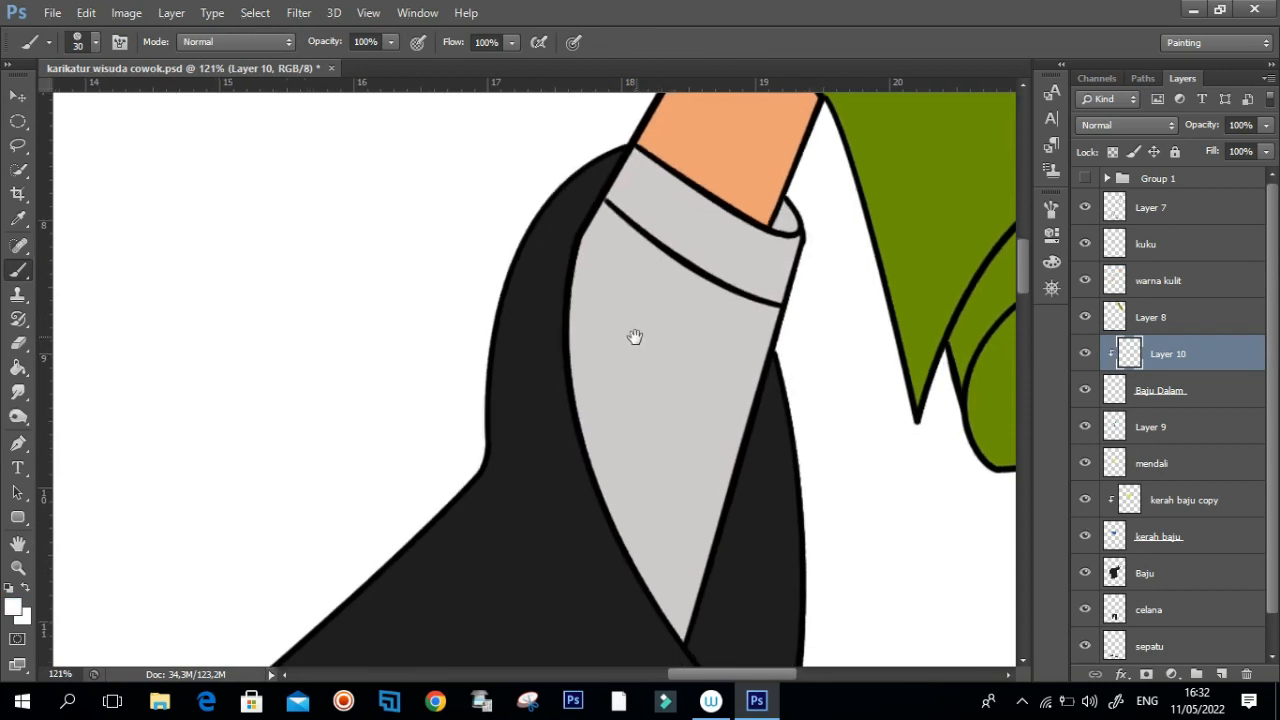
pyautogui.moveTo(671, 271); pyautogui.dragTo(706, 270)
pyautogui.moveTo(668, 208); pyautogui.dragTo(582, 439)
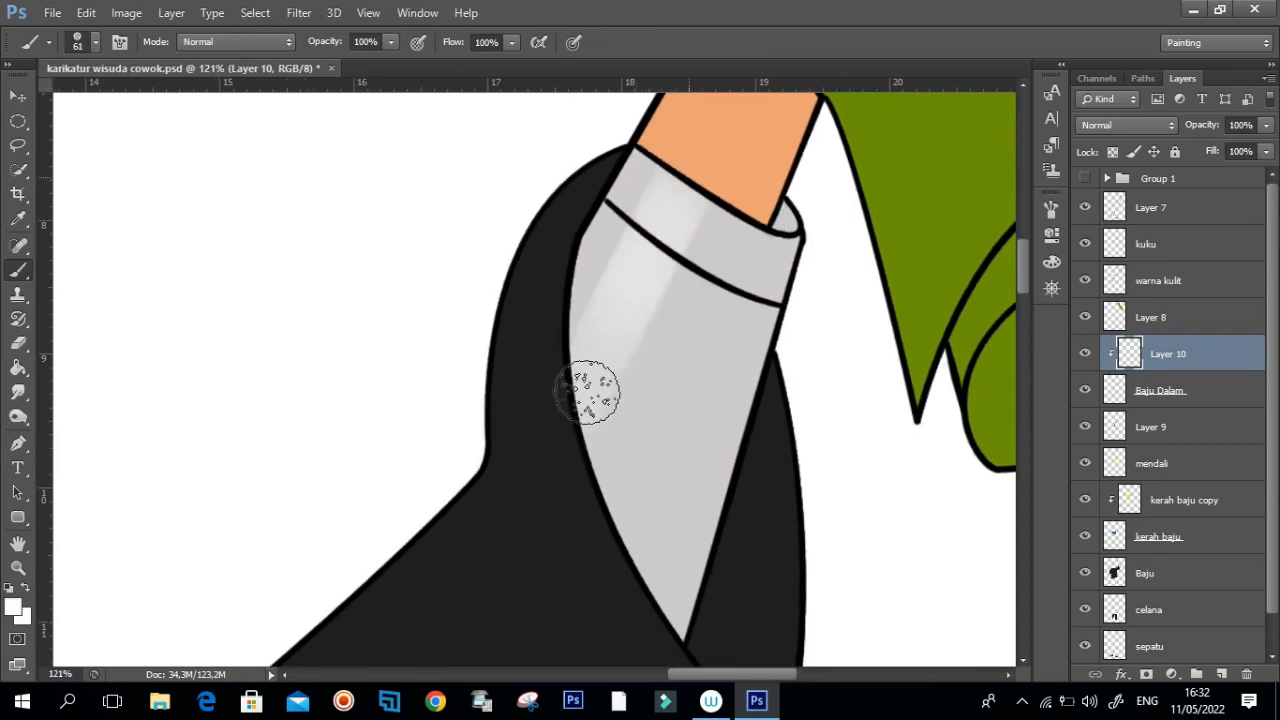
pyautogui.scroll(-3, 709, 234)
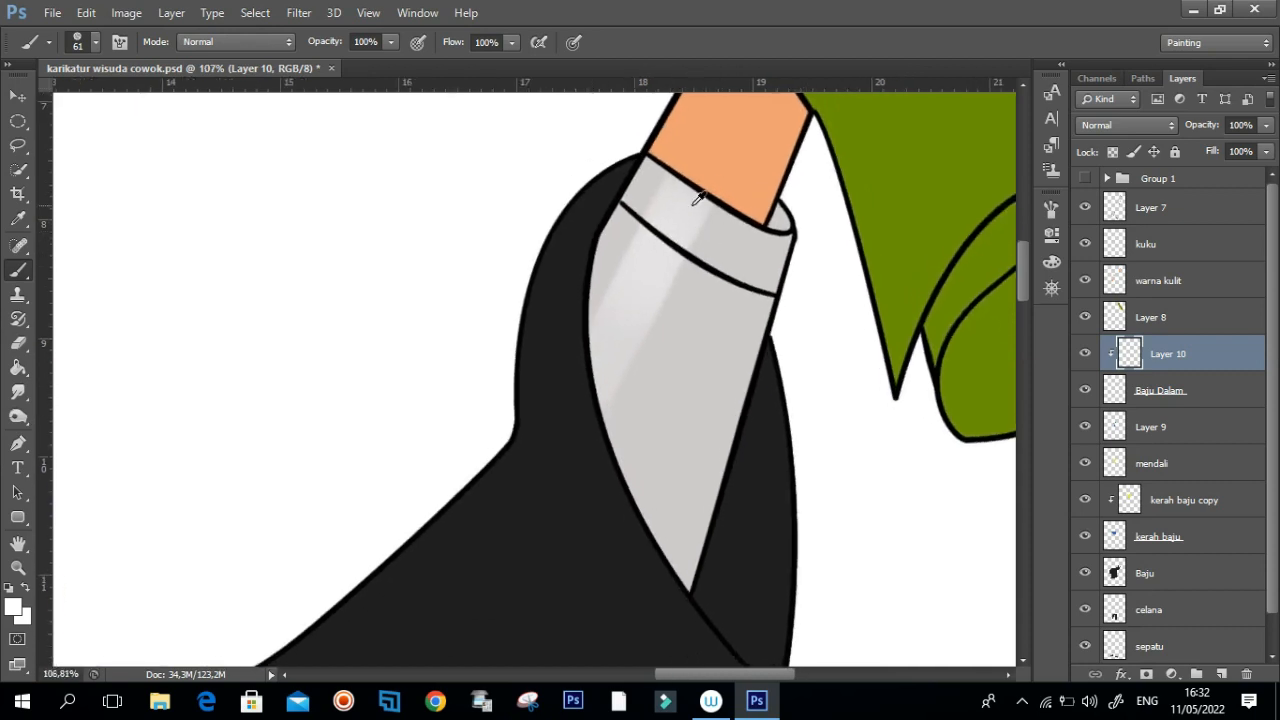
# Step: Broaden the white highlight across the cuff band and inner sleeve with the brush at size 93
pyautogui.moveTo(773, 203); pyautogui.dragTo(805, 203)
pyautogui.moveTo(671, 149); pyautogui.dragTo(546, 409)
pyautogui.moveTo(712, 177); pyautogui.dragTo(652, 360)
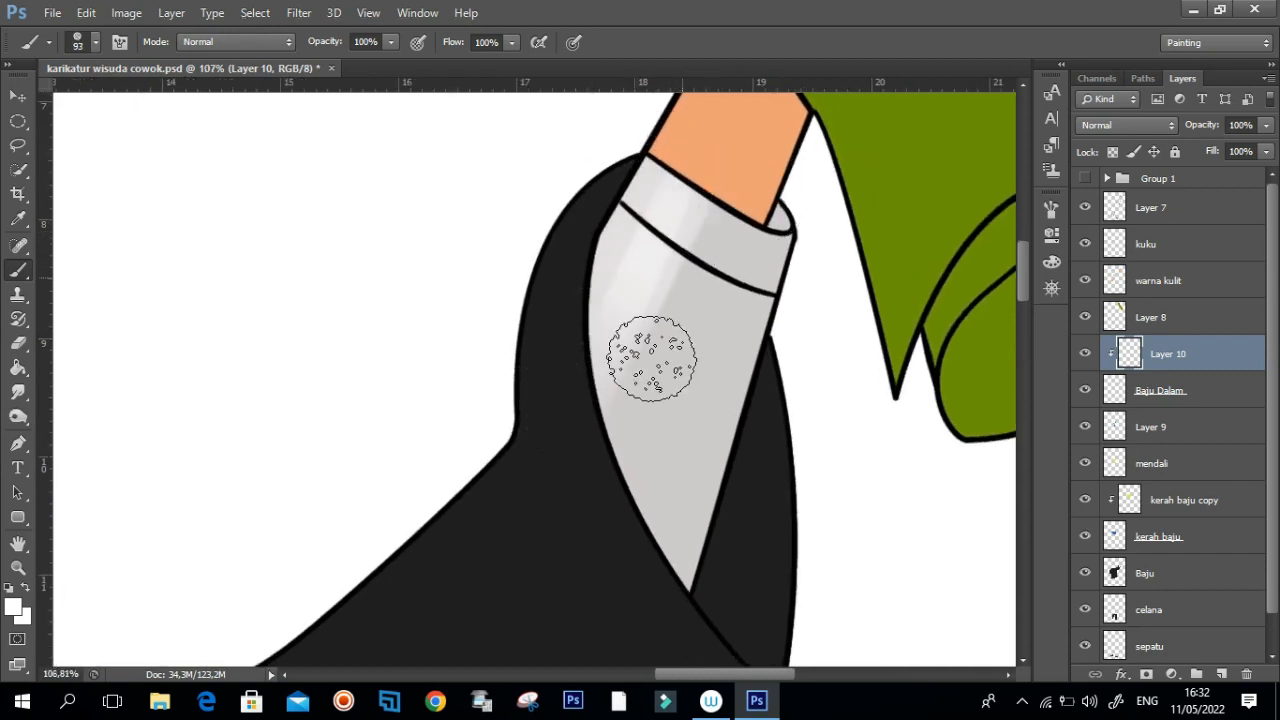
pyautogui.moveTo(766, 234); pyautogui.dragTo(664, 192)
# Step: Paint white edge highlights along the cuff band's upper rim and down the inner sleeve's outer edge, using smaller brush sizes
pyautogui.keyDown('alt'); pyautogui.rightClick(722, 232); pyautogui.keyUp('alt')
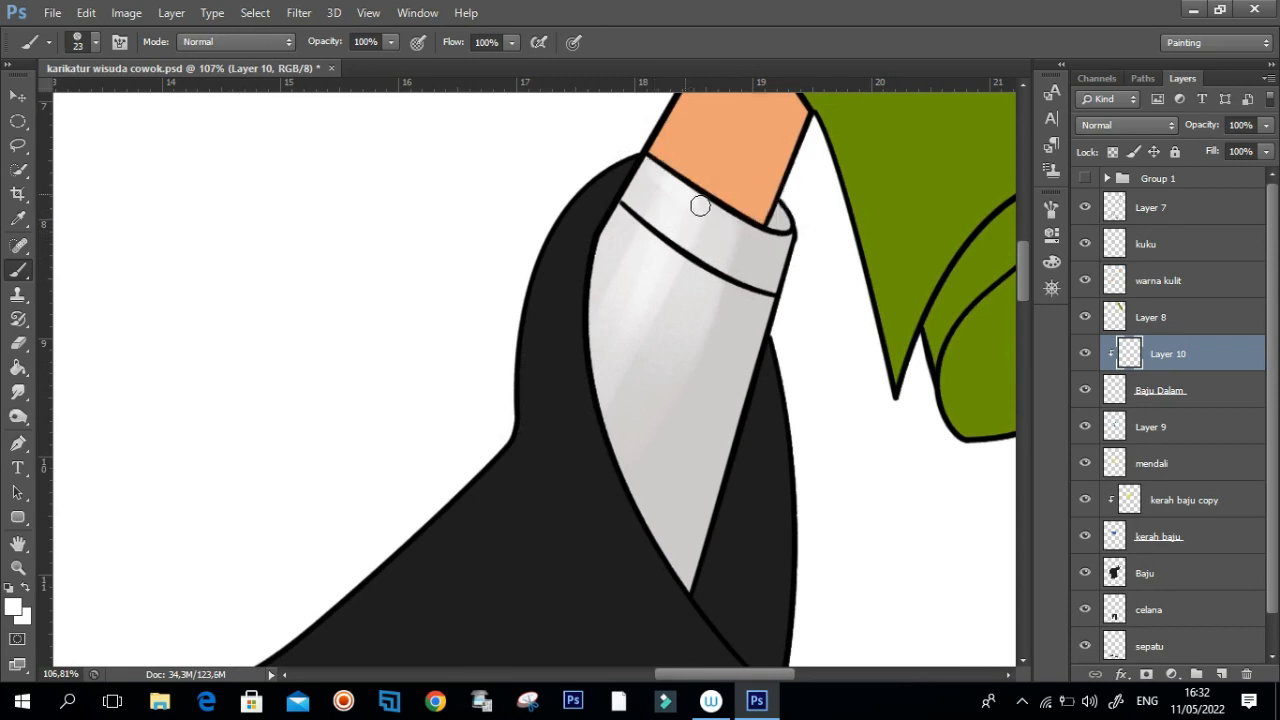
pyautogui.moveTo(760, 234); pyautogui.dragTo(748, 230)
pyautogui.moveTo(800, 262); pyautogui.dragTo(814, 250)
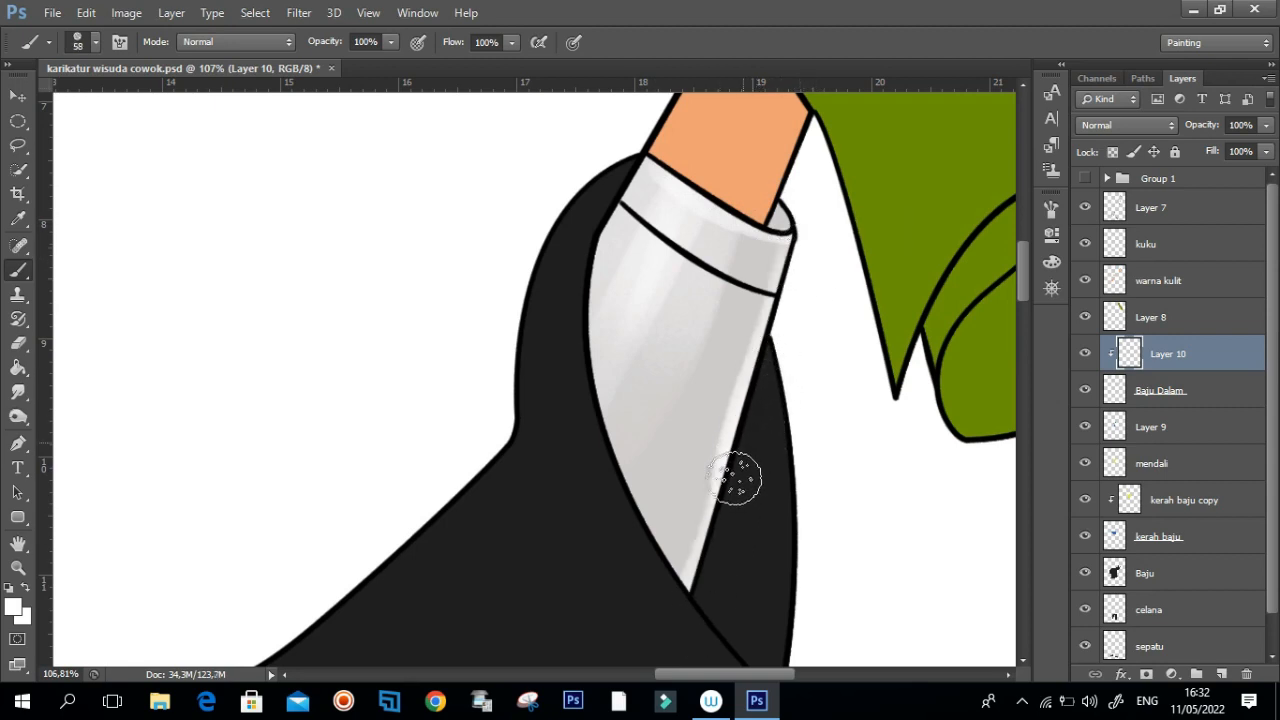
pyautogui.moveTo(700, 226); pyautogui.dragTo(655, 236)
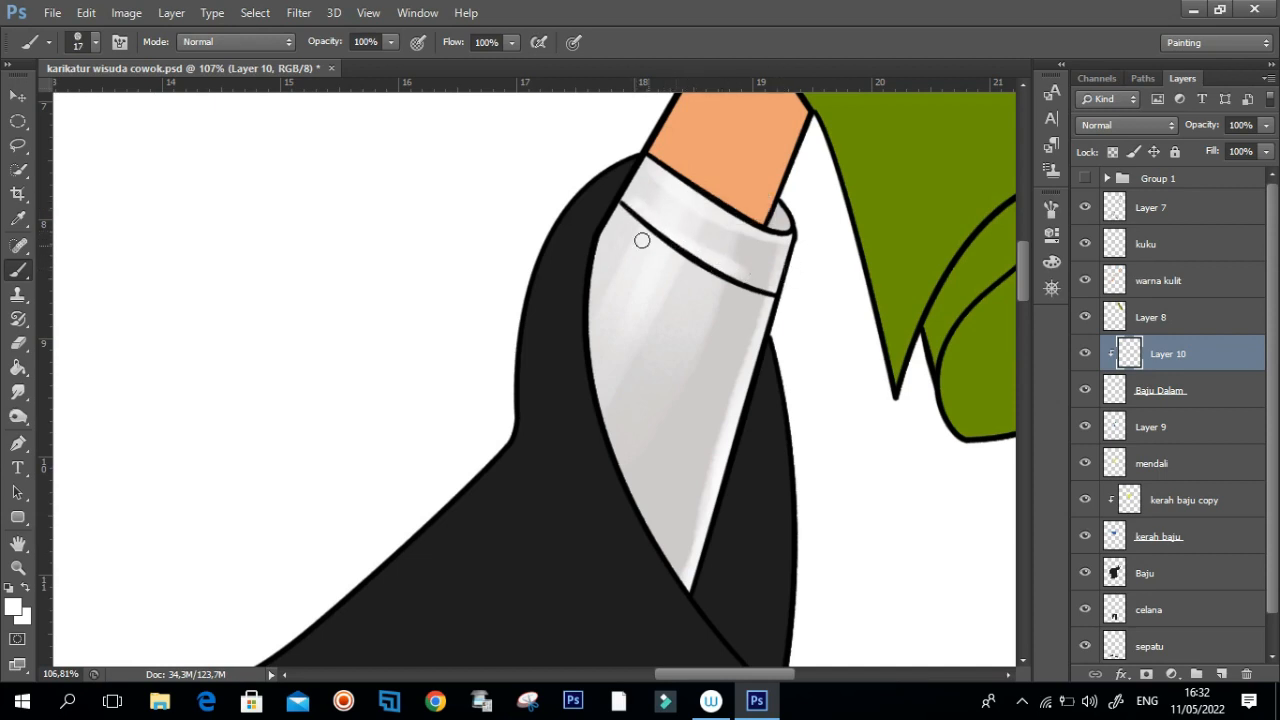
# Step: Sample the sleeve's light grey and blend the middle of the inner sleeve at brush size 40
pyautogui.moveTo(709, 306)
pyautogui.mouseDown()
pyautogui.moveTo(677, 323)
pyautogui.moveTo(744, 340)
pyautogui.mouseUp()
pyautogui.moveTo(744, 340); pyautogui.dragTo(766, 340)
pyautogui.keyDown('alt'); pyautogui.click(716, 327); pyautogui.keyUp('alt')
pyautogui.moveTo(703, 303); pyautogui.dragTo(718, 412)
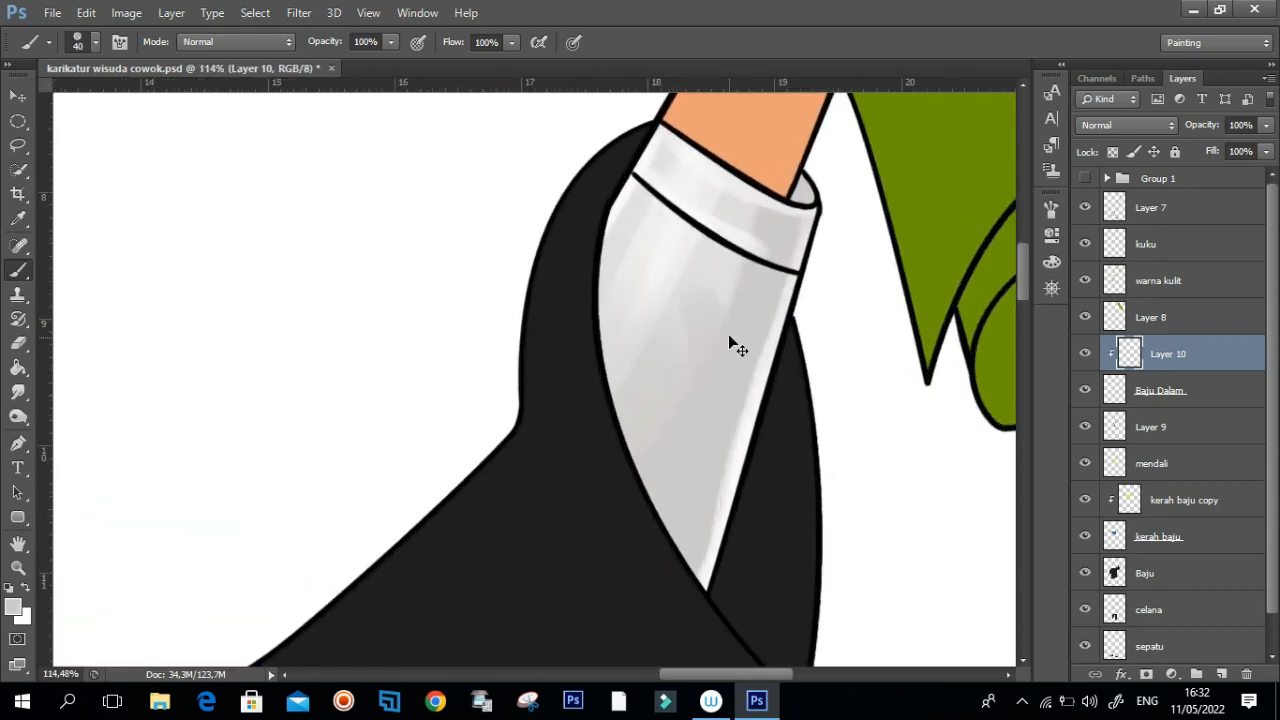
# Step: Pick a darker grey foreground color and shade the inside of the raised cuff's opening with a smaller brush
pyautogui.click(14, 606)
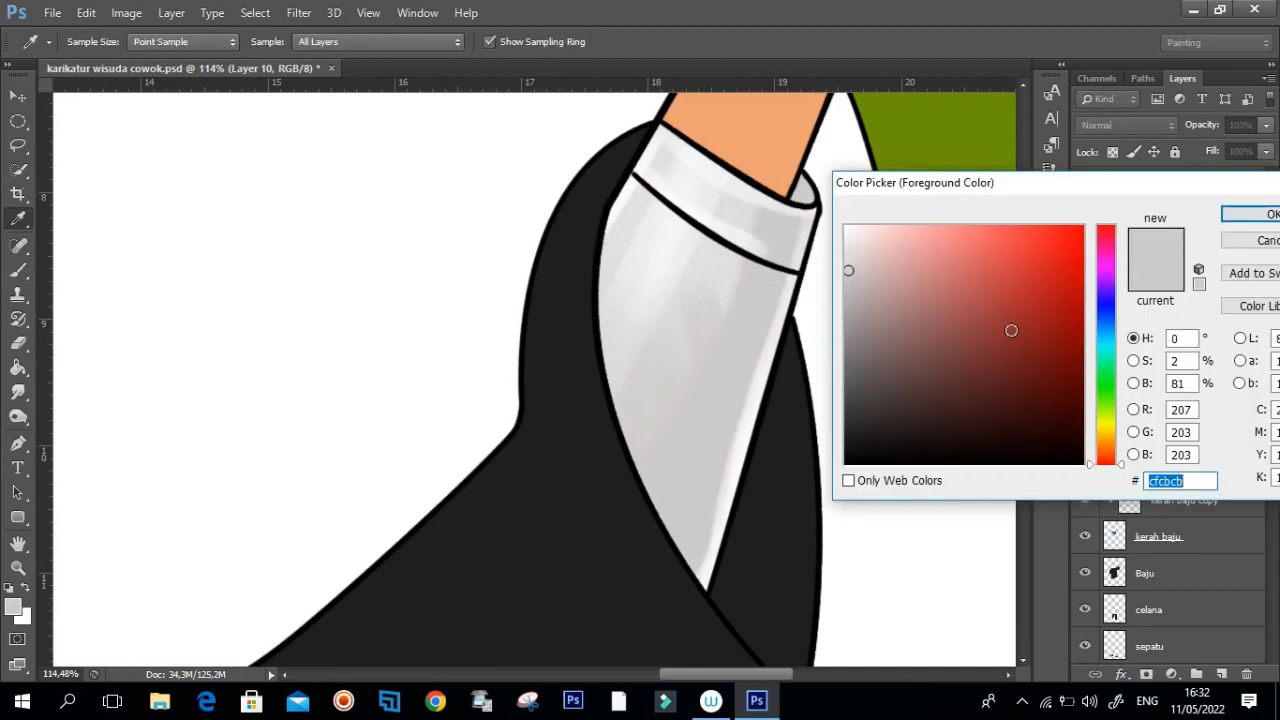
pyautogui.click(849, 312)
pyautogui.click(1243, 218)
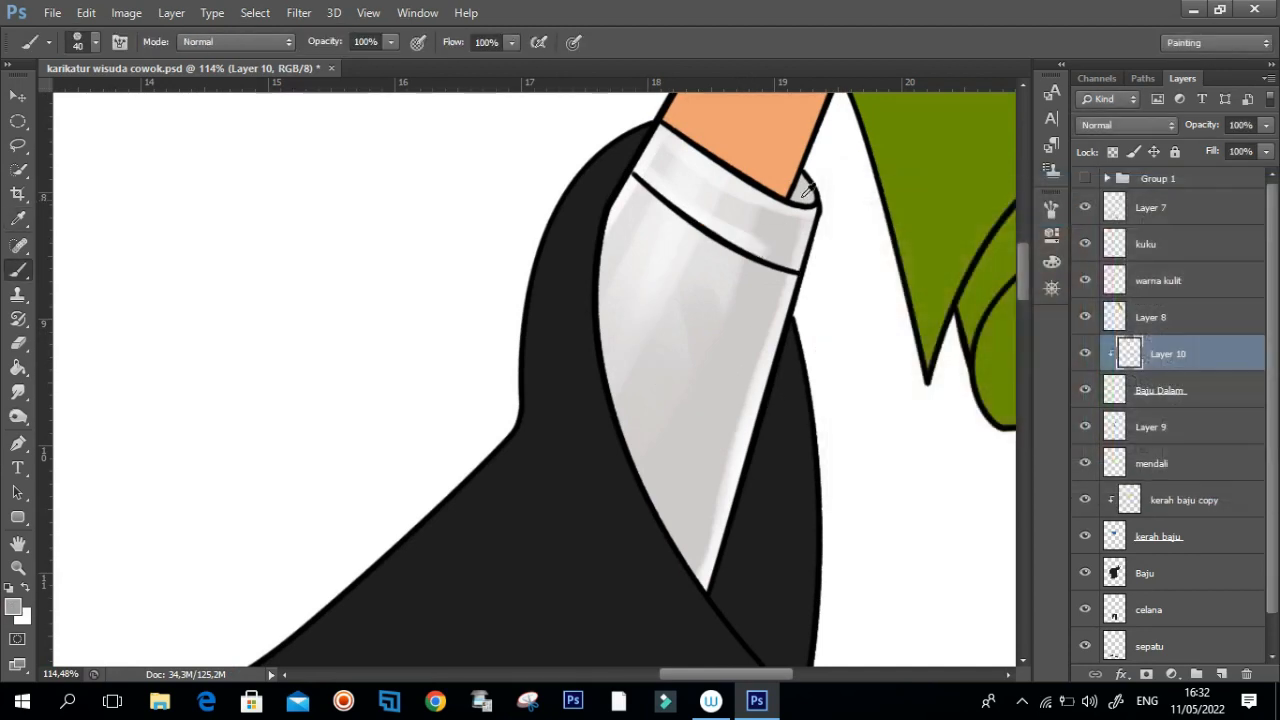
pyautogui.scroll(5, 801, 177)
pyautogui.press('[')
pyautogui.press('[')
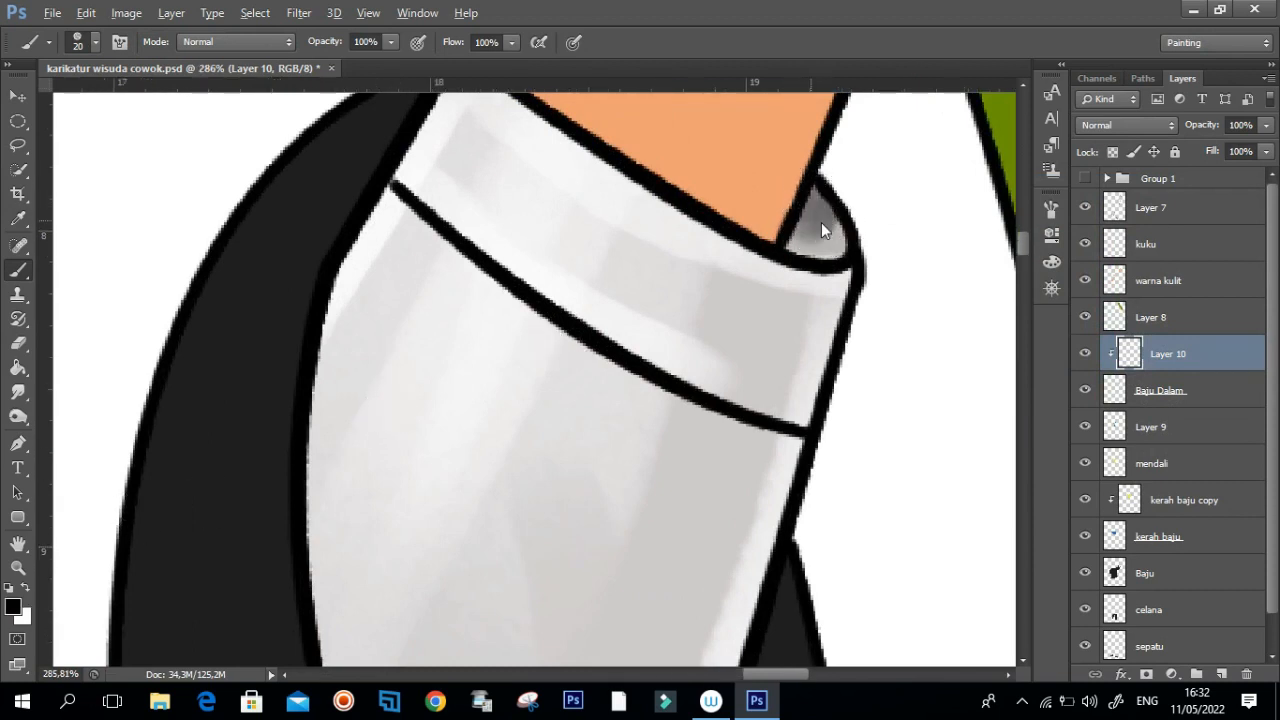
# Step: Deepen the shadow inside the cuff opening and soften its outer rim with the sampled light grey at brush size 12
pyautogui.moveTo(846, 213)
pyautogui.mouseDown()
pyautogui.moveTo(821, 232)
pyautogui.moveTo(831, 180)
pyautogui.moveTo(810, 229)
pyautogui.moveTo(846, 243)
pyautogui.mouseUp()
pyautogui.moveTo(863, 188)
pyautogui.mouseDown()
pyautogui.moveTo(823, 214)
pyautogui.moveTo(849, 239)
pyautogui.mouseUp()
pyautogui.keyDown('alt'); pyautogui.click(813, 256); pyautogui.keyUp('alt')
pyautogui.moveTo(846, 184); pyautogui.dragTo(856, 228)
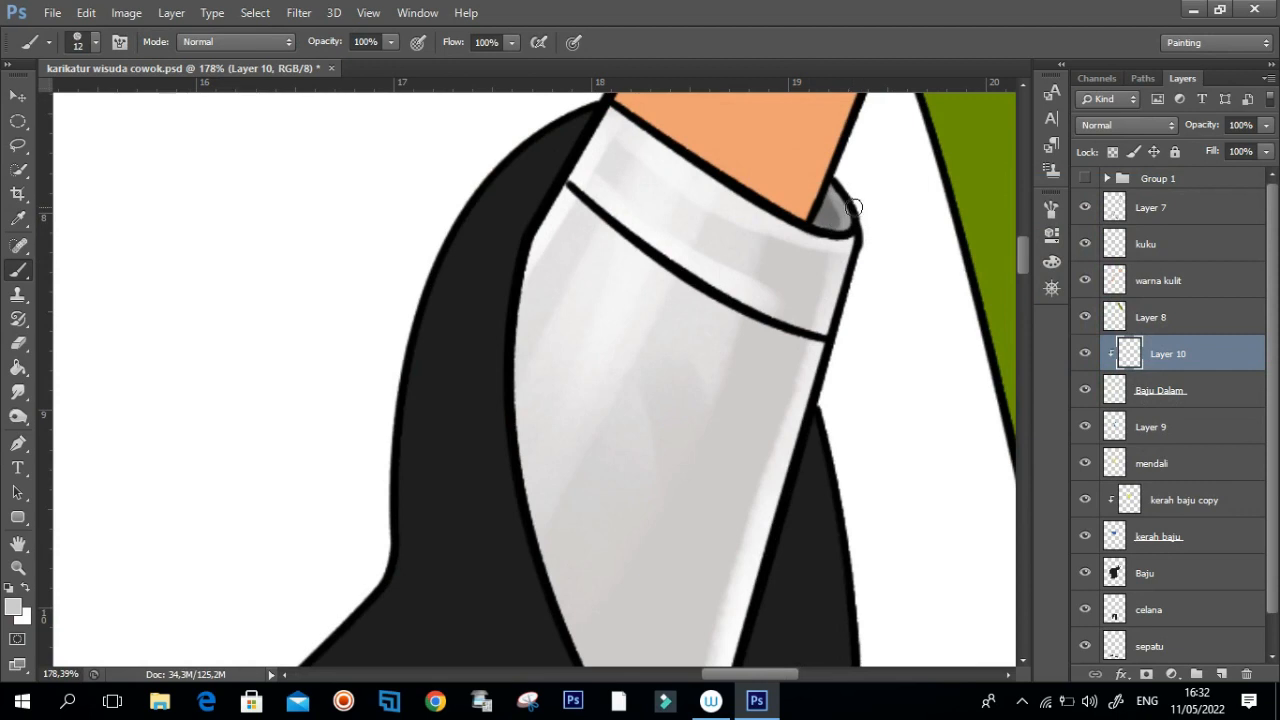
# Step: Brush darker grey shading onto the cuff band and down the inner sleeve near its outer edge at brush size 32
pyautogui.scroll(-3, 790, 200)
pyautogui.moveTo(785, 222); pyautogui.dragTo(798, 244)
pyautogui.keyDown('alt'); pyautogui.rightClick(803, 208); pyautogui.keyUp('alt')
pyautogui.keyDown('alt'); pyautogui.rightClick(782, 210); pyautogui.keyUp('alt')
pyautogui.moveTo(797, 200); pyautogui.dragTo(779, 352)
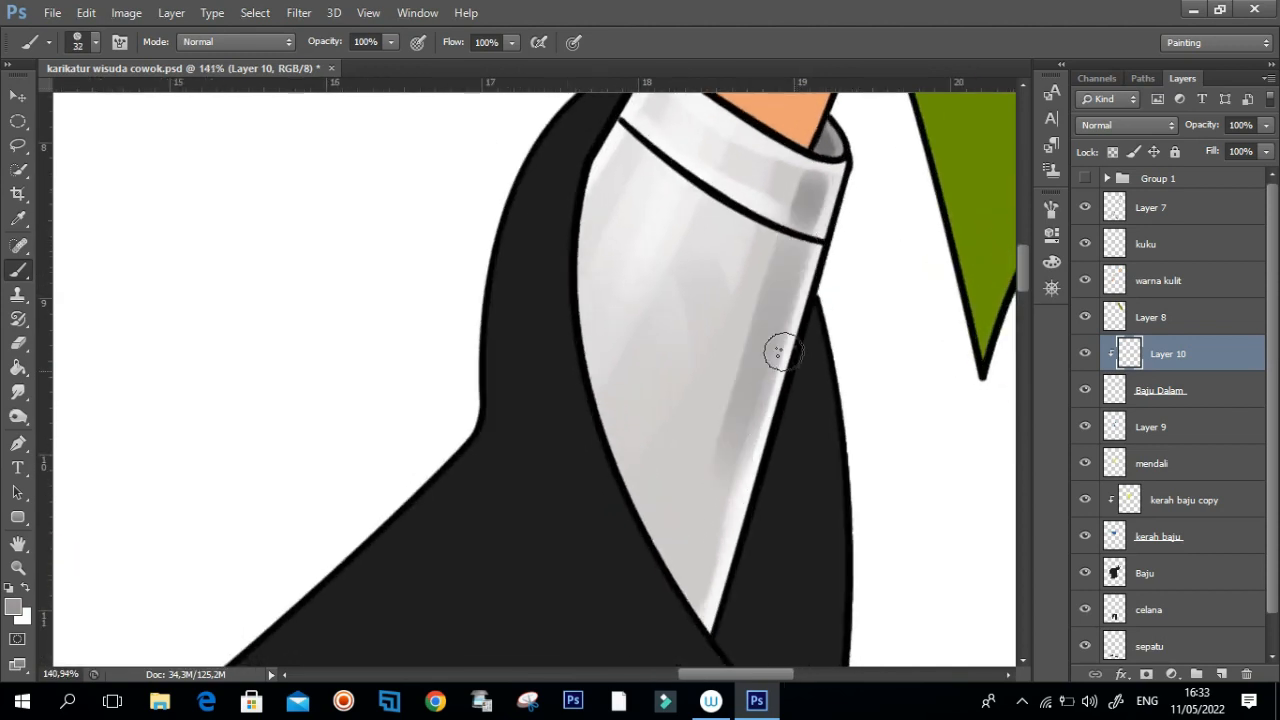
# Step: Undo the last shading stroke, repaint the grey strip down the inner sleeve, and blend it toward the tip with sampled grey
pyautogui.hotkey('ctrl', 'z')
pyautogui.moveTo(786, 258); pyautogui.dragTo(723, 471)
pyautogui.keyDown('alt'); pyautogui.click(753, 366); pyautogui.keyUp('alt')
pyautogui.moveTo(733, 425); pyautogui.dragTo(690, 580)
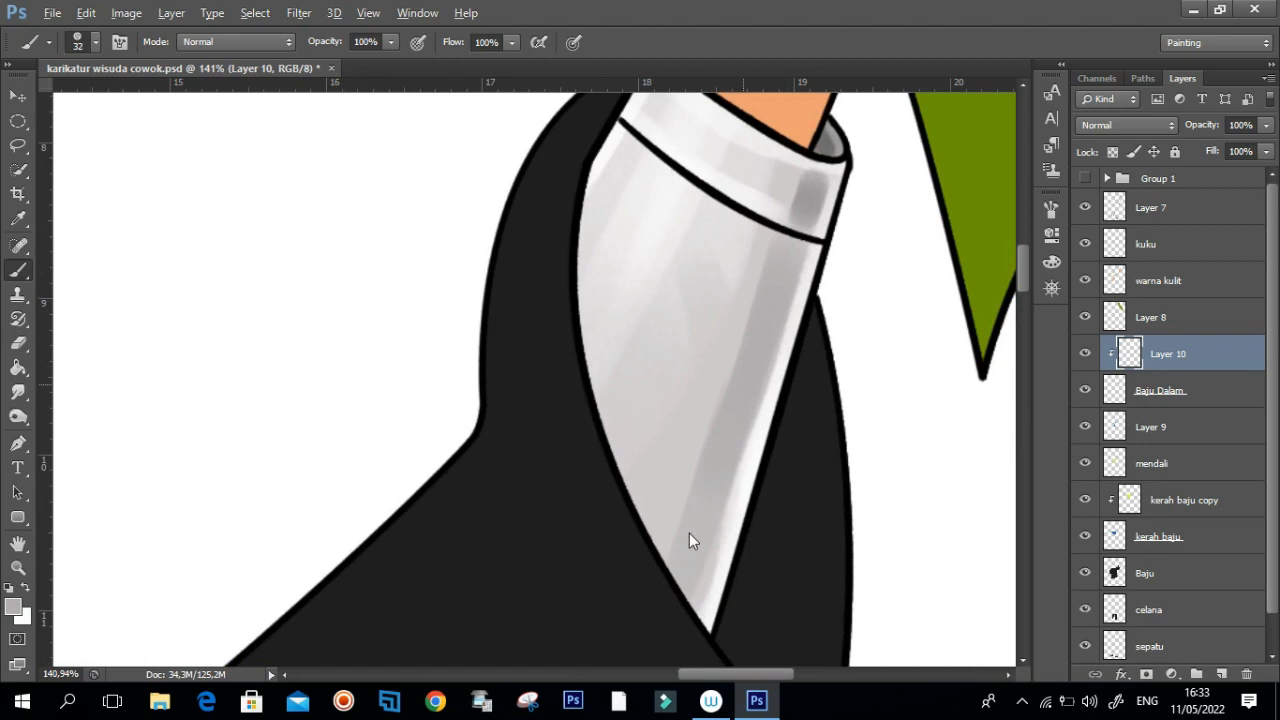
# Step: Paint darker grey fold shadows down the raised arm's white sleeve with the brush at sizes 11 and 20
pyautogui.keyDown('alt'); pyautogui.rightClick(715, 319); pyautogui.keyUp('alt')
pyautogui.moveTo(687, 269); pyautogui.dragTo(705, 468)
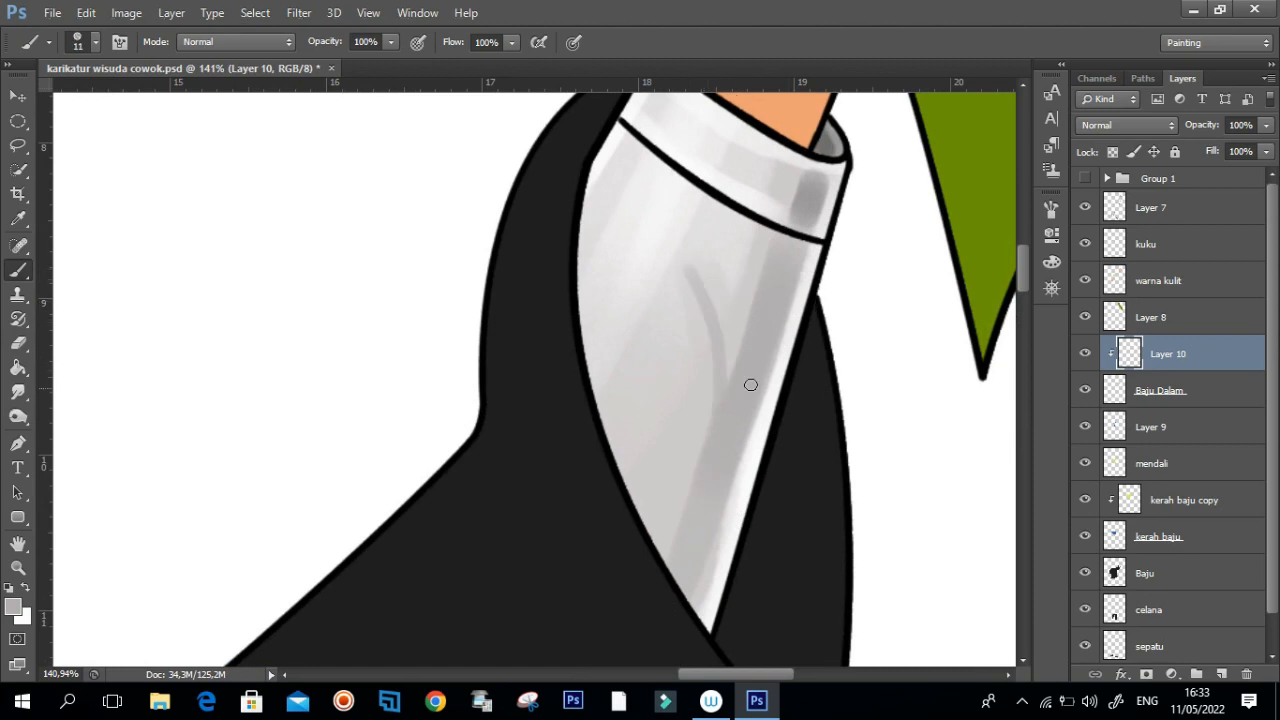
pyautogui.keyDown('alt'); pyautogui.rightClick(753, 370); pyautogui.keyUp('alt')
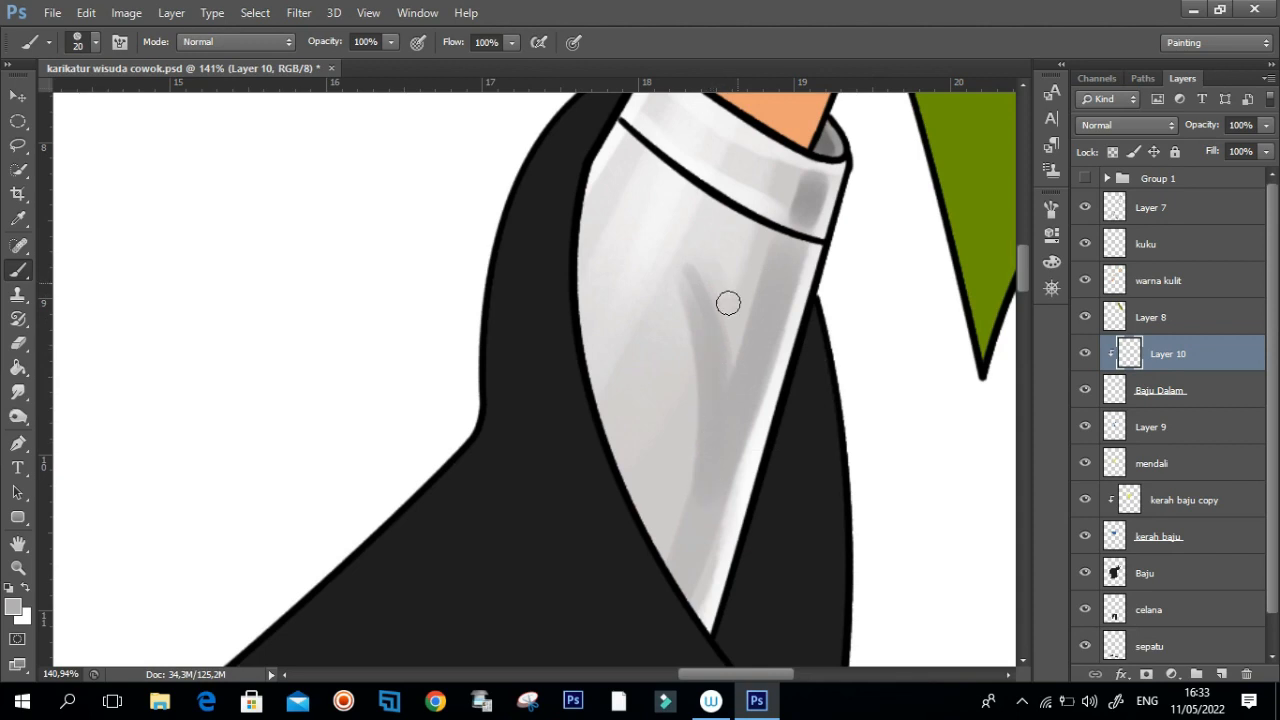
pyautogui.moveTo(746, 332); pyautogui.dragTo(736, 295)
pyautogui.moveTo(740, 210); pyautogui.dragTo(744, 272)
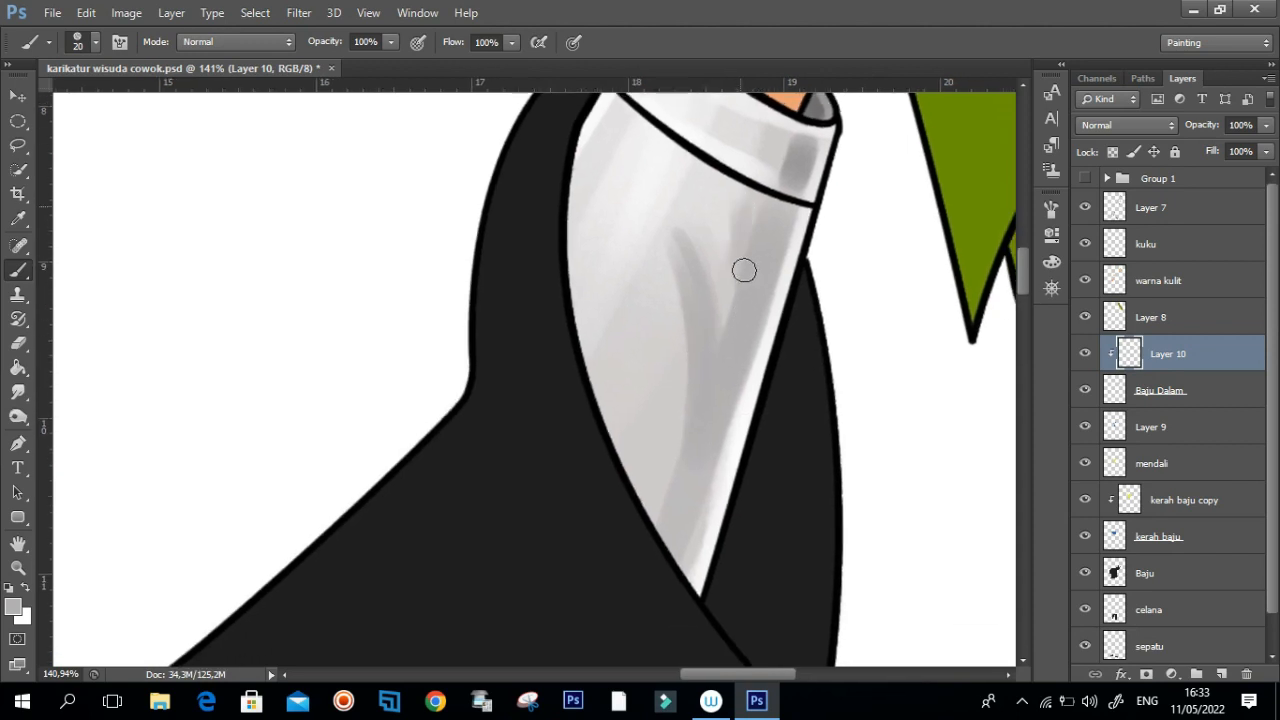
pyautogui.moveTo(661, 350); pyautogui.dragTo(673, 492)
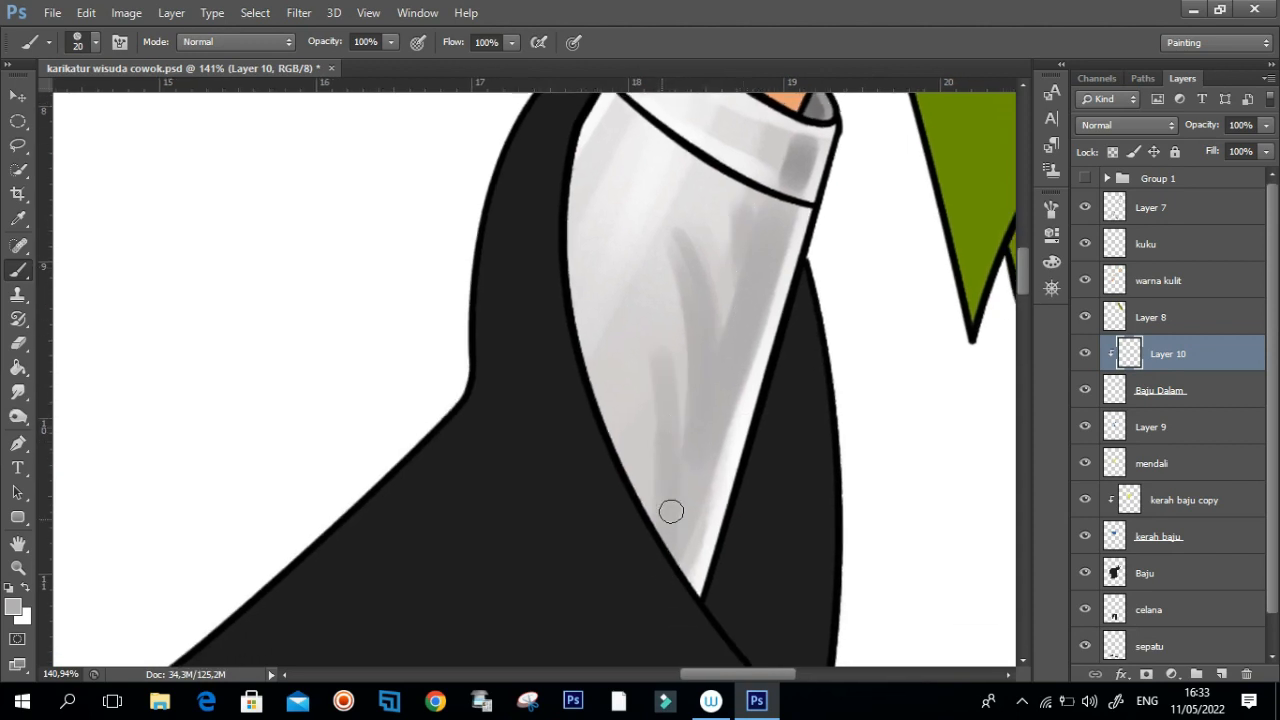
# Step: Soften the new fold shadows on the raised sleeve with sampled light and mid greys at brush sizes 11 and 19
pyautogui.keyDown('alt'); pyautogui.click(667, 297); pyautogui.keyUp('alt')
pyautogui.keyDown('alt'); pyautogui.rightClick(670, 309); pyautogui.keyUp('alt')
pyautogui.moveTo(677, 362); pyautogui.dragTo(680, 456)
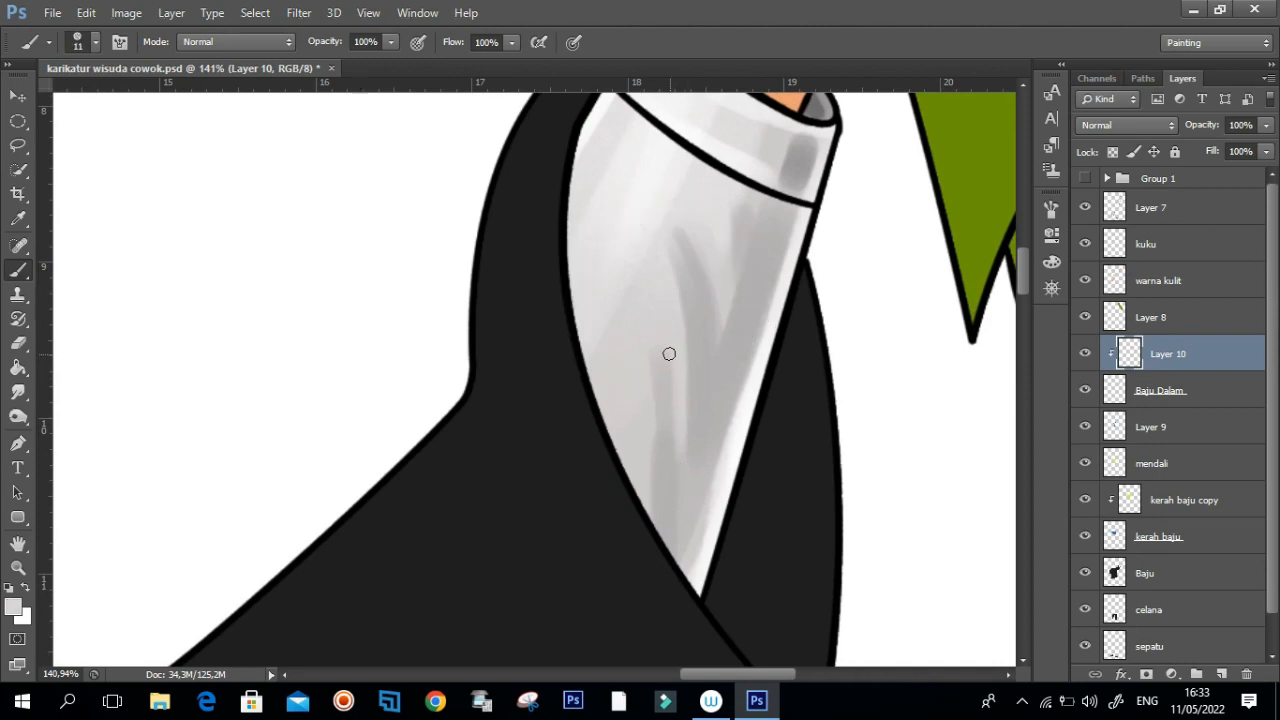
pyautogui.moveTo(686, 384); pyautogui.dragTo(687, 462)
pyautogui.keyDown('alt'); pyautogui.click(666, 350); pyautogui.keyUp('alt')
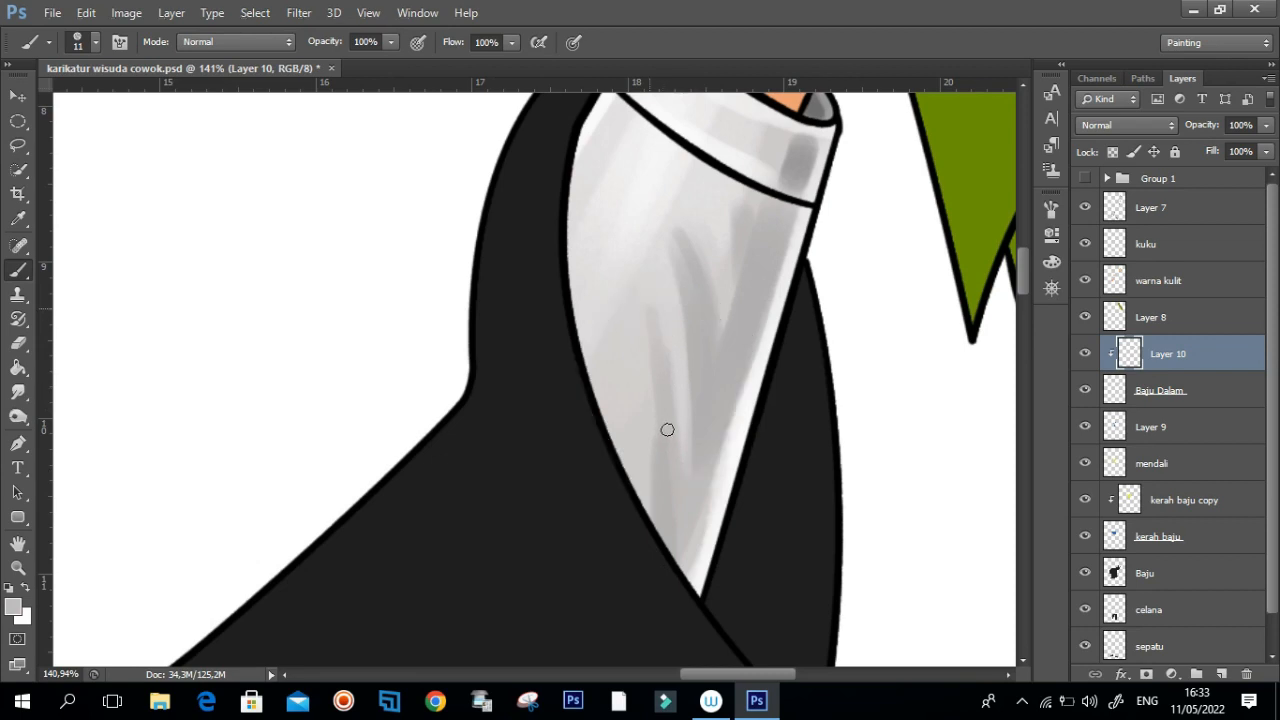
pyautogui.keyDown('alt'); pyautogui.rightClick(657, 314); pyautogui.keyUp('alt')
# Step: Brush sampled near-white highlights between the raised sleeve's folds and near its edge, reducing the brush from size 39 to 21
pyautogui.keyDown('alt'); pyautogui.click(723, 497); pyautogui.keyUp('alt')
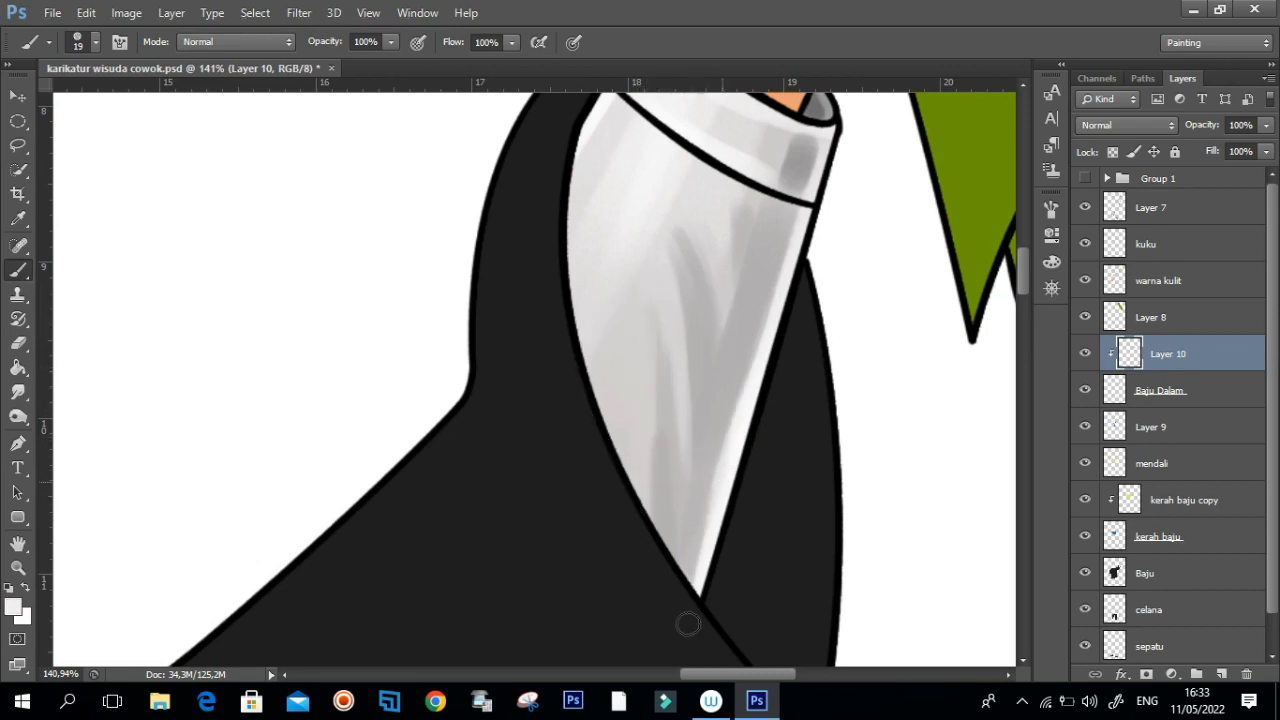
pyautogui.moveTo(750, 276); pyautogui.dragTo(730, 366)
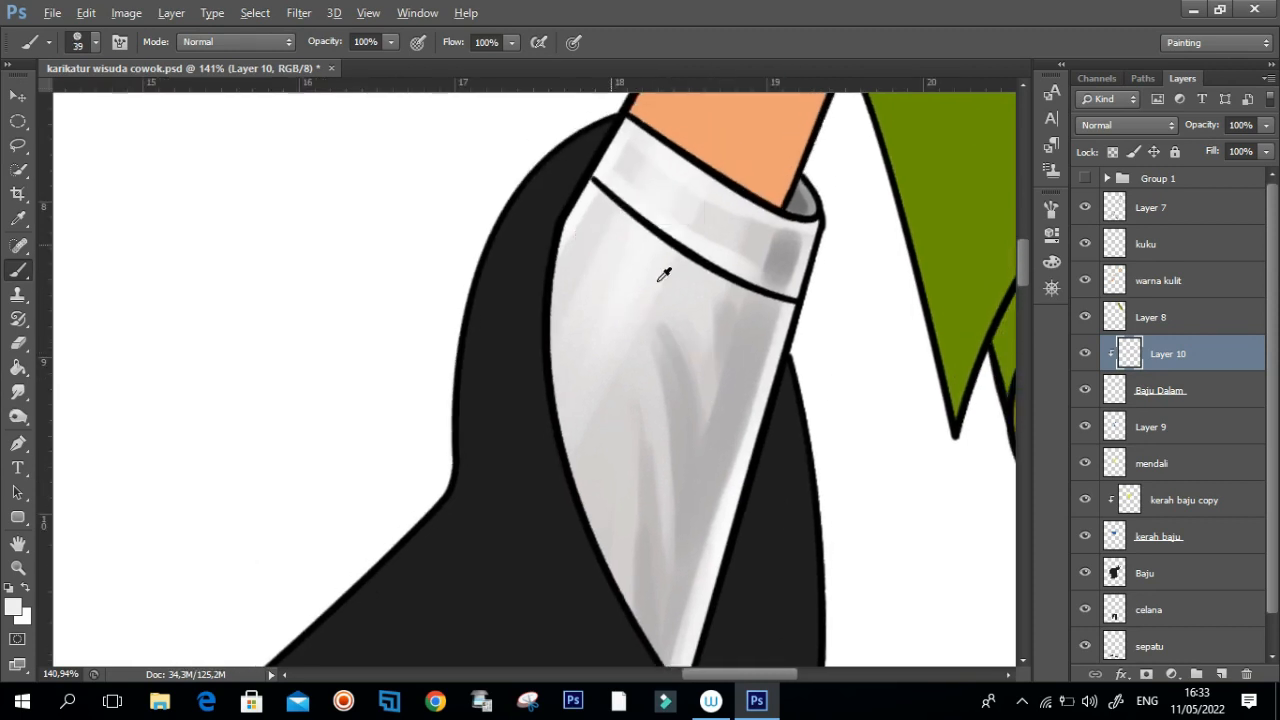
pyautogui.keyDown('alt'); pyautogui.click(605, 210); pyautogui.keyUp('alt')
pyautogui.keyDown('alt'); pyautogui.click(598, 220); pyautogui.keyUp('alt')
pyautogui.keyDown('alt'); pyautogui.moveTo(668, 218); pyautogui.dragTo(710, 222); pyautogui.keyUp('alt')
pyautogui.moveTo(613, 338)
pyautogui.mouseDown()
pyautogui.moveTo(644, 316)
pyautogui.moveTo(644, 330)
pyautogui.mouseUp()
pyautogui.moveTo(596, 260); pyautogui.dragTo(573, 405)
pyautogui.moveTo(636, 335); pyautogui.dragTo(645, 470)
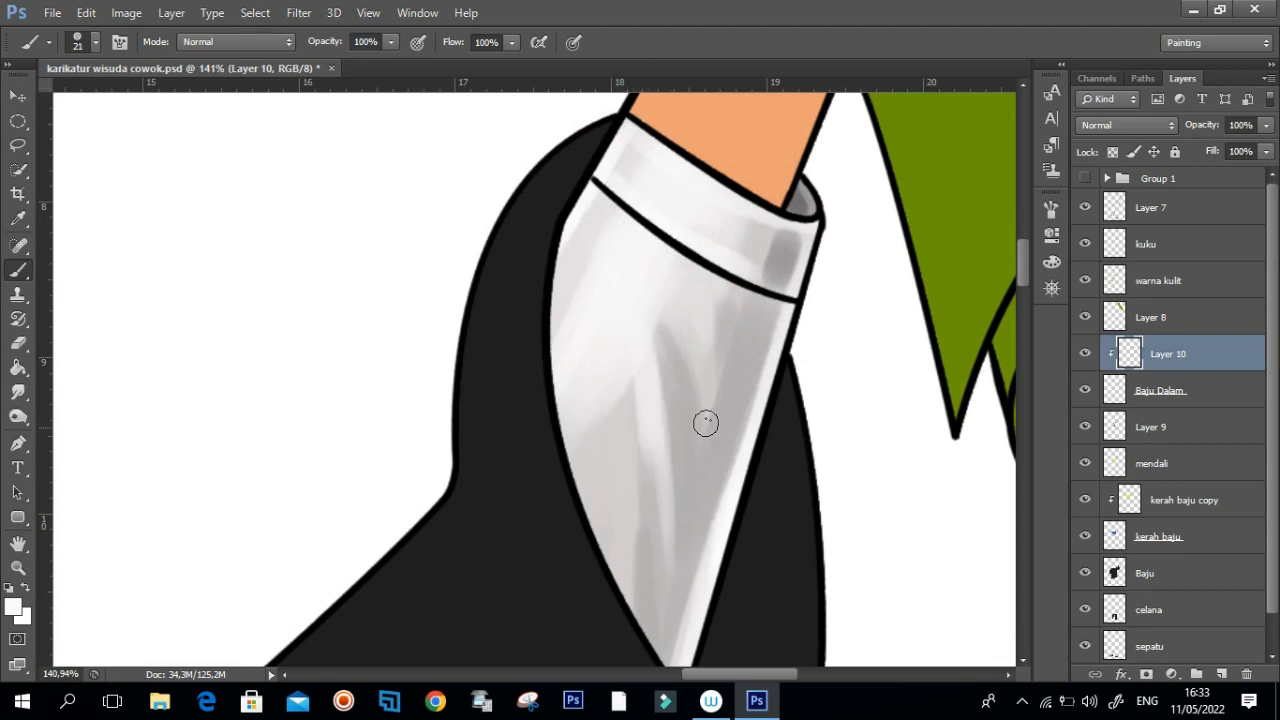
pyautogui.moveTo(686, 301); pyautogui.dragTo(707, 385)
pyautogui.moveTo(701, 324); pyautogui.dragTo(681, 269)
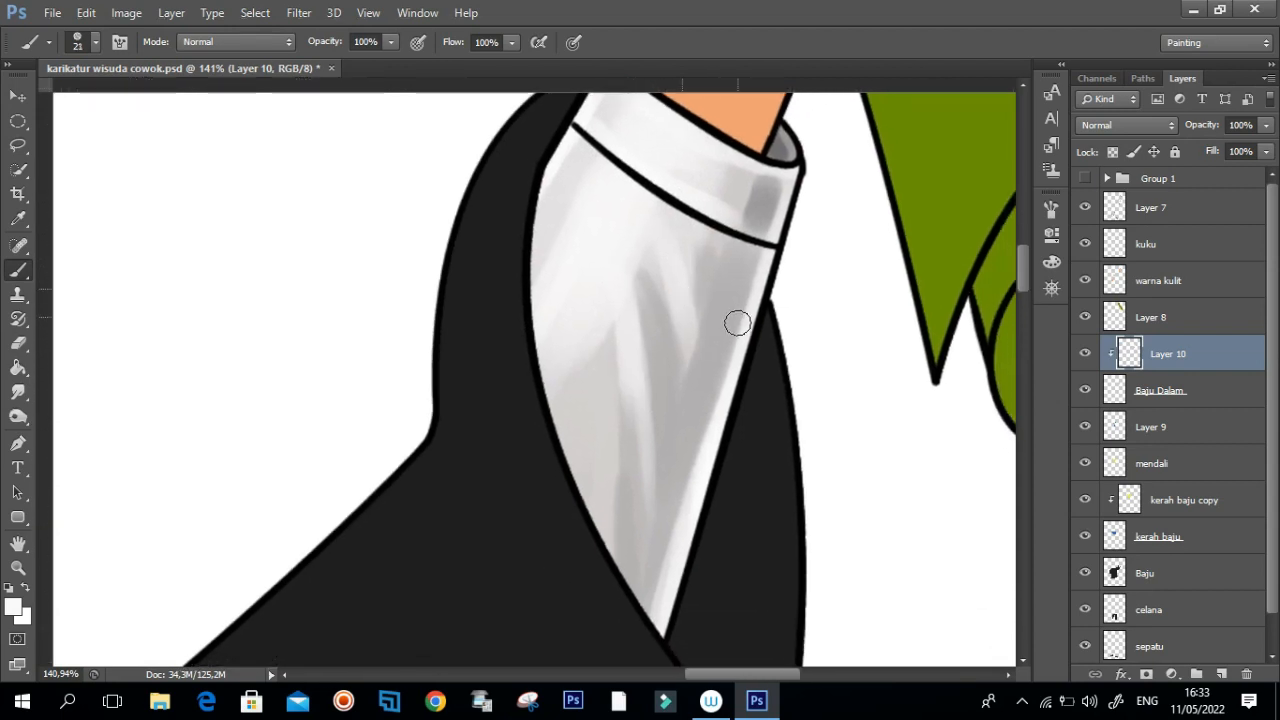
# Step: Smudge the raised sleeve's folds and highlights into each other, setting the strength to 37% and using progressively smaller brushes
pyautogui.press('r')
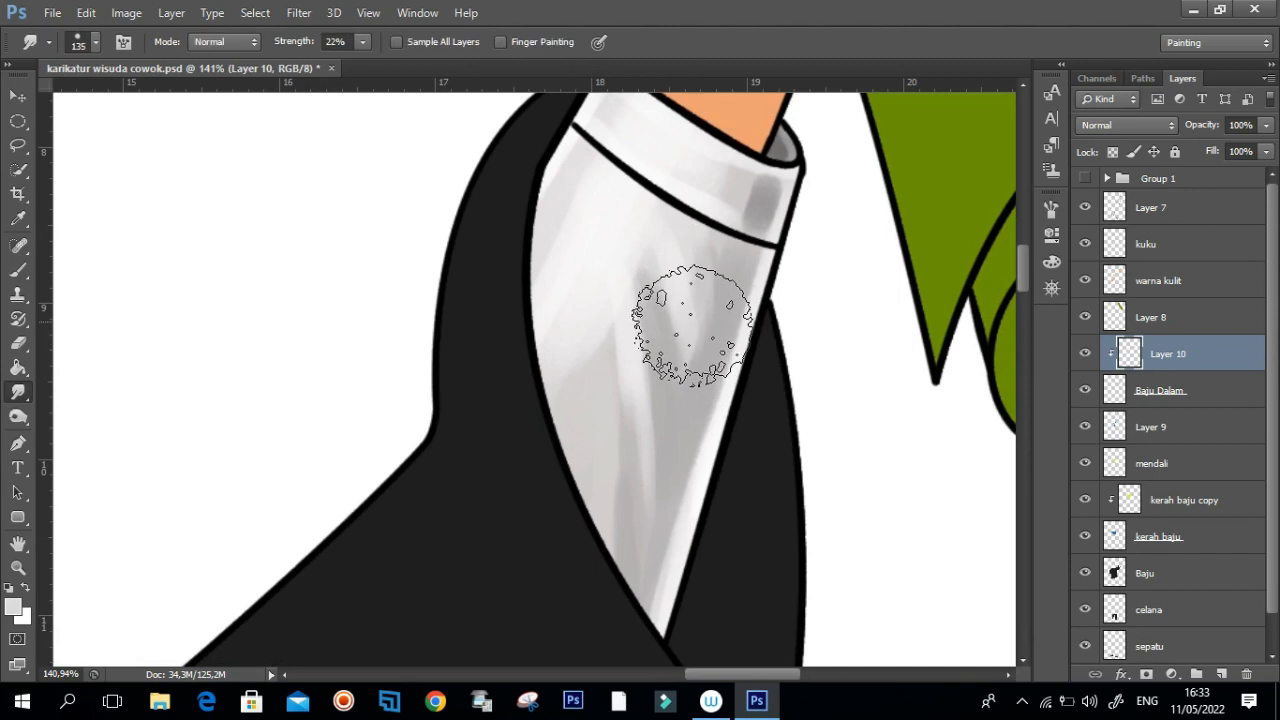
pyautogui.moveTo(676, 299)
pyautogui.mouseDown()
pyautogui.moveTo(626, 317)
pyautogui.moveTo(591, 309)
pyautogui.moveTo(563, 269)
pyautogui.mouseUp()
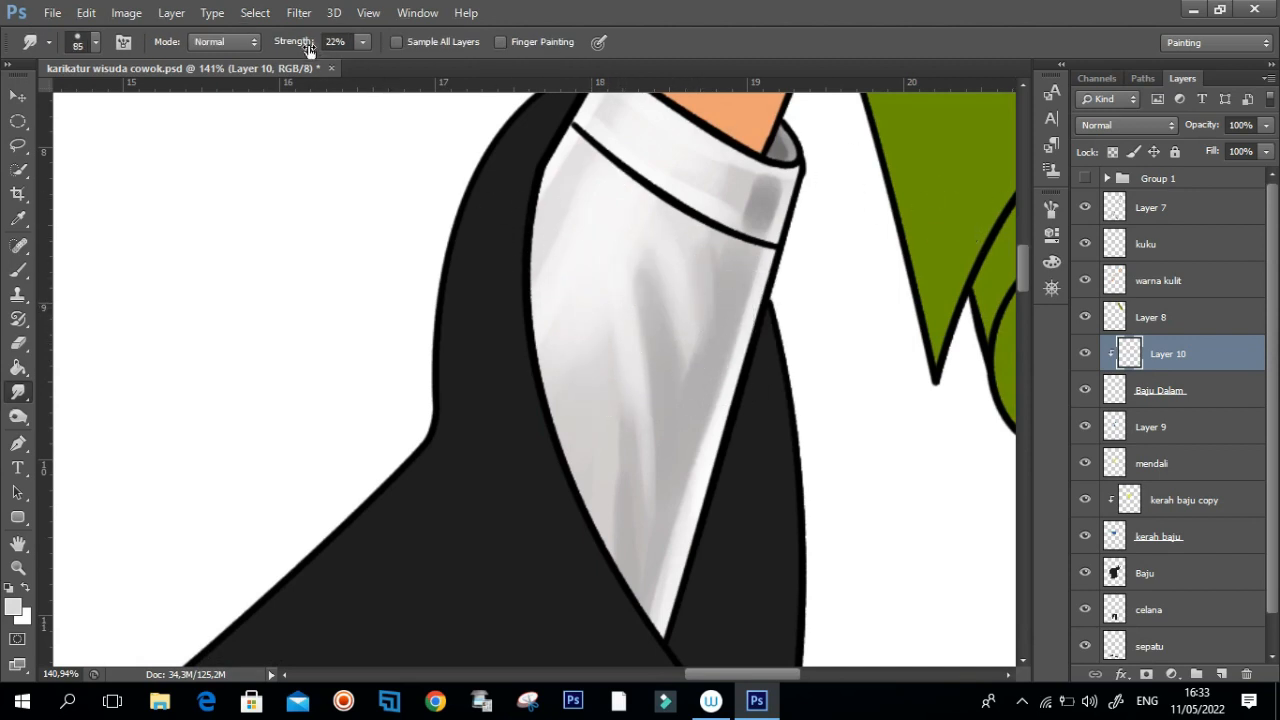
pyautogui.moveTo(305, 50); pyautogui.dragTo(303, 50)
pyautogui.moveTo(586, 300); pyautogui.dragTo(600, 414)
pyautogui.moveTo(637, 492)
pyautogui.mouseDown()
pyautogui.moveTo(634, 283)
pyautogui.moveTo(688, 360)
pyautogui.moveTo(709, 251)
pyautogui.moveTo(694, 237)
pyautogui.moveTo(751, 200)
pyautogui.moveTo(711, 168)
pyautogui.moveTo(690, 223)
pyautogui.moveTo(480, 290)
pyautogui.mouseUp()
pyautogui.press('[')
pyautogui.press('[')
pyautogui.press('[')
pyautogui.moveTo(618, 277); pyautogui.dragTo(669, 237)
pyautogui.moveTo(563, 336); pyautogui.dragTo(607, 312)
# Step: Shade the lower end and upper tip of the thumbs-up arm's white cuff with a larger grey brush
pyautogui.press('b')
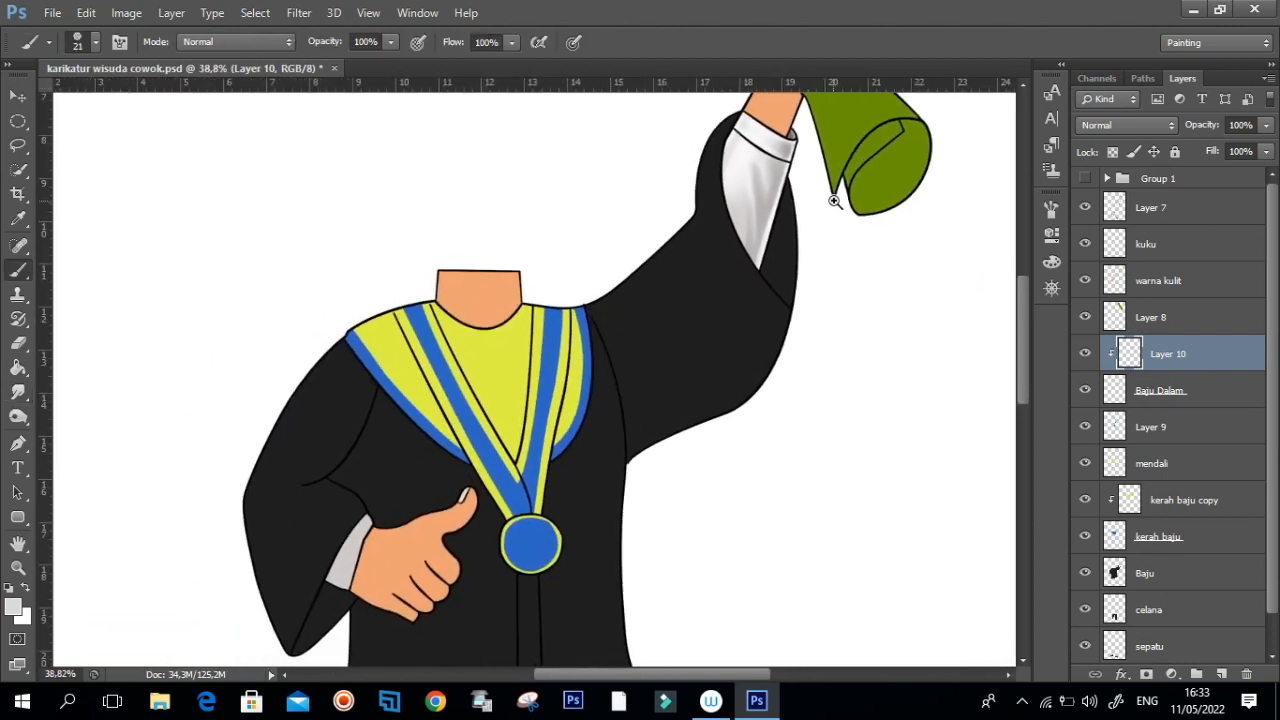
pyautogui.scroll(3, 825, 197)
pyautogui.scroll(-5, 743, 155)
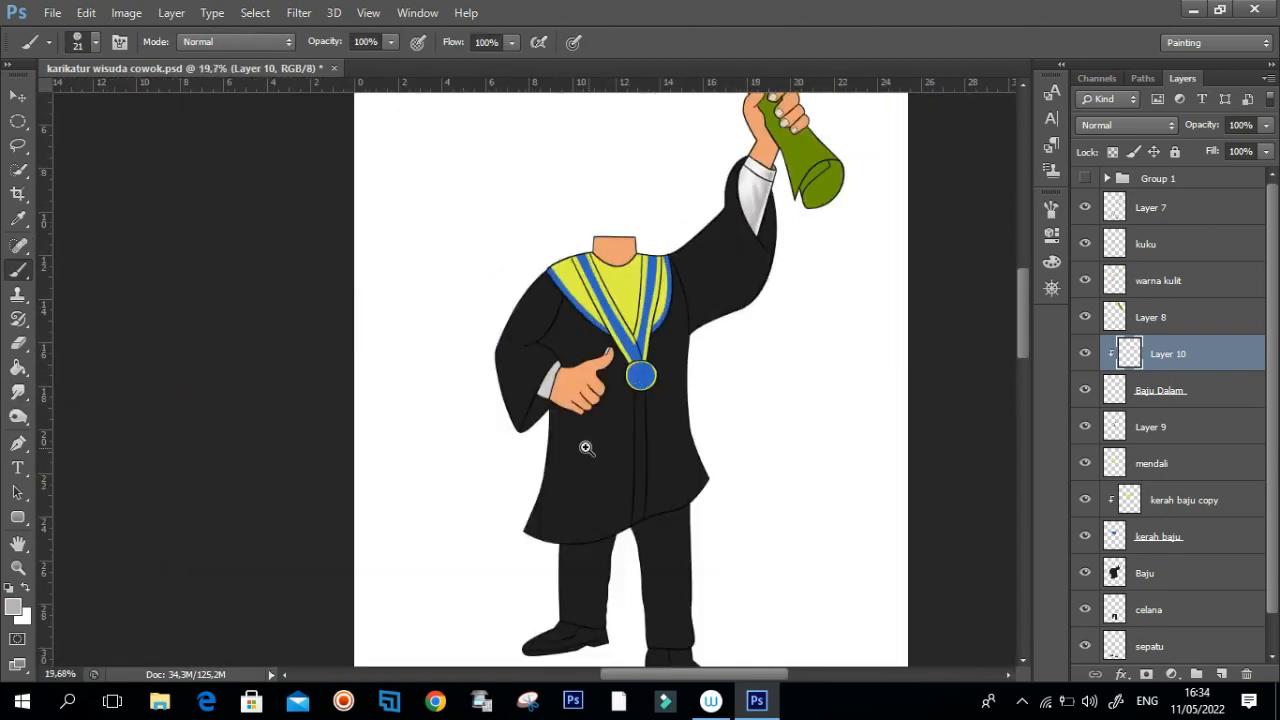
pyautogui.scroll(5, 570, 540)
pyautogui.moveTo(626, 267); pyautogui.dragTo(676, 267)
pyautogui.moveTo(586, 386); pyautogui.dragTo(640, 386)
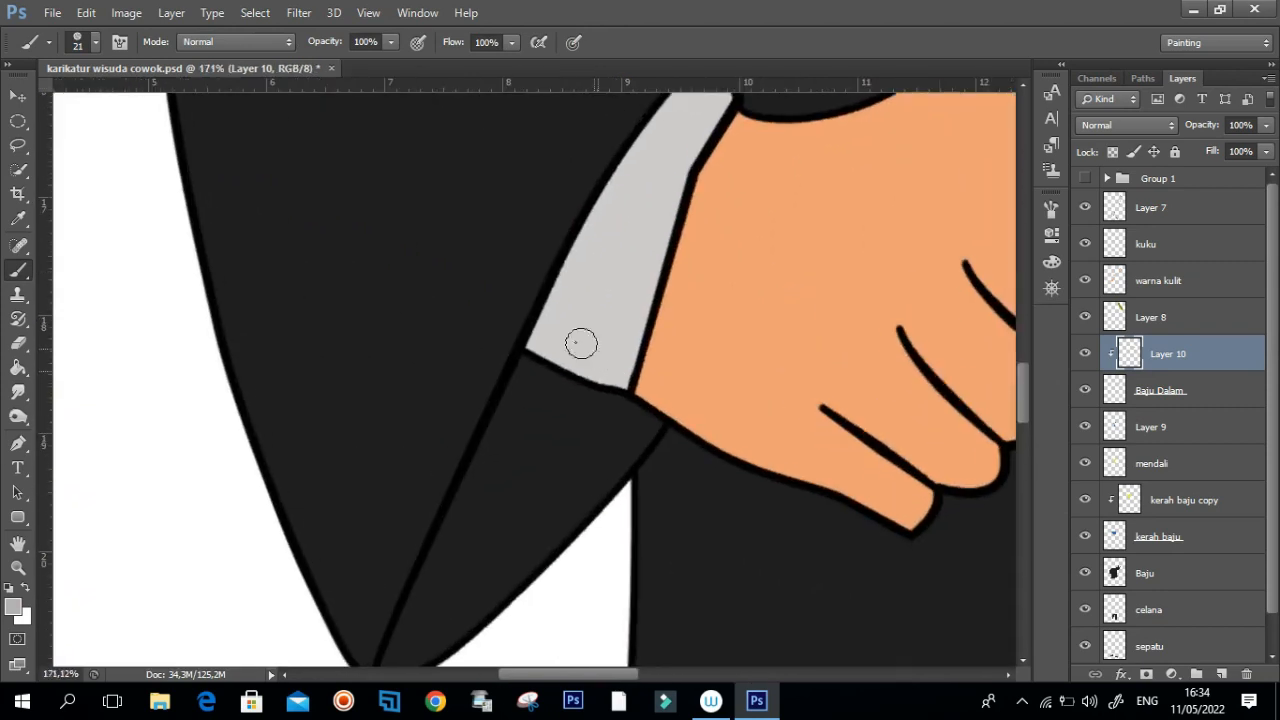
pyautogui.keyDown('alt'); pyautogui.rightClick(564, 330); pyautogui.keyUp('alt')
pyautogui.moveTo(560, 327); pyautogui.dragTo(709, 355)
pyautogui.moveTo(614, 343)
pyautogui.mouseDown()
pyautogui.moveTo(626, 375)
pyautogui.moveTo(566, 368)
pyautogui.mouseUp()
pyautogui.moveTo(686, 264); pyautogui.dragTo(714, 341)
pyautogui.moveTo(770, 225)
pyautogui.mouseDown()
pyautogui.moveTo(712, 160)
pyautogui.moveTo(734, 234)
pyautogui.mouseUp()
# Step: Extend the grey shading at both ends of the thumbs-up arm's cuff and brush a light band across its middle
pyautogui.keyDown('alt'); pyautogui.rightClick(756, 235); pyautogui.keyUp('alt')
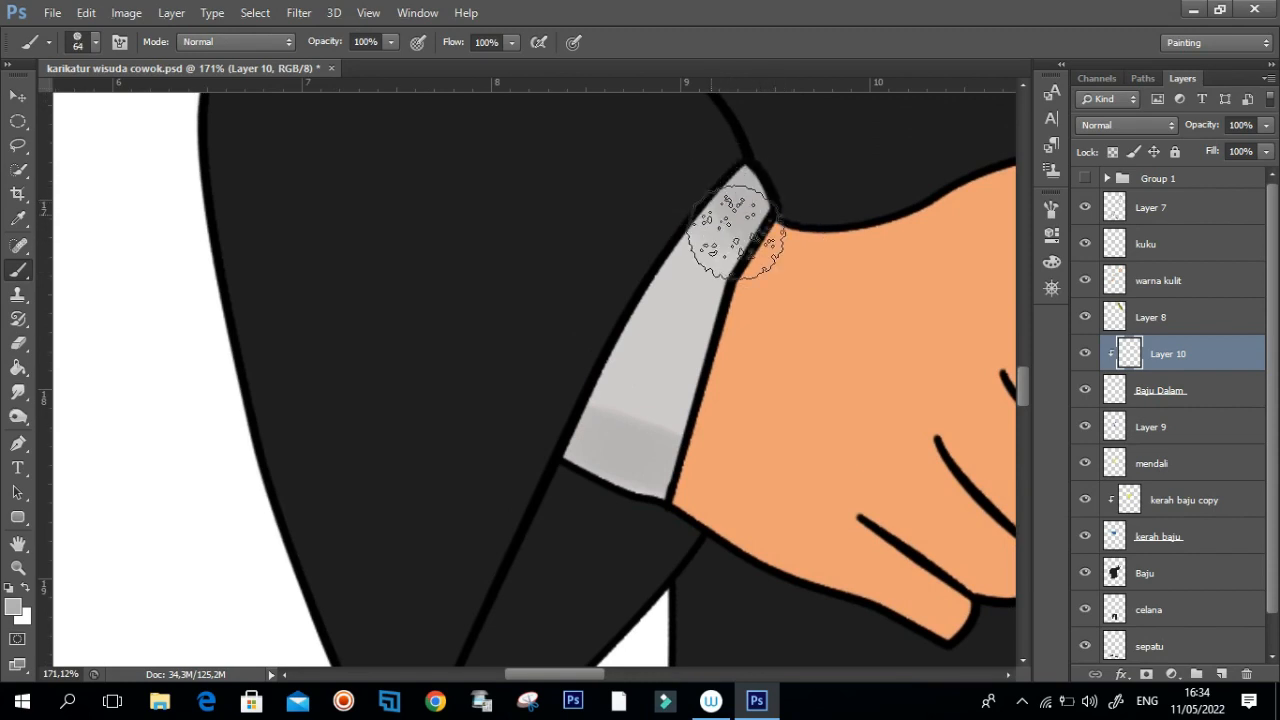
pyautogui.moveTo(600, 400); pyautogui.dragTo(624, 414)
pyautogui.moveTo(691, 200)
pyautogui.mouseDown()
pyautogui.moveTo(583, 351)
pyautogui.moveTo(569, 396)
pyautogui.mouseUp()
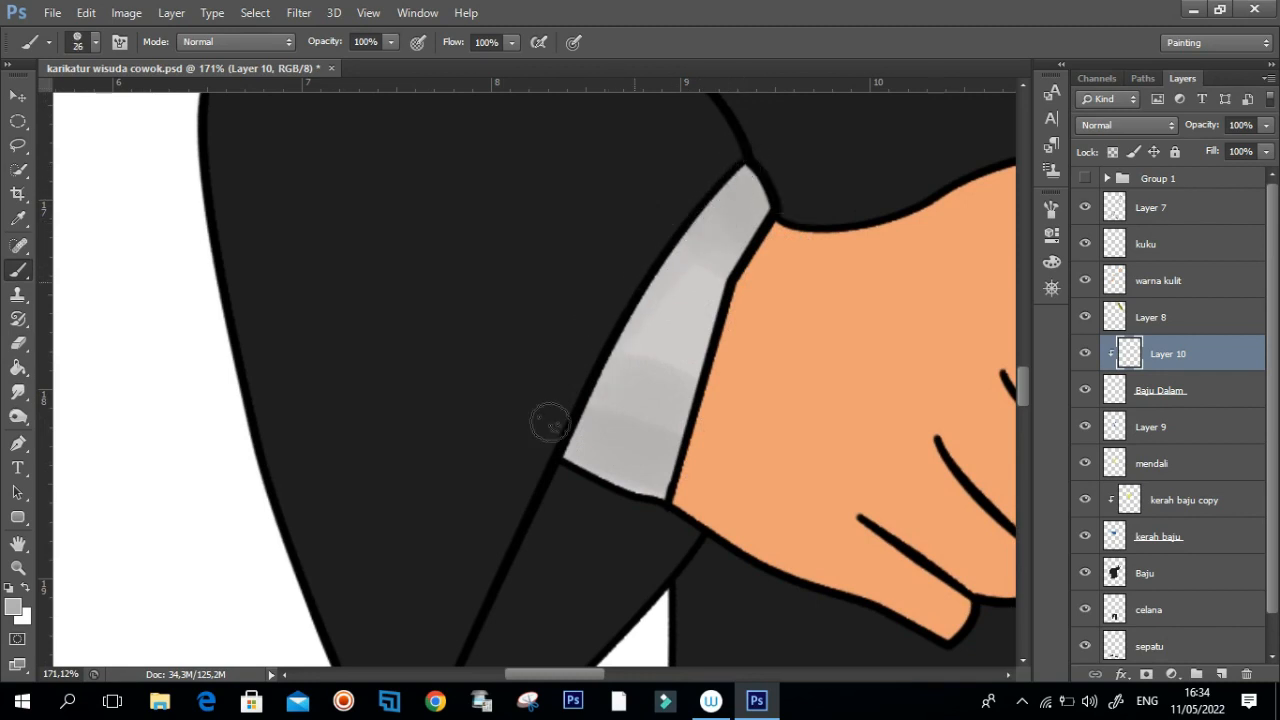
pyautogui.moveTo(705, 276); pyautogui.dragTo(680, 326)
pyautogui.keyDown('alt'); pyautogui.rightClick(686, 300); pyautogui.keyUp('alt')
pyautogui.moveTo(714, 240); pyautogui.dragTo(640, 389)
pyautogui.moveTo(692, 293); pyautogui.dragTo(750, 286)
# Step: Paint white highlights along the cuff's lower hem, the edge beside the hand, and the outer edge at brush sizes 32 and 27
pyautogui.keyDown('alt'); pyautogui.rightClick(750, 190); pyautogui.keyUp('alt')
pyautogui.moveTo(662, 514); pyautogui.dragTo(530, 452)
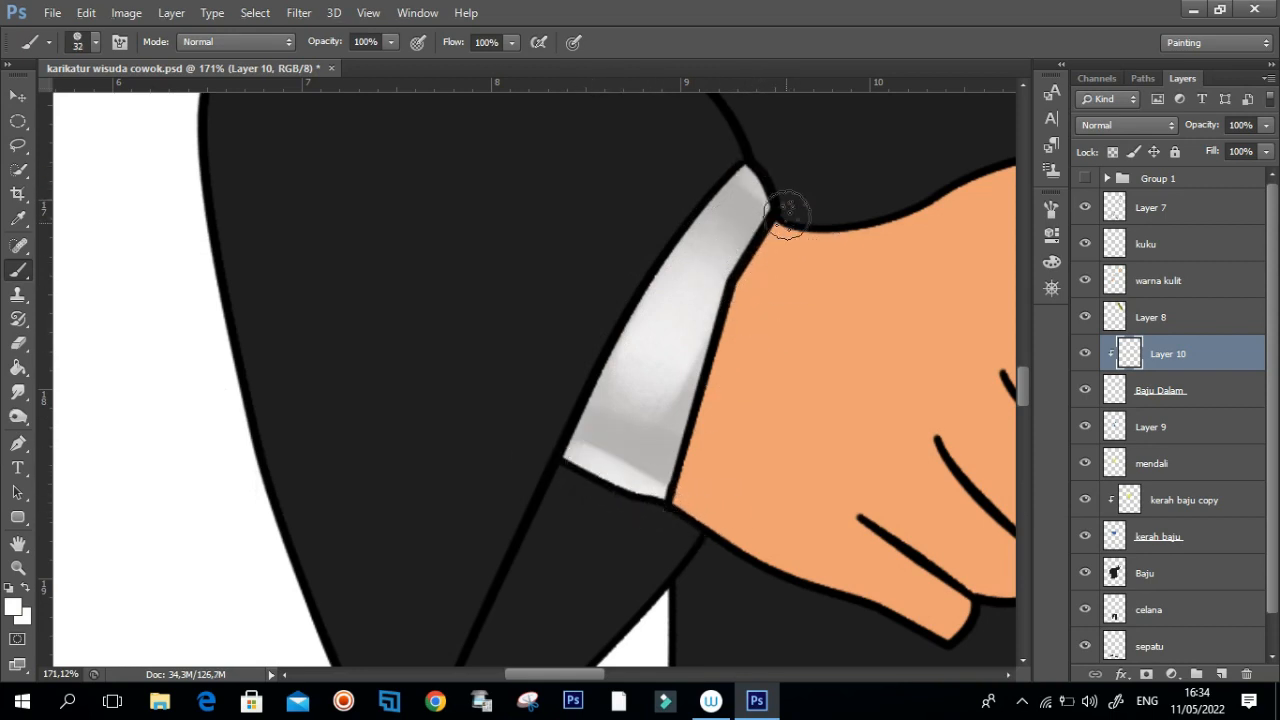
pyautogui.moveTo(731, 171); pyautogui.dragTo(783, 268)
pyautogui.moveTo(781, 219); pyautogui.dragTo(727, 354)
pyautogui.moveTo(756, 256); pyautogui.dragTo(727, 356)
pyautogui.moveTo(734, 308); pyautogui.dragTo(677, 491)
pyautogui.keyDown('alt'); pyautogui.rightClick(732, 204); pyautogui.keyUp('alt')
pyautogui.moveTo(712, 206)
pyautogui.mouseDown()
pyautogui.moveTo(683, 229)
pyautogui.moveTo(617, 346)
pyautogui.mouseUp()
pyautogui.moveTo(569, 434); pyautogui.dragTo(597, 382)
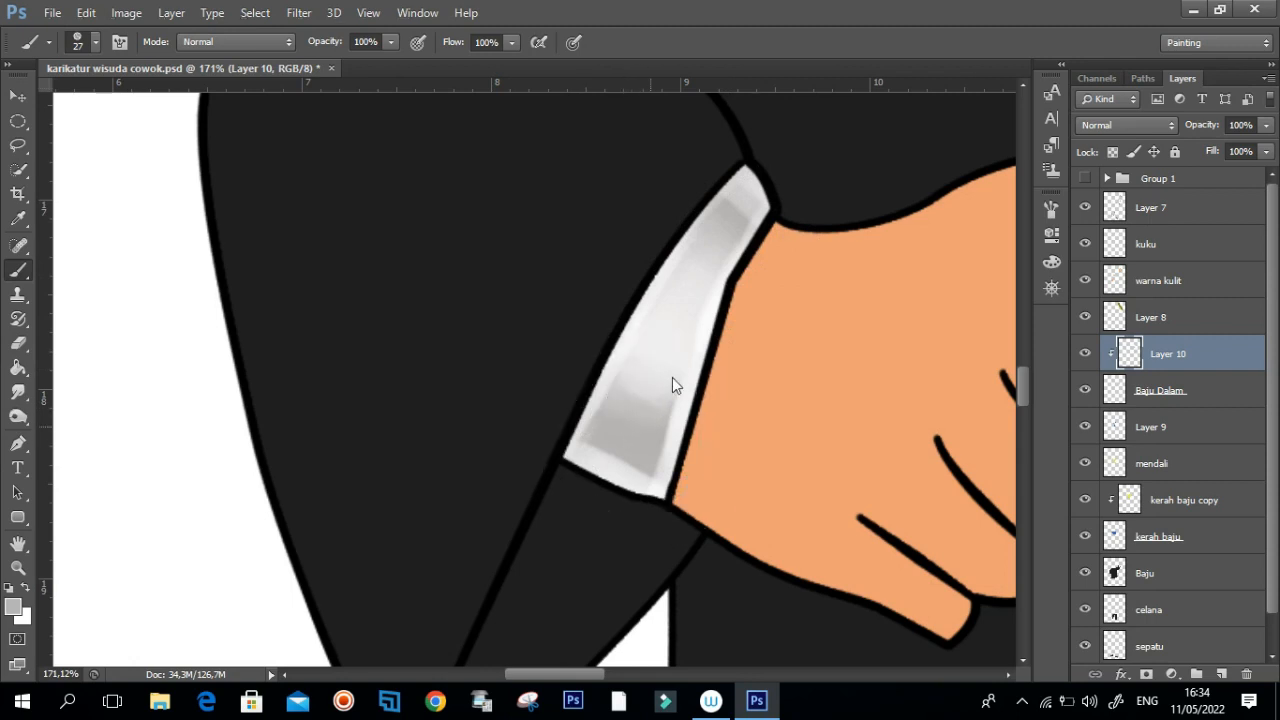
# Step: Add thin grey fold streaks to the upper and lower parts of the cuff with small brushes of size 7 and 5
pyautogui.moveTo(728, 250); pyautogui.dragTo(680, 332)
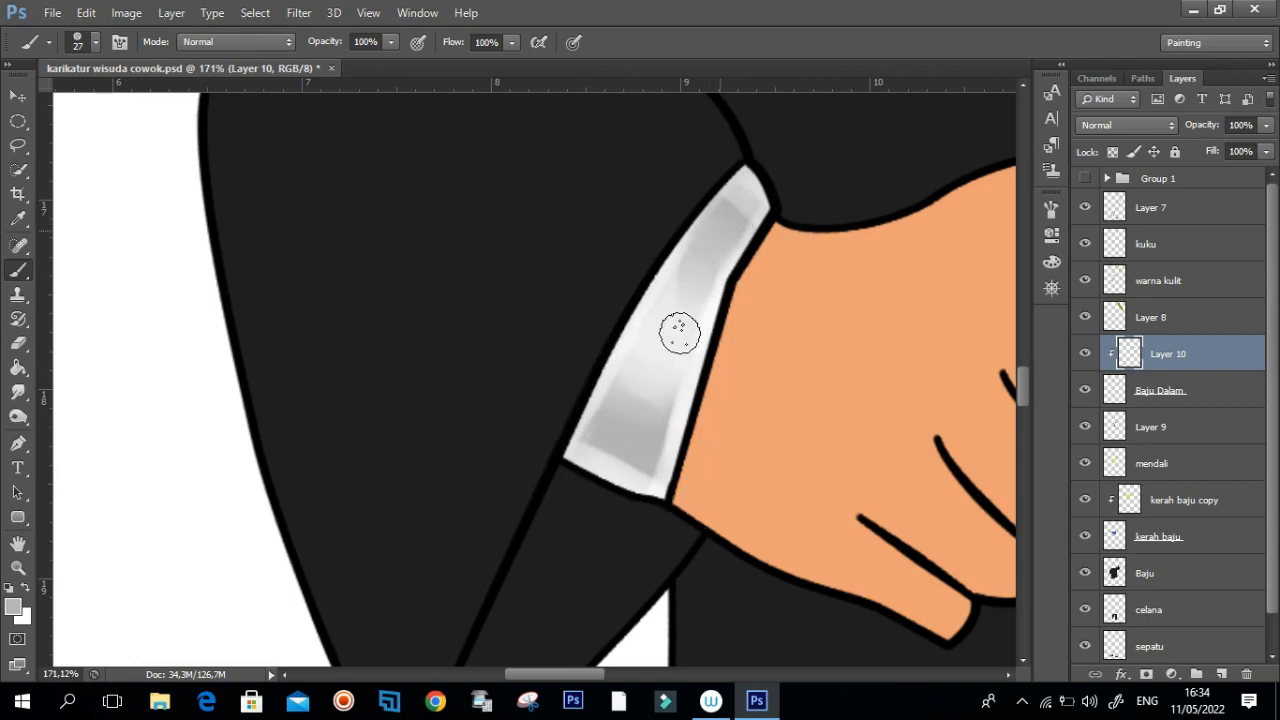
pyautogui.keyDown('alt'); pyautogui.rightClick(724, 258); pyautogui.keyUp('alt')
pyautogui.keyDown('alt'); pyautogui.rightClick(728, 242); pyautogui.keyUp('alt')
pyautogui.moveTo(732, 240); pyautogui.dragTo(696, 310)
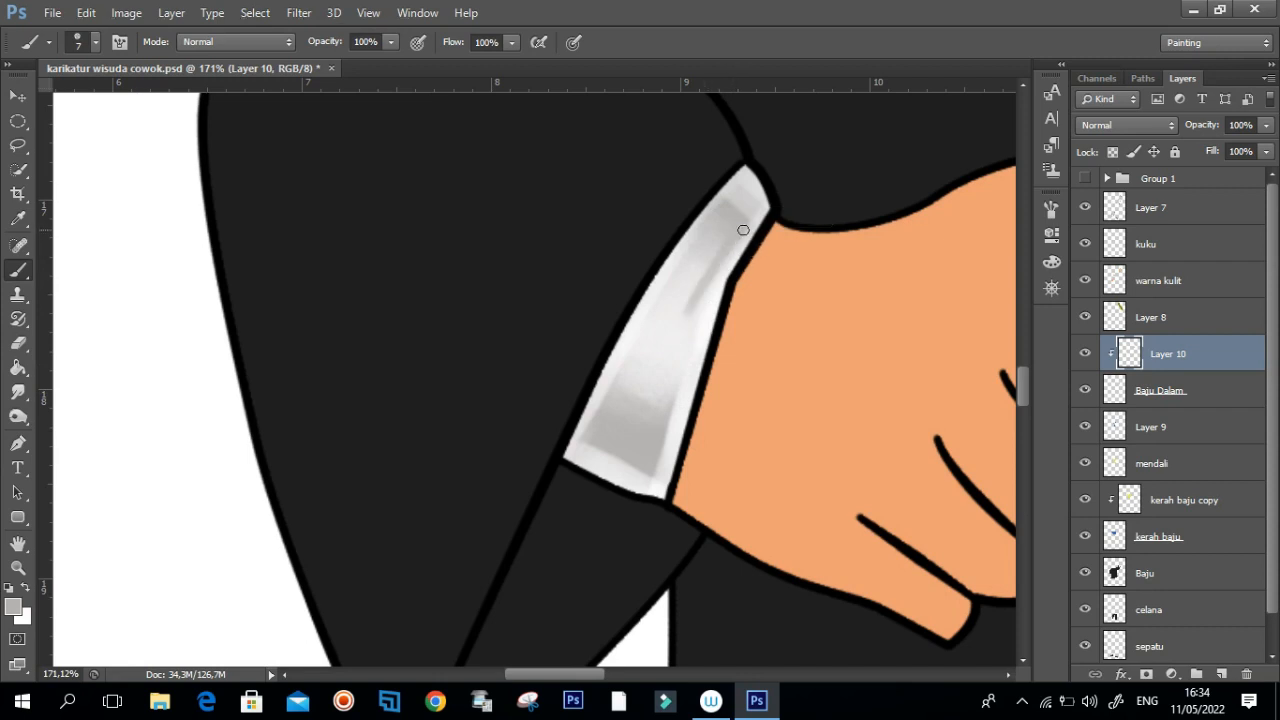
pyautogui.keyDown('alt'); pyautogui.rightClick(652, 354); pyautogui.keyUp('alt')
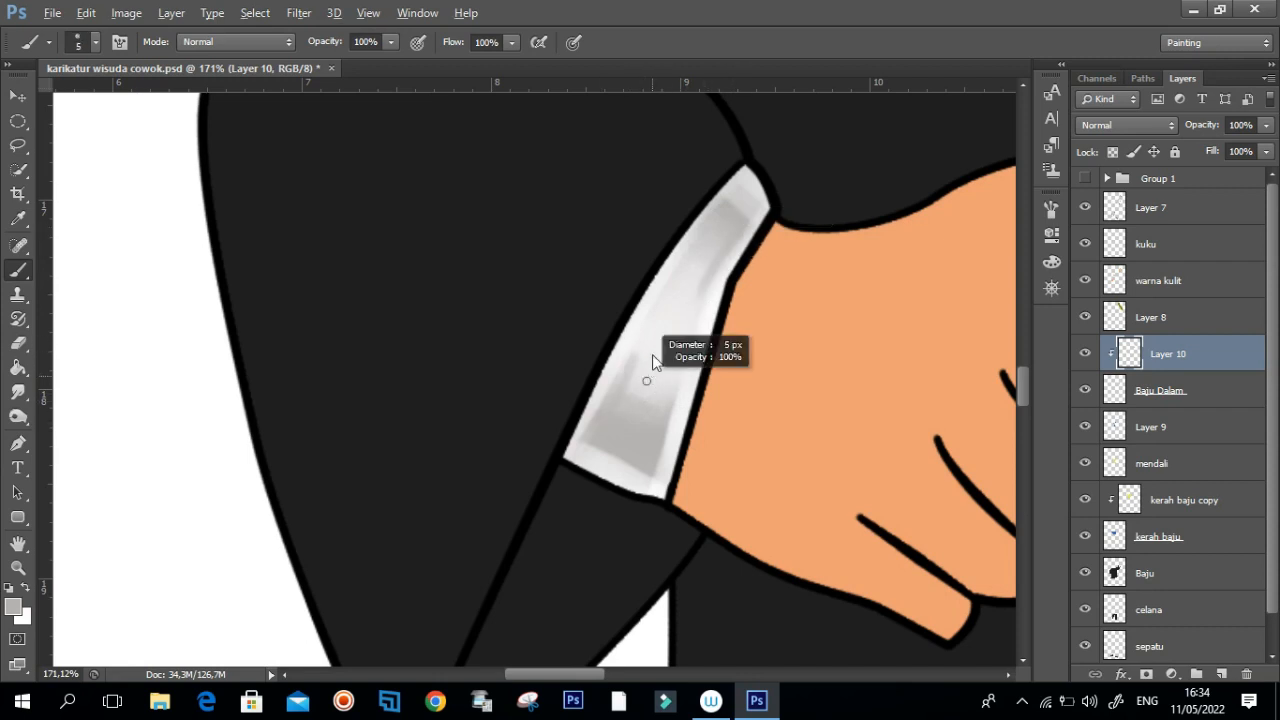
pyautogui.keyDown('alt'); pyautogui.rightClick(668, 366); pyautogui.keyUp('alt')
pyautogui.keyDown('alt'); pyautogui.click(663, 377); pyautogui.keyUp('alt')
pyautogui.keyDown('alt'); pyautogui.click(654, 430); pyautogui.keyUp('alt')
pyautogui.keyDown('alt'); pyautogui.rightClick(677, 374); pyautogui.keyUp('alt')
# Step: Smudge the thin fold streaks along the cuff into the surrounding grey and white at 37% strength
pyautogui.press('r')
pyautogui.moveTo(653, 376); pyautogui.dragTo(638, 412)
pyautogui.keyDown('alt'); pyautogui.rightClick(634, 403); pyautogui.keyUp('alt')
pyautogui.moveTo(722, 292)
pyautogui.mouseDown()
pyautogui.moveTo(711, 262)
pyautogui.moveTo(723, 229)
pyautogui.mouseUp()
pyautogui.moveTo(692, 313)
pyautogui.mouseDown()
pyautogui.moveTo(736, 213)
pyautogui.moveTo(694, 268)
pyautogui.moveTo(652, 377)
pyautogui.moveTo(633, 374)
pyautogui.moveTo(595, 426)
pyautogui.moveTo(636, 450)
pyautogui.mouseUp()
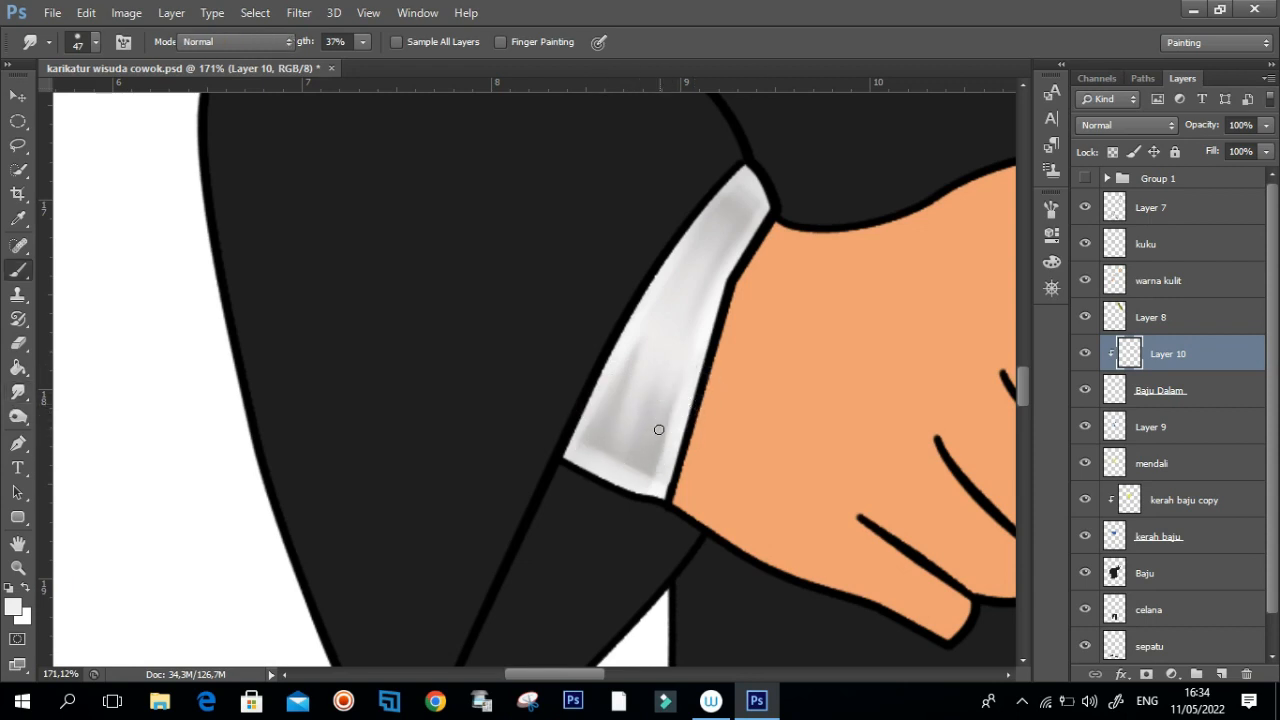
# Step: Undo the first brush stroke along the cuff's lower hem and repaint the hem with a size 24 brush
pyautogui.press('b')
pyautogui.moveTo(657, 507); pyautogui.dragTo(538, 468)
pyautogui.hotkey('ctrl', 'z')
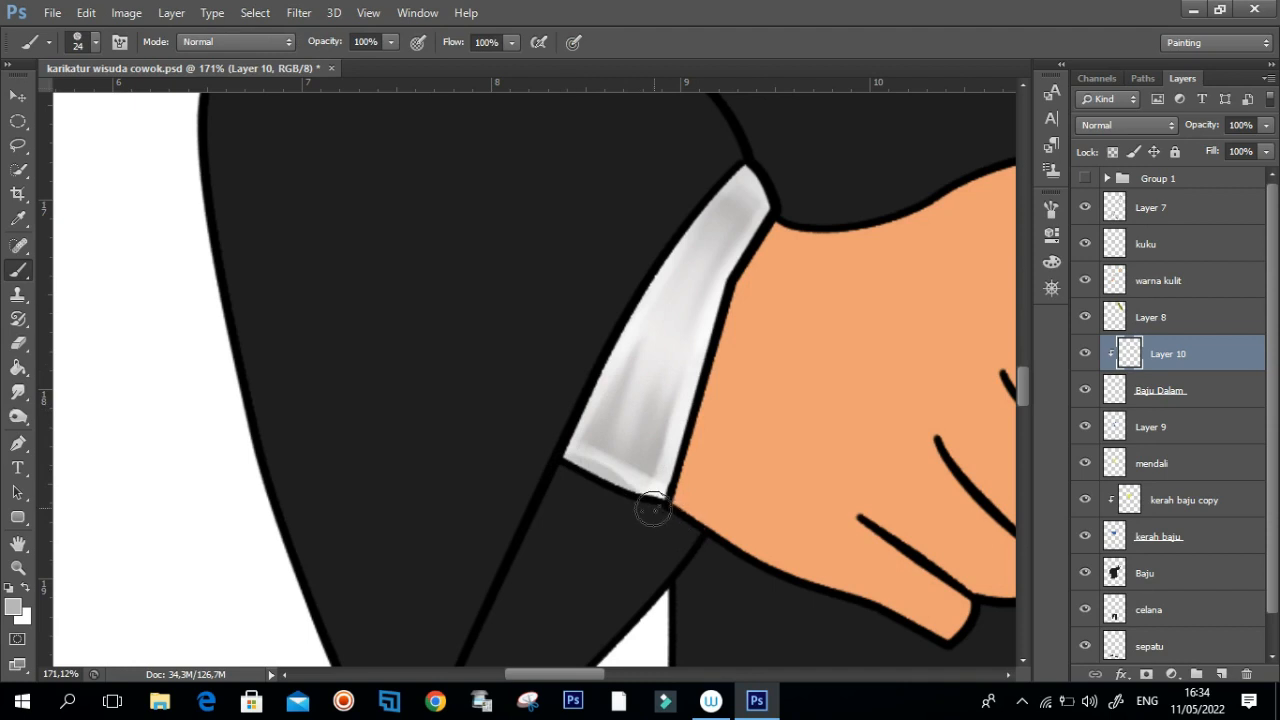
pyautogui.moveTo(645, 508); pyautogui.dragTo(575, 478)
# Step: Hide and show Layer 10 to compare the figure with and without the shirt shading
pyautogui.scroll(-8, 699, 480)
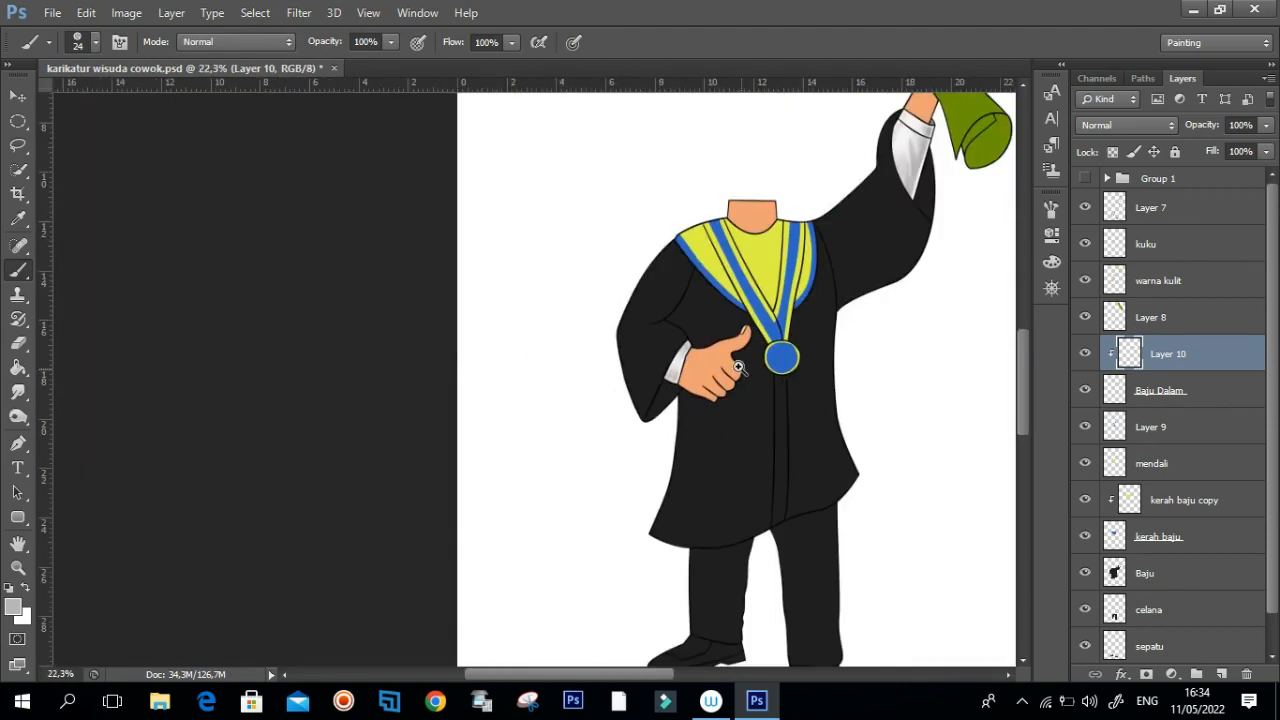
pyautogui.moveTo(712, 362); pyautogui.dragTo(666, 363)
pyautogui.moveTo(588, 383); pyautogui.dragTo(300, 420)
pyautogui.moveTo(694, 371); pyautogui.dragTo(631, 391)
pyautogui.moveTo(743, 300); pyautogui.dragTo(666, 466)
pyautogui.moveTo(713, 409)
pyautogui.mouseDown()
pyautogui.moveTo(749, 400)
pyautogui.moveTo(722, 405)
pyautogui.mouseUp()
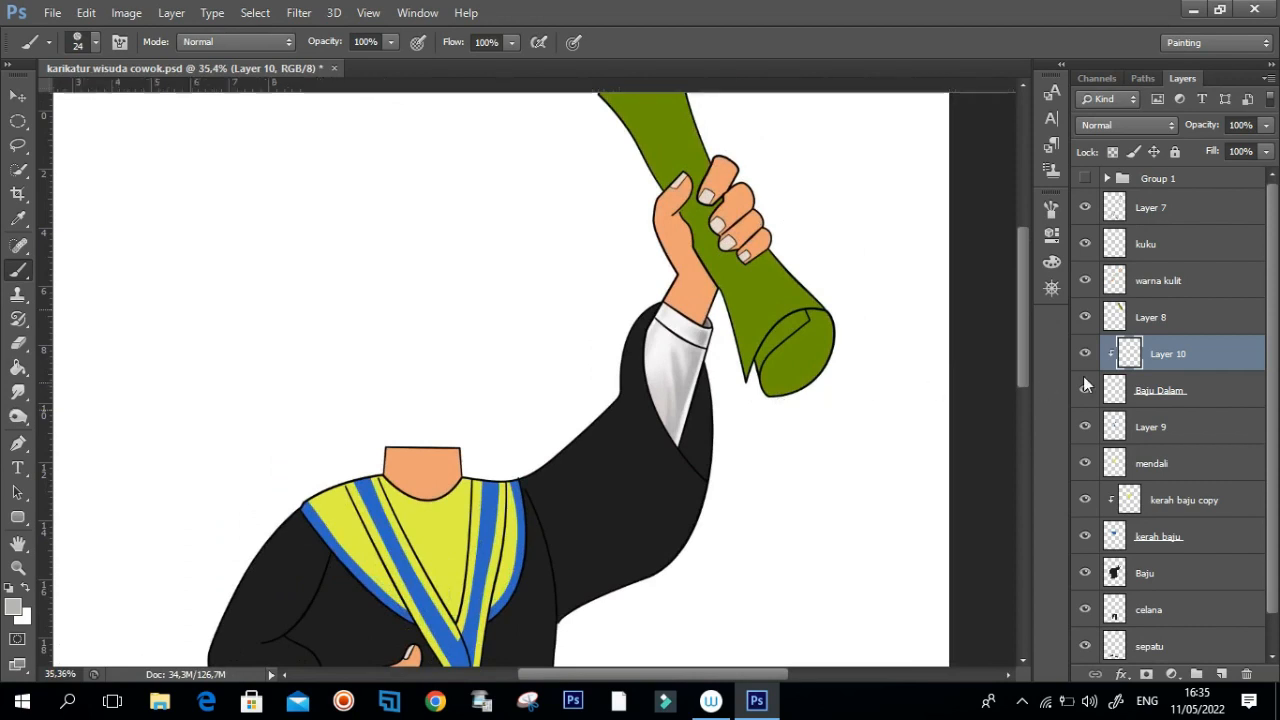
pyautogui.click(1086, 354)
pyautogui.click(1085, 356)
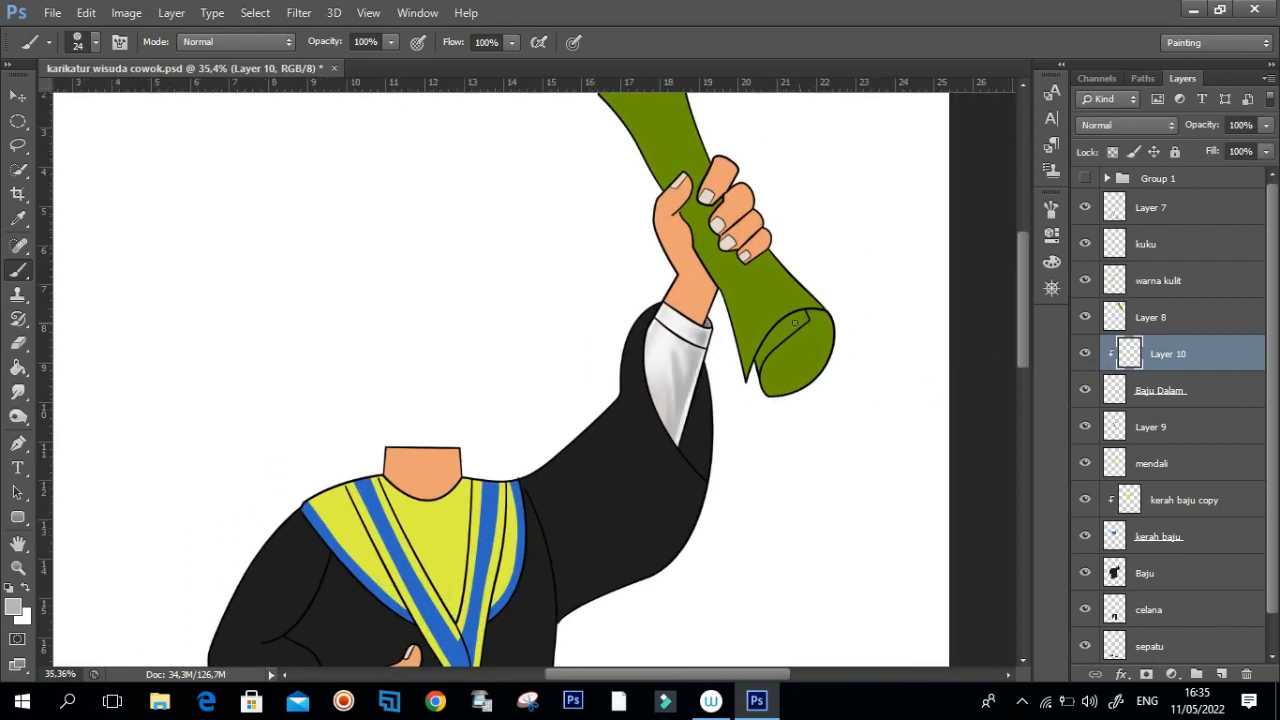
# Step: Rotate the canvas view to -72° and add a new layer clipped to Layer 8, which holds the green scroll
pyautogui.moveTo(705, 406); pyautogui.dragTo(674, 420)
pyautogui.moveTo(713, 349); pyautogui.dragTo(705, 420)
pyautogui.press('r')
pyautogui.moveTo(778, 402); pyautogui.dragTo(703, 291)
pyautogui.moveTo(723, 336); pyautogui.dragTo(653, 286)
pyautogui.moveTo(793, 298); pyautogui.dragTo(798, 325)
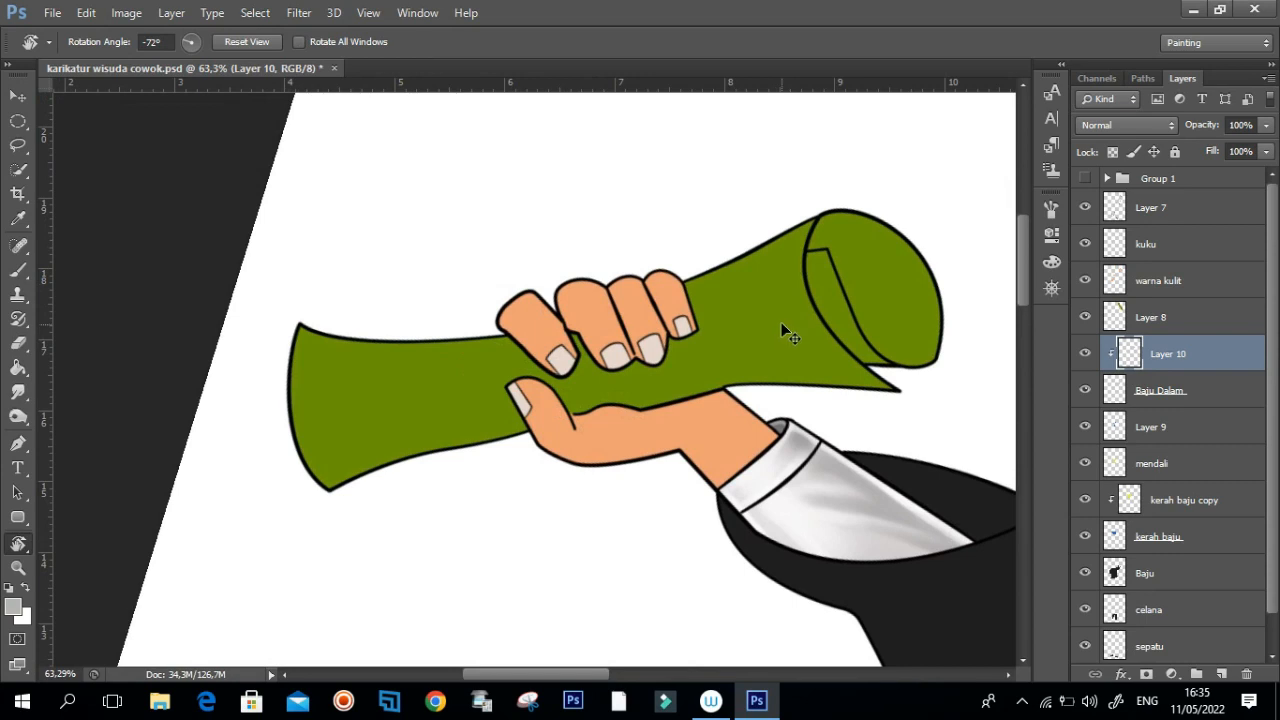
pyautogui.keyDown('ctrl'); pyautogui.click(824, 329); pyautogui.keyUp('ctrl')
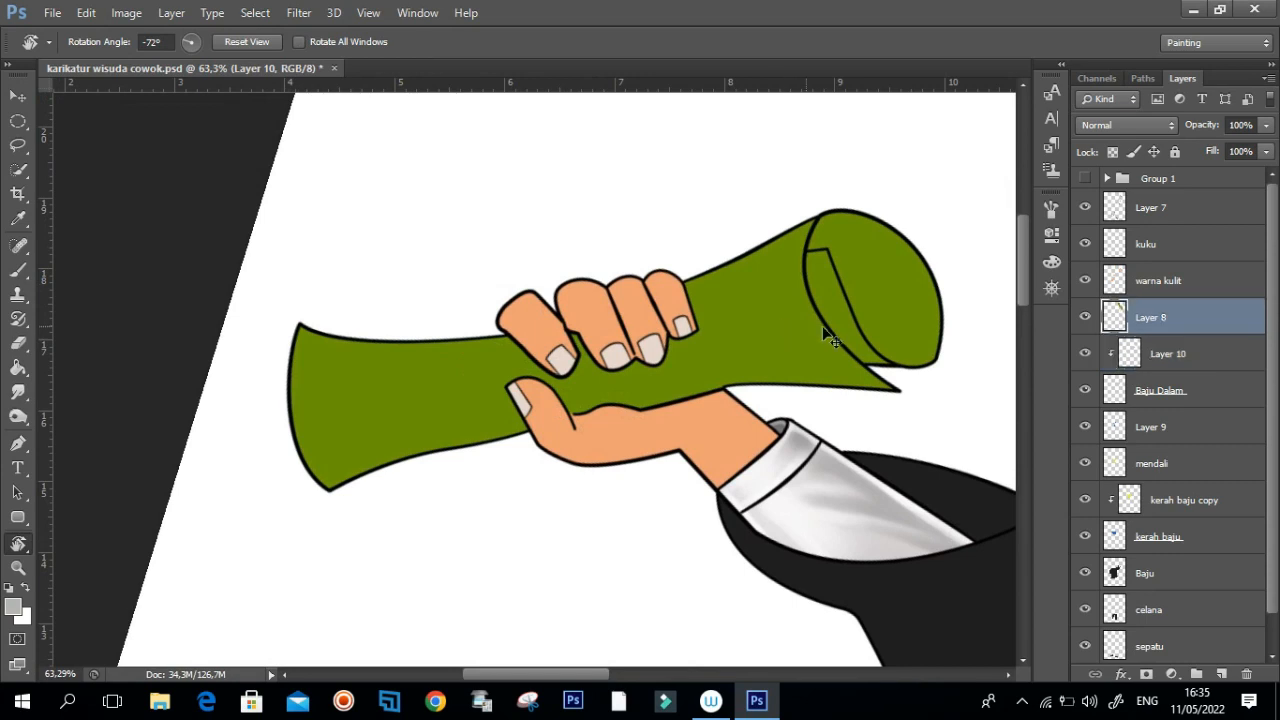
pyautogui.click(1220, 674)
pyautogui.hotkey('ctrl', 'alt', 'g')
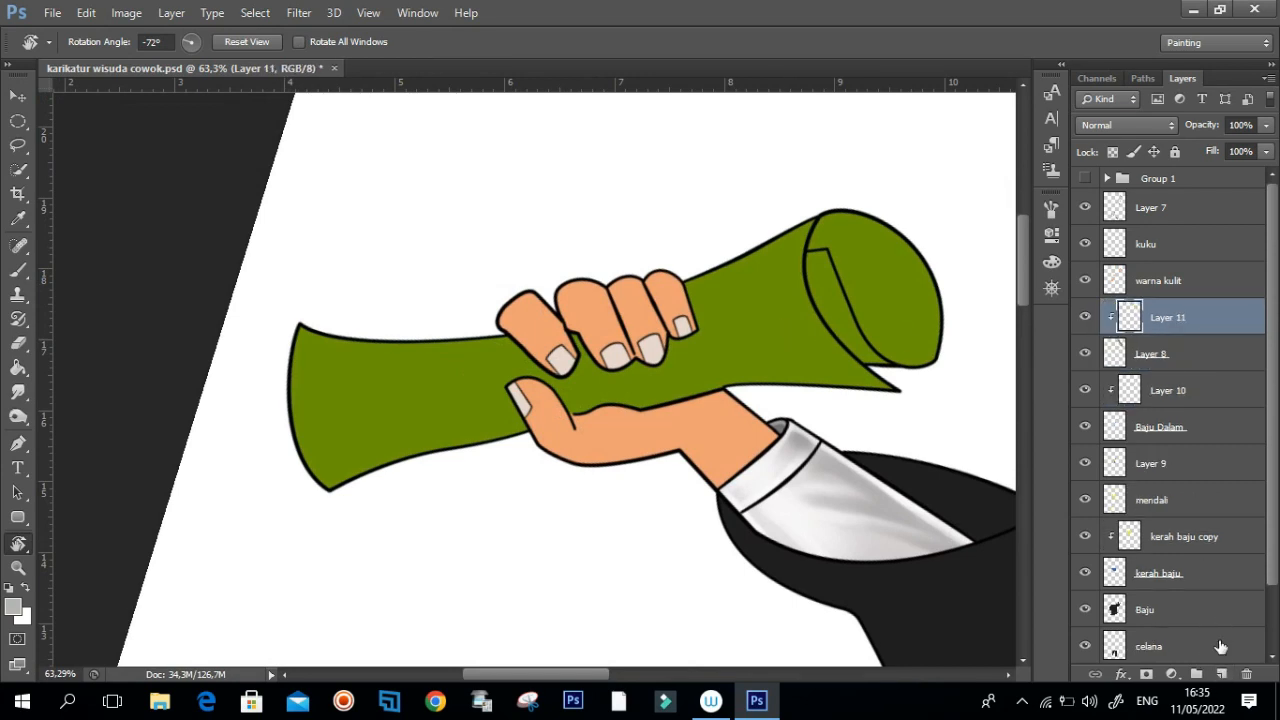
# Step: Sample the scroll's green, 6c9401, as the basis for the brush's foreground color
pyautogui.press('b')
pyautogui.moveTo(614, 346); pyautogui.dragTo(620, 322)
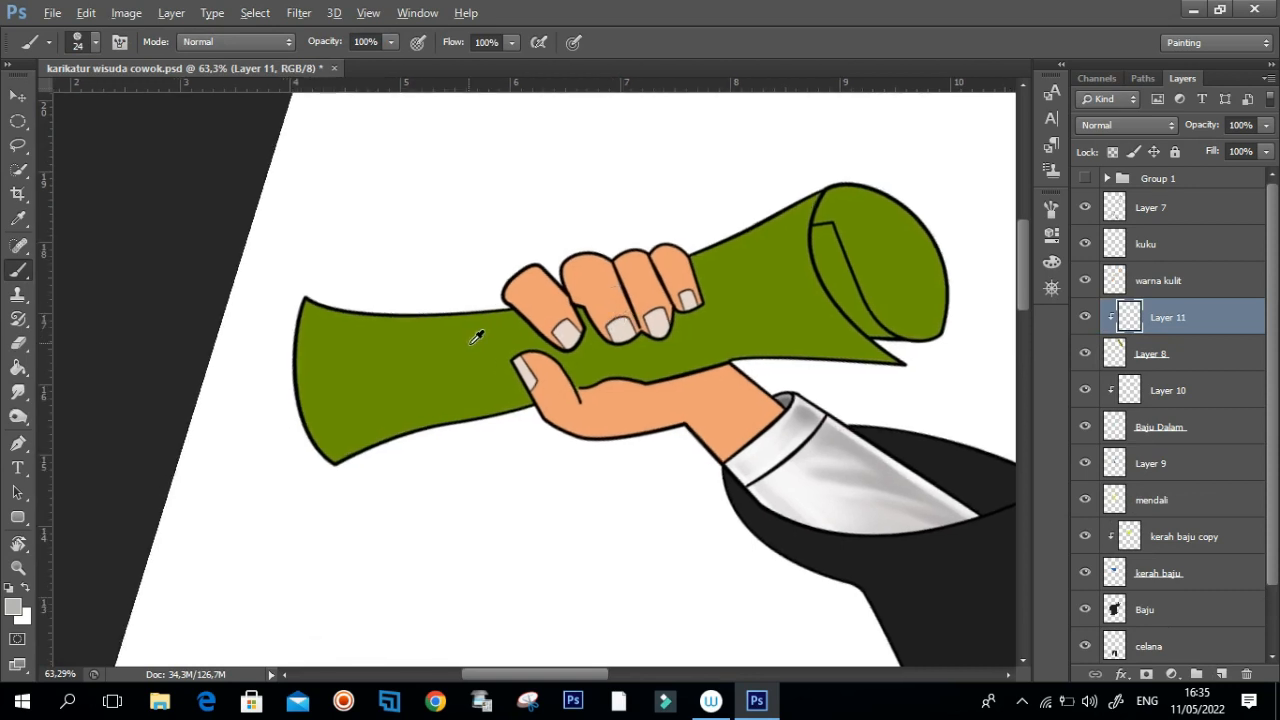
pyautogui.click(13, 606)
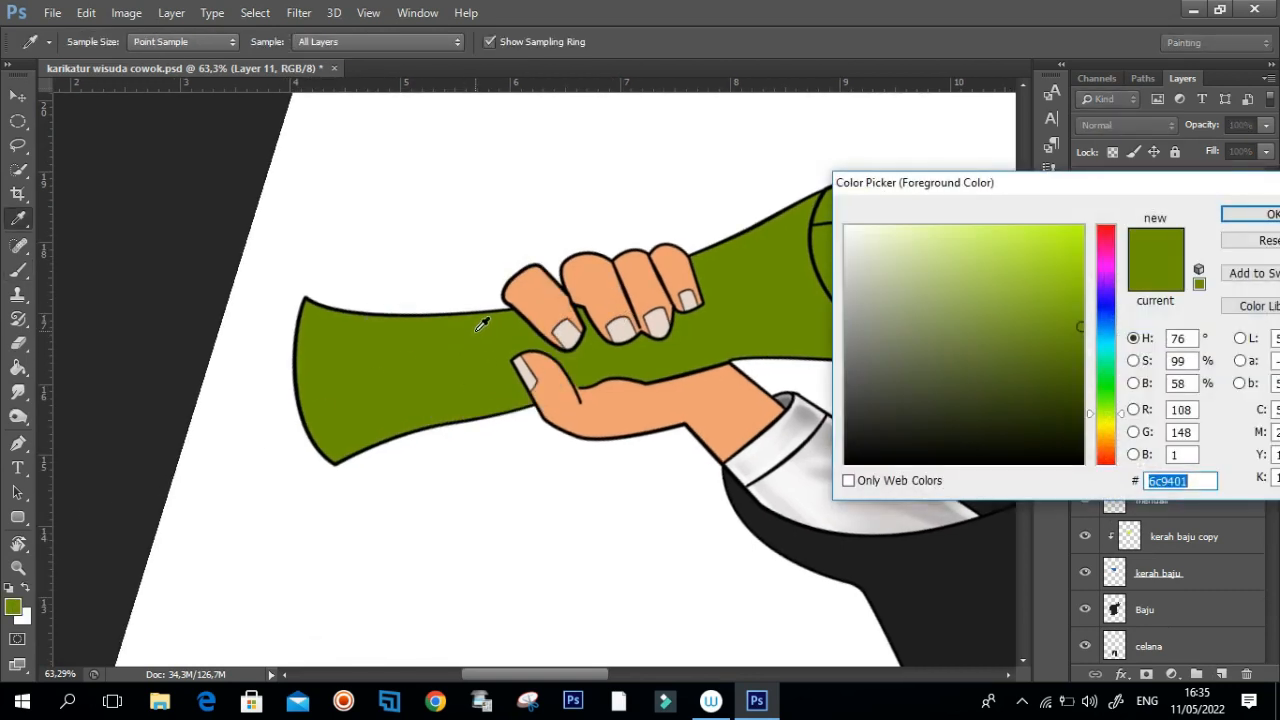
# Step: Set the foreground colour to aae60a and brush soft highlights along the upper band and lower edge of the green scroll
pyautogui.write('aae60a')
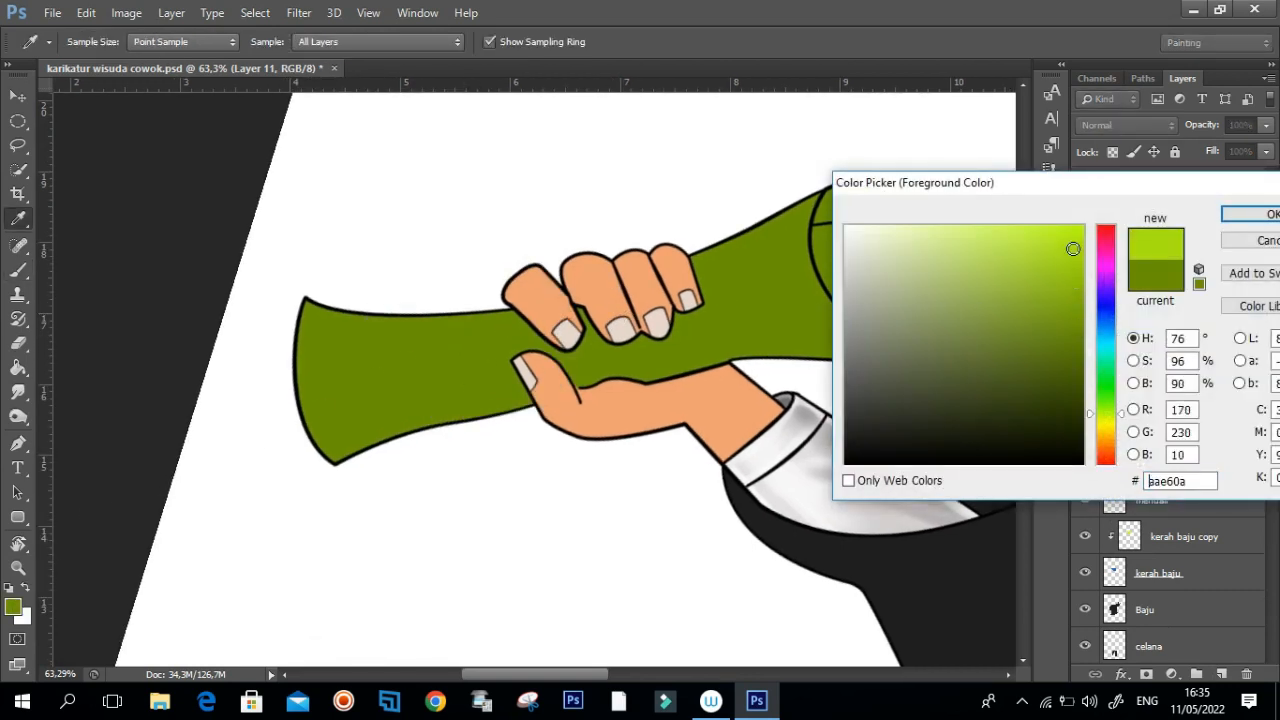
pyautogui.click(1258, 216)
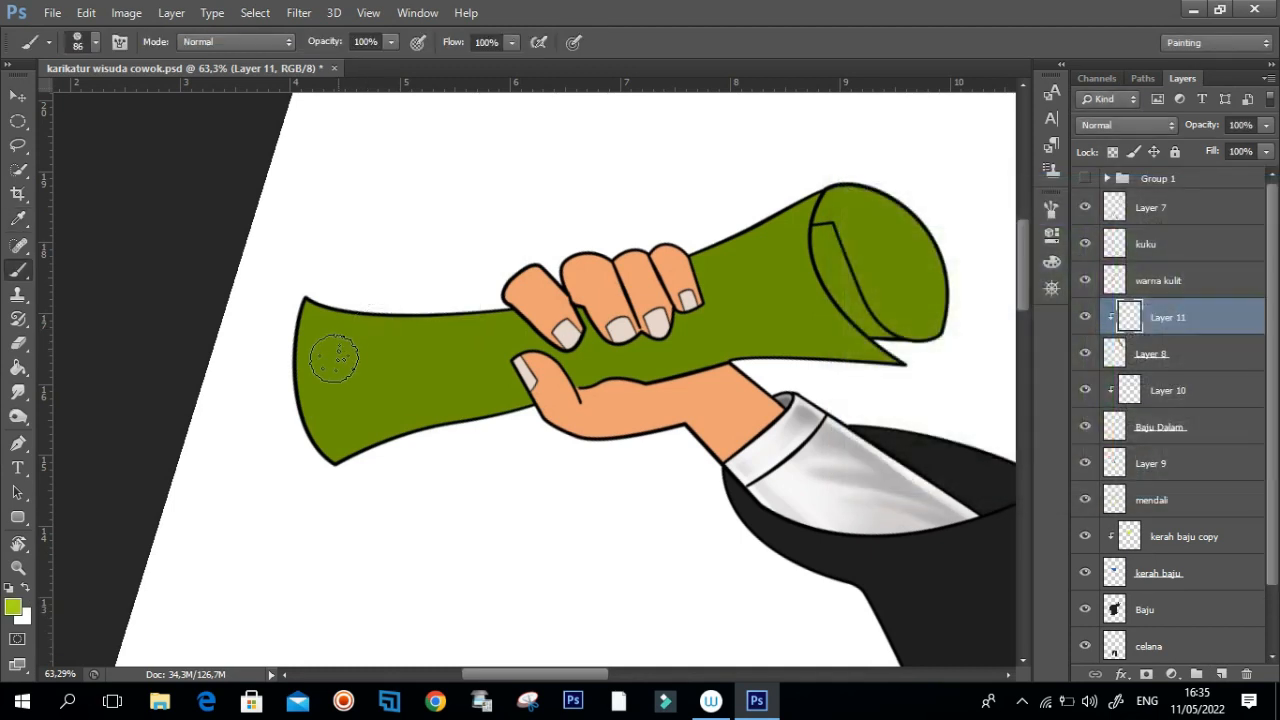
pyautogui.moveTo(313, 358)
pyautogui.mouseDown()
pyautogui.moveTo(530, 336)
pyautogui.moveTo(789, 285)
pyautogui.moveTo(686, 287)
pyautogui.moveTo(548, 327)
pyautogui.moveTo(358, 343)
pyautogui.mouseUp()
pyautogui.keyDown('alt'); pyautogui.rightClick(797, 265); pyautogui.keyUp('alt')
pyautogui.hotkey('ctrl', 'alt', 'z')
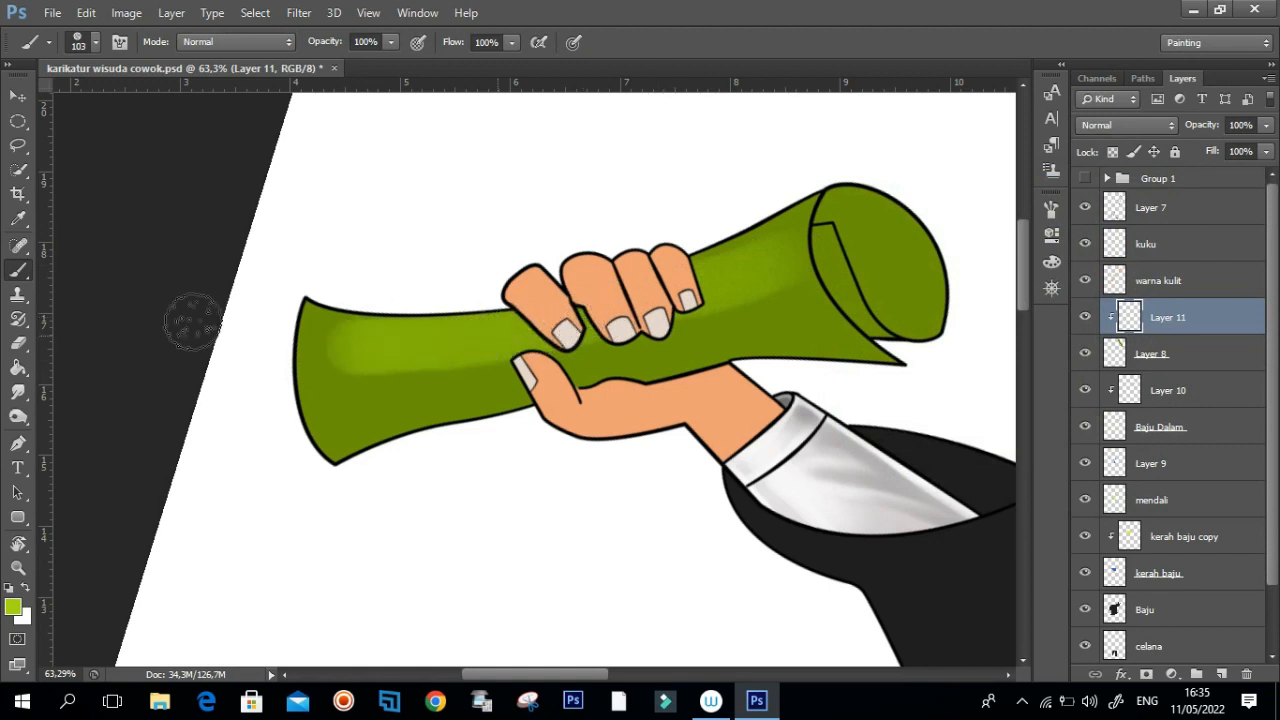
pyautogui.moveTo(193, 321); pyautogui.dragTo(350, 344)
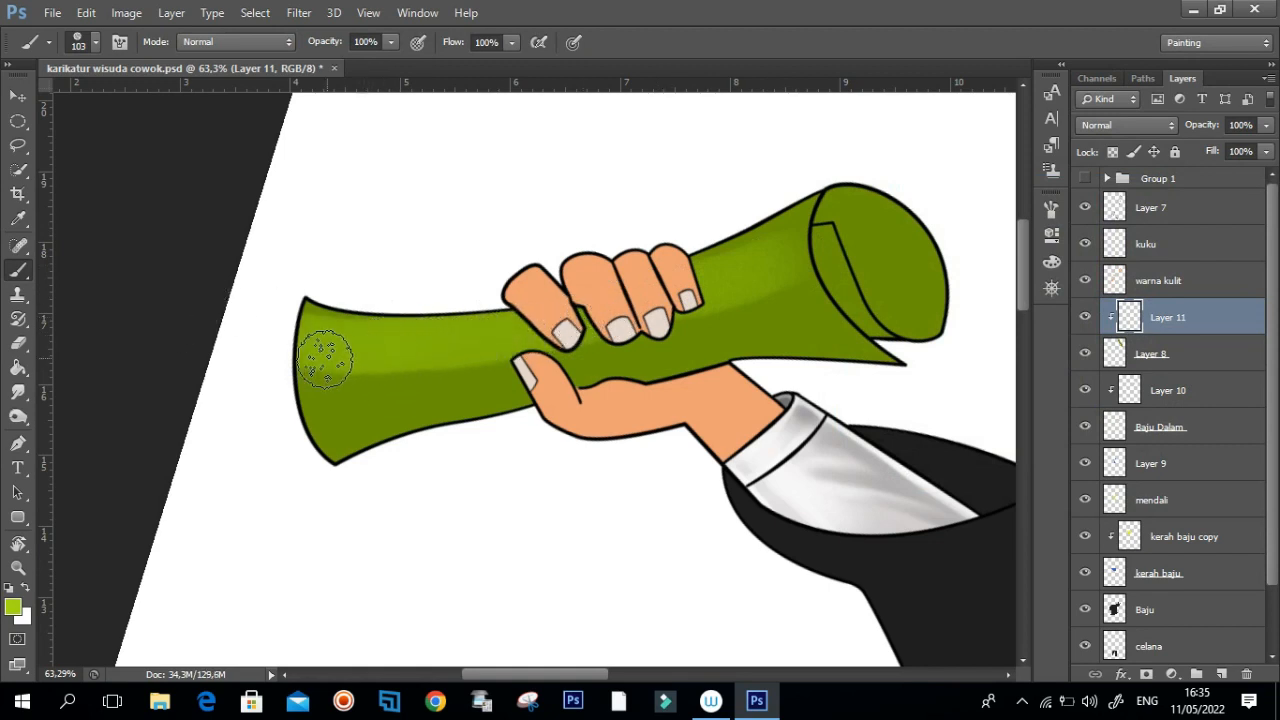
pyautogui.moveTo(466, 401)
pyautogui.mouseDown()
pyautogui.moveTo(474, 369)
pyautogui.moveTo(343, 449)
pyautogui.mouseUp()
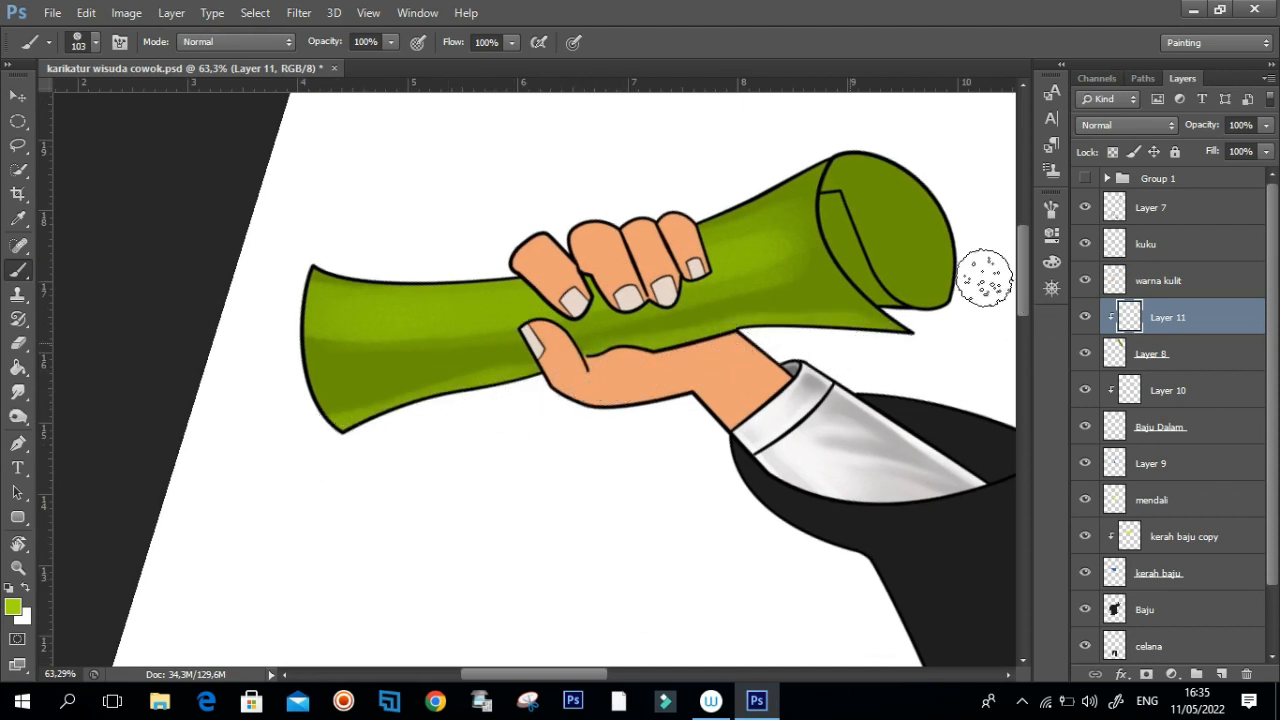
# Step: Brush light green highlights onto the outer rim of the scroll's rolled opening and along the edges of its body
pyautogui.moveTo(854, 258); pyautogui.dragTo(912, 260)
pyautogui.moveTo(731, 214)
pyautogui.mouseDown()
pyautogui.moveTo(706, 214)
pyautogui.moveTo(721, 226)
pyautogui.mouseUp()
pyautogui.moveTo(783, 123)
pyautogui.mouseDown()
pyautogui.moveTo(829, 116)
pyautogui.moveTo(925, 172)
pyautogui.moveTo(960, 232)
pyautogui.moveTo(982, 339)
pyautogui.moveTo(968, 385)
pyautogui.mouseUp()
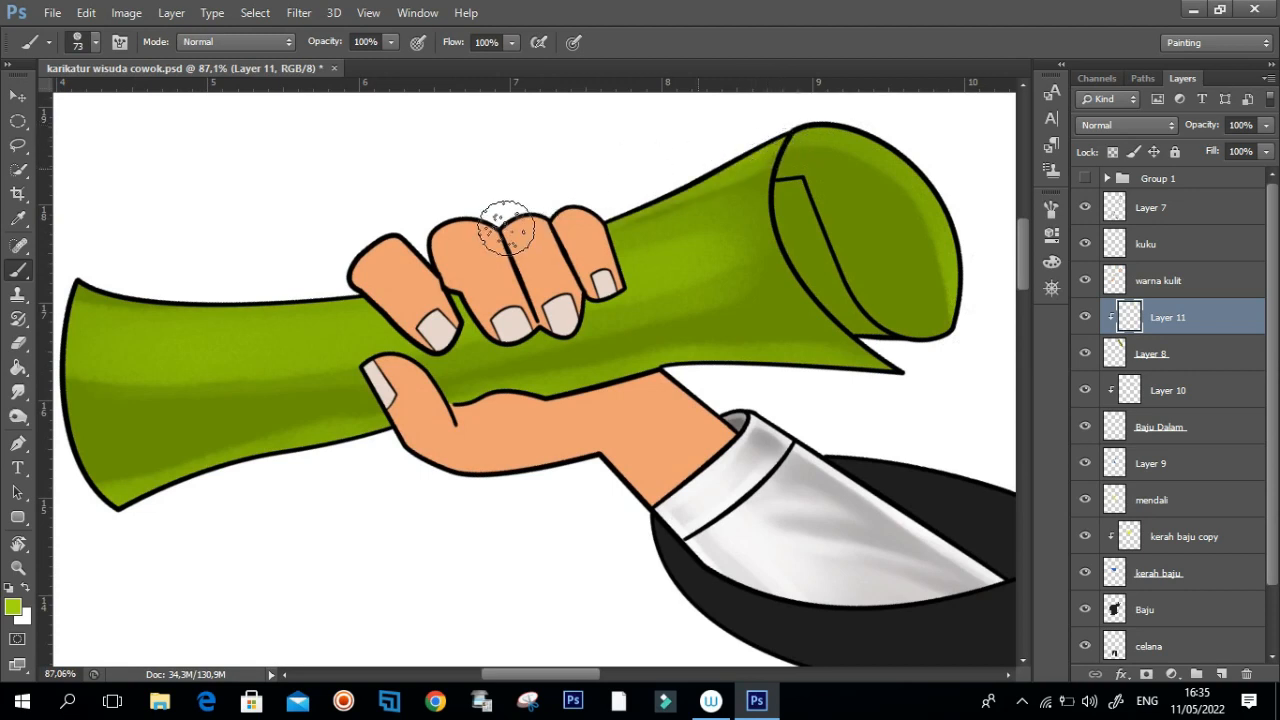
pyautogui.hscroll(-5, 640, 210)
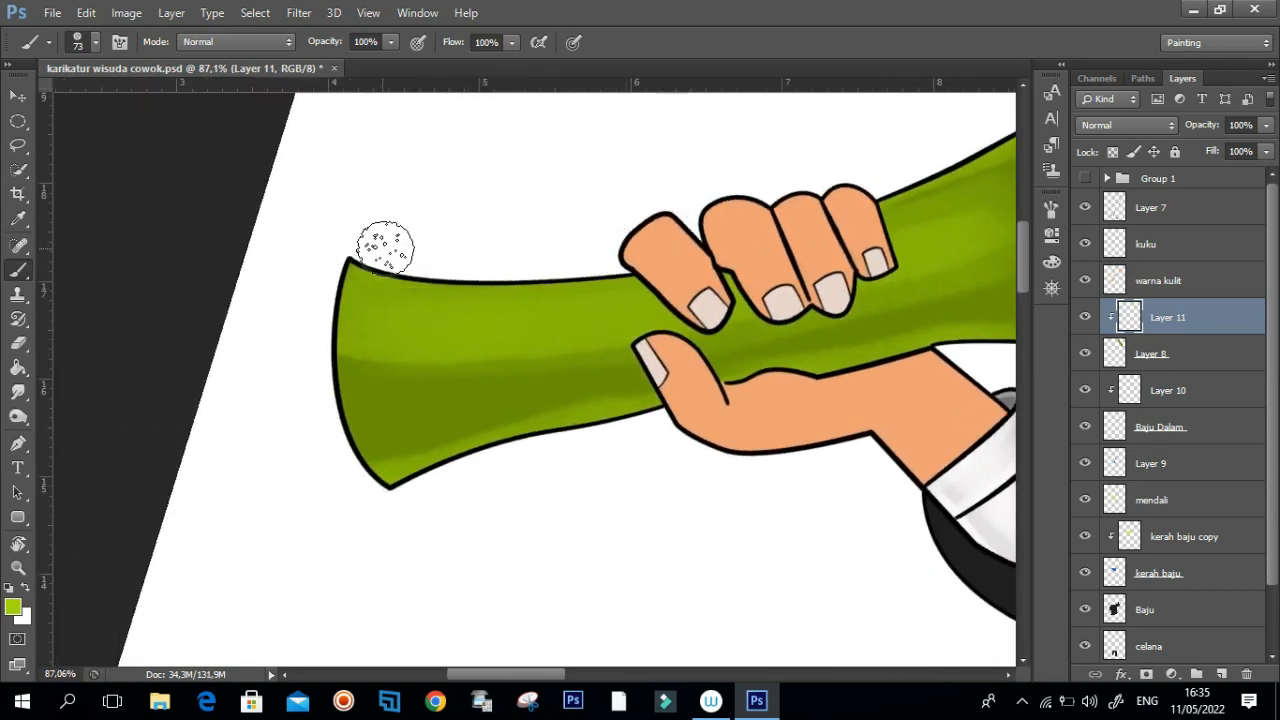
pyautogui.moveTo(410, 271); pyautogui.dragTo(723, 258)
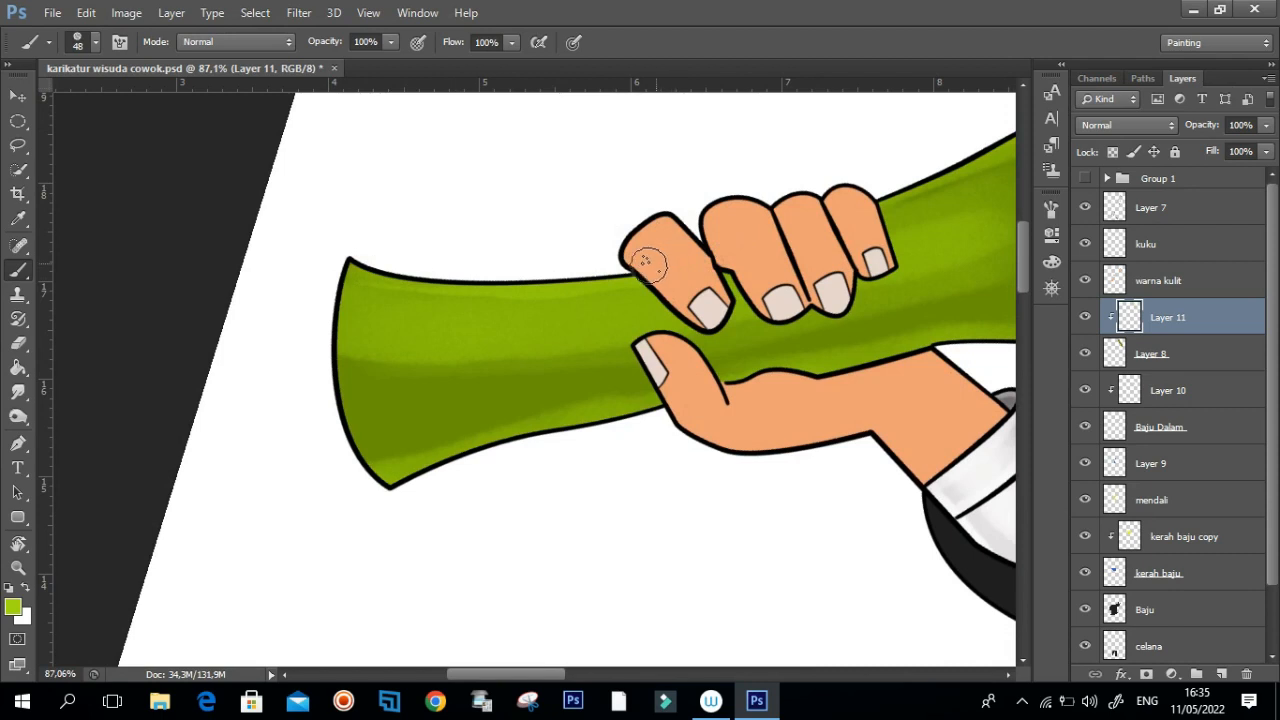
# Step: Sample greens from the scroll and paint mid-tone bands between its highlights and shadows on both sides of the hand
pyautogui.hscroll(3, 489, 263)
pyautogui.keyDown('alt'); pyautogui.click(470, 353); pyautogui.keyUp('alt')
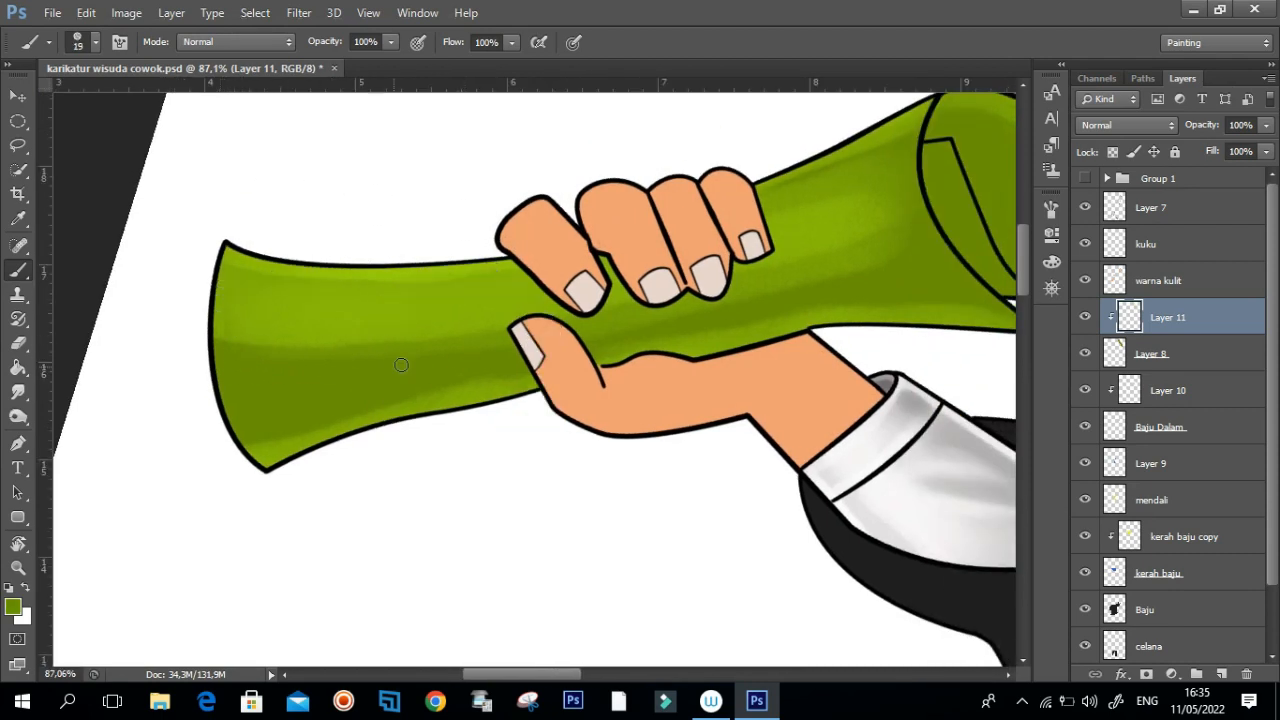
pyautogui.keyDown('alt'); pyautogui.moveTo(416, 350); pyautogui.dragTo(445, 349); pyautogui.keyUp('alt')
pyautogui.keyDown('alt'); pyautogui.moveTo(308, 320); pyautogui.dragTo(336, 320); pyautogui.keyUp('alt')
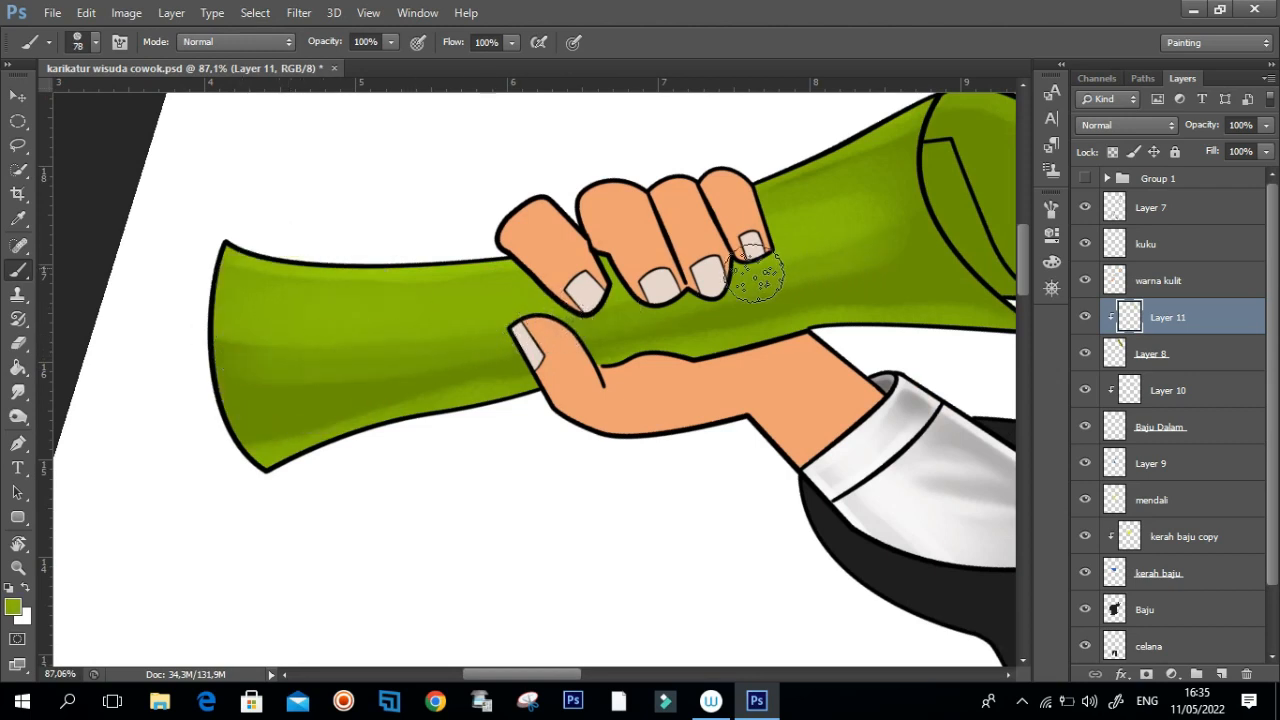
pyautogui.moveTo(904, 241)
pyautogui.mouseDown()
pyautogui.moveTo(754, 291)
pyautogui.moveTo(698, 284)
pyautogui.mouseUp()
pyautogui.keyDown('alt'); pyautogui.click(726, 294); pyautogui.keyUp('alt')
pyautogui.keyDown('alt'); pyautogui.moveTo(786, 180); pyautogui.dragTo(759, 180); pyautogui.keyUp('alt')
pyautogui.keyDown('alt'); pyautogui.moveTo(793, 141); pyautogui.dragTo(783, 141); pyautogui.keyUp('alt')
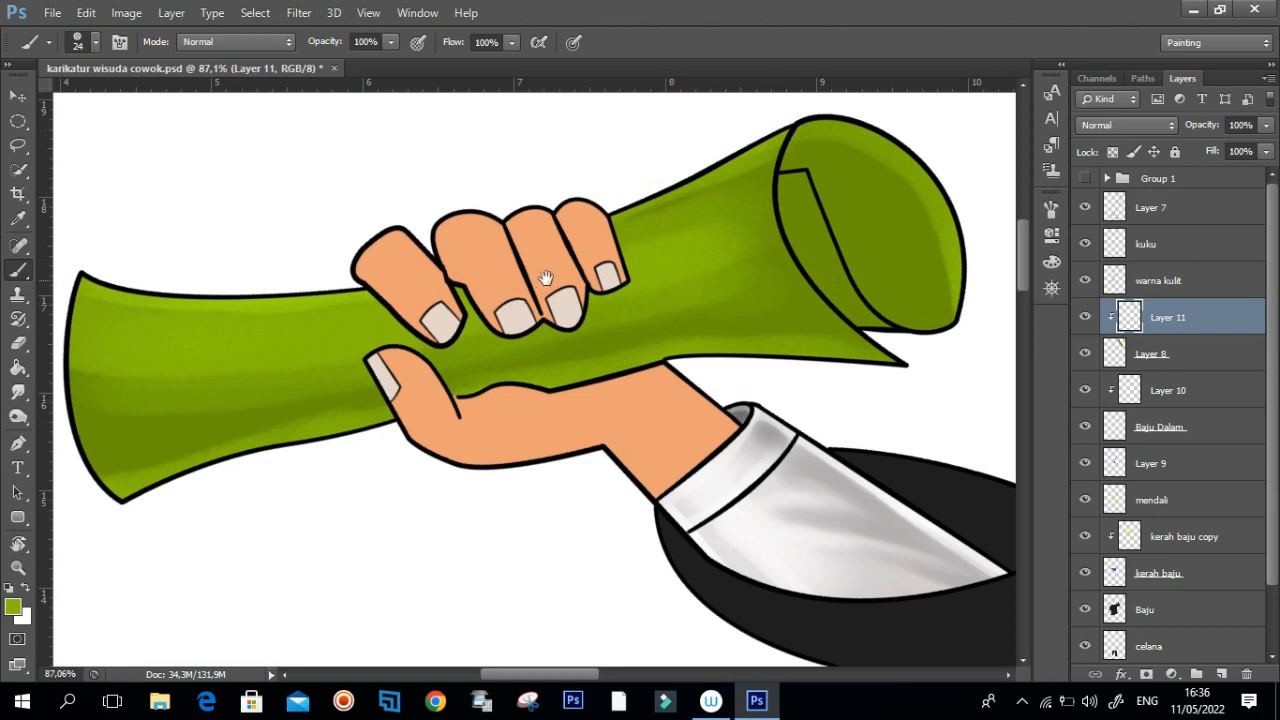
# Step: Sample a darker green and paint lengthwise shading bands just below the scroll's upper edge
pyautogui.keyDown('alt'); pyautogui.click(734, 178); pyautogui.keyUp('alt')
pyautogui.moveTo(714, 194)
pyautogui.keyDown('alt'); pyautogui.mouseDown()
pyautogui.moveTo(746, 197)
pyautogui.moveTo(736, 176)
pyautogui.mouseUp(); pyautogui.keyUp('alt')
pyautogui.moveTo(400, 264); pyautogui.dragTo(650, 234)
pyautogui.moveTo(349, 273); pyautogui.dragTo(648, 280)
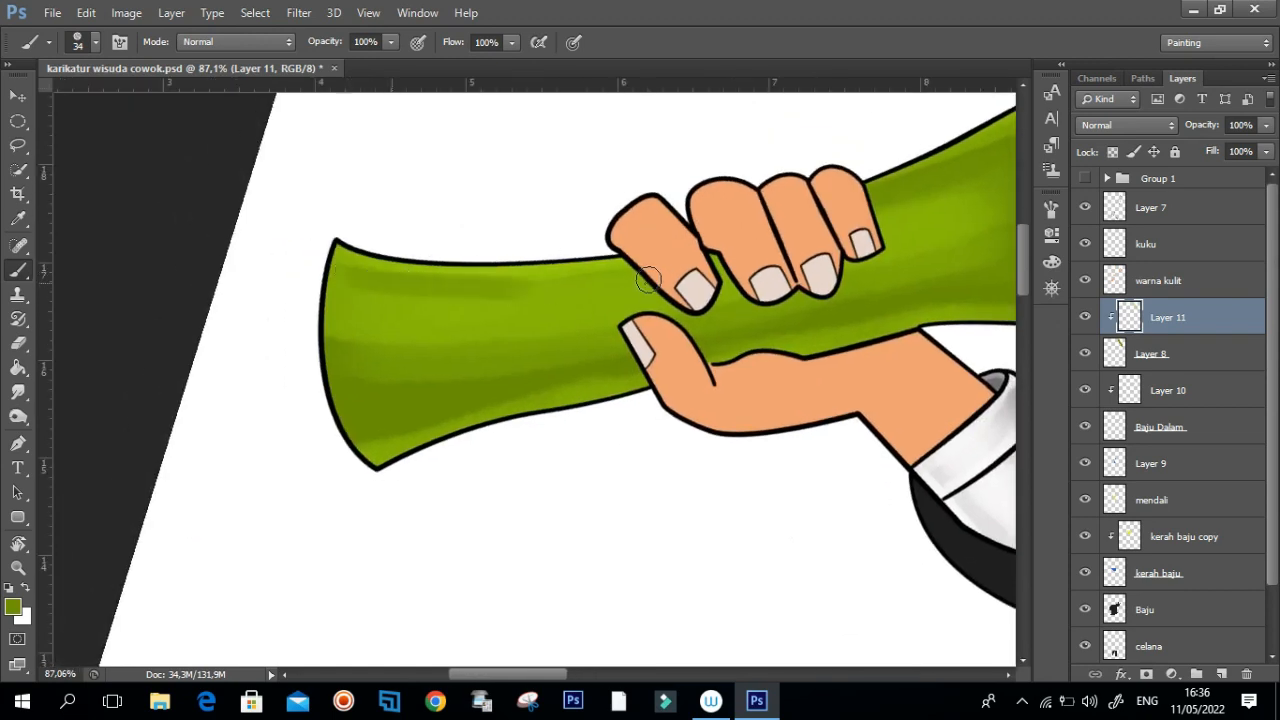
pyautogui.hotkey('ctrl', 'z')
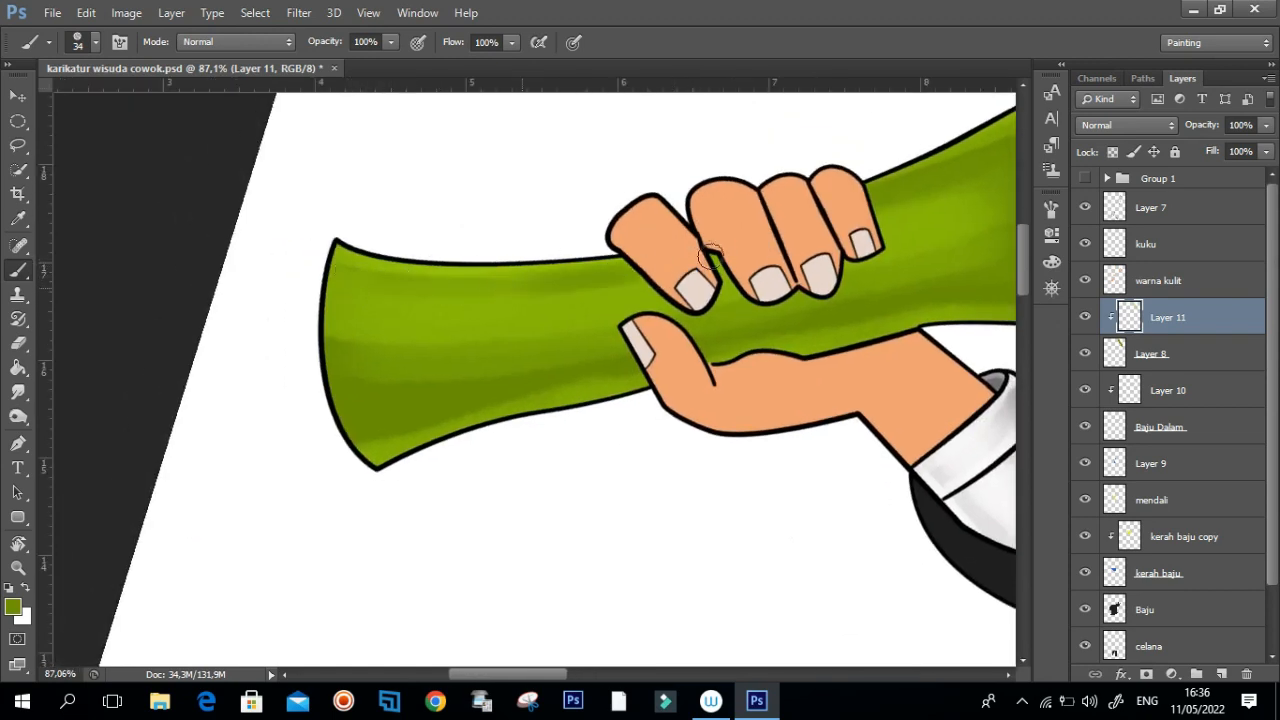
pyautogui.moveTo(562, 334); pyautogui.dragTo(574, 282)
pyautogui.keyDown('alt'); pyautogui.rightClick(632, 270); pyautogui.keyUp('alt')
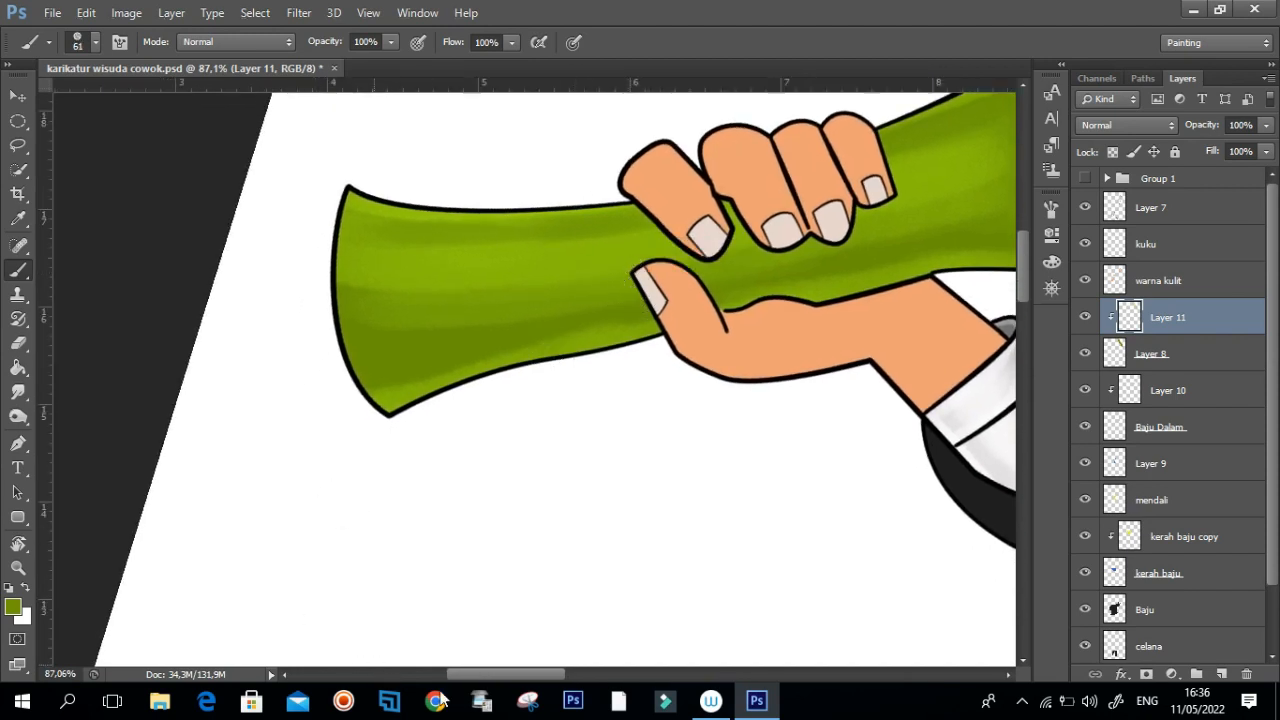
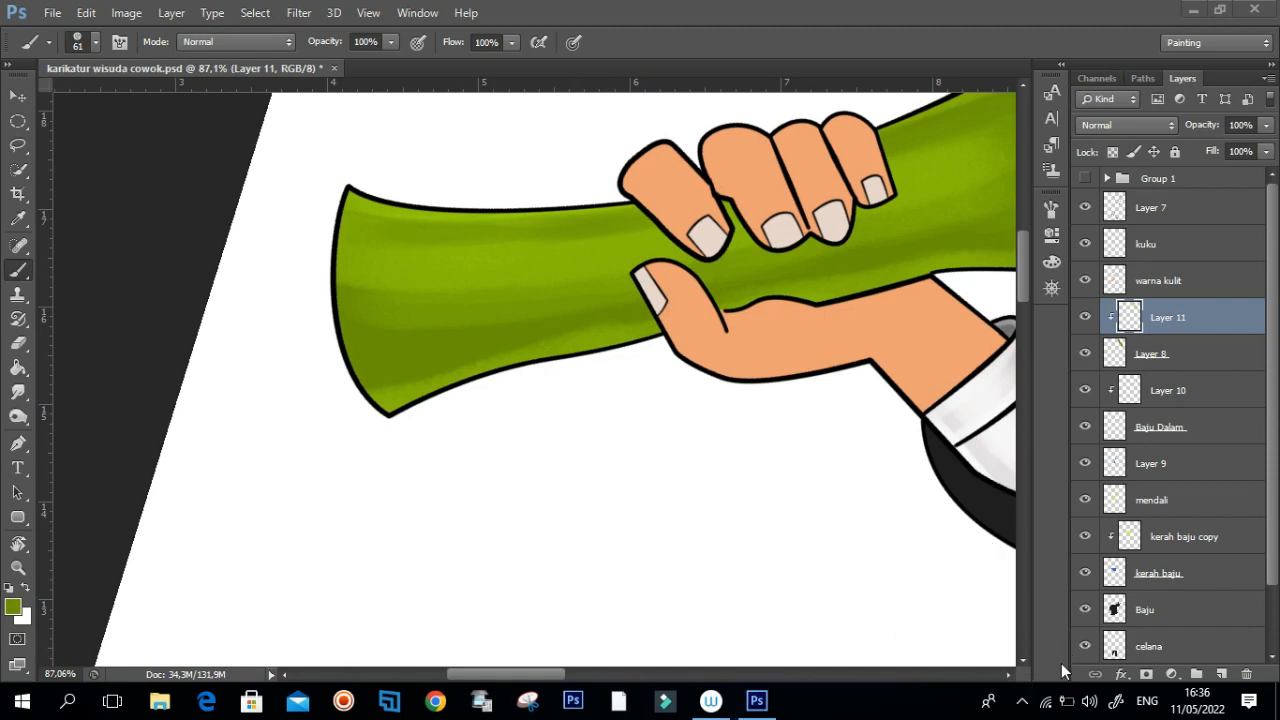
pyautogui.click(1021, 696)
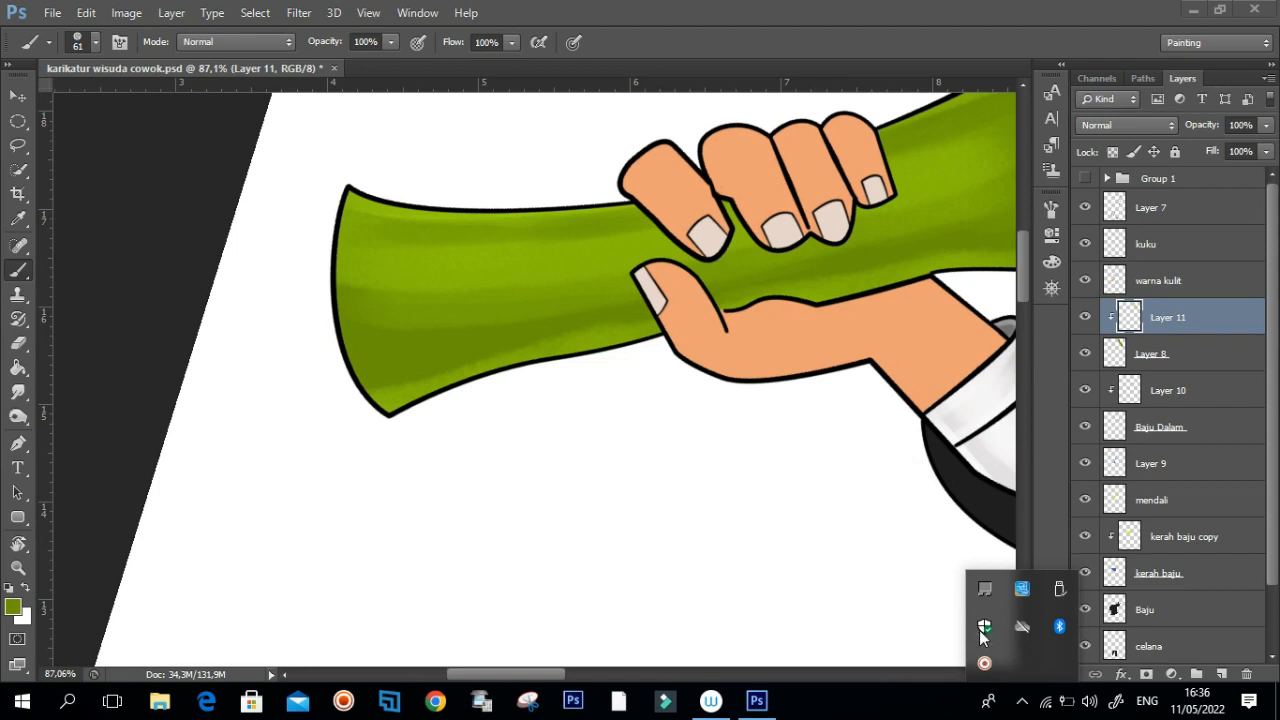
pyautogui.click(904, 603)
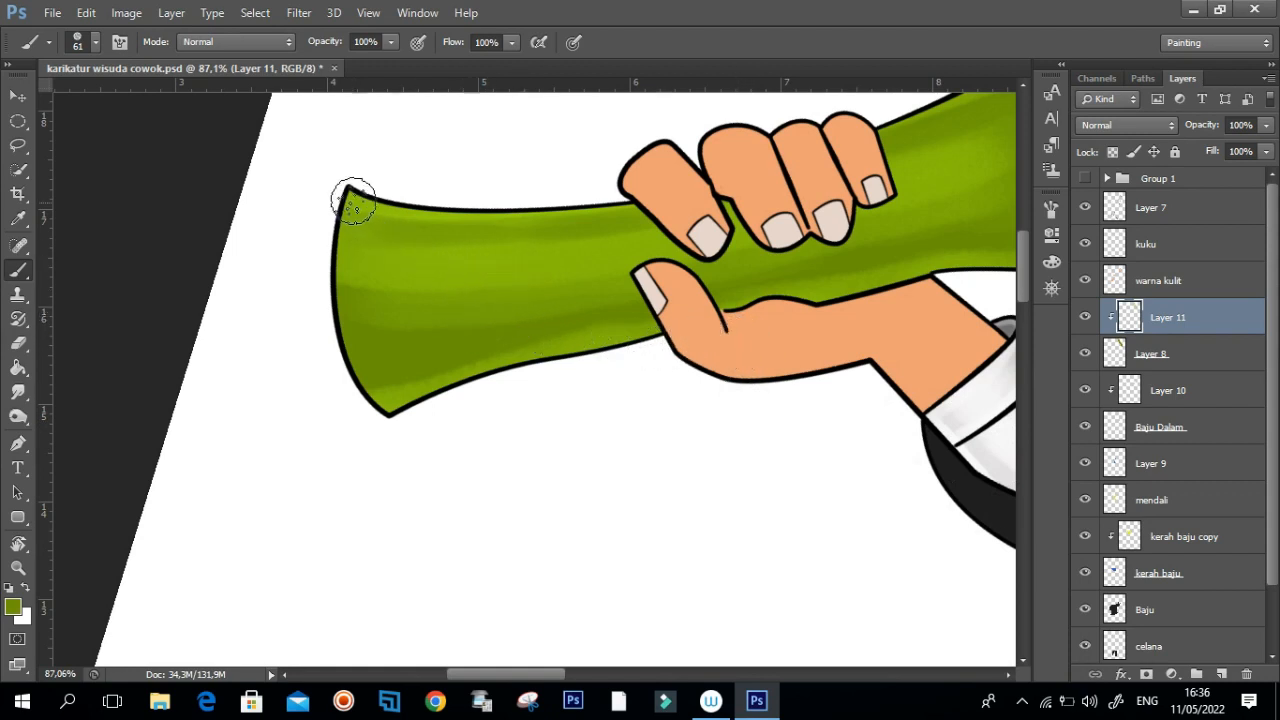
# Step: Sample the lighter green and paint a light rim along the scroll's flared end and around its rolled opening
pyautogui.keyDown('alt'); pyautogui.click(510, 260); pyautogui.keyUp('alt')
pyautogui.moveTo(330, 234)
pyautogui.mouseDown()
pyautogui.moveTo(306, 234)
pyautogui.moveTo(319, 234)
pyautogui.mouseUp()
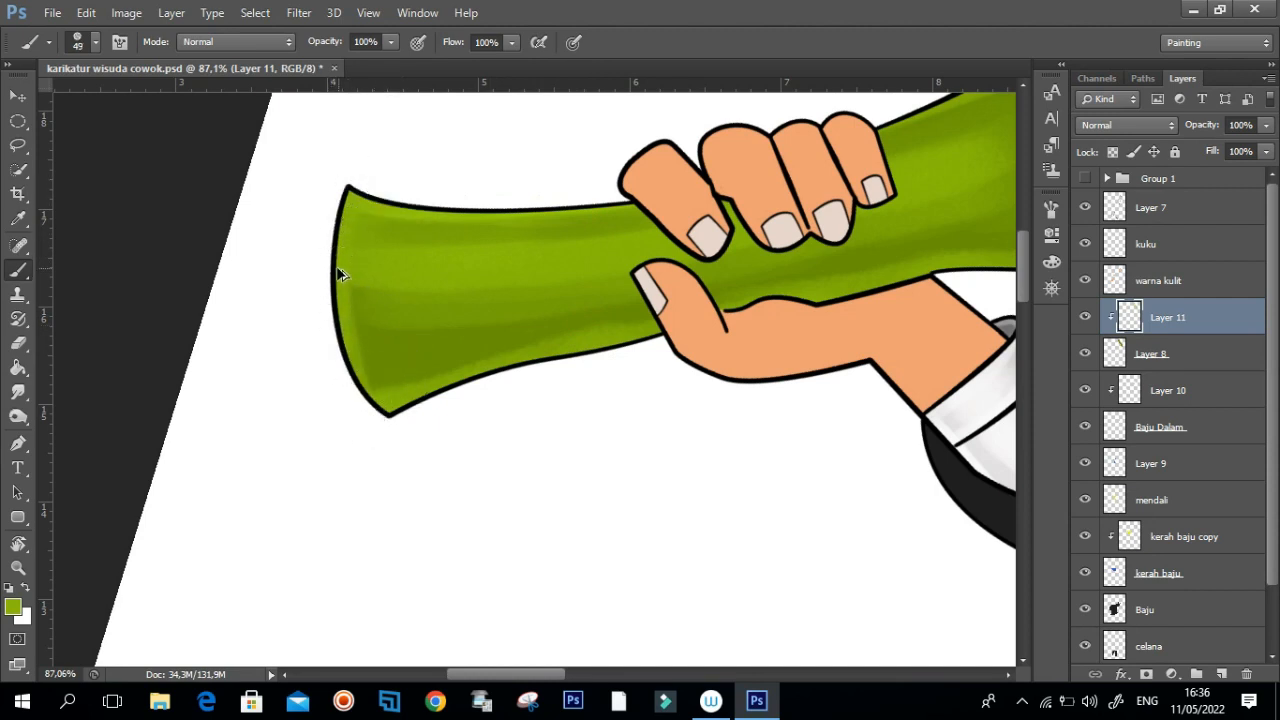
pyautogui.moveTo(403, 382); pyautogui.dragTo(386, 374)
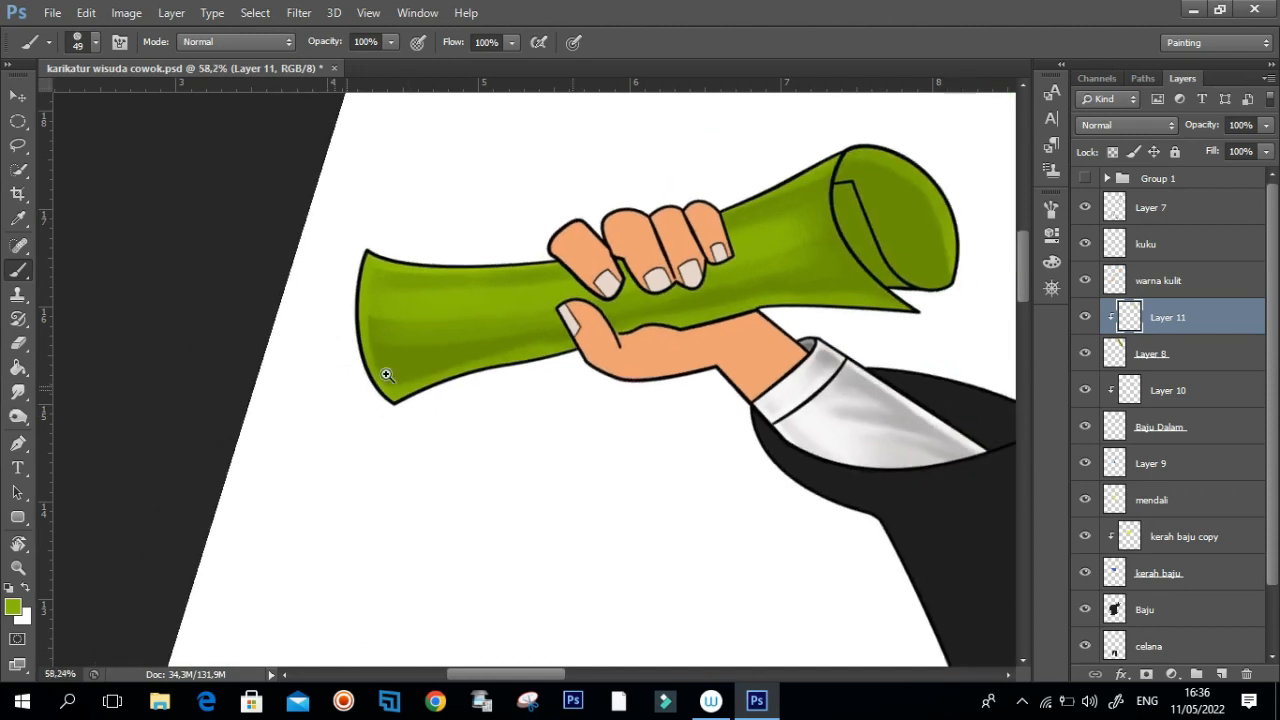
pyautogui.moveTo(897, 256); pyautogui.dragTo(917, 250)
pyautogui.moveTo(818, 165); pyautogui.dragTo(780, 188)
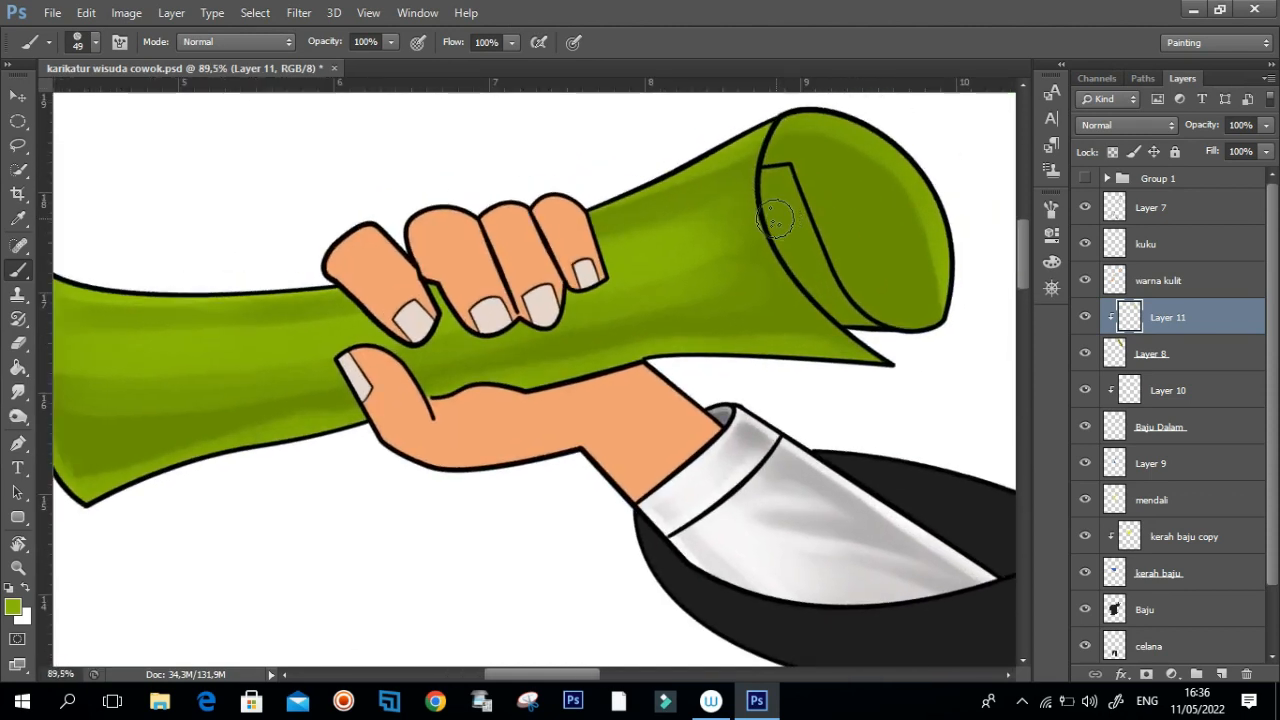
# Step: Smudge the scroll's highlights and shadows at 37% strength to blend them smoothly on both sides of the hand
pyautogui.moveTo(546, 280); pyautogui.dragTo(686, 238)
pyautogui.press('r')
pyautogui.keyDown('alt'); pyautogui.rightClick(686, 283); pyautogui.keyUp('alt')
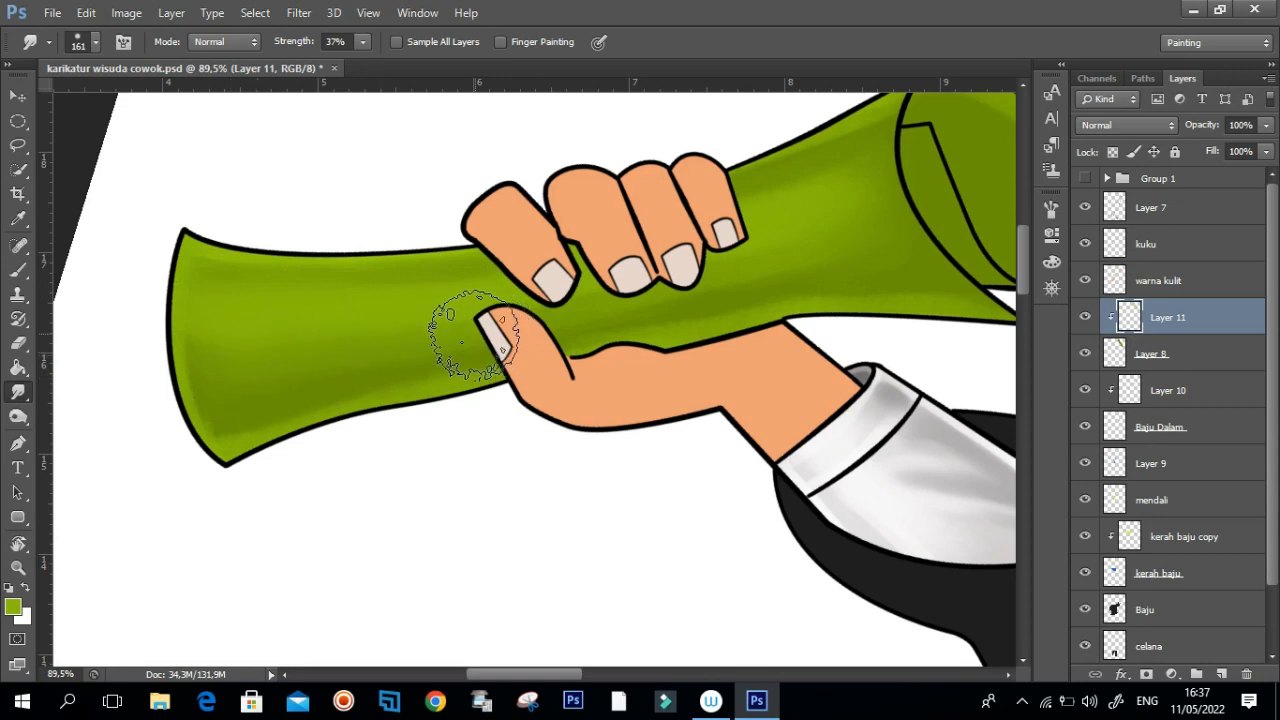
pyautogui.press('[')
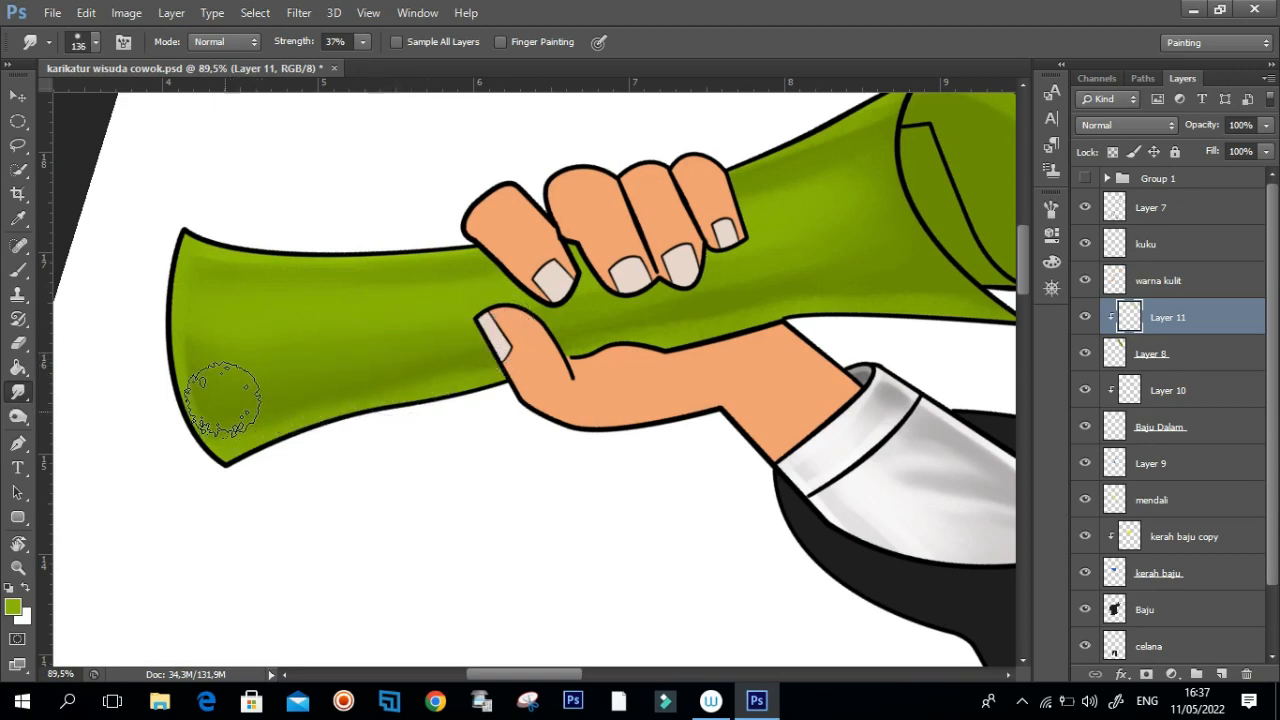
pyautogui.moveTo(676, 268); pyautogui.dragTo(434, 336)
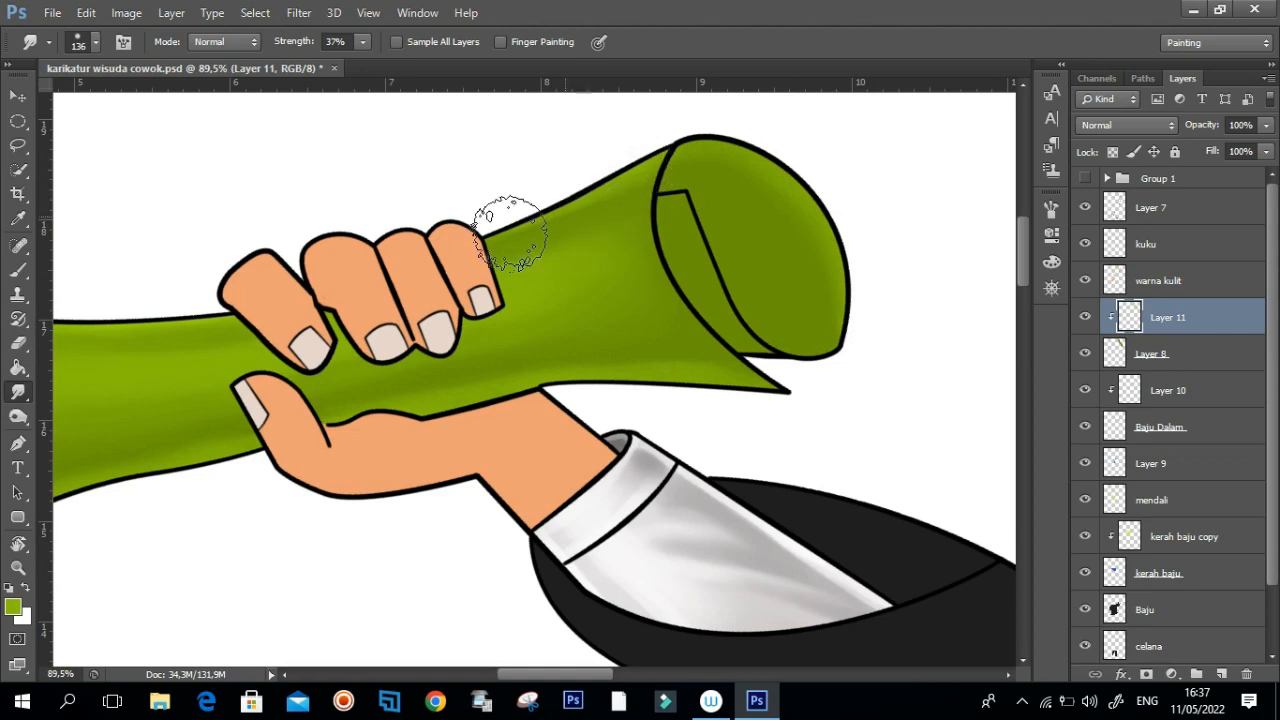
pyautogui.scroll(-3, 537, 298)
pyautogui.scroll(2, 470, 320)
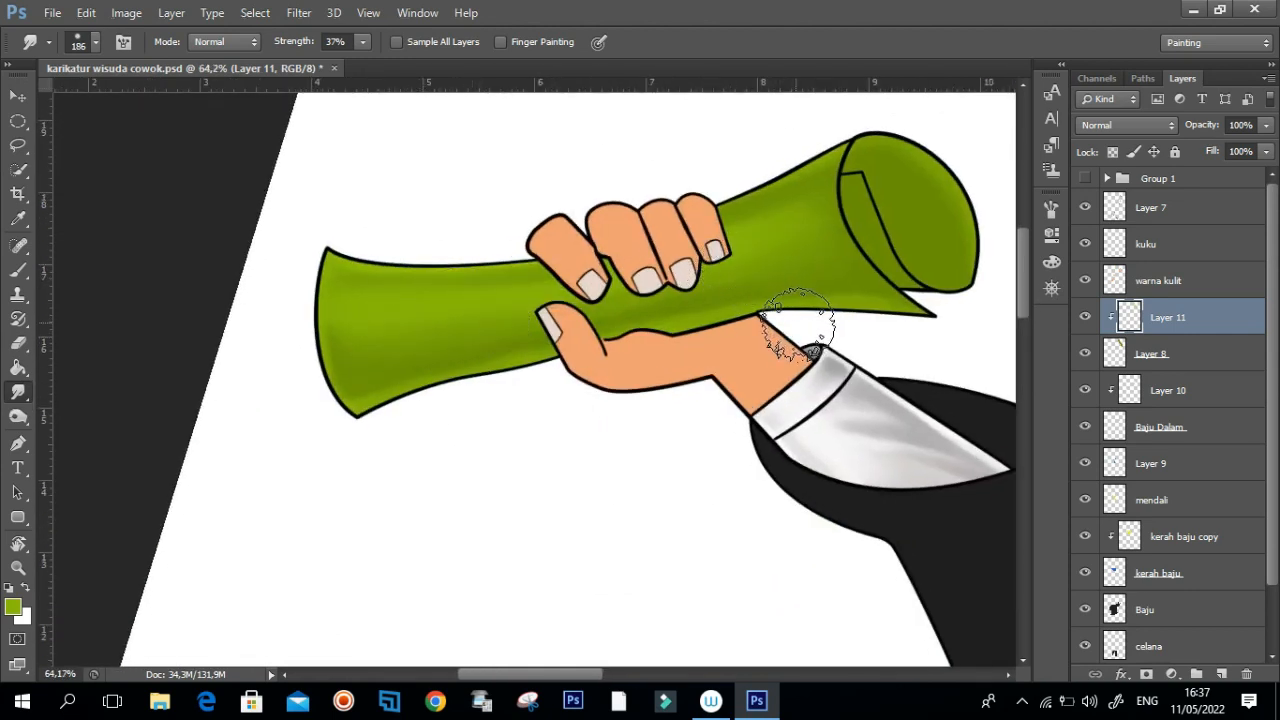
# Step: Rotate the canvas and brush light green along the scroll's curved edge just above its rolled opening
pyautogui.press('r')
pyautogui.moveTo(838, 322); pyautogui.dragTo(605, 253)
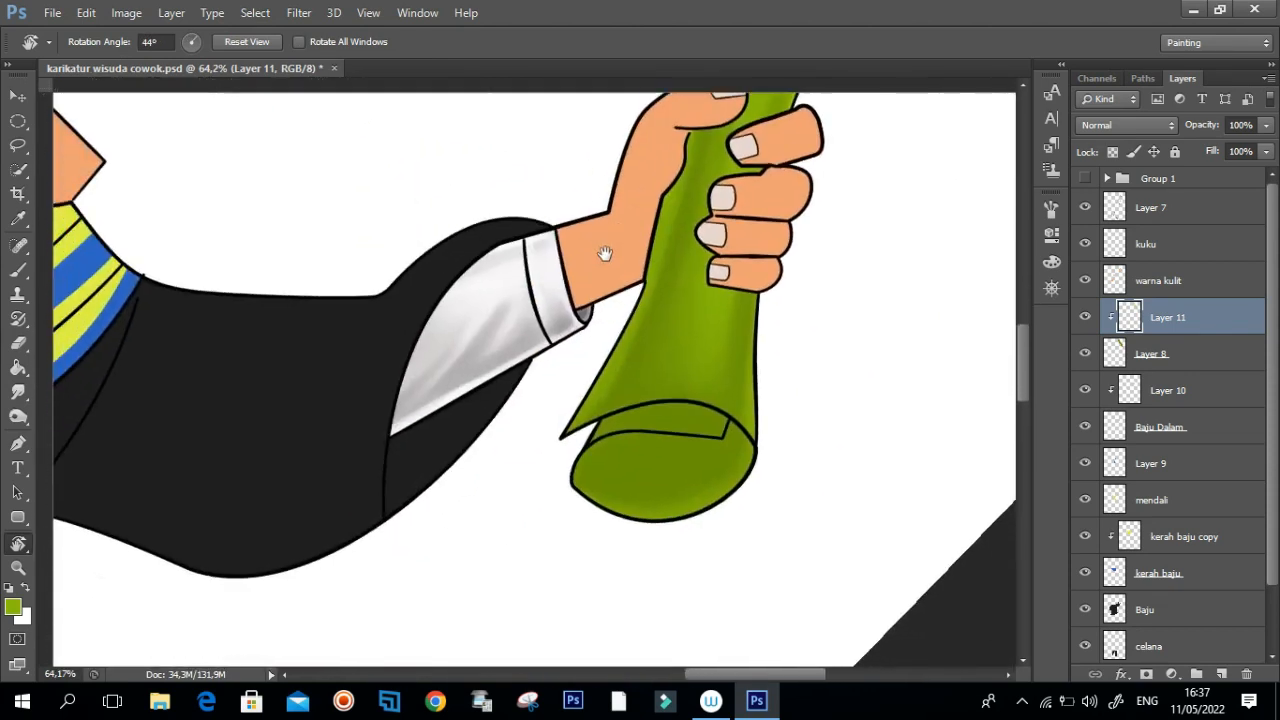
pyautogui.moveTo(668, 445); pyautogui.dragTo(726, 412)
pyautogui.scroll(2, 725, 414)
pyautogui.press('b')
pyautogui.moveTo(766, 332); pyautogui.dragTo(704, 271)
pyautogui.scroll(2, 746, 326)
pyautogui.keyDown('alt'); pyautogui.moveTo(510, 281); pyautogui.dragTo(461, 281); pyautogui.keyUp('alt')
pyautogui.moveTo(395, 318); pyautogui.dragTo(655, 263)
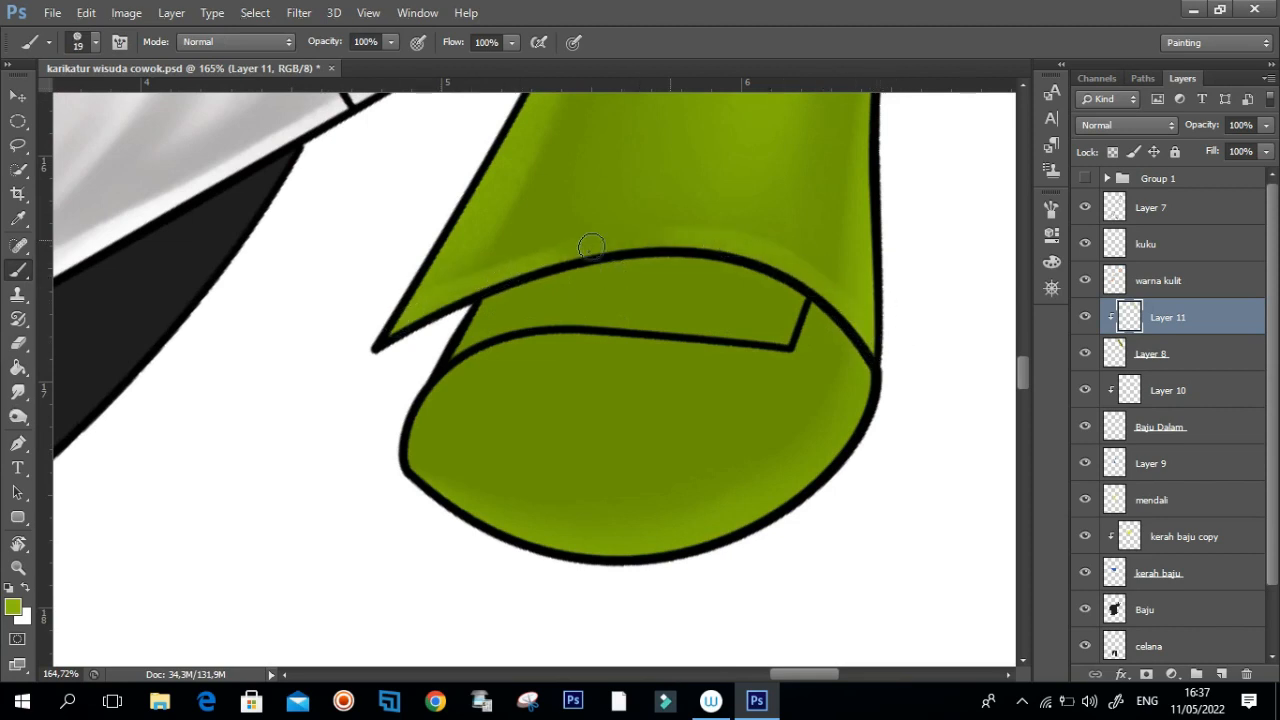
pyautogui.keyDown('alt'); pyautogui.moveTo(661, 255); pyautogui.dragTo(760, 255); pyautogui.keyUp('alt')
pyautogui.moveTo(772, 220)
pyautogui.mouseDown()
pyautogui.moveTo(691, 338)
pyautogui.moveTo(674, 340)
pyautogui.mouseUp()
pyautogui.scroll(-5, 725, 306)
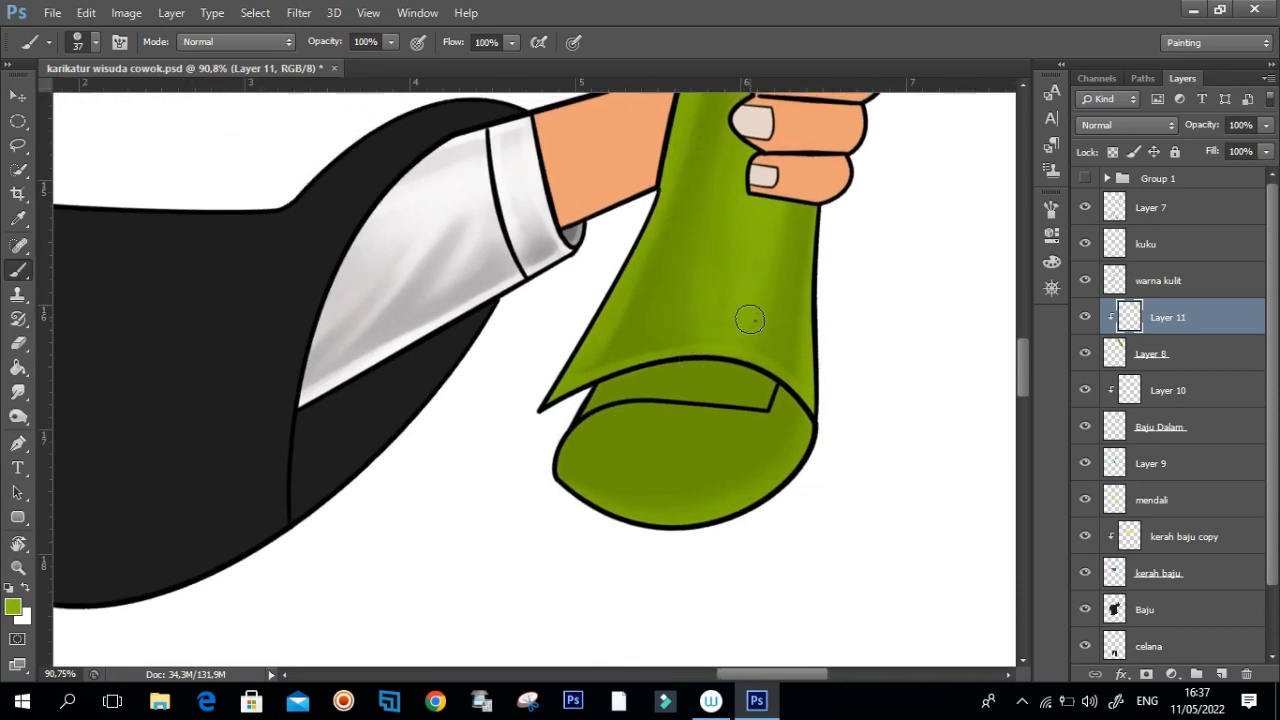
# Step: Smudge the new light green strokes into the scroll's body above the rolled opening at 37% strength
pyautogui.press('r')
pyautogui.moveTo(738, 277)
pyautogui.keyDown('alt'); pyautogui.mouseDown()
pyautogui.moveTo(699, 287)
pyautogui.moveTo(714, 278)
pyautogui.mouseUp(); pyautogui.keyUp('alt')
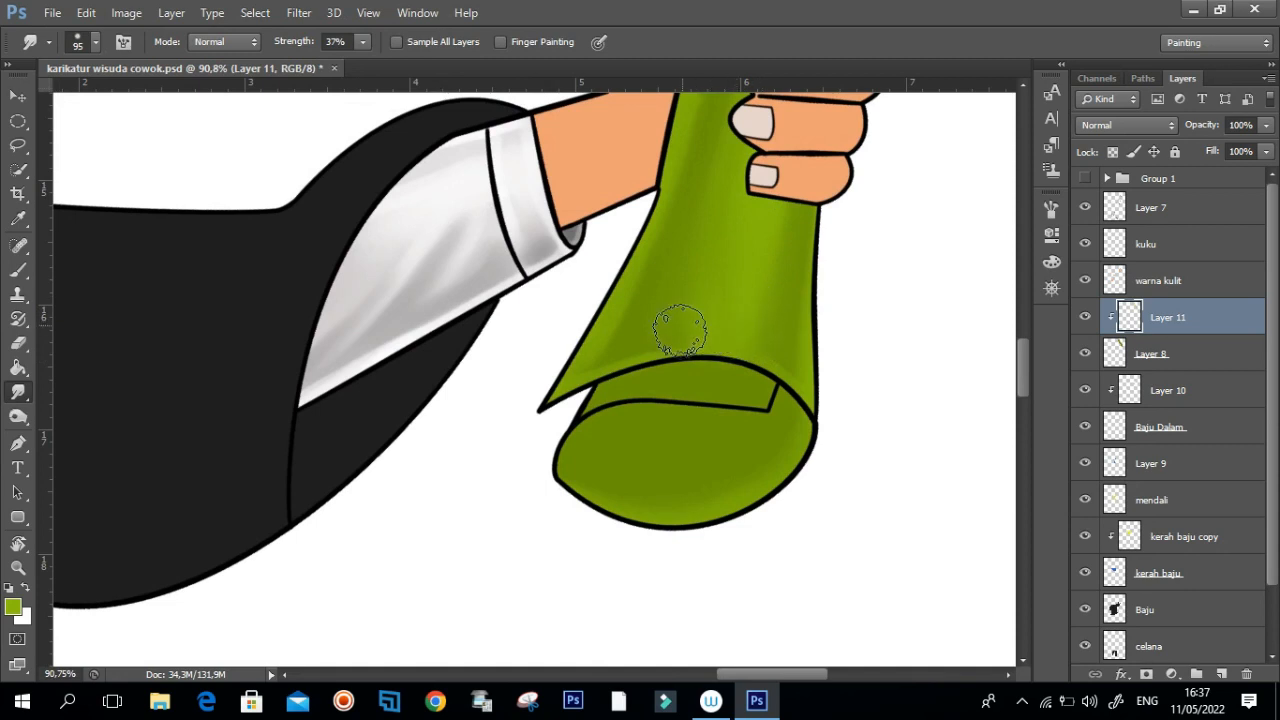
pyautogui.keyDown('alt'); pyautogui.moveTo(710, 292); pyautogui.dragTo(744, 290); pyautogui.keyUp('alt')
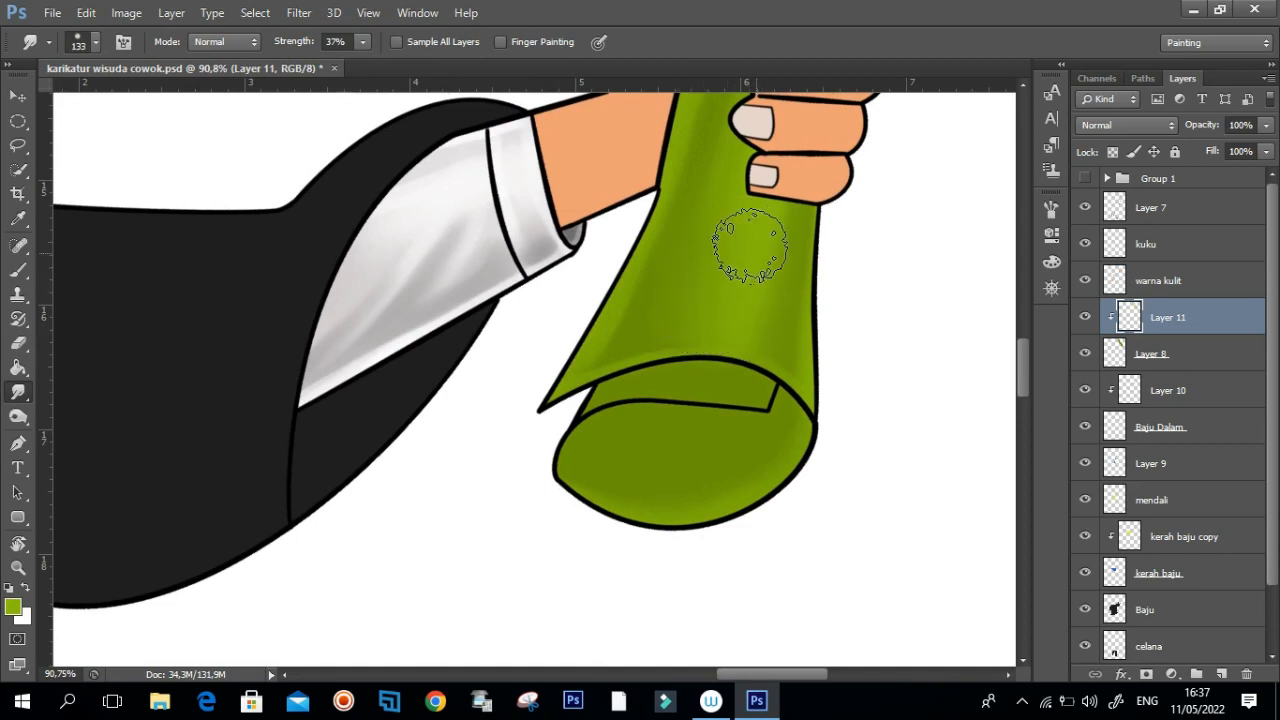
# Step: Brush light green onto the narrow inner flap of the rolled opening and smudge it smooth
pyautogui.scroll(-5, 700, 300)
pyautogui.press('b')
pyautogui.scroll(3, 685, 304)
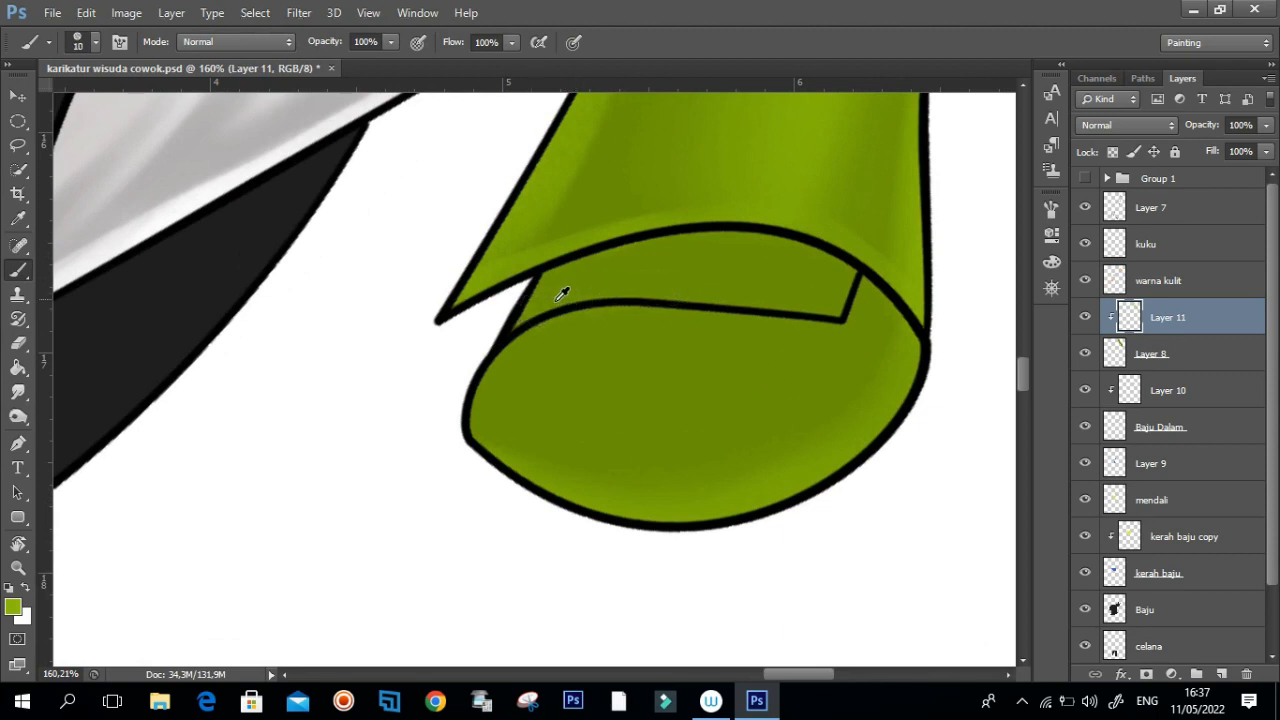
pyautogui.keyDown('alt'); pyautogui.rightClick(697, 289); pyautogui.keyUp('alt')
pyautogui.moveTo(810, 304)
pyautogui.mouseDown()
pyautogui.moveTo(574, 304)
pyautogui.moveTo(698, 278)
pyautogui.moveTo(758, 287)
pyautogui.moveTo(621, 281)
pyautogui.moveTo(647, 274)
pyautogui.moveTo(804, 268)
pyautogui.moveTo(695, 267)
pyautogui.moveTo(646, 288)
pyautogui.mouseUp()
pyautogui.keyDown('alt'); pyautogui.rightClick(718, 278); pyautogui.keyUp('alt')
pyautogui.press('r')
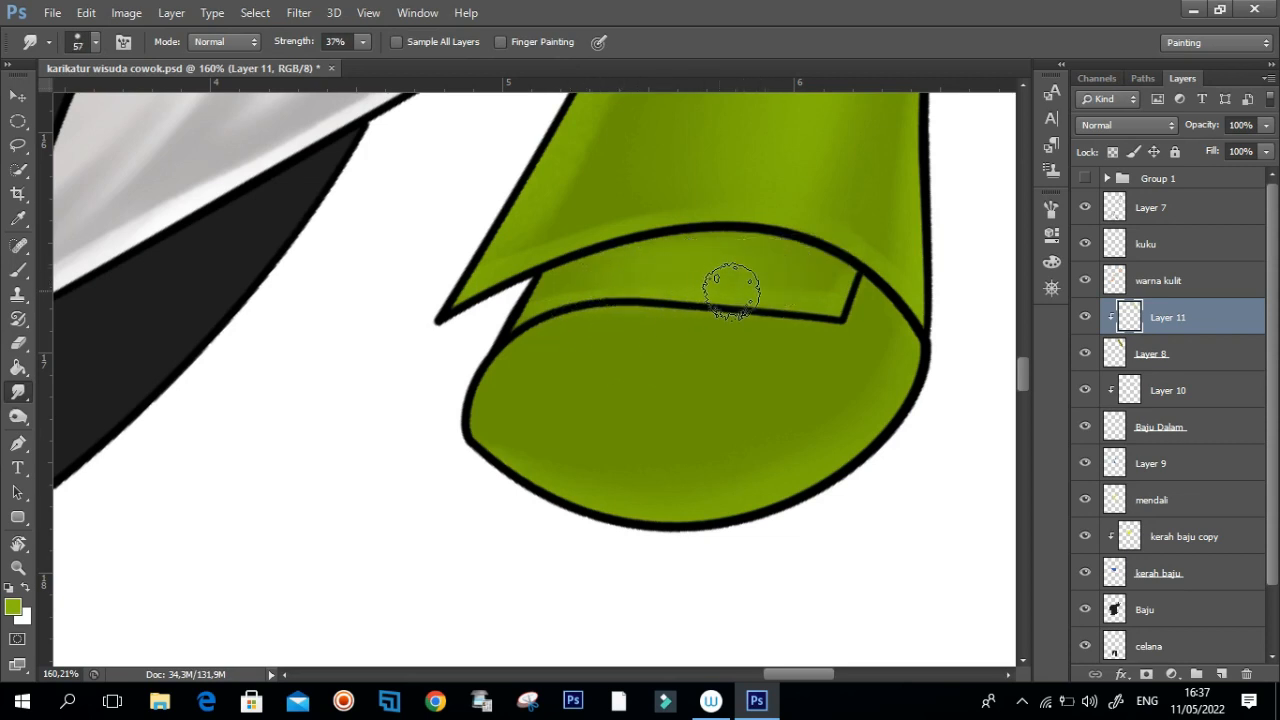
# Step: Sample the darker green and shade the inner flap beneath the scroll's curved edge with a small brush
pyautogui.press('b')
pyautogui.keyDown('alt'); pyautogui.rightClick(591, 261); pyautogui.keyUp('alt')
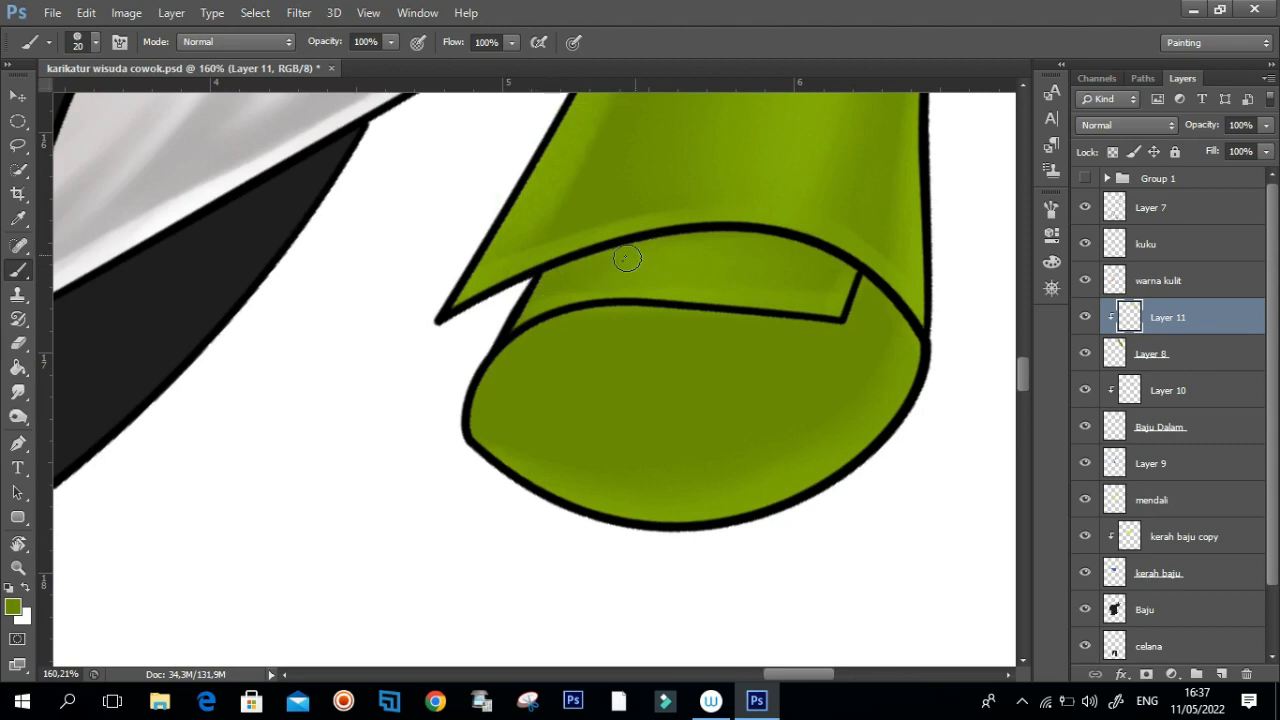
pyautogui.moveTo(832, 272)
pyautogui.mouseDown()
pyautogui.moveTo(797, 400)
pyautogui.moveTo(789, 340)
pyautogui.mouseUp()
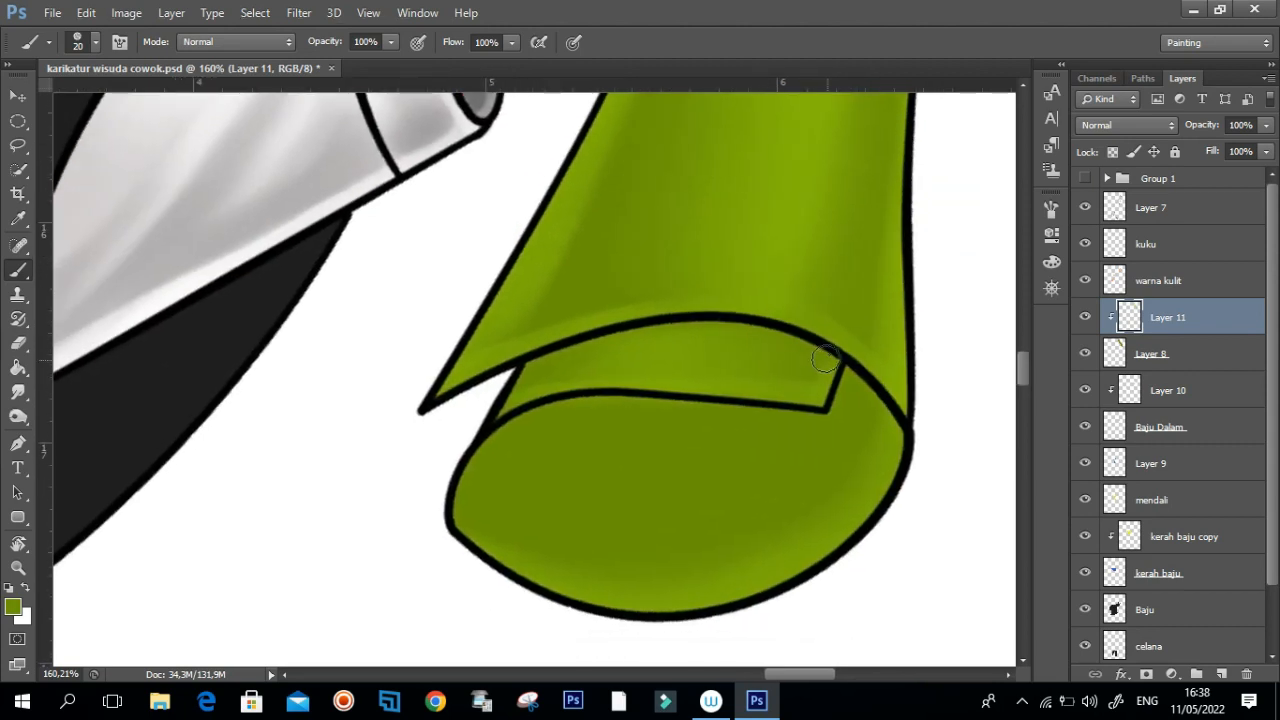
# Step: Set the foreground colour to the darker green 4d6901
pyautogui.click(14, 608)
pyautogui.click(1082, 360)
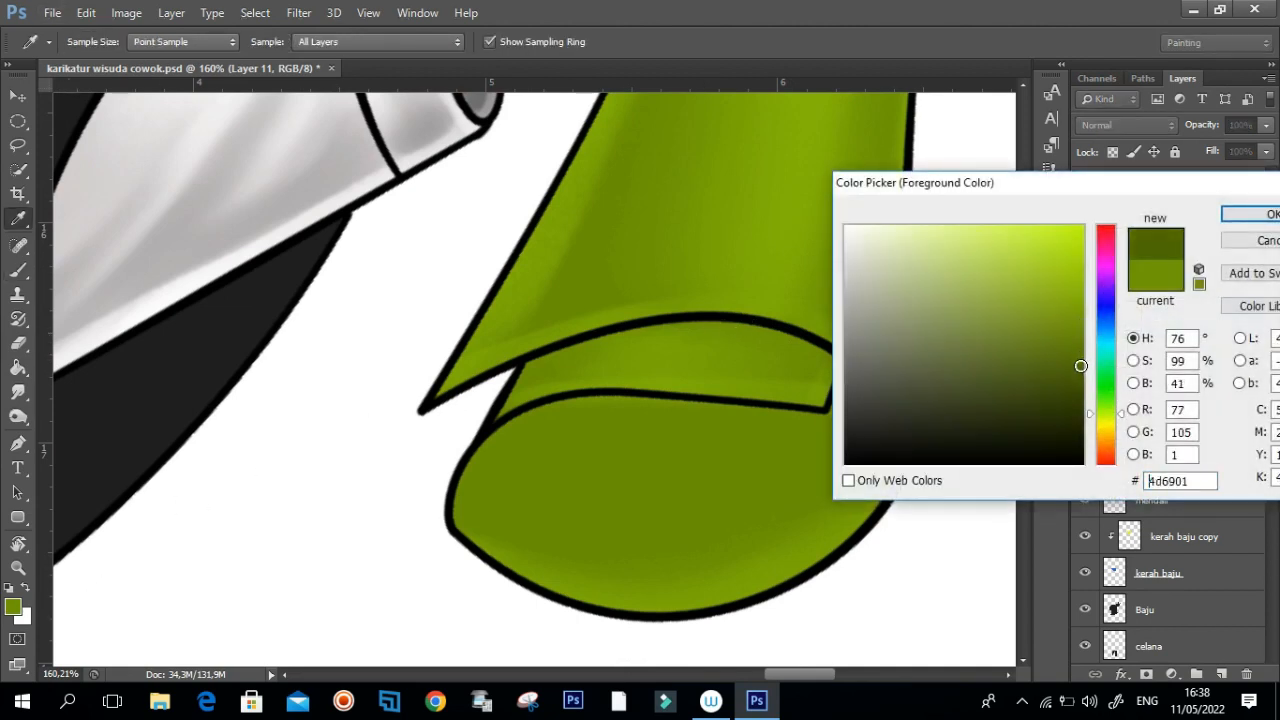
pyautogui.click(1255, 216)
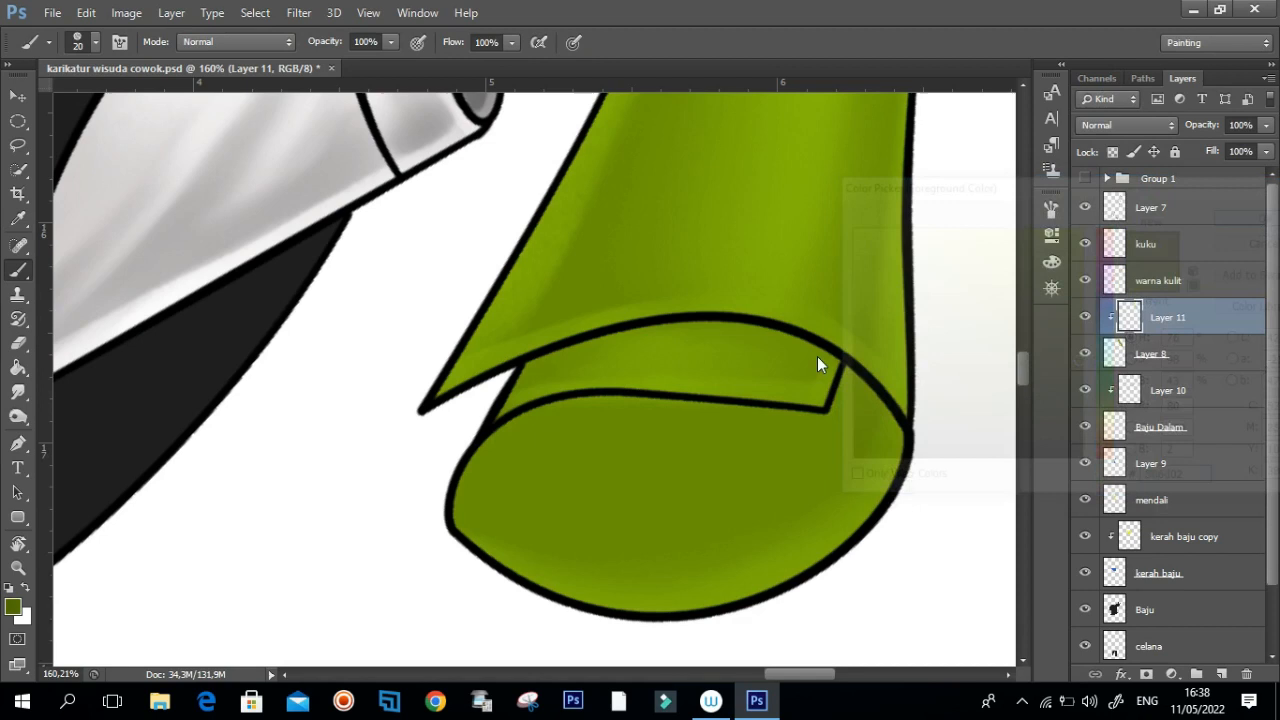
# Step: Brush the dark green shadow onto the scroll's inner flap, beneath the curved edge and at both ends, with 11 and 27 px brushes
pyautogui.moveTo(778, 354); pyautogui.dragTo(868, 374)
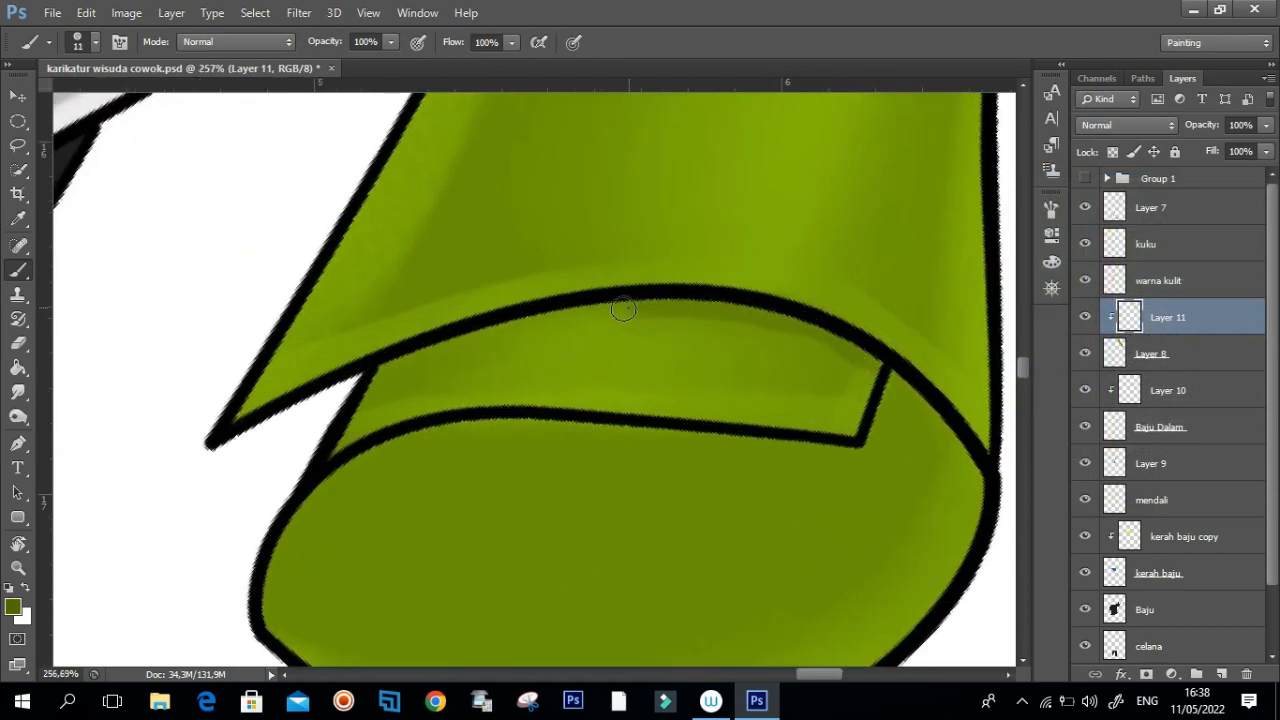
pyautogui.moveTo(525, 323); pyautogui.dragTo(373, 385)
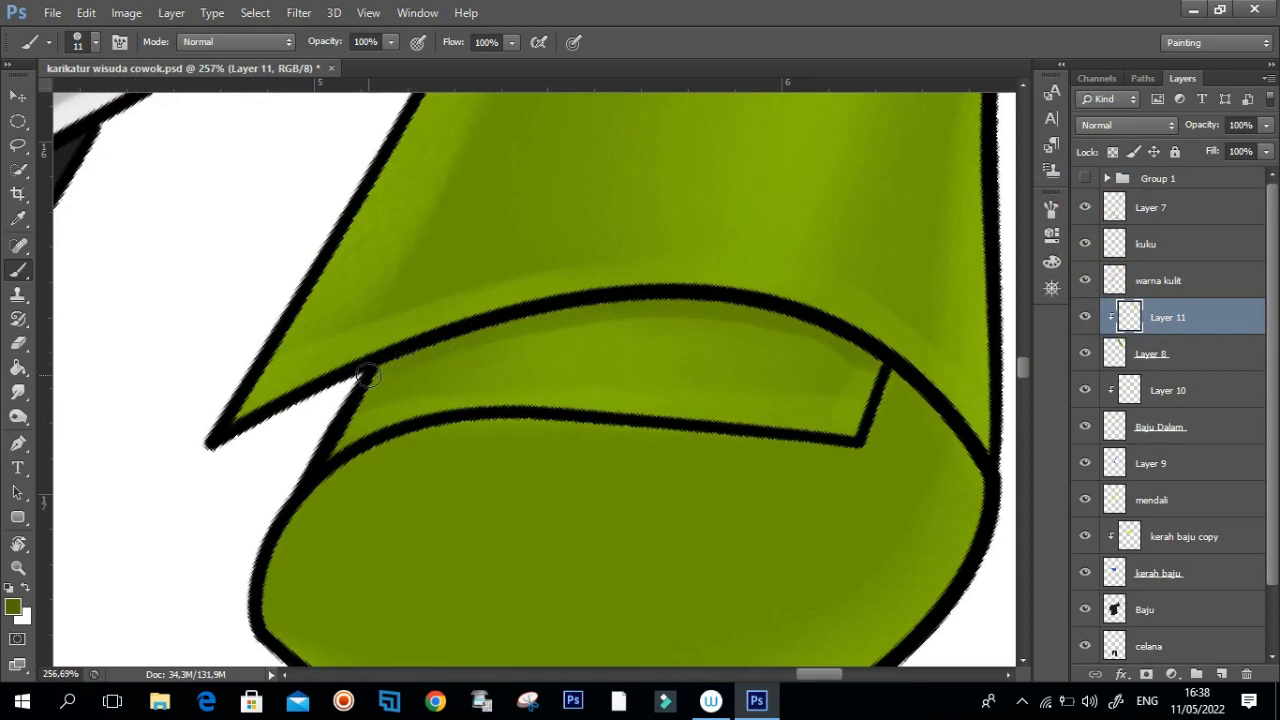
pyautogui.moveTo(793, 326)
pyautogui.mouseDown()
pyautogui.moveTo(810, 296)
pyautogui.moveTo(863, 327)
pyautogui.mouseUp()
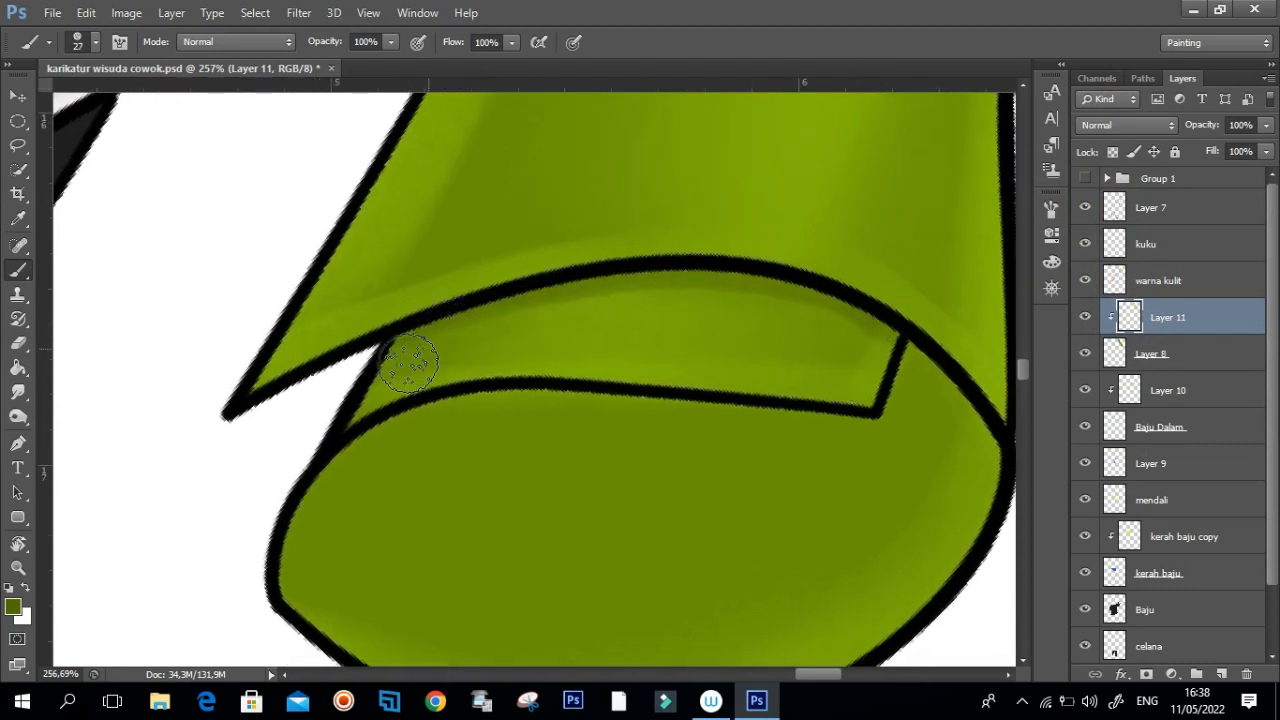
pyautogui.moveTo(577, 314); pyautogui.dragTo(422, 347)
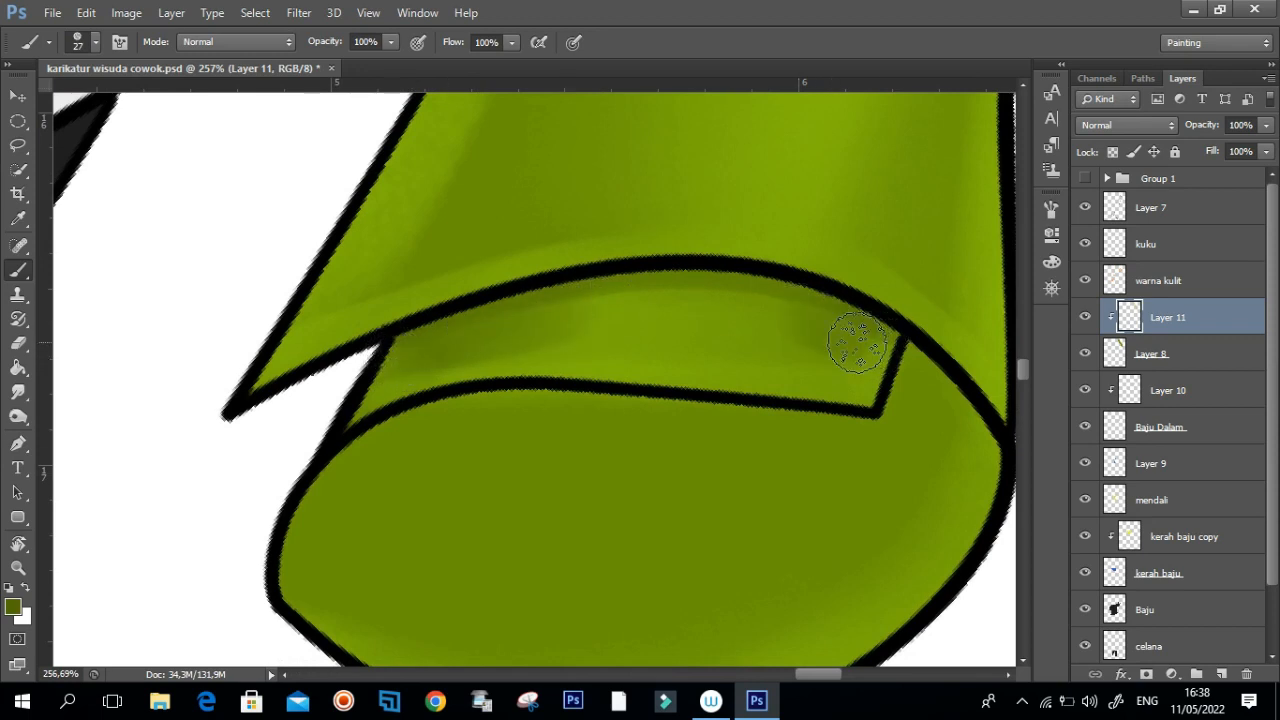
# Step: Smudge the inner flap's new shadows into its lighter green at 37% strength
pyautogui.press('r')
pyautogui.moveTo(737, 332)
pyautogui.mouseDown()
pyautogui.moveTo(483, 327)
pyautogui.moveTo(740, 313)
pyautogui.moveTo(832, 341)
pyautogui.moveTo(482, 340)
pyautogui.moveTo(405, 355)
pyautogui.moveTo(445, 358)
pyautogui.mouseUp()
pyautogui.moveTo(683, 341)
pyautogui.mouseDown()
pyautogui.moveTo(590, 341)
pyautogui.moveTo(783, 346)
pyautogui.mouseUp()
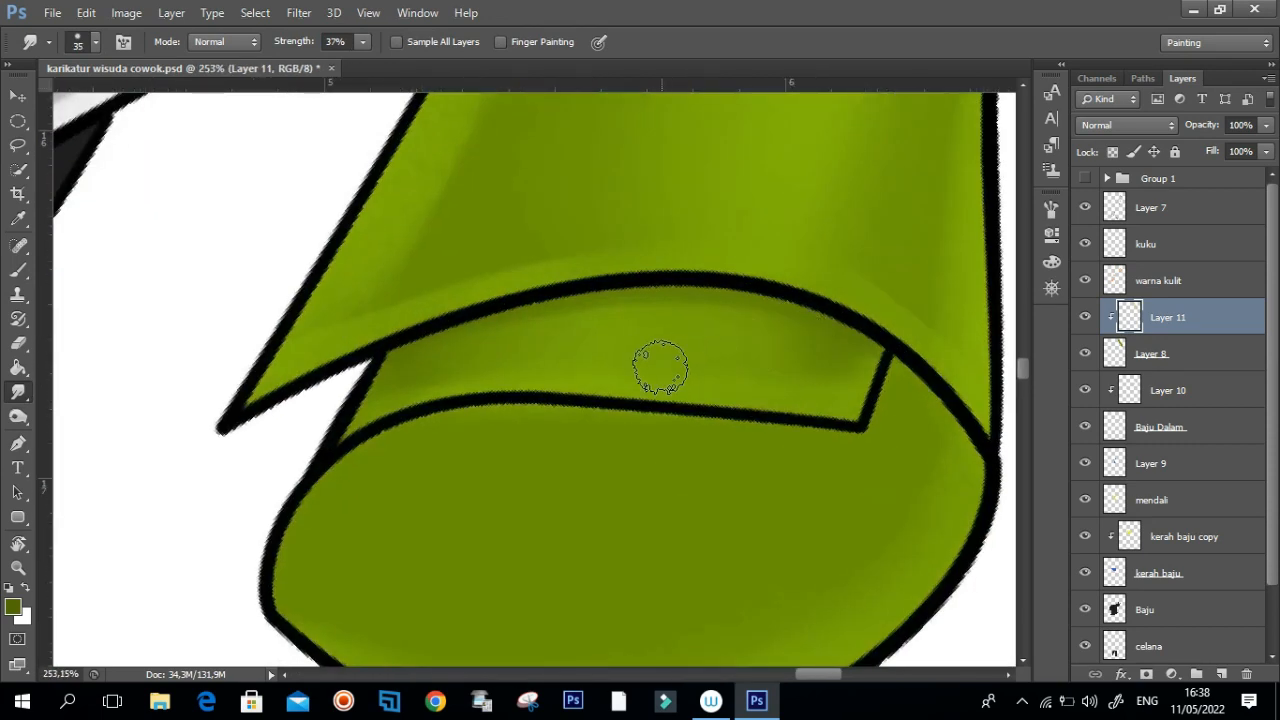
# Step: Sample the light green and touch up the lower edge of the inner flap with a 6 px brush
pyautogui.press('b')
pyautogui.moveTo(394, 362); pyautogui.dragTo(373, 362)
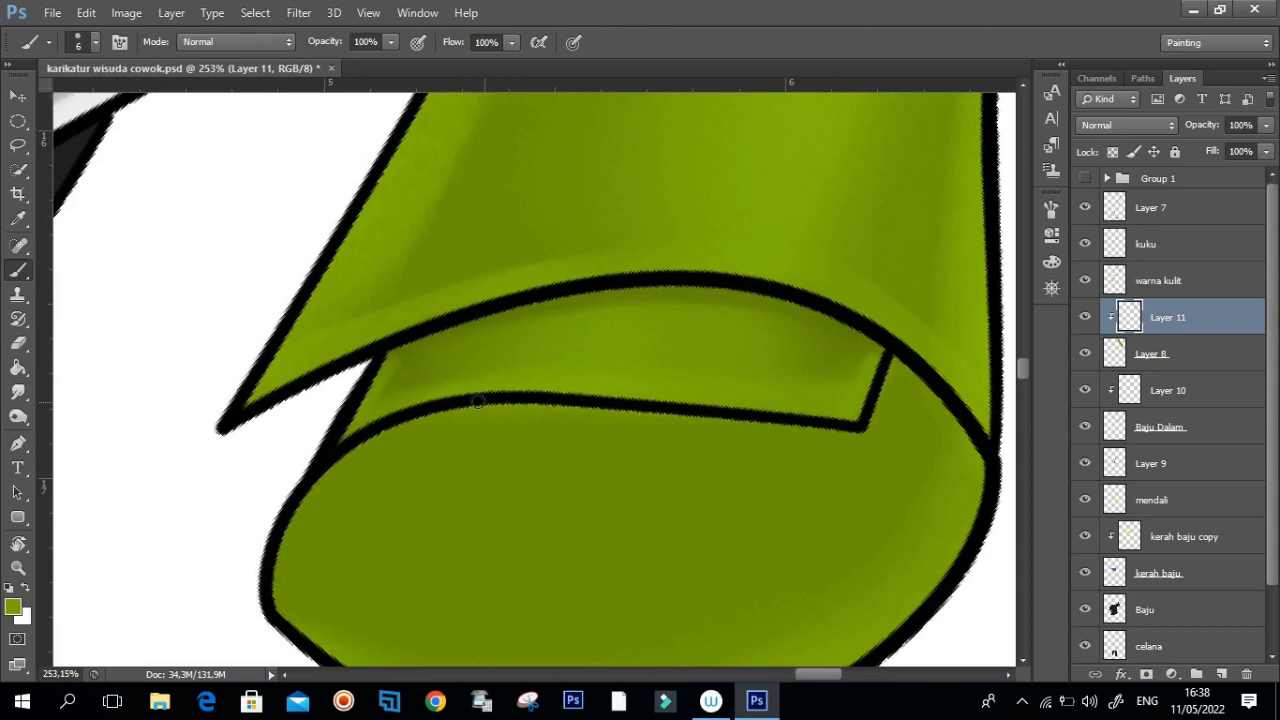
pyautogui.moveTo(638, 378); pyautogui.dragTo(565, 385)
pyautogui.moveTo(628, 411)
pyautogui.mouseDown()
pyautogui.moveTo(655, 425)
pyautogui.moveTo(626, 417)
pyautogui.moveTo(688, 353)
pyautogui.mouseUp()
# Step: Sample the scroll's green and darken the foreground colour to 3f5401
pyautogui.click(818, 168)
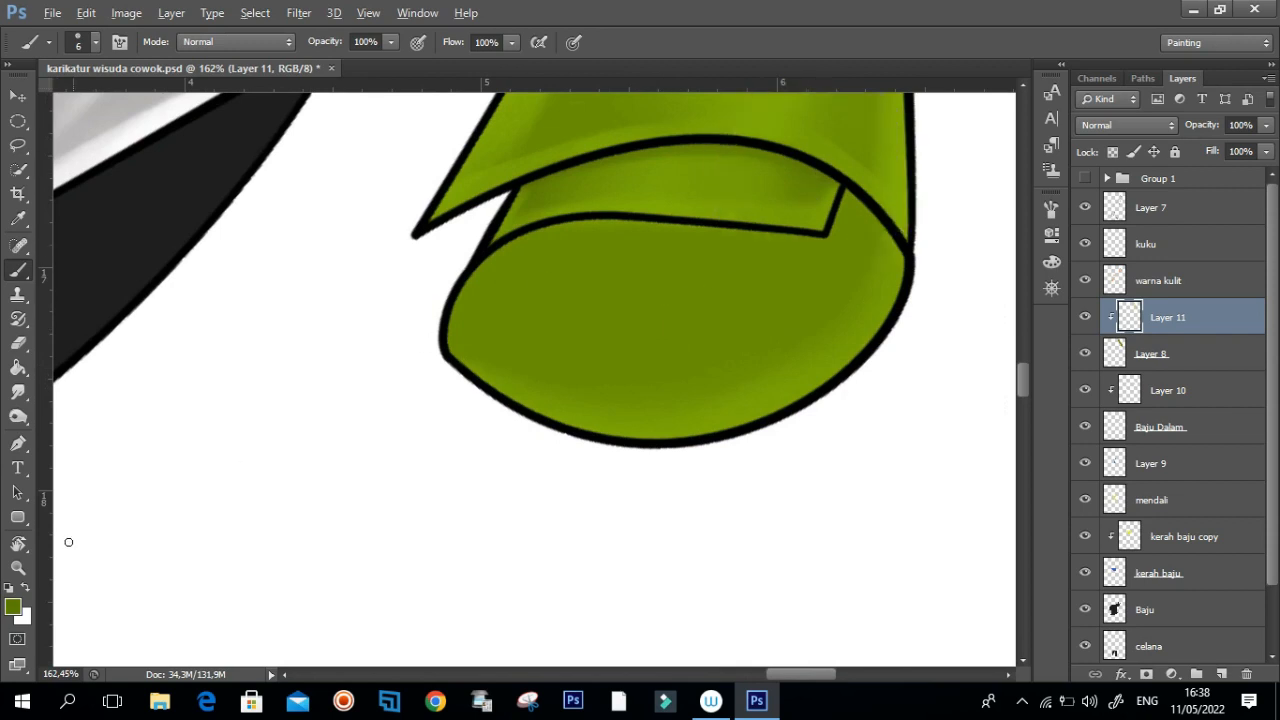
pyautogui.click(15, 607)
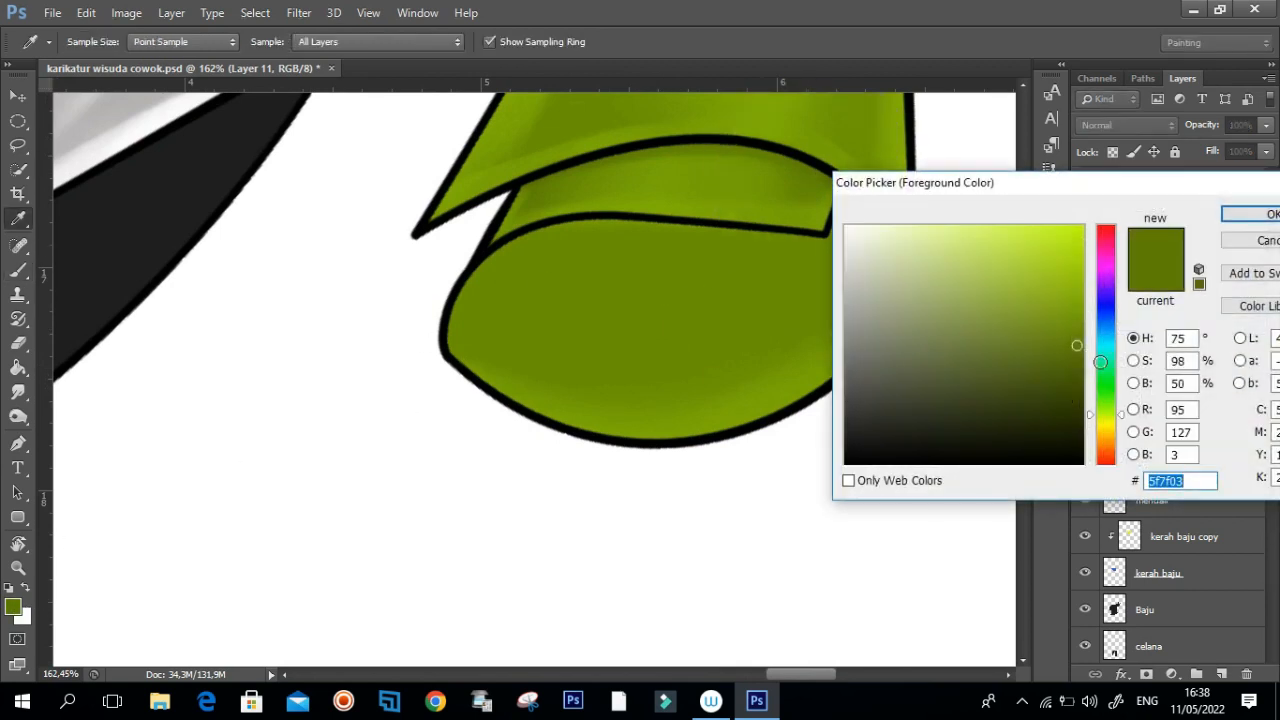
pyautogui.write('344503')
pyautogui.click(1080, 386)
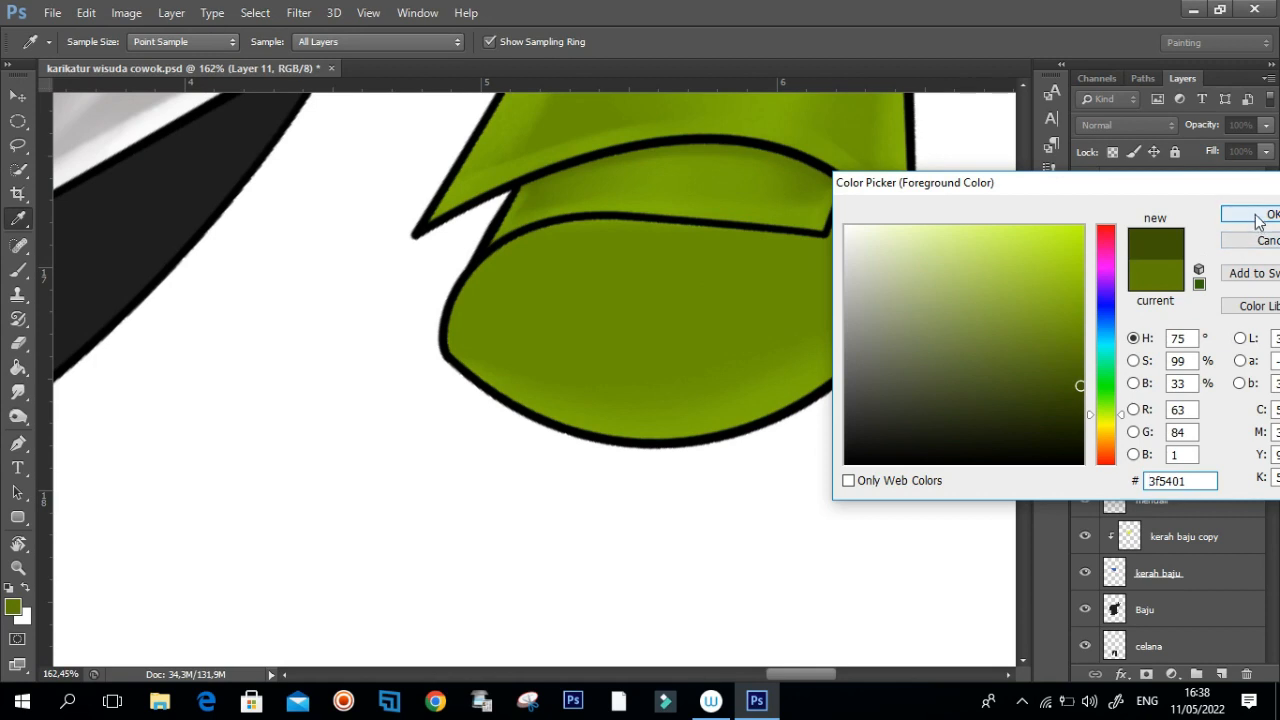
pyautogui.click(1258, 216)
# Step: Try a 45 px dark green stroke across the scroll's rolled opening, and undo it
pyautogui.moveTo(837, 286); pyautogui.dragTo(621, 320)
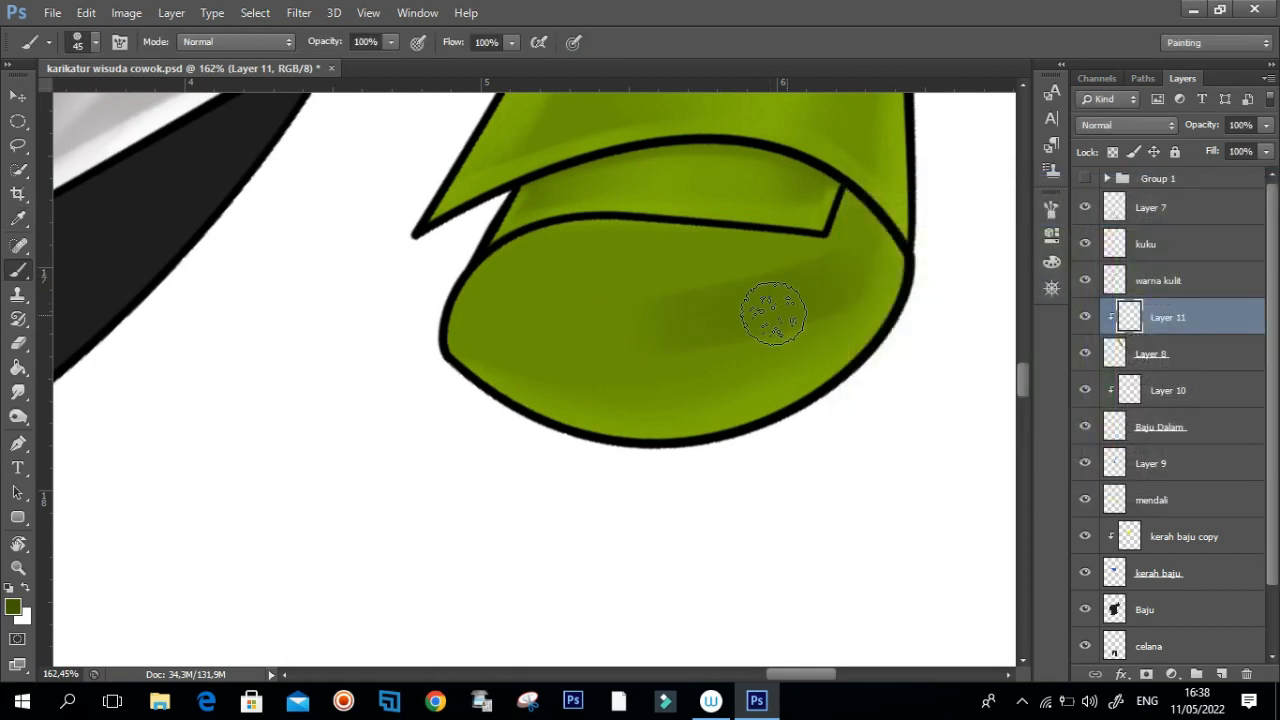
pyautogui.hotkey('ctrl', 'z')
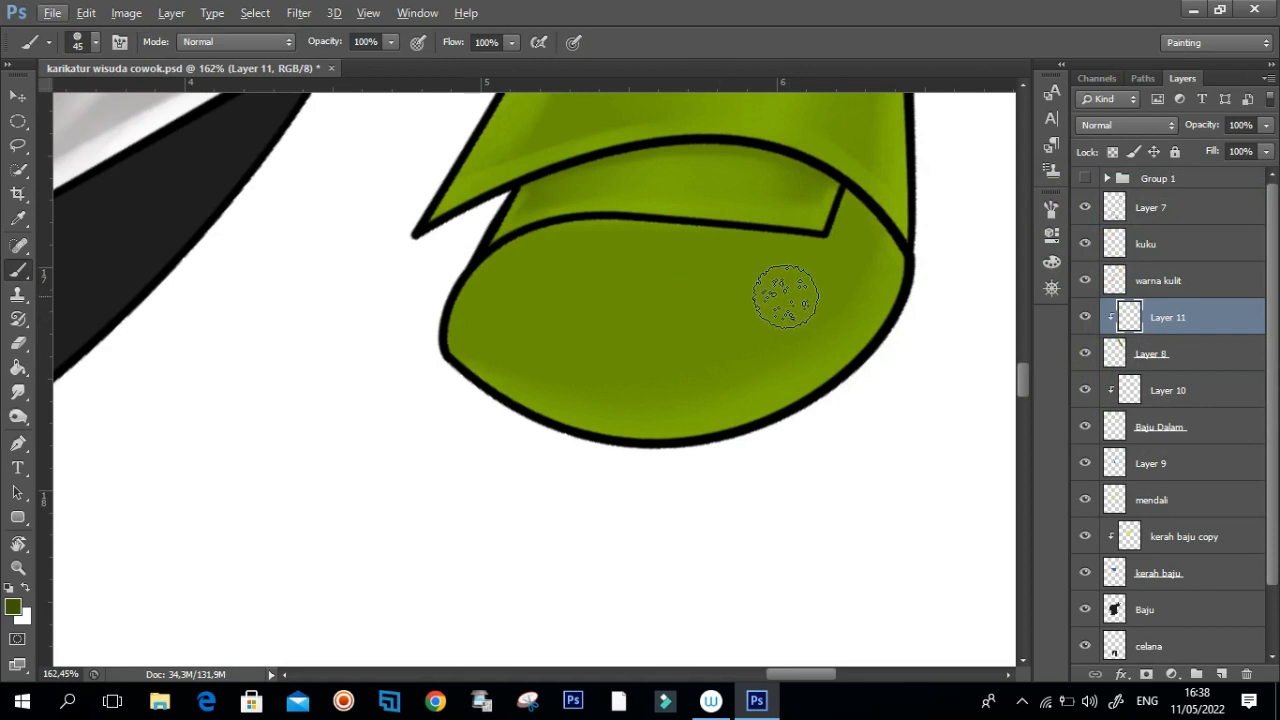
# Step: Trace a Pen path around the scroll's rolled opening, following the flap's edge, and convert it to a selection
pyautogui.press('p')
pyautogui.click(843, 186)
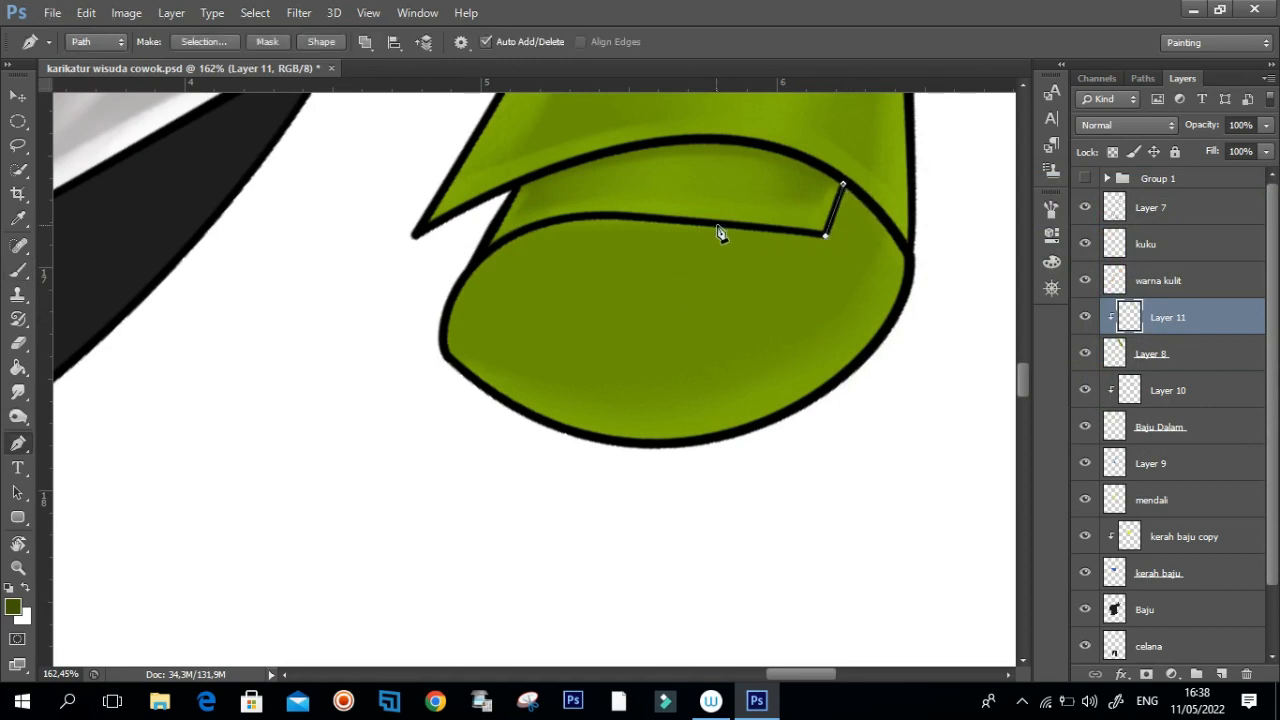
pyautogui.moveTo(470, 268); pyautogui.dragTo(413, 348)
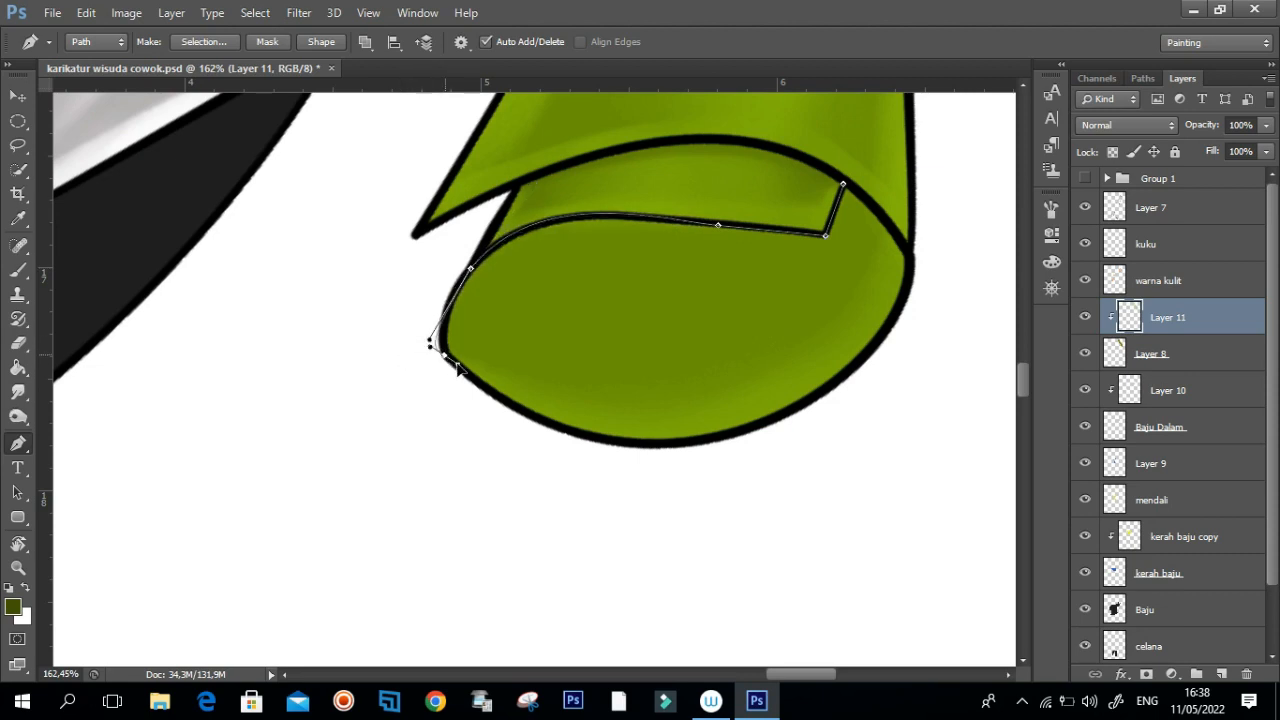
pyautogui.moveTo(662, 473); pyautogui.dragTo(760, 460)
pyautogui.moveTo(898, 378); pyautogui.dragTo(930, 253)
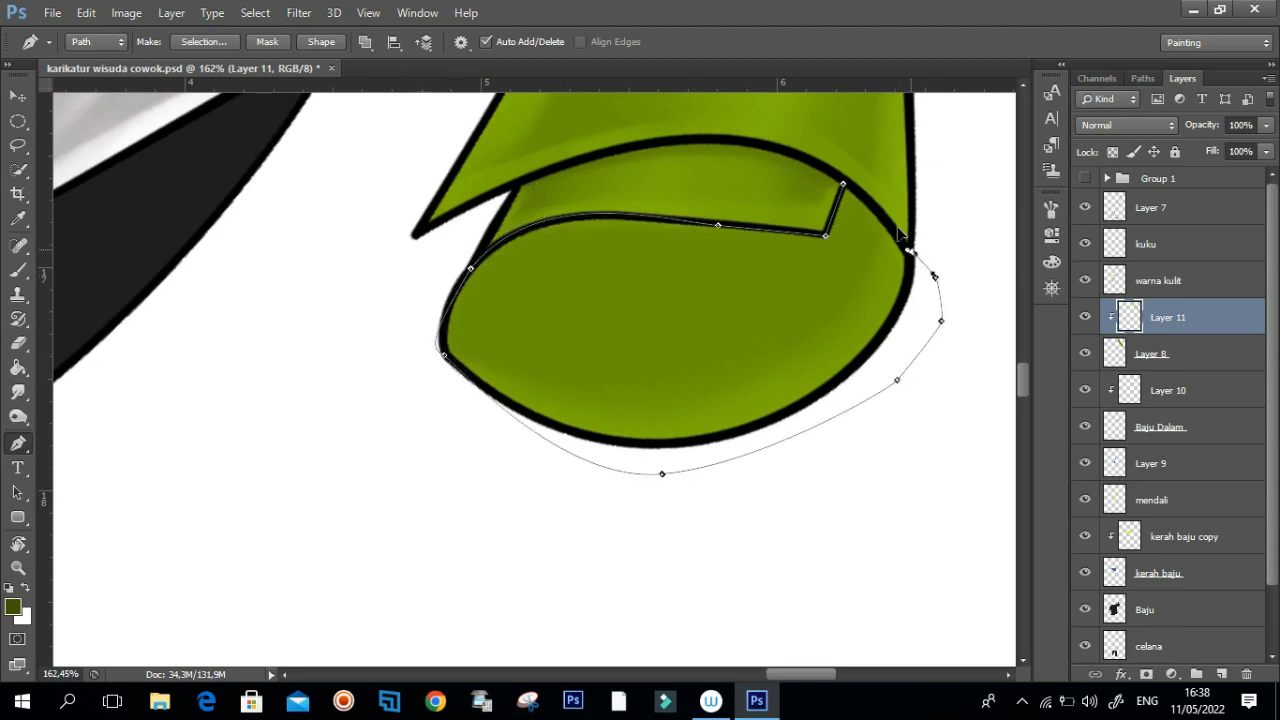
pyautogui.hotkey('ctrl', 'Return')
# Step: Brush dark green shading across the upper part of the selected rolled opening, sampling a mid green for the transition
pyautogui.press('b')
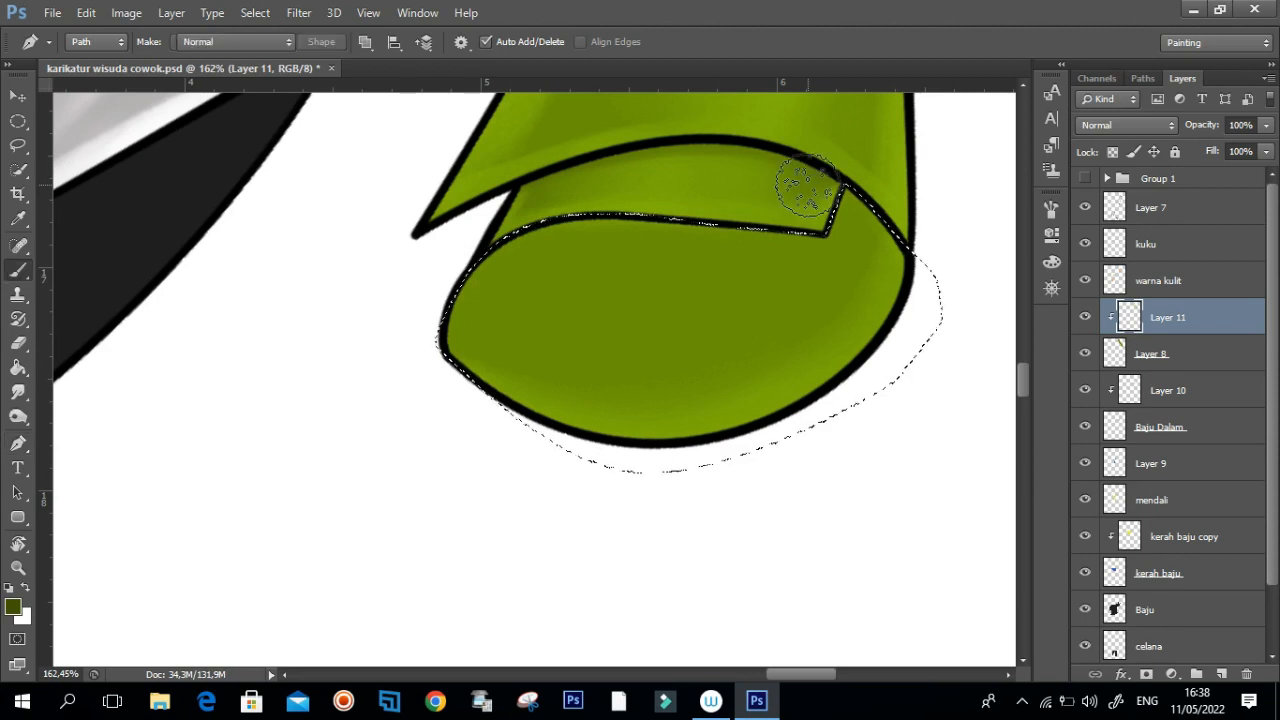
pyautogui.moveTo(878, 265)
pyautogui.mouseDown()
pyautogui.moveTo(906, 239)
pyautogui.moveTo(859, 200)
pyautogui.moveTo(783, 225)
pyautogui.moveTo(634, 223)
pyautogui.moveTo(486, 245)
pyautogui.moveTo(535, 225)
pyautogui.moveTo(930, 168)
pyautogui.moveTo(778, 274)
pyautogui.moveTo(482, 300)
pyautogui.moveTo(747, 261)
pyautogui.moveTo(875, 255)
pyautogui.mouseUp()
pyautogui.keyDown('alt'); pyautogui.click(797, 303); pyautogui.keyUp('alt')
pyautogui.press('[')
pyautogui.press('[')
pyautogui.moveTo(844, 318); pyautogui.dragTo(649, 349)
pyautogui.moveTo(845, 263)
pyautogui.mouseDown()
pyautogui.moveTo(883, 271)
pyautogui.moveTo(551, 297)
pyautogui.moveTo(481, 268)
pyautogui.mouseUp()
pyautogui.moveTo(700, 322)
pyautogui.mouseDown()
pyautogui.moveTo(674, 309)
pyautogui.moveTo(769, 323)
pyautogui.mouseUp()
# Step: Smudge the shading inside the rolled opening into a smooth gradient and clear the selection
pyautogui.press('r')
pyautogui.moveTo(669, 338); pyautogui.dragTo(738, 314)
pyautogui.moveTo(810, 268)
pyautogui.mouseDown()
pyautogui.moveTo(800, 294)
pyautogui.moveTo(797, 280)
pyautogui.moveTo(824, 289)
pyautogui.moveTo(803, 290)
pyautogui.mouseUp()
pyautogui.moveTo(667, 353)
pyautogui.mouseDown()
pyautogui.moveTo(729, 331)
pyautogui.moveTo(547, 322)
pyautogui.moveTo(751, 329)
pyautogui.moveTo(675, 293)
pyautogui.moveTo(600, 285)
pyautogui.moveTo(749, 291)
pyautogui.moveTo(606, 286)
pyautogui.moveTo(680, 357)
pyautogui.moveTo(620, 366)
pyautogui.moveTo(766, 366)
pyautogui.moveTo(684, 356)
pyautogui.mouseUp()
pyautogui.scroll(2, 684, 356)
pyautogui.press('b')
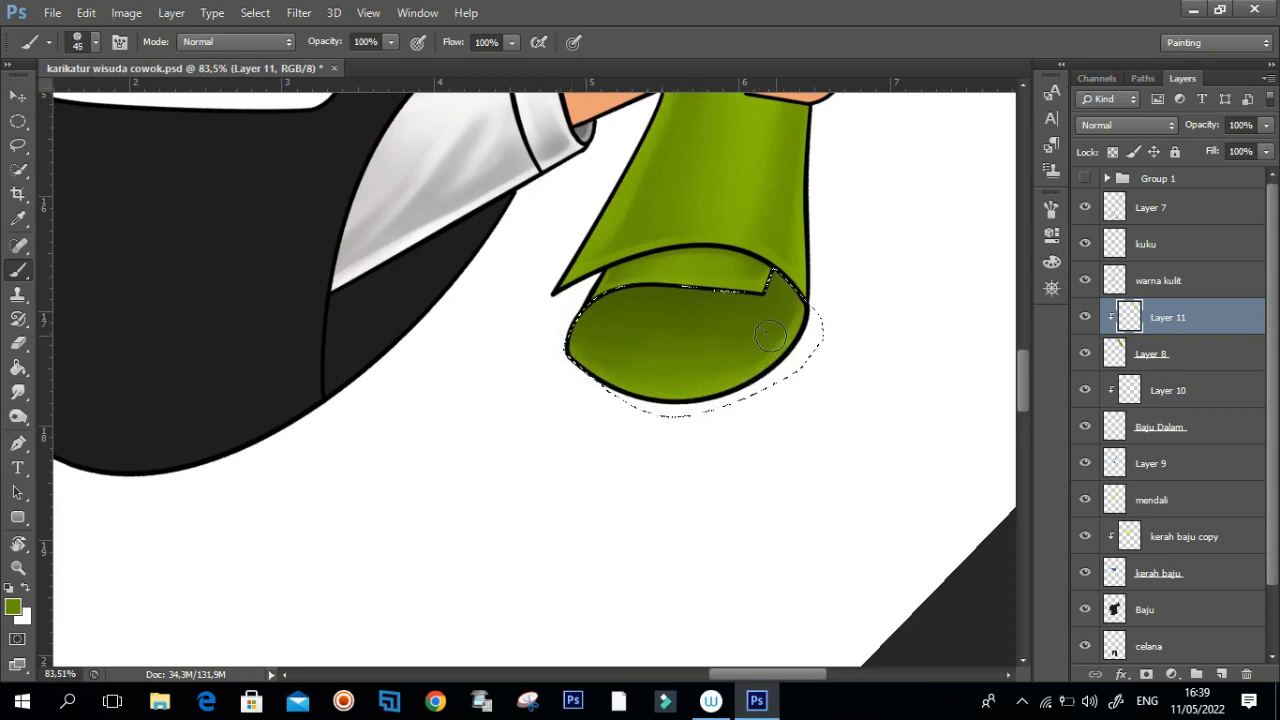
pyautogui.scroll(-4, 693, 337)
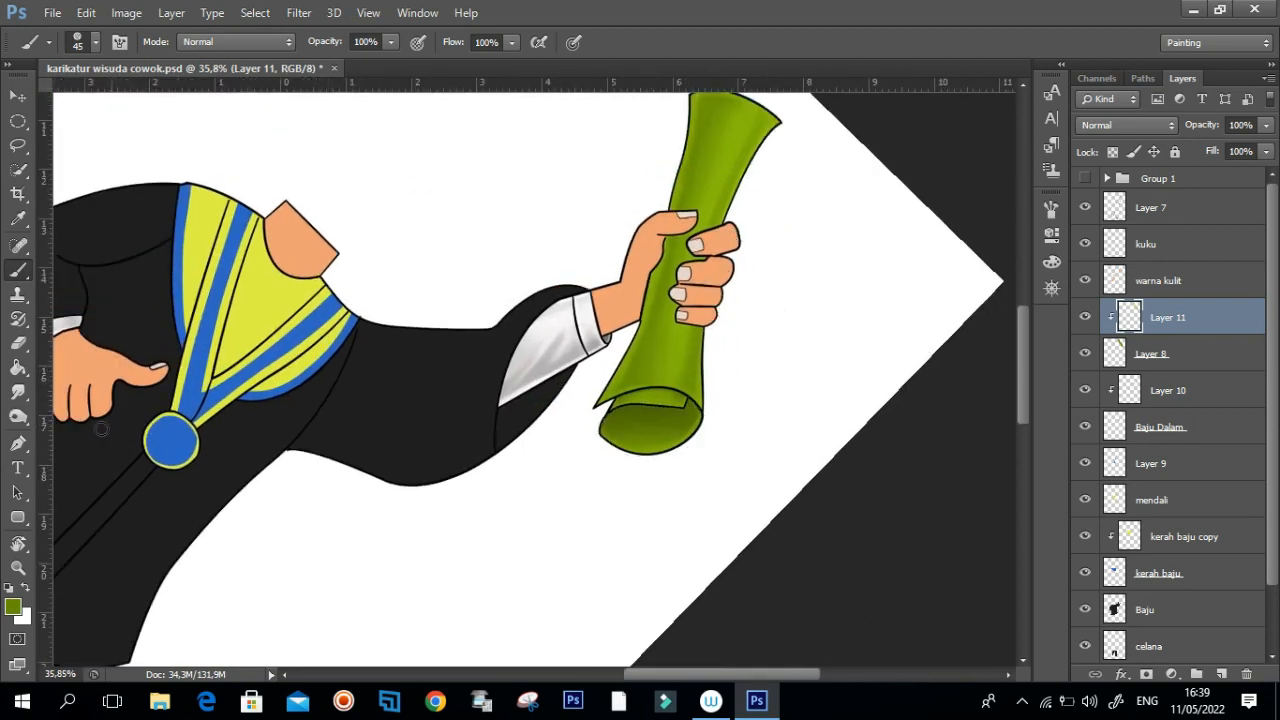
# Step: Retouch the midtones of the scroll's body and rolled opening at 54% exposure, using 70 and 214 px brushes
pyautogui.click(17, 416)
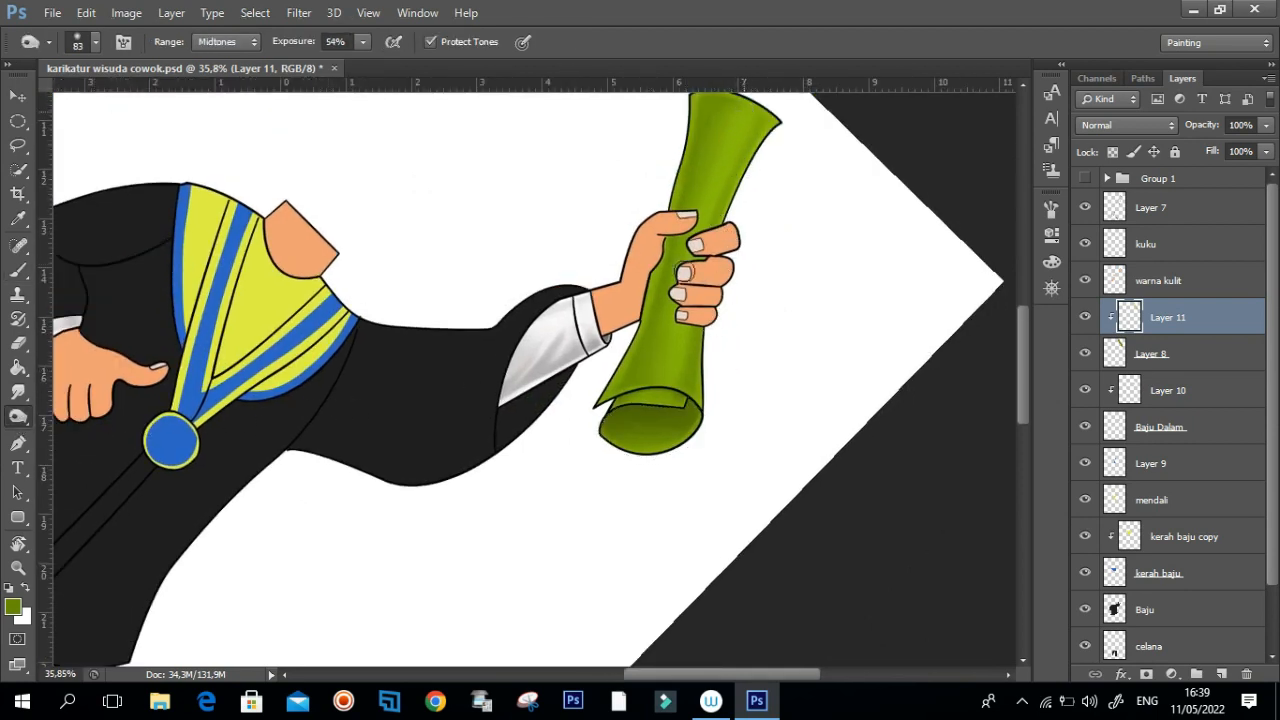
pyautogui.moveTo(740, 151); pyautogui.dragTo(754, 154)
pyautogui.moveTo(675, 398); pyautogui.dragTo(624, 399)
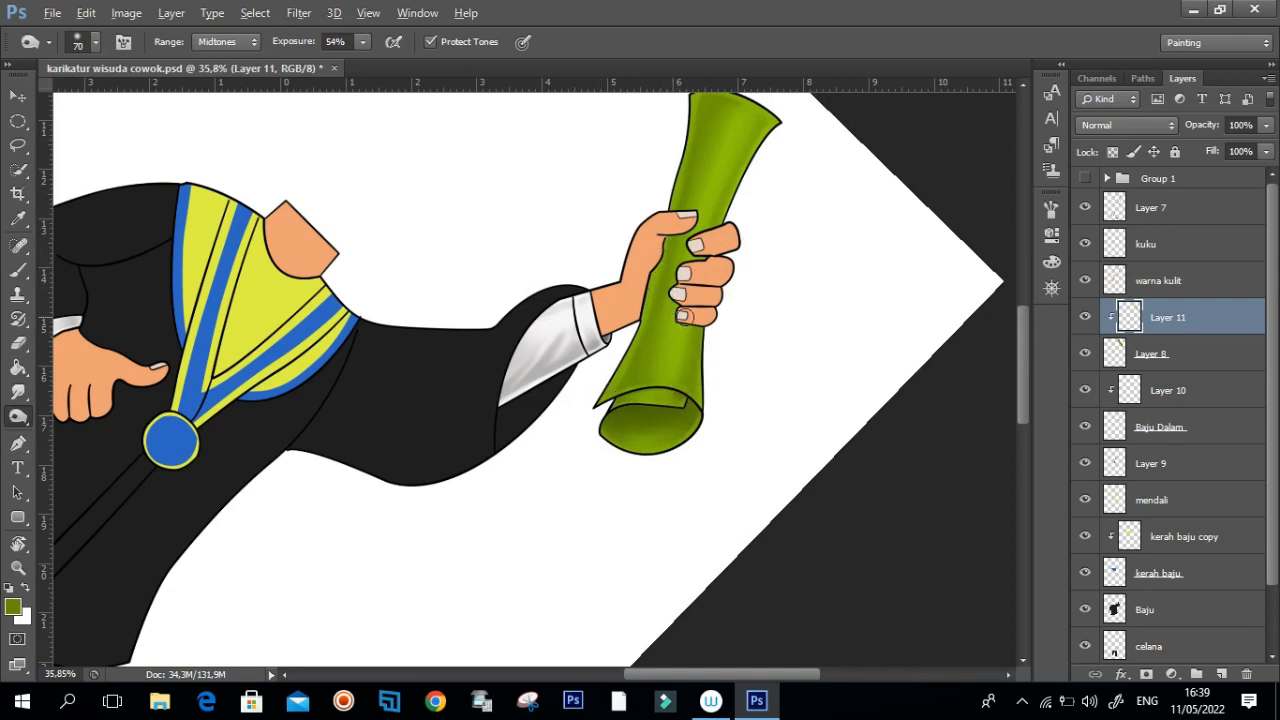
pyautogui.scroll(3, 703, 270)
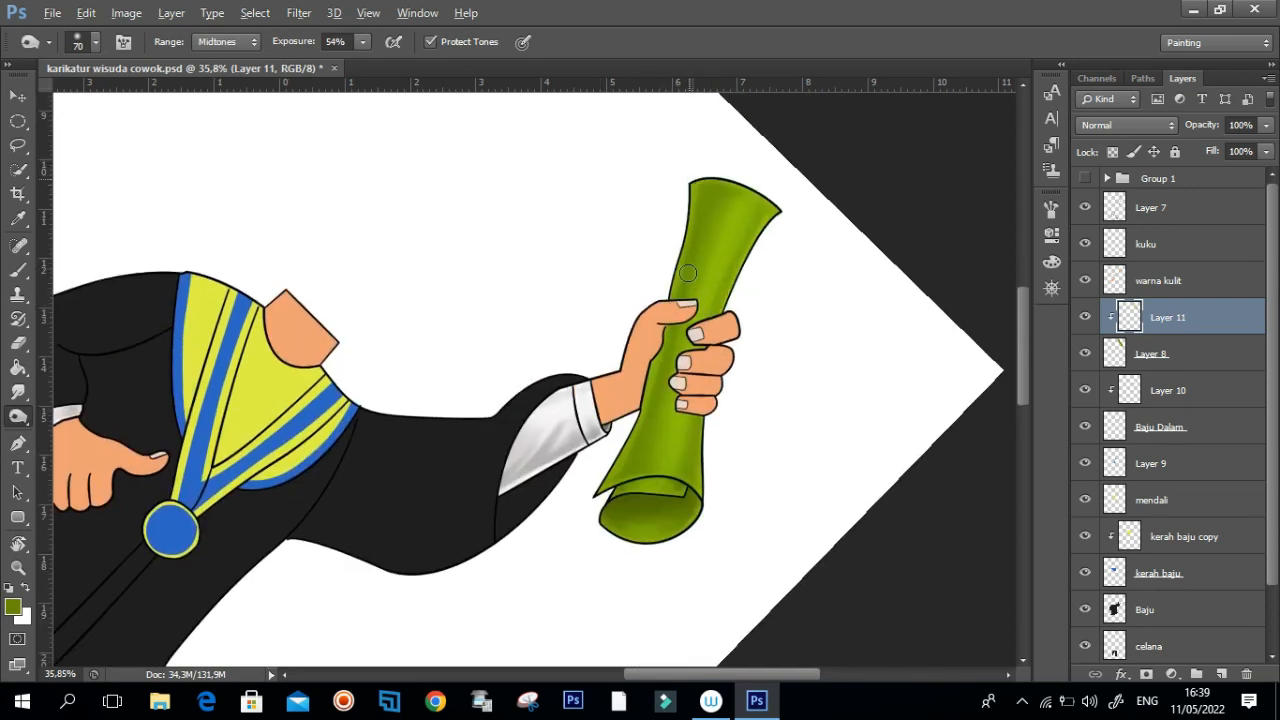
pyautogui.moveTo(750, 229); pyautogui.dragTo(697, 388)
pyautogui.moveTo(741, 327); pyautogui.dragTo(685, 363)
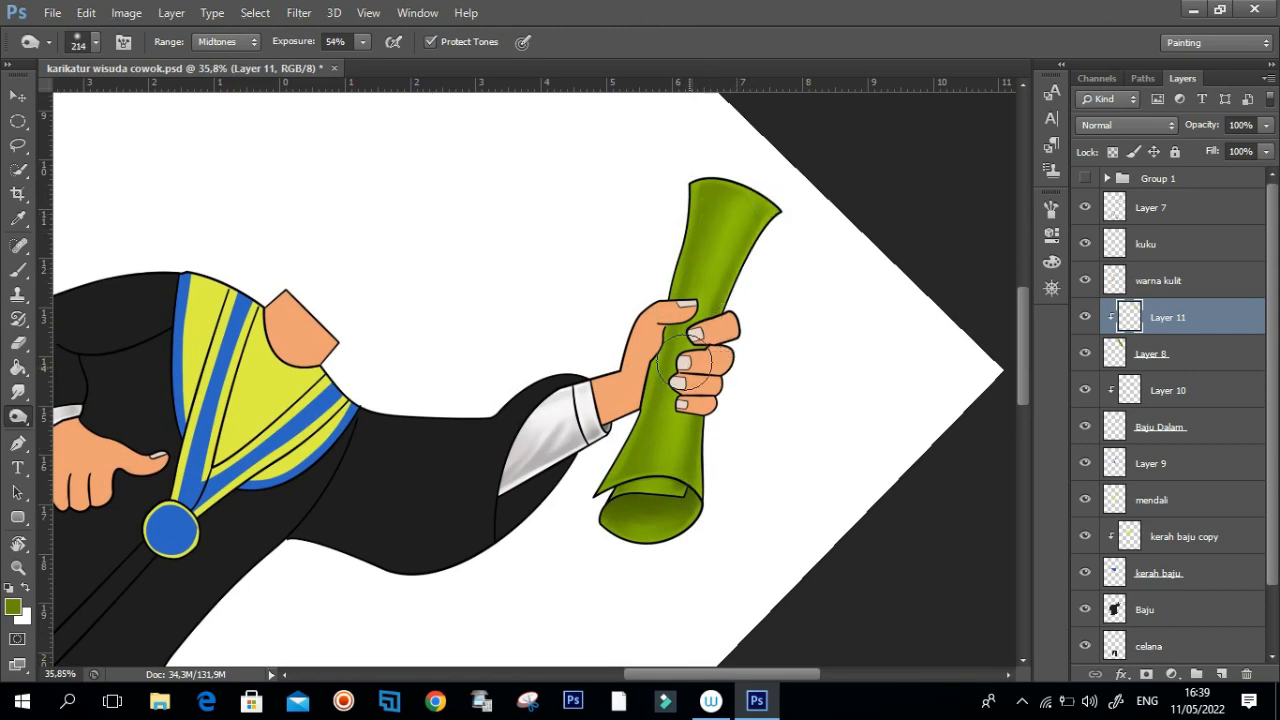
pyautogui.moveTo(589, 514); pyautogui.dragTo(645, 503)
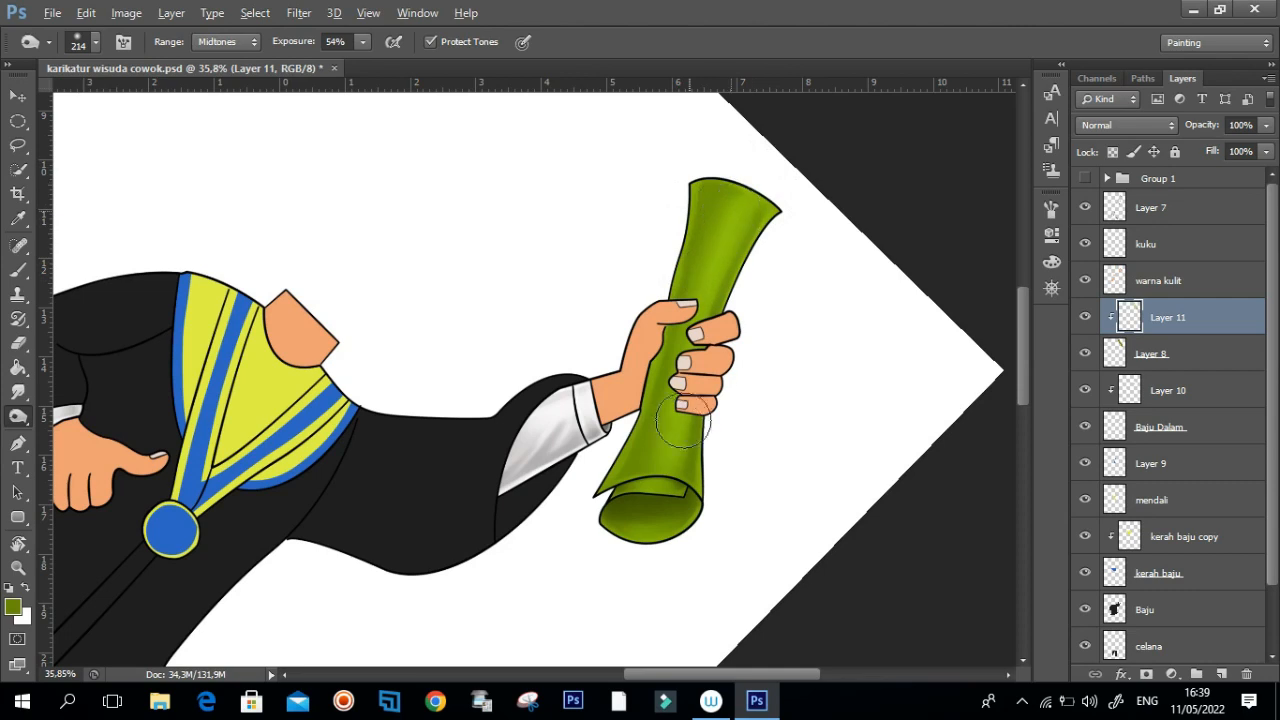
# Step: Reset the canvas rotation to 0° and bring the figure's gown into view
pyautogui.scroll(-3, 720, 337)
pyautogui.scroll(2, 668, 372)
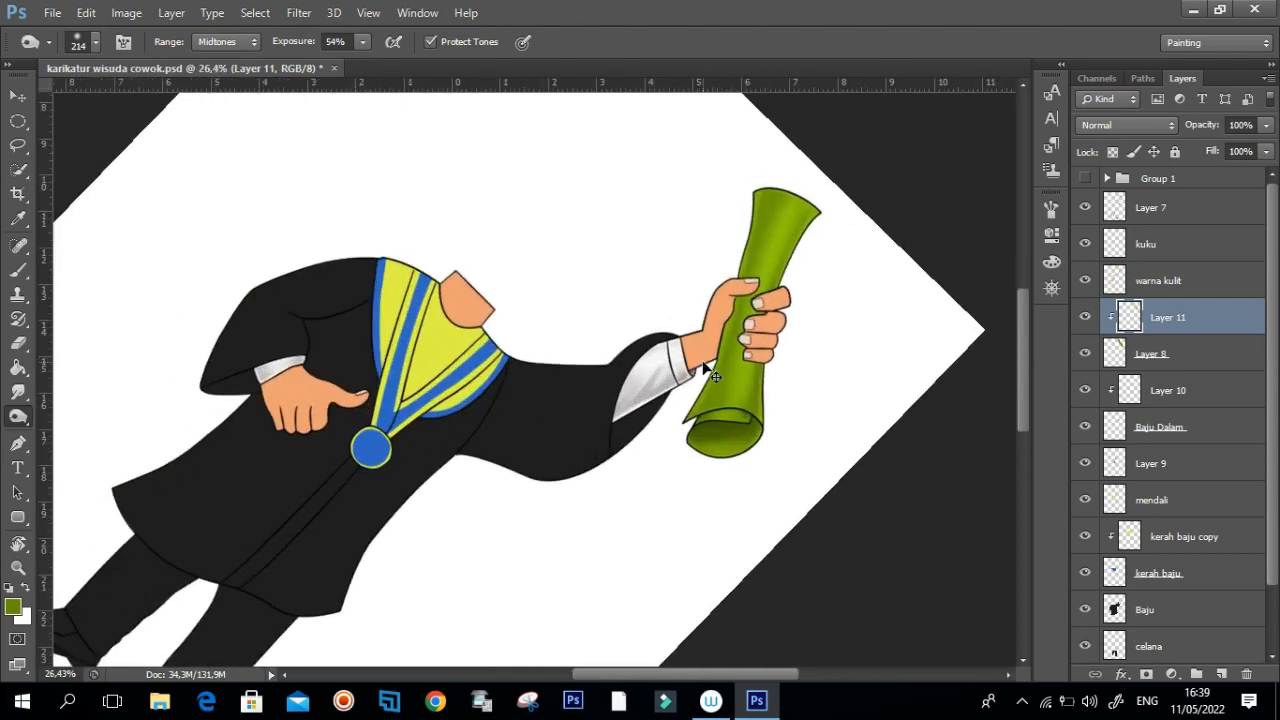
pyautogui.press('r')
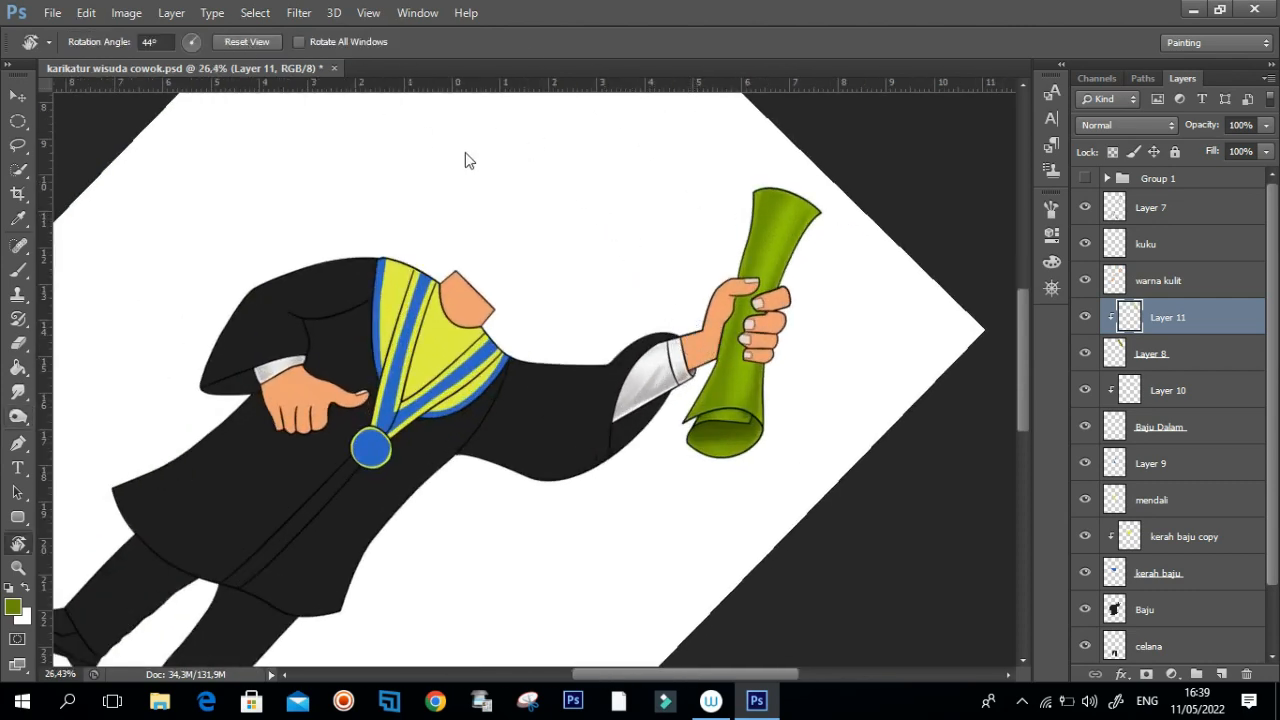
pyautogui.click(246, 42)
pyautogui.moveTo(600, 273); pyautogui.dragTo(528, 280)
pyautogui.moveTo(550, 440); pyautogui.dragTo(587, 368)
pyautogui.moveTo(657, 229); pyautogui.dragTo(625, 311)
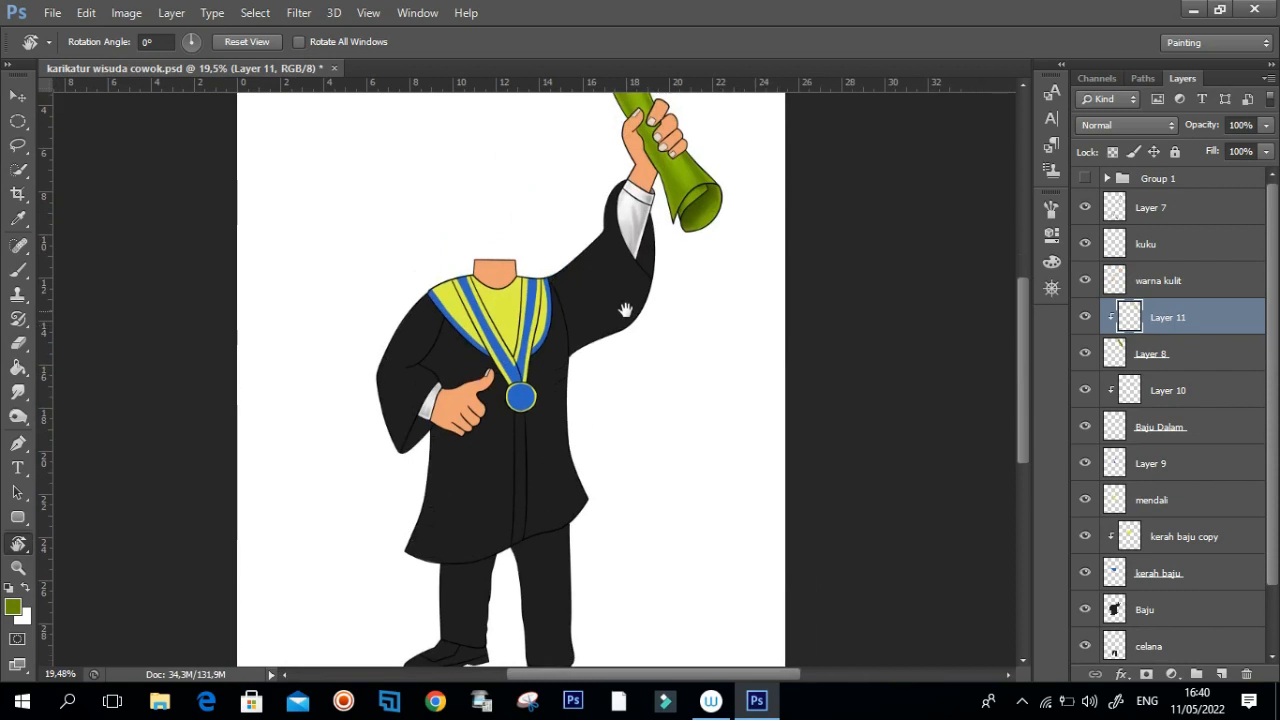
pyautogui.moveTo(572, 356); pyautogui.dragTo(637, 257)
# Step: Add a new layer above the Baju layer and clip it to the black gown
pyautogui.hotkey('ctrl', 'r')
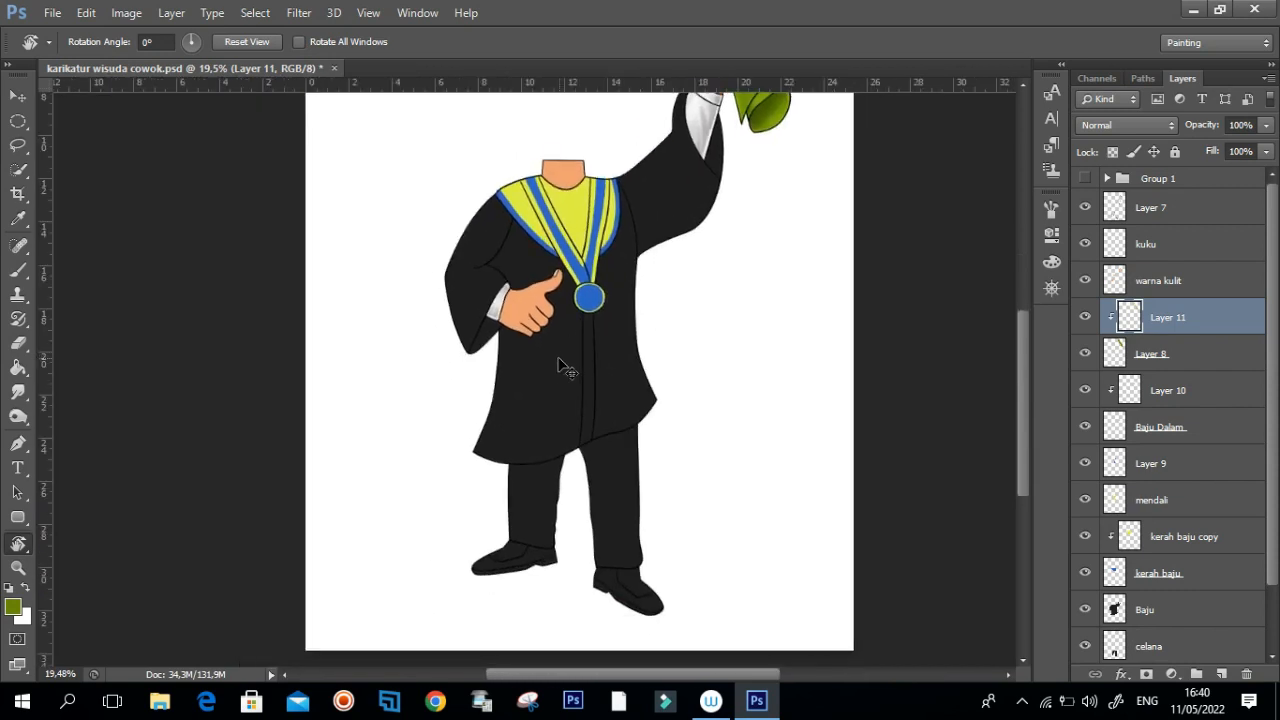
pyautogui.keyDown('ctrl'); pyautogui.click(628, 352); pyautogui.keyUp('ctrl')
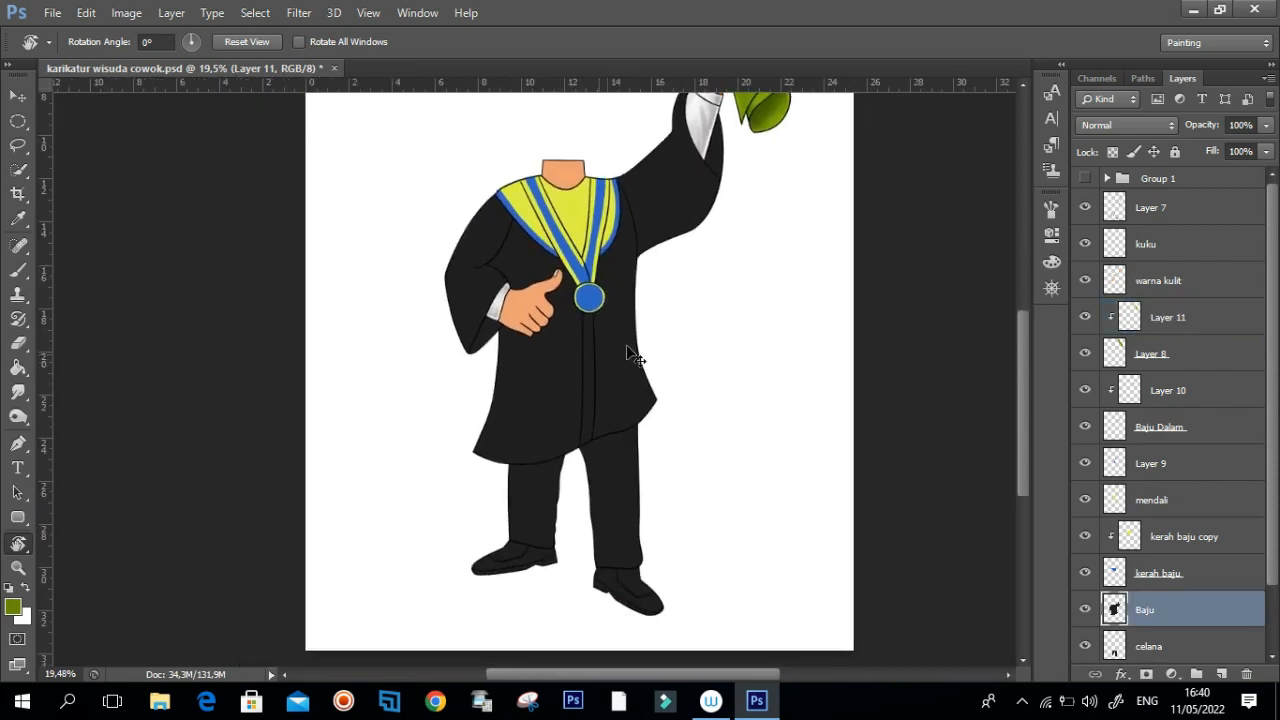
pyautogui.click(1223, 675)
pyautogui.hotkey('ctrl', 'alt', 'g')
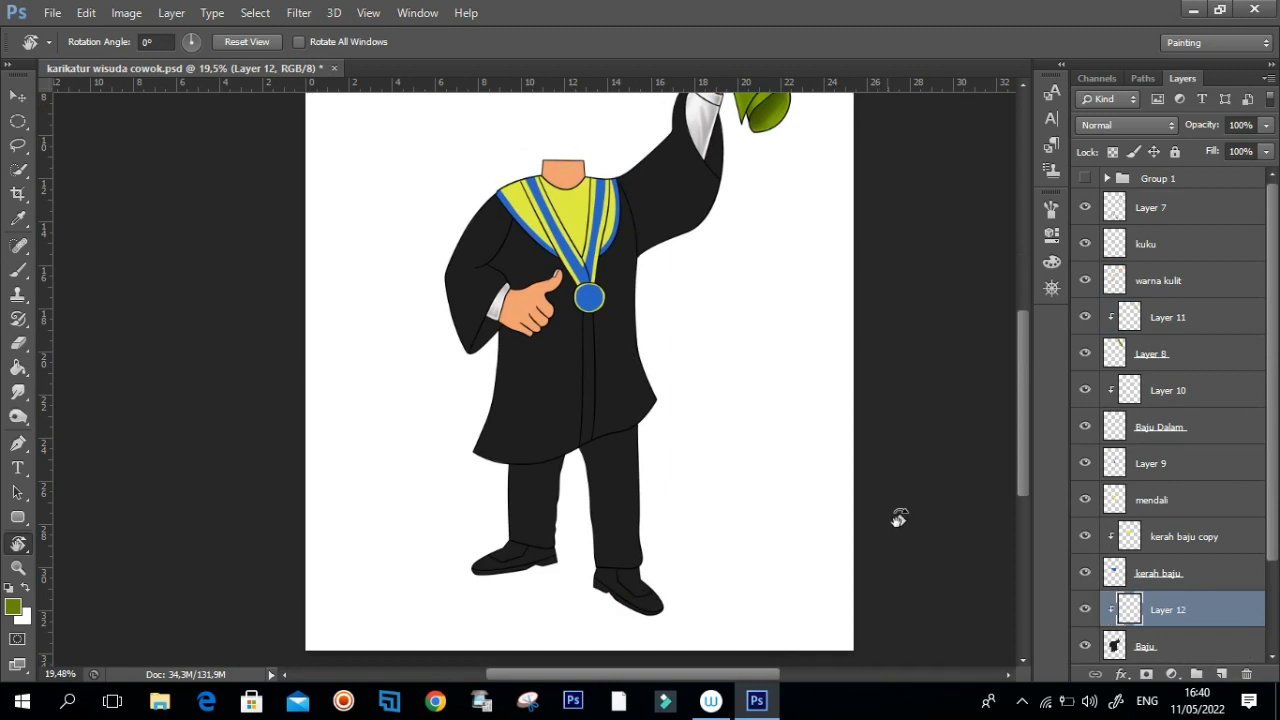
# Step: Set the foreground to black, trace a Pen path around the sleeve opening below the thumbs-up hand's cuff, and make it a selection
pyautogui.press('b')
pyautogui.scroll(5, 570, 350)
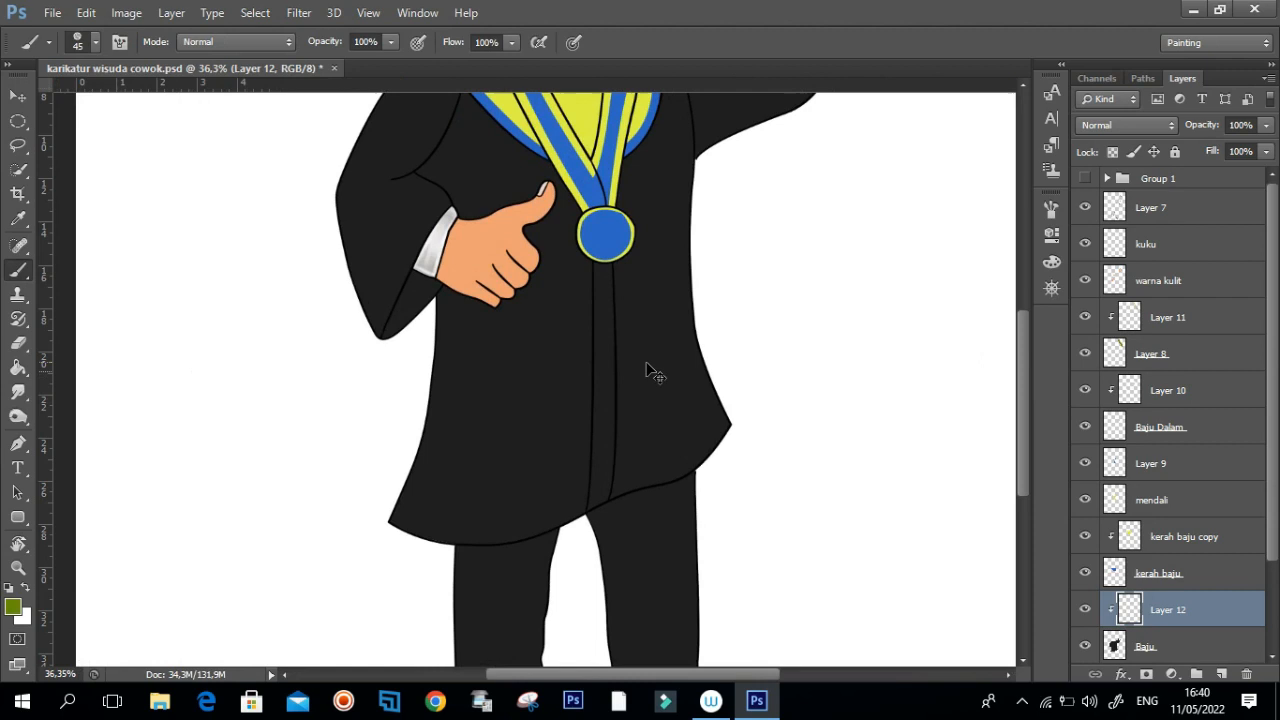
pyautogui.scroll(4, 434, 318)
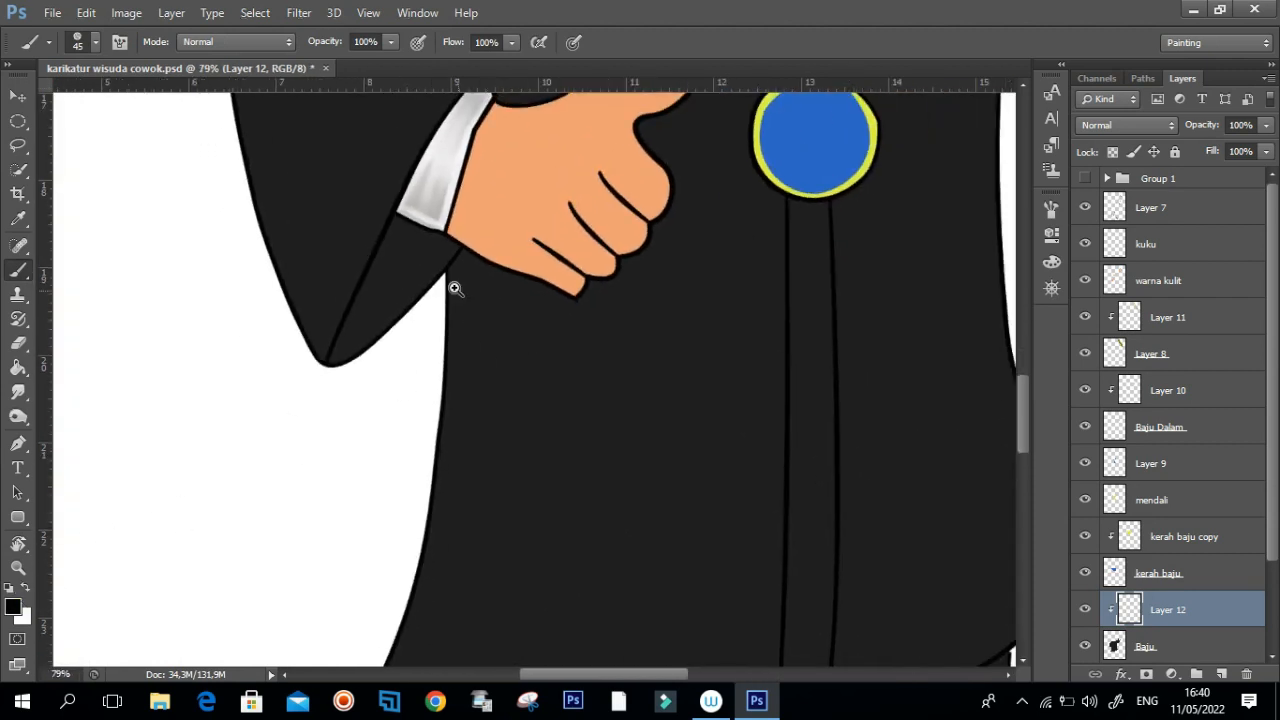
pyautogui.scroll(3, 454, 289)
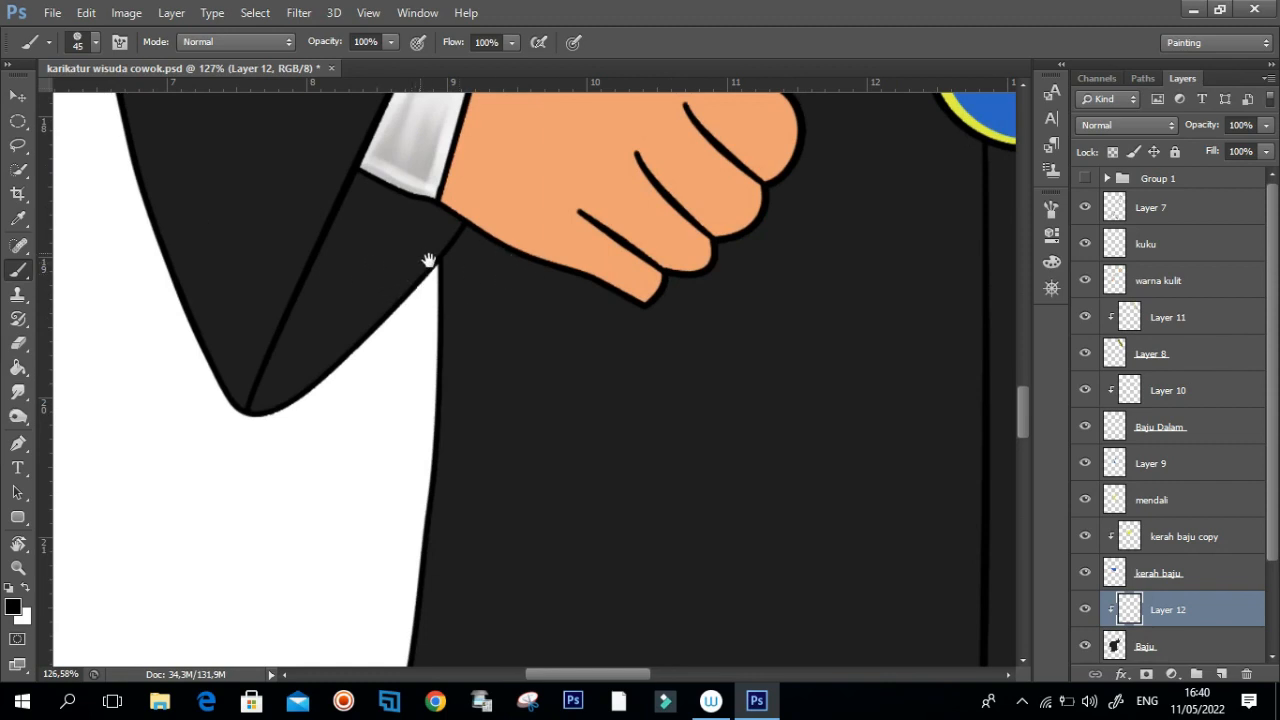
pyautogui.moveTo(428, 261); pyautogui.dragTo(461, 287)
pyautogui.moveTo(423, 219); pyautogui.dragTo(408, 208)
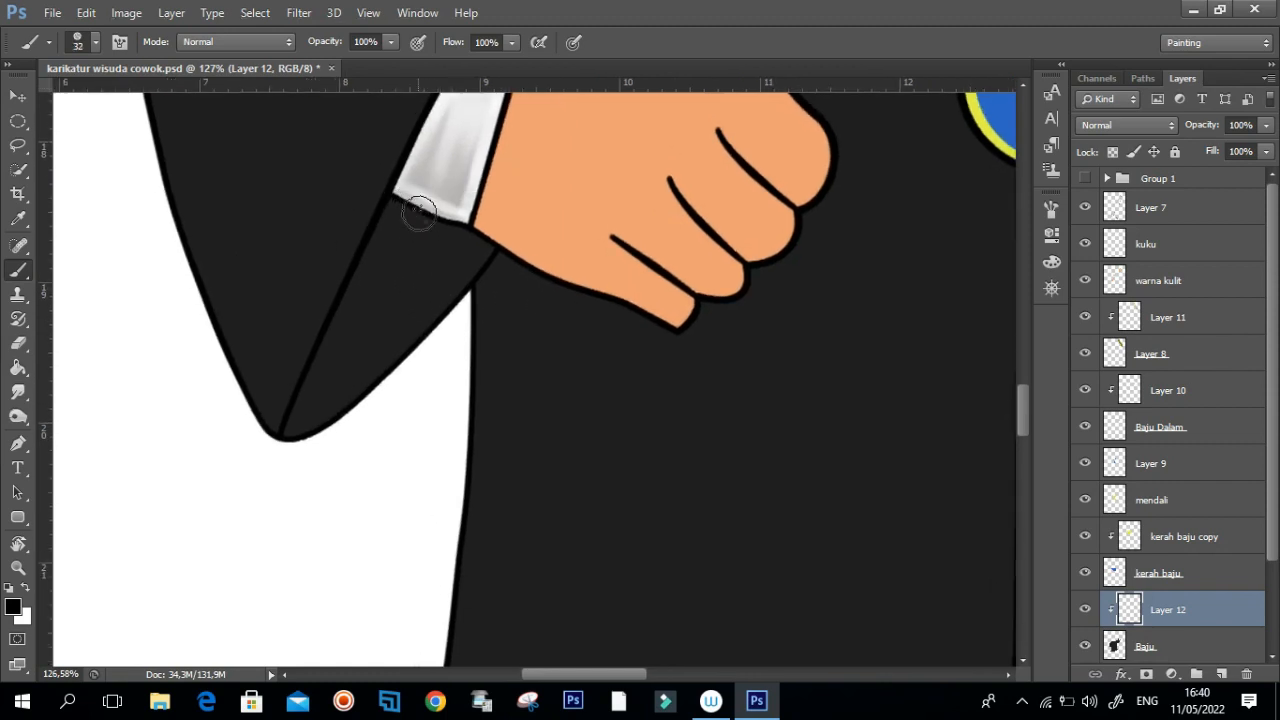
pyautogui.press('p')
pyautogui.click(387, 194)
pyautogui.moveTo(283, 435)
pyautogui.mouseDown()
pyautogui.moveTo(277, 473)
pyautogui.moveTo(302, 485)
pyautogui.mouseUp()
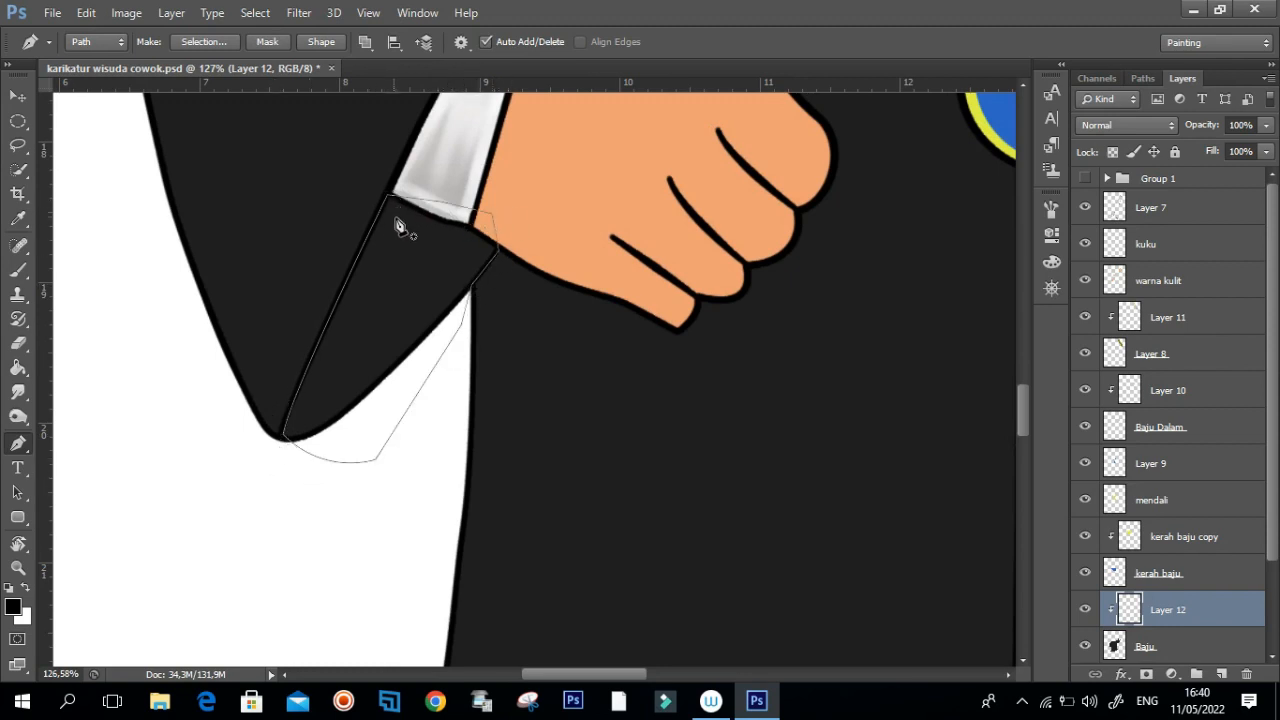
pyautogui.hotkey('ctrl', 'Return')
# Step: Shade the selected sleeve opening beneath the cuff with black using a 104 px brush, and clear the selection
pyautogui.press('b')
pyautogui.moveTo(429, 229); pyautogui.dragTo(500, 215)
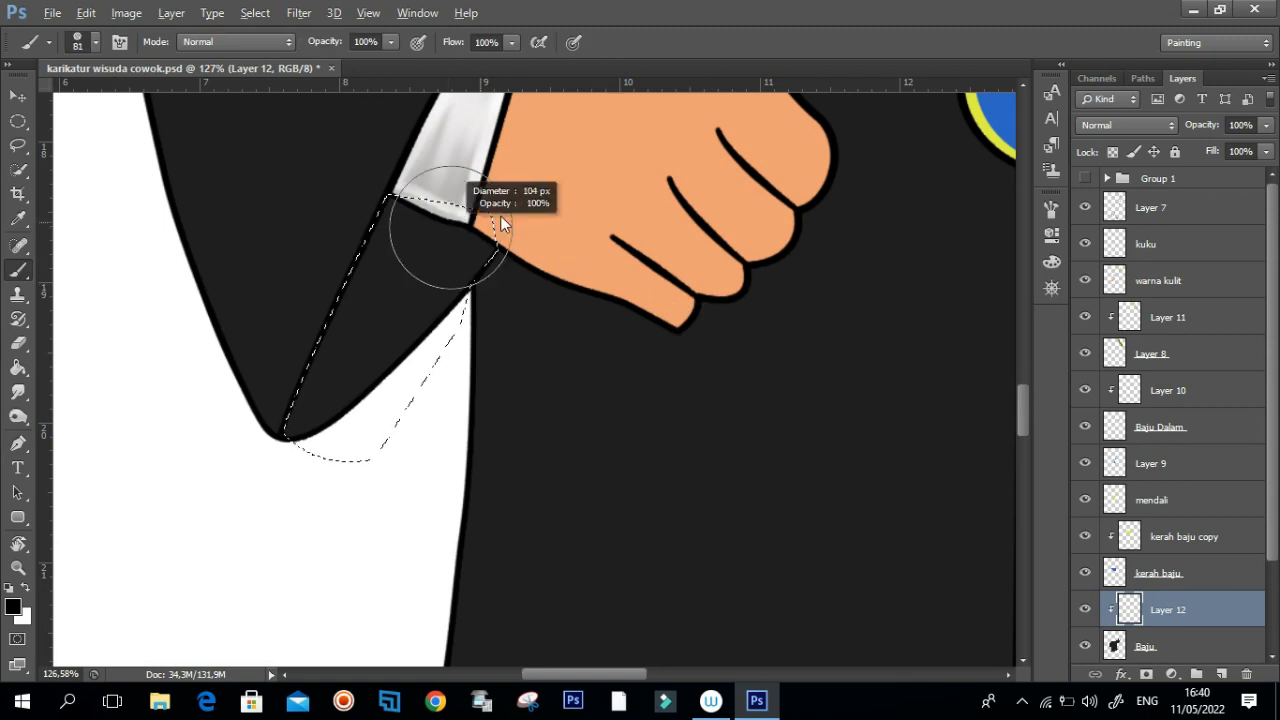
pyautogui.moveTo(410, 195)
pyautogui.mouseDown()
pyautogui.moveTo(494, 221)
pyautogui.moveTo(374, 195)
pyautogui.moveTo(428, 199)
pyautogui.moveTo(354, 245)
pyautogui.moveTo(449, 210)
pyautogui.moveTo(326, 292)
pyautogui.moveTo(411, 247)
pyautogui.moveTo(382, 235)
pyautogui.moveTo(247, 381)
pyautogui.moveTo(454, 220)
pyautogui.moveTo(409, 228)
pyautogui.moveTo(359, 262)
pyautogui.moveTo(332, 295)
pyautogui.moveTo(484, 200)
pyautogui.moveTo(474, 220)
pyautogui.moveTo(486, 272)
pyautogui.moveTo(458, 302)
pyautogui.mouseUp()
pyautogui.scroll(-3, 458, 302)
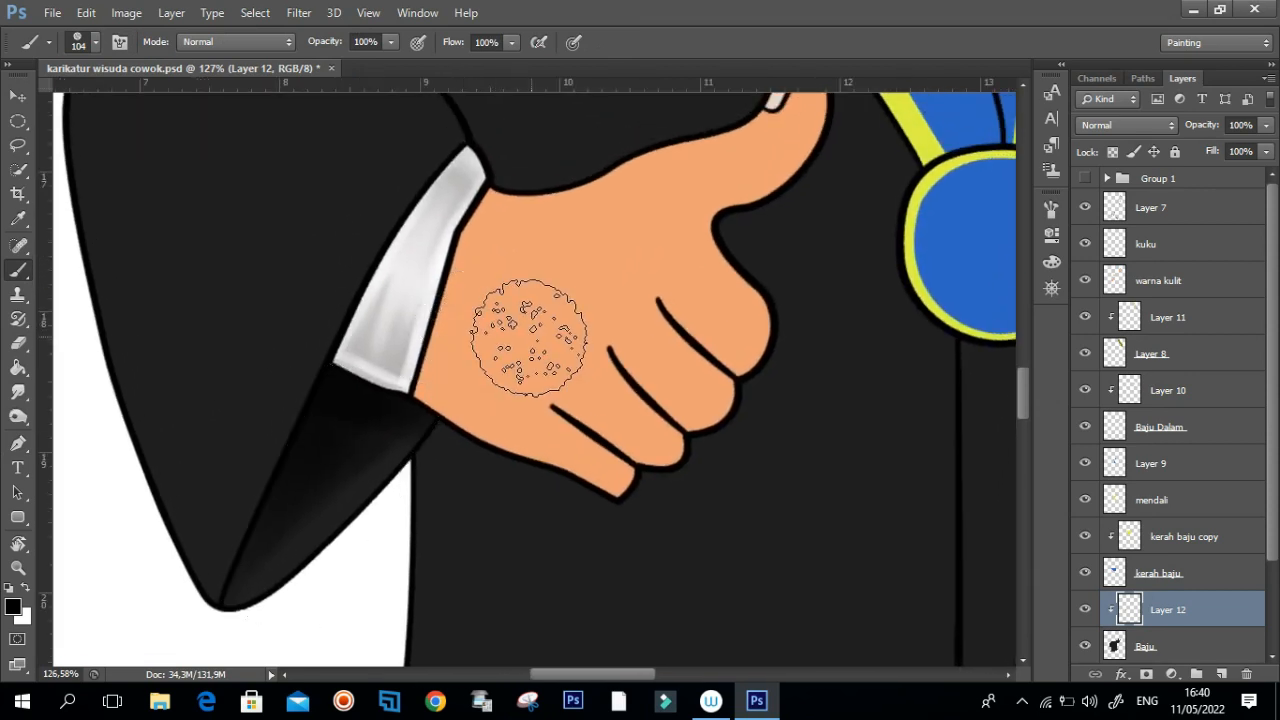
# Step: Shade the gown beneath the thumbs-up hand and along the outer edge of its skirt below with black, enlarging the brush to 199 px
pyautogui.scroll(-2, 523, 391)
pyautogui.scroll(4, 500, 398)
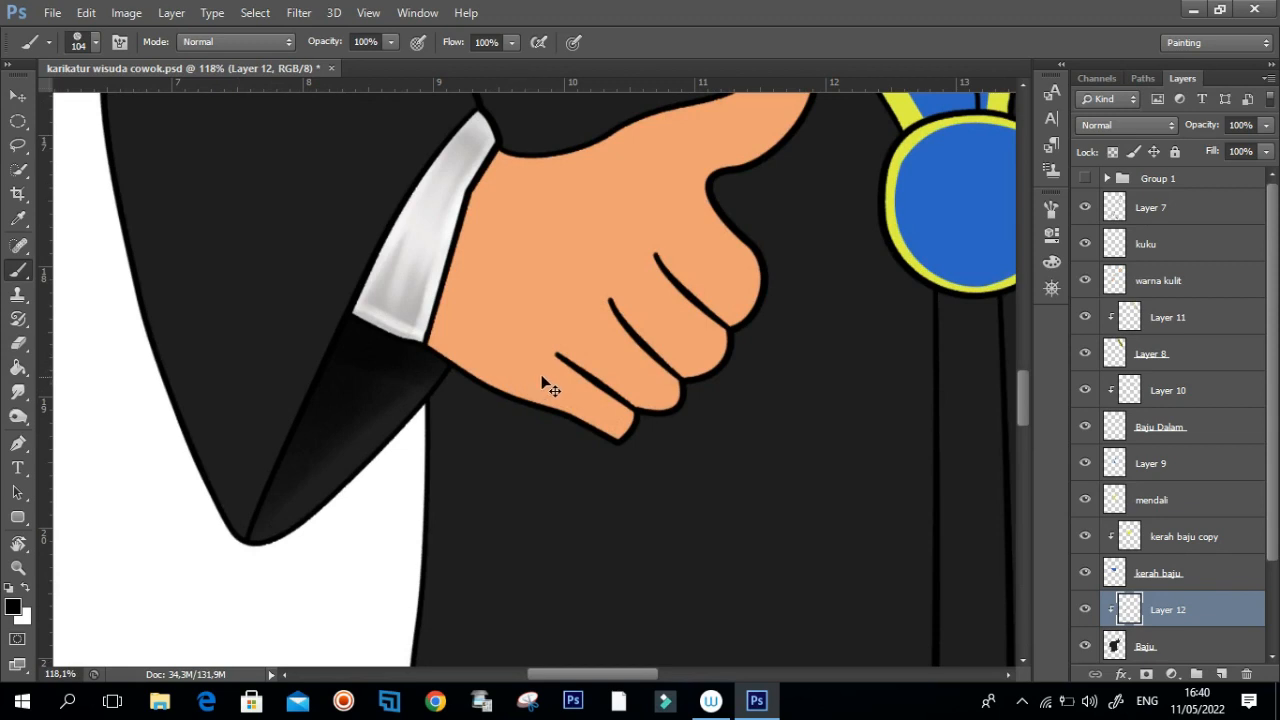
pyautogui.moveTo(486, 354)
pyautogui.mouseDown()
pyautogui.moveTo(646, 374)
pyautogui.moveTo(721, 306)
pyautogui.moveTo(646, 373)
pyautogui.mouseUp()
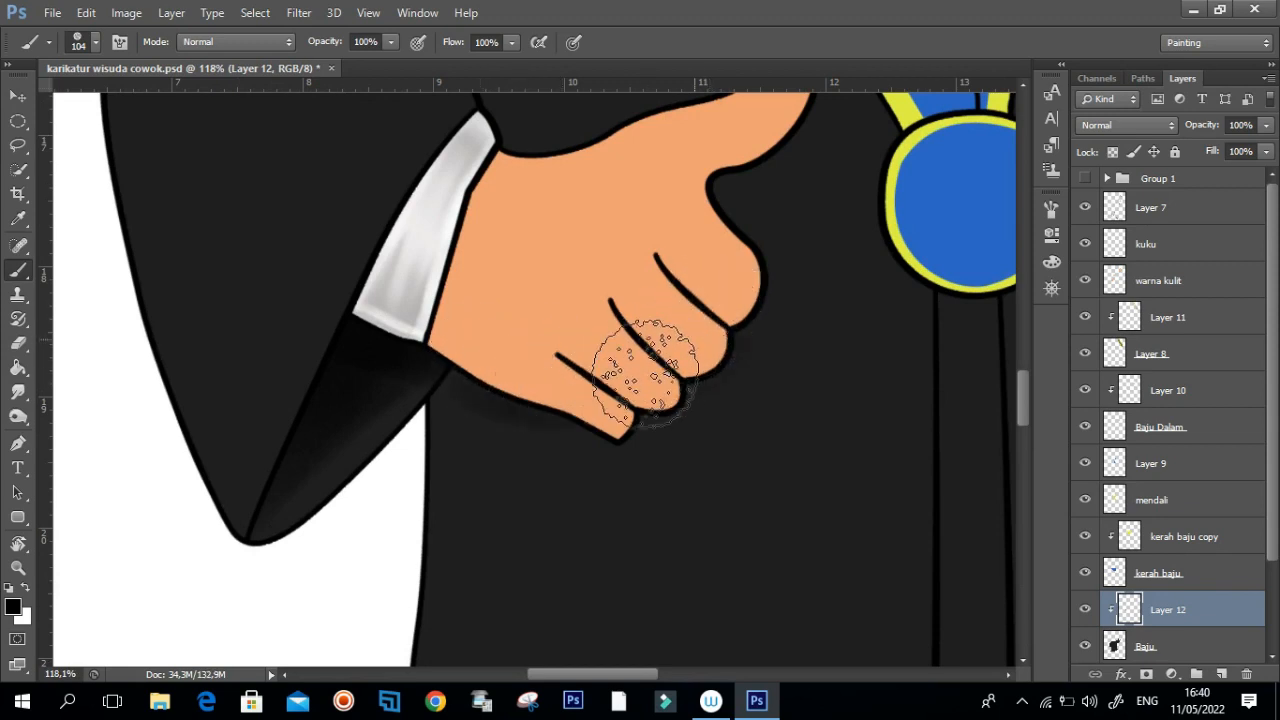
pyautogui.scroll(-8, 500, 380)
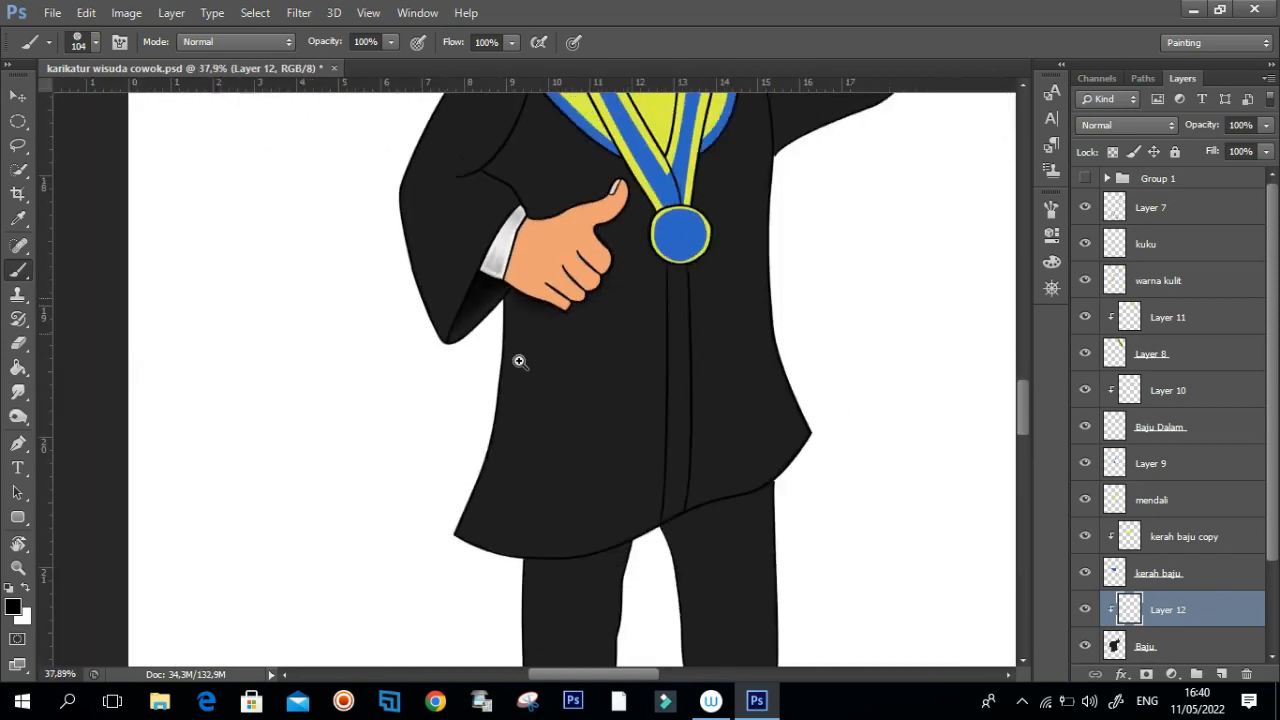
pyautogui.scroll(3, 519, 361)
pyautogui.moveTo(537, 259); pyautogui.dragTo(440, 560)
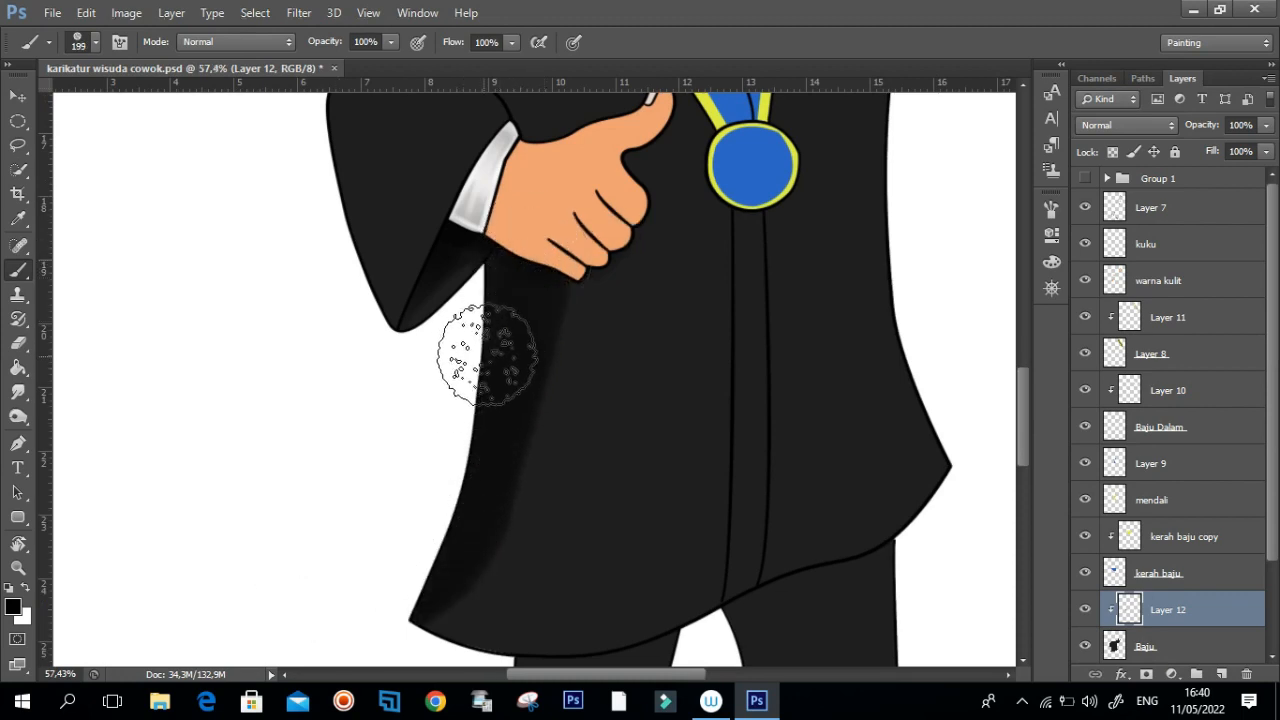
# Step: Shade the outer edge of the bent arm's lower sleeve with the 199 px black brush, undoing and repainting one stroke
pyautogui.scroll(-6, 490, 360)
pyautogui.scroll(3, 531, 346)
pyautogui.moveTo(505, 302); pyautogui.dragTo(513, 394)
pyautogui.moveTo(400, 368); pyautogui.dragTo(436, 368)
pyautogui.moveTo(380, 294)
pyautogui.mouseDown()
pyautogui.moveTo(412, 442)
pyautogui.moveTo(380, 520)
pyautogui.mouseUp()
pyautogui.hotkey('ctrl', 'z')
pyautogui.moveTo(368, 302)
pyautogui.mouseDown()
pyautogui.moveTo(401, 396)
pyautogui.moveTo(376, 500)
pyautogui.mouseUp()
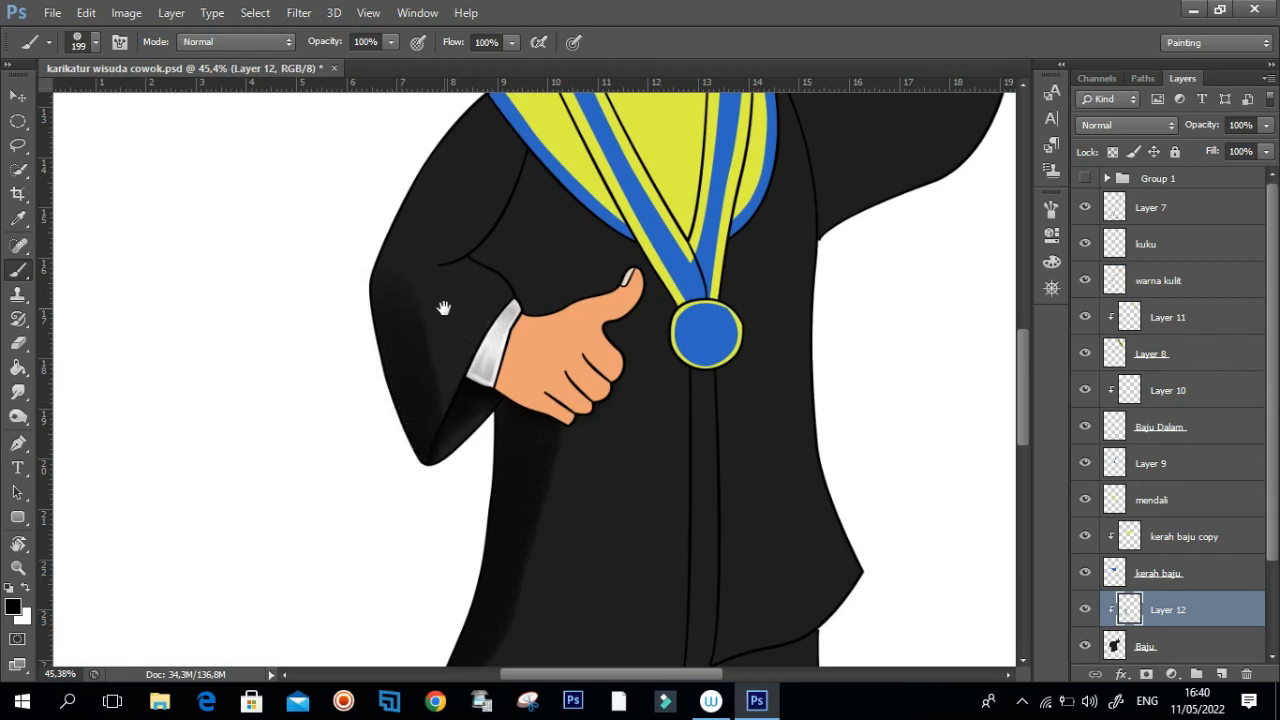
# Step: Trace a Pen path around the chest area between the bent sleeve, the collar and the thumb, and make it a selection
pyautogui.moveTo(444, 307); pyautogui.dragTo(440, 394)
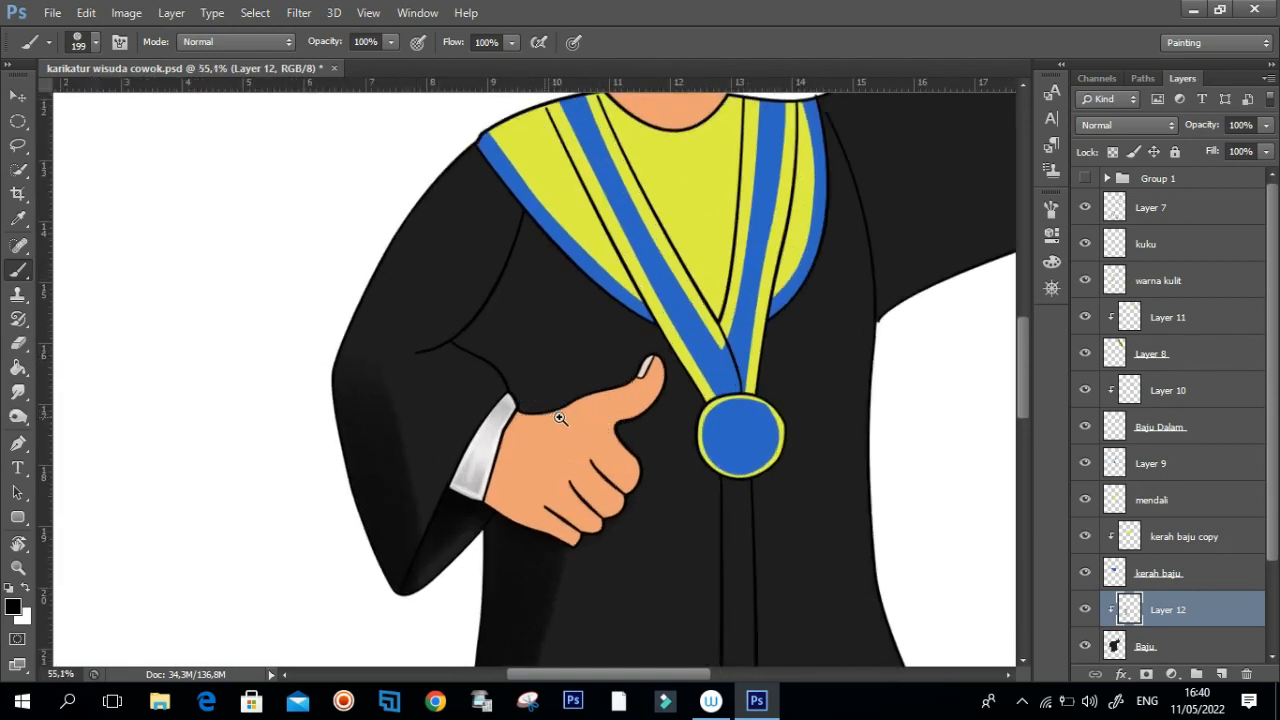
pyautogui.scroll(1, 571, 409)
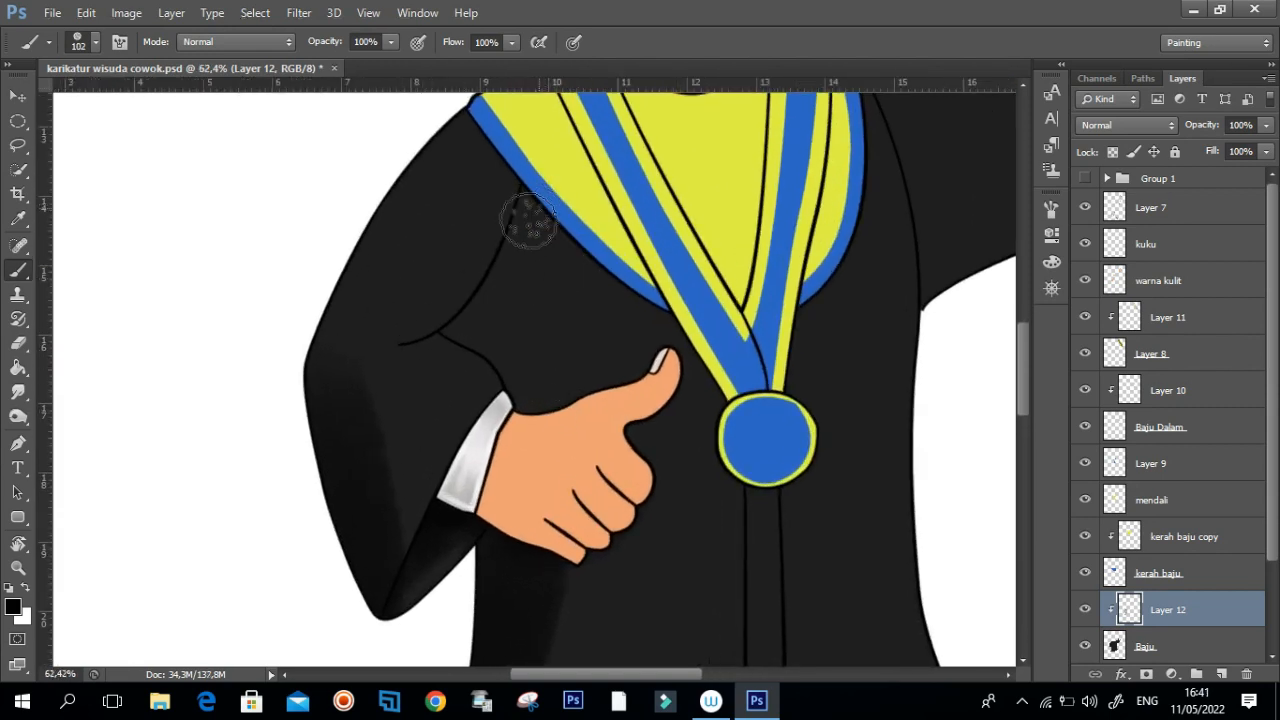
pyautogui.scroll(1, 541, 225)
pyautogui.press('p')
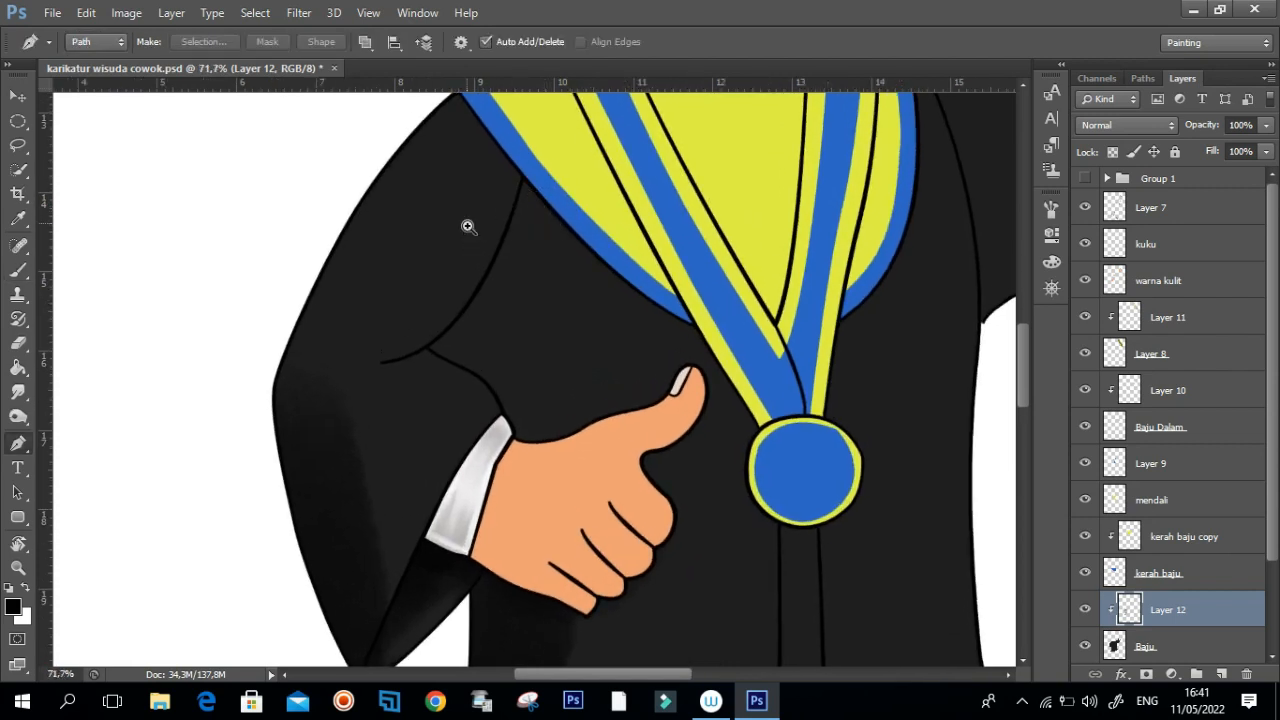
pyautogui.scroll(1, 466, 220)
pyautogui.click(535, 160)
pyautogui.moveTo(460, 336); pyautogui.dragTo(468, 397)
pyautogui.scroll(3, 454, 405)
pyautogui.click(380, 344)
pyautogui.moveTo(576, 518); pyautogui.dragTo(530, 488)
pyautogui.moveTo(714, 495); pyautogui.dragTo(732, 493)
pyautogui.moveTo(797, 446); pyautogui.dragTo(804, 434)
pyautogui.click(582, 151)
pyautogui.hotkey('ctrl', 'Return')
# Step: Shade the selected chest area along the sleeve line, collar edge and hand with black, using brush sizes from 102 to 204 px
pyautogui.press('b')
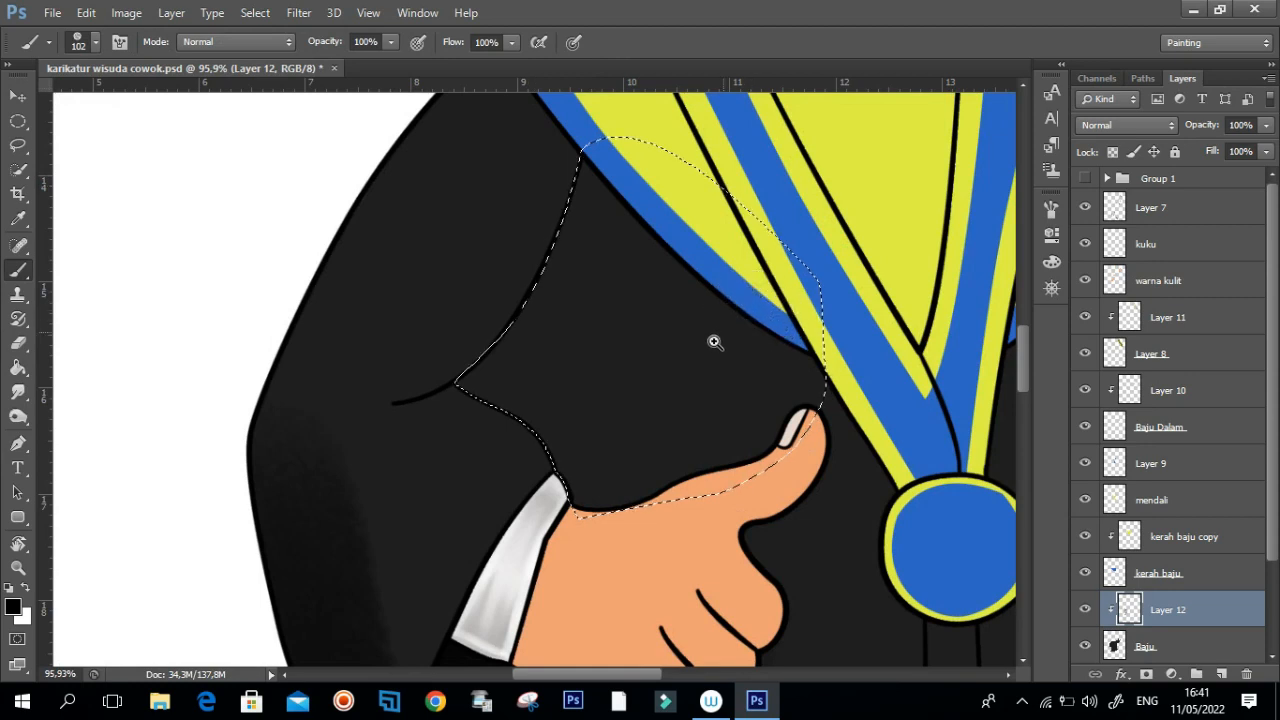
pyautogui.scroll(-1, 714, 343)
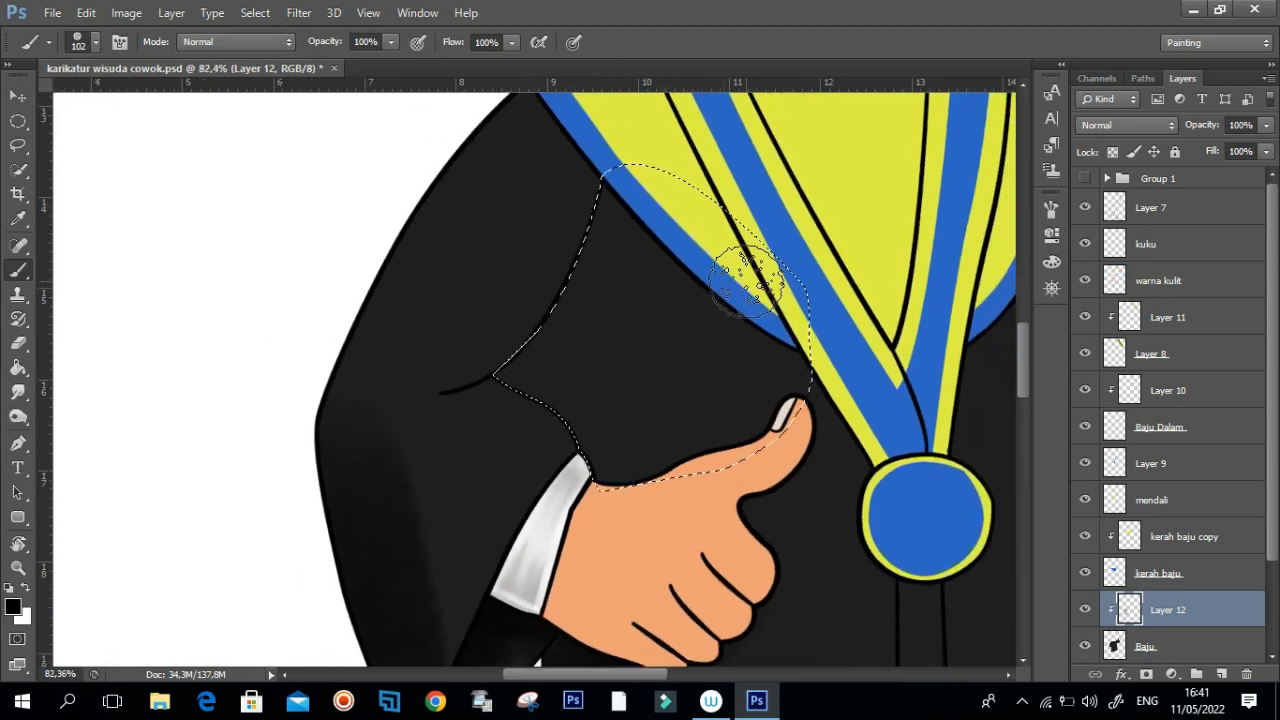
pyautogui.moveTo(623, 186)
pyautogui.mouseDown()
pyautogui.moveTo(504, 379)
pyautogui.moveTo(506, 398)
pyautogui.moveTo(590, 430)
pyautogui.mouseUp()
pyautogui.scroll(-1, 680, 249)
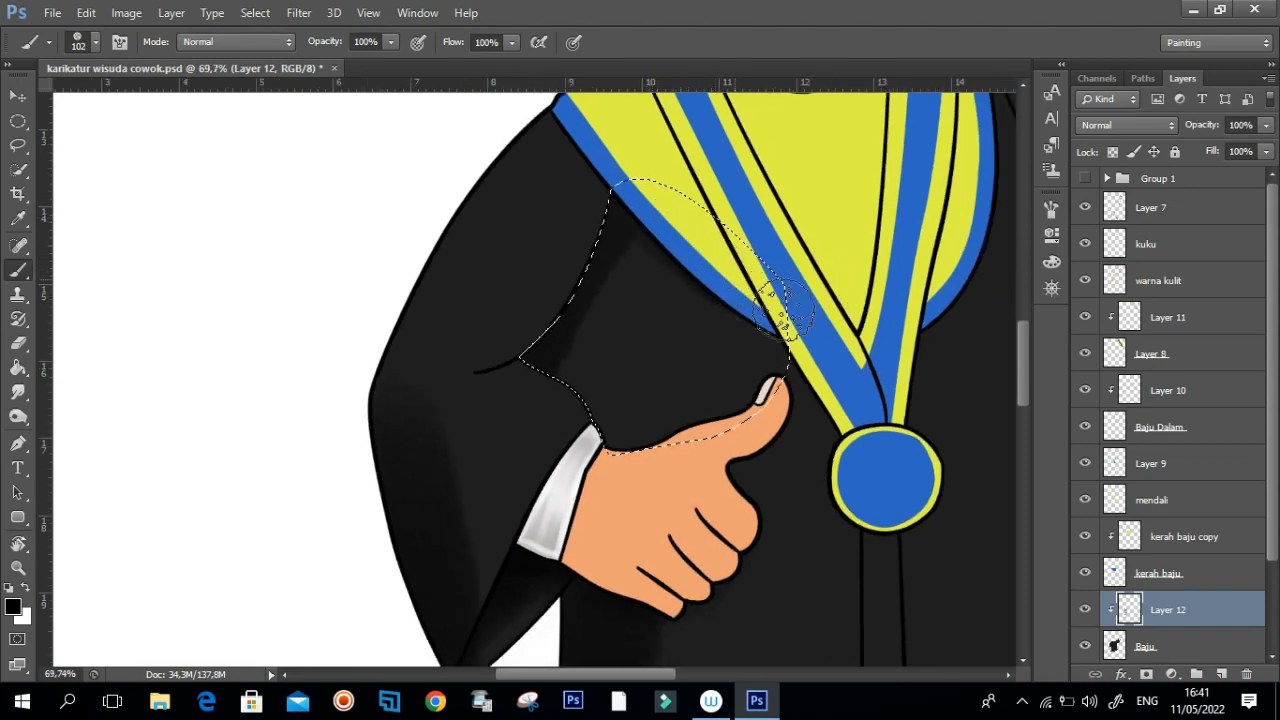
pyautogui.press(']')
pyautogui.press(']')
pyautogui.press(']')
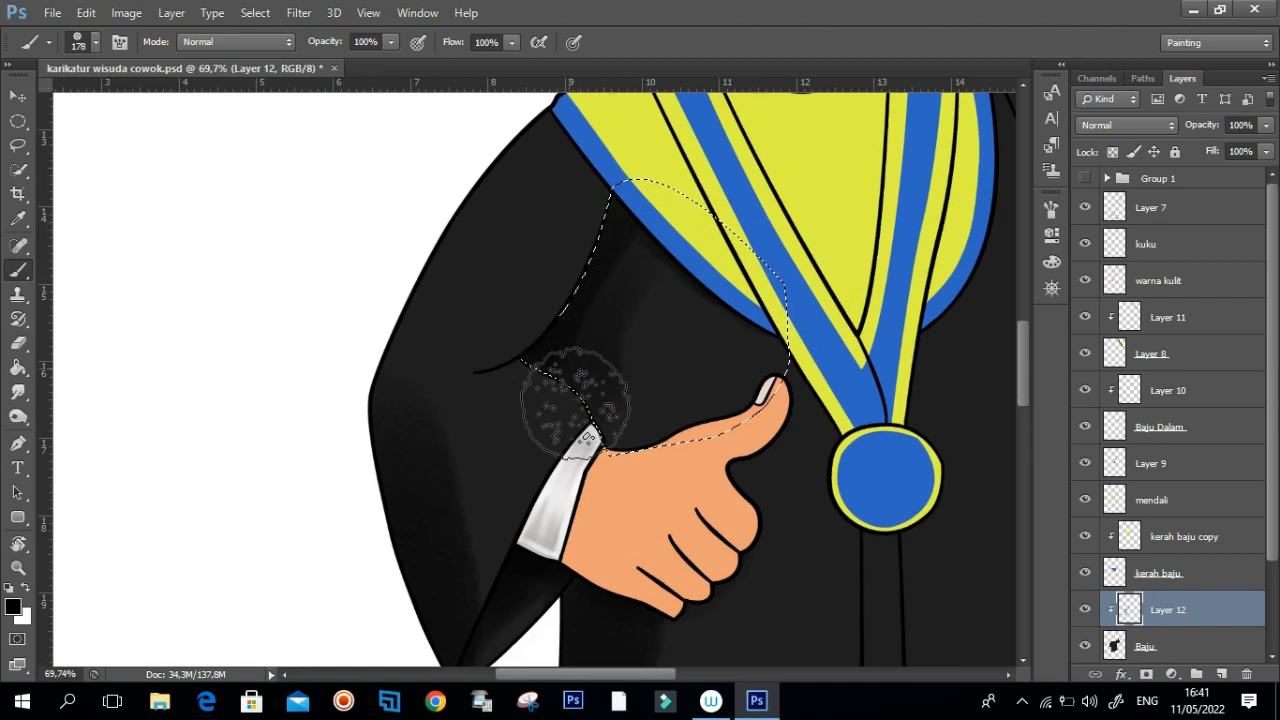
pyautogui.scroll(-2, 606, 257)
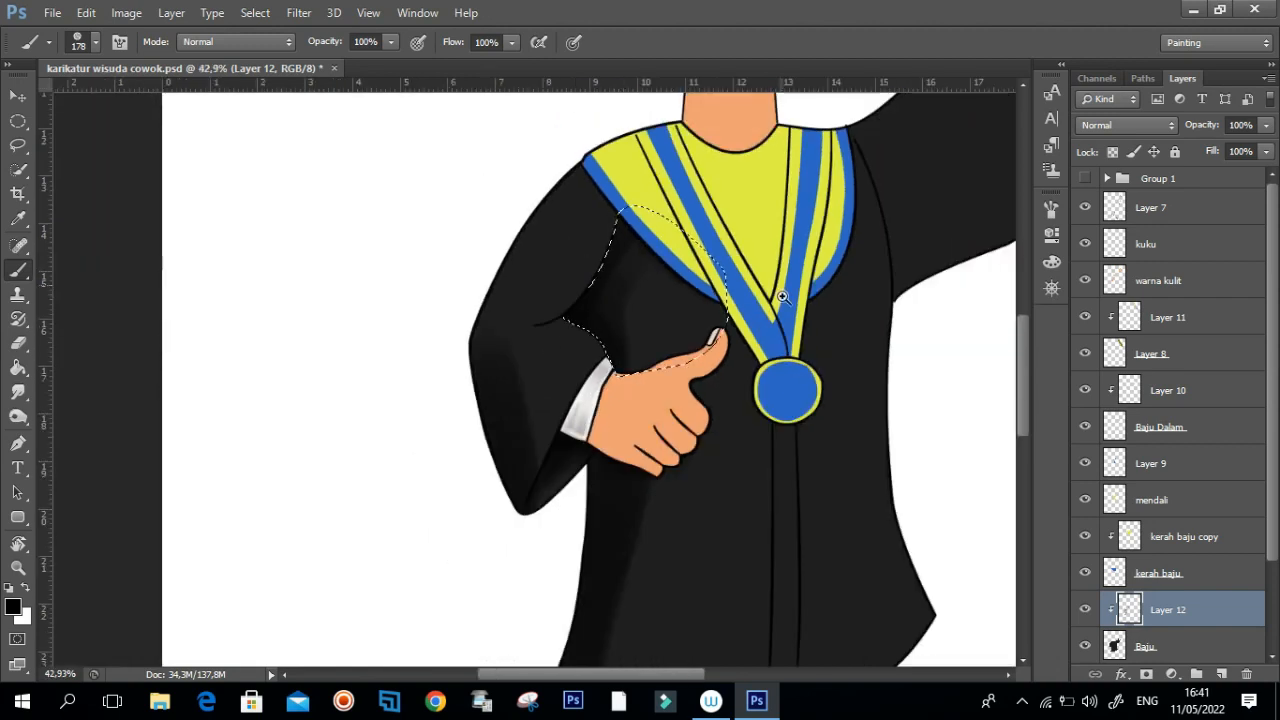
pyautogui.moveTo(698, 342); pyautogui.dragTo(742, 344)
pyautogui.moveTo(650, 329)
pyautogui.mouseDown()
pyautogui.moveTo(714, 400)
pyautogui.moveTo(729, 389)
pyautogui.mouseUp()
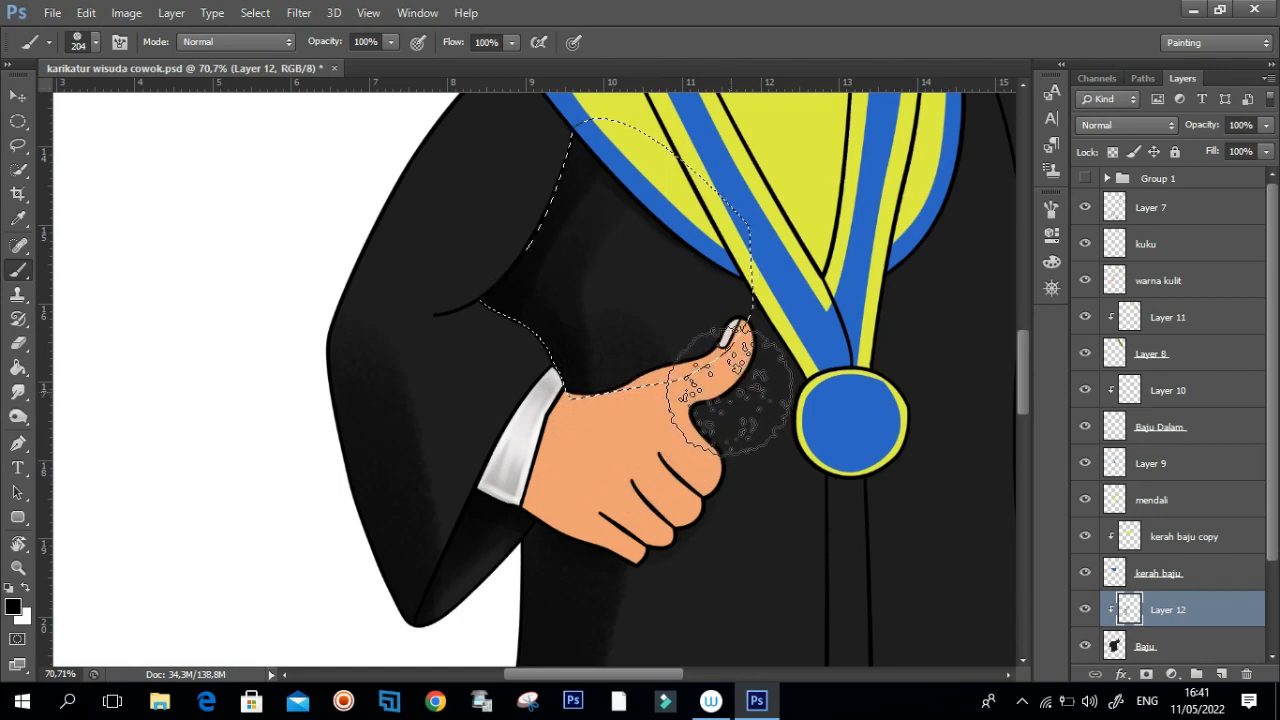
pyautogui.scroll(-2, 645, 317)
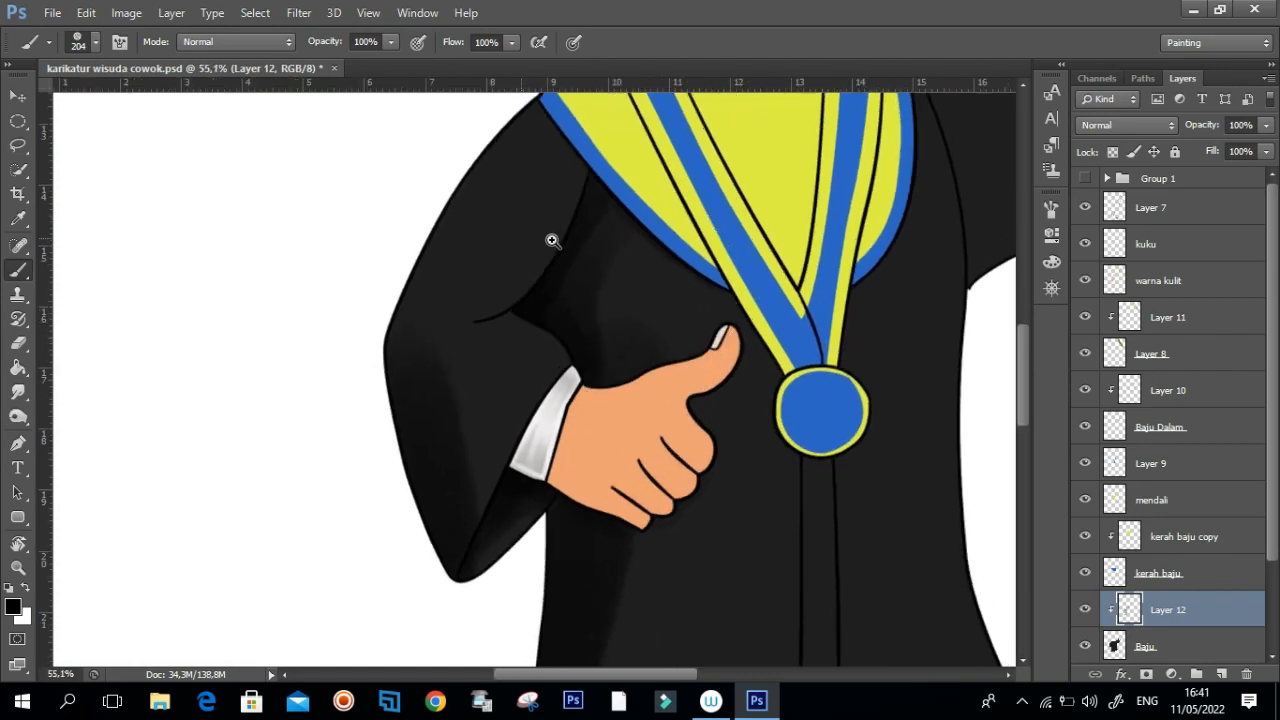
# Step: Shade the sleeve's elbow crease and inner edge outside the chest area with 30 to 76 px black brushes, and clear the selection
pyautogui.scroll(2, 551, 240)
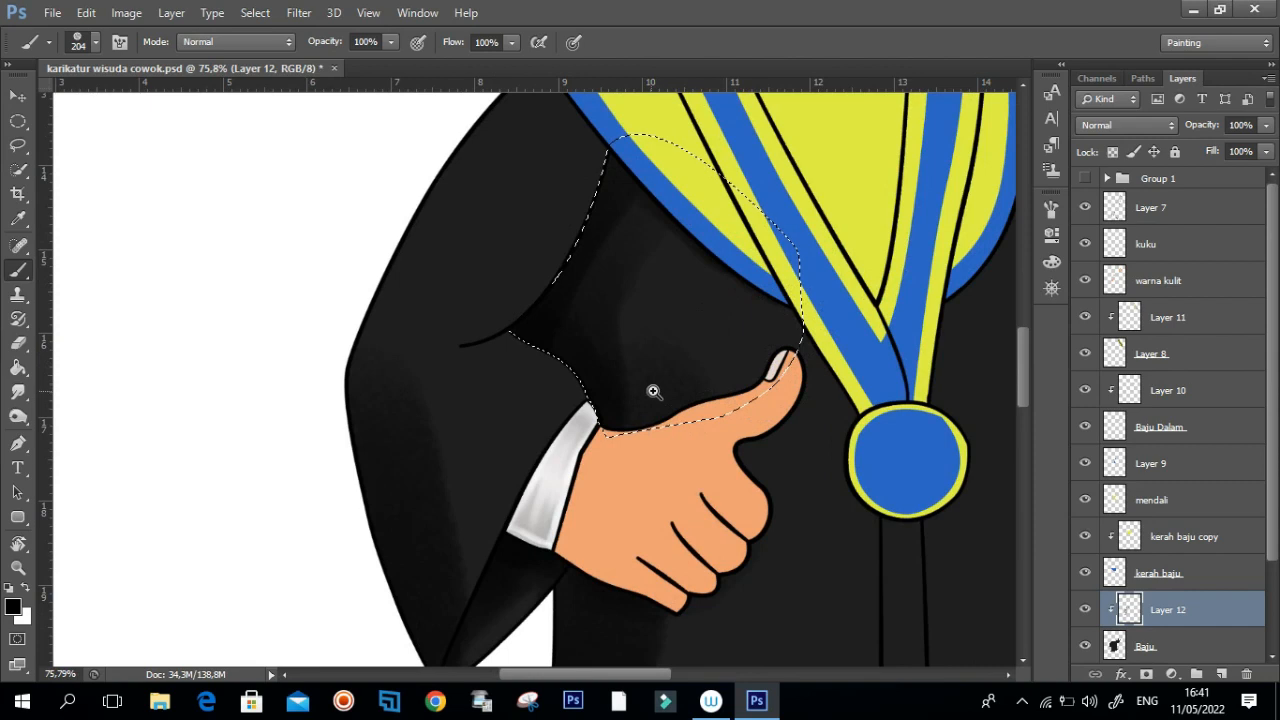
pyautogui.moveTo(655, 389); pyautogui.dragTo(672, 387)
pyautogui.moveTo(653, 321)
pyautogui.mouseDown()
pyautogui.moveTo(490, 321)
pyautogui.moveTo(513, 303)
pyautogui.mouseUp()
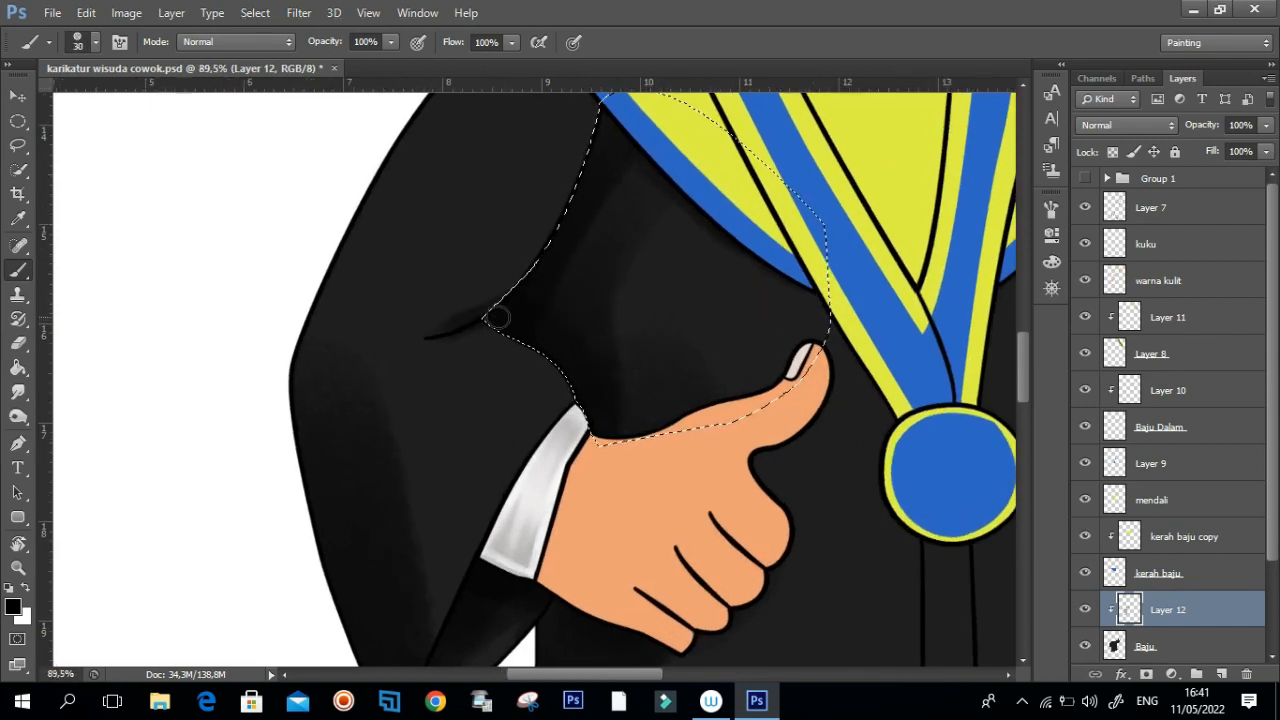
pyautogui.scroll(-2, 494, 294)
pyautogui.moveTo(550, 178)
pyautogui.mouseDown()
pyautogui.moveTo(589, 185)
pyautogui.moveTo(582, 155)
pyautogui.moveTo(522, 300)
pyautogui.moveTo(550, 194)
pyautogui.mouseUp()
pyautogui.moveTo(499, 267)
pyautogui.mouseDown()
pyautogui.moveTo(540, 237)
pyautogui.moveTo(495, 289)
pyautogui.mouseUp()
pyautogui.moveTo(477, 343); pyautogui.dragTo(440, 305)
pyautogui.scroll(1, 505, 336)
pyautogui.moveTo(519, 291)
pyautogui.mouseDown()
pyautogui.moveTo(508, 283)
pyautogui.moveTo(506, 320)
pyautogui.moveTo(523, 297)
pyautogui.mouseUp()
pyautogui.scroll(-1, 586, 343)
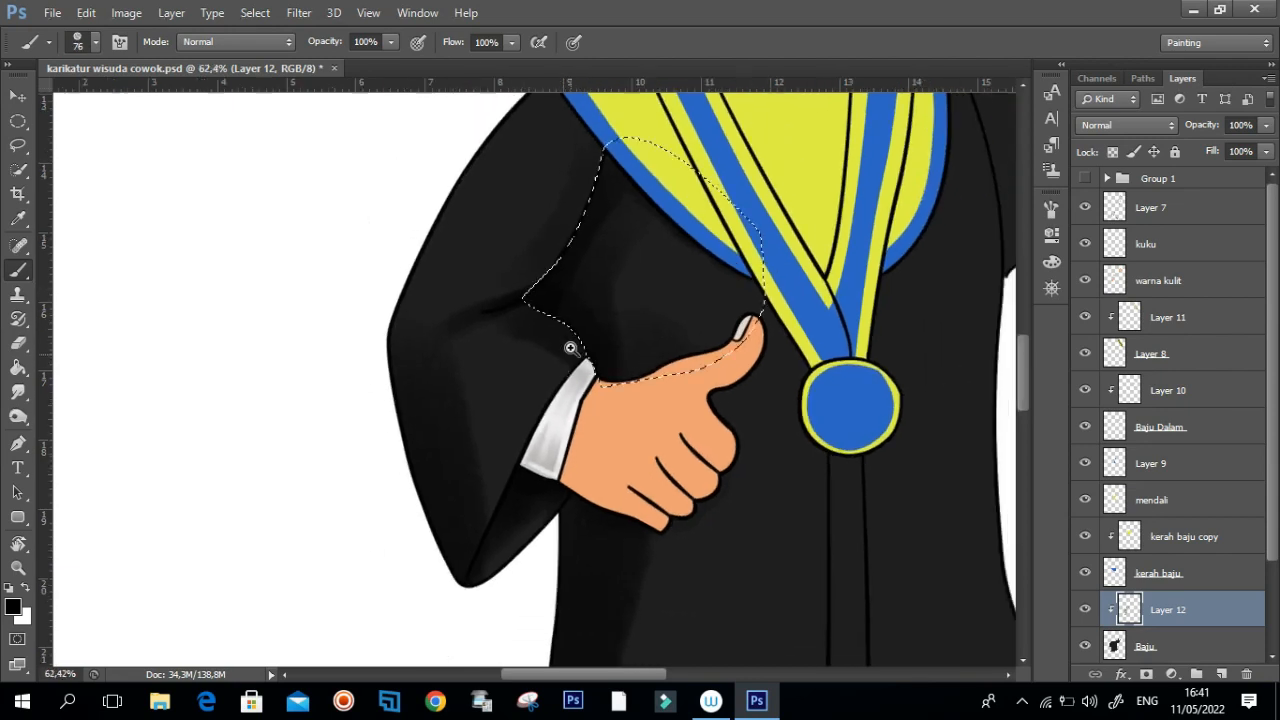
pyautogui.scroll(1, 578, 250)
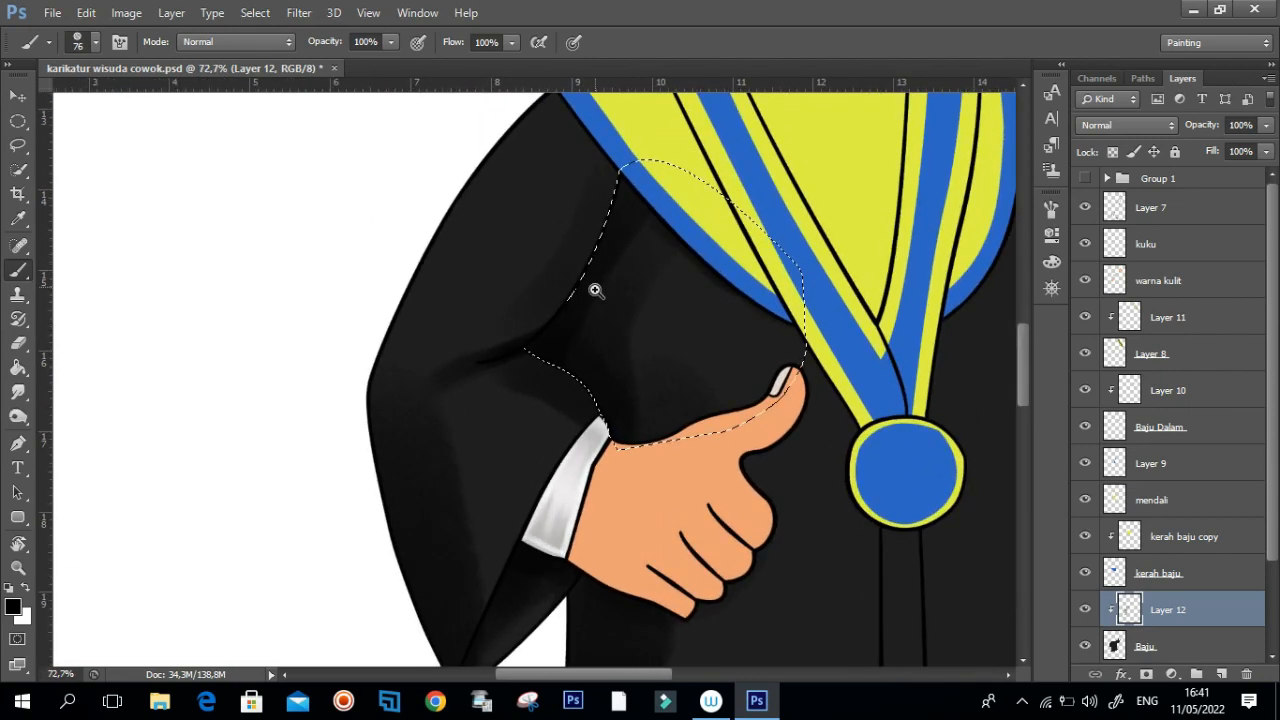
pyautogui.hotkey('ctrl', 'd')
# Step: Darken the bent arm's upper sleeve from the shoulder down to the elbow with a 104 px black brush
pyautogui.moveTo(640, 340); pyautogui.dragTo(545, 342)
pyautogui.moveTo(606, 303); pyautogui.dragTo(670, 302)
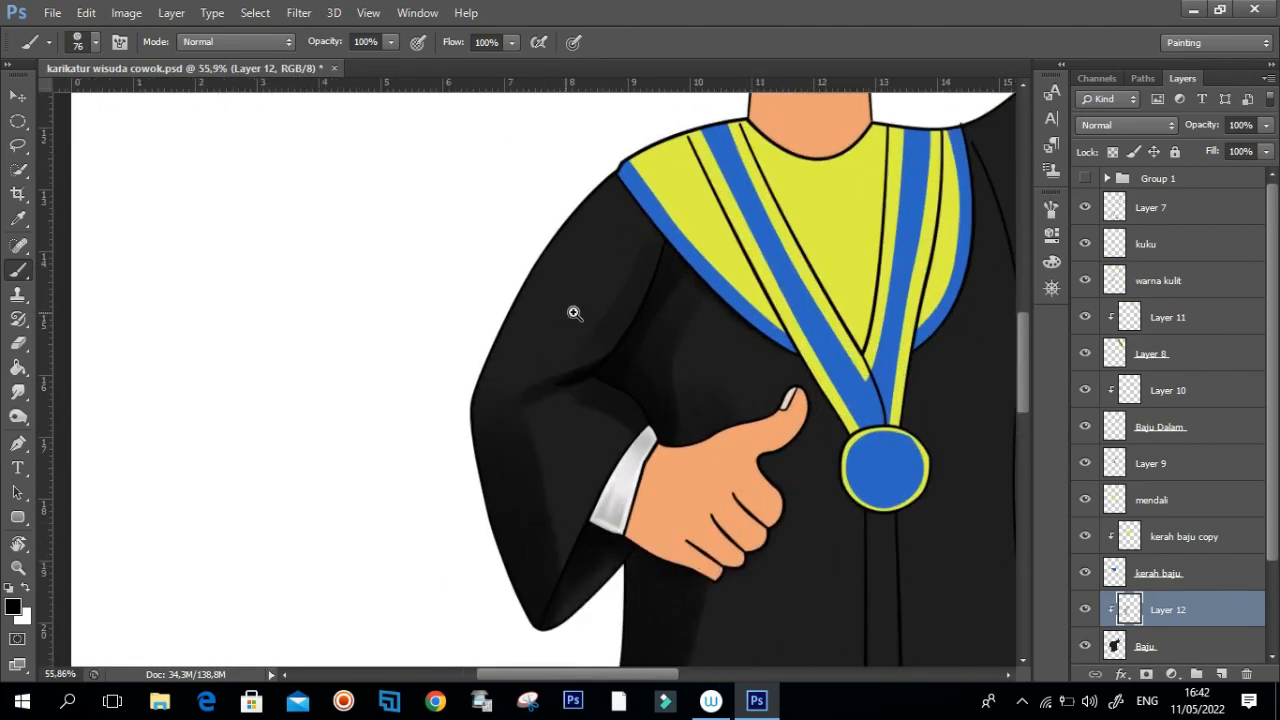
pyautogui.moveTo(562, 291); pyautogui.dragTo(567, 291)
pyautogui.moveTo(620, 202)
pyautogui.mouseDown()
pyautogui.moveTo(634, 202)
pyautogui.moveTo(600, 200)
pyautogui.moveTo(536, 270)
pyautogui.moveTo(454, 440)
pyautogui.mouseUp()
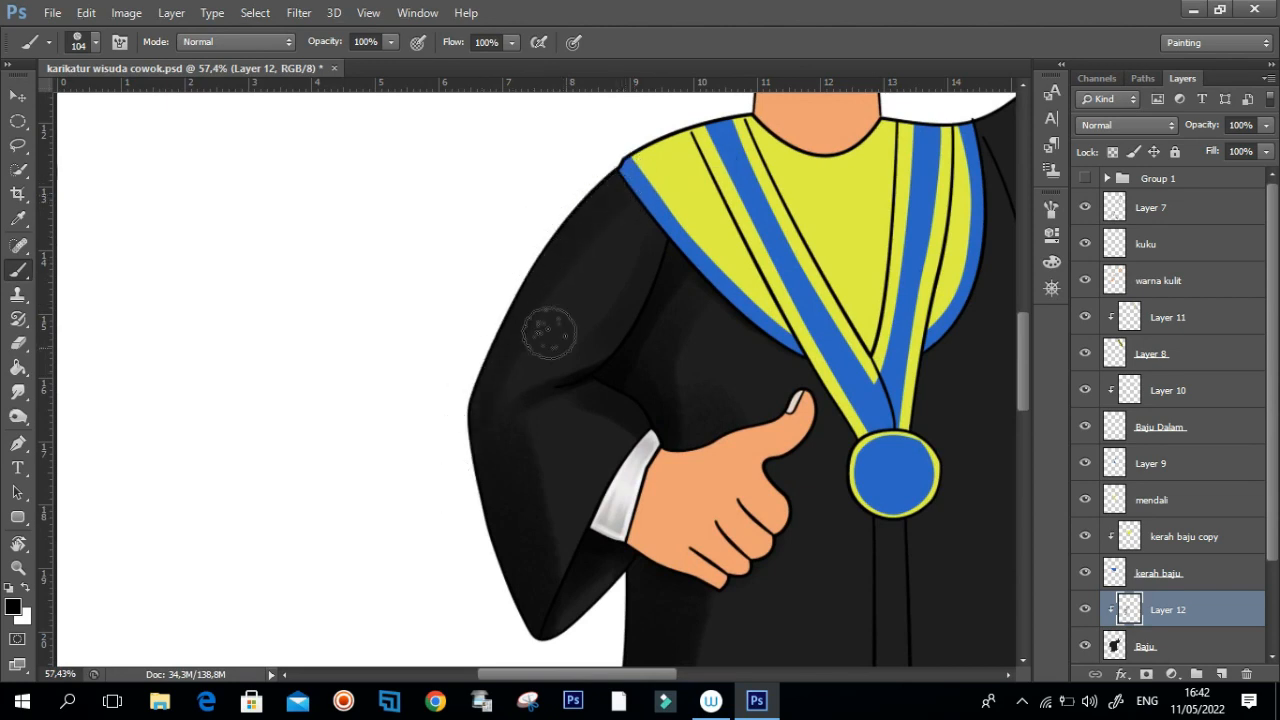
# Step: Blend fold shadows and highlights on the upper sleeve below the shoulder with dark tones sampled from the gown, using 58 to 36 px brushes
pyautogui.keyDown('alt'); pyautogui.click(590, 222); pyautogui.keyUp('alt')
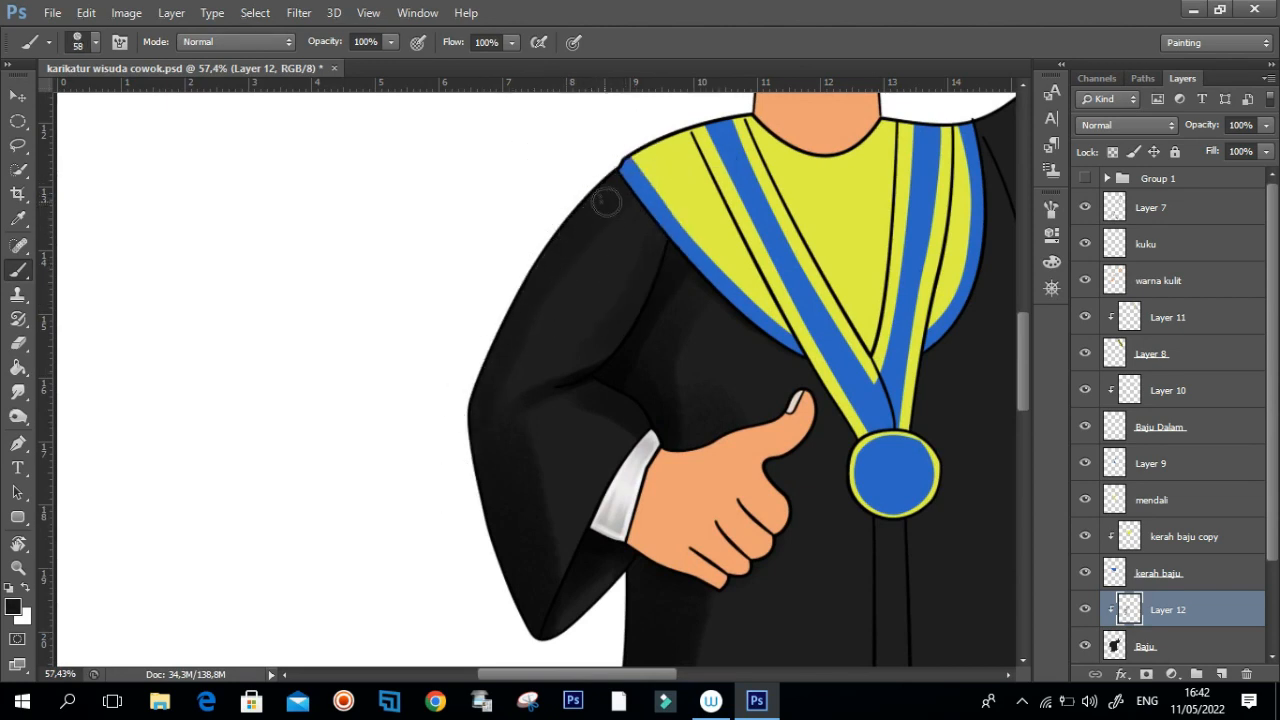
pyautogui.moveTo(602, 282); pyautogui.dragTo(606, 232)
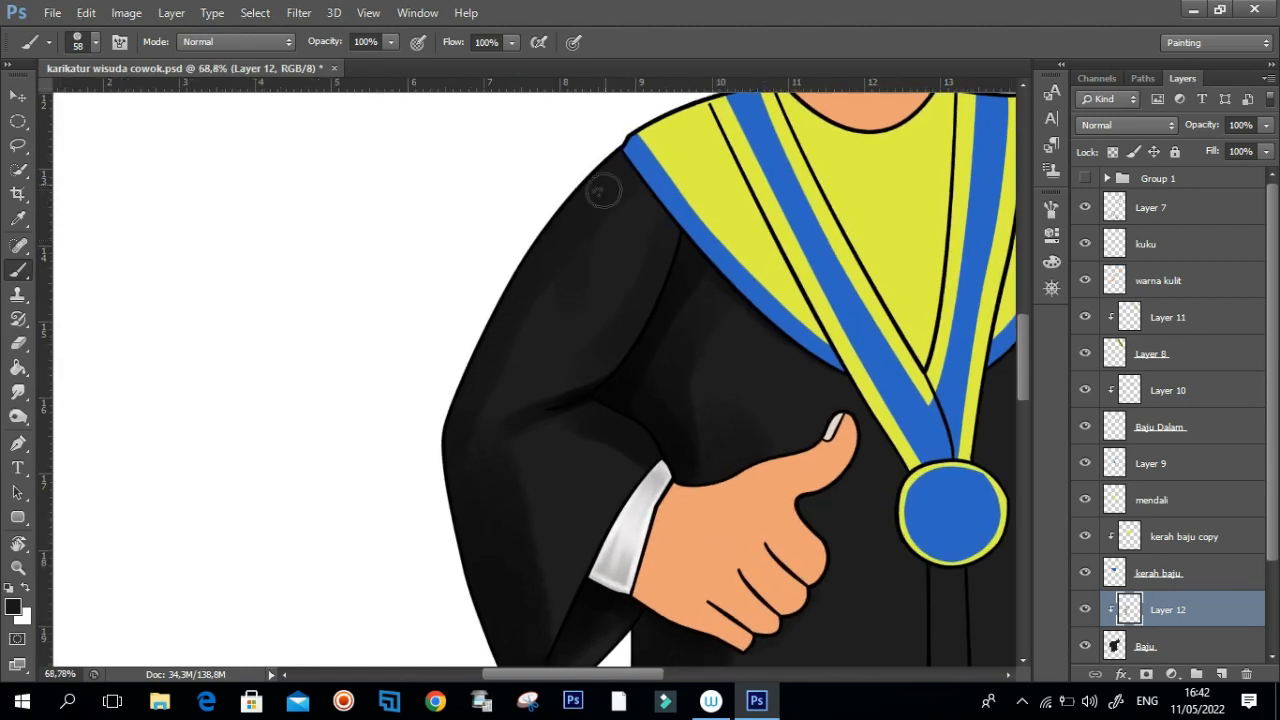
pyautogui.keyDown('alt'); pyautogui.click(668, 302); pyautogui.keyUp('alt')
pyautogui.moveTo(610, 166); pyautogui.dragTo(572, 290)
pyautogui.keyDown('alt'); pyautogui.click(609, 253); pyautogui.keyUp('alt')
pyautogui.keyDown('alt'); pyautogui.rightClick(614, 234); pyautogui.keyUp('alt')
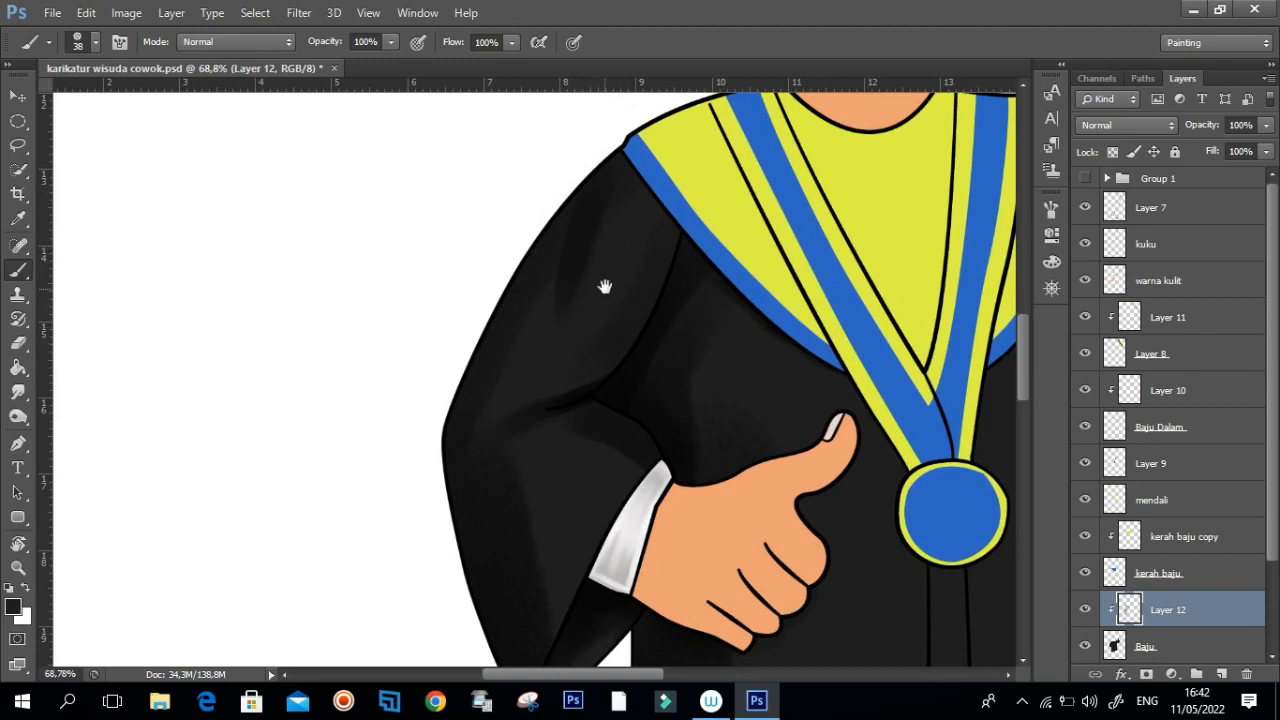
pyautogui.moveTo(604, 287); pyautogui.dragTo(608, 275)
pyautogui.keyDown('alt'); pyautogui.rightClick(622, 312); pyautogui.keyUp('alt')
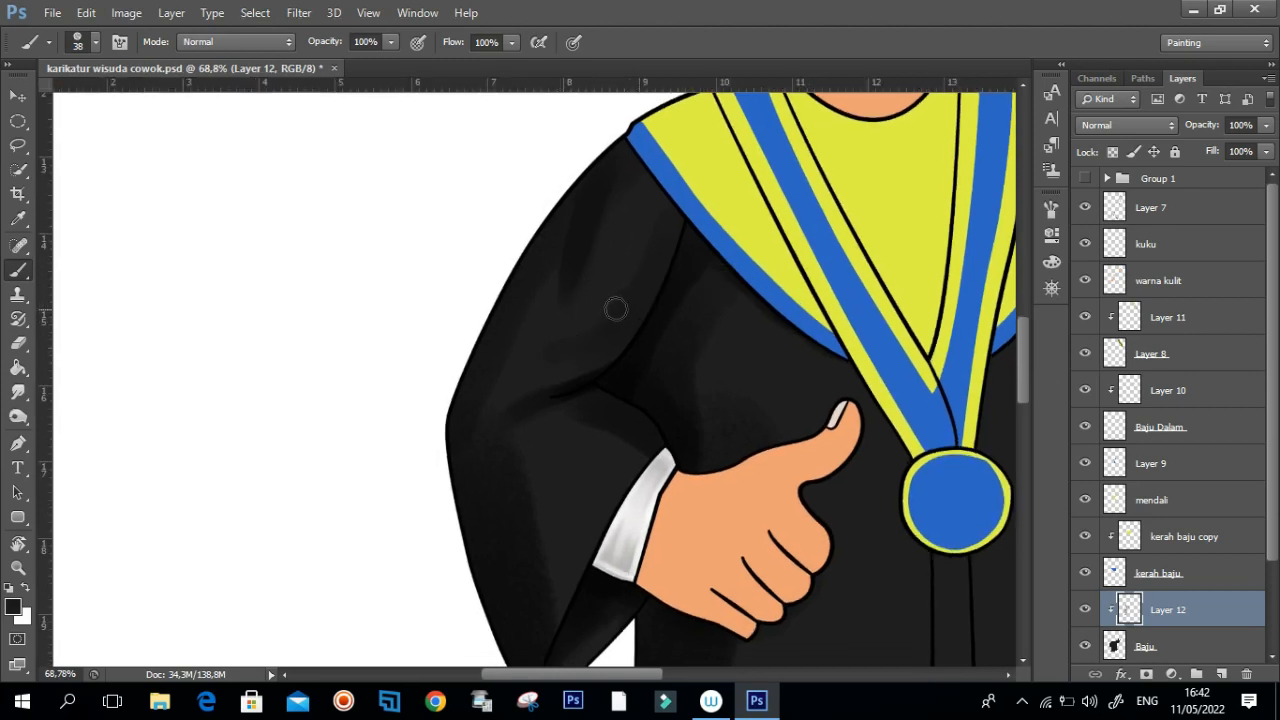
pyautogui.keyDown('alt'); pyautogui.rightClick(616, 301); pyautogui.keyUp('alt')
pyautogui.keyDown('alt'); pyautogui.rightClick(602, 173); pyautogui.keyUp('alt')
# Step: Refine the fold shading around the elbow crease with sampled dark tones, using small brushes of 29 and 15 px
pyautogui.scroll(4, 554, 386)
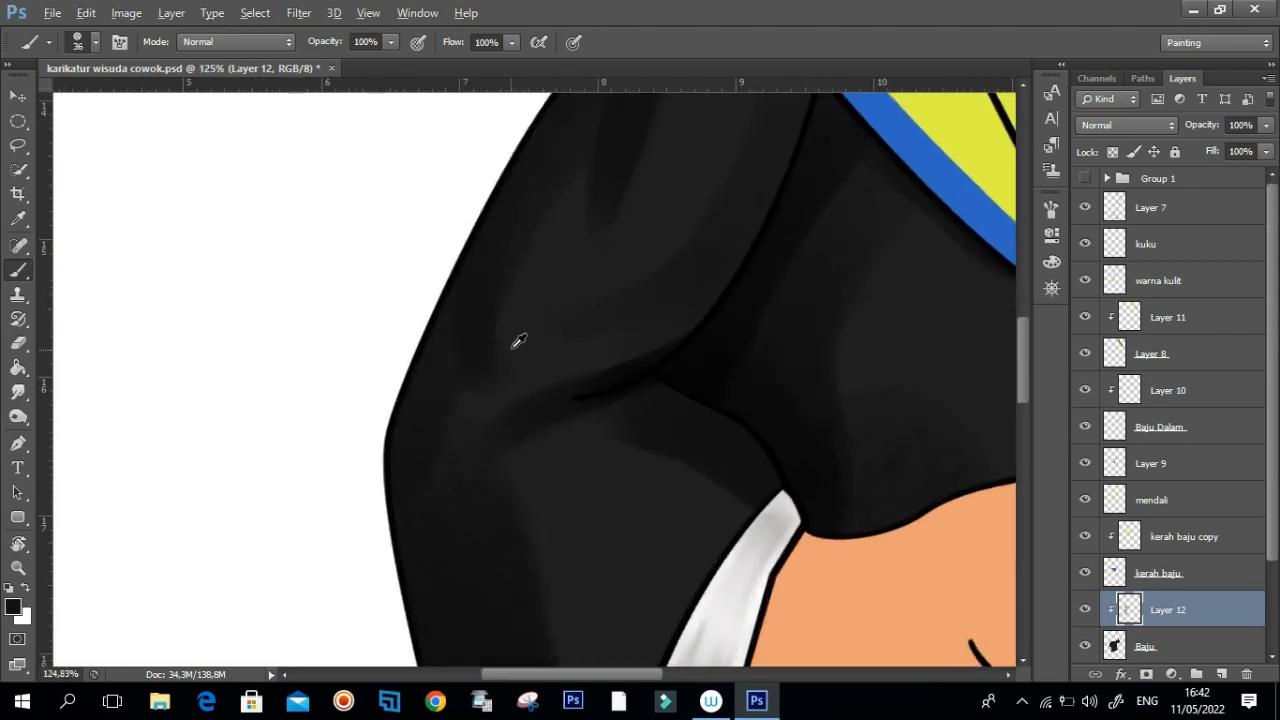
pyautogui.keyDown('alt'); pyautogui.rightClick(509, 277); pyautogui.keyUp('alt')
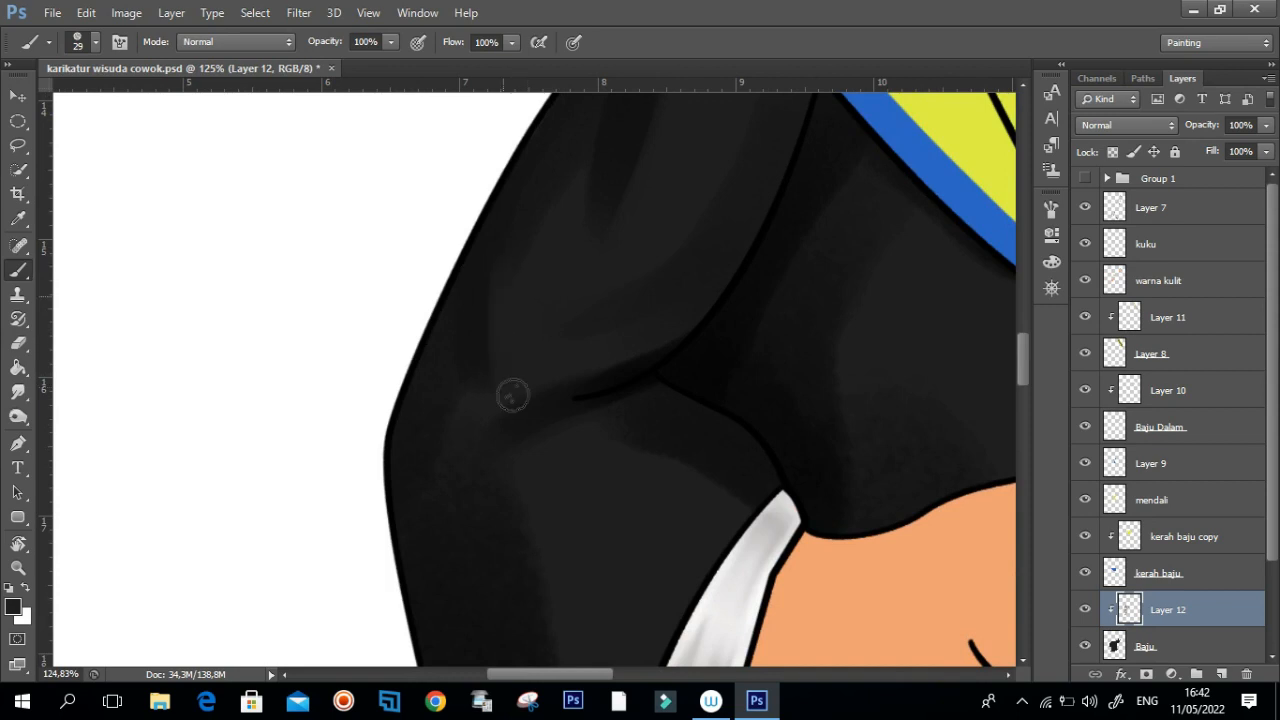
pyautogui.scroll(-3, 520, 320)
pyautogui.keyDown('alt'); pyautogui.rightClick(528, 258); pyautogui.keyUp('alt')
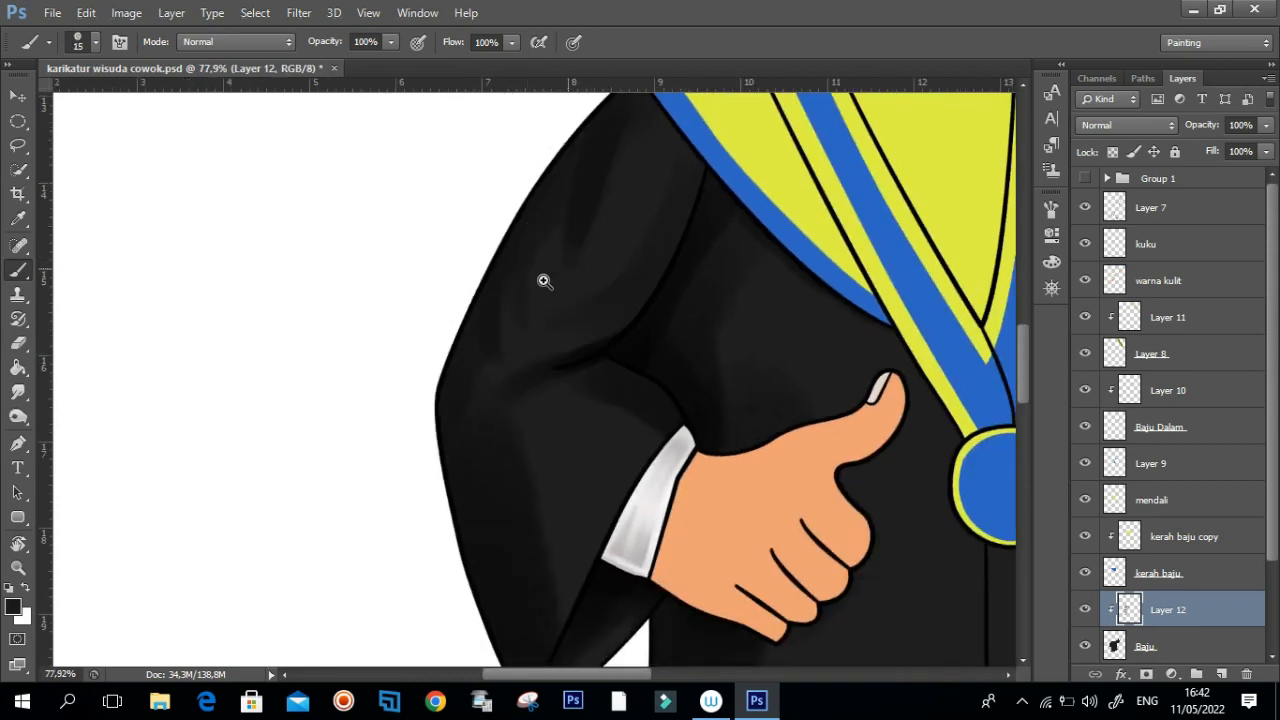
pyautogui.scroll(-1, 544, 281)
pyautogui.scroll(-3, 557, 337)
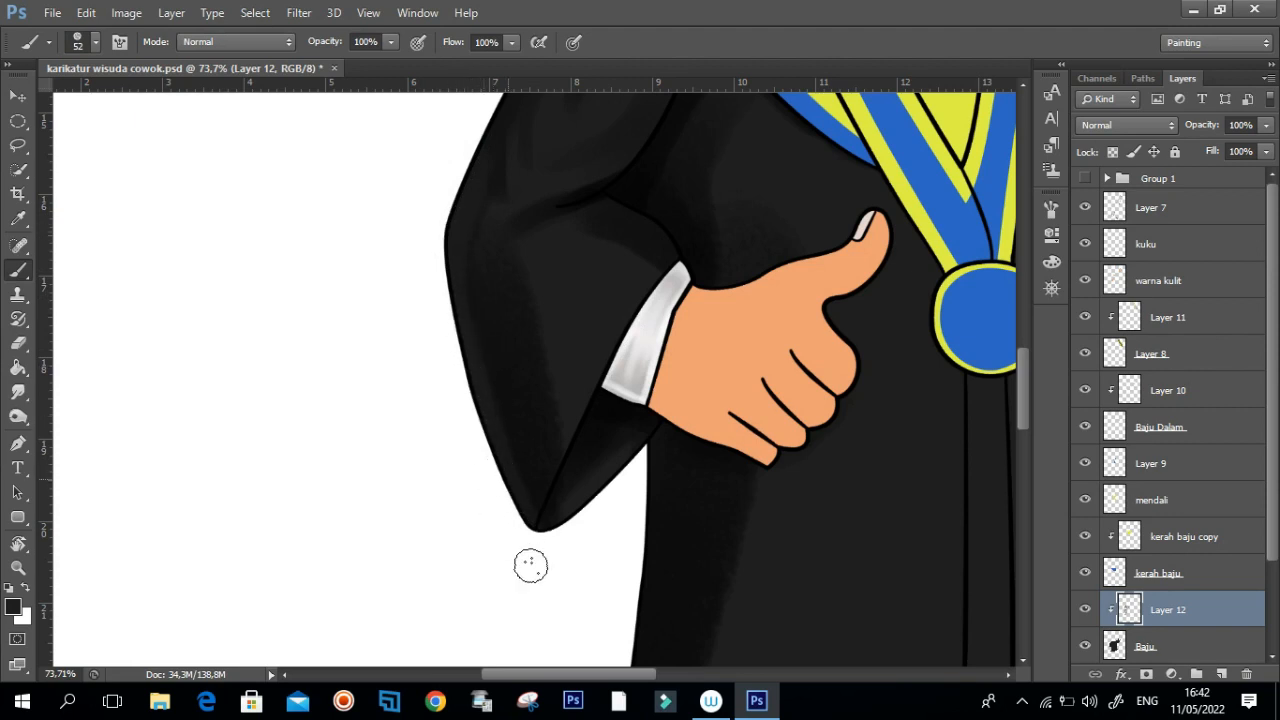
# Step: Smooth the shading along the bent sleeve with a 142 px Smudge tool at 37% strength
pyautogui.press('r')
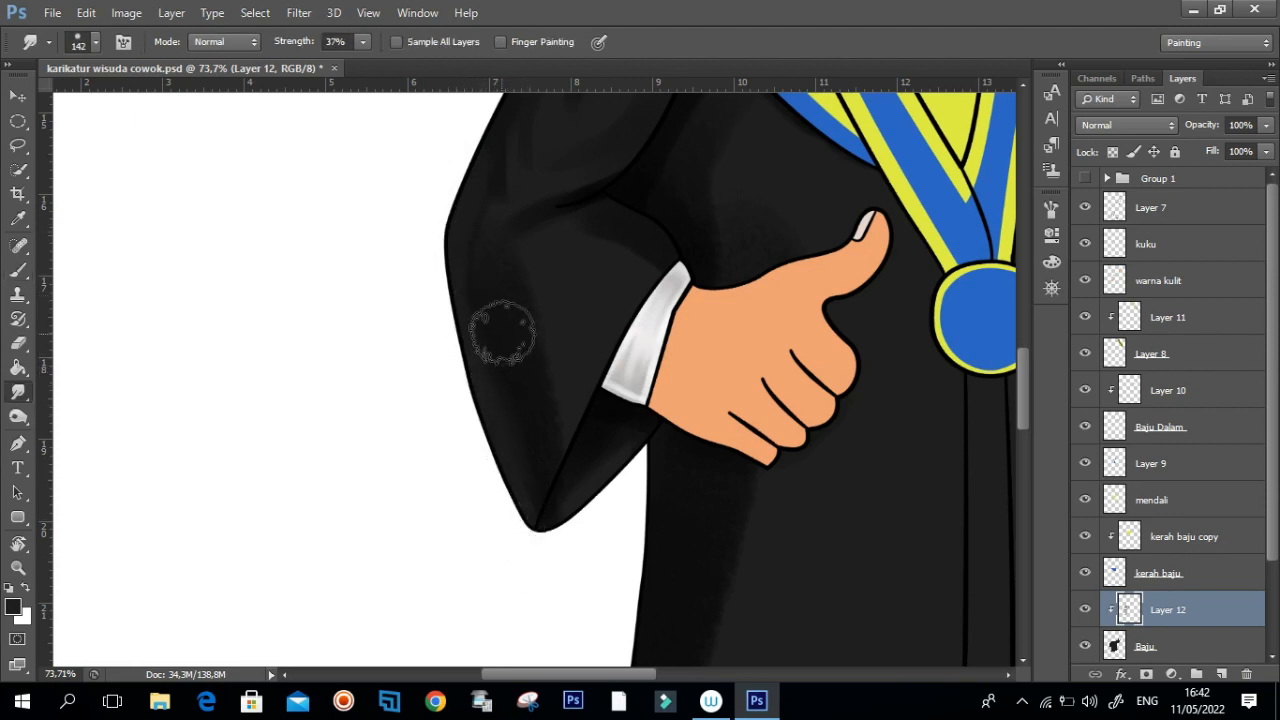
pyautogui.moveTo(514, 388); pyautogui.dragTo(492, 520)
pyautogui.moveTo(531, 257); pyautogui.dragTo(533, 377)
pyautogui.moveTo(563, 220); pyautogui.dragTo(558, 292)
pyautogui.moveTo(558, 342); pyautogui.dragTo(565, 260)
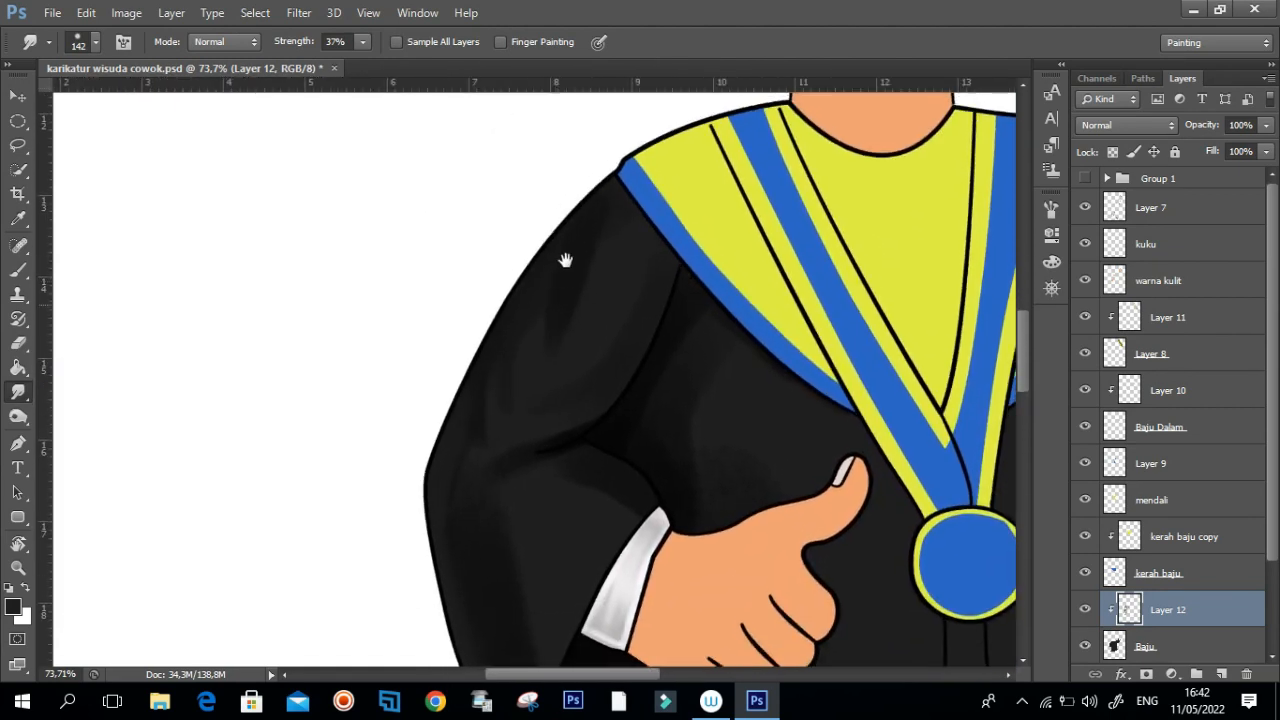
pyautogui.moveTo(540, 325); pyautogui.dragTo(560, 265)
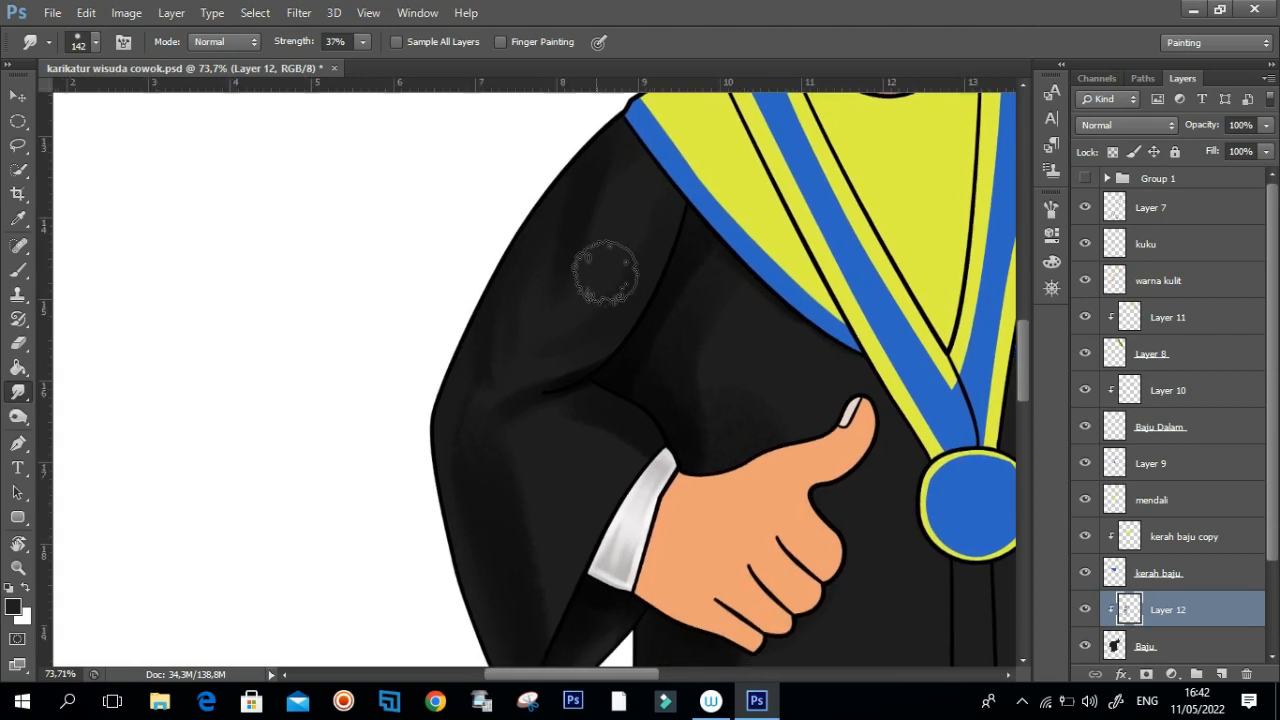
# Step: Paint soft dark folds on the forearm sleeve between the elbow crease and the white cuff with a 20 px brush
pyautogui.press('b')
pyautogui.moveTo(522, 403)
pyautogui.mouseDown()
pyautogui.moveTo(527, 371)
pyautogui.moveTo(583, 360)
pyautogui.moveTo(588, 313)
pyautogui.mouseUp()
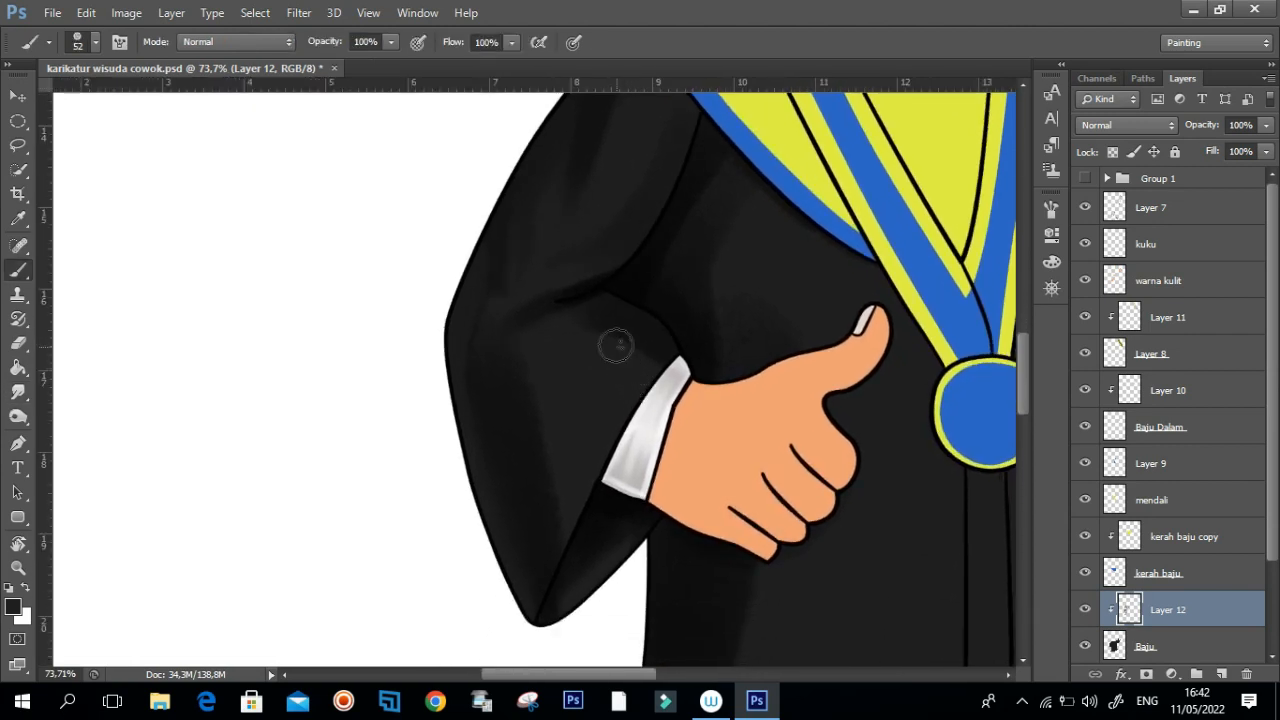
pyautogui.scroll(2, 636, 380)
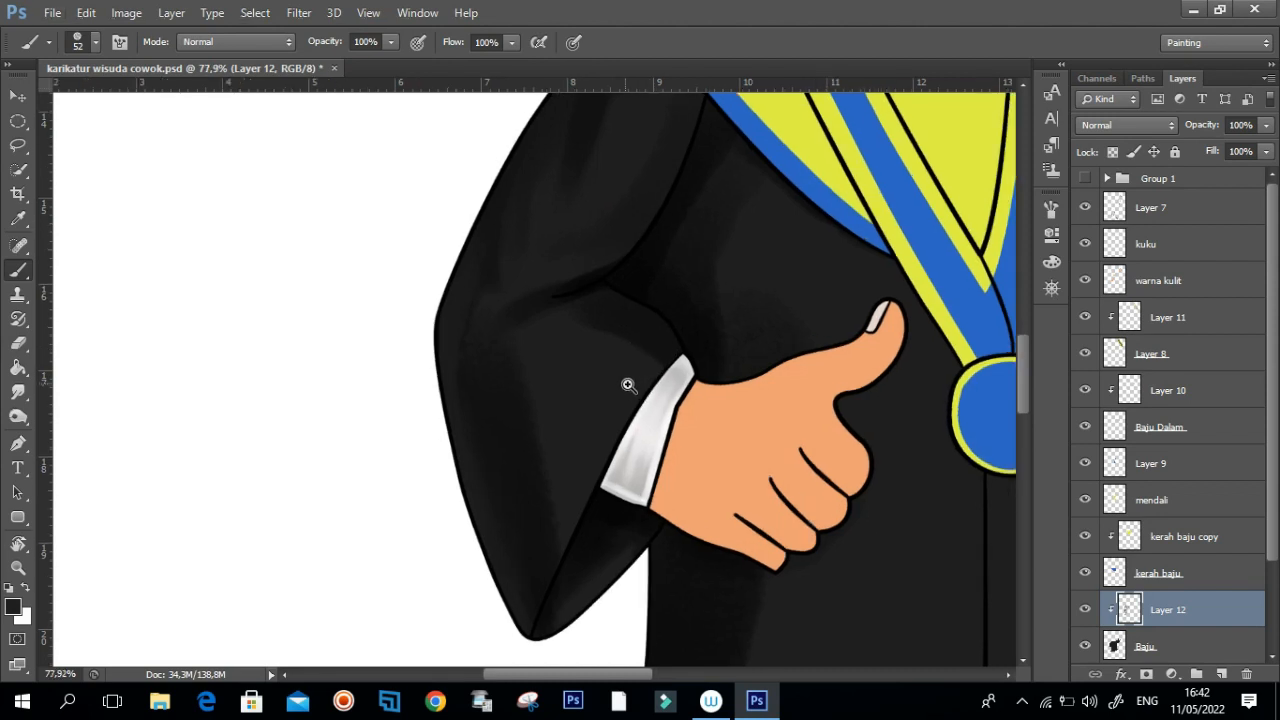
pyautogui.keyDown('alt'); pyautogui.rightClick(638, 384); pyautogui.keyUp('alt')
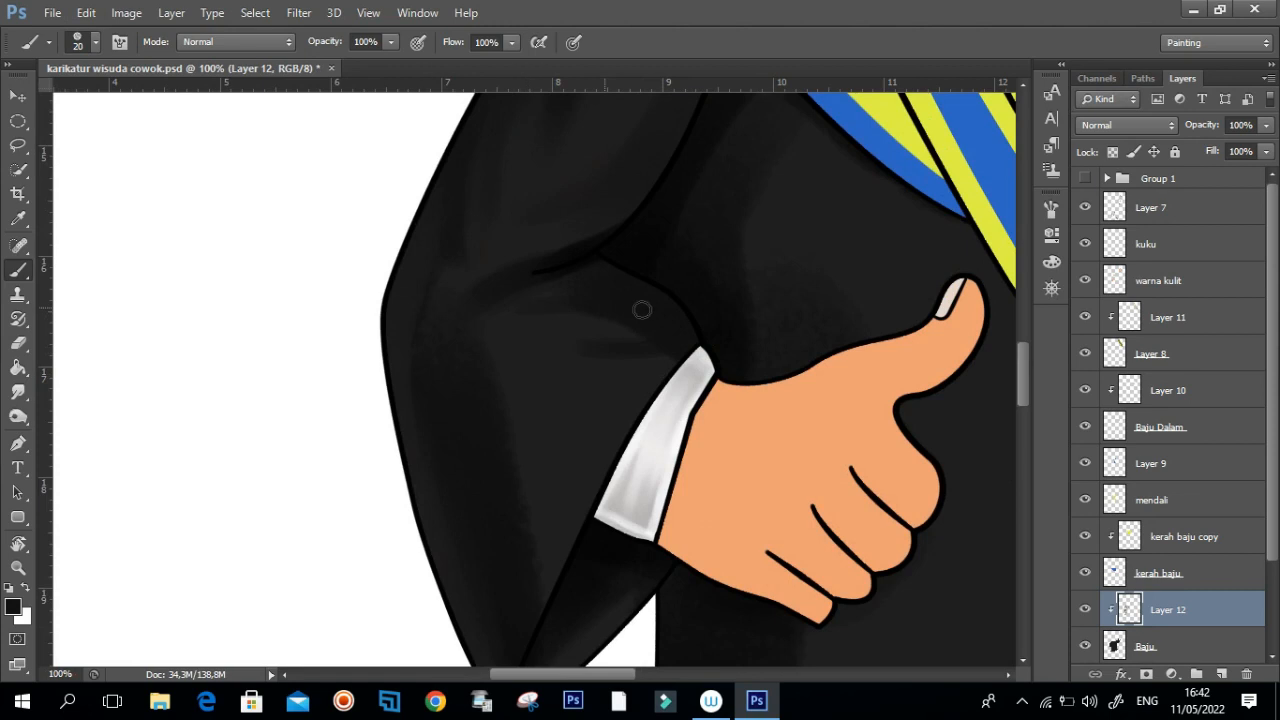
pyautogui.scroll(-3, 547, 318)
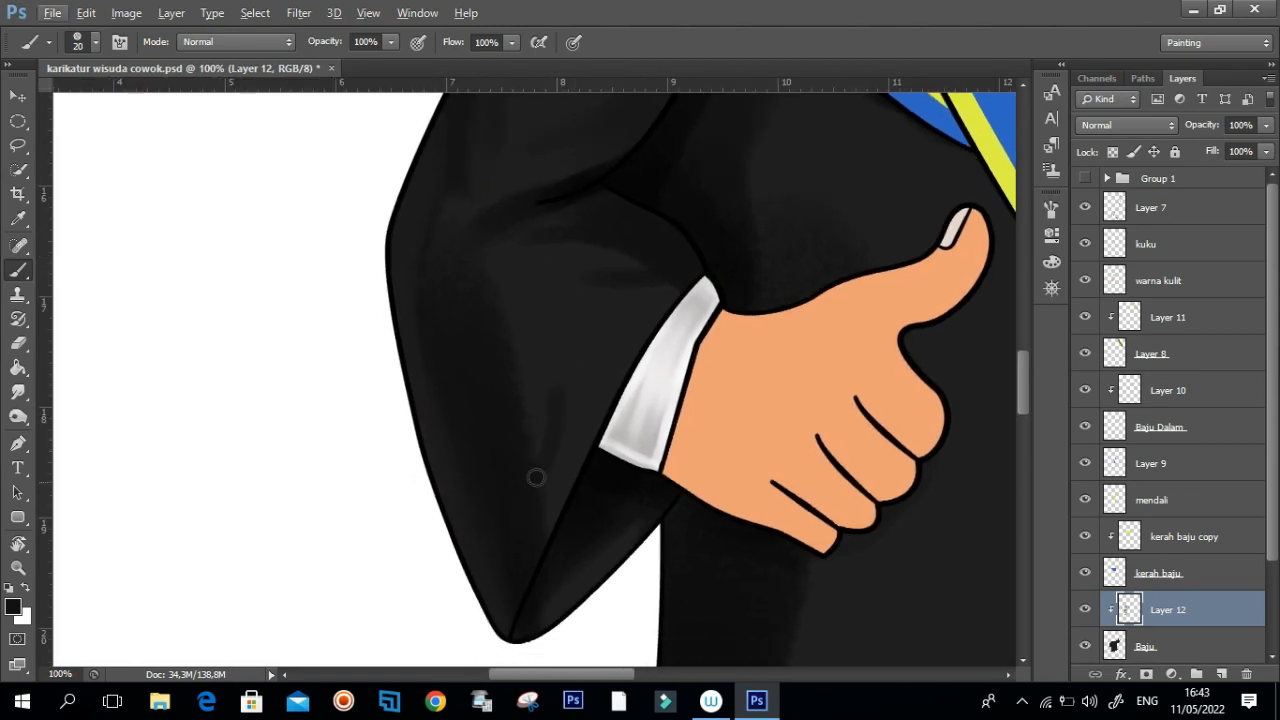
pyautogui.press('alt')
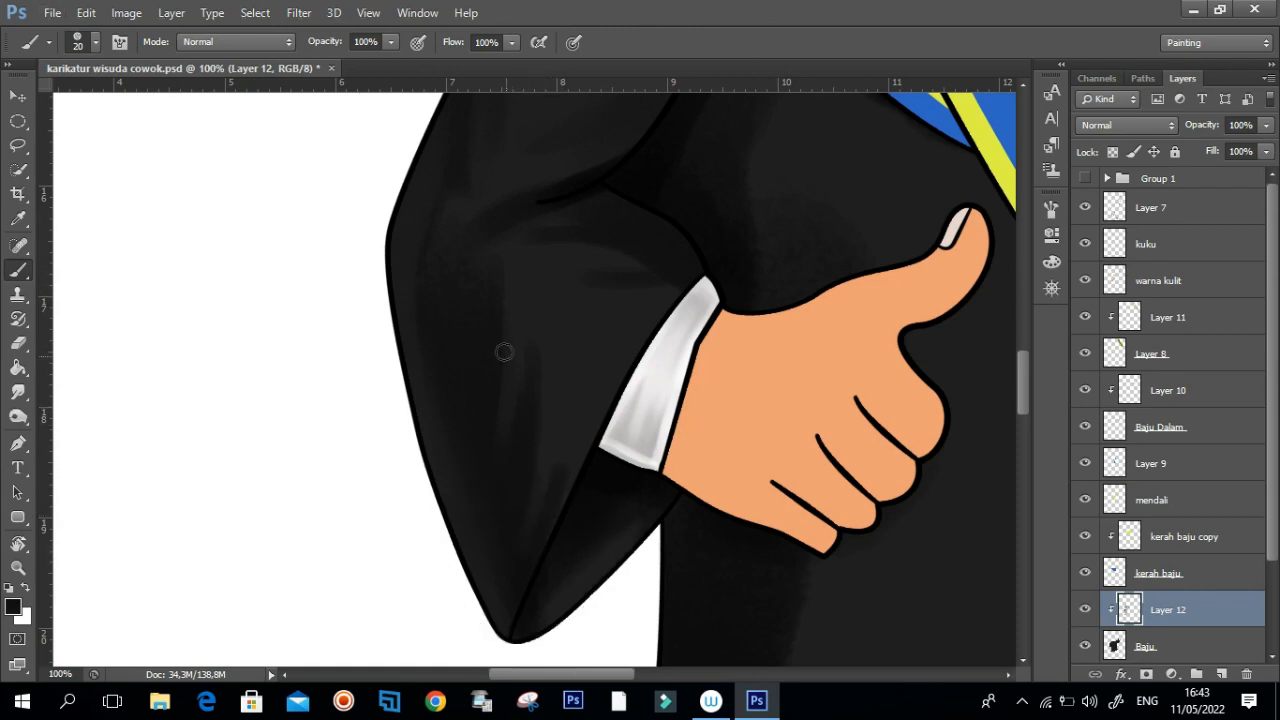
# Step: Add lengthwise fold shading down the forearm sleeve with dark tones sampled from the gown, using 20 and 29 px brushes
pyautogui.keyDown('alt'); pyautogui.click(516, 265); pyautogui.keyUp('alt')
pyautogui.keyDown('alt'); pyautogui.click(487, 328); pyautogui.keyUp('alt')
pyautogui.moveTo(528, 386); pyautogui.dragTo(450, 400)
pyautogui.moveTo(547, 431); pyautogui.dragTo(494, 406)
pyautogui.moveTo(562, 384); pyautogui.dragTo(568, 357)
pyautogui.moveTo(568, 449); pyautogui.dragTo(628, 446)
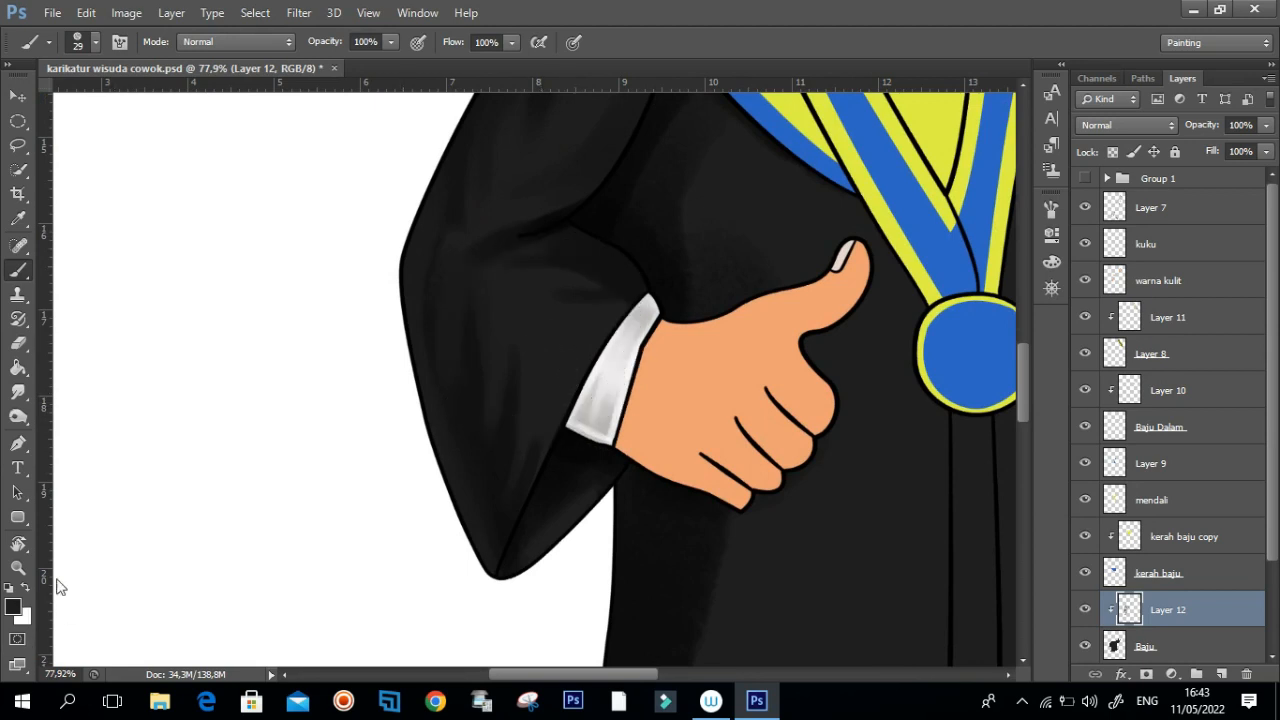
# Step: Set the foreground color to dark grey 545151 and paint a highlight along the sleeve edge beside the cuff with a 16 px brush
pyautogui.click(14, 606)
pyautogui.click(856, 384)
pyautogui.click(1257, 216)
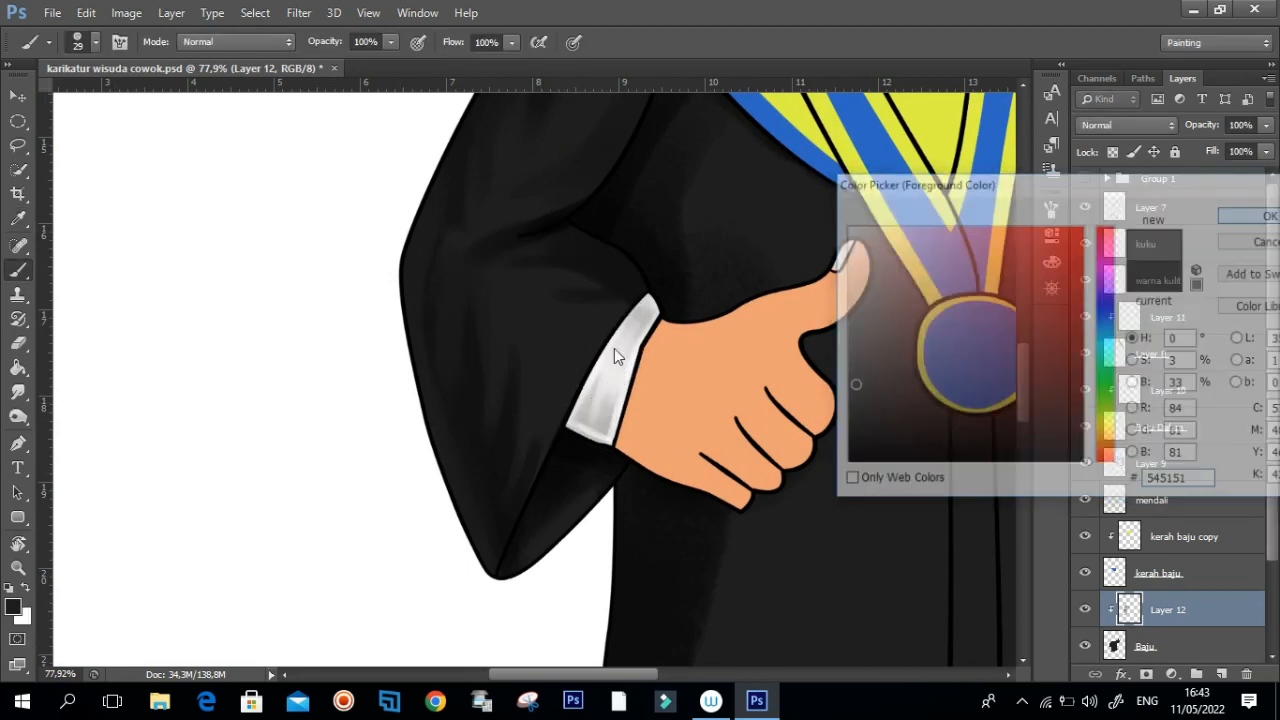
pyautogui.moveTo(593, 346); pyautogui.dragTo(640, 324)
pyautogui.moveTo(674, 258); pyautogui.dragTo(596, 350)
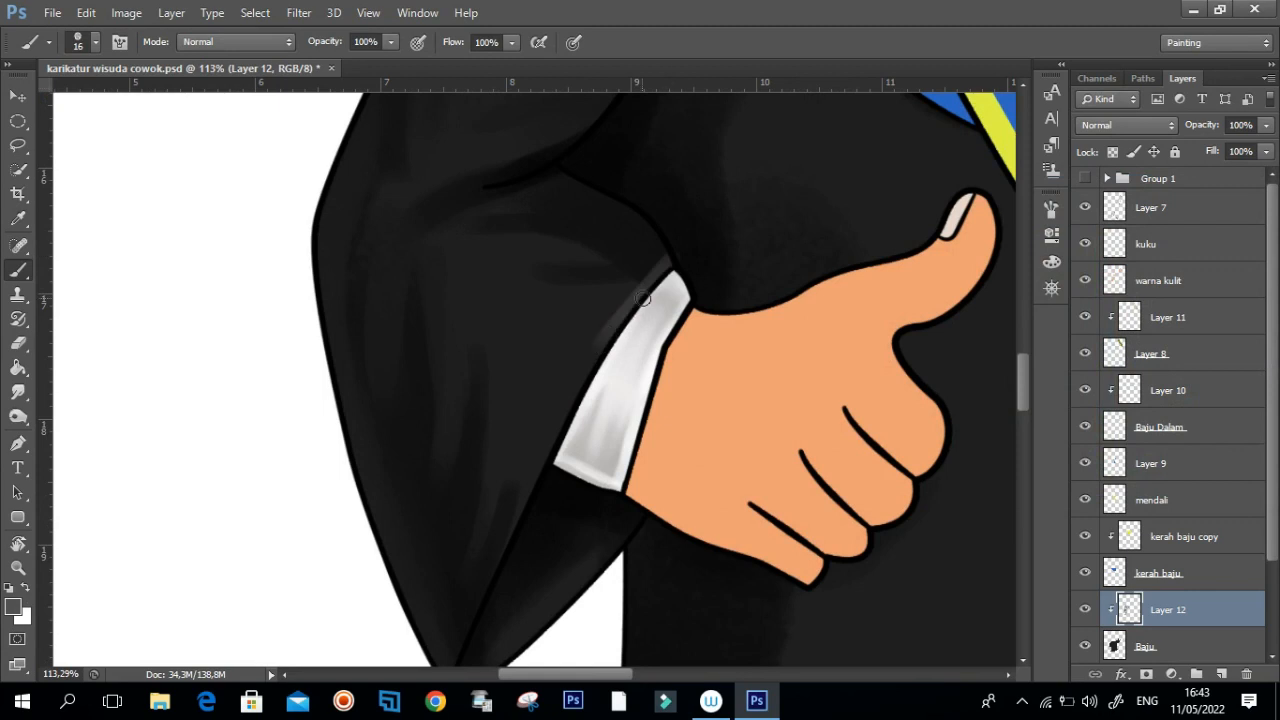
pyautogui.hotkey('ctrl', 'z')
pyautogui.moveTo(632, 299); pyautogui.dragTo(558, 436)
# Step: Extend the grey edge highlight down the sleeve opening to the pointed tip and along the lower flap
pyautogui.moveTo(569, 334); pyautogui.dragTo(588, 244)
pyautogui.moveTo(596, 306); pyautogui.dragTo(539, 470)
pyautogui.hotkey('ctrl', 'z')
pyautogui.moveTo(575, 330); pyautogui.dragTo(511, 458)
pyautogui.moveTo(561, 370)
pyautogui.mouseDown()
pyautogui.moveTo(489, 502)
pyautogui.moveTo(500, 512)
pyautogui.moveTo(544, 400)
pyautogui.moveTo(461, 595)
pyautogui.mouseUp()
pyautogui.moveTo(663, 444)
pyautogui.mouseDown()
pyautogui.moveTo(514, 570)
pyautogui.moveTo(605, 505)
pyautogui.moveTo(623, 464)
pyautogui.moveTo(481, 583)
pyautogui.moveTo(549, 530)
pyautogui.moveTo(498, 572)
pyautogui.mouseUp()
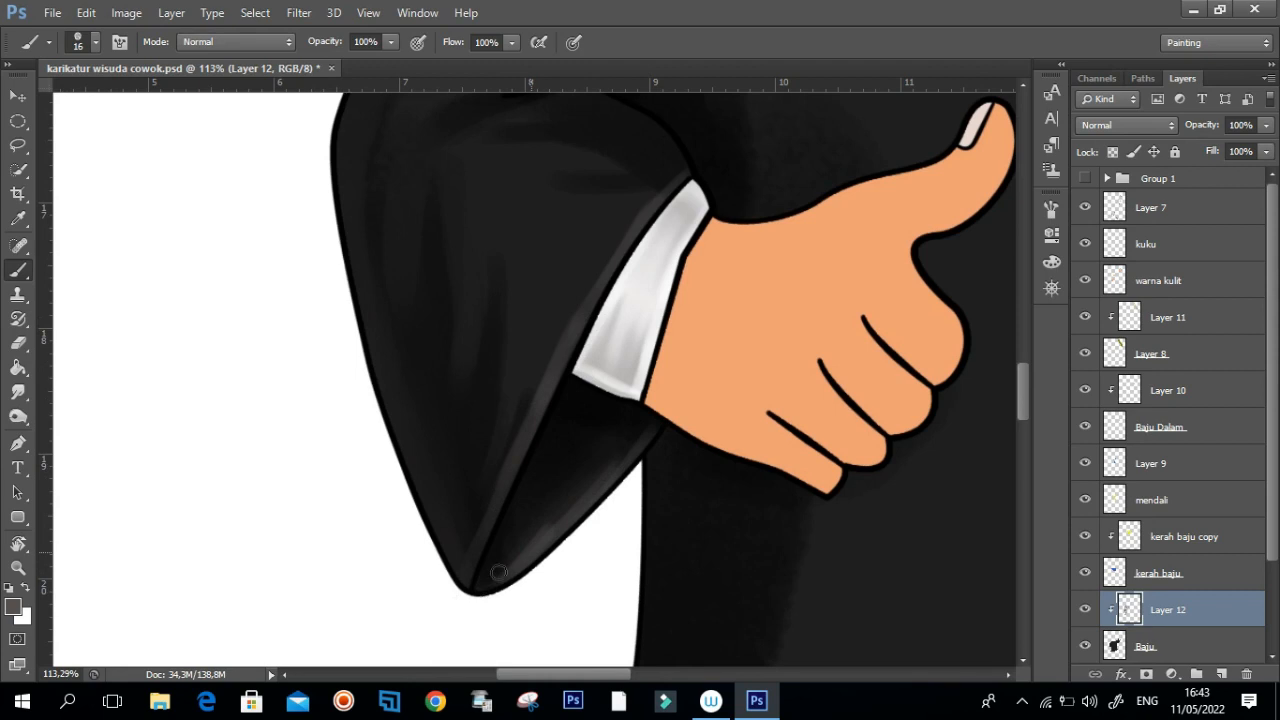
# Step: Undo the last highlight strokes on the sleeve's lower flap and repaint a softer highlight along its edge
pyautogui.hotkey('ctrl', 'alt', 'z')
pyautogui.hotkey('ctrl', 'alt', 'z')
pyautogui.hotkey('ctrl', 'alt', 'z')
pyautogui.hotkey('ctrl', 'alt', 'z')
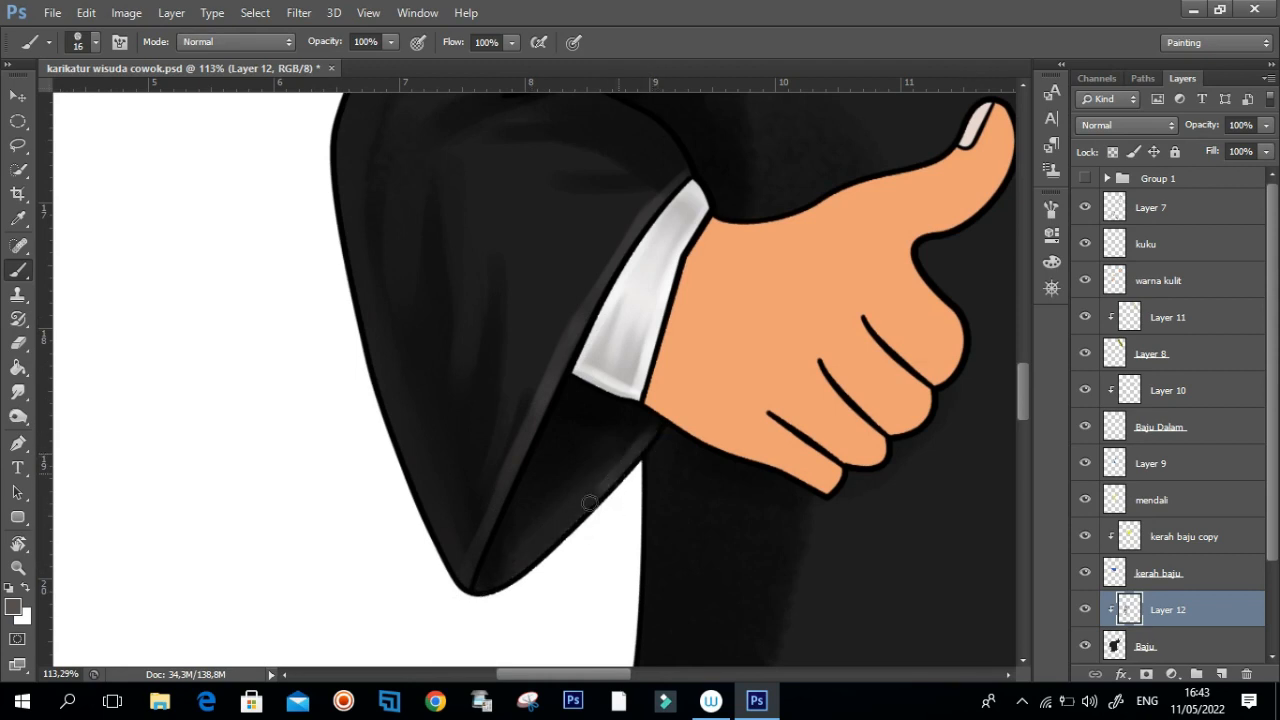
pyautogui.moveTo(605, 427); pyautogui.dragTo(635, 357)
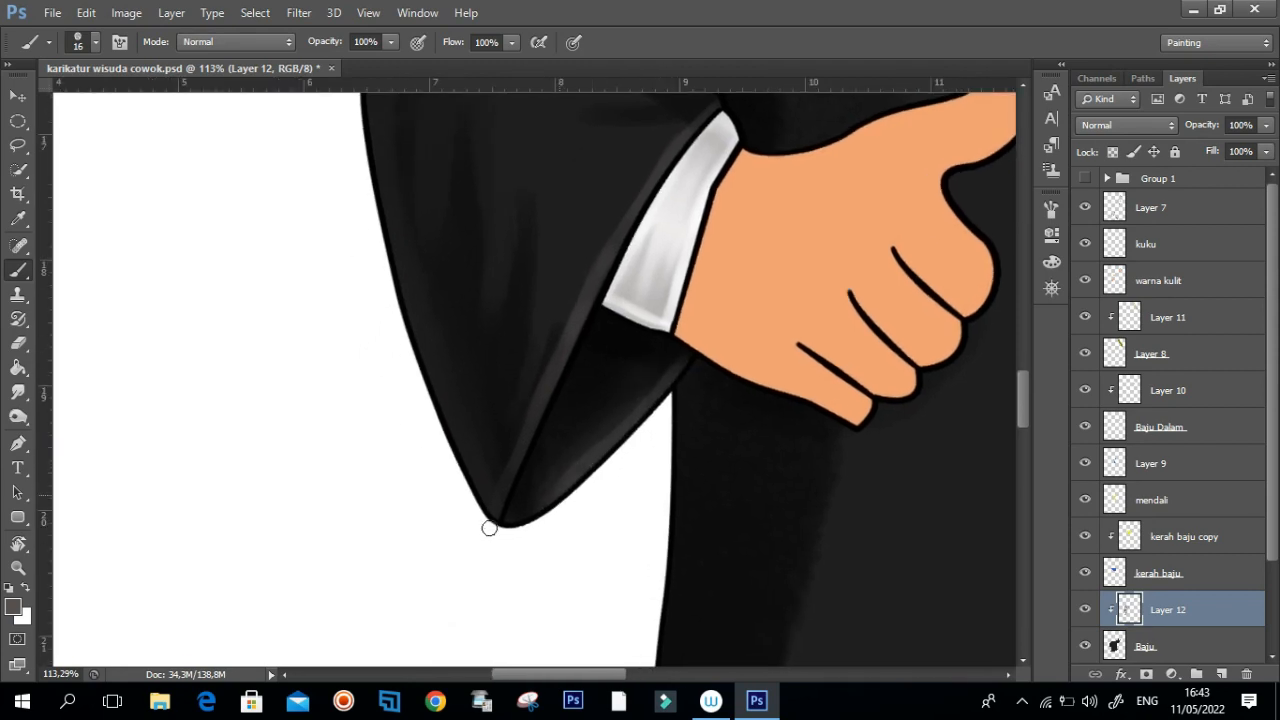
# Step: Paint grey highlights under the elbow crease and along the forearm's upper edge toward the cuff with a 16 px brush
pyautogui.moveTo(549, 248); pyautogui.dragTo(522, 400)
pyautogui.moveTo(556, 281); pyautogui.dragTo(596, 267)
pyautogui.moveTo(543, 234); pyautogui.dragTo(408, 278)
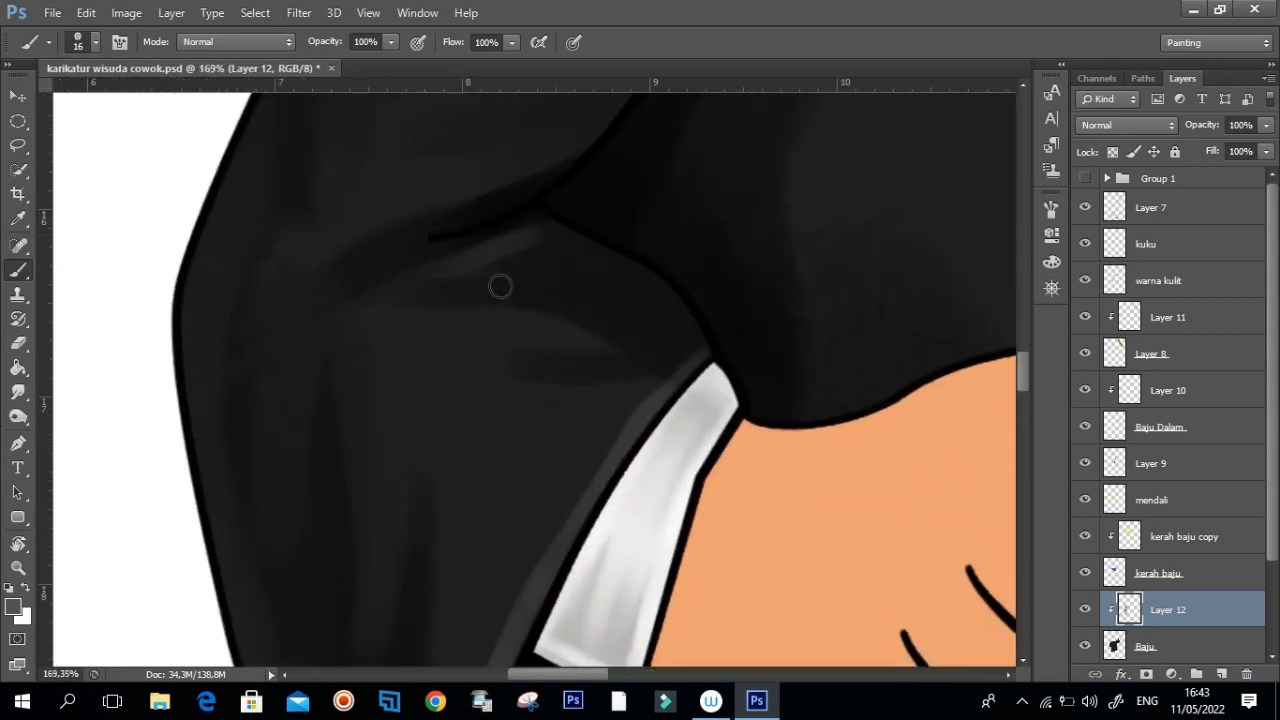
pyautogui.moveTo(537, 329); pyautogui.dragTo(599, 354)
pyautogui.moveTo(550, 231)
pyautogui.mouseDown()
pyautogui.moveTo(733, 323)
pyautogui.moveTo(673, 312)
pyautogui.moveTo(626, 266)
pyautogui.moveTo(737, 364)
pyautogui.mouseUp()
# Step: Add grey rim highlights along the upper sleeve's inner edge below the collar and its outer shoulder edge
pyautogui.scroll(-5, 743, 328)
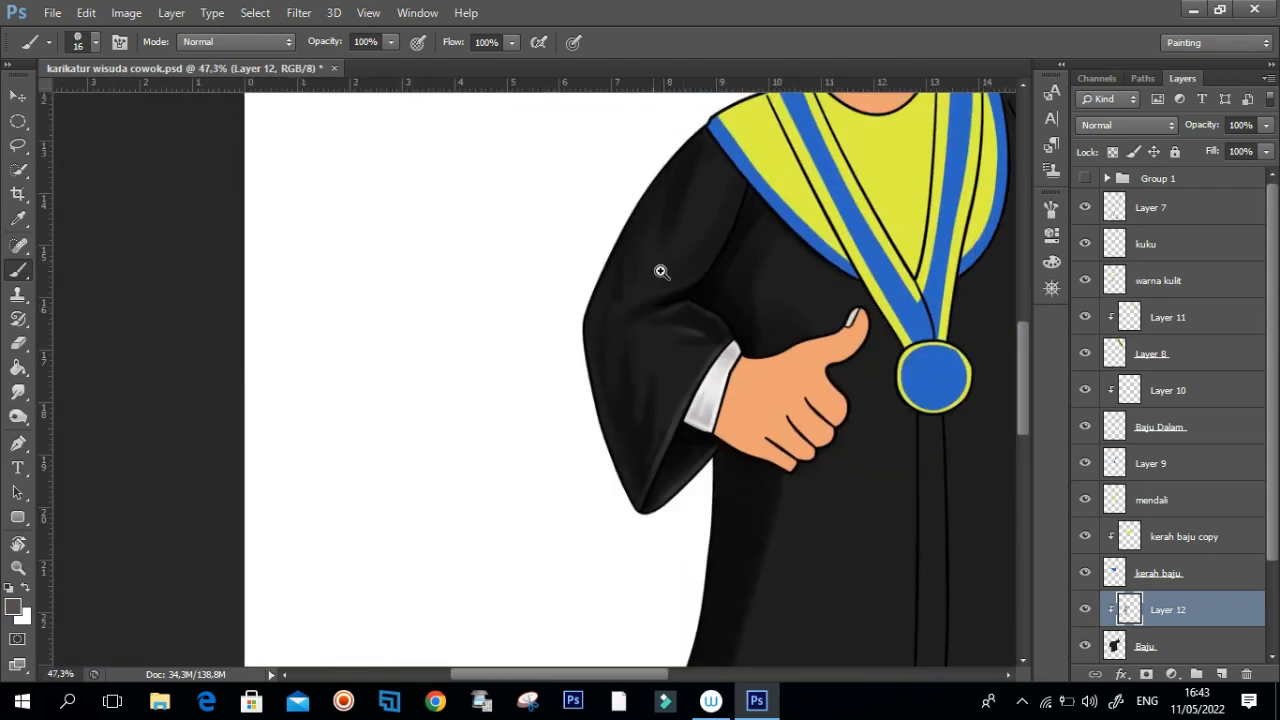
pyautogui.scroll(2, 723, 271)
pyautogui.moveTo(765, 163); pyautogui.dragTo(738, 226)
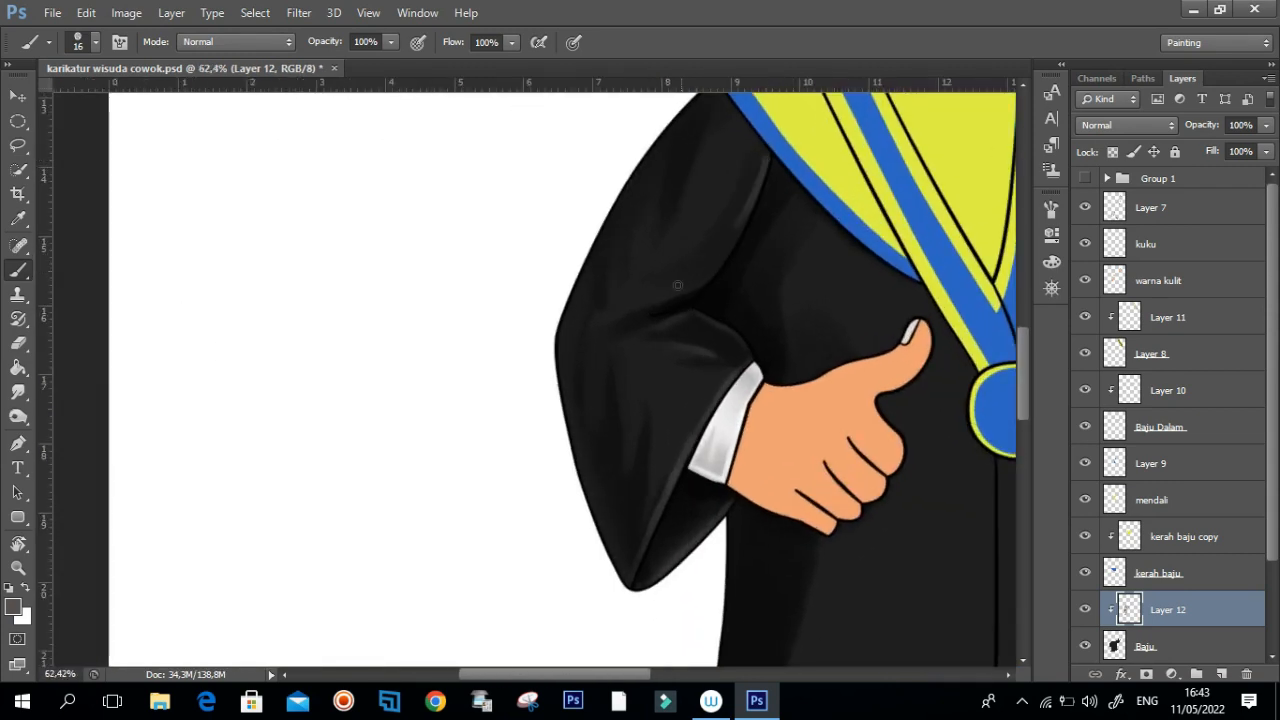
pyautogui.moveTo(652, 153); pyautogui.dragTo(672, 141)
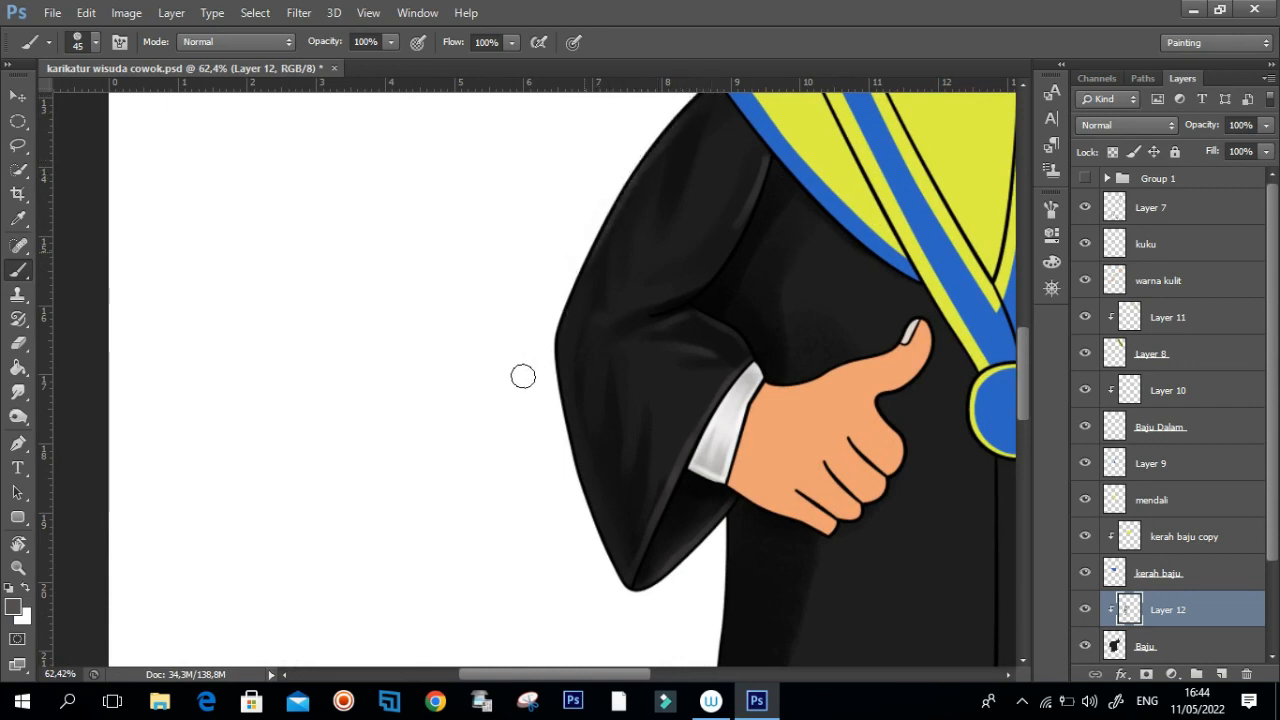
# Step: Paint a grey rim highlight along the sleeve's outer edge from the elbow down to the tip with a 45 px brush
pyautogui.scroll(2, 623, 320)
pyautogui.moveTo(546, 318); pyautogui.dragTo(551, 438)
pyautogui.moveTo(482, 361); pyautogui.dragTo(416, 305)
pyautogui.moveTo(481, 263)
pyautogui.mouseDown()
pyautogui.moveTo(475, 405)
pyautogui.moveTo(492, 457)
pyautogui.mouseUp()
pyautogui.hotkey('ctrl', 'z')
pyautogui.moveTo(475, 303)
pyautogui.mouseDown()
pyautogui.moveTo(494, 527)
pyautogui.moveTo(511, 517)
pyautogui.moveTo(588, 636)
pyautogui.mouseUp()
pyautogui.hotkey('ctrl', 'z')
pyautogui.moveTo(488, 405); pyautogui.dragTo(555, 620)
pyautogui.moveTo(516, 500); pyautogui.dragTo(580, 655)
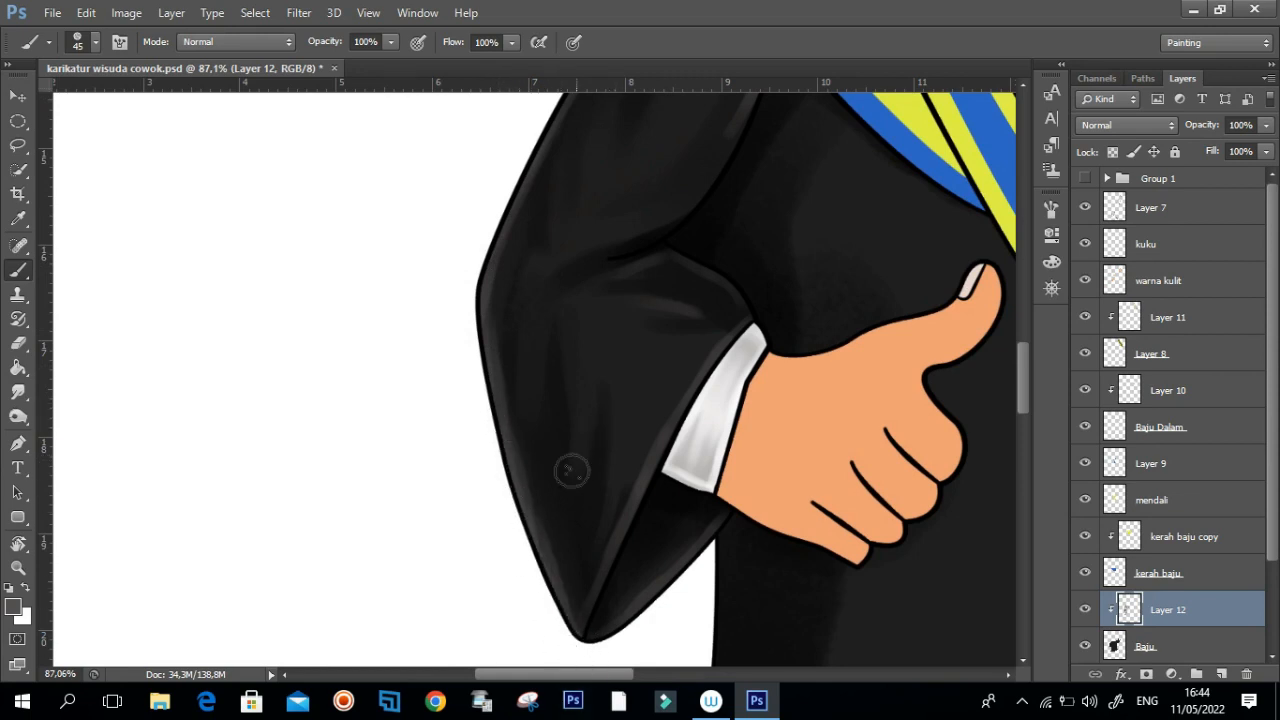
# Step: Paint a soft grey highlight in the middle of the forearm sleeve below the elbow crease with a 70 px brush
pyautogui.moveTo(571, 493); pyautogui.dragTo(548, 406)
pyautogui.hotkey('ctrl', 'r')
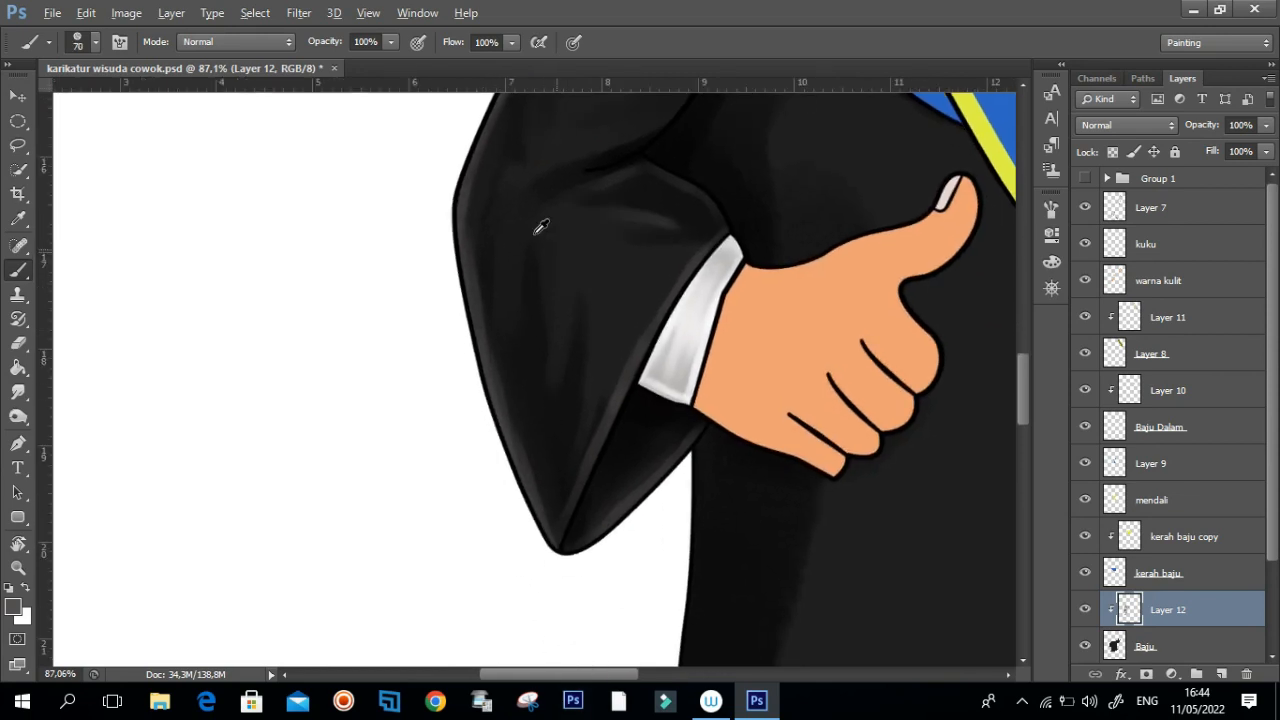
pyautogui.moveTo(527, 216); pyautogui.dragTo(515, 300)
pyautogui.hotkey('ctrl', 'z')
pyautogui.moveTo(555, 217); pyautogui.dragTo(568, 255)
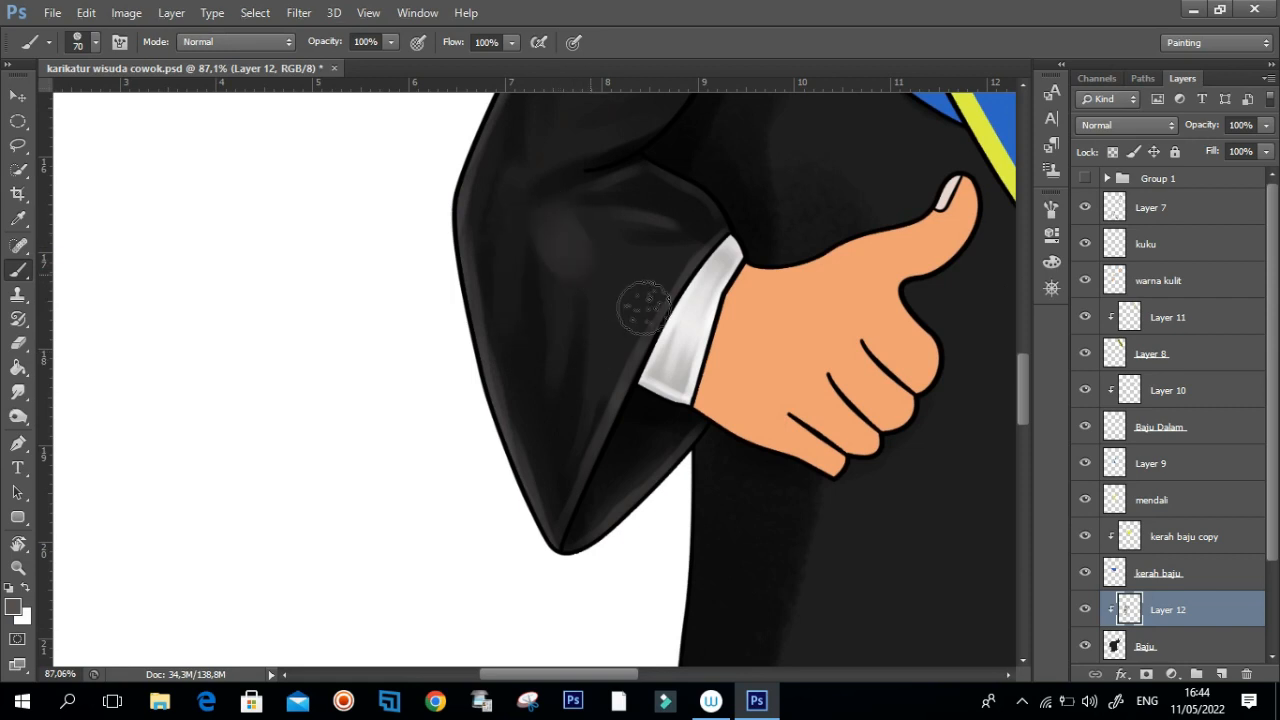
pyautogui.moveTo(628, 303); pyautogui.dragTo(622, 358)
pyautogui.moveTo(547, 296)
pyautogui.mouseDown()
pyautogui.moveTo(641, 353)
pyautogui.moveTo(674, 330)
pyautogui.moveTo(634, 334)
pyautogui.moveTo(509, 257)
pyautogui.moveTo(610, 328)
pyautogui.moveTo(650, 324)
pyautogui.moveTo(531, 287)
pyautogui.moveTo(609, 357)
pyautogui.mouseUp()
pyautogui.hotkey('ctrl', 'z')
# Step: Broaden the forearm highlight with a 102 px brush and blend it with a 197 px Smudge tool at 37% strength
pyautogui.keyDown('alt'); pyautogui.rightClick(622, 327); pyautogui.keyUp('alt')
pyautogui.hotkey('ctrl', 'z')
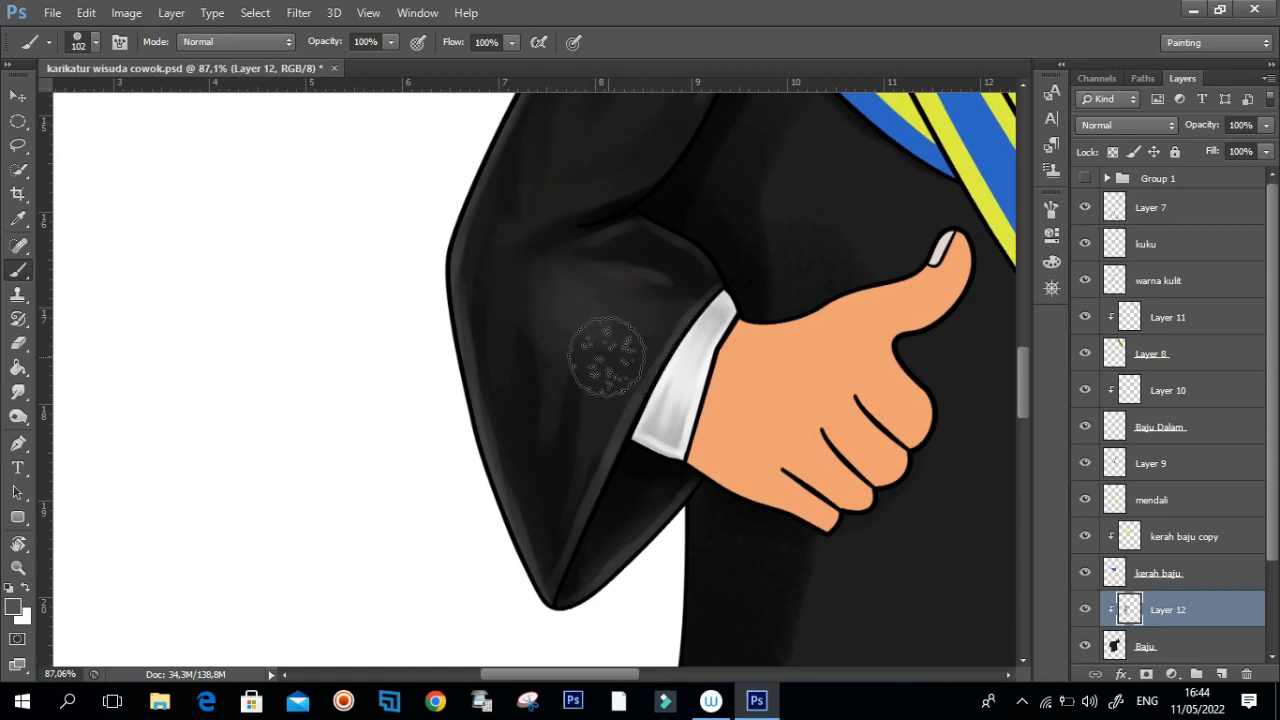
pyautogui.keyDown('alt'); pyautogui.rightClick(574, 326); pyautogui.keyUp('alt')
pyautogui.moveTo(568, 290)
pyautogui.mouseDown()
pyautogui.moveTo(569, 376)
pyautogui.moveTo(597, 368)
pyautogui.moveTo(575, 413)
pyautogui.moveTo(567, 329)
pyautogui.moveTo(585, 309)
pyautogui.moveTo(563, 280)
pyautogui.mouseUp()
pyautogui.press('r')
pyautogui.moveTo(573, 216); pyautogui.dragTo(542, 367)
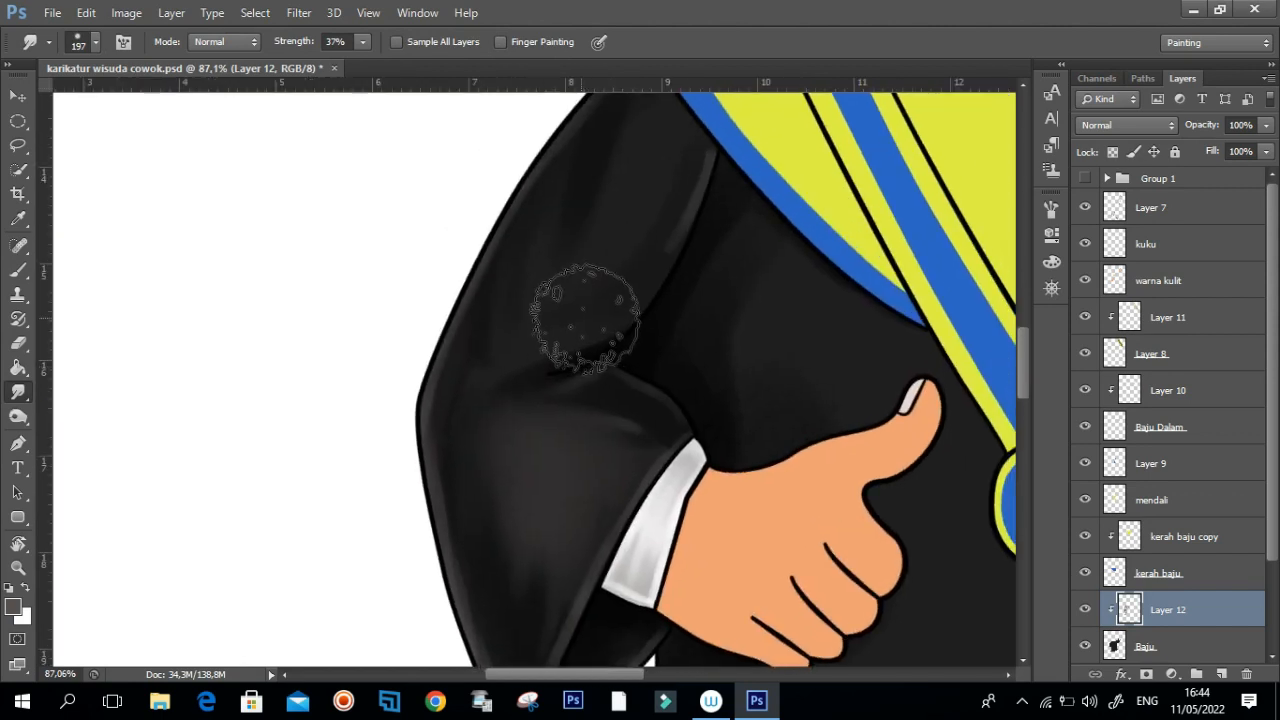
# Step: Paint a soft grey highlight down the middle of the upper sleeve with an 82 px brush
pyautogui.press('b')
pyautogui.moveTo(636, 142); pyautogui.dragTo(538, 300)
pyautogui.moveTo(617, 143); pyautogui.dragTo(513, 349)
pyautogui.moveTo(572, 298); pyautogui.dragTo(590, 215)
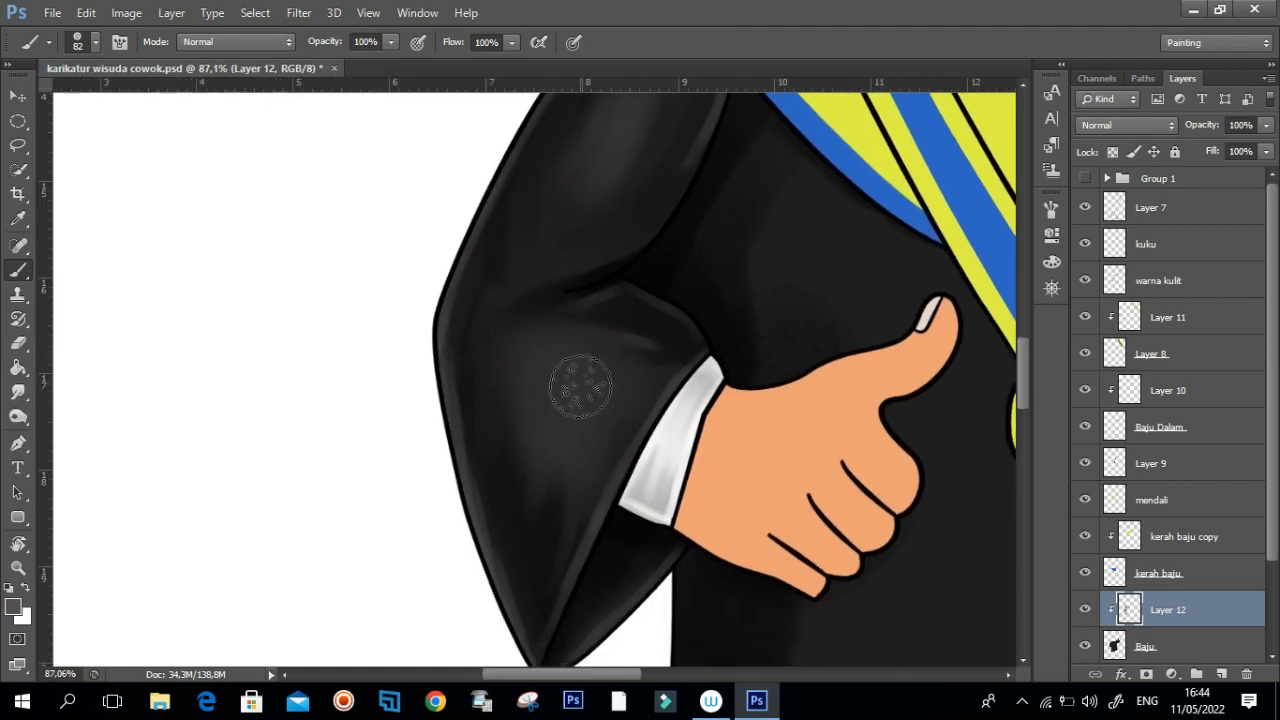
# Step: Add dark folds to the lower forearm sleeve with a sampled tone and a 19 px brush, and smudge the sleeve shading at 197 px
pyautogui.moveTo(535, 437)
pyautogui.mouseDown()
pyautogui.moveTo(540, 393)
pyautogui.moveTo(557, 434)
pyautogui.moveTo(539, 430)
pyautogui.mouseUp()
pyautogui.keyDown('alt'); pyautogui.click(549, 480); pyautogui.keyUp('alt')
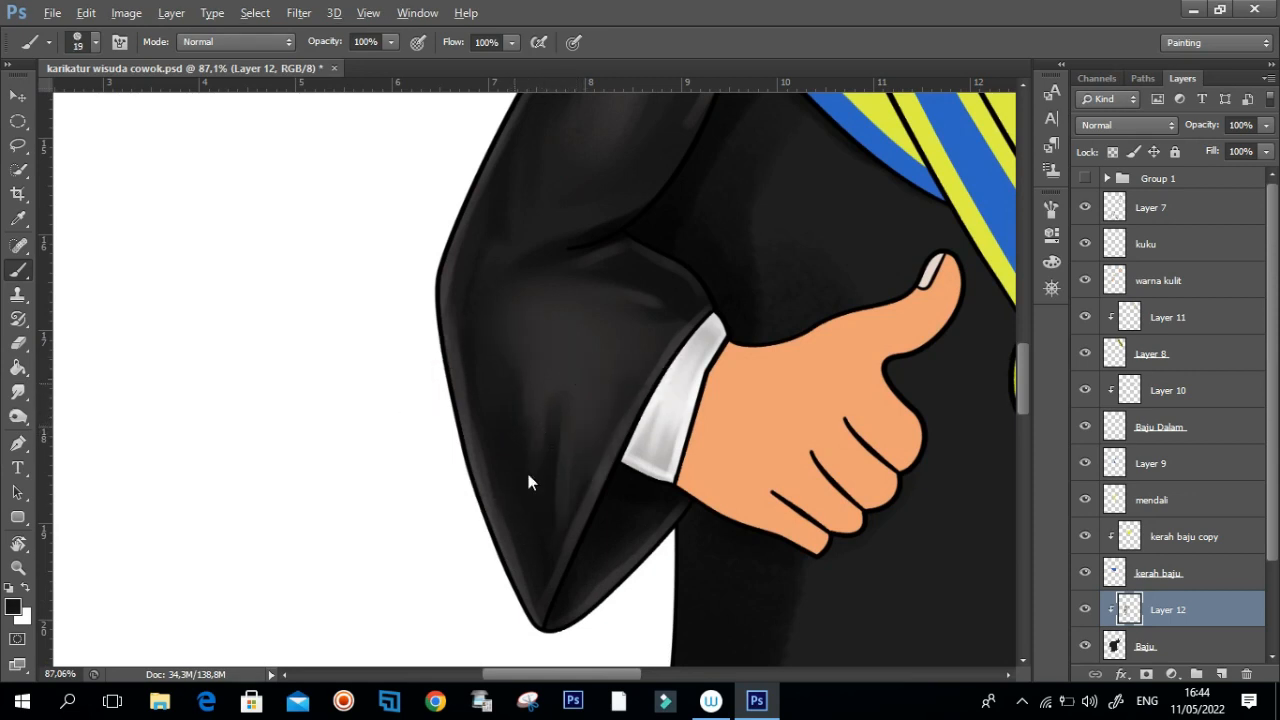
pyautogui.press('r')
pyautogui.moveTo(548, 378)
pyautogui.mouseDown()
pyautogui.moveTo(617, 326)
pyautogui.moveTo(590, 316)
pyautogui.mouseUp()
pyautogui.moveTo(615, 257); pyautogui.dragTo(596, 369)
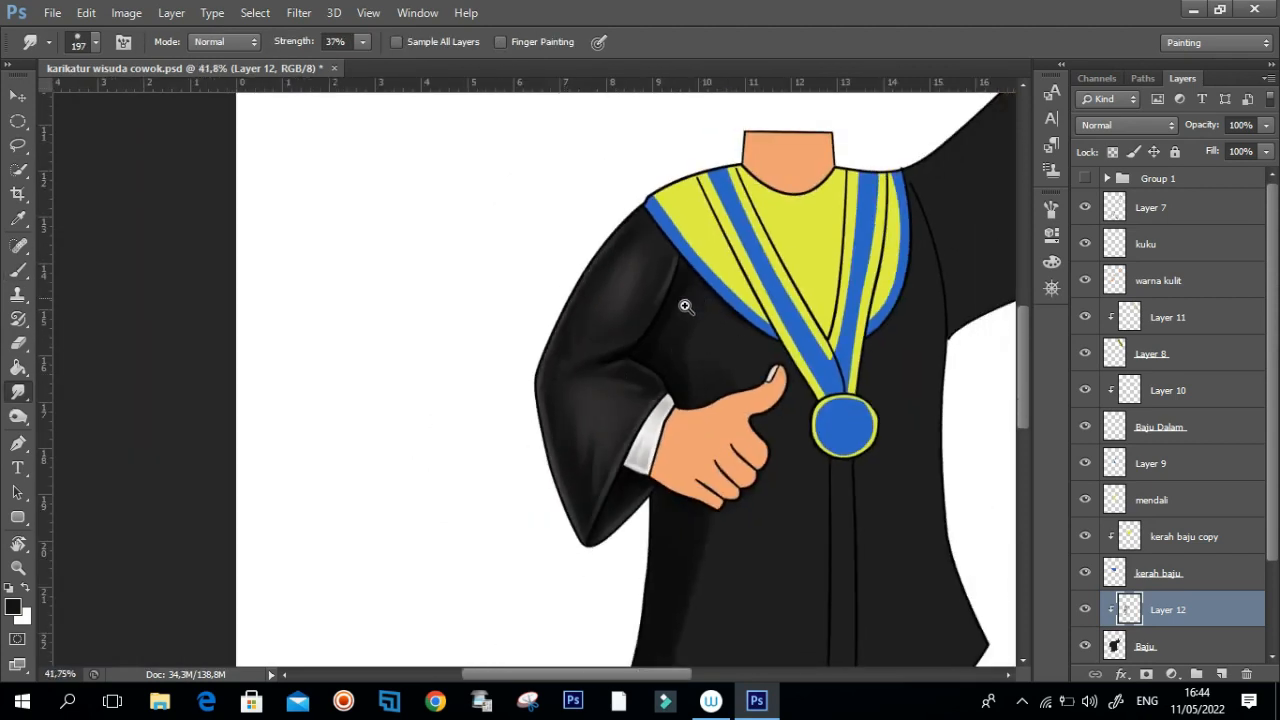
pyautogui.moveTo(660, 344); pyautogui.dragTo(654, 347)
pyautogui.moveTo(652, 275)
pyautogui.mouseDown()
pyautogui.moveTo(662, 271)
pyautogui.moveTo(631, 319)
pyautogui.mouseUp()
# Step: Rework the upper sleeve's highlight below the collar with sampled gown tones, using 57 and 82 px brushes
pyautogui.press('b')
pyautogui.keyDown('alt'); pyautogui.click(640, 265); pyautogui.keyUp('alt')
pyautogui.keyDown('alt'); pyautogui.rightClick(694, 236); pyautogui.keyUp('alt')
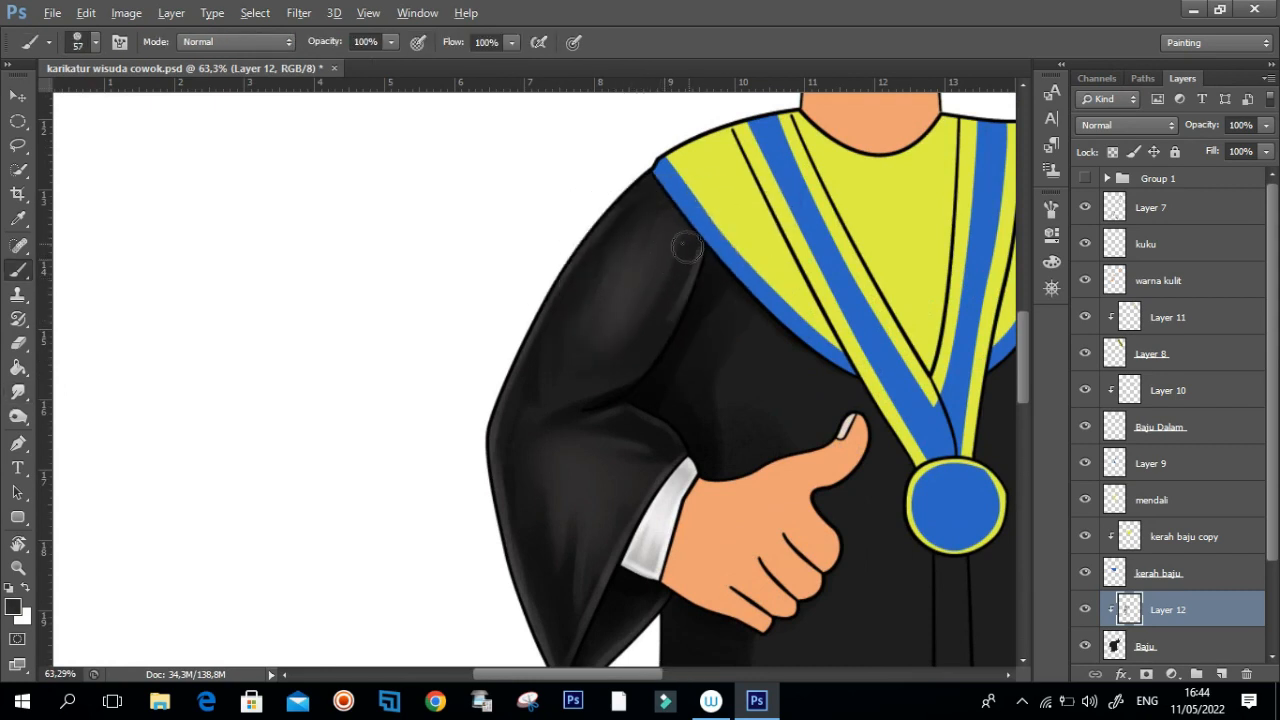
pyautogui.press('r')
pyautogui.press('b')
pyautogui.keyDown('alt'); pyautogui.rightClick(673, 316); pyautogui.keyUp('alt')
pyautogui.moveTo(613, 329); pyautogui.dragTo(630, 347)
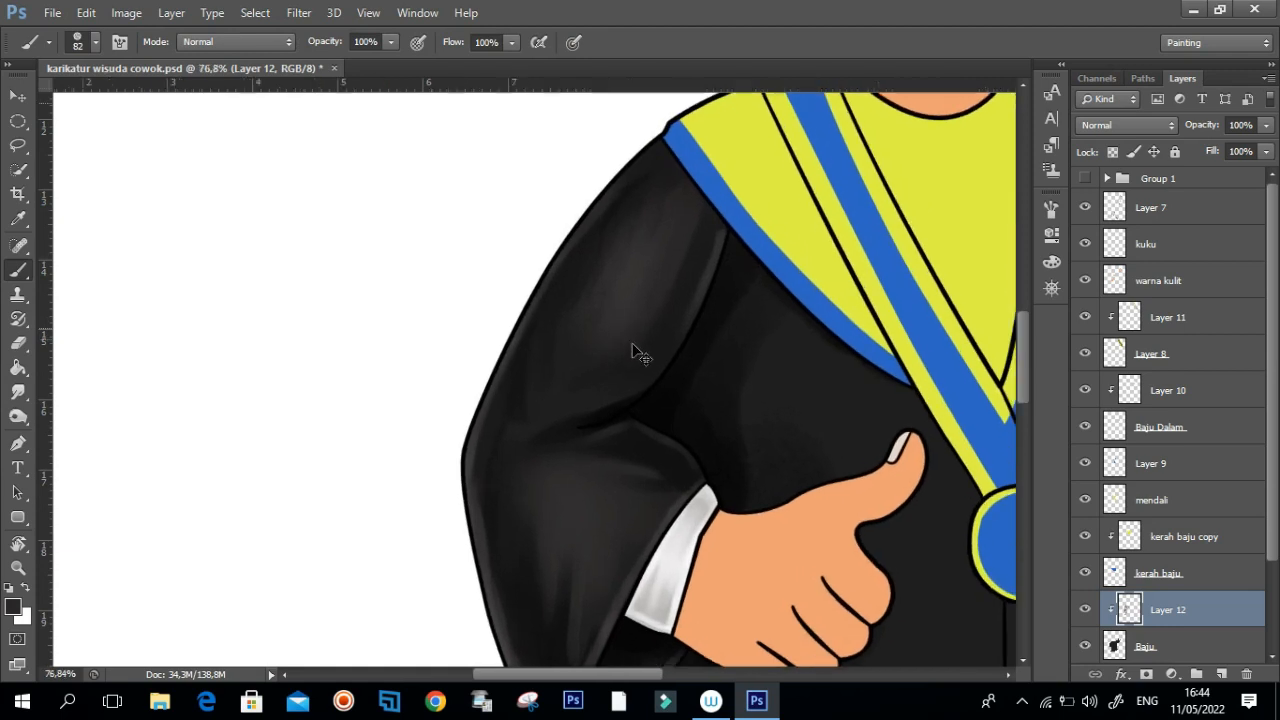
# Step: Refine the upper sleeve's folds with a 40 px brush in sampled tones and blend them with a 197 px Smudge tool at 37% strength
pyautogui.keyDown('alt'); pyautogui.rightClick(647, 352); pyautogui.keyUp('alt')
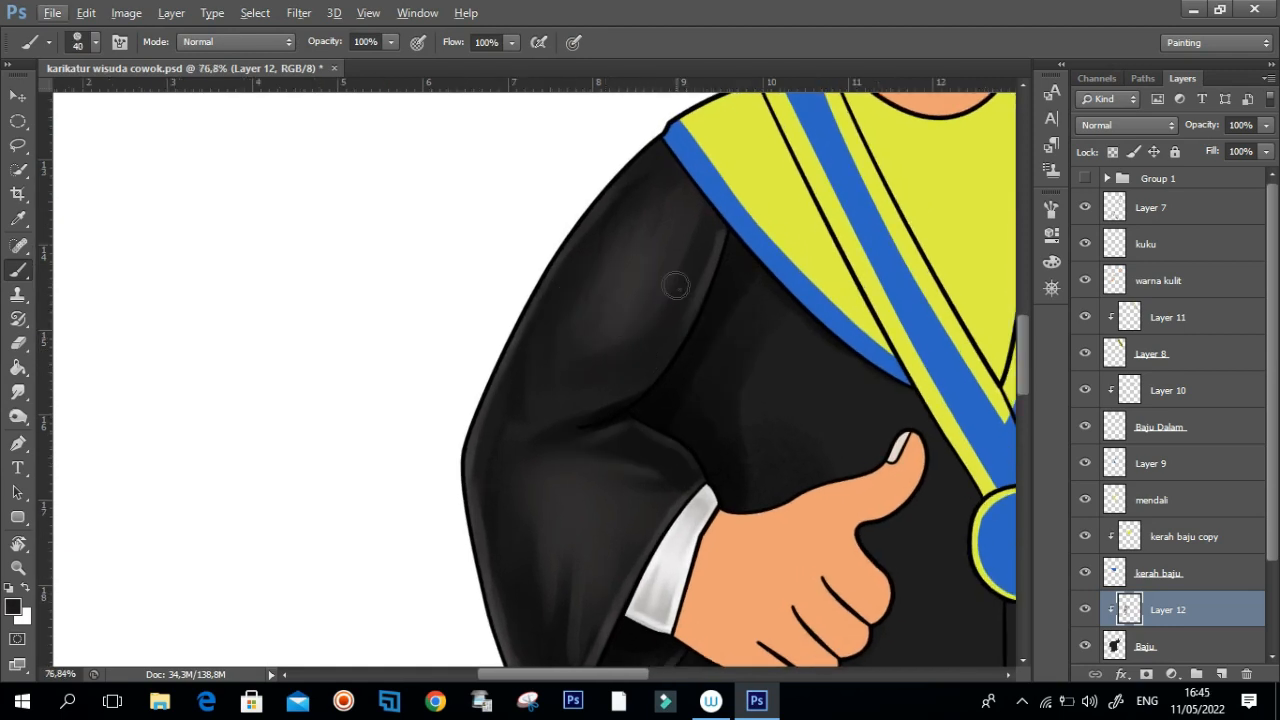
pyautogui.press('r')
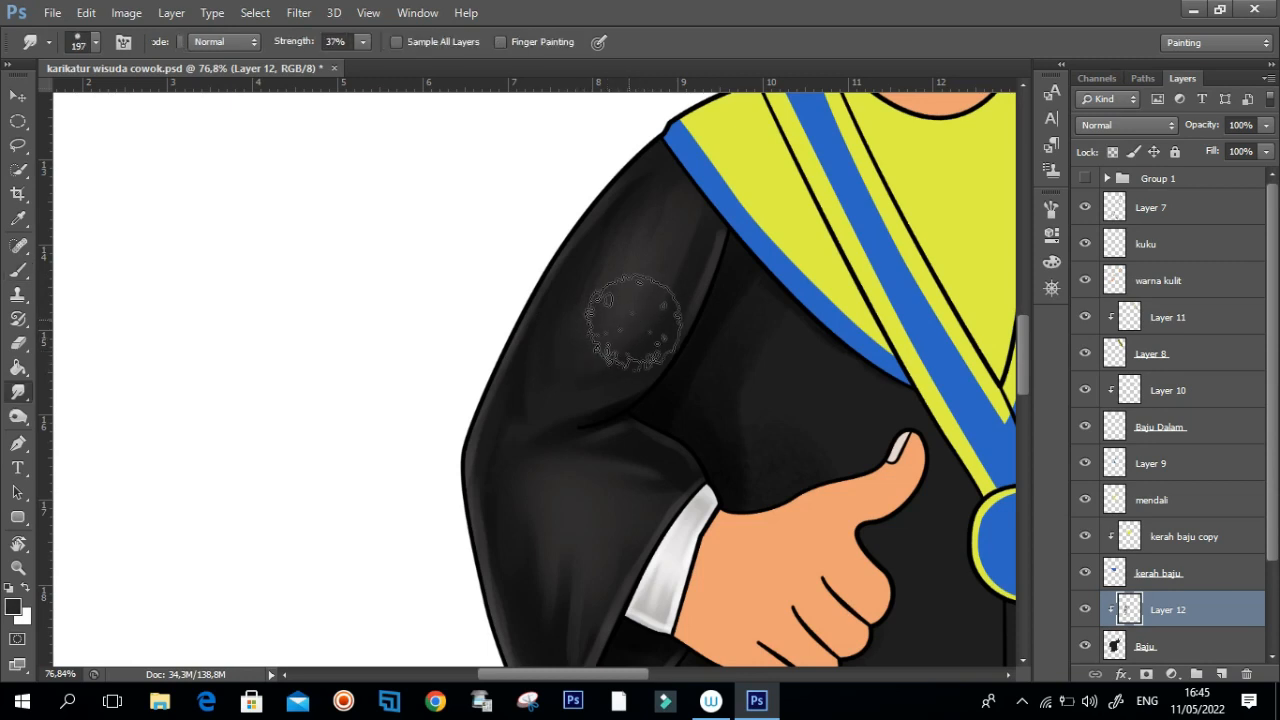
pyautogui.press('b')
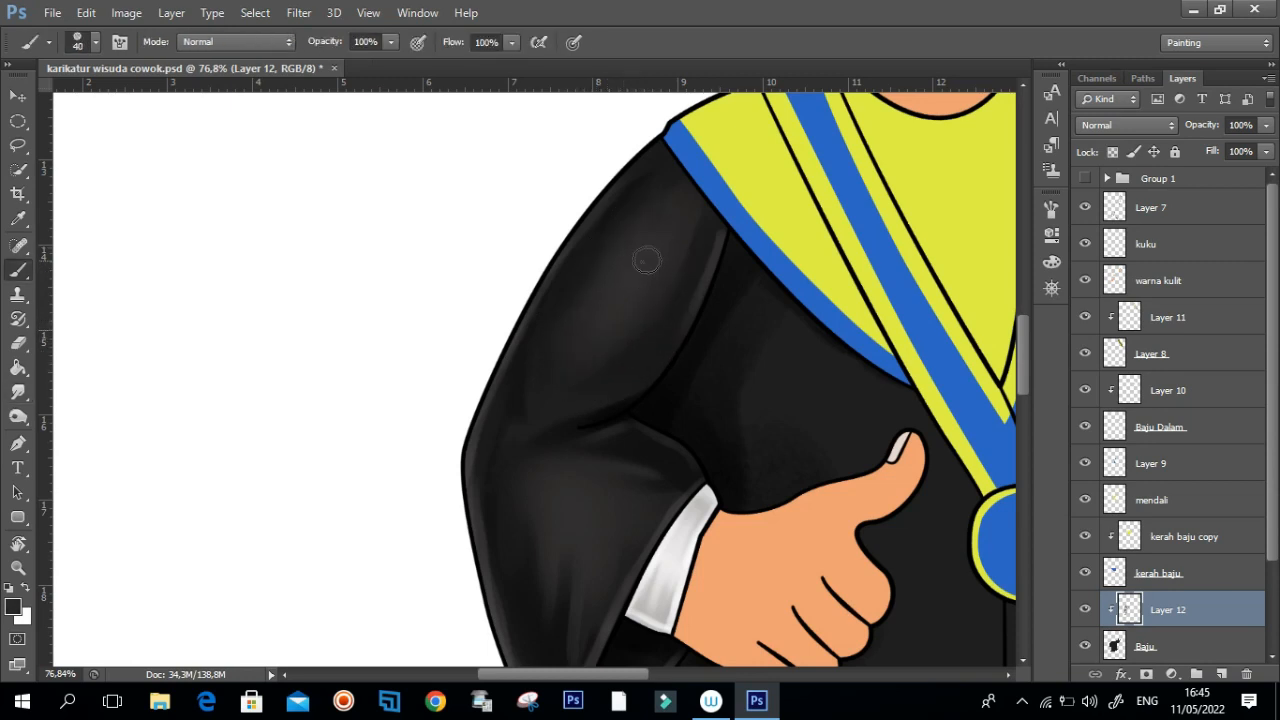
pyautogui.keyDown('alt'); pyautogui.rightClick(645, 178); pyautogui.keyUp('alt')
pyautogui.hotkey('ctrl', 'z')
pyautogui.keyDown('alt'); pyautogui.click(607, 301); pyautogui.keyUp('alt')
pyautogui.press('r')
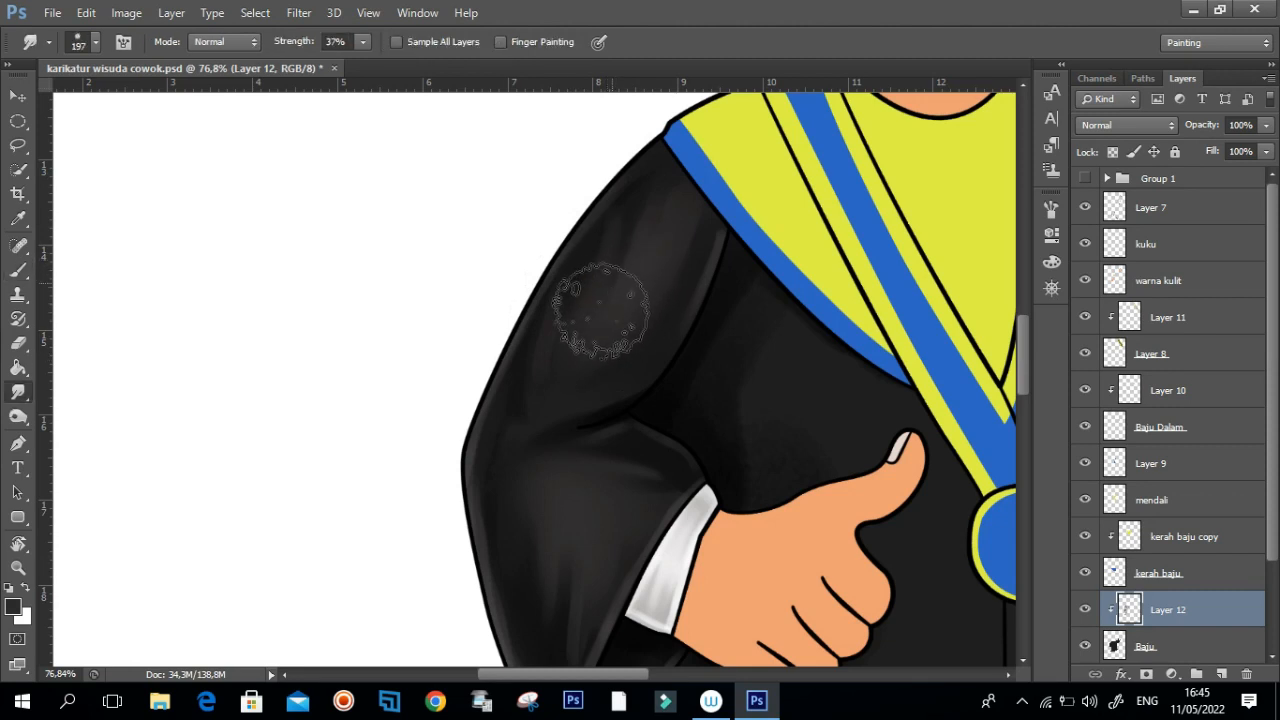
pyautogui.moveTo(565, 318); pyautogui.dragTo(551, 369)
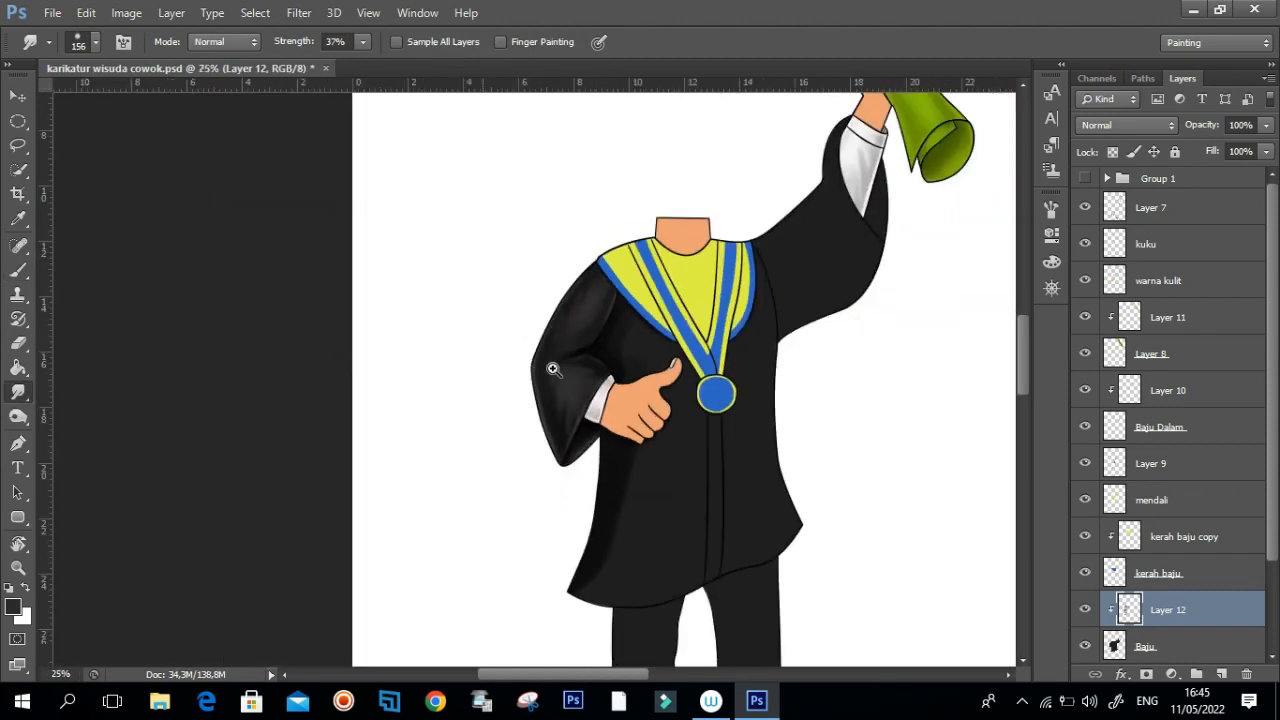
# Step: Extend the dark shadow on the gown's body from below the thumbs-up hand to the hem with a sampled tone and a 232 px brush
pyautogui.moveTo(661, 346); pyautogui.dragTo(597, 337)
pyautogui.moveTo(606, 471); pyautogui.dragTo(740, 471)
pyautogui.moveTo(585, 465); pyautogui.dragTo(561, 387)
pyautogui.press('b')
pyautogui.moveTo(515, 465); pyautogui.dragTo(562, 465)
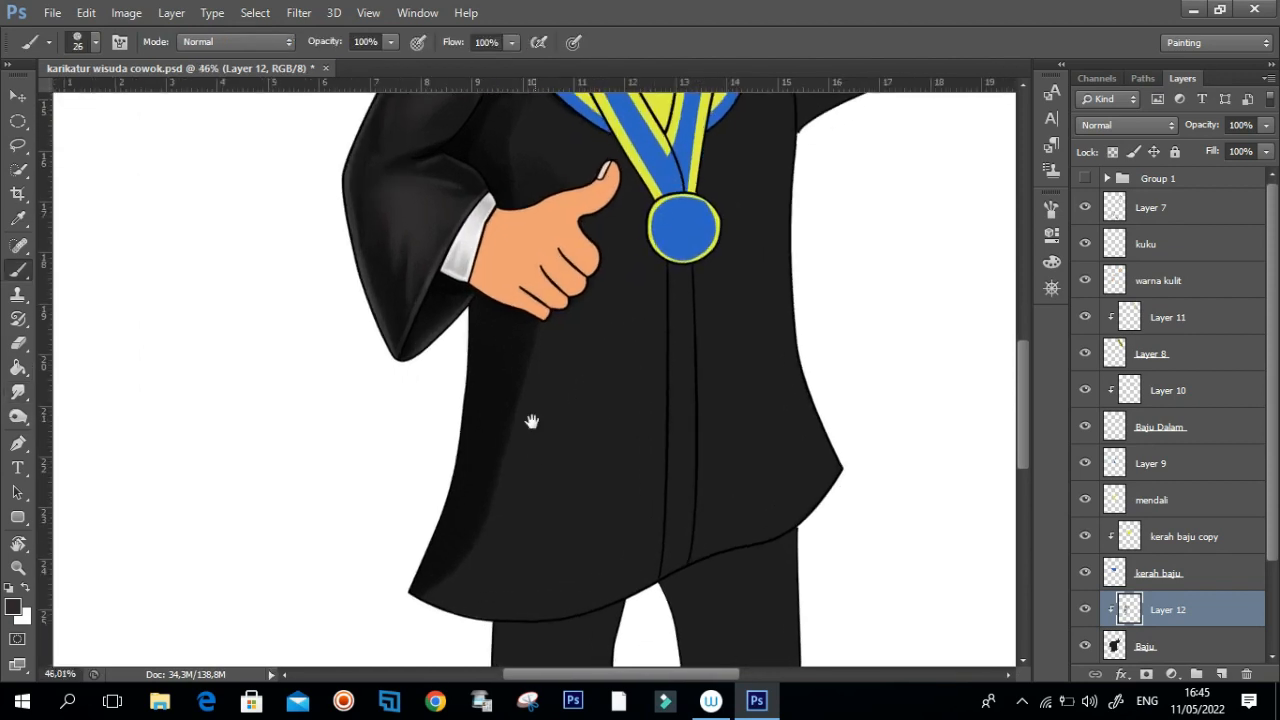
pyautogui.moveTo(559, 362); pyautogui.dragTo(569, 314)
pyautogui.moveTo(521, 409)
pyautogui.mouseDown()
pyautogui.moveTo(537, 417)
pyautogui.moveTo(506, 378)
pyautogui.mouseUp()
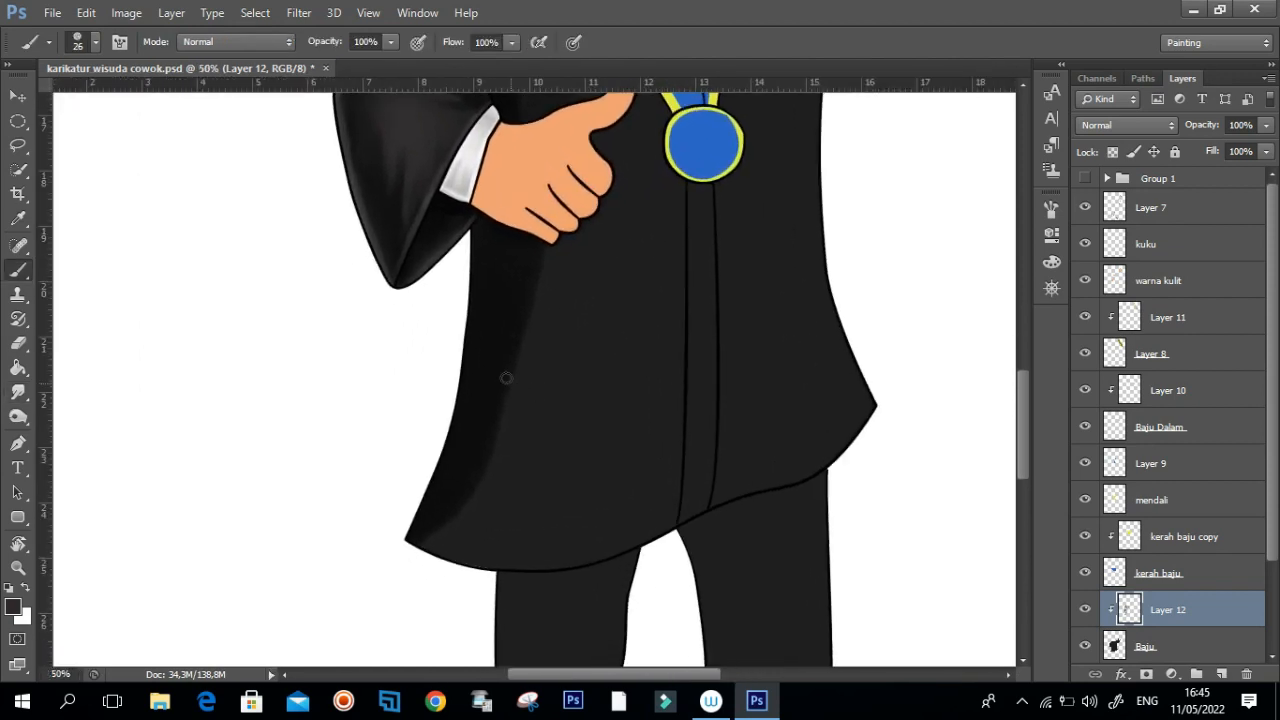
pyautogui.keyDown('alt'); pyautogui.click(502, 318); pyautogui.keyUp('alt')
pyautogui.moveTo(564, 240)
pyautogui.mouseDown()
pyautogui.moveTo(608, 233)
pyautogui.moveTo(574, 210)
pyautogui.moveTo(515, 440)
pyautogui.moveTo(450, 523)
pyautogui.mouseUp()
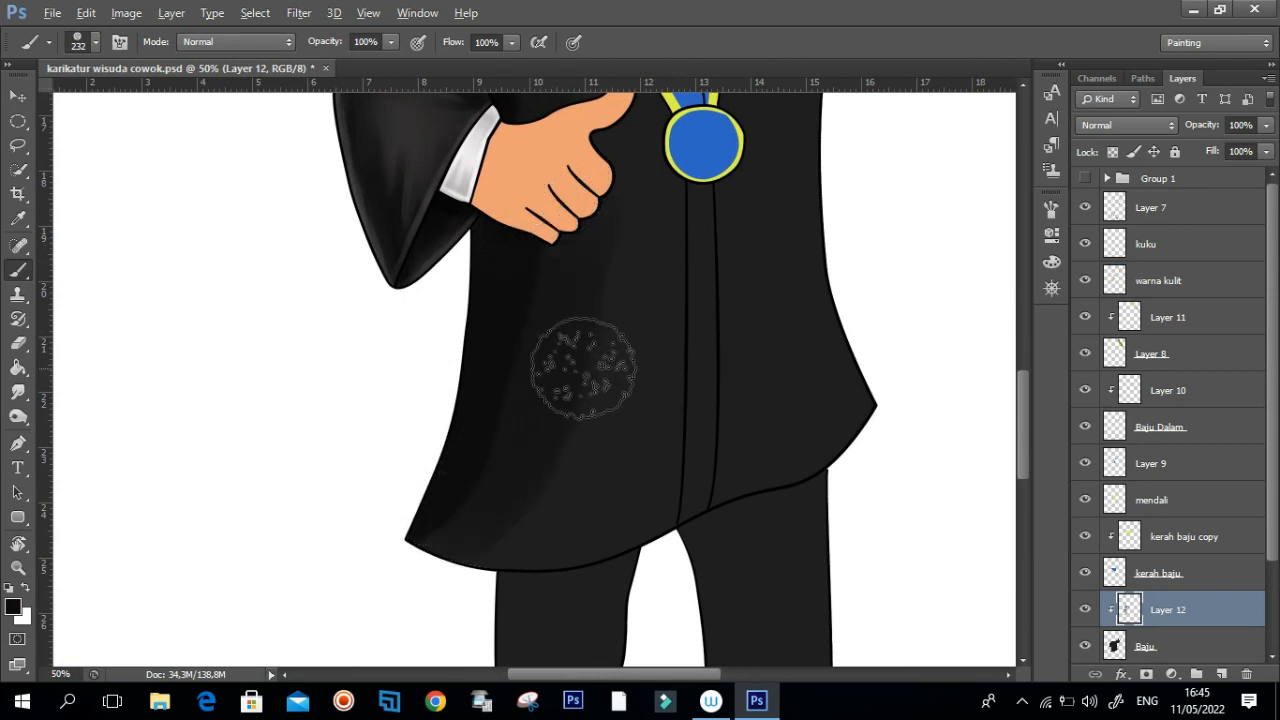
# Step: Widen the body shadow toward the gown's center placket with sampled dark tones, using 232 and 194 px brushes
pyautogui.moveTo(570, 376); pyautogui.dragTo(290, 376)
pyautogui.moveTo(630, 322); pyautogui.dragTo(760, 322)
pyautogui.moveTo(605, 364); pyautogui.dragTo(643, 364)
pyautogui.keyDown('alt'); pyautogui.click(509, 371); pyautogui.keyUp('alt')
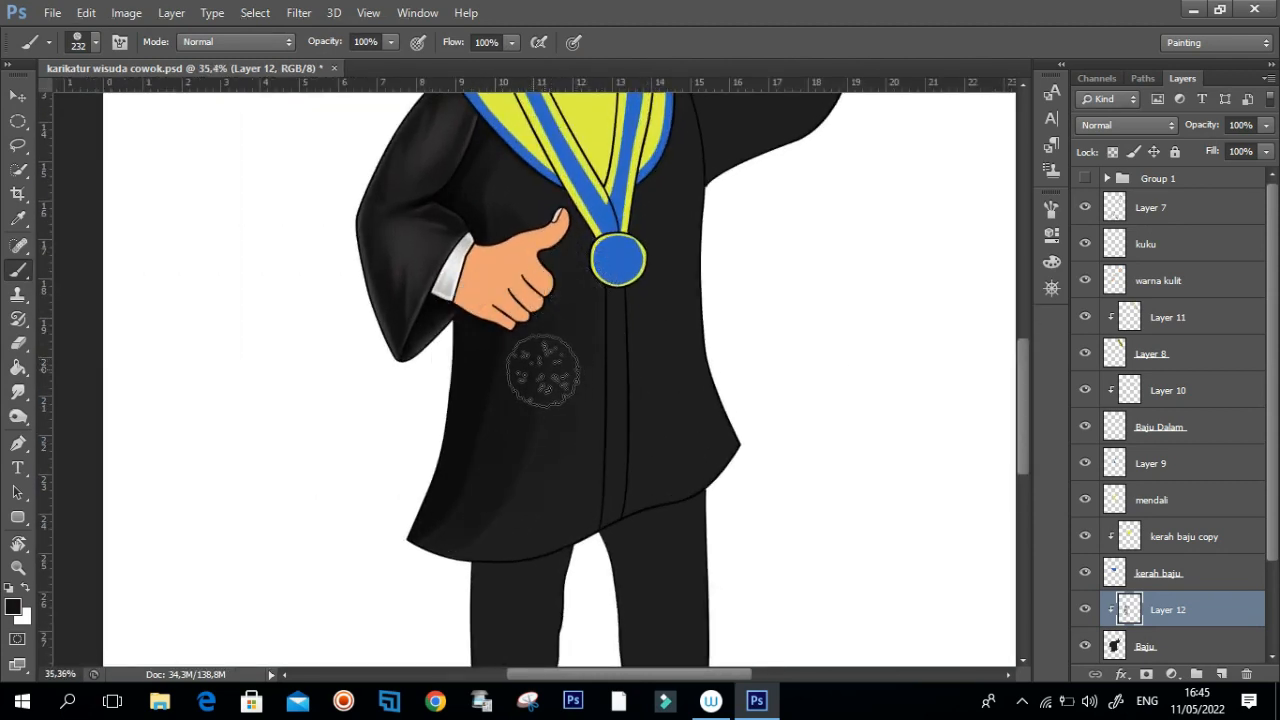
pyautogui.moveTo(466, 364); pyautogui.dragTo(523, 373)
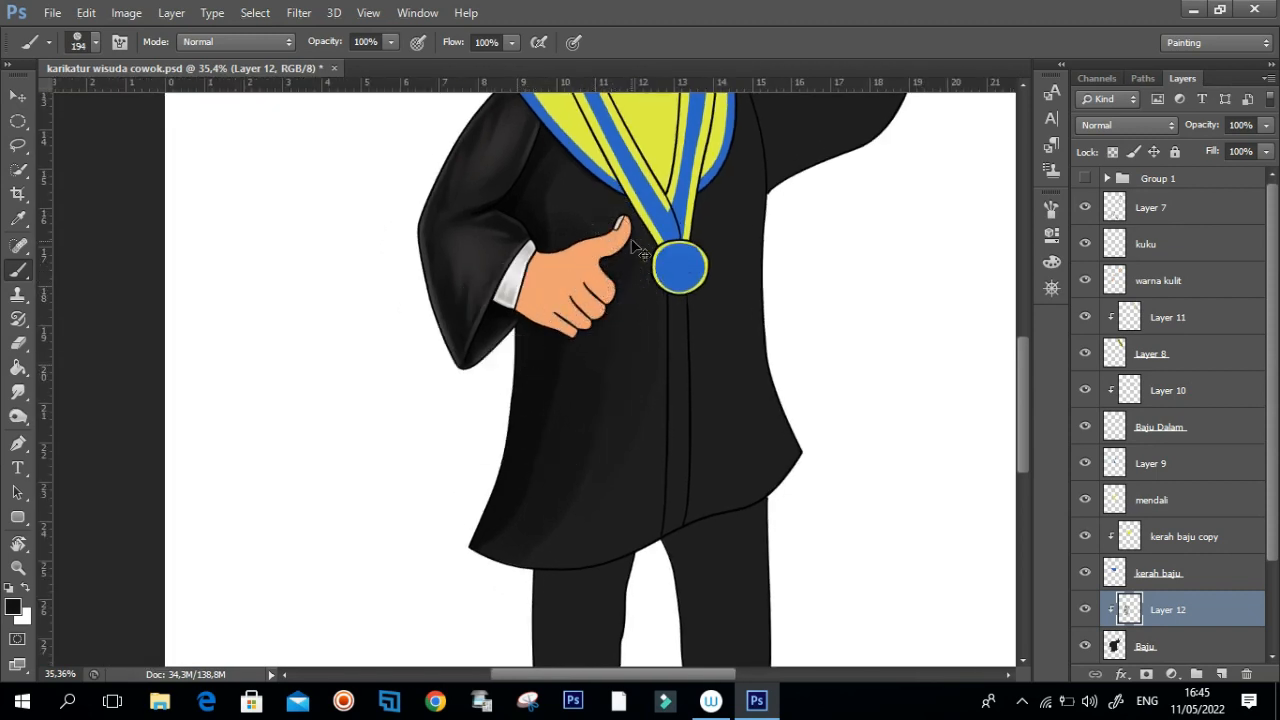
# Step: Shade the gown's chest between the bent sleeve and the collar with sampled dark tones, using 194 and 128 px brushes
pyautogui.moveTo(631, 167); pyautogui.dragTo(617, 275)
pyautogui.scroll(1, 617, 275)
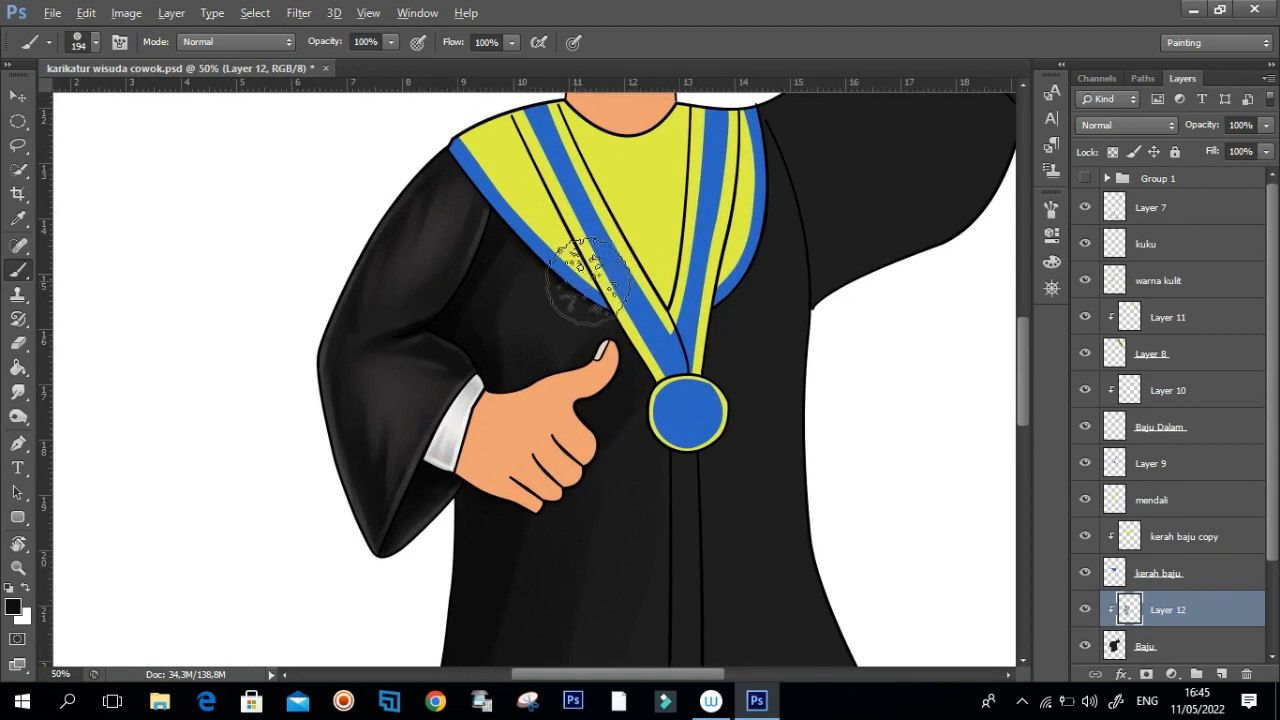
pyautogui.keyDown('alt'); pyautogui.click(591, 345); pyautogui.keyUp('alt')
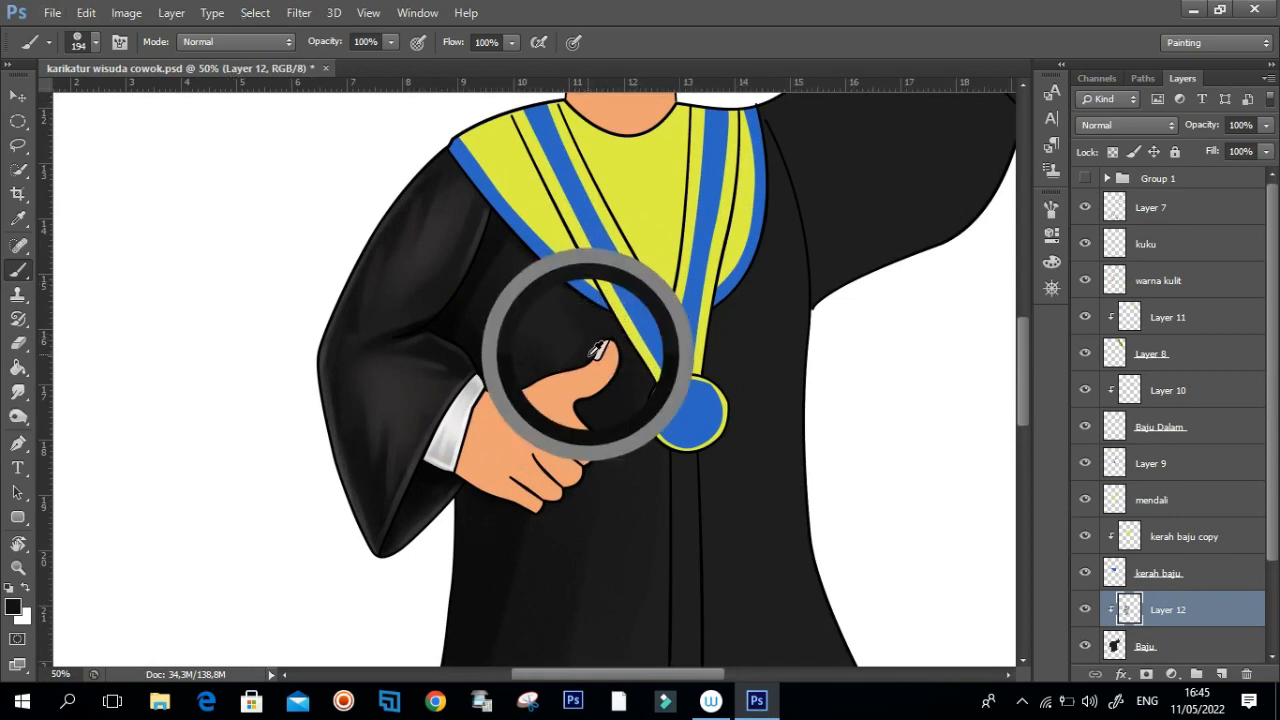
pyautogui.moveTo(516, 358); pyautogui.dragTo(535, 328)
pyautogui.keyDown('alt'); pyautogui.rightClick(523, 287); pyautogui.keyUp('alt')
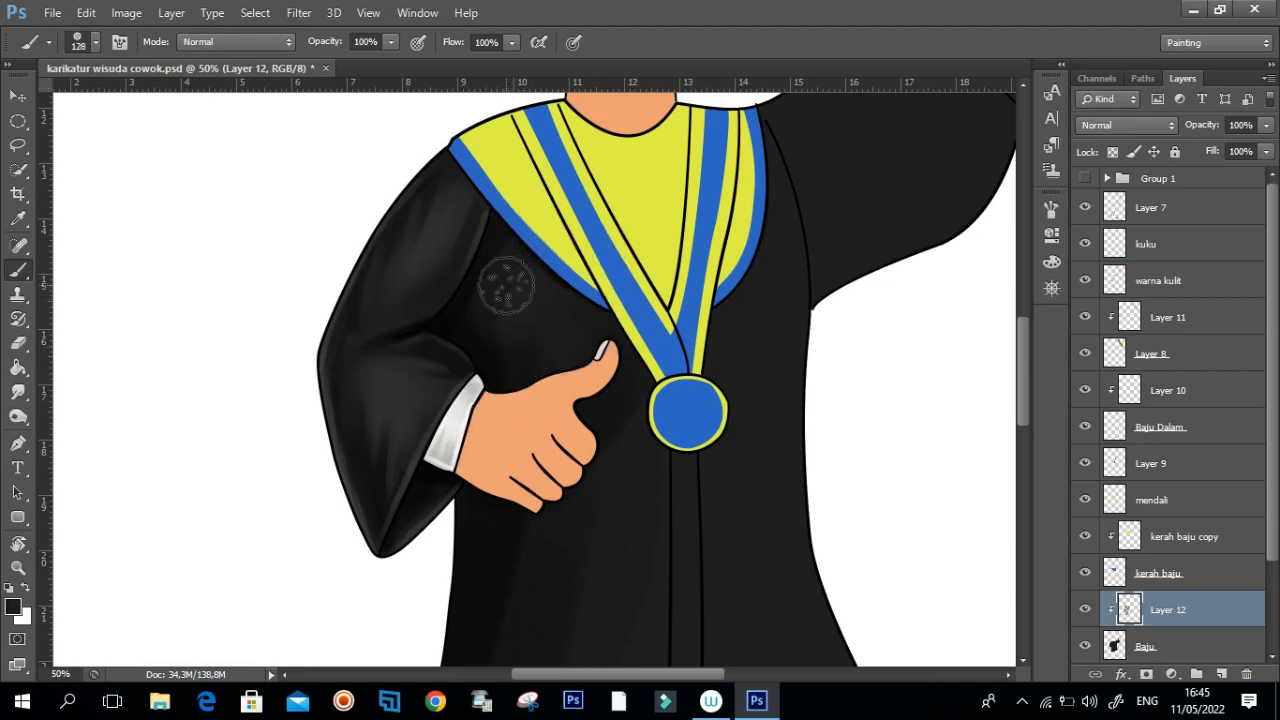
pyautogui.keyDown('alt'); pyautogui.rightClick(505, 327); pyautogui.keyUp('alt')
pyautogui.moveTo(478, 302); pyautogui.dragTo(514, 301)
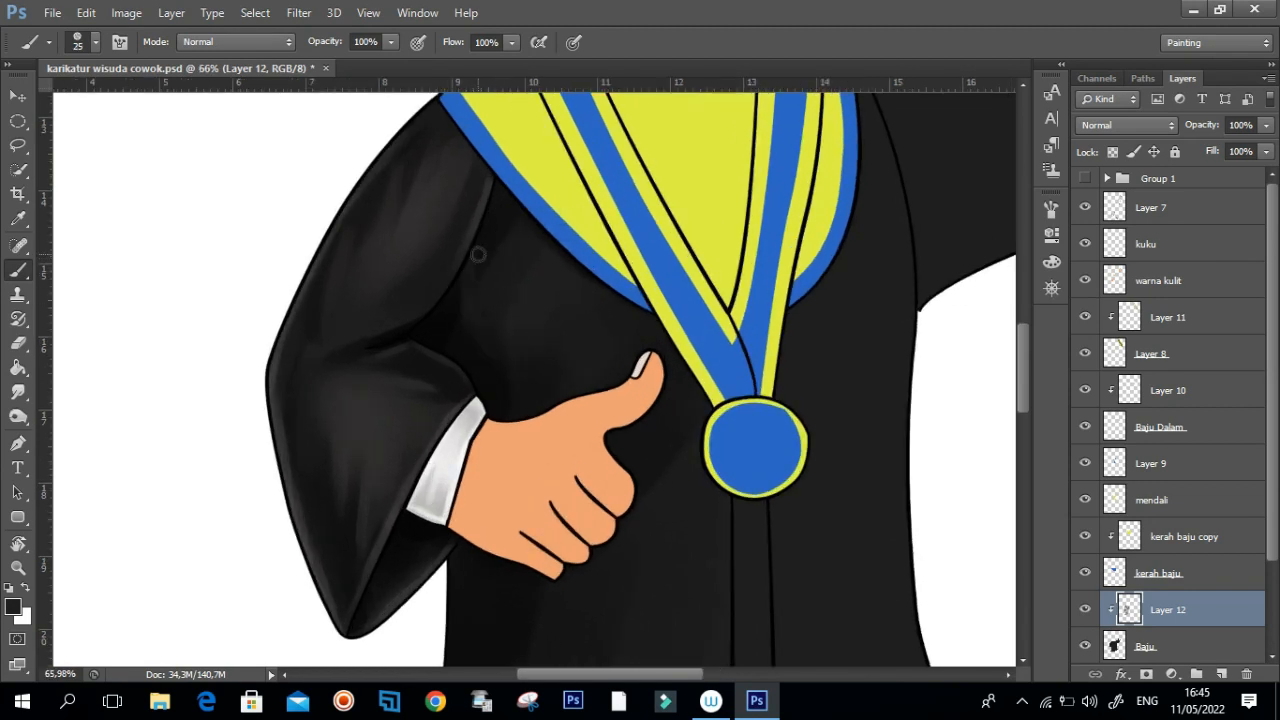
# Step: Refine the chest folds beside the bent sleeve with sampled tones and a 25 px brush, and blend them with a 156 px Smudge tool at 37% strength
pyautogui.keyDown('alt'); pyautogui.click(490, 234); pyautogui.keyUp('alt')
pyautogui.keyDown('alt'); pyautogui.click(513, 337); pyautogui.keyUp('alt')
pyautogui.keyDown('alt'); pyautogui.click(505, 247); pyautogui.keyUp('alt')
pyautogui.keyDown('alt'); pyautogui.rightClick(508, 224); pyautogui.keyUp('alt')
pyautogui.press('r')
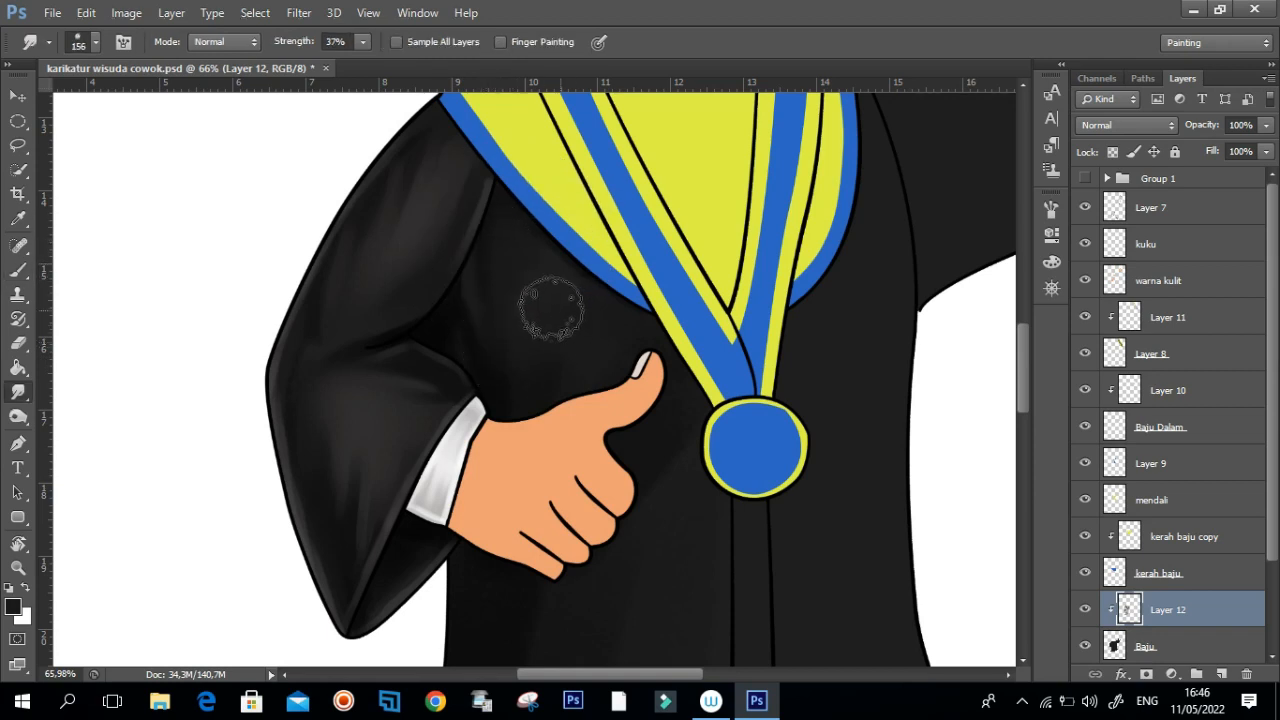
pyautogui.moveTo(526, 323); pyautogui.dragTo(503, 294)
# Step: Touch up the chest shading above the thumbs-up hand with a 48 px brush and a 156 px Smudge tool at 37% strength
pyautogui.press('b')
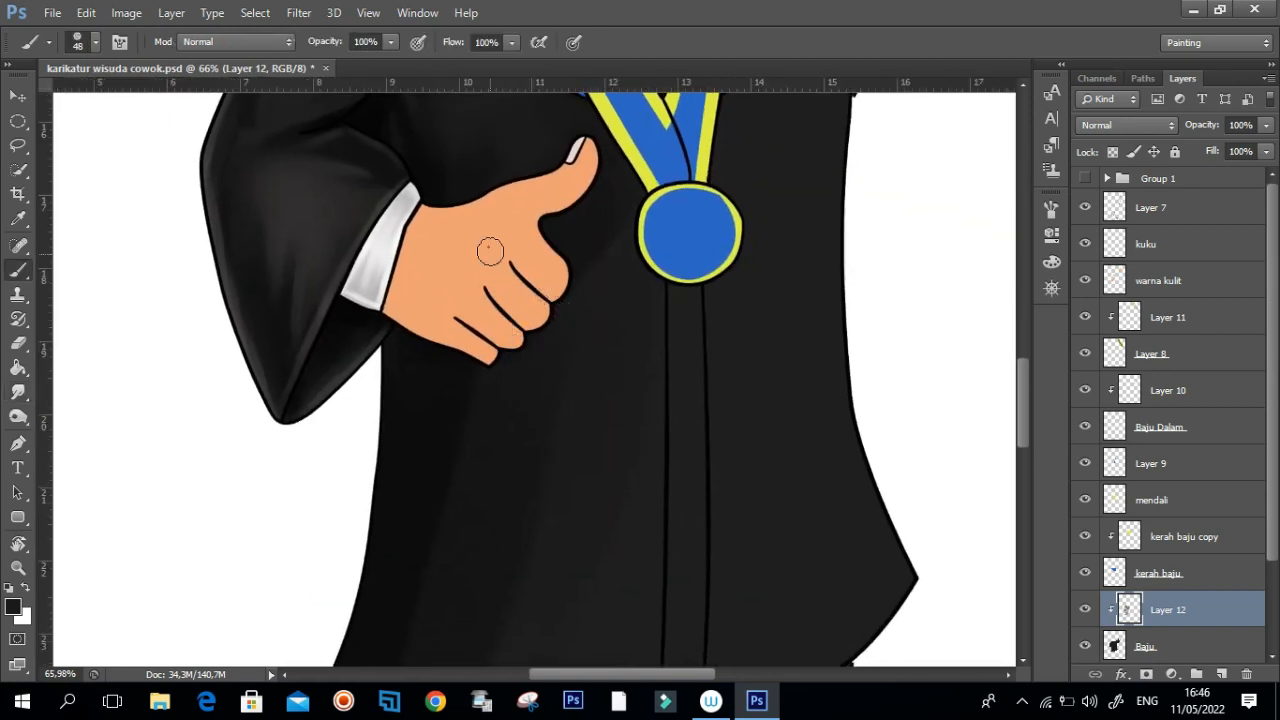
pyautogui.moveTo(491, 137); pyautogui.dragTo(489, 293)
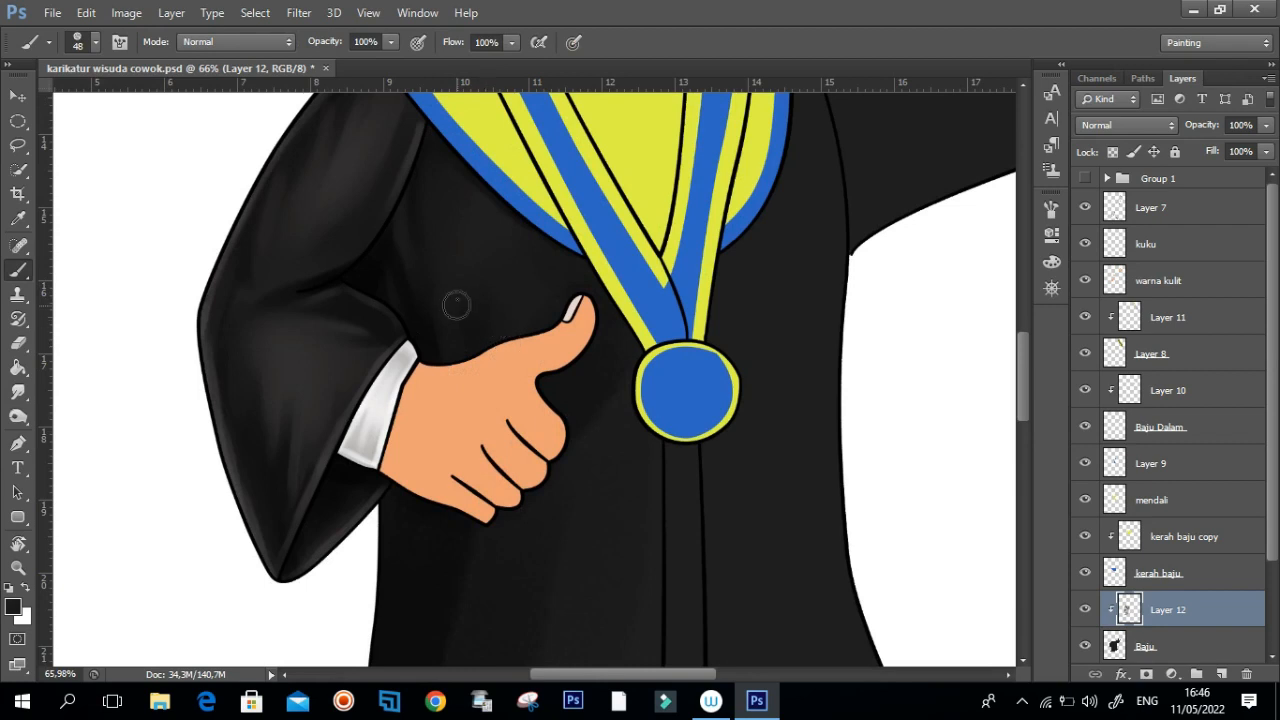
pyautogui.press('r')
pyautogui.moveTo(490, 354); pyautogui.dragTo(464, 264)
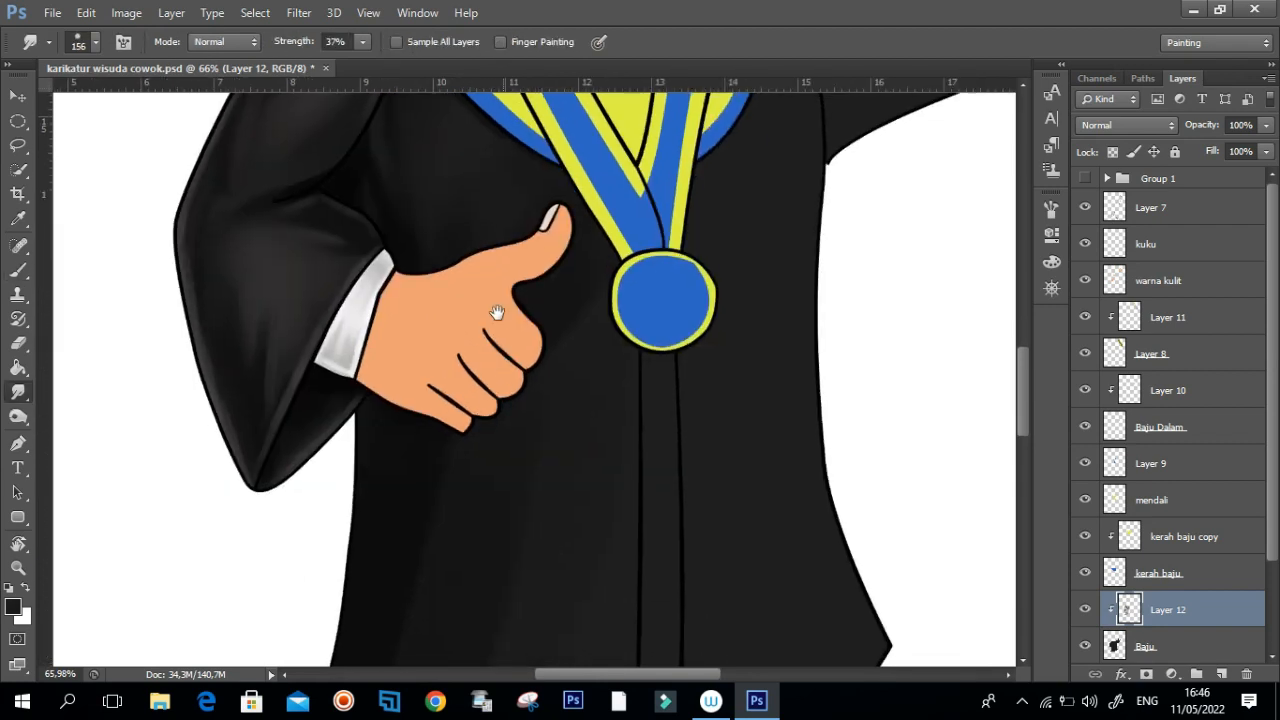
# Step: Paint diagonal folds on the gown's body from below the thumbs-up hand to the hem, using 48 and 85 px brushes
pyautogui.moveTo(551, 480); pyautogui.dragTo(529, 290)
pyautogui.hotkey('ctrl', 'r')
pyautogui.press('b')
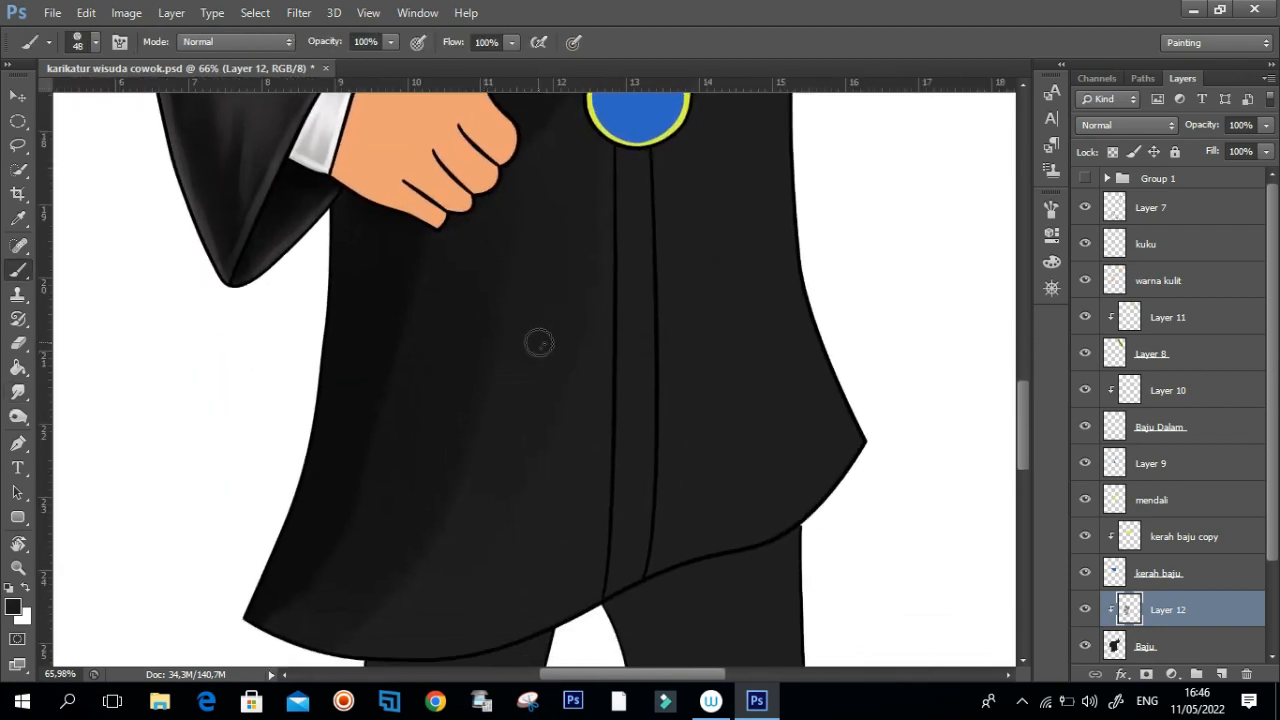
pyautogui.moveTo(519, 345); pyautogui.dragTo(507, 366)
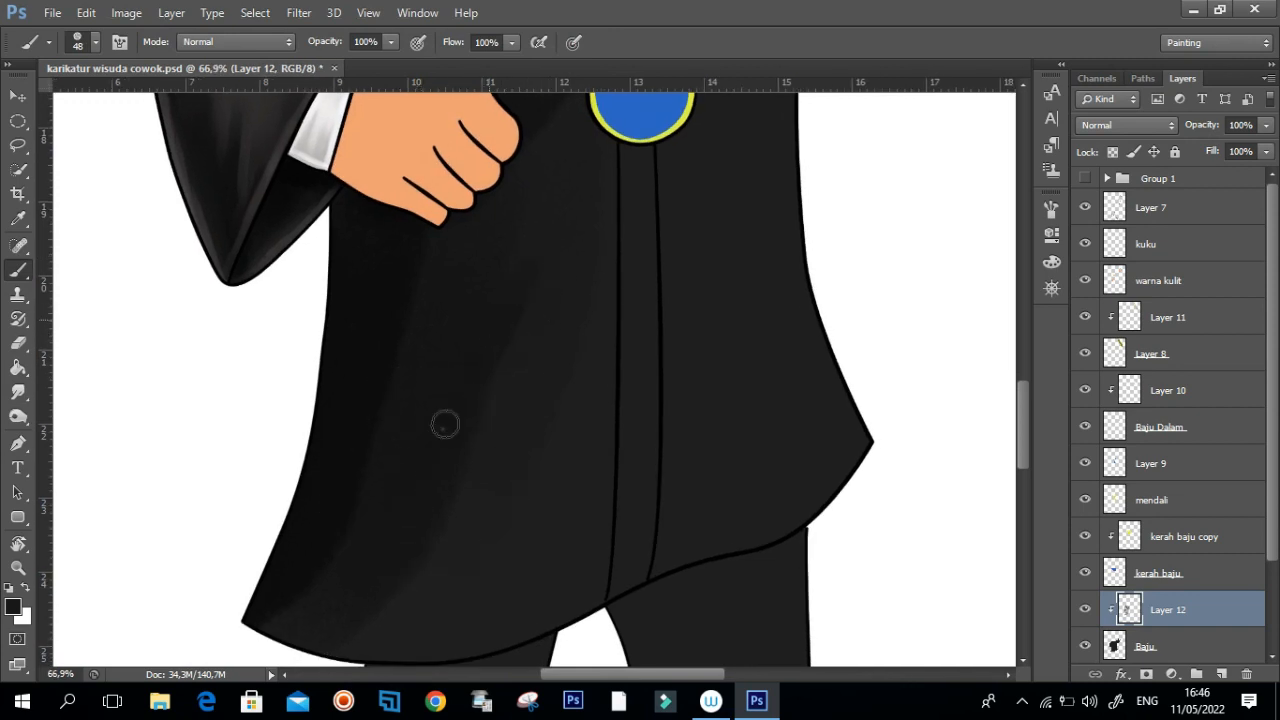
pyautogui.moveTo(517, 356); pyautogui.dragTo(390, 400)
pyautogui.moveTo(473, 425); pyautogui.dragTo(557, 371)
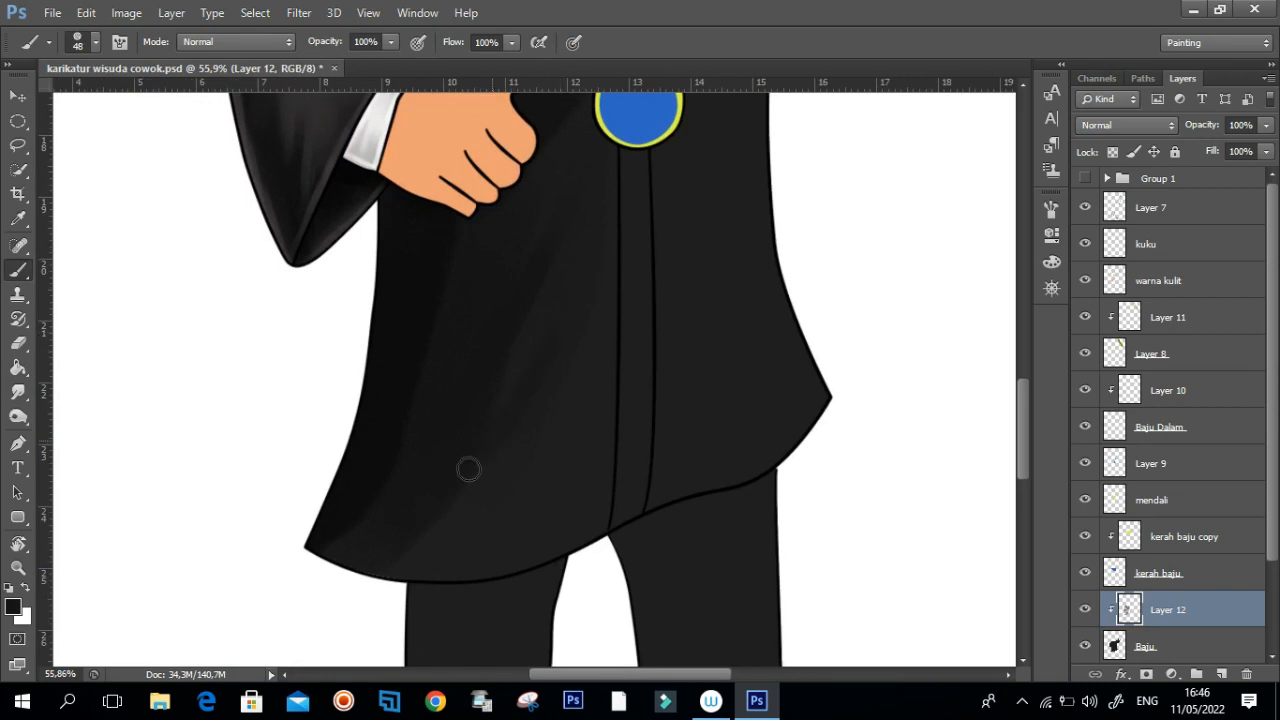
pyautogui.moveTo(488, 434); pyautogui.dragTo(505, 404)
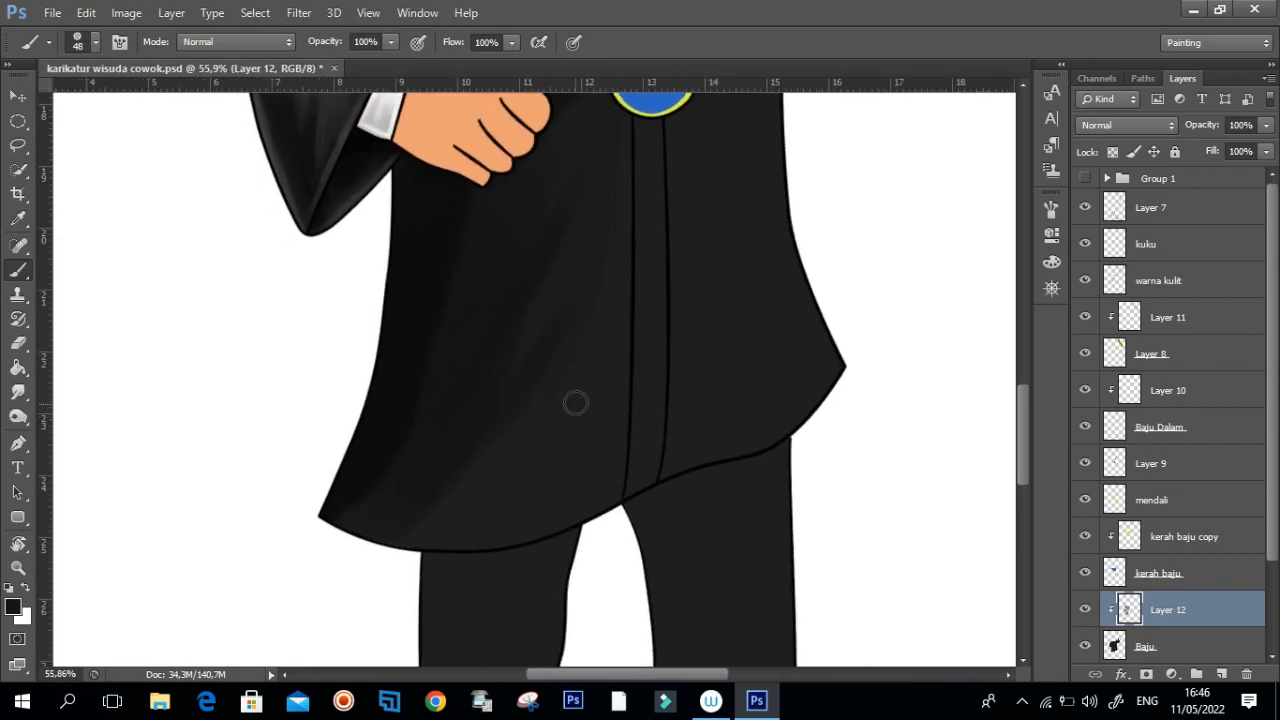
pyautogui.moveTo(525, 448)
pyautogui.mouseDown()
pyautogui.moveTo(532, 462)
pyautogui.moveTo(636, 463)
pyautogui.mouseUp()
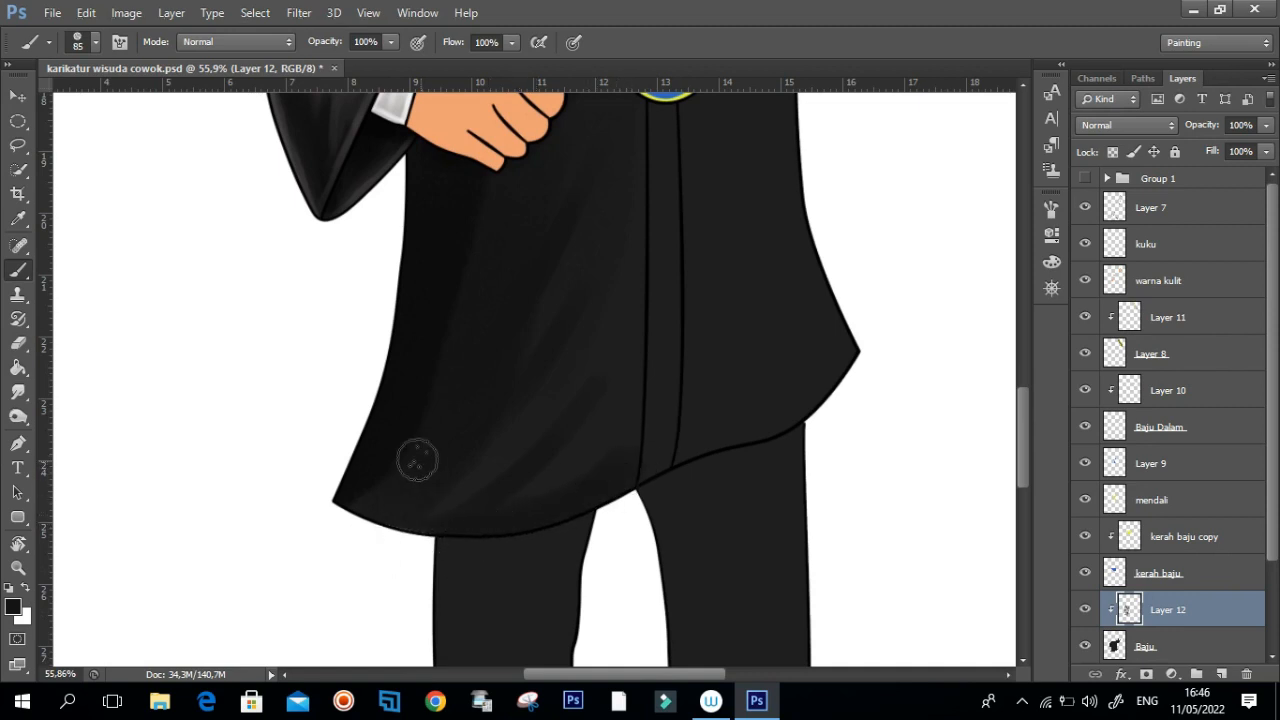
# Step: Deepen the body's diagonal folds with sampled tones and 85, 76 and 53 px brushes, and blend them with a 258 px Smudge tool at 37% strength
pyautogui.keyDown('alt'); pyautogui.click(397, 452); pyautogui.keyUp('alt')
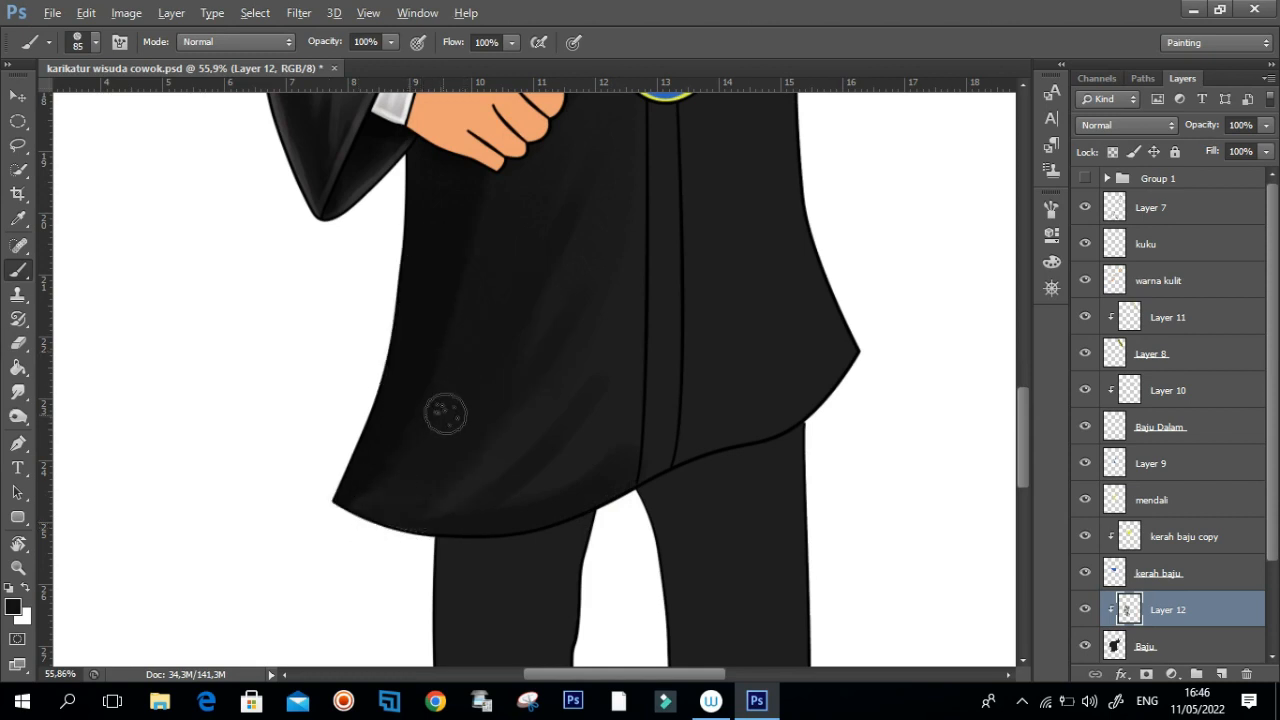
pyautogui.moveTo(469, 356); pyautogui.dragTo(480, 394)
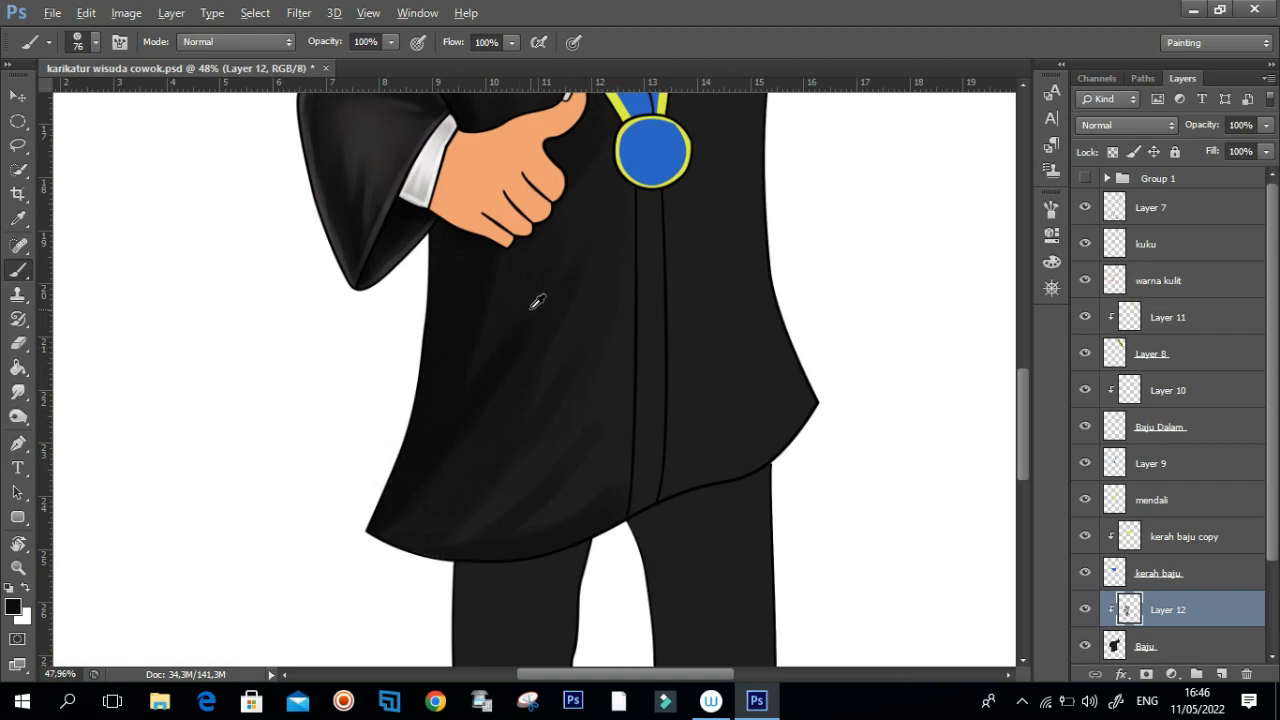
pyautogui.moveTo(532, 301); pyautogui.dragTo(512, 321)
pyautogui.moveTo(581, 431); pyautogui.dragTo(587, 407)
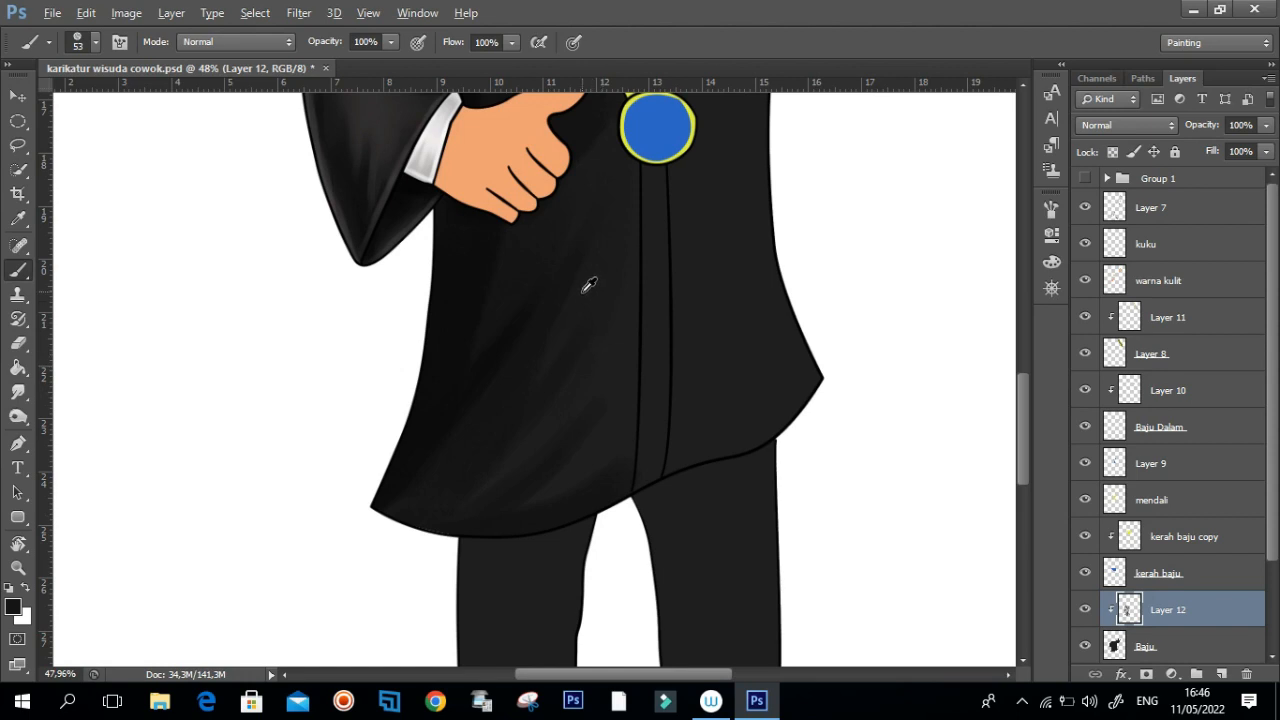
pyautogui.press('r')
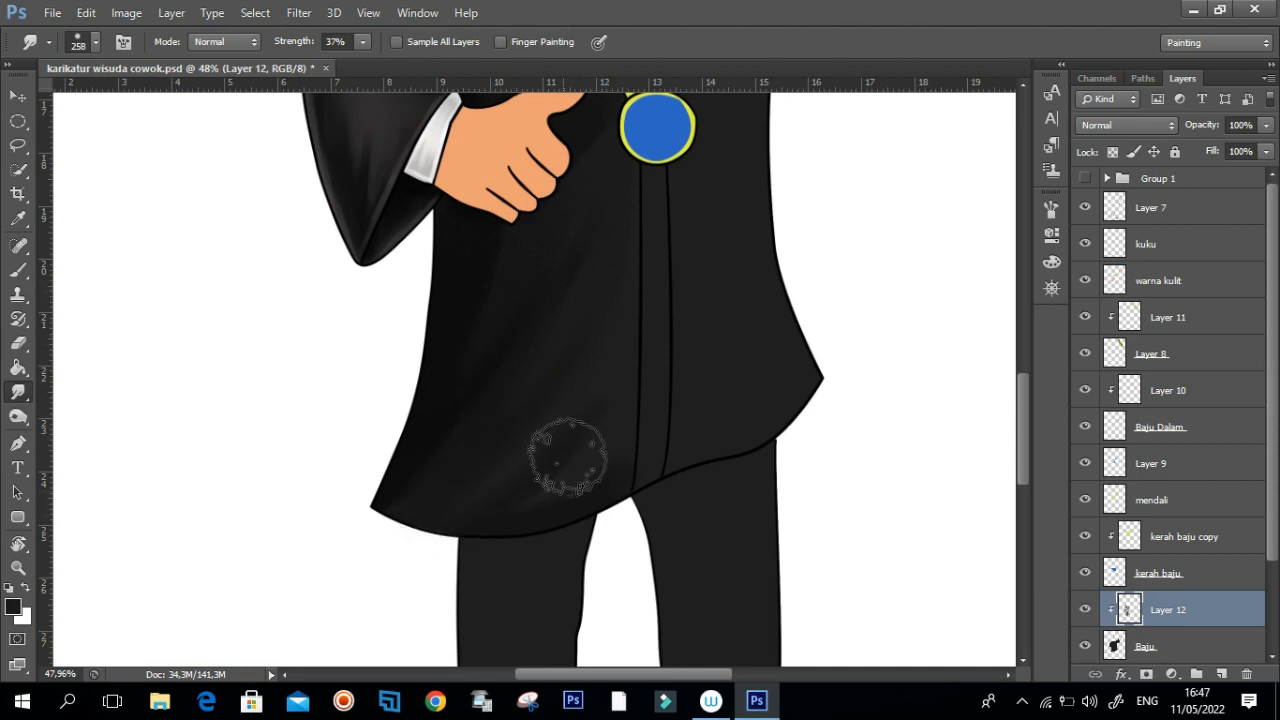
pyautogui.moveTo(560, 366); pyautogui.dragTo(505, 372)
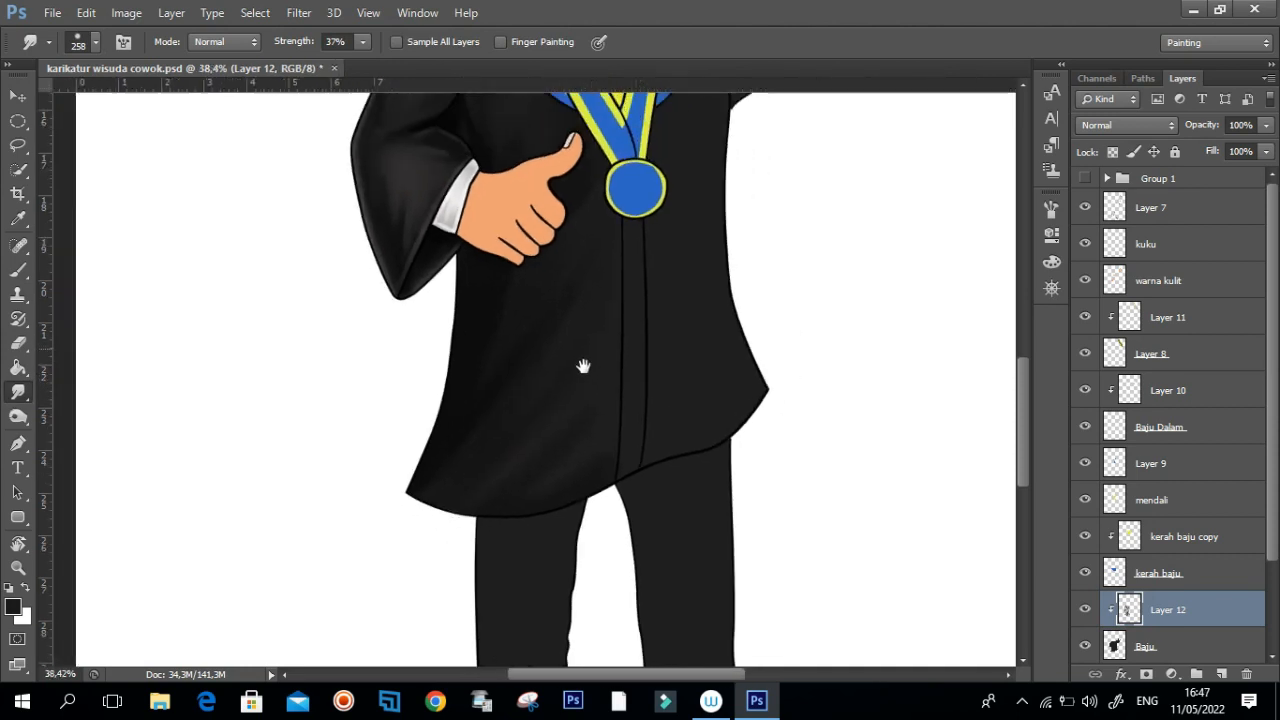
# Step: Paint soft gray highlights on the gown's folds between the thumbs-up hand and the center placket with a 134 px brush
pyautogui.scroll(2, 583, 366)
pyautogui.press('b')
pyautogui.scroll(2, 523, 413)
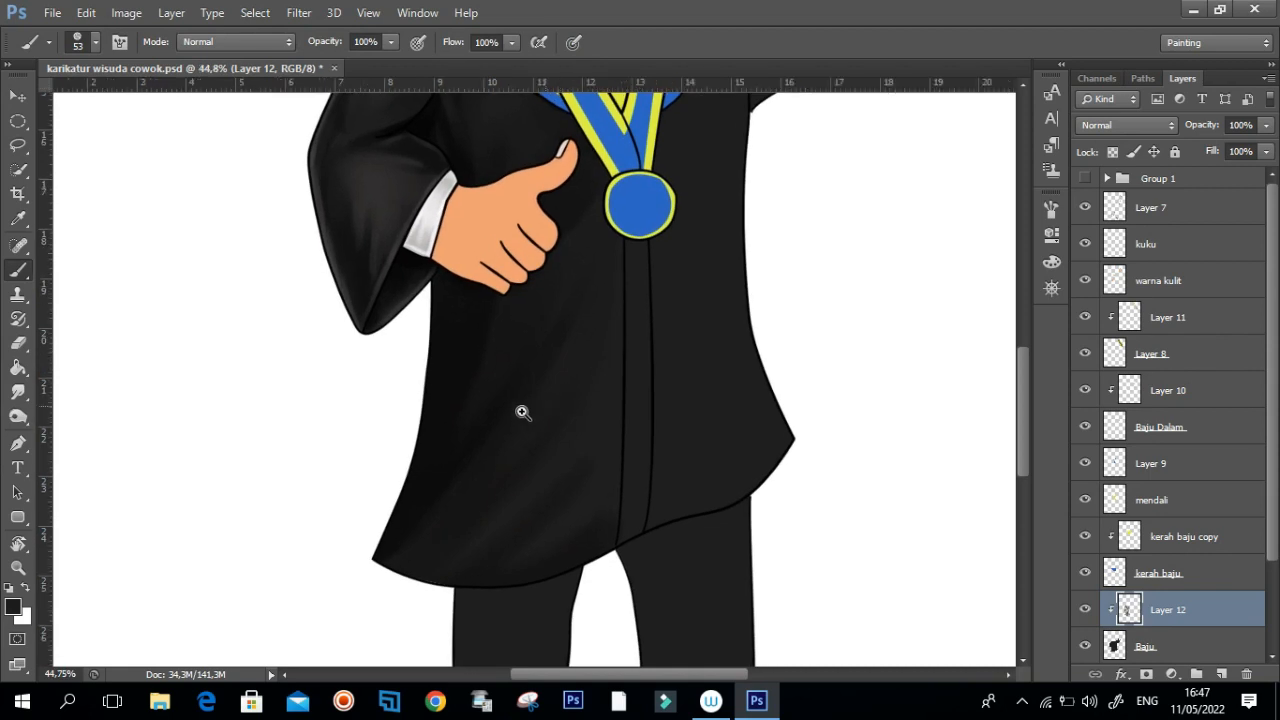
pyautogui.moveTo(578, 296); pyautogui.dragTo(616, 297)
pyautogui.moveTo(505, 398); pyautogui.dragTo(580, 343)
pyautogui.moveTo(594, 297); pyautogui.dragTo(615, 297)
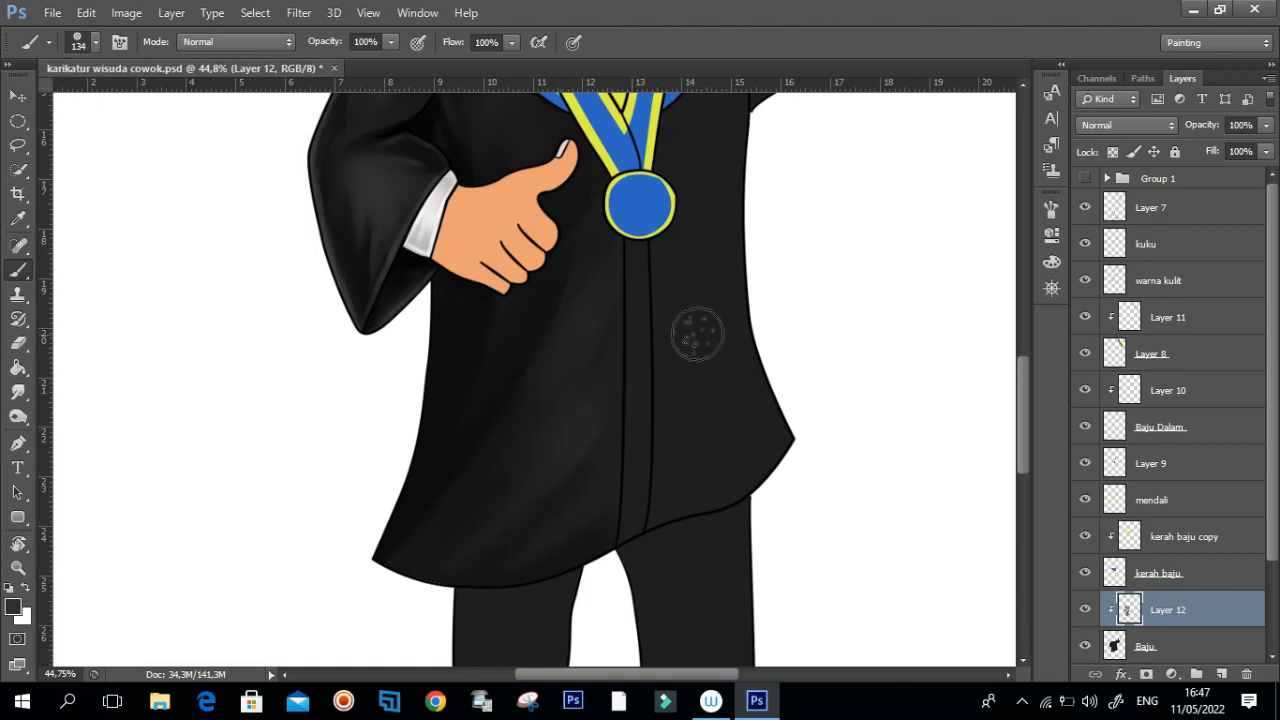
# Step: Add a broad soft gray highlight to the gown panel below the raised arm, using 134 and 136 px brushes
pyautogui.moveTo(649, 368); pyautogui.dragTo(643, 373)
pyautogui.moveTo(730, 292); pyautogui.dragTo(752, 292)
pyautogui.moveTo(706, 215)
pyautogui.mouseDown()
pyautogui.moveTo(688, 378)
pyautogui.moveTo(720, 460)
pyautogui.moveTo(735, 403)
pyautogui.moveTo(713, 348)
pyautogui.moveTo(701, 387)
pyautogui.mouseUp()
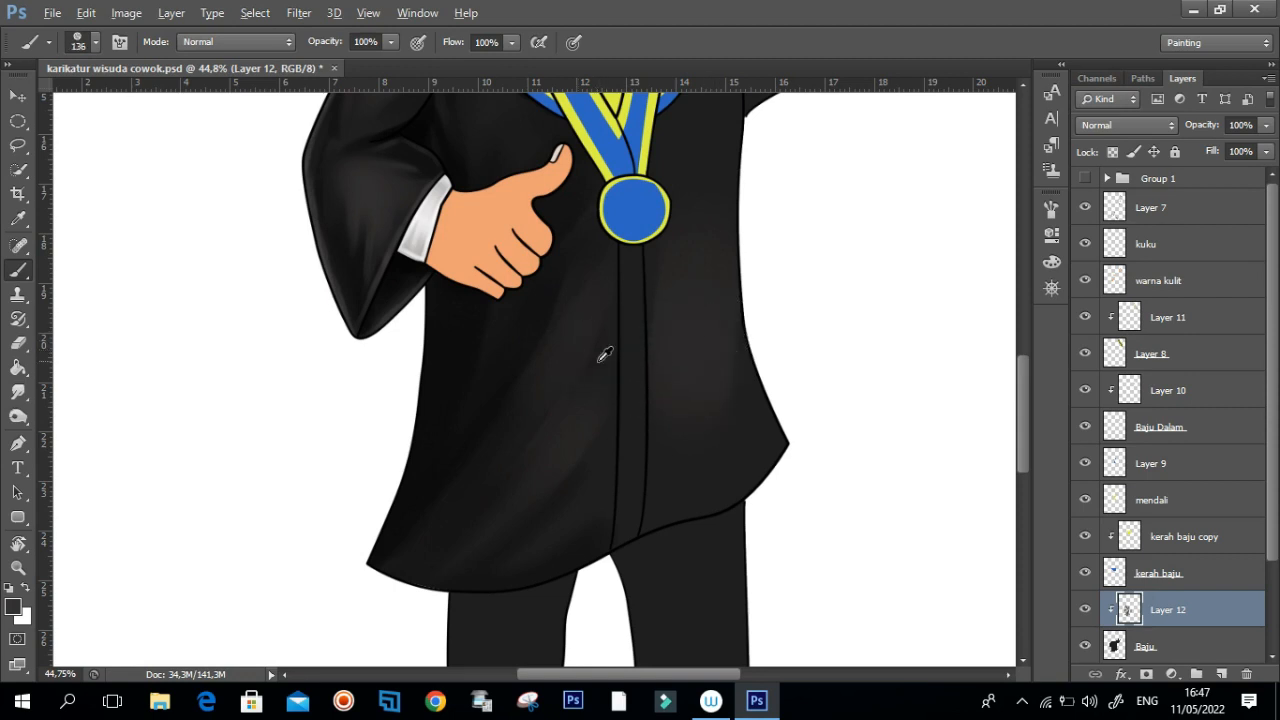
# Step: Darken the body shadow below the thumbs-up hand with a sampled tone and blend it with a 258 px Smudge tool at 37% strength
pyautogui.keyDown('alt'); pyautogui.rightClick(604, 363); pyautogui.keyUp('alt')
pyautogui.press('r')
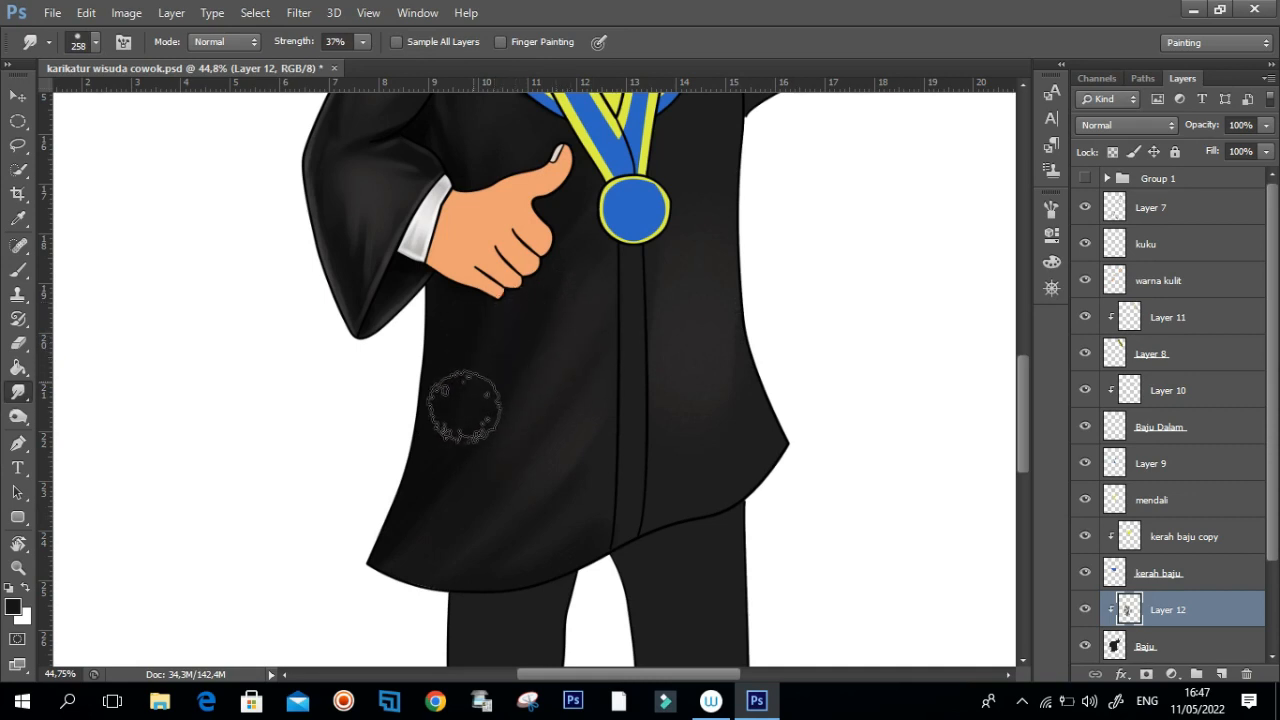
pyautogui.scroll(-3, 478, 437)
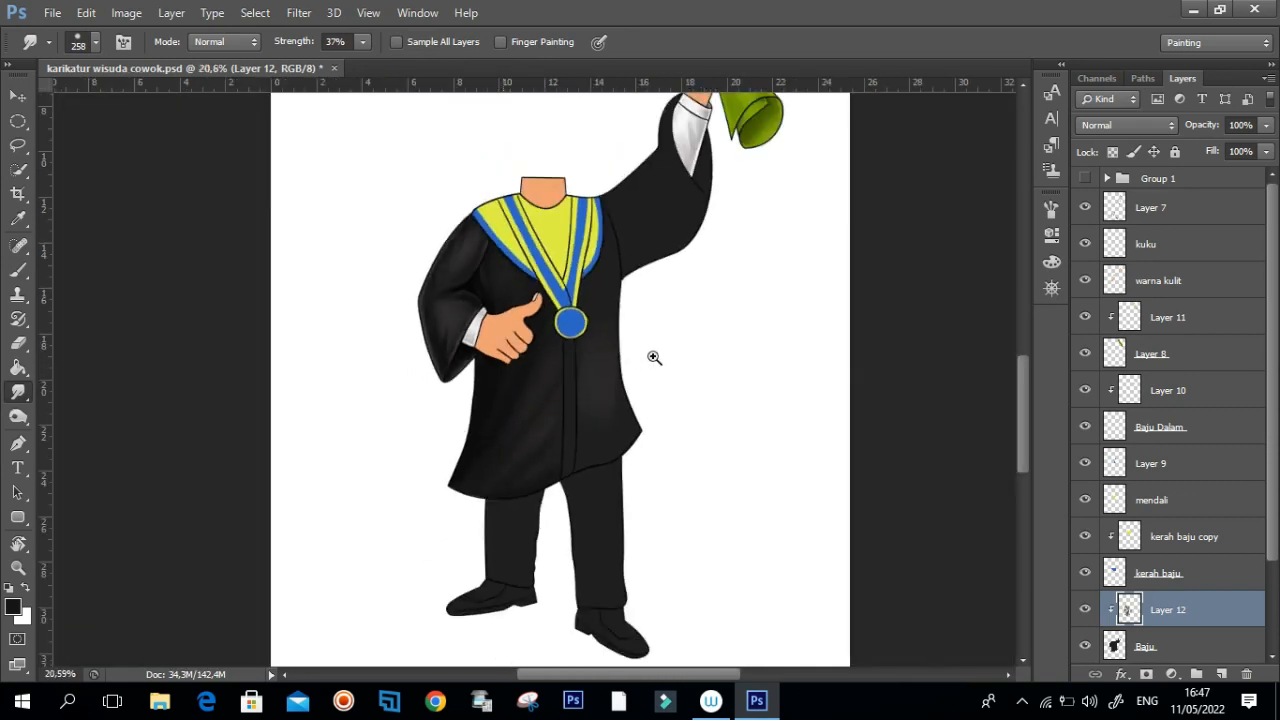
pyautogui.scroll(2, 535, 388)
pyautogui.scroll(2, 529, 457)
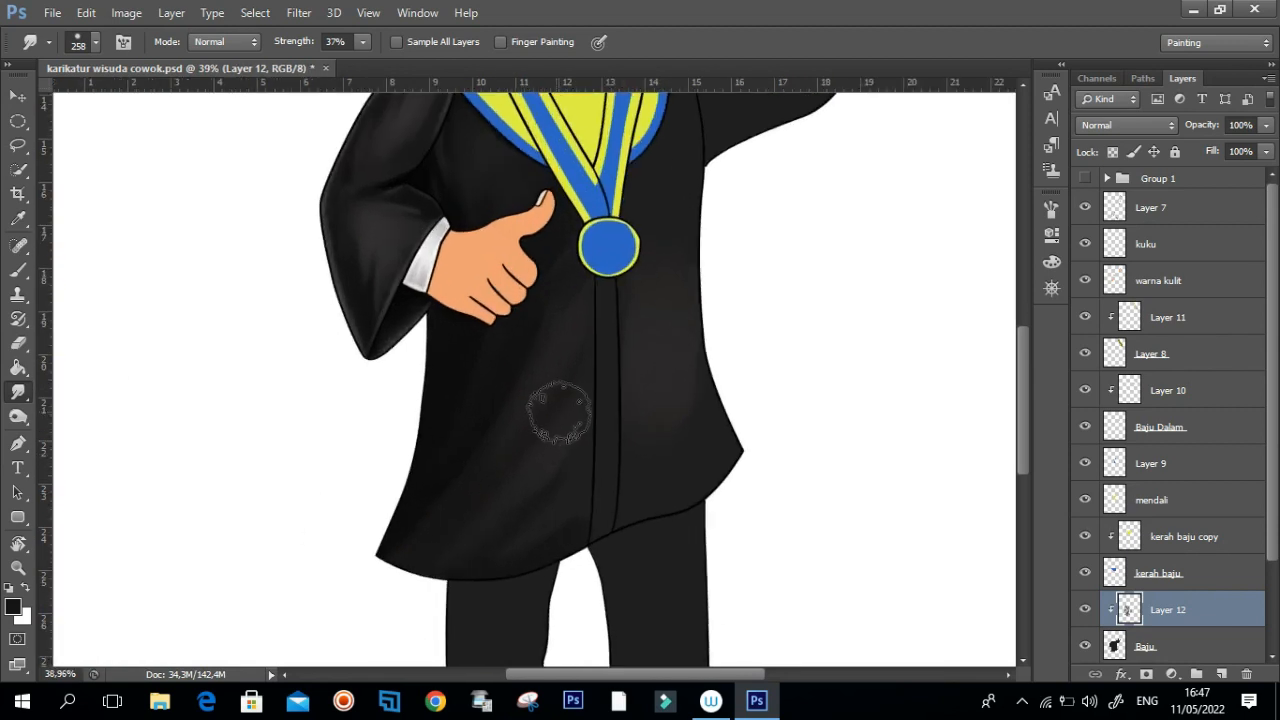
# Step: Rework the fold shadows and highlights between the body shadow and the placket with sampled tones, using 84 and 97 px brushes
pyautogui.press('b')
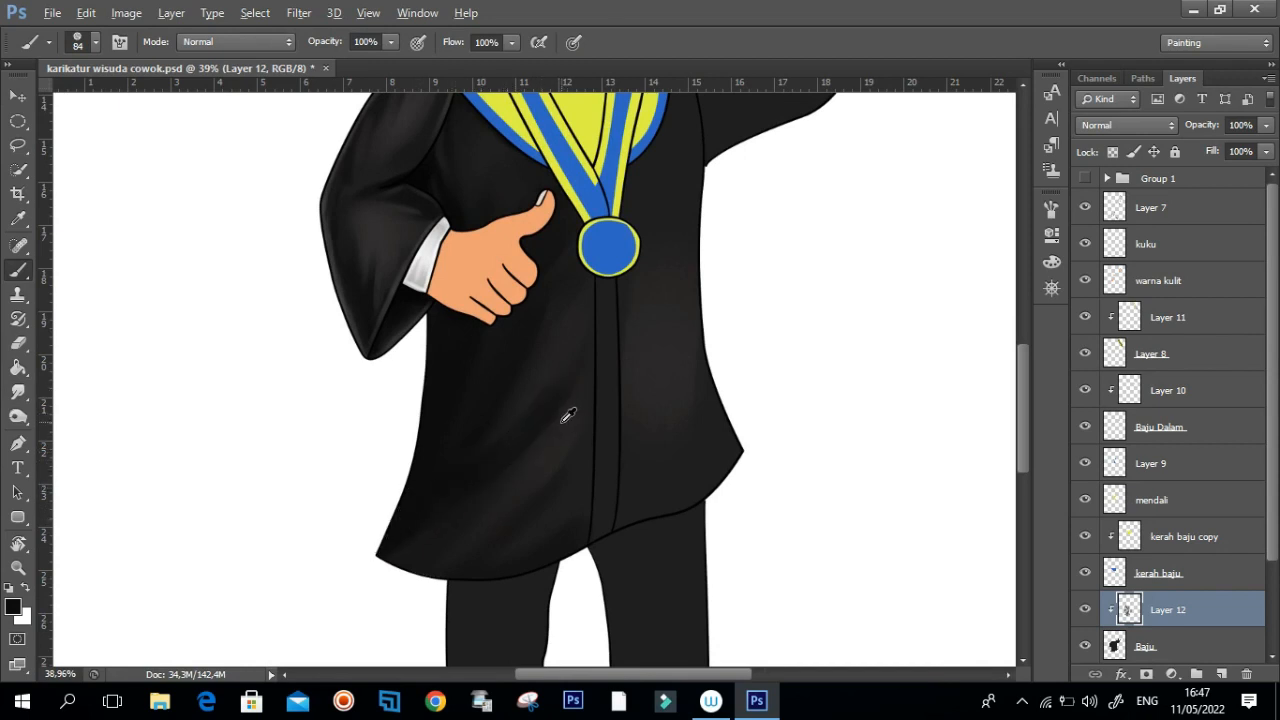
pyautogui.moveTo(514, 434); pyautogui.dragTo(584, 440)
pyautogui.keyDown('alt'); pyautogui.click(543, 467); pyautogui.keyUp('alt')
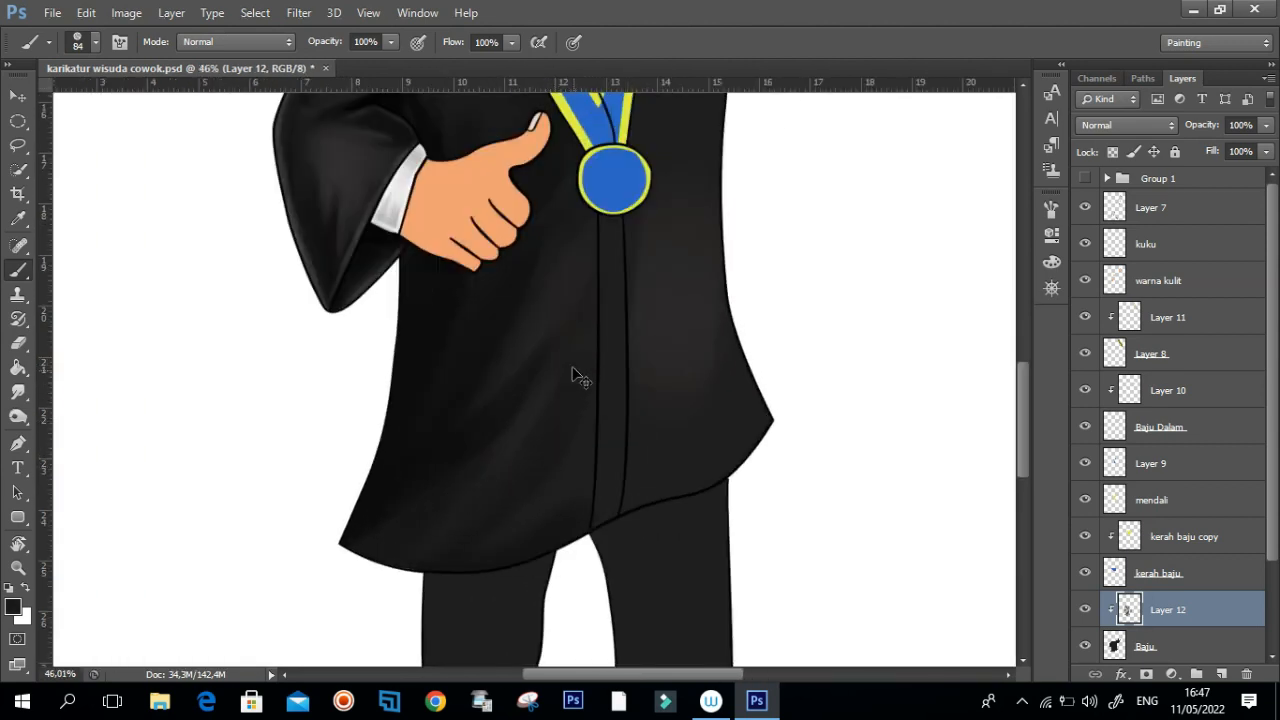
pyautogui.keyDown('alt'); pyautogui.rightClick(547, 390); pyautogui.keyUp('alt')
pyautogui.moveTo(494, 461)
pyautogui.mouseDown()
pyautogui.moveTo(463, 508)
pyautogui.moveTo(537, 500)
pyautogui.mouseUp()
pyautogui.keyDown('alt'); pyautogui.rightClick(543, 503); pyautogui.keyUp('alt')
pyautogui.keyDown('alt'); pyautogui.click(550, 502); pyautogui.keyUp('alt')
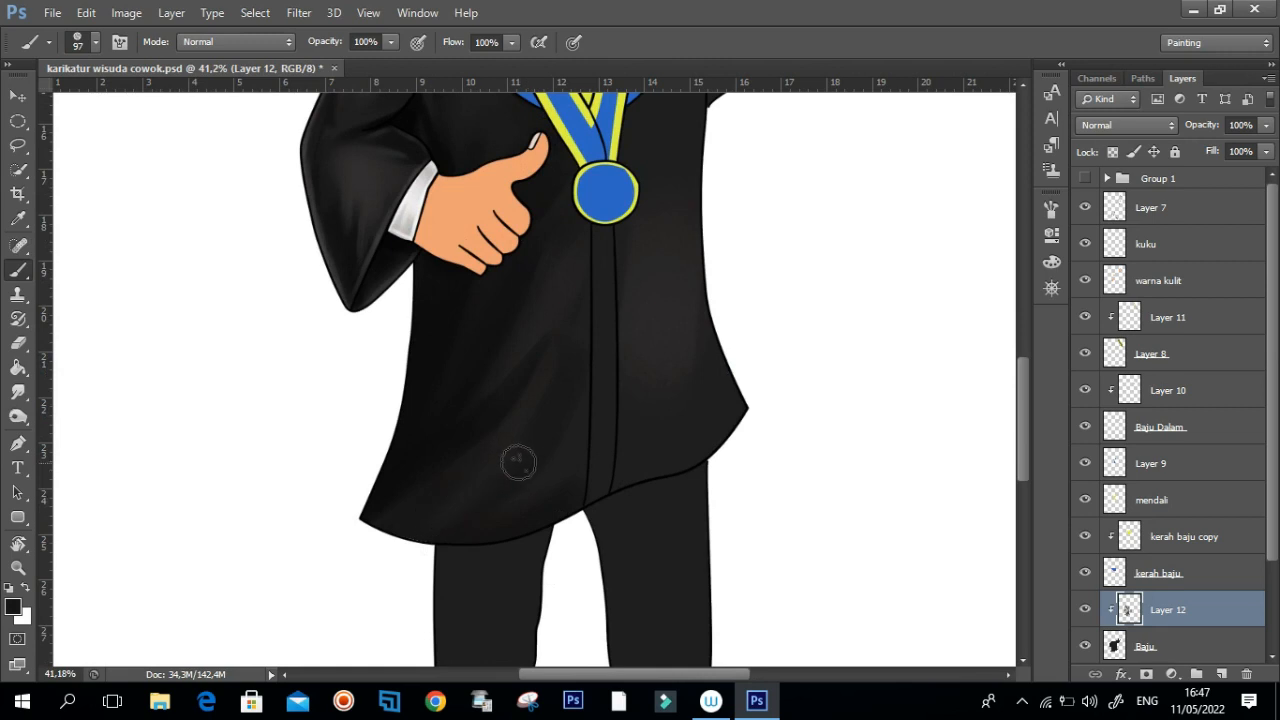
# Step: Paint a faint light rim along the gown's outer edge below the bent sleeve with sampled tones, using 66 and 71 px brushes
pyautogui.keyDown('alt'); pyautogui.rightClick(429, 308); pyautogui.keyUp('alt')
pyautogui.moveTo(396, 333); pyautogui.dragTo(434, 277)
pyautogui.keyDown('alt'); pyautogui.rightClick(431, 260); pyautogui.keyUp('alt')
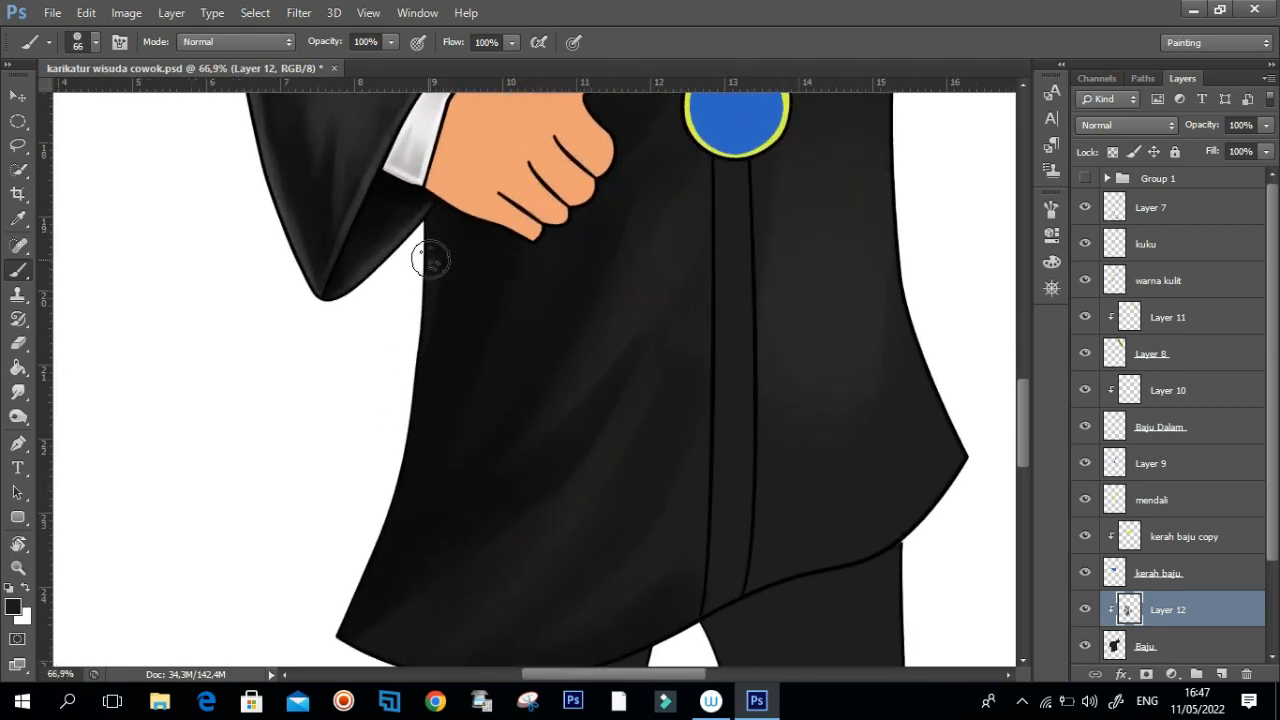
pyautogui.moveTo(423, 327); pyautogui.dragTo(382, 529)
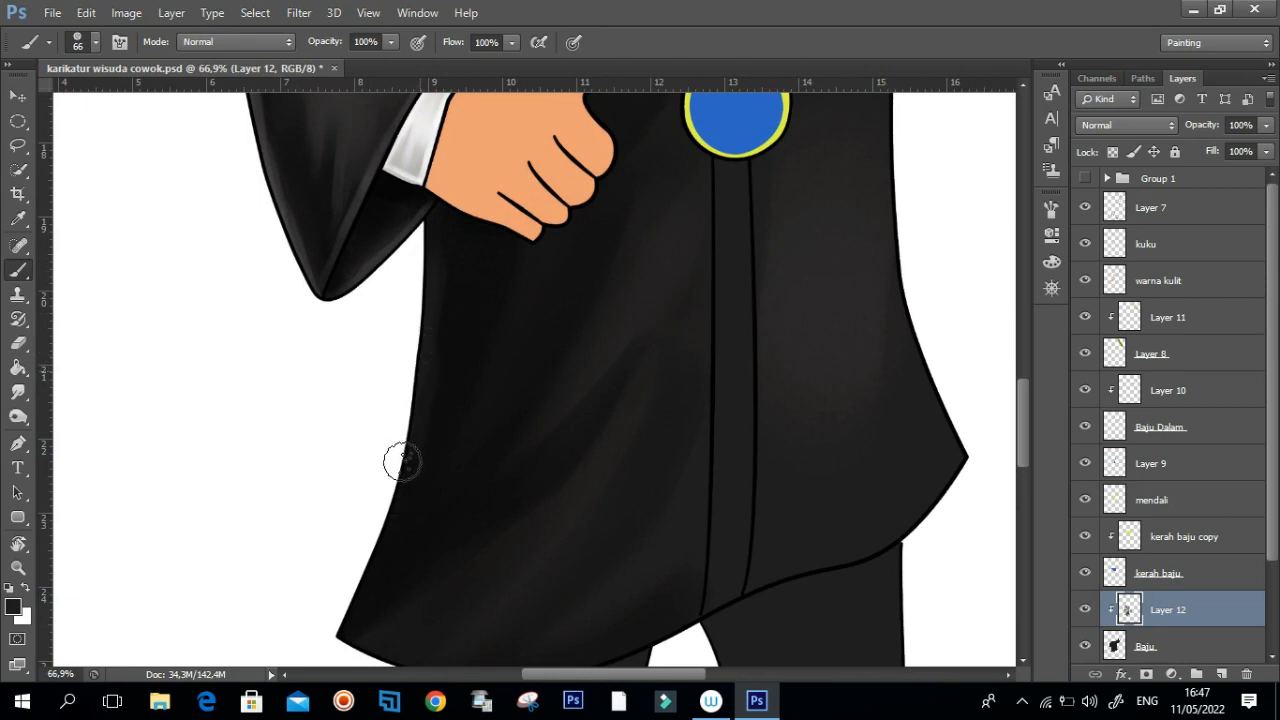
pyautogui.keyDown('alt'); pyautogui.rightClick(510, 326); pyautogui.keyUp('alt')
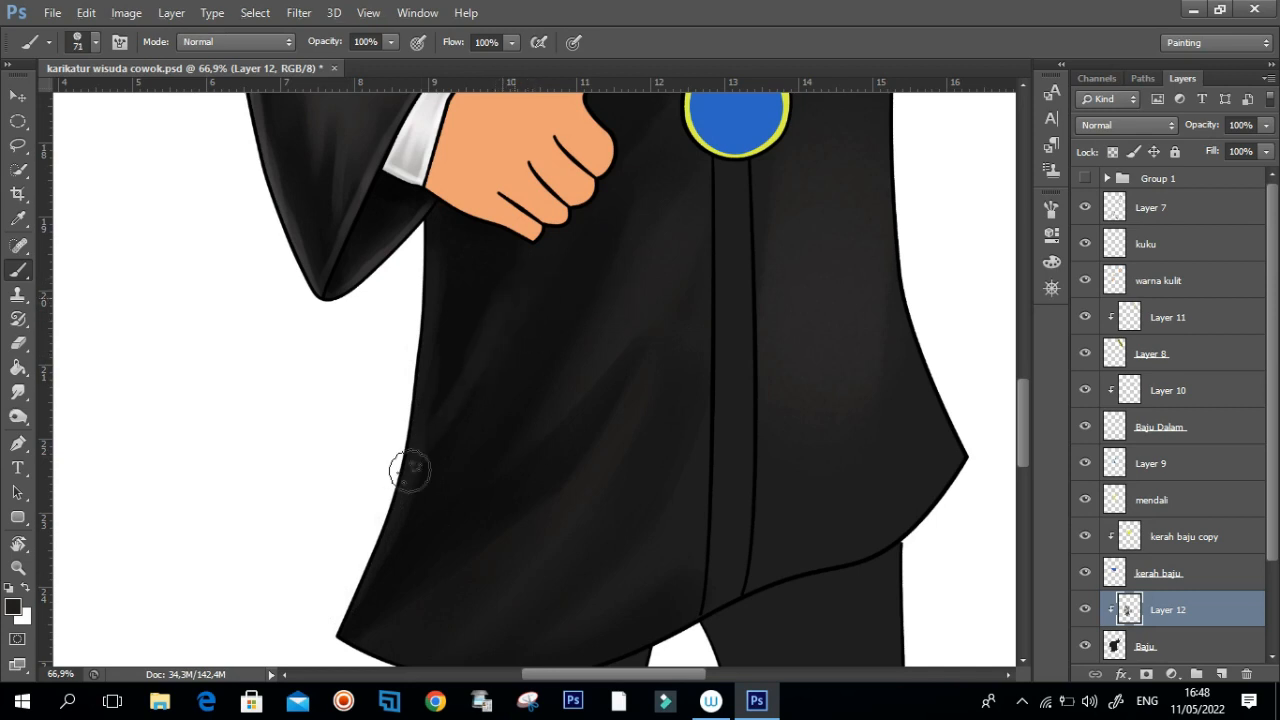
# Step: Blend the outer rim and the folds down to the hem with a 177 px Smudge tool at 37% strength
pyautogui.press('r')
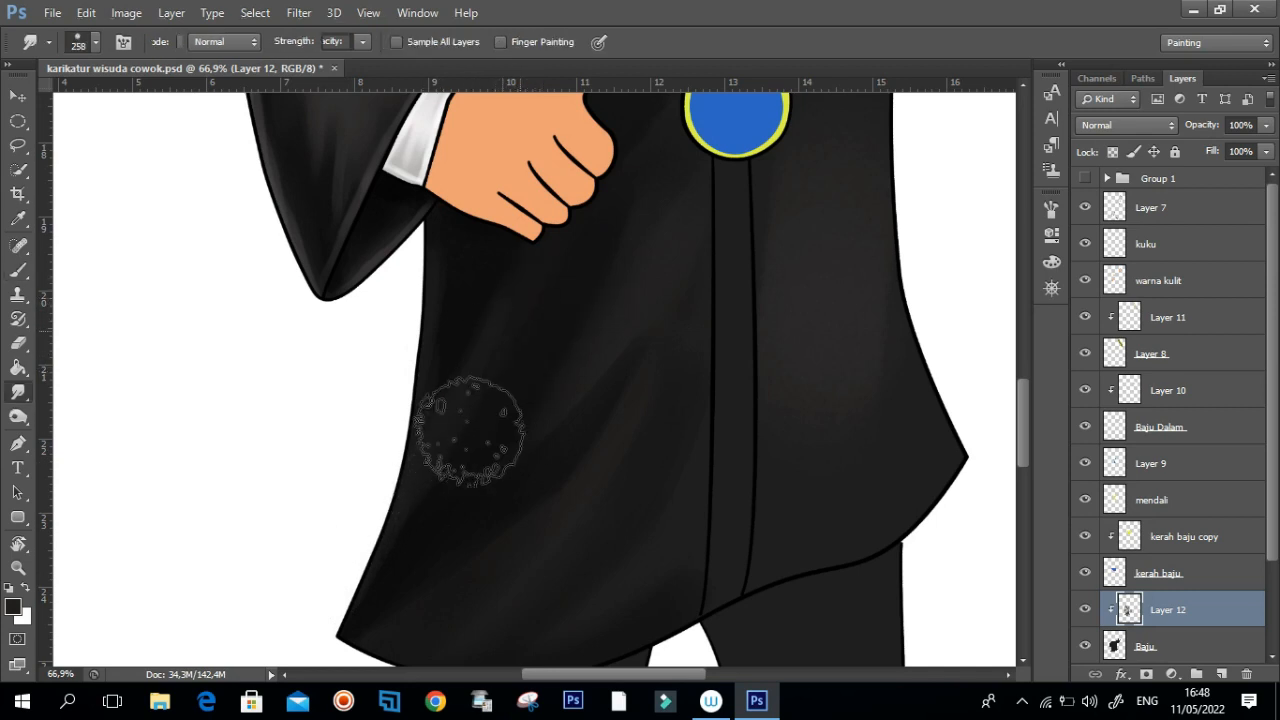
pyautogui.keyDown('alt'); pyautogui.rightClick(489, 434); pyautogui.keyUp('alt')
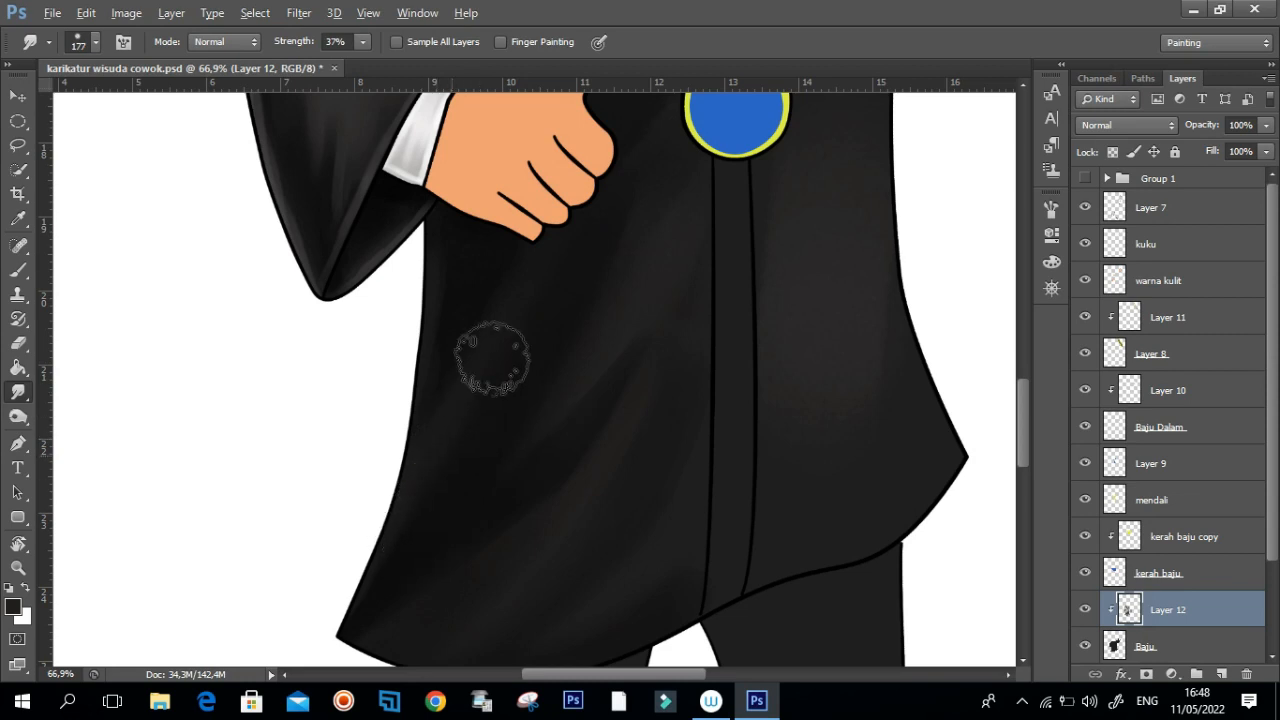
pyautogui.moveTo(586, 350); pyautogui.dragTo(618, 245)
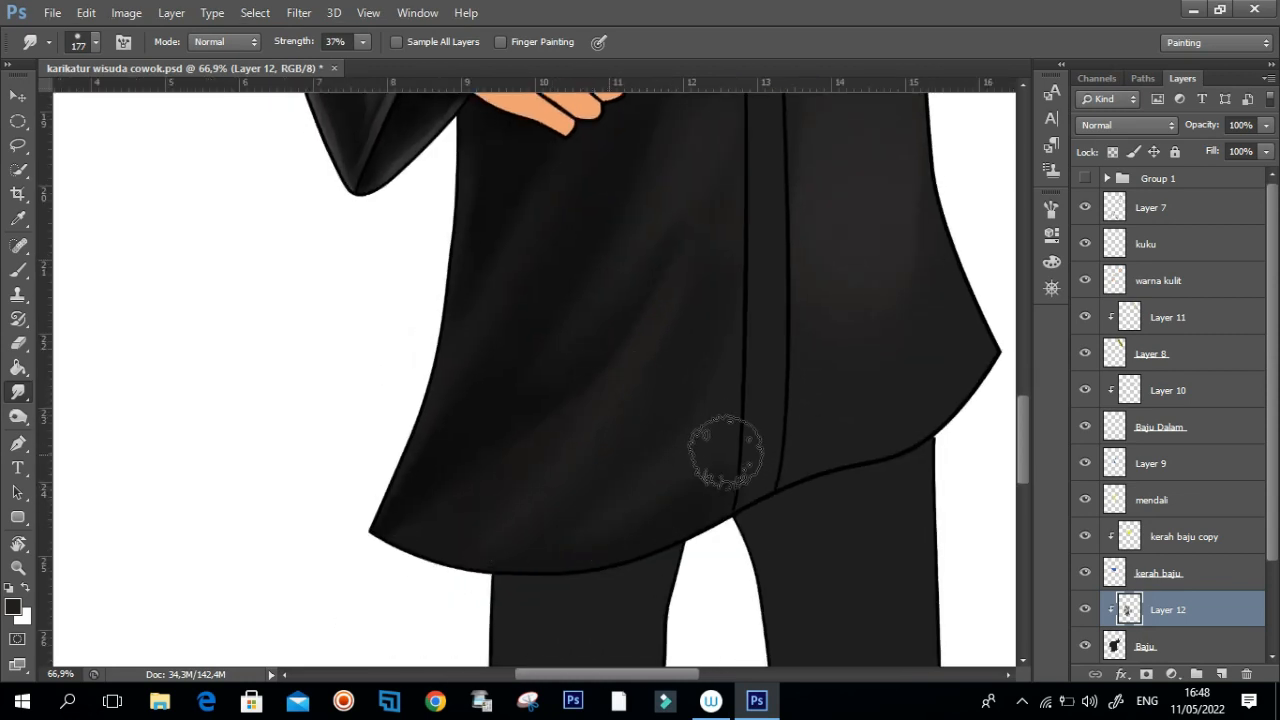
pyautogui.moveTo(551, 478); pyautogui.dragTo(583, 400)
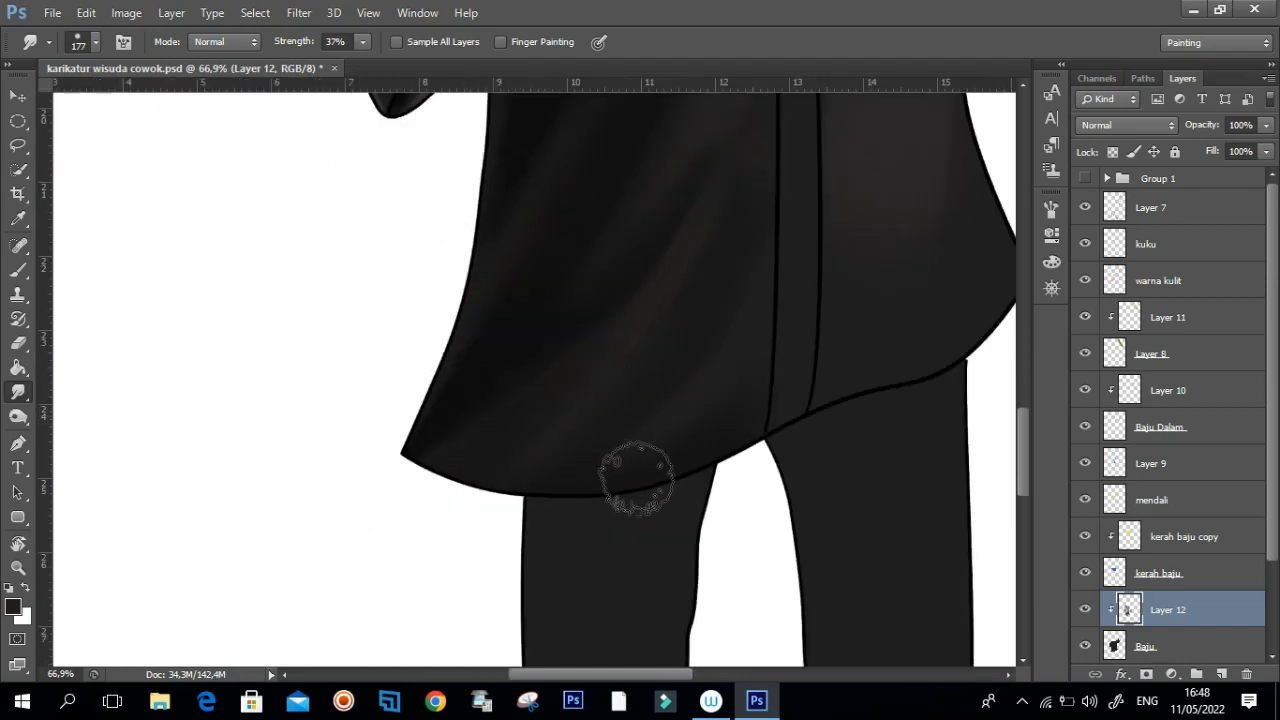
pyautogui.press('b')
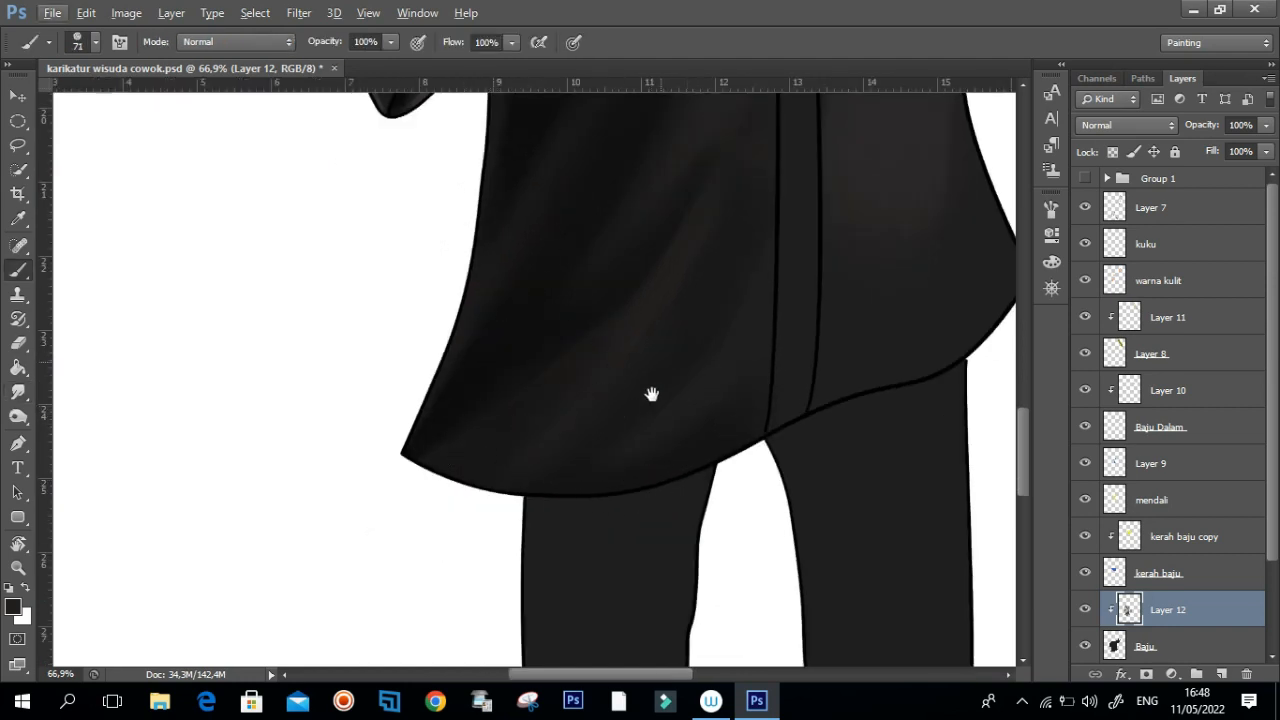
# Step: Paint a faint light rim along the gown's bottom hem with a sampled tone and a 71 px brush
pyautogui.moveTo(651, 394); pyautogui.dragTo(631, 474)
pyautogui.moveTo(503, 252); pyautogui.dragTo(471, 514)
pyautogui.moveTo(367, 149); pyautogui.dragTo(366, 182)
pyautogui.hotkey('ctrl', 'r')
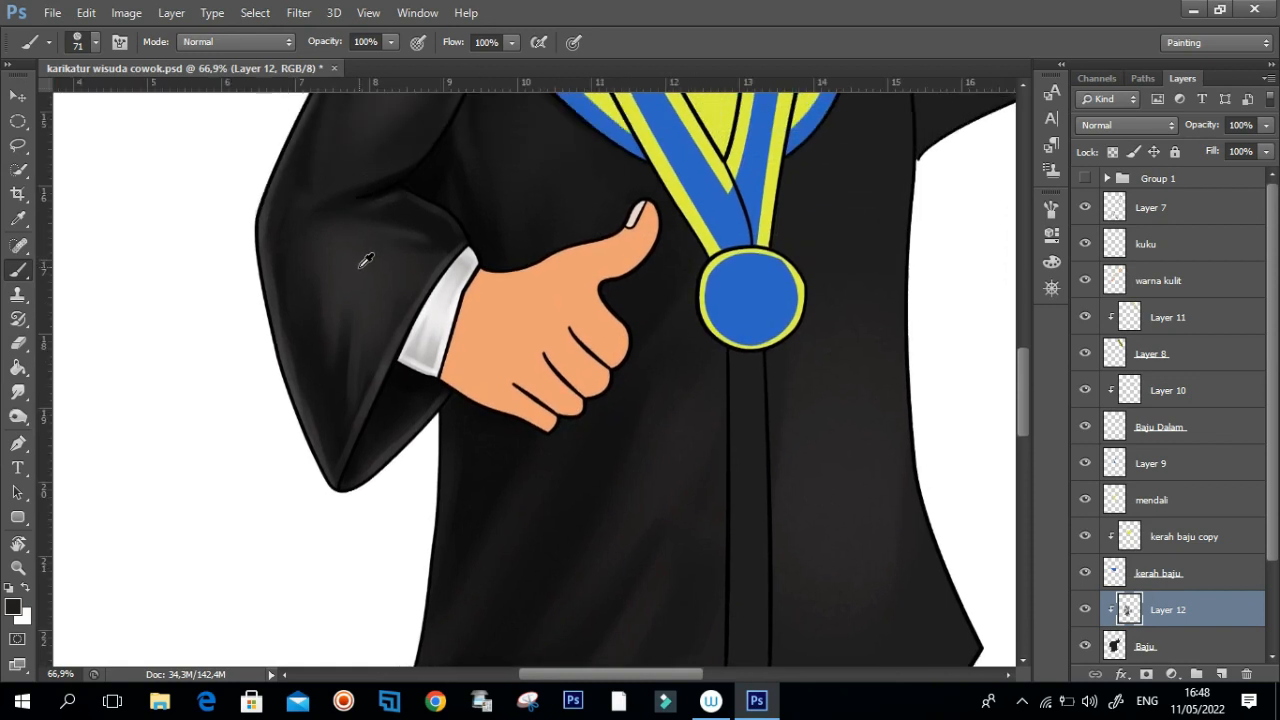
pyautogui.scroll(-6, 548, 428)
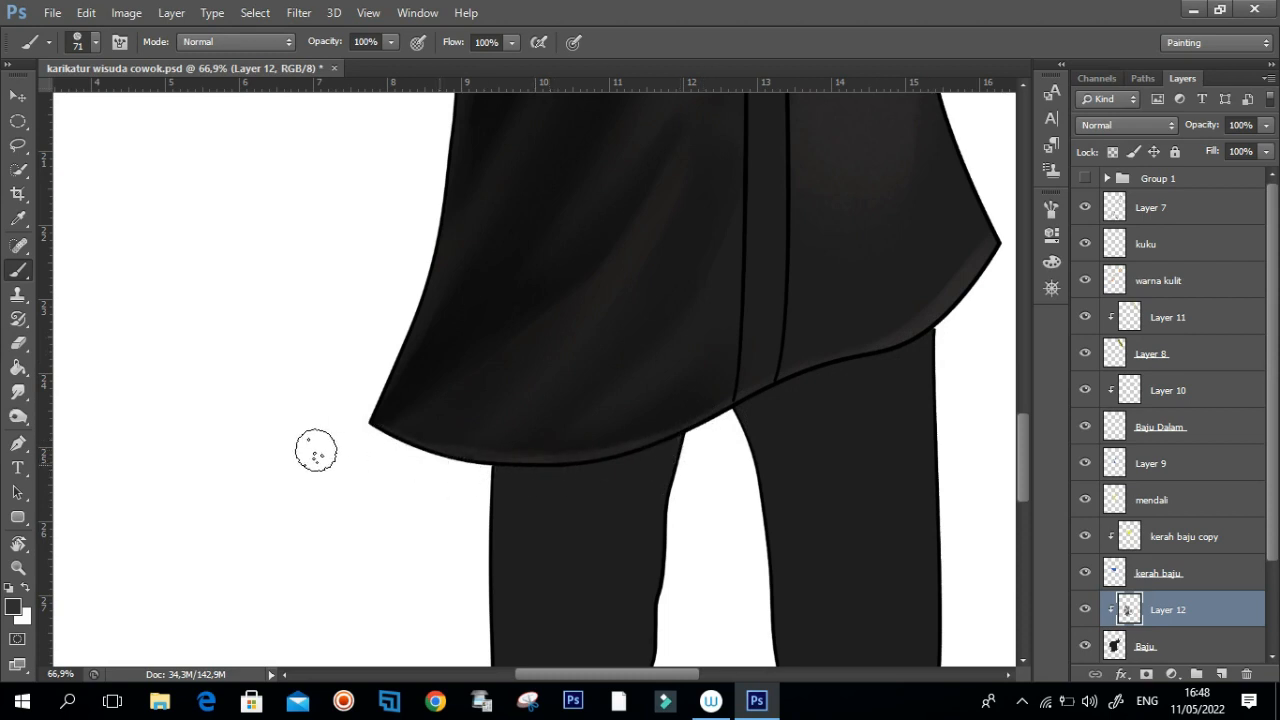
pyautogui.moveTo(600, 417); pyautogui.dragTo(449, 494)
pyautogui.moveTo(577, 463); pyautogui.dragTo(556, 617)
pyautogui.moveTo(608, 405); pyautogui.dragTo(597, 392)
# Step: Brush soft highlights onto the gown's right panel between the placket and the side edge with 131 and 72 px brushes
pyautogui.keyDown('alt'); pyautogui.rightClick(739, 286); pyautogui.keyUp('alt')
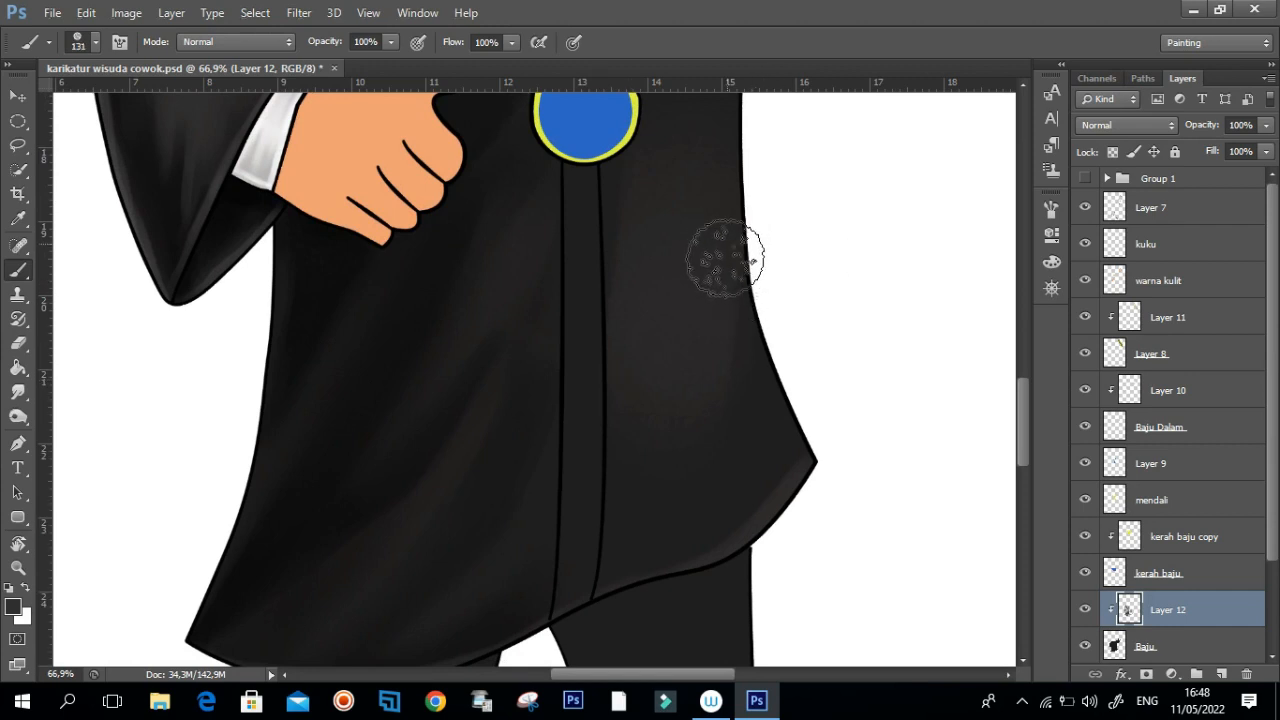
pyautogui.moveTo(662, 366); pyautogui.dragTo(618, 330)
pyautogui.moveTo(709, 274); pyautogui.dragTo(814, 443)
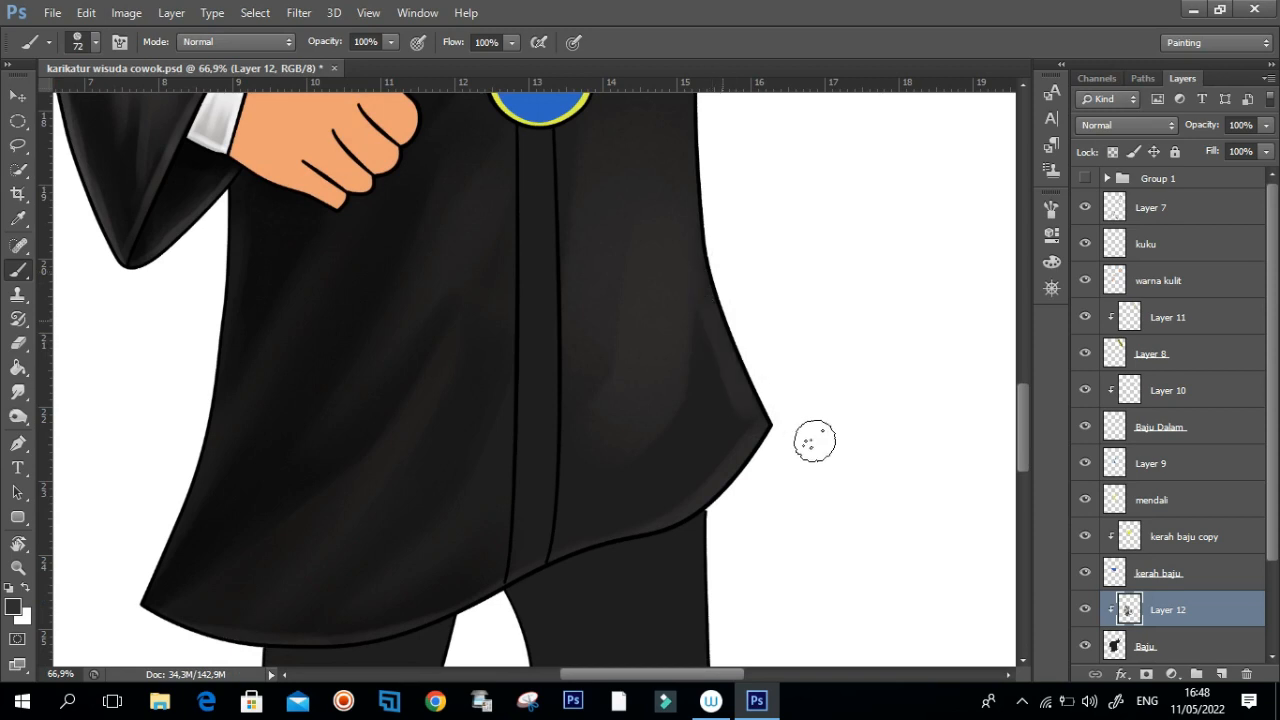
pyautogui.moveTo(742, 379); pyautogui.dragTo(703, 403)
pyautogui.moveTo(722, 308); pyautogui.dragTo(732, 428)
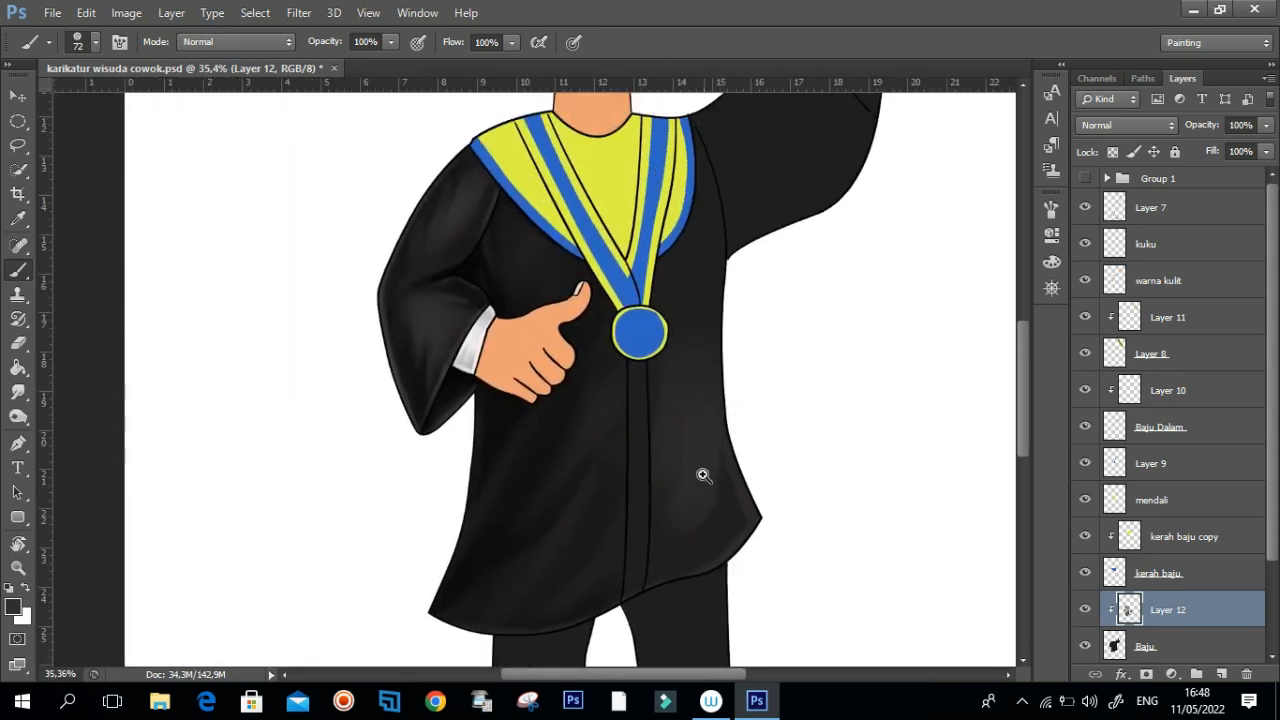
pyautogui.scroll(1, 697, 480)
pyautogui.moveTo(690, 305); pyautogui.dragTo(665, 380)
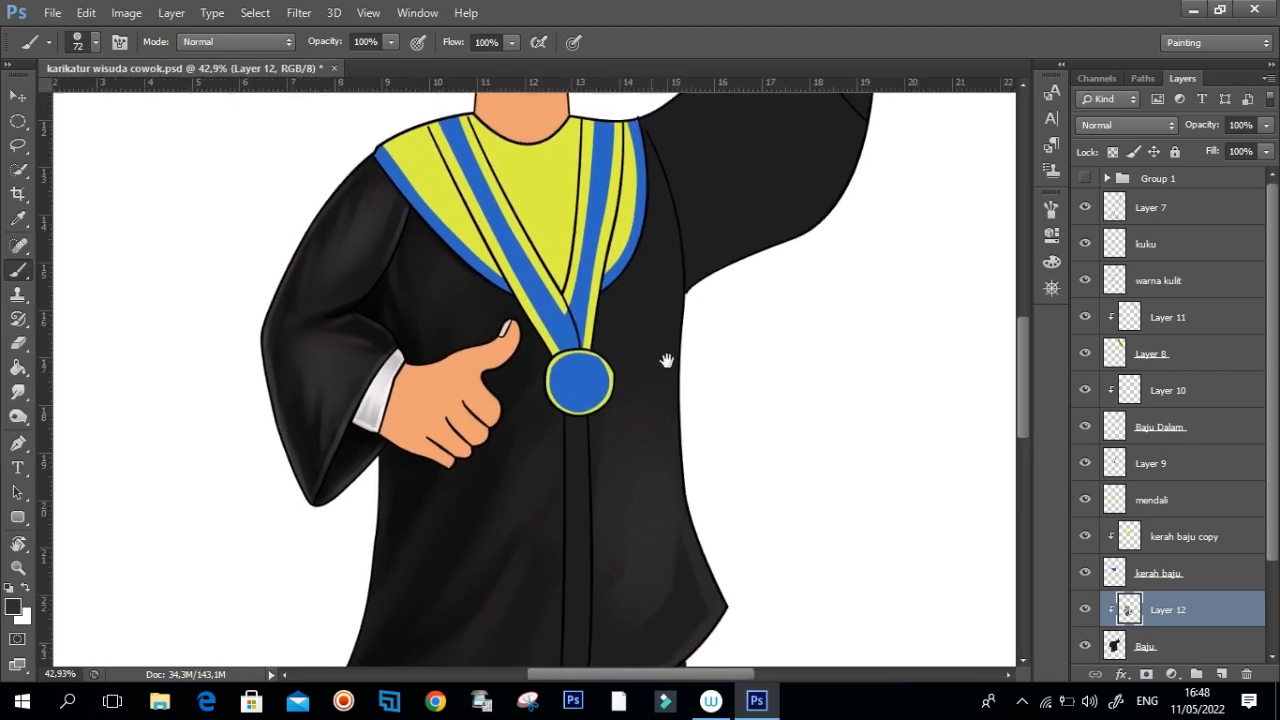
# Step: Paint a dark shadow down the gown's right side from the raised arm's seam with a sampled dark tone, using 94 and 75 px brushes
pyautogui.keyDown('alt'); pyautogui.click(411, 476); pyautogui.keyUp('alt')
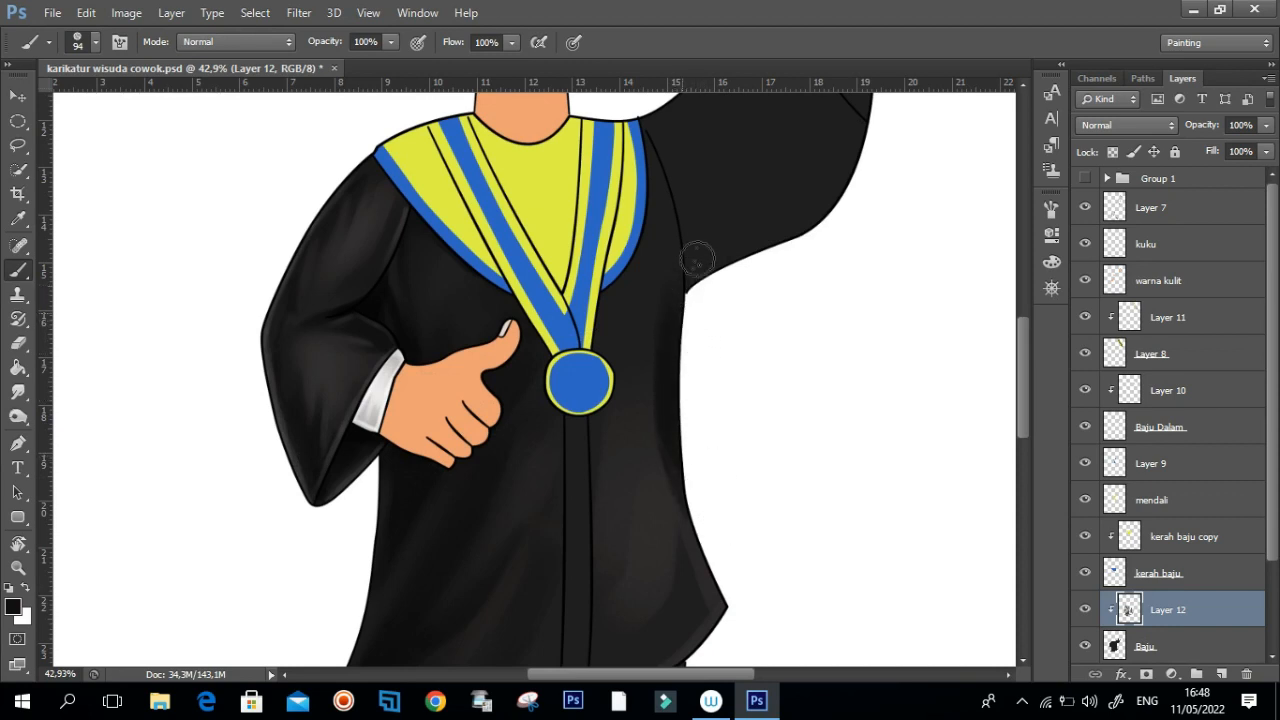
pyautogui.moveTo(646, 267); pyautogui.dragTo(631, 280)
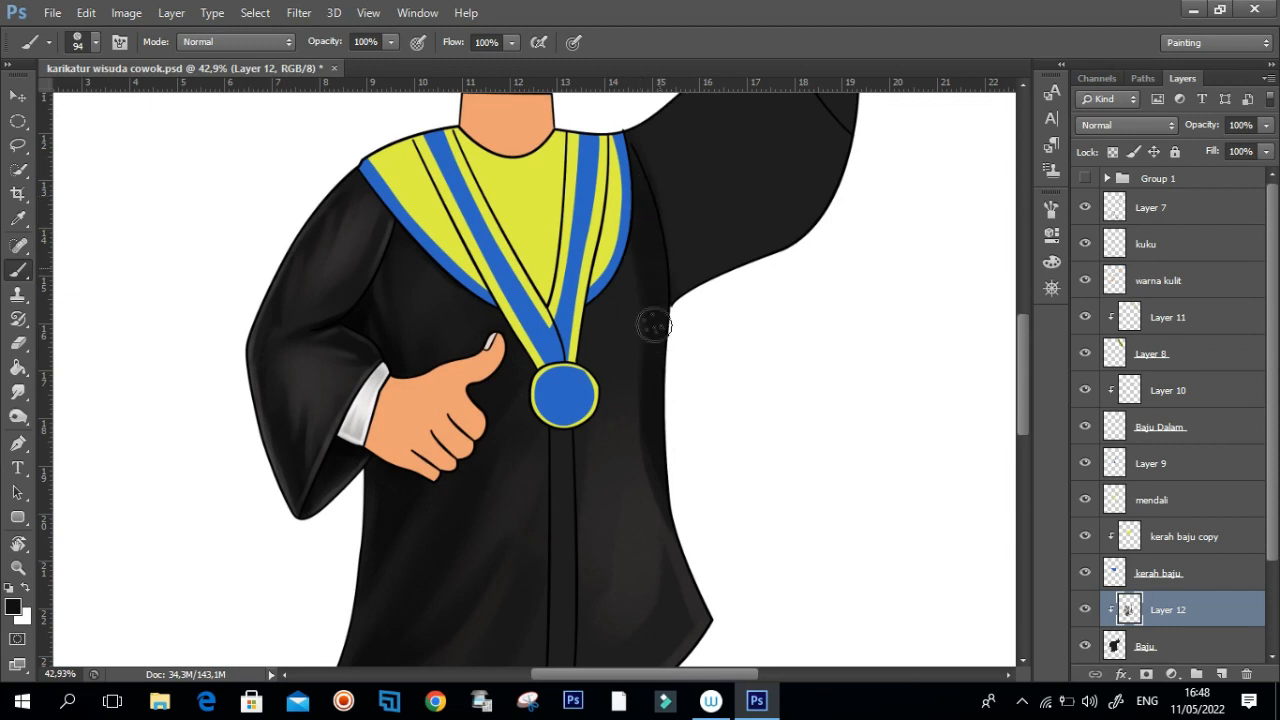
pyautogui.moveTo(649, 235); pyautogui.dragTo(640, 232)
pyautogui.moveTo(603, 332); pyautogui.dragTo(603, 255)
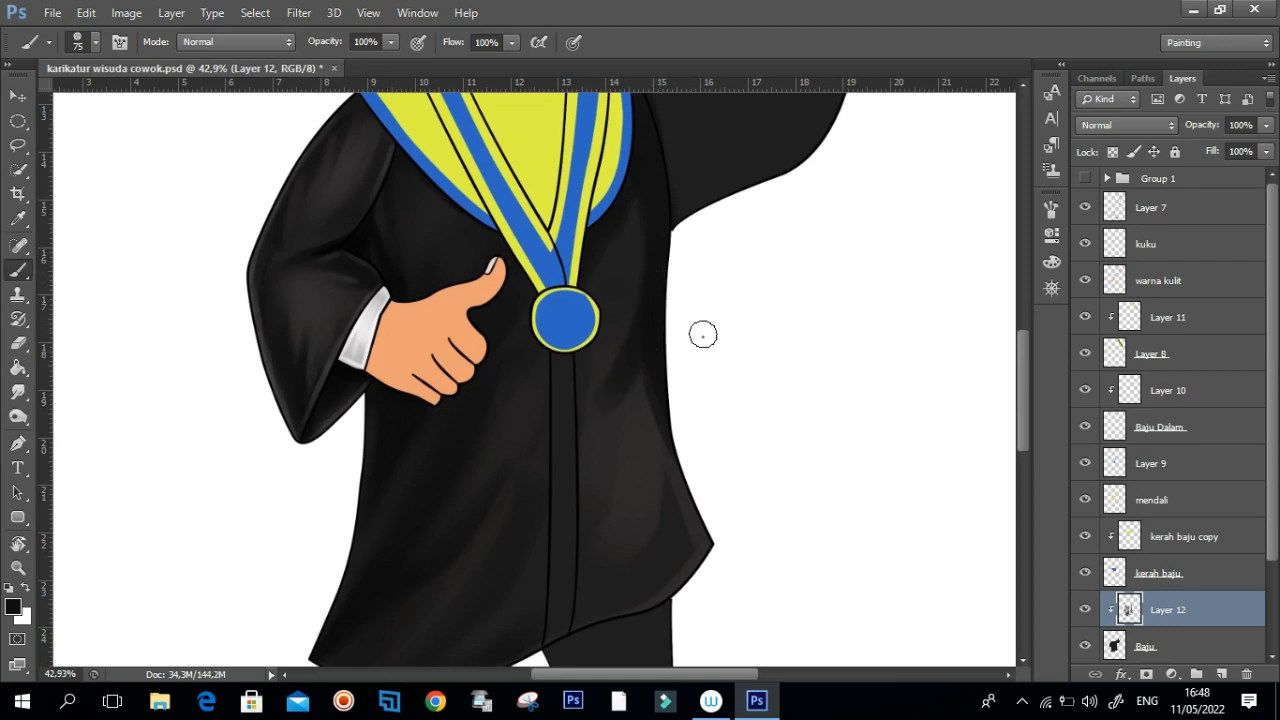
pyautogui.moveTo(643, 371); pyautogui.dragTo(676, 303)
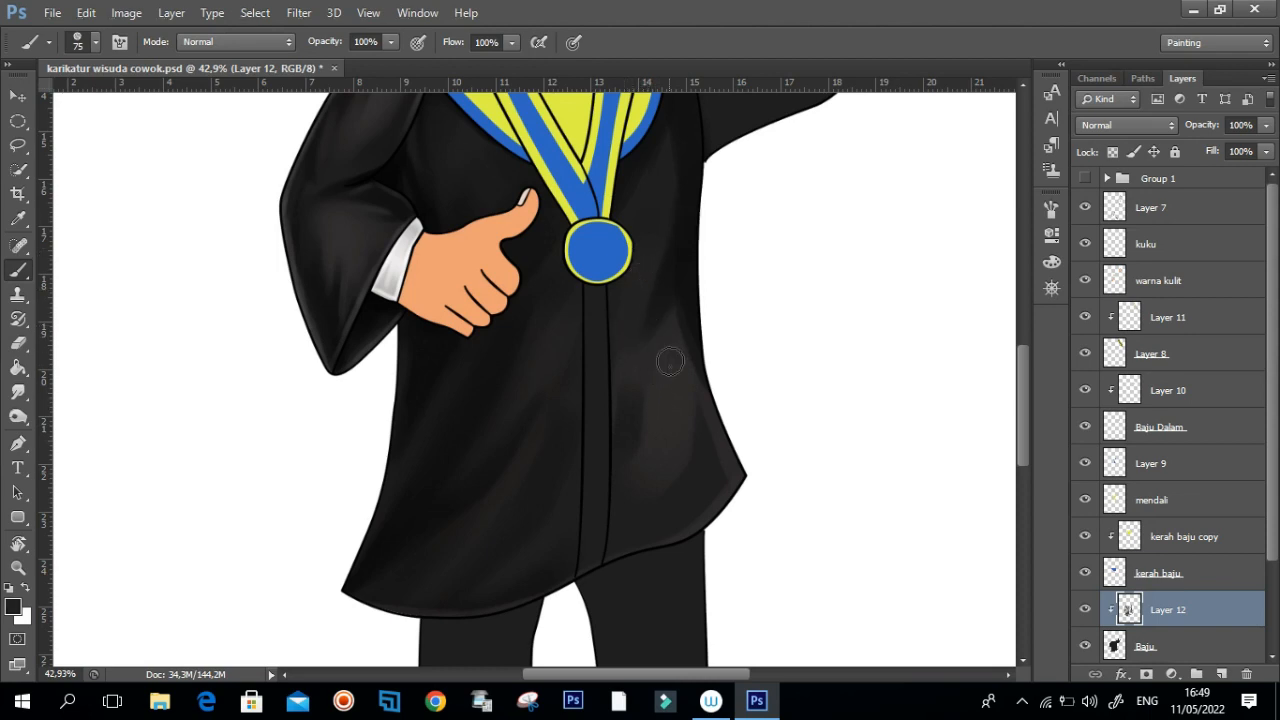
# Step: Shape the folds on the right panel's lower flare with a 52 px brush and blend them with a 177 px Smudge tool at 37% strength
pyautogui.keyDown('alt'); pyautogui.rightClick(650, 382); pyautogui.keyUp('alt')
pyautogui.moveTo(675, 458)
pyautogui.mouseDown()
pyautogui.moveTo(668, 424)
pyautogui.moveTo(657, 397)
pyautogui.moveTo(644, 421)
pyautogui.moveTo(664, 445)
pyautogui.moveTo(660, 471)
pyautogui.moveTo(687, 478)
pyautogui.moveTo(687, 432)
pyautogui.moveTo(691, 465)
pyautogui.moveTo(664, 478)
pyautogui.moveTo(656, 439)
pyautogui.moveTo(634, 457)
pyautogui.moveTo(730, 467)
pyautogui.moveTo(697, 474)
pyautogui.moveTo(749, 450)
pyautogui.mouseUp()
pyautogui.press('r')
pyautogui.press('b')
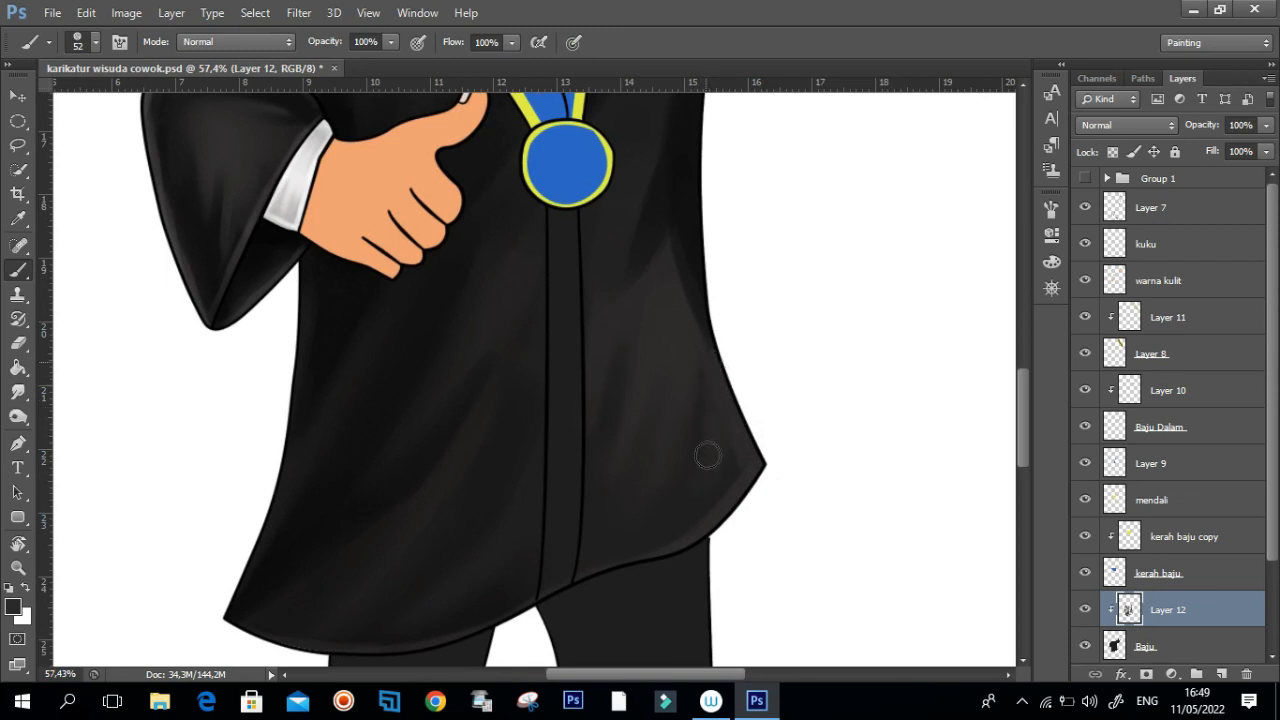
pyautogui.press('r')
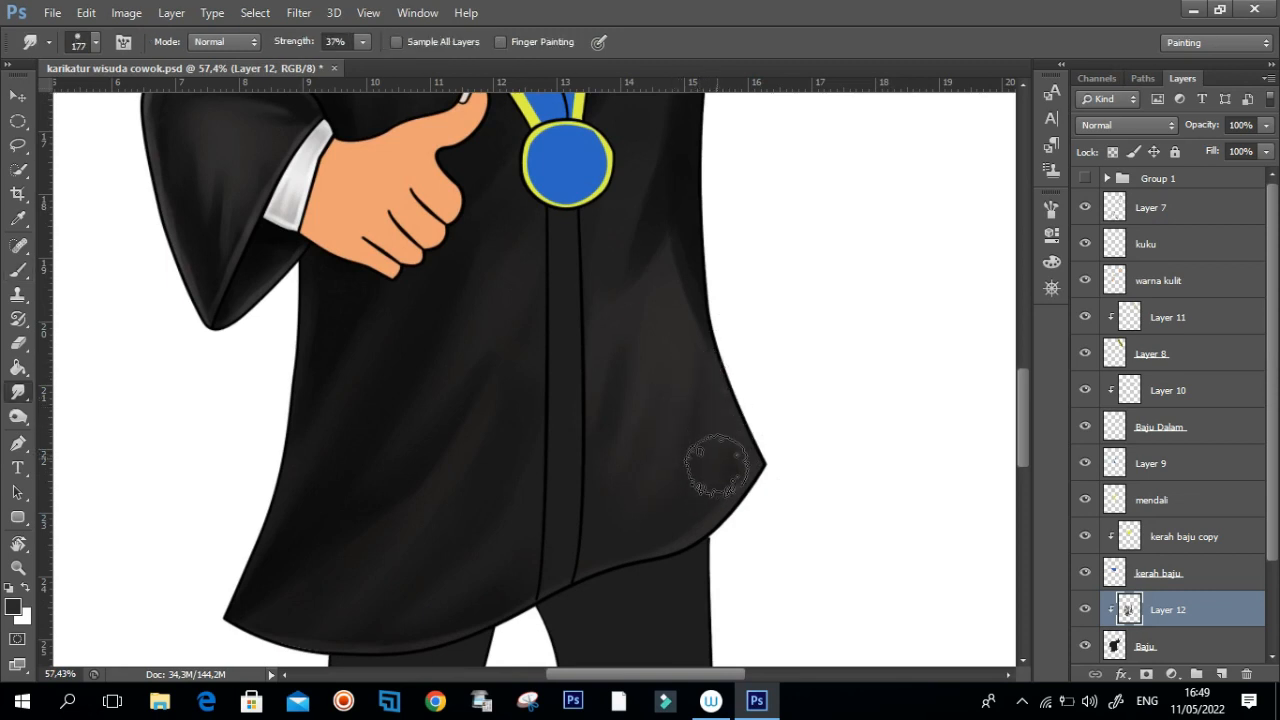
pyautogui.press('b')
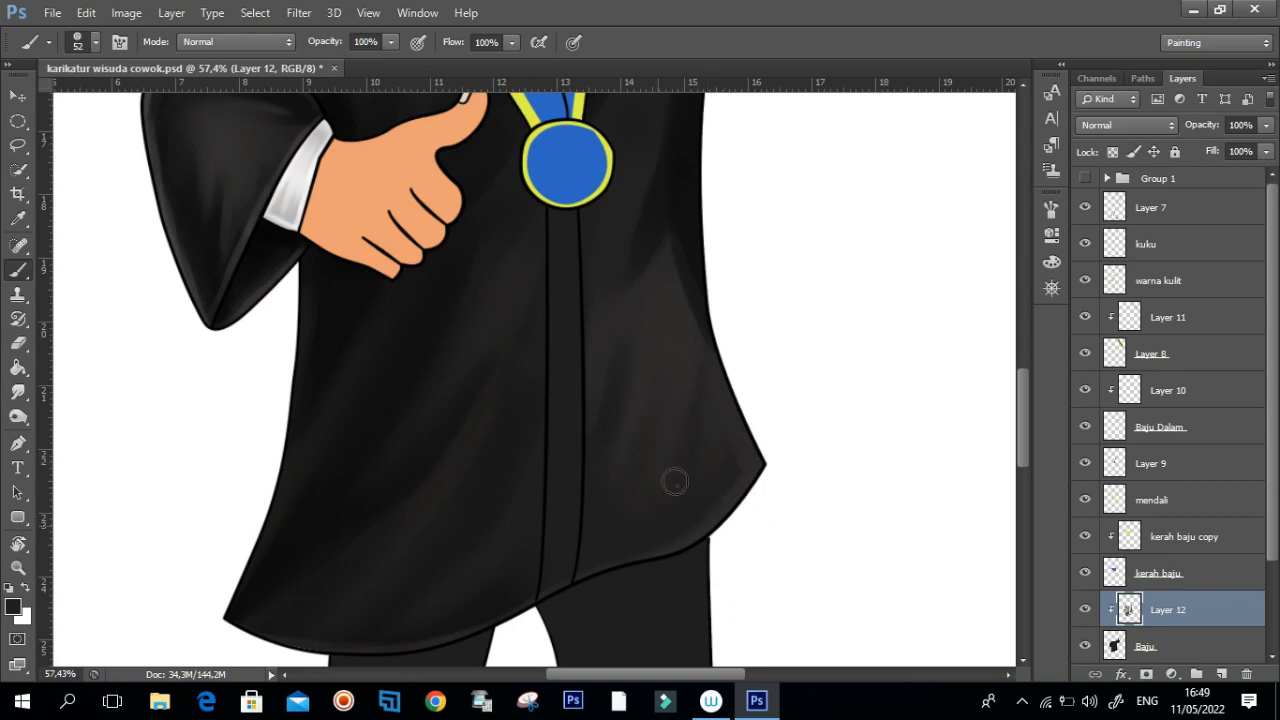
pyautogui.scroll(-3, 606, 486)
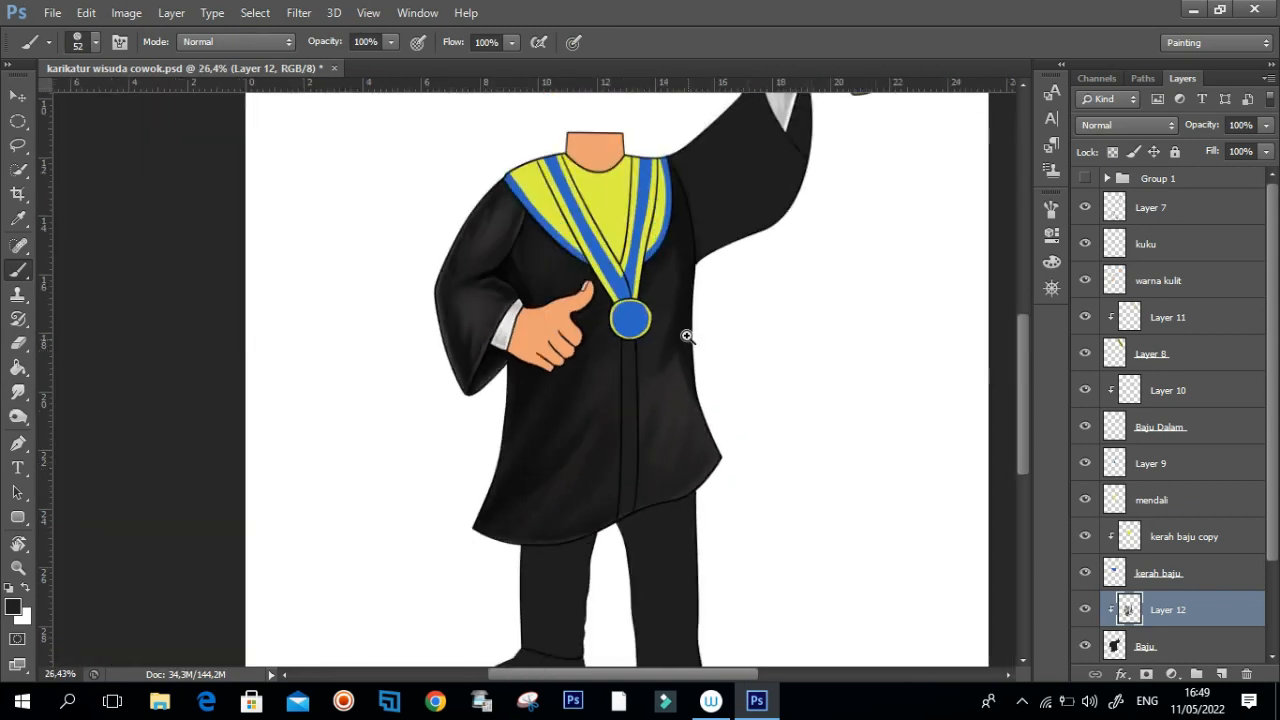
pyautogui.scroll(2, 686, 334)
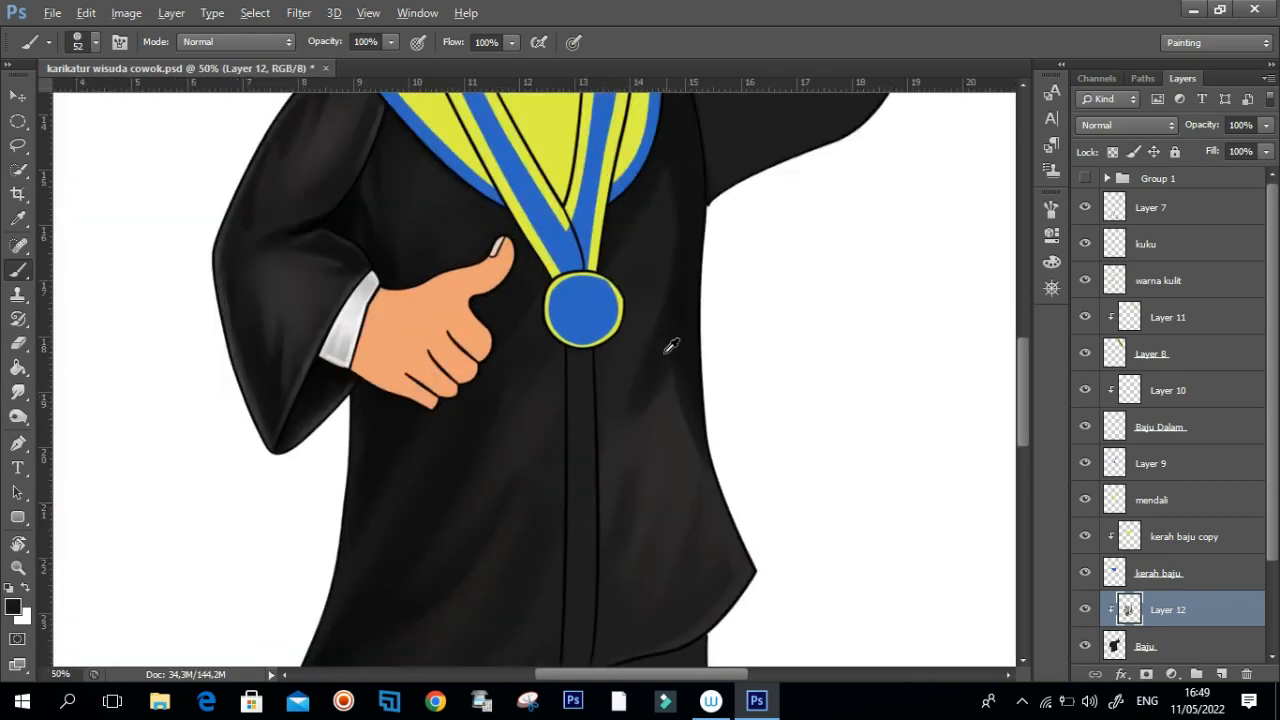
# Step: Darken the chest area beside the medal with a sampled tone and blend it with the 177 px Smudge tool
pyautogui.keyDown('alt'); pyautogui.click(676, 299); pyautogui.keyUp('alt')
pyautogui.press('r')
pyautogui.moveTo(637, 300)
pyautogui.mouseDown()
pyautogui.moveTo(616, 345)
pyautogui.moveTo(645, 356)
pyautogui.moveTo(627, 414)
pyautogui.moveTo(653, 342)
pyautogui.mouseUp()
pyautogui.moveTo(706, 310); pyautogui.dragTo(651, 386)
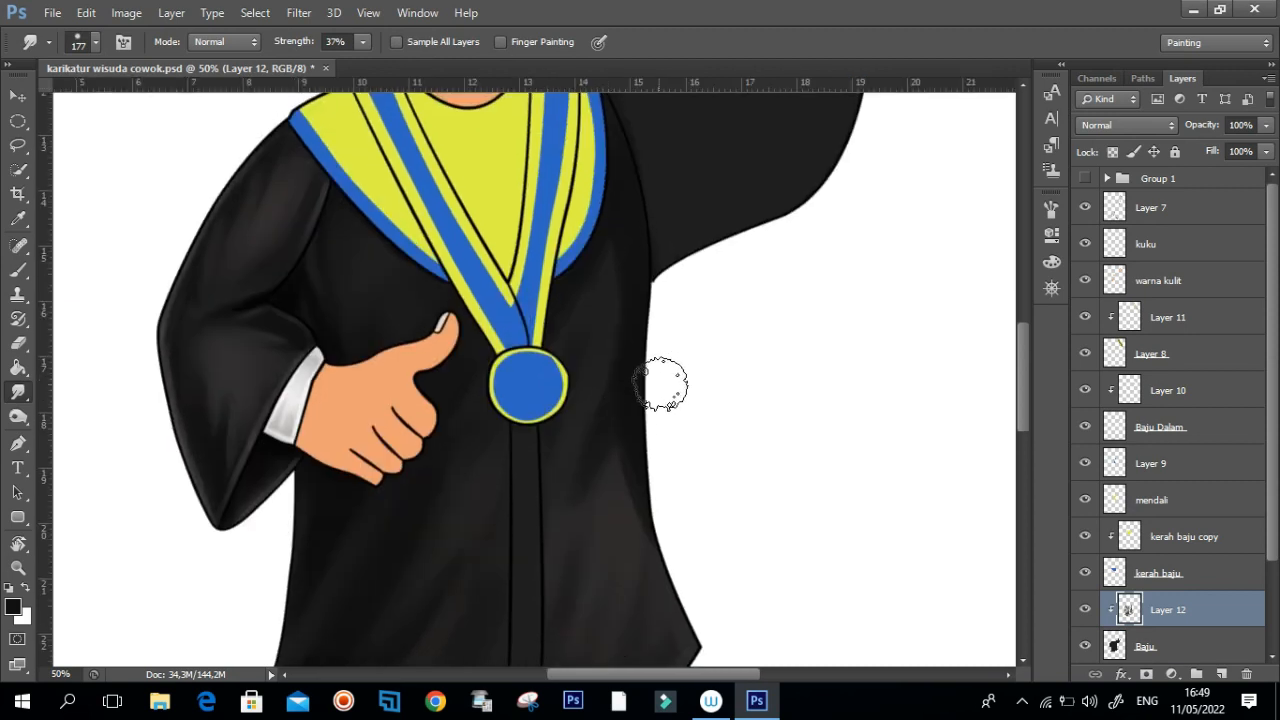
# Step: Paint a thin lighter rim along the gown's right side edge and armhole seam with a sampled tone and a 28 px brush
pyautogui.press('b')
pyautogui.keyDown('alt'); pyautogui.click(622, 468); pyautogui.keyUp('alt')
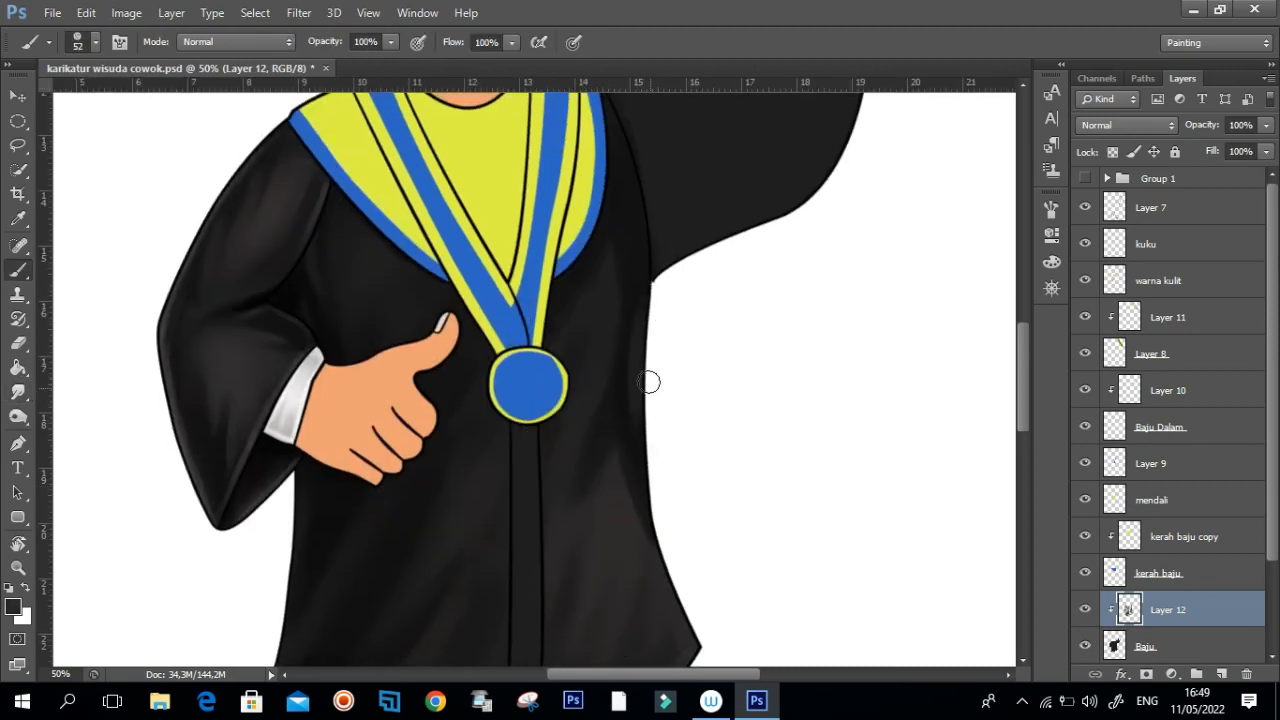
pyautogui.moveTo(657, 289)
pyautogui.mouseDown()
pyautogui.moveTo(664, 434)
pyautogui.moveTo(702, 244)
pyautogui.moveTo(687, 378)
pyautogui.mouseUp()
pyautogui.press('[')
pyautogui.press('[')
pyautogui.press('[')
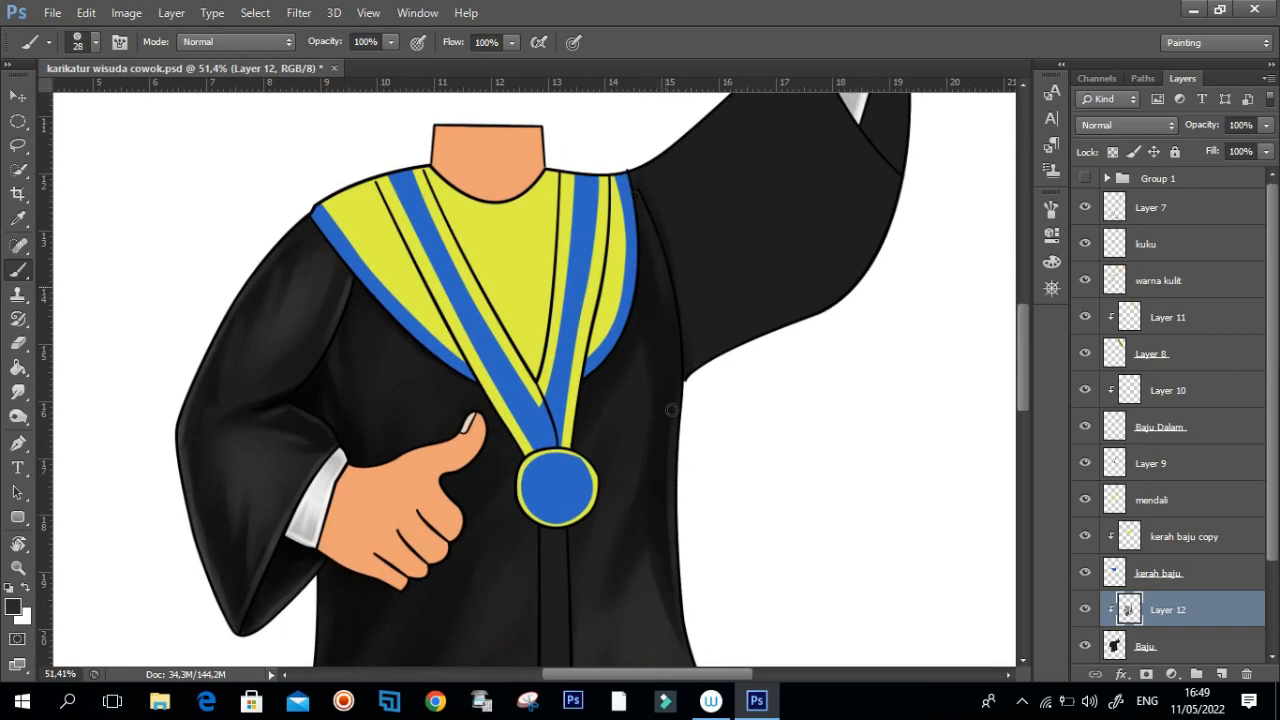
pyautogui.moveTo(646, 295); pyautogui.dragTo(654, 249)
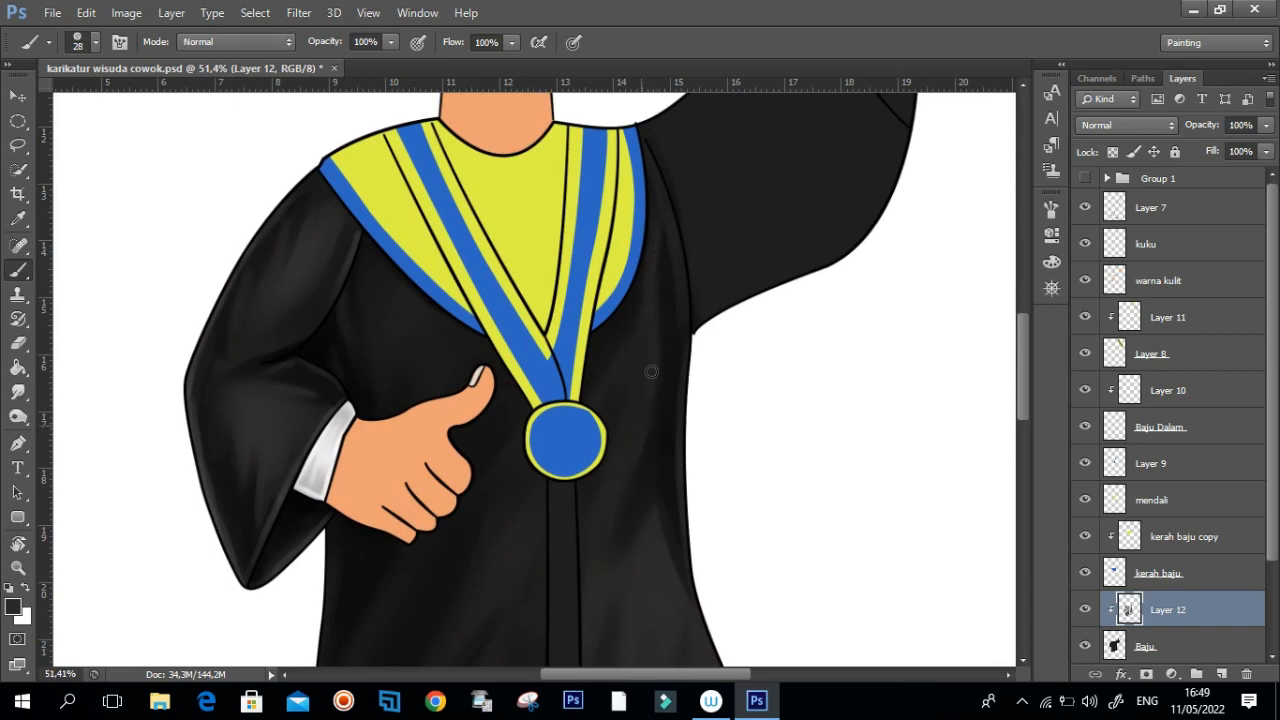
# Step: Blend the right side rim and the folds beside the medal with the 177 px Smudge tool at 37% strength
pyautogui.press('r')
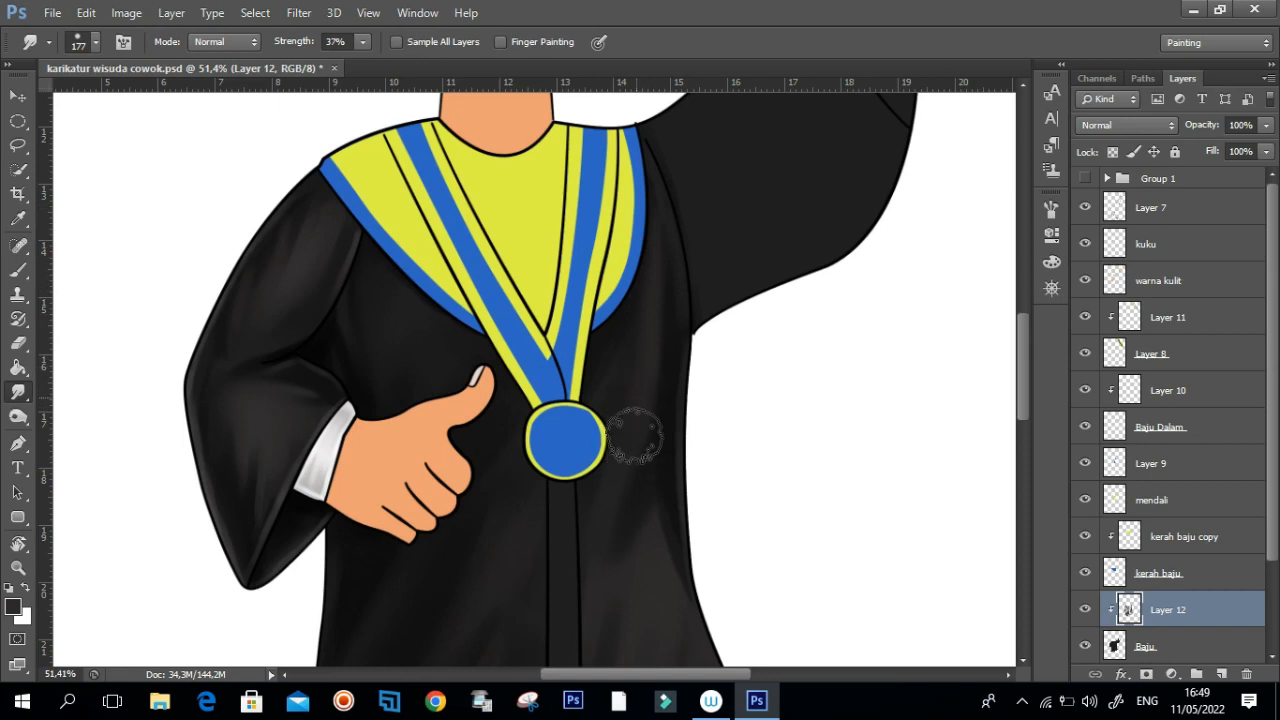
pyautogui.scroll(-2, 655, 245)
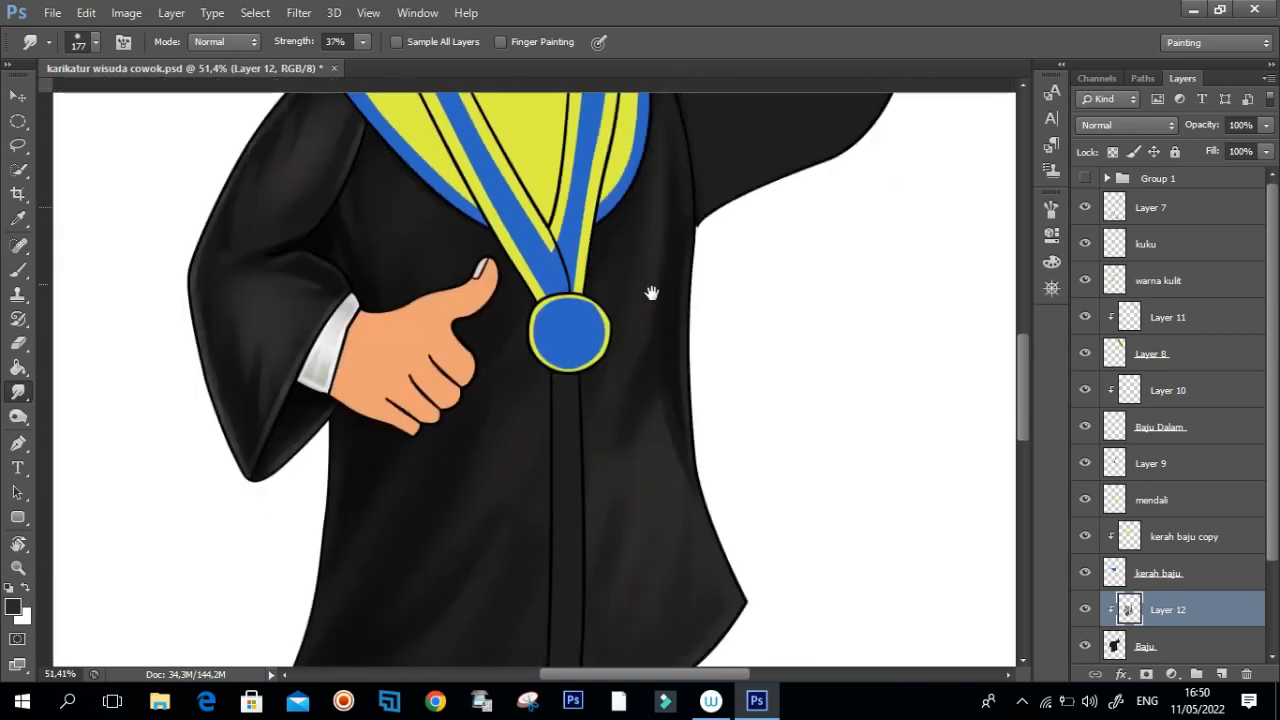
pyautogui.moveTo(666, 313); pyautogui.dragTo(637, 340)
pyautogui.moveTo(656, 290)
pyautogui.mouseDown()
pyautogui.moveTo(681, 311)
pyautogui.moveTo(625, 340)
pyautogui.moveTo(730, 349)
pyautogui.mouseUp()
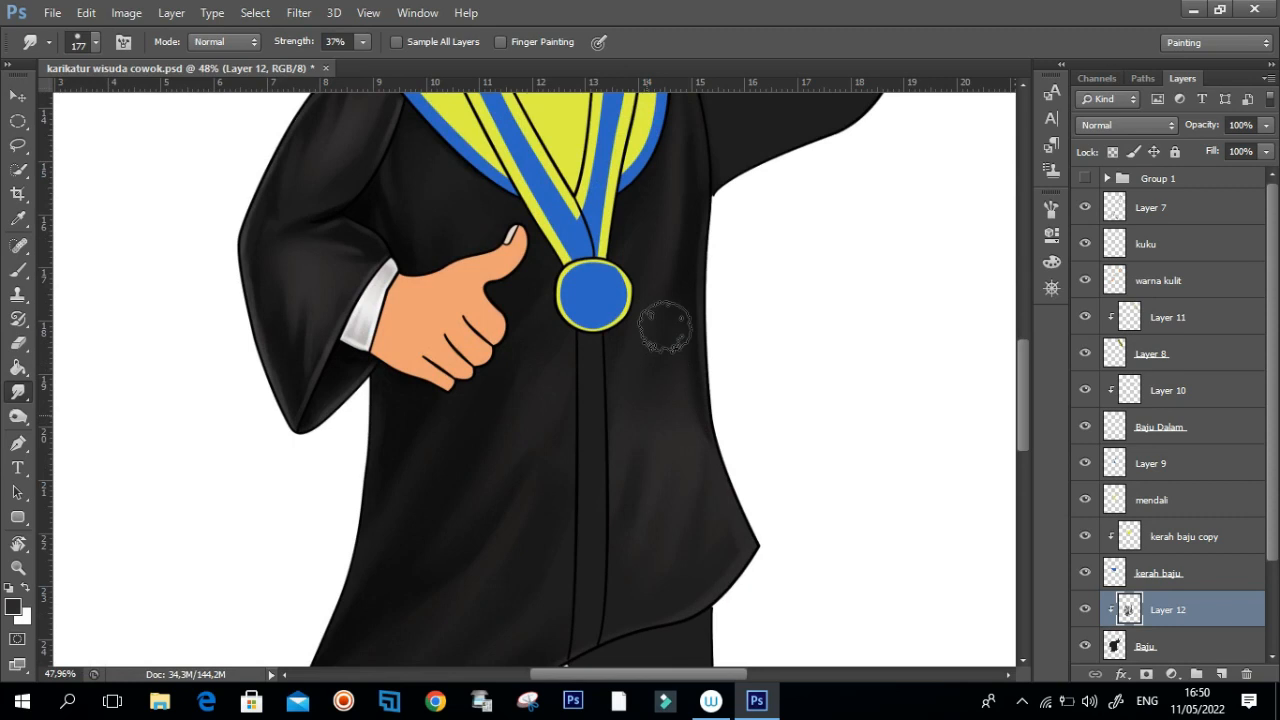
# Step: Add fold highlights and shadows on the right panel beside and below the medal with sampled tones, using 79 and 54 px brushes at 99% opacity
pyautogui.press('b')
pyautogui.keyDown('alt'); pyautogui.click(669, 428); pyautogui.keyUp('alt')
pyautogui.moveTo(669, 362); pyautogui.dragTo(689, 363)
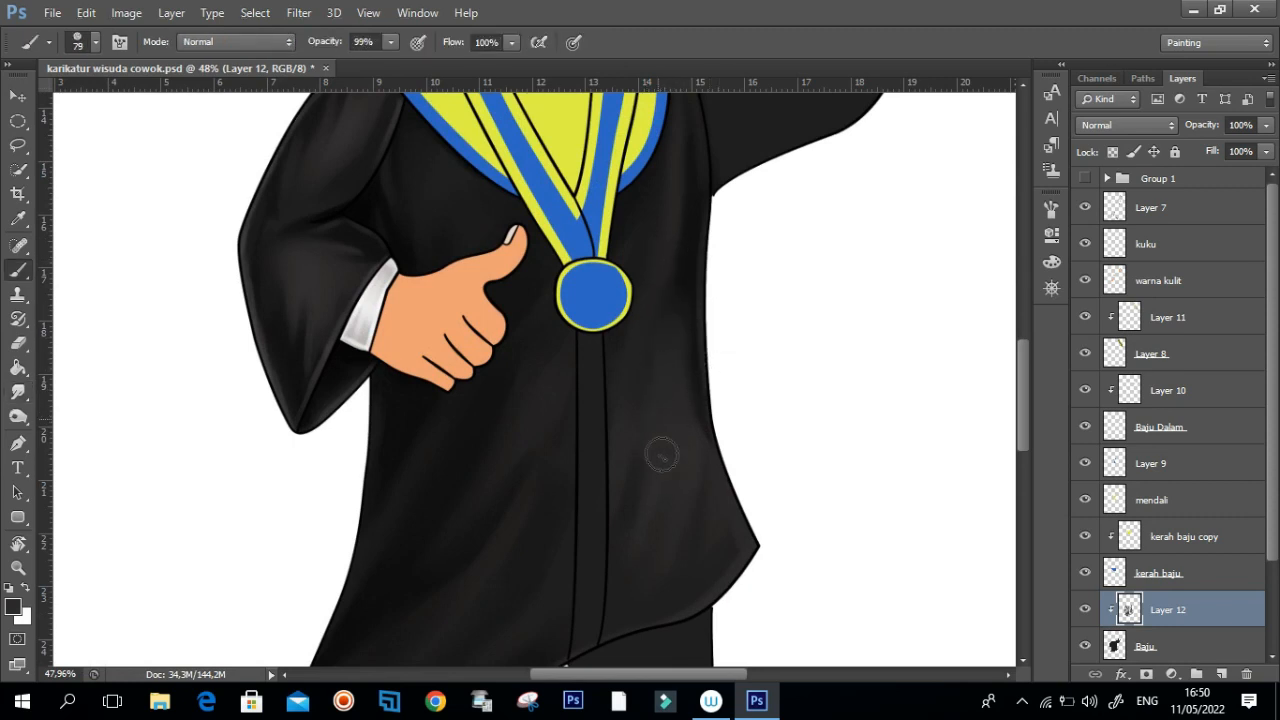
pyautogui.moveTo(677, 266); pyautogui.dragTo(670, 280)
pyautogui.moveTo(652, 328); pyautogui.dragTo(540, 340)
pyautogui.moveTo(668, 274); pyautogui.dragTo(798, 269)
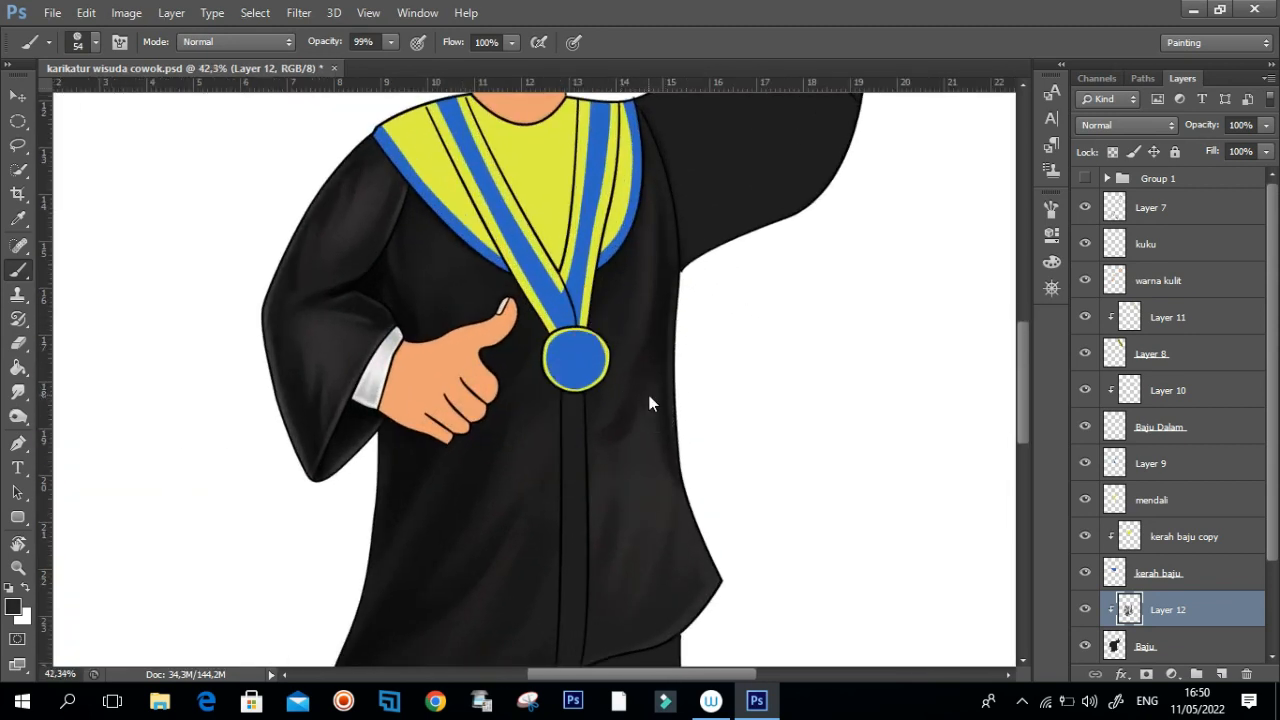
pyautogui.moveTo(629, 430); pyautogui.dragTo(585, 420)
pyautogui.moveTo(643, 489); pyautogui.dragTo(625, 430)
pyautogui.moveTo(644, 214); pyautogui.dragTo(627, 446)
pyautogui.moveTo(627, 470); pyautogui.dragTo(696, 436)
# Step: Paint dark cast shadows on the gown below the collar and around the medal with sampled tones, using 93 and 52 px brushes at 98% opacity
pyautogui.keyDown('alt'); pyautogui.rightClick(649, 389); pyautogui.keyUp('alt')
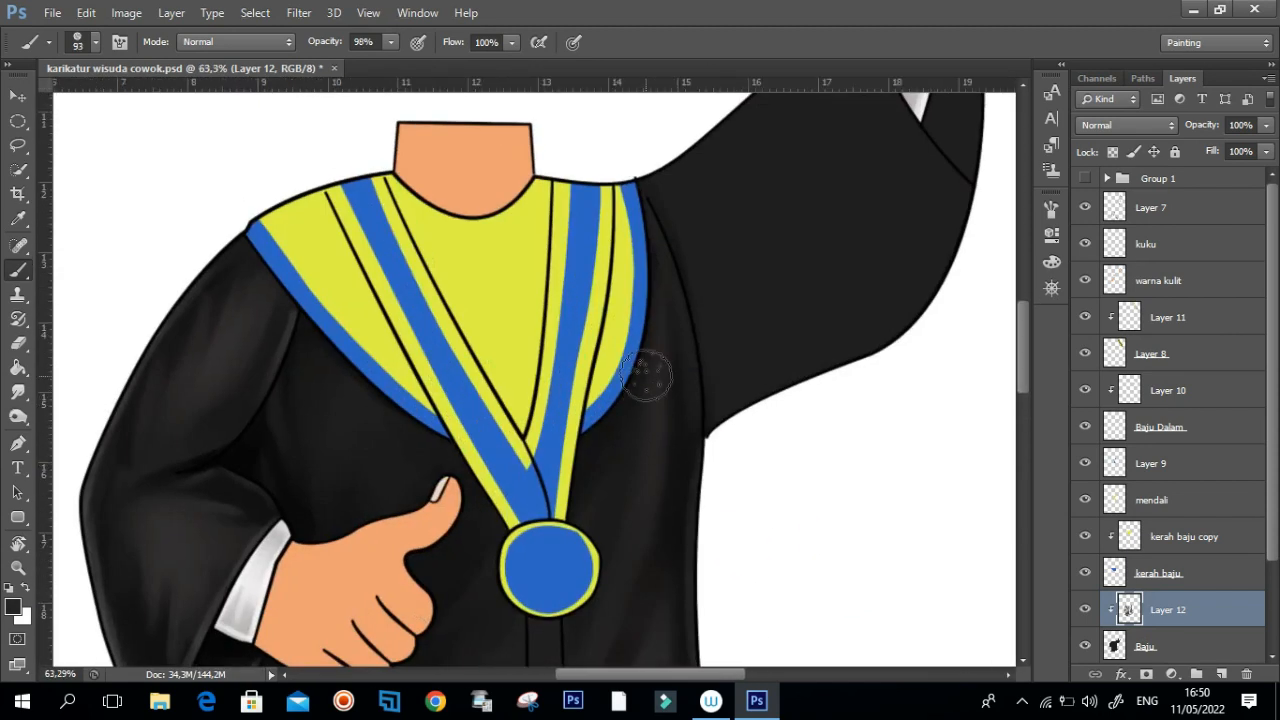
pyautogui.moveTo(613, 433); pyautogui.dragTo(589, 375)
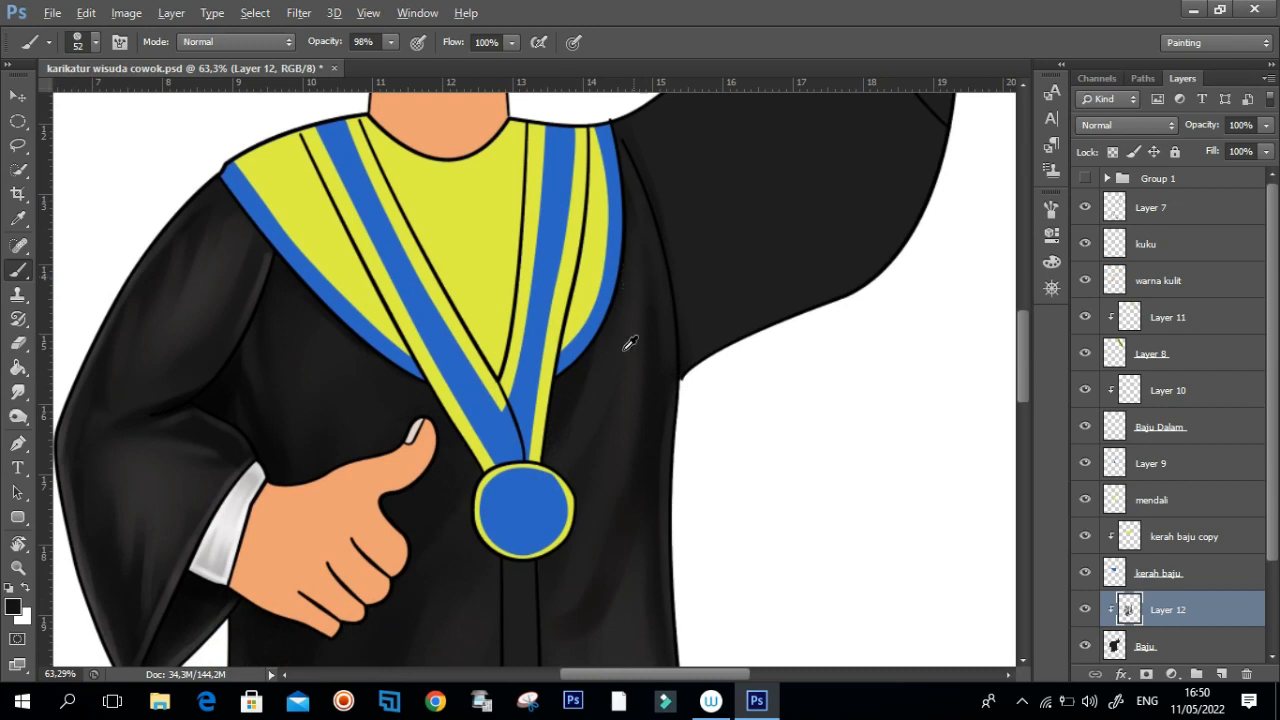
pyautogui.keyDown('alt'); pyautogui.click(258, 409); pyautogui.keyUp('alt')
pyautogui.scroll(3, 537, 466)
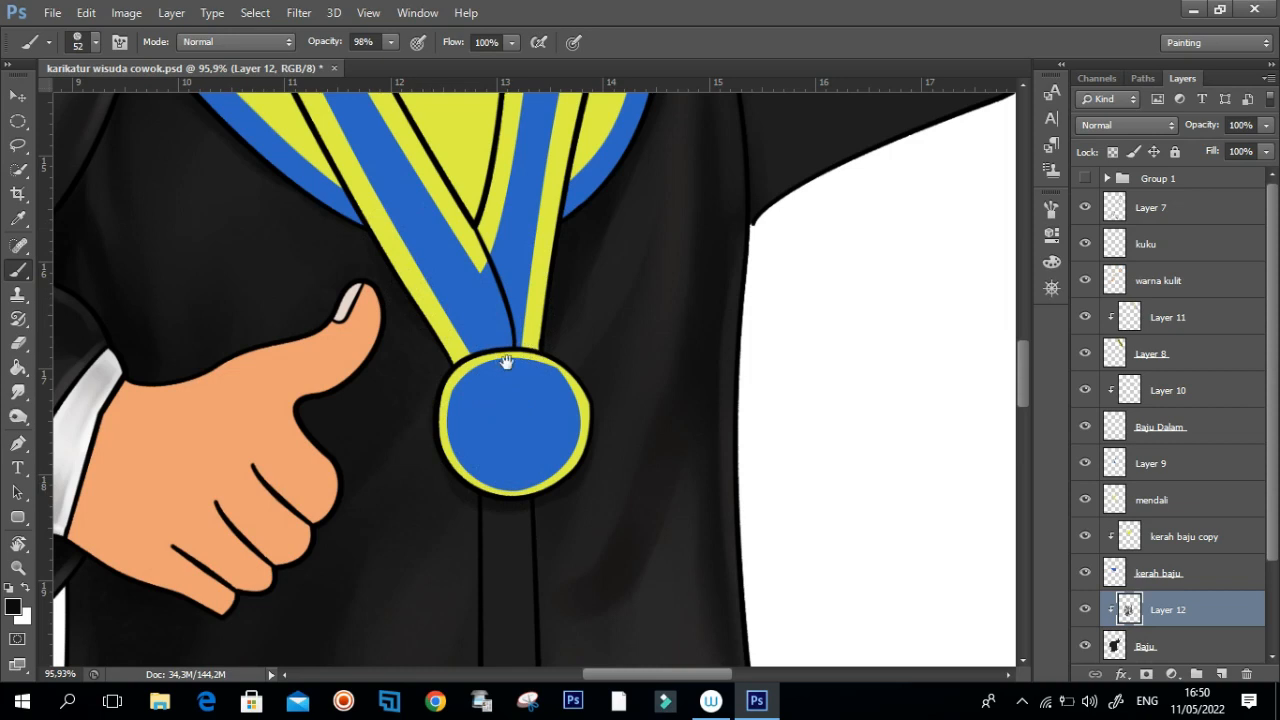
# Step: Paint dark fold shadows inside the placket down to the hem with 36 and 26 px brushes at 98% opacity
pyautogui.scroll(-4, 507, 362)
pyautogui.scroll(-2, 523, 423)
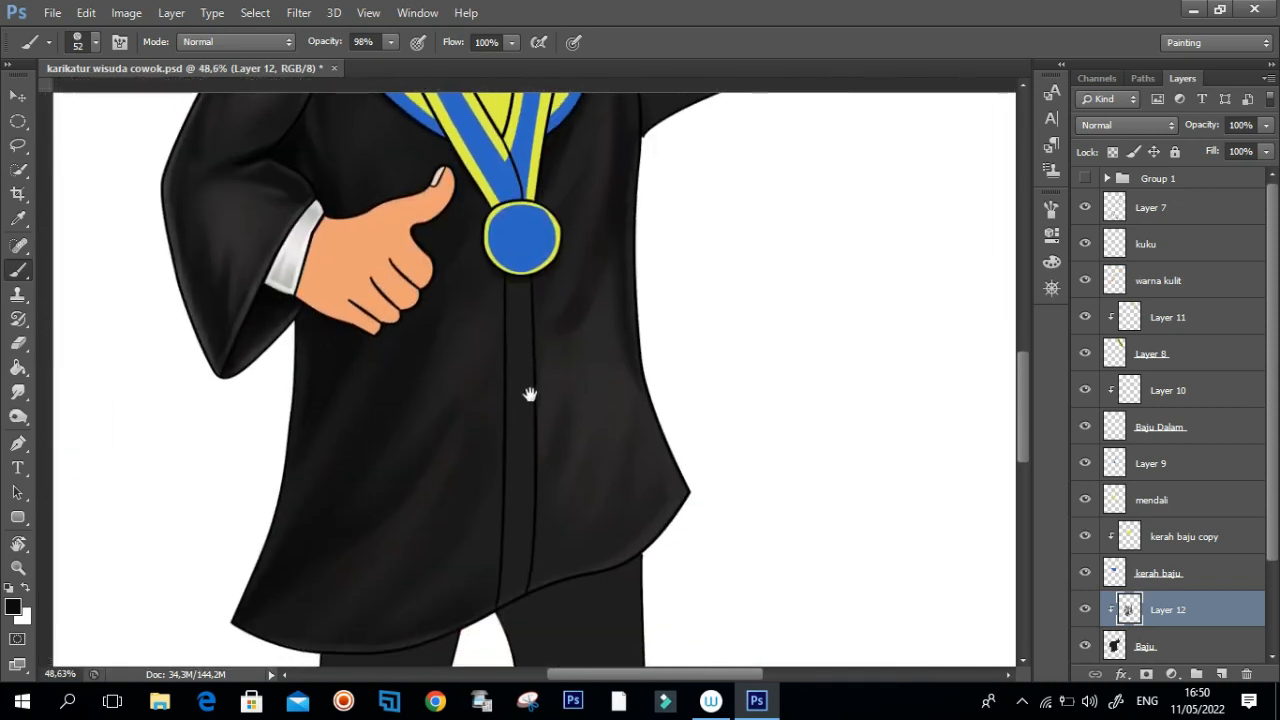
pyautogui.scroll(-1, 528, 398)
pyautogui.scroll(1, 541, 370)
pyautogui.scroll(1, 537, 270)
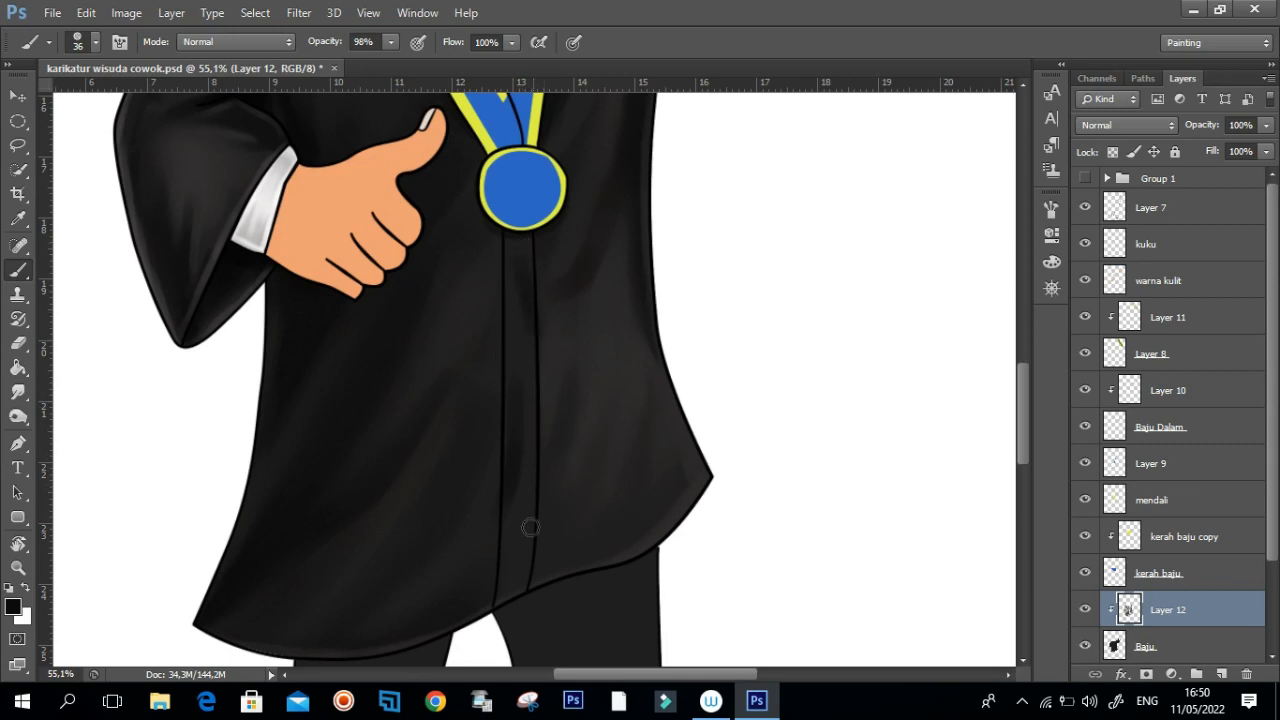
pyautogui.moveTo(525, 488); pyautogui.dragTo(523, 480)
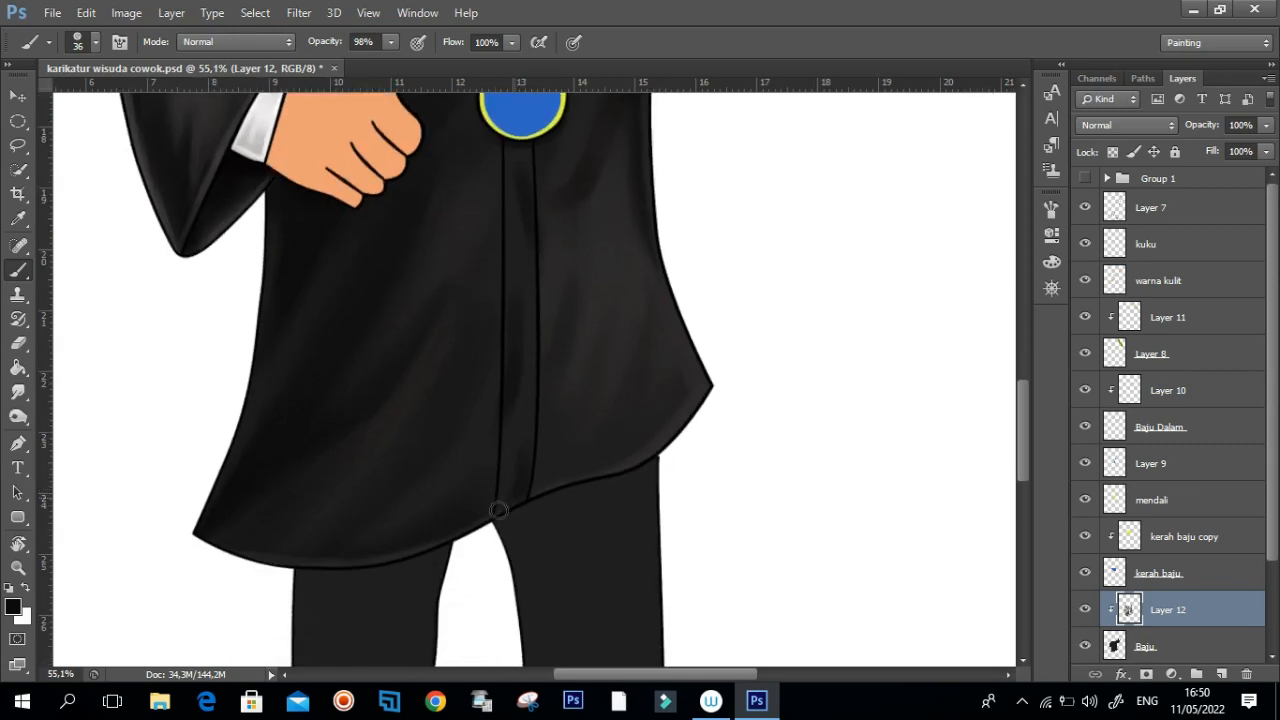
pyautogui.moveTo(512, 494); pyautogui.dragTo(550, 490)
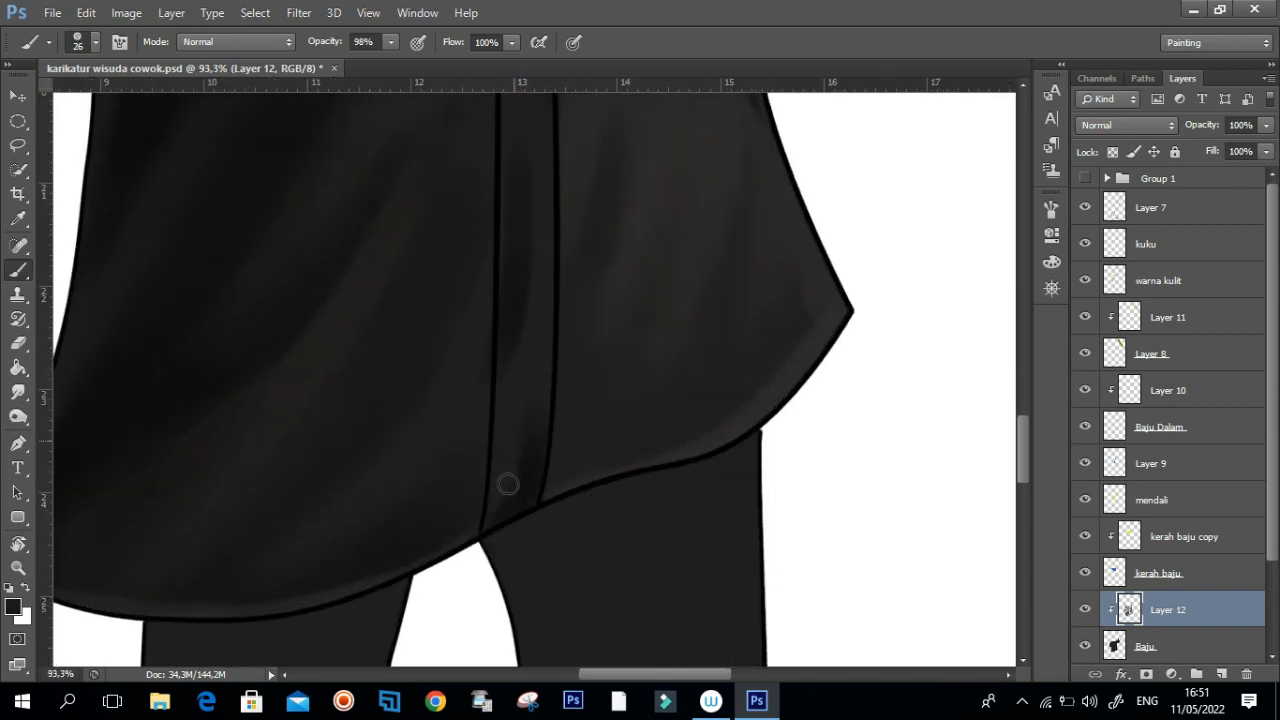
# Step: Deepen the placket's upper folds and the shadow just below the medal with 26 and 48 px brushes
pyautogui.scroll(3, 532, 398)
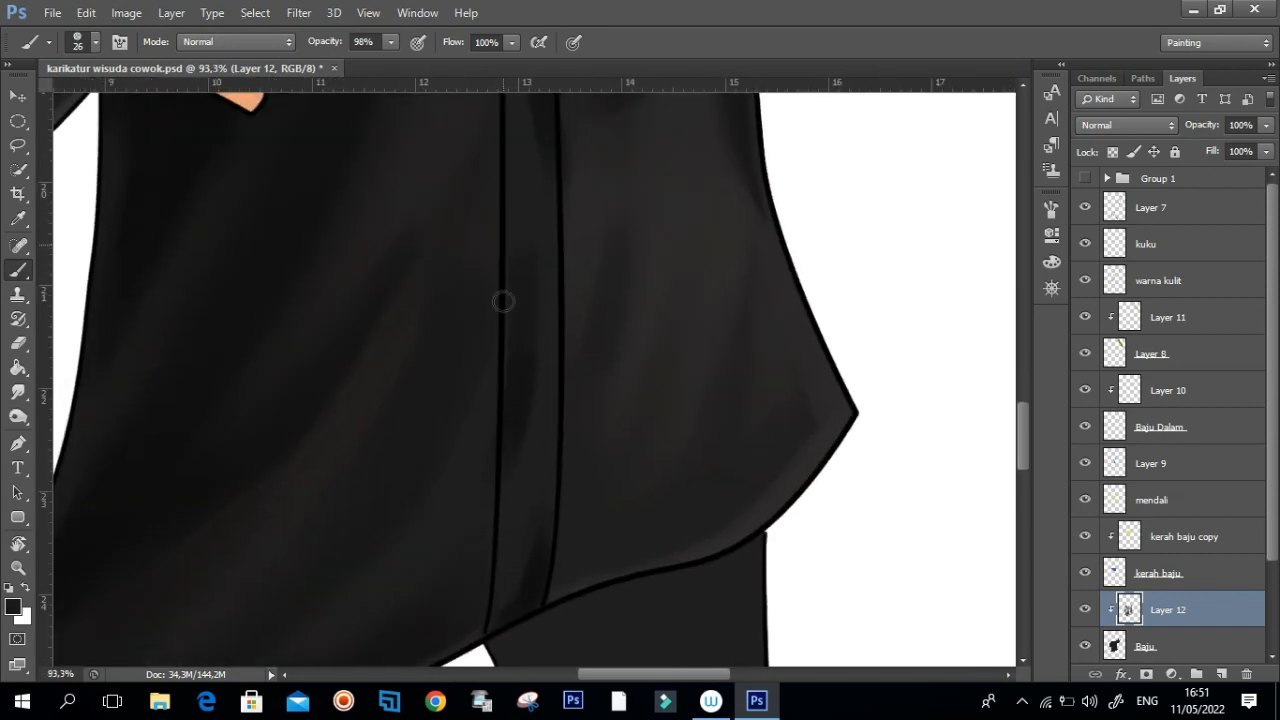
pyautogui.moveTo(543, 229); pyautogui.dragTo(548, 470)
pyautogui.moveTo(551, 354)
pyautogui.mouseDown()
pyautogui.moveTo(450, 354)
pyautogui.moveTo(556, 331)
pyautogui.mouseUp()
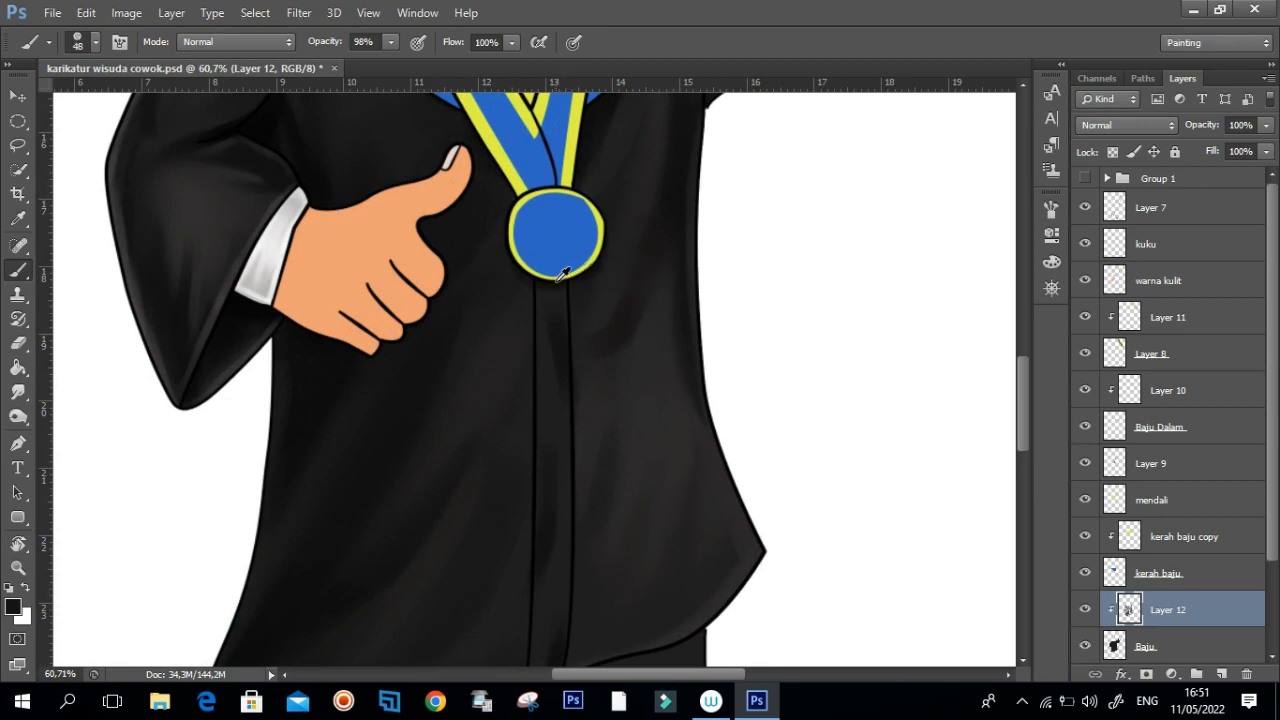
pyautogui.moveTo(560, 293); pyautogui.dragTo(550, 72)
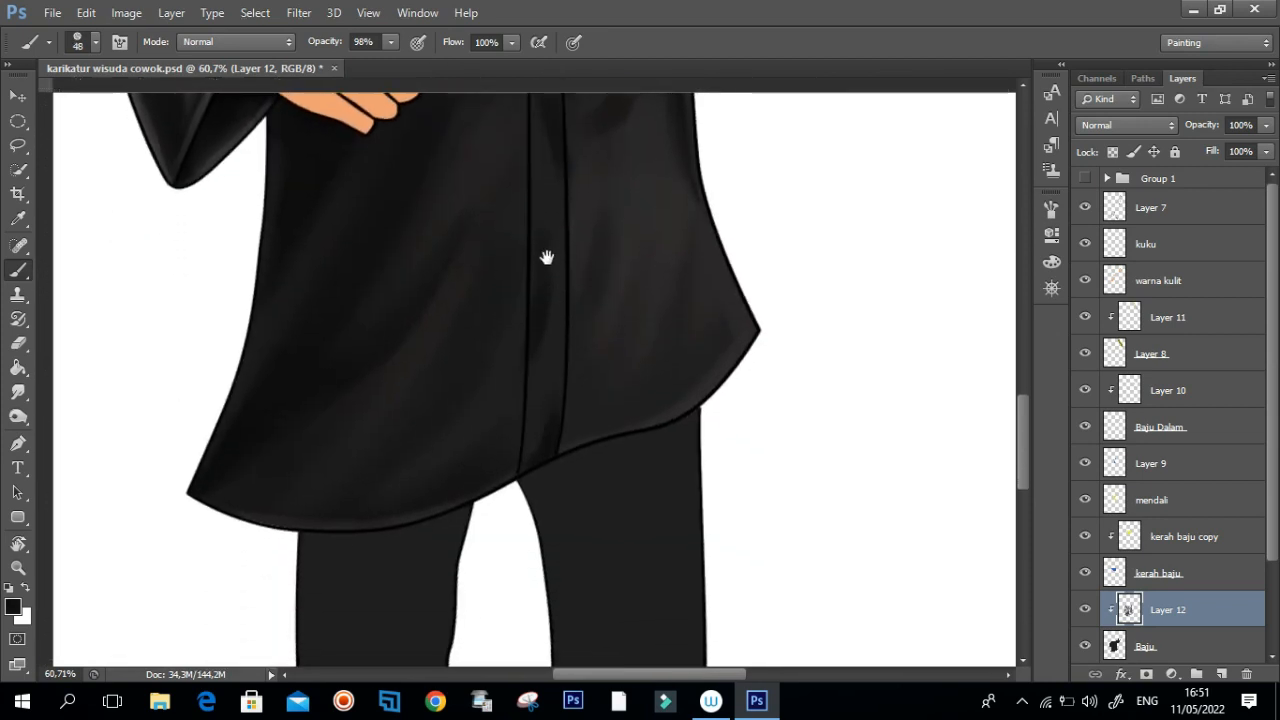
pyautogui.moveTo(555, 165); pyautogui.dragTo(561, 298)
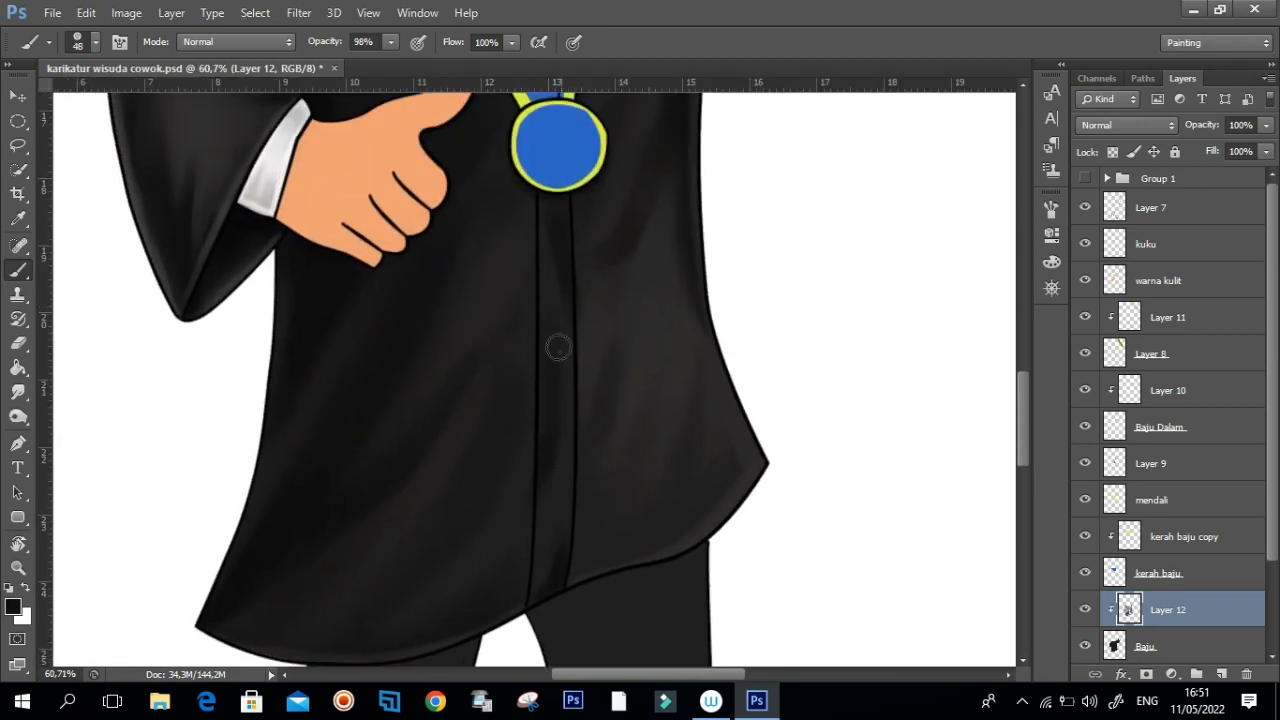
# Step: Smudge the placket folds down to the hem at 37% strength with 177 and 129 px brushes
pyautogui.press('r')
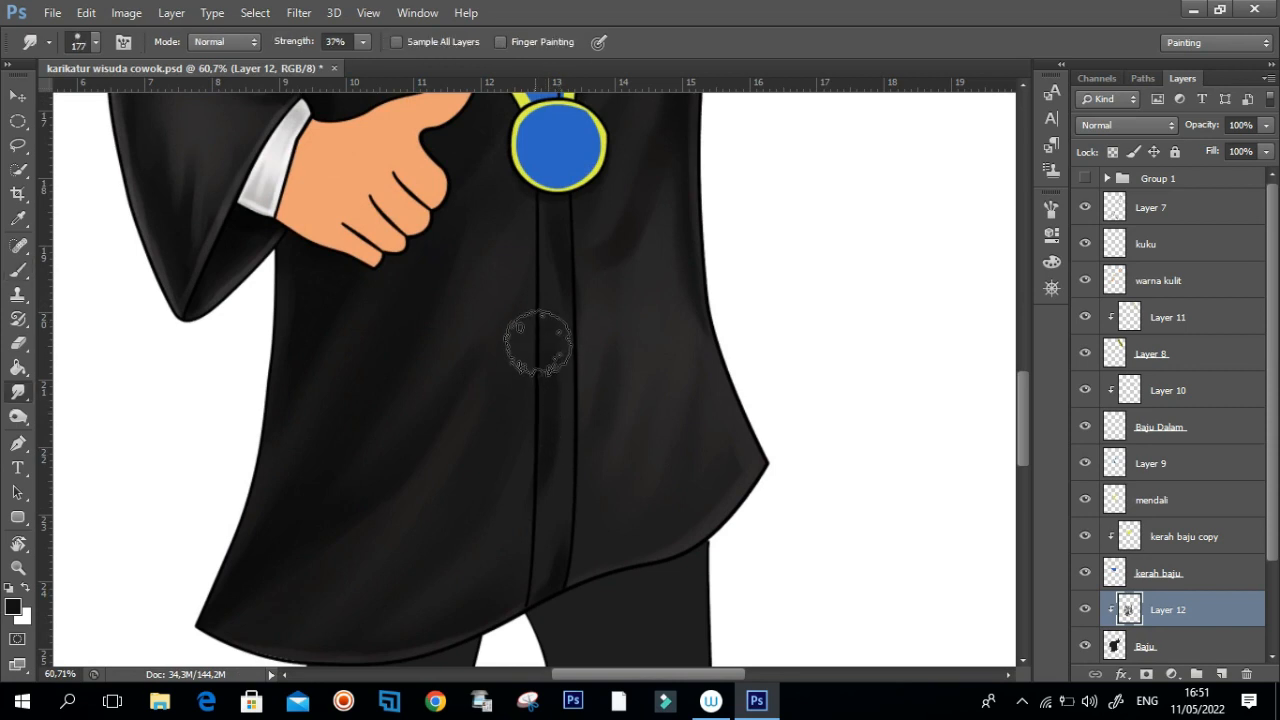
pyautogui.moveTo(552, 397); pyautogui.dragTo(558, 223)
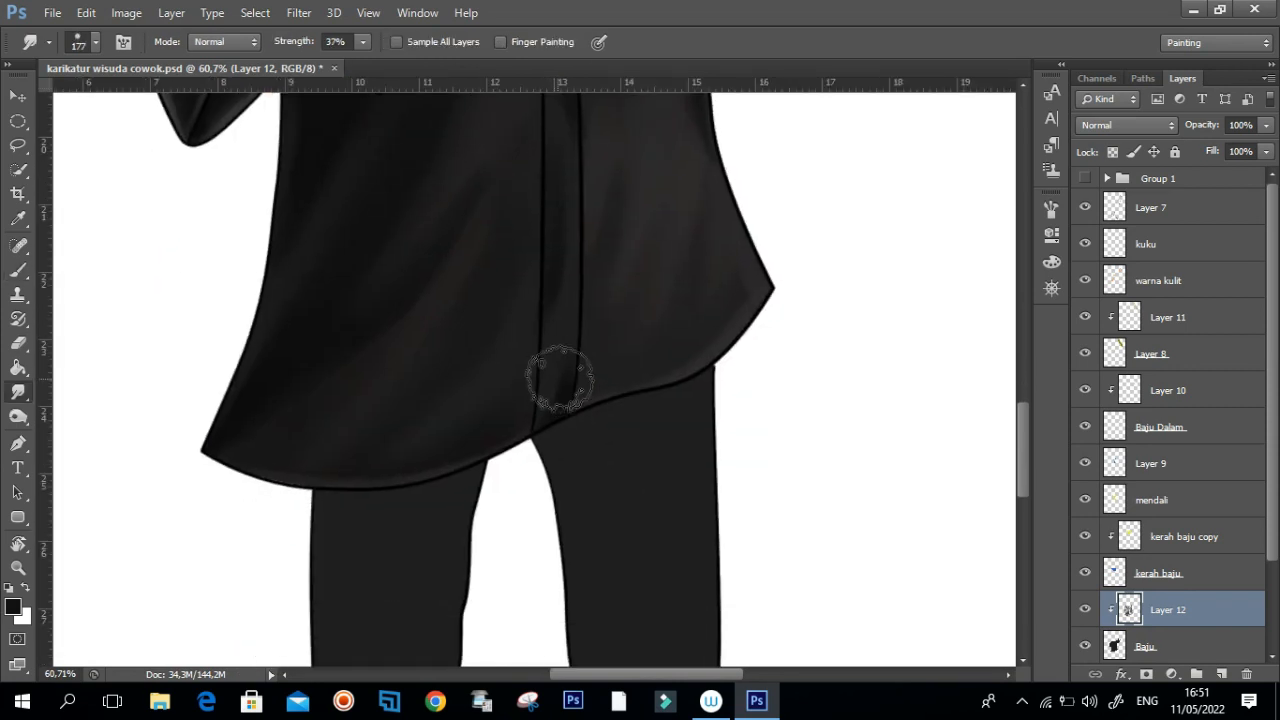
pyautogui.scroll(-2, 560, 291)
pyautogui.moveTo(586, 303); pyautogui.dragTo(591, 380)
pyautogui.scroll(-1, 666, 306)
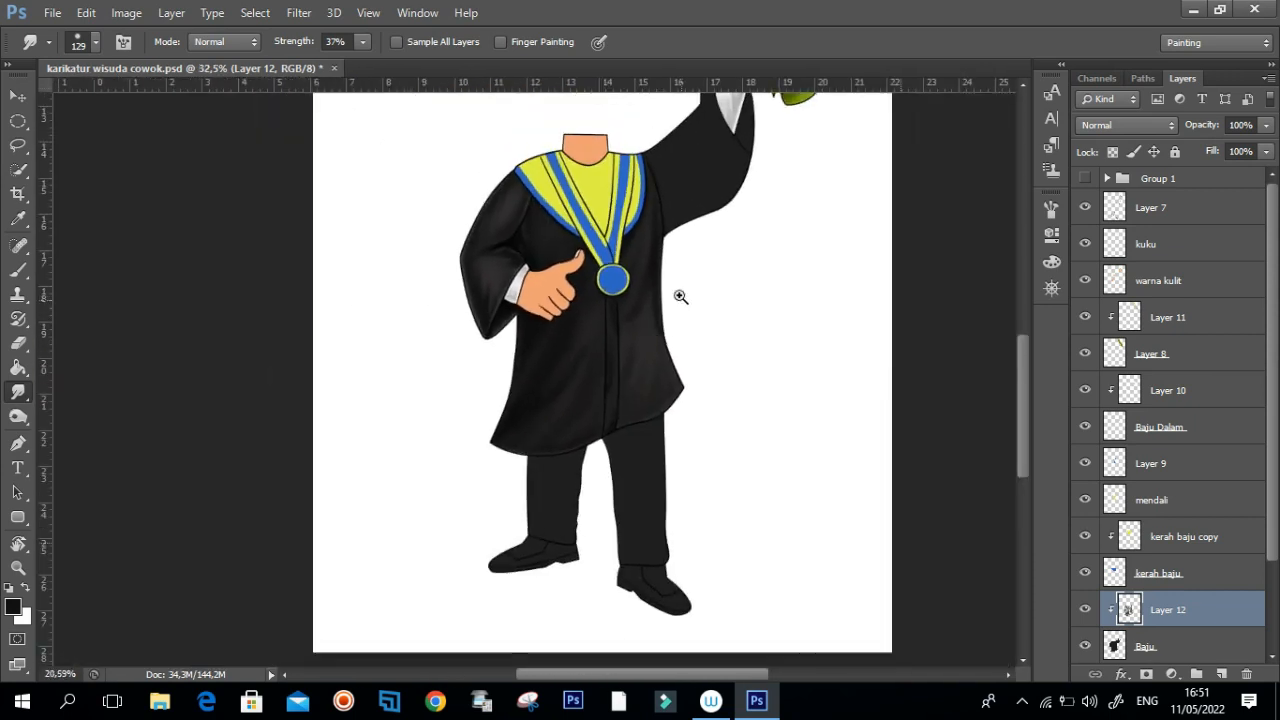
pyautogui.moveTo(662, 246); pyautogui.dragTo(600, 333)
pyautogui.moveTo(538, 473); pyautogui.dragTo(546, 394)
pyautogui.moveTo(546, 380); pyautogui.dragTo(590, 364)
pyautogui.moveTo(384, 208); pyautogui.dragTo(420, 220)
# Step: Paint a soft highlight on the chest between collar and thumb with a sampled grey and 141 px brush, and smudge it at 37% strength
pyautogui.press('b')
pyautogui.keyDown('alt'); pyautogui.click(245, 314); pyautogui.keyUp('alt')
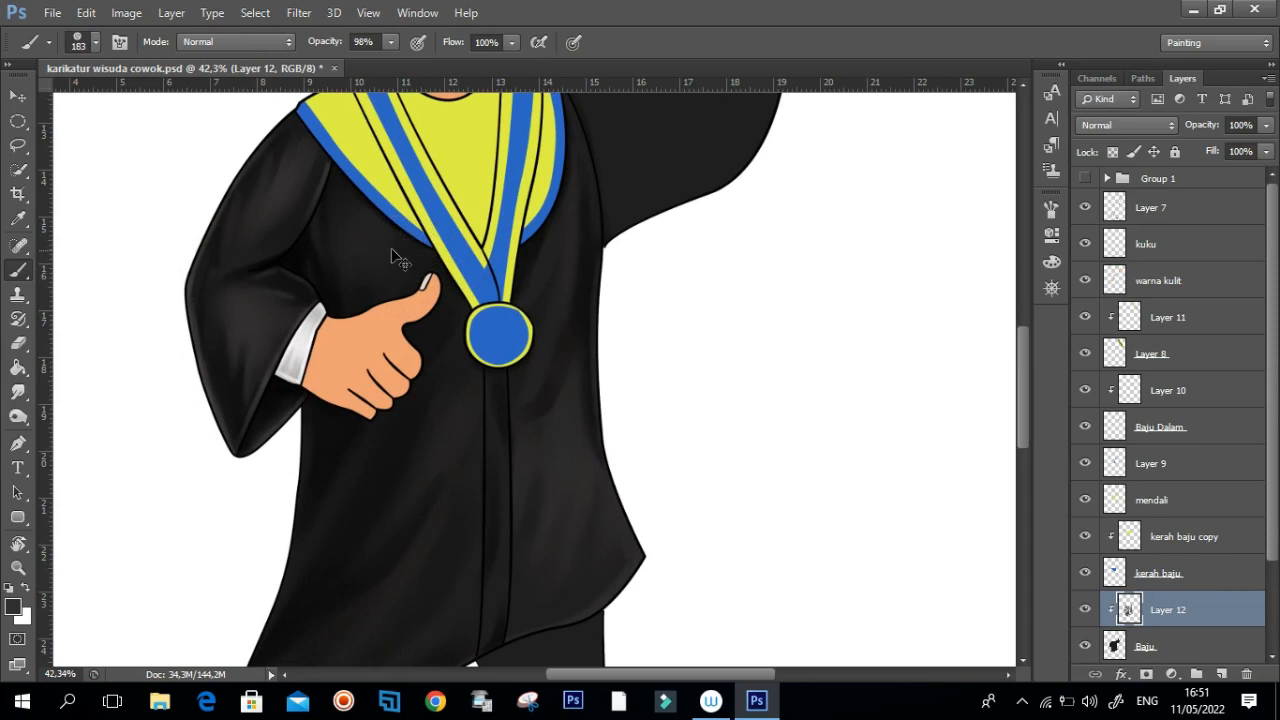
pyautogui.moveTo(379, 241); pyautogui.dragTo(359, 240)
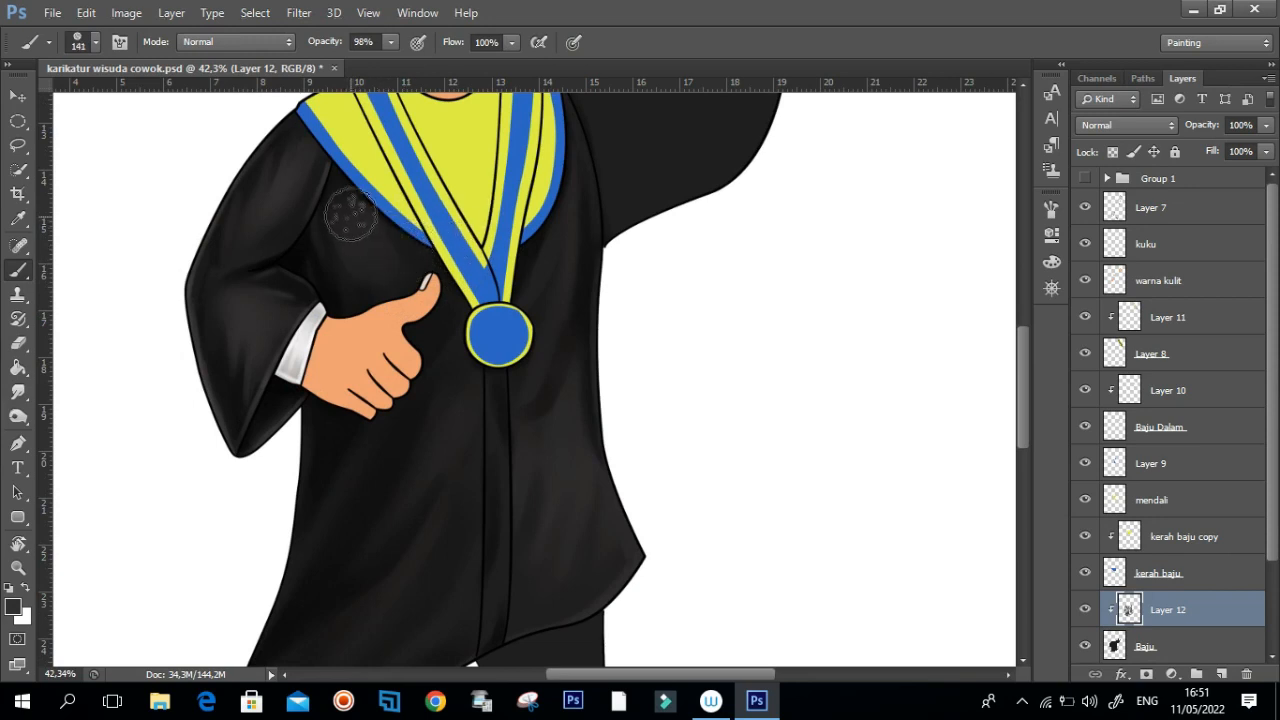
pyautogui.press('alt')
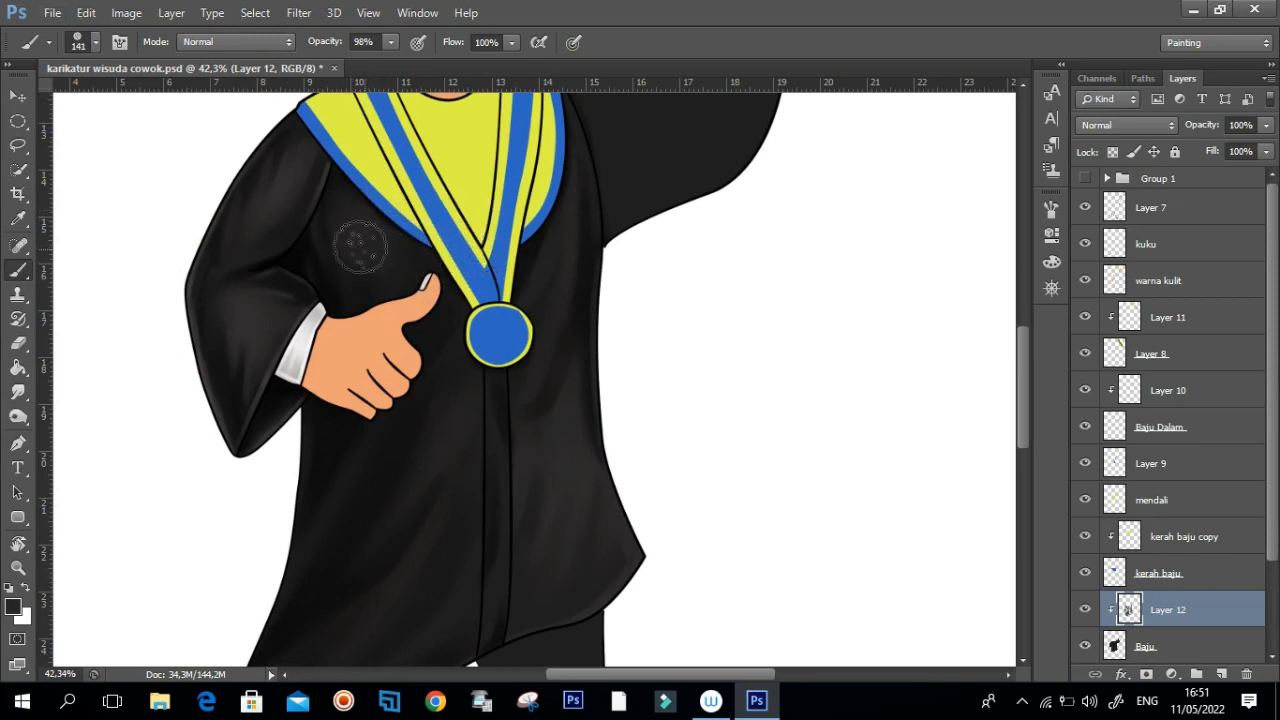
pyautogui.press('r')
pyautogui.moveTo(376, 252); pyautogui.dragTo(395, 254)
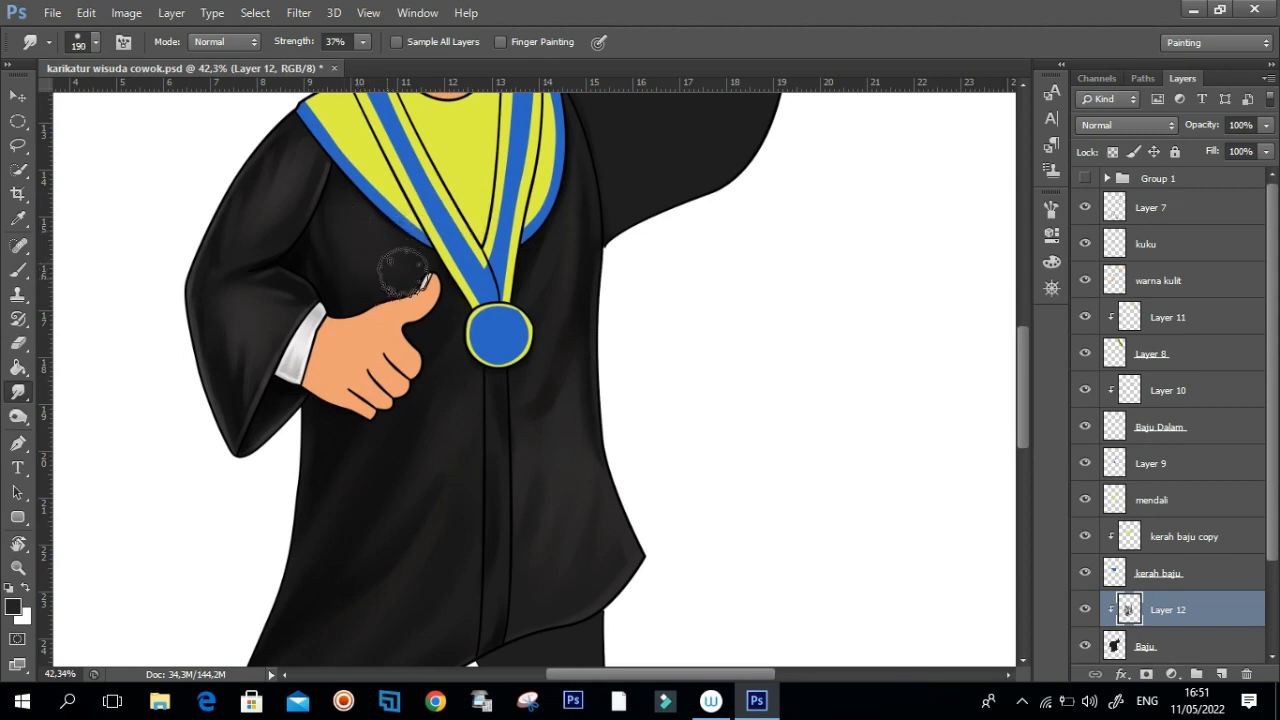
# Step: Darken the gown around the raised thumb with a sampled near-black tone and a 113 px brush at 98% opacity
pyautogui.press('b')
pyautogui.keyDown('alt'); pyautogui.click(330, 289); pyautogui.keyUp('alt')
pyautogui.moveTo(425, 280); pyautogui.dragTo(425, 283)
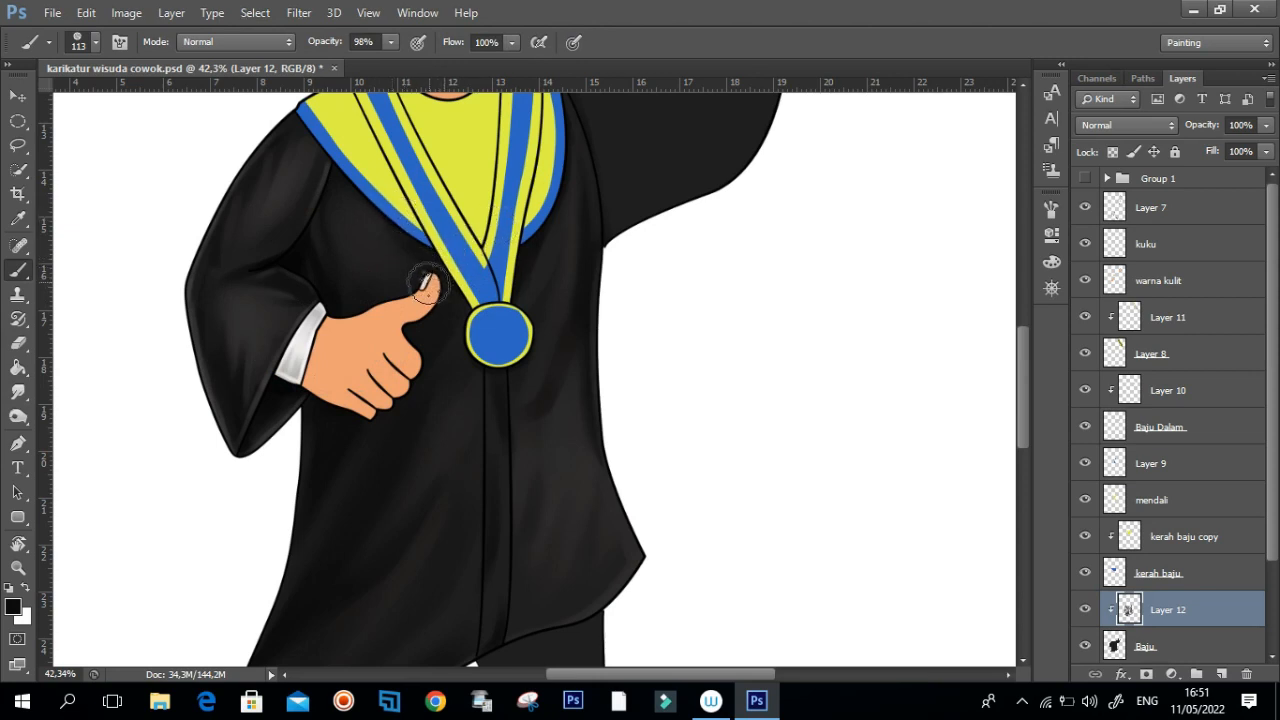
pyautogui.hscroll(5, 336, 328)
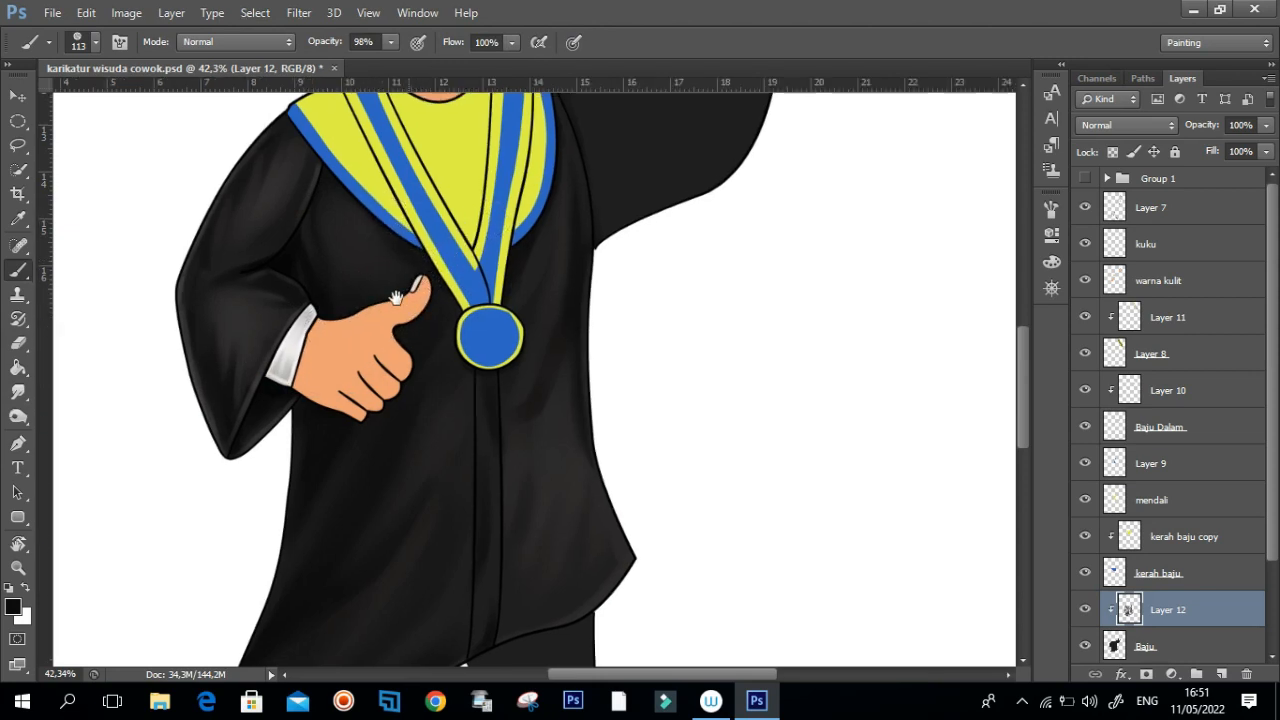
# Step: Paint the inside of the raised arm's sleeve opening with a sampled near-black tone, using a 113 px brush at 98% opacity
pyautogui.scroll(3, 414, 343)
pyautogui.keyDown('alt'); pyautogui.click(143, 346); pyautogui.keyUp('alt')
pyautogui.moveTo(495, 336); pyautogui.dragTo(488, 331)
pyautogui.scroll(6, 549, 314)
pyautogui.hscroll(1, 606, 263)
pyautogui.moveTo(573, 242)
pyautogui.mouseDown()
pyautogui.moveTo(606, 247)
pyautogui.moveTo(627, 322)
pyautogui.mouseUp()
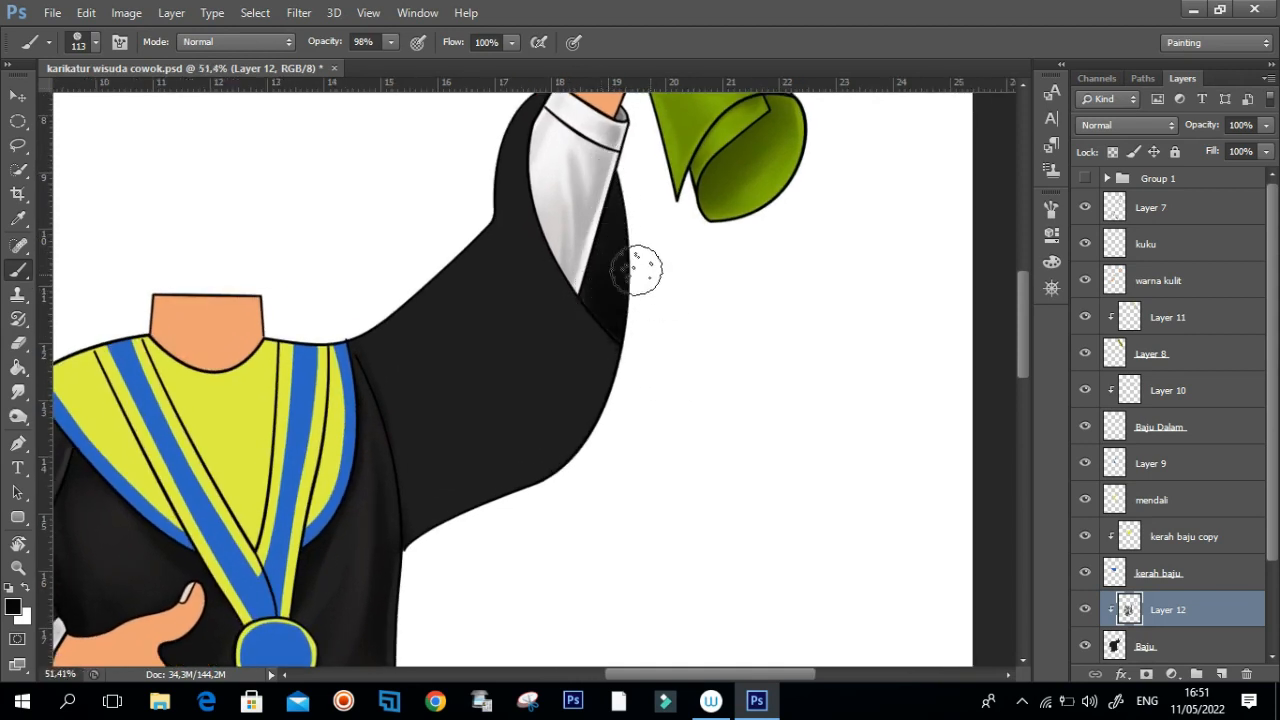
pyautogui.scroll(1, 580, 190)
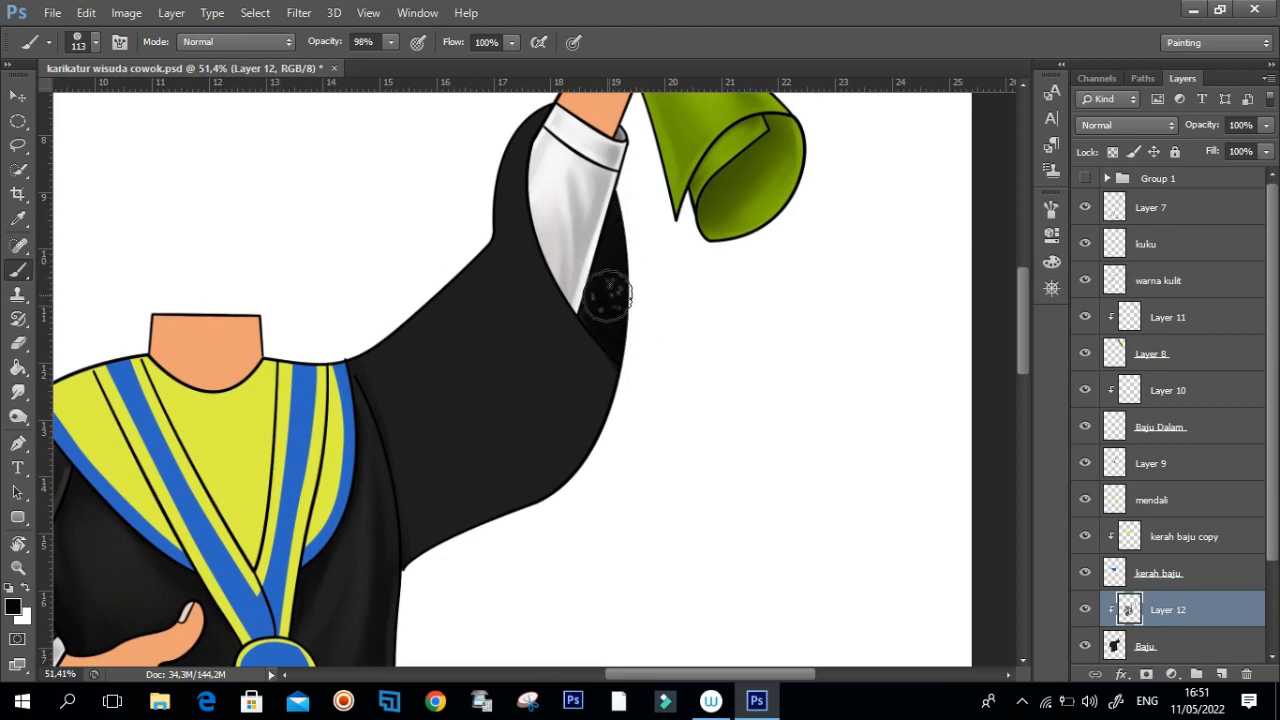
# Step: Shade the outer edge of the raised sleeve beside the white cuff with 109 and 61 px brushes at 98% opacity
pyautogui.moveTo(546, 349); pyautogui.dragTo(586, 291)
pyautogui.moveTo(536, 218)
pyautogui.mouseDown()
pyautogui.moveTo(554, 334)
pyautogui.moveTo(528, 333)
pyautogui.mouseUp()
pyautogui.keyDown('alt'); pyautogui.rightClick(543, 183); pyautogui.keyUp('alt')
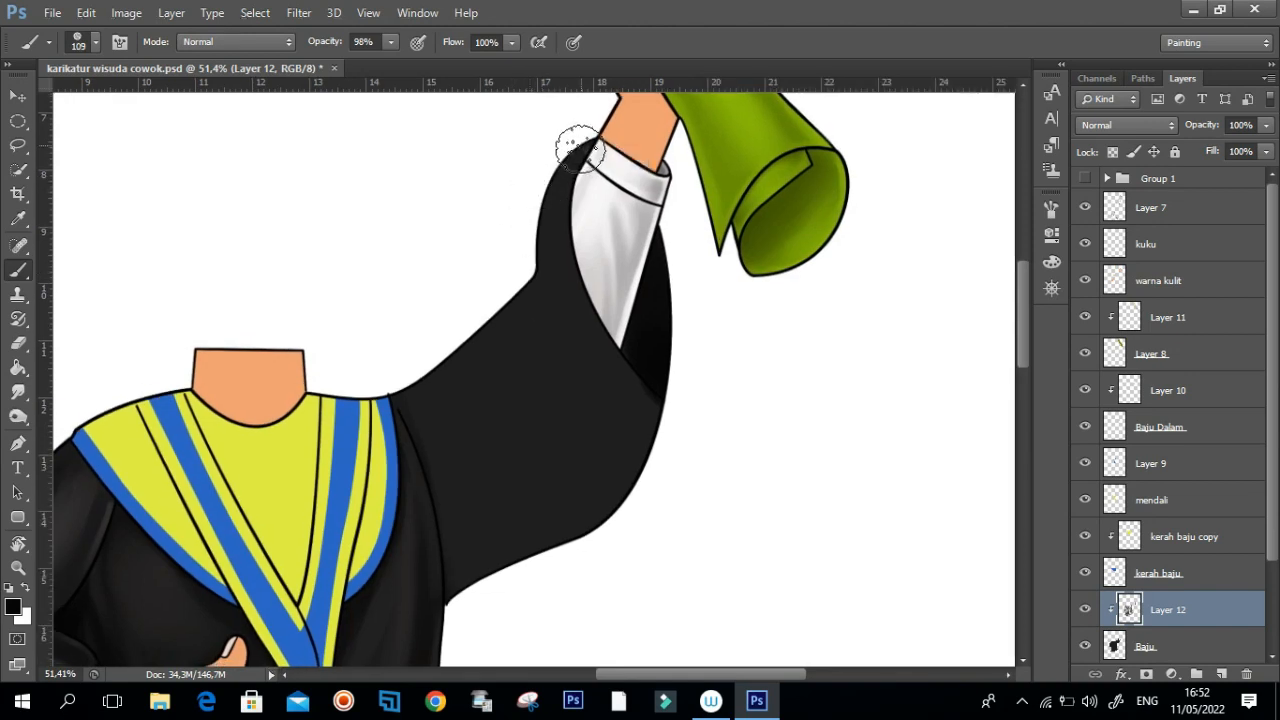
pyautogui.keyDown('alt'); pyautogui.rightClick(538, 250); pyautogui.keyUp('alt')
pyautogui.moveTo(538, 250); pyautogui.dragTo(540, 316)
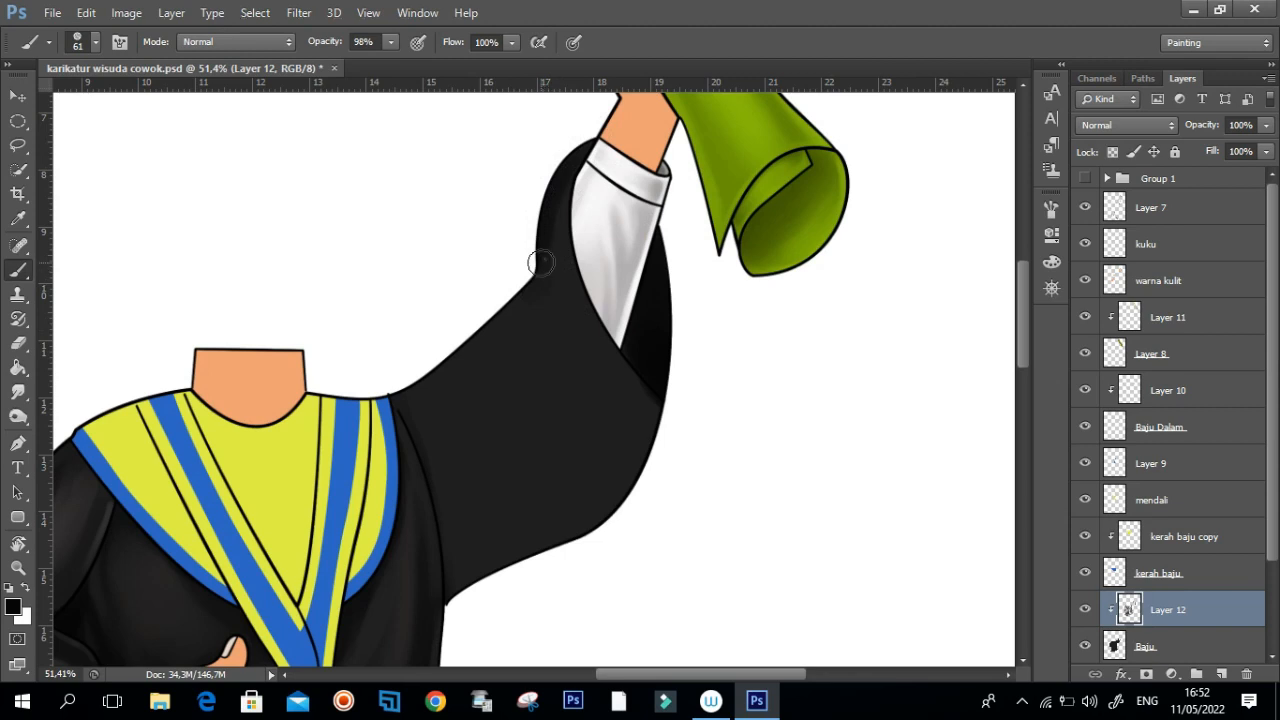
# Step: Paint dark folds spreading from the bend of the raised sleeve with a 137 px brush at 98% opacity
pyautogui.scroll(-3, 537, 266)
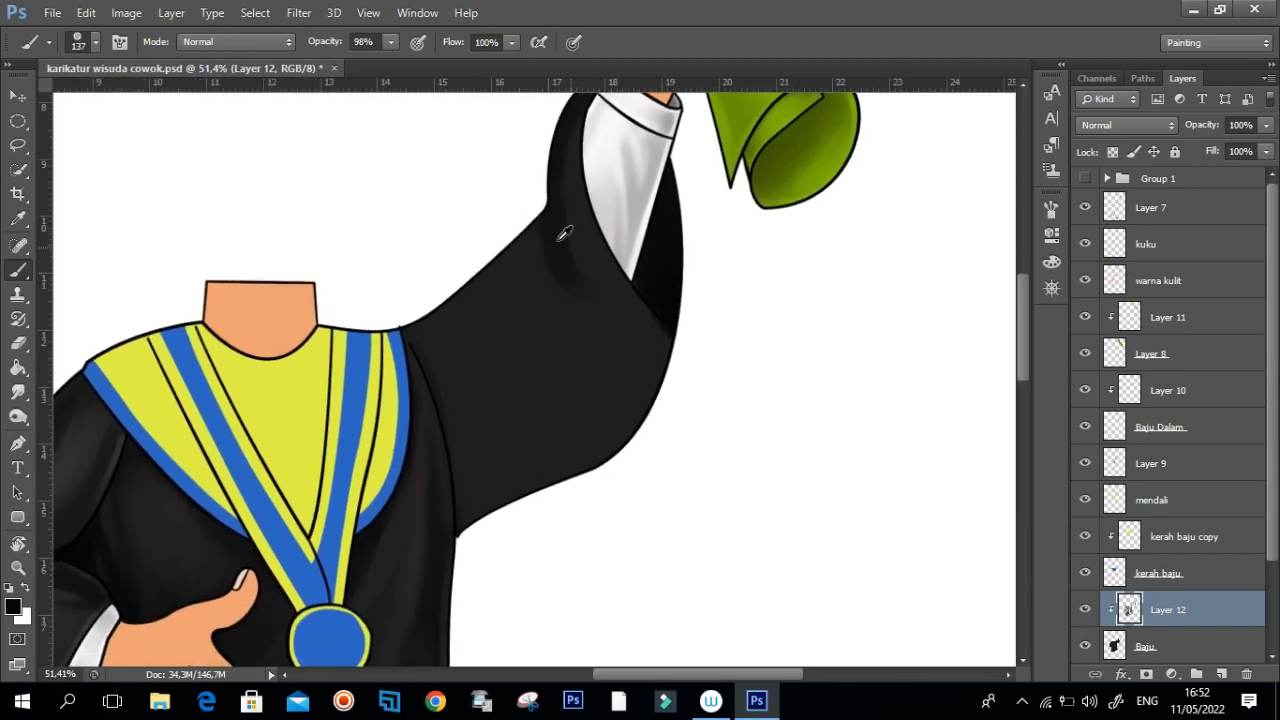
pyautogui.moveTo(534, 236)
pyautogui.mouseDown()
pyautogui.moveTo(516, 294)
pyautogui.moveTo(556, 321)
pyautogui.moveTo(558, 340)
pyautogui.mouseUp()
pyautogui.moveTo(570, 270)
pyautogui.mouseDown()
pyautogui.moveTo(566, 351)
pyautogui.moveTo(555, 275)
pyautogui.moveTo(526, 298)
pyautogui.mouseUp()
pyautogui.moveTo(526, 250); pyautogui.dragTo(469, 355)
pyautogui.moveTo(563, 382); pyautogui.dragTo(581, 300)
# Step: Paint a broad dark shadow along the underside of the raised sleeve with a 245 px brush
pyautogui.press(']')
pyautogui.press(']')
pyautogui.press(']')
pyautogui.press(']')
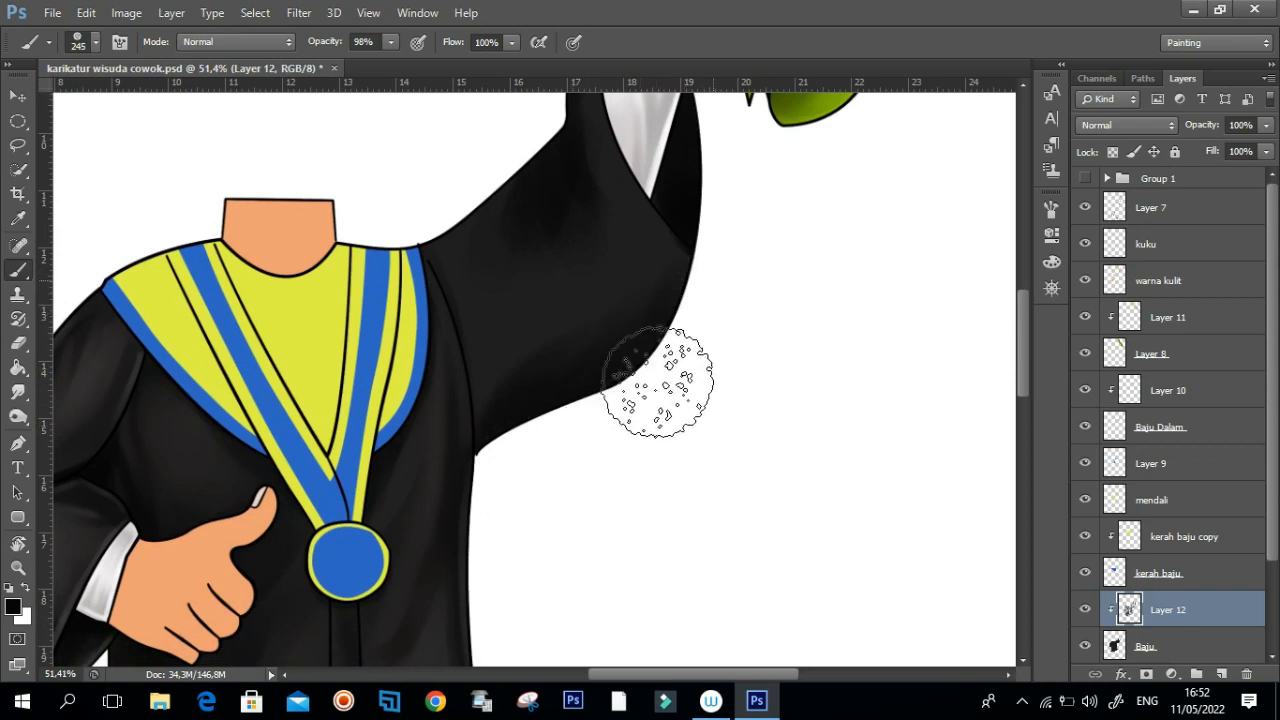
pyautogui.moveTo(640, 266)
pyautogui.mouseDown()
pyautogui.moveTo(607, 275)
pyautogui.moveTo(546, 380)
pyautogui.mouseUp()
# Step: Add dark vertical fold strokes across the upper and lower parts of the raised sleeve with a 59 px brush
pyautogui.moveTo(580, 306); pyautogui.dragTo(569, 315)
pyautogui.moveTo(560, 269); pyautogui.dragTo(539, 271)
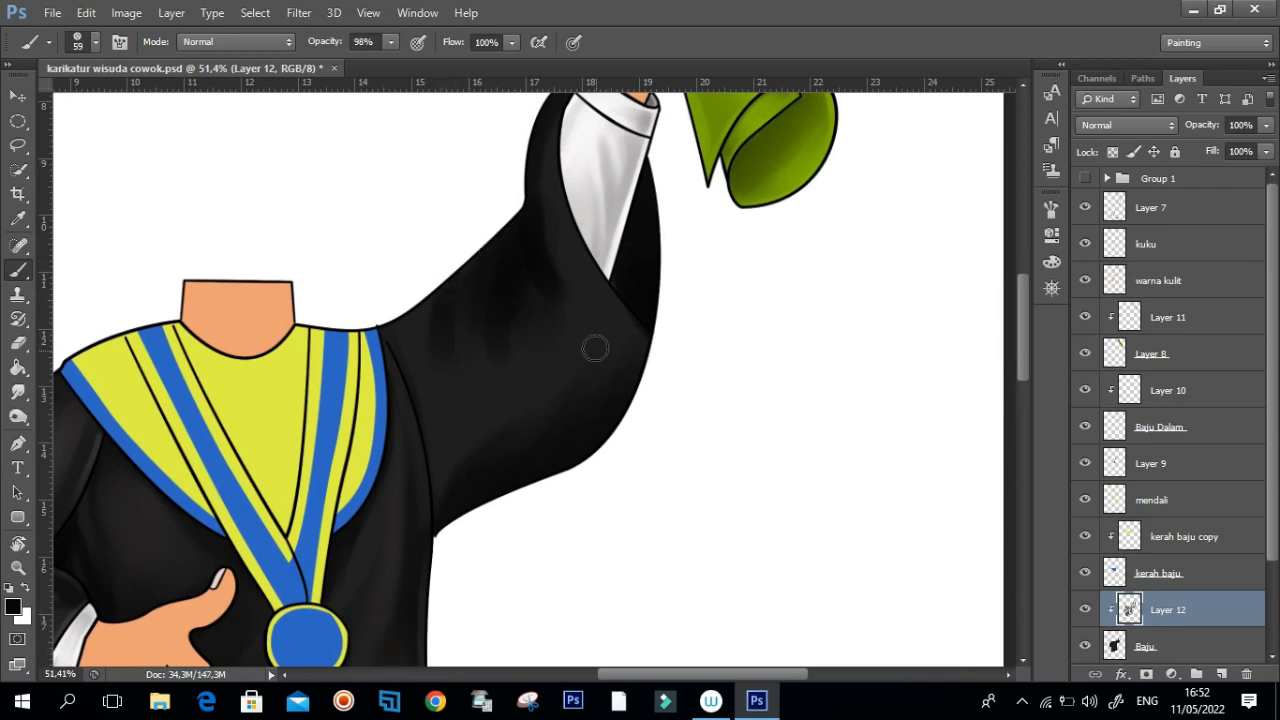
pyautogui.moveTo(516, 440); pyautogui.dragTo(512, 364)
pyautogui.keyDown('ctrl'); pyautogui.click(523, 367); pyautogui.keyUp('ctrl')
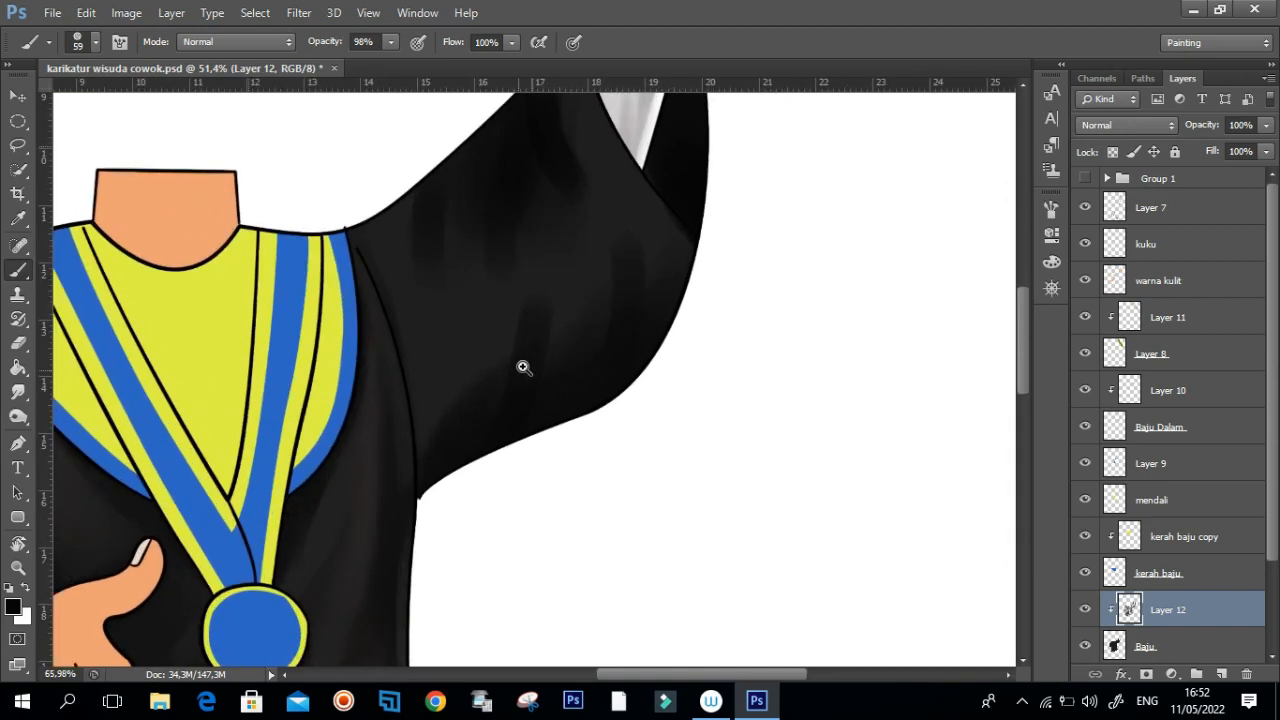
# Step: Refine the folds near the raised sleeve's underside with thin strokes in sampled light and dark tones, using a 34 px brush
pyautogui.keyDown('alt'); pyautogui.rightClick(503, 390); pyautogui.keyUp('alt')
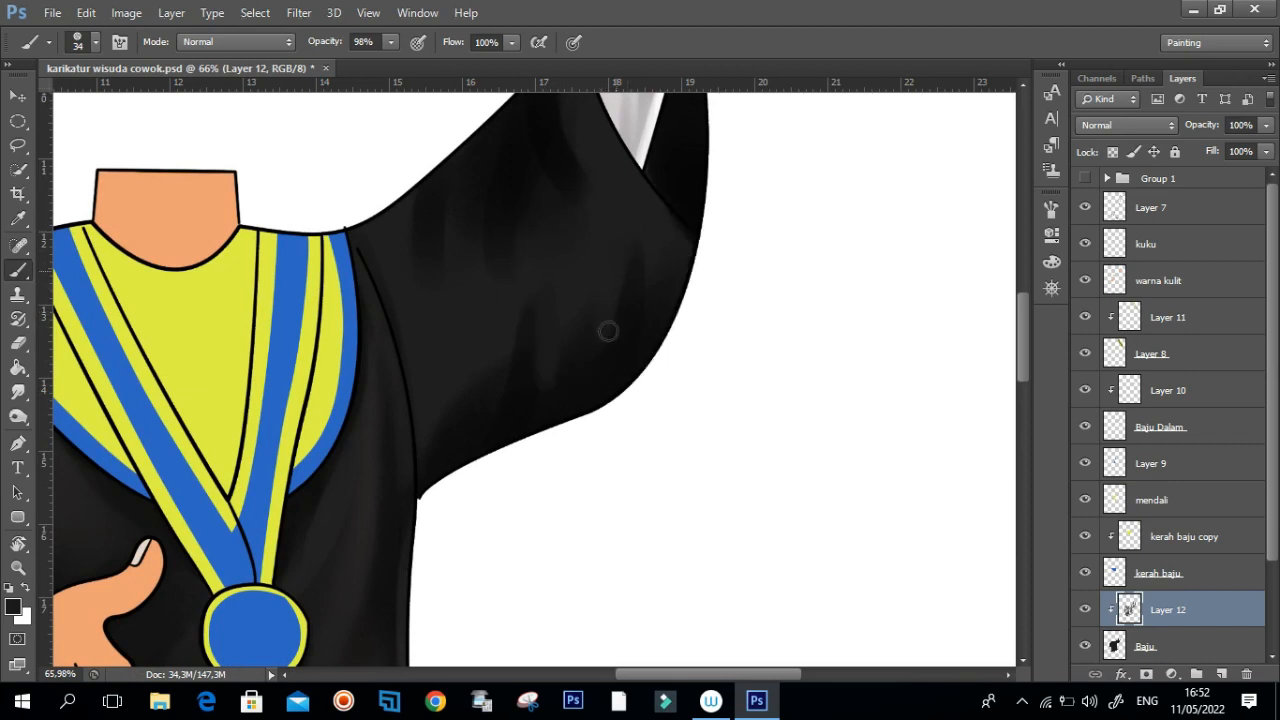
pyautogui.keyDown('alt'); pyautogui.click(631, 339); pyautogui.keyUp('alt')
pyautogui.moveTo(542, 346); pyautogui.dragTo(542, 324)
pyautogui.keyDown('alt'); pyautogui.click(460, 417); pyautogui.keyUp('alt')
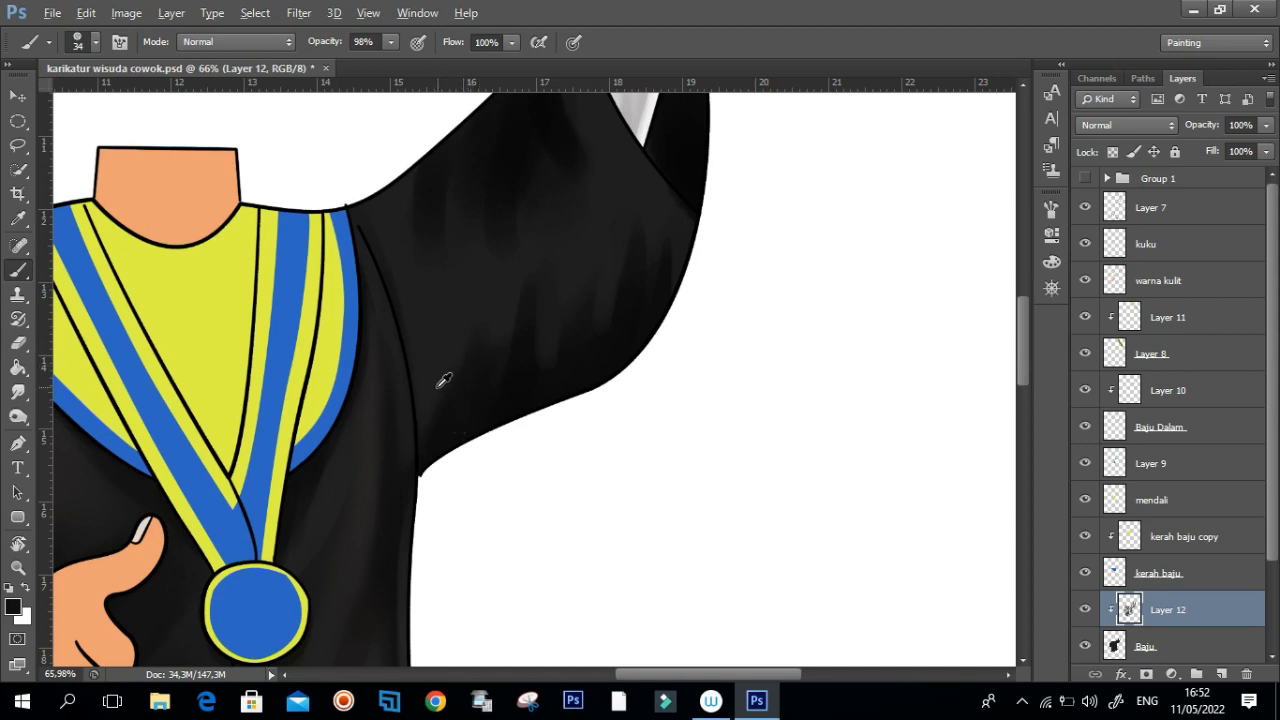
# Step: Paint a lighter rim along the raised sleeve's lower edge with sampled tones and an 83 px brush at 98% opacity
pyautogui.keyDown('alt'); pyautogui.click(462, 349); pyautogui.keyUp('alt')
pyautogui.keyDown('alt'); pyautogui.rightClick(460, 341); pyautogui.keyUp('alt')
pyautogui.keyDown('alt'); pyautogui.rightClick(685, 247); pyautogui.keyUp('alt')
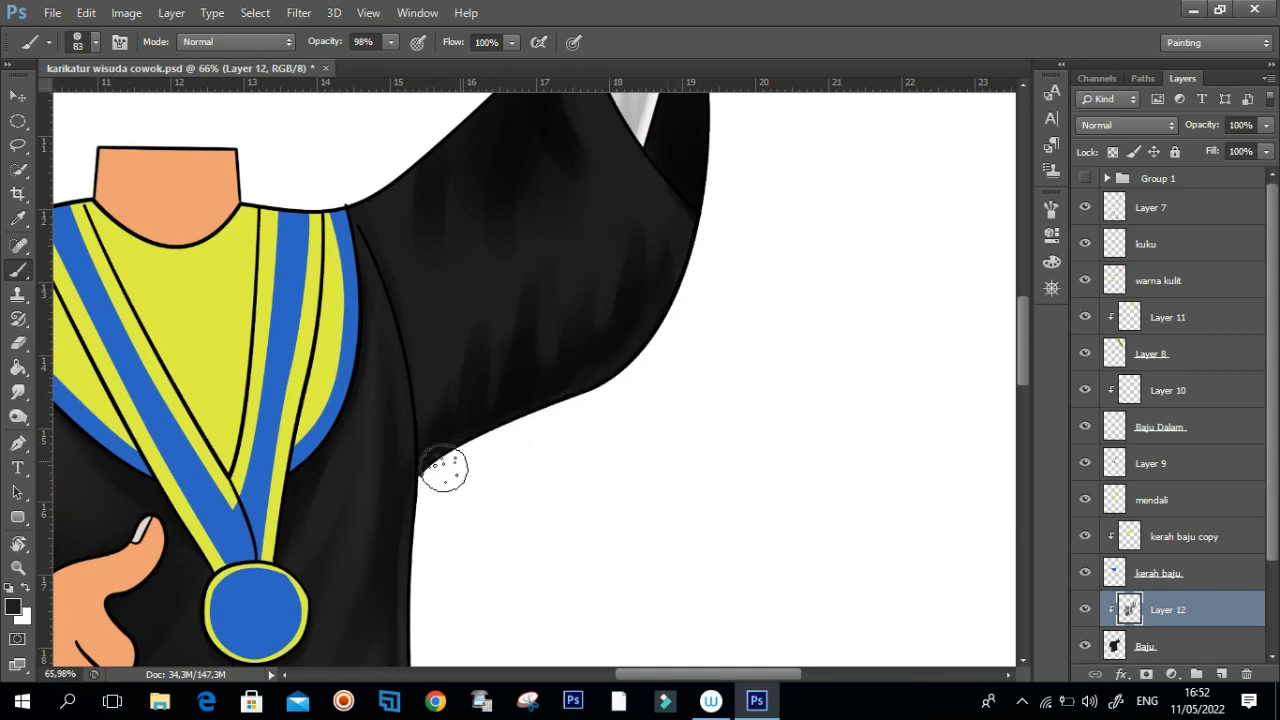
pyautogui.keyDown('alt'); pyautogui.click(630, 314); pyautogui.keyUp('alt')
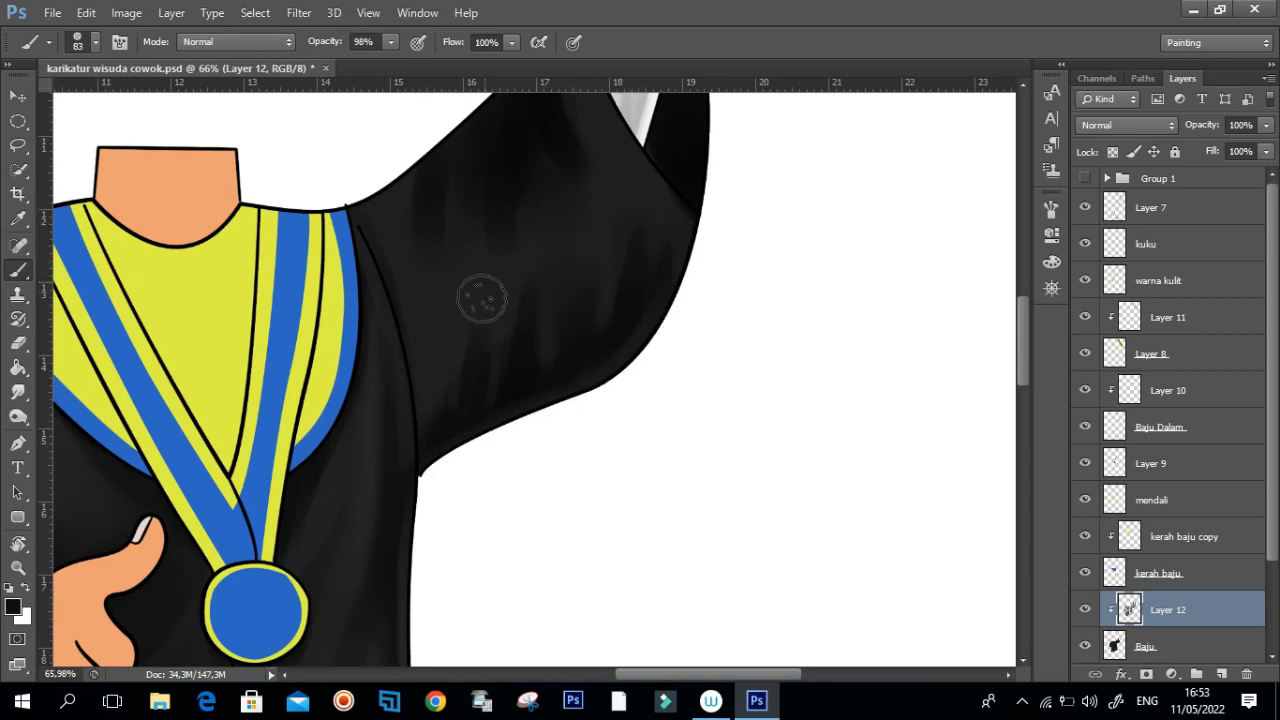
# Step: Smudge the raised sleeve's folds and shadows from underside to cuff at 37% strength with 190, 131 and 212 px brushes
pyautogui.press('r')
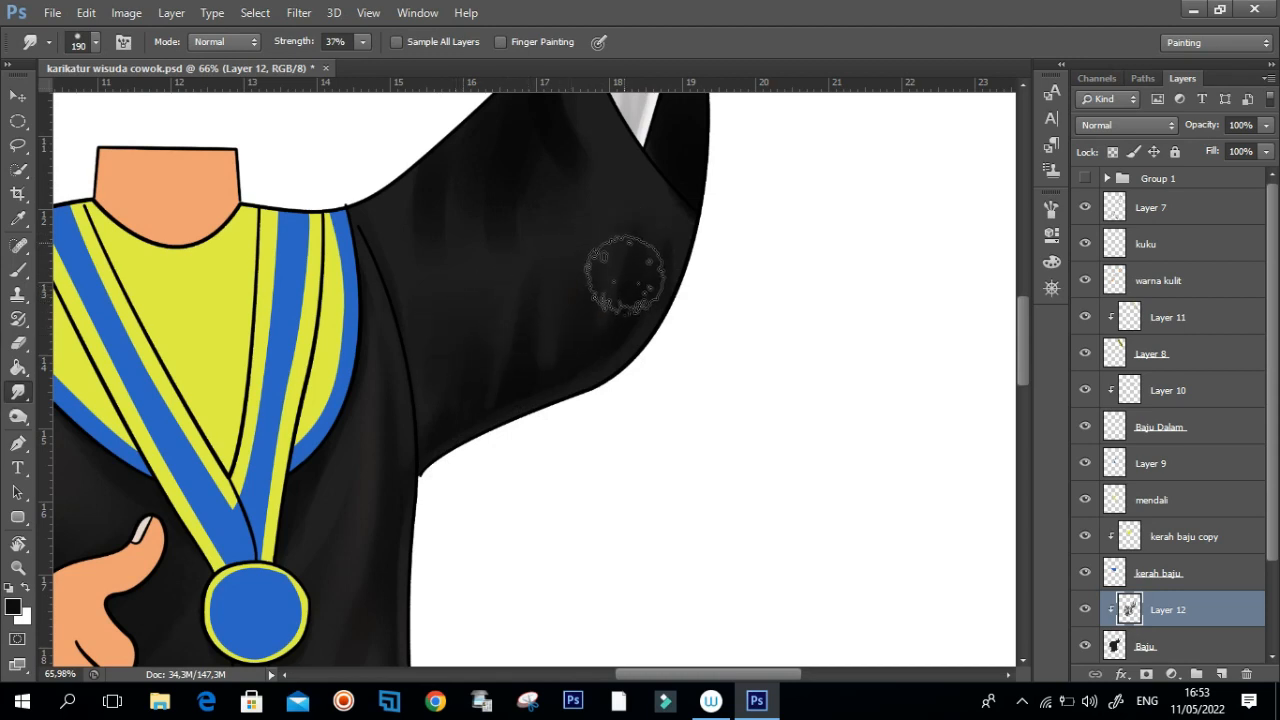
pyautogui.keyDown('alt'); pyautogui.rightClick(550, 342); pyautogui.keyUp('alt')
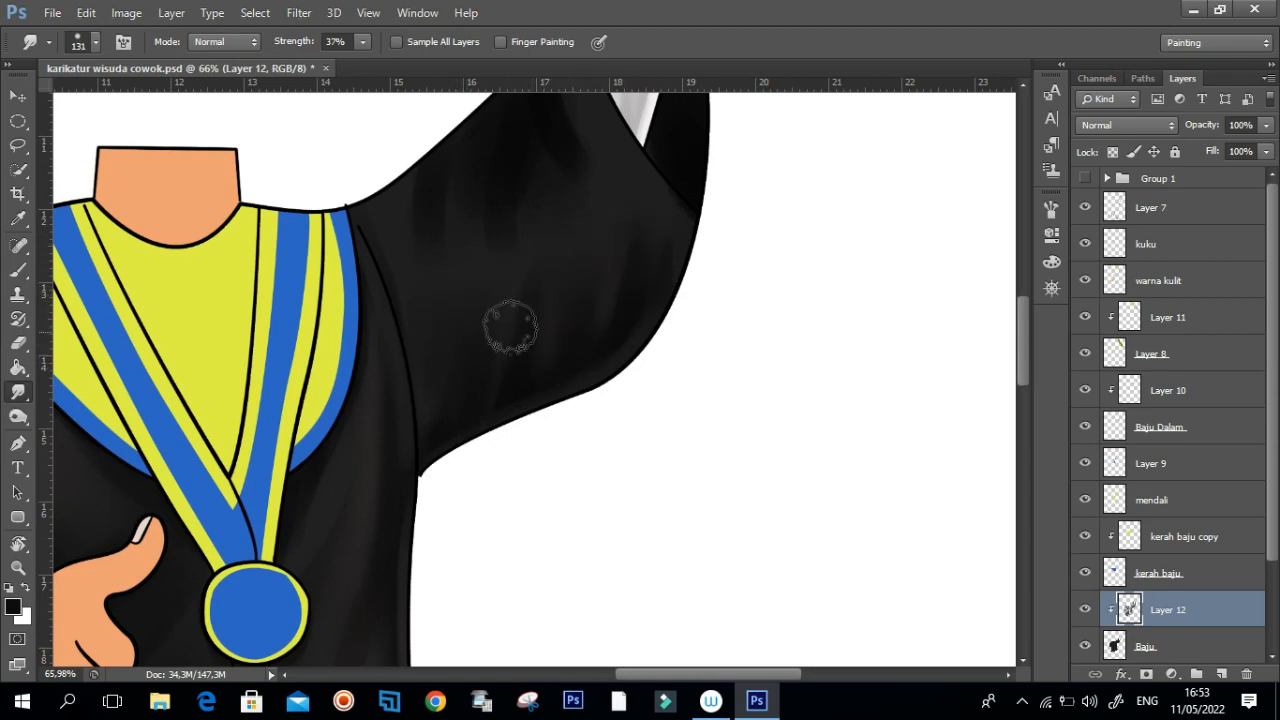
pyautogui.scroll(3, 620, 257)
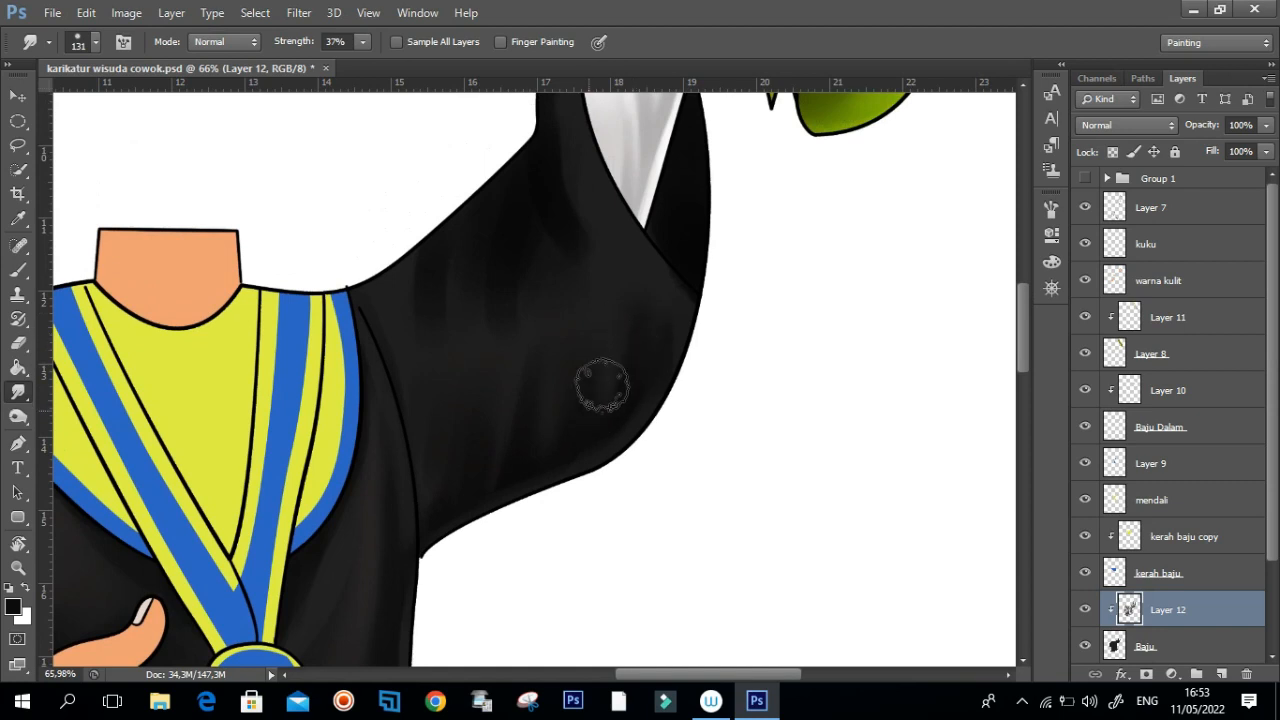
pyautogui.moveTo(566, 264); pyautogui.dragTo(582, 297)
pyautogui.keyDown('alt'); pyautogui.rightClick(580, 246); pyautogui.keyUp('alt')
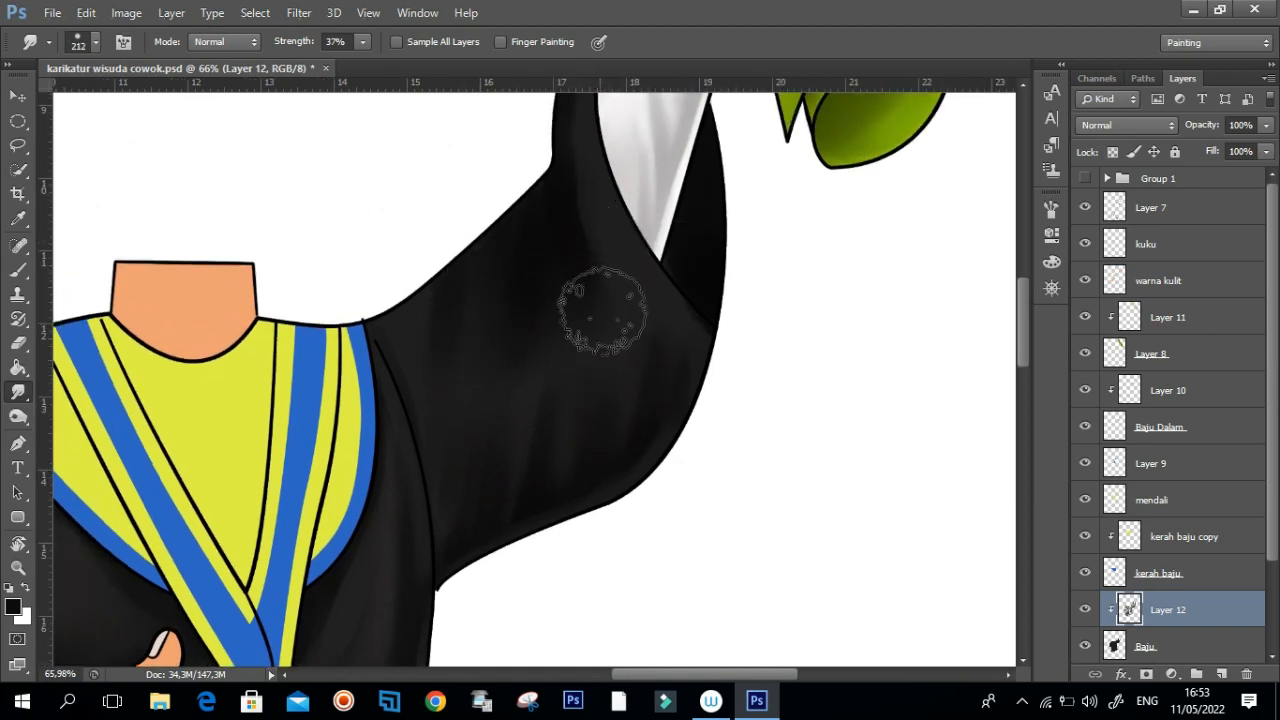
pyautogui.scroll(3, 571, 289)
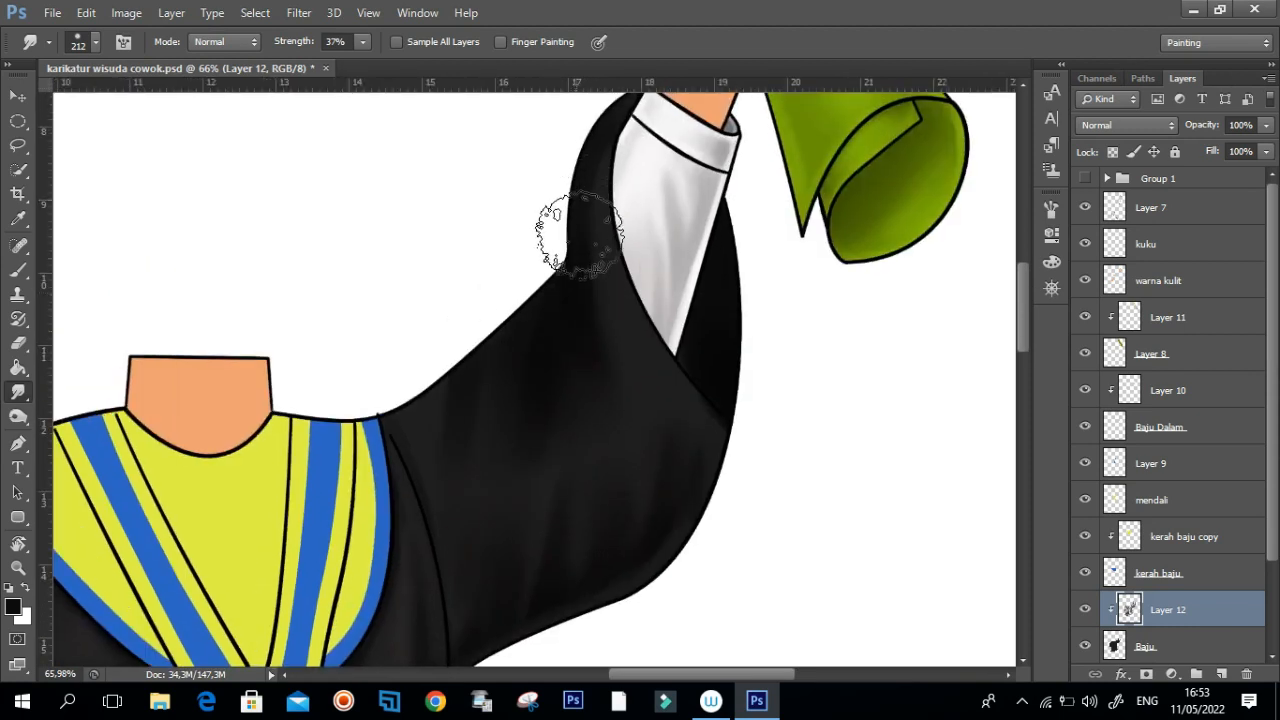
pyautogui.scroll(-2, 600, 314)
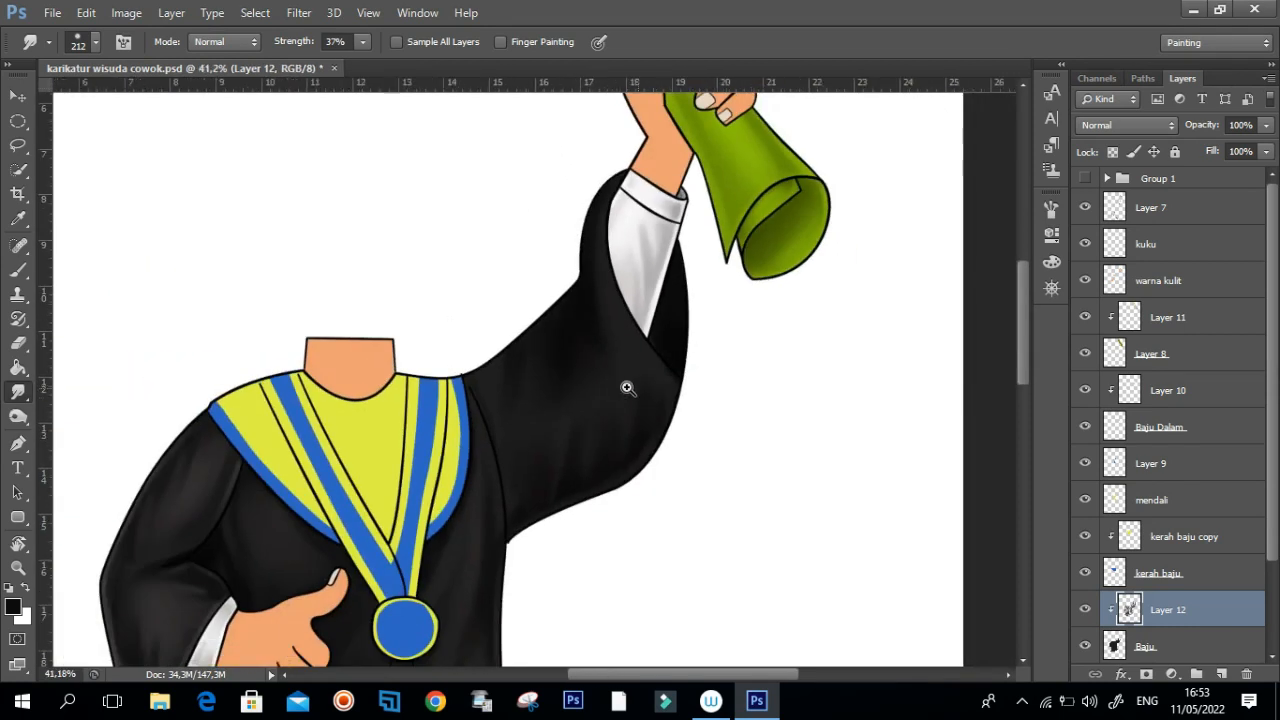
# Step: Paint highlights beside the raised sleeve's opening and across its middle with a grey sampled from the other sleeve, using a 127 px brush
pyautogui.scroll(2, 625, 410)
pyautogui.press('v')
pyautogui.scroll(1, 571, 457)
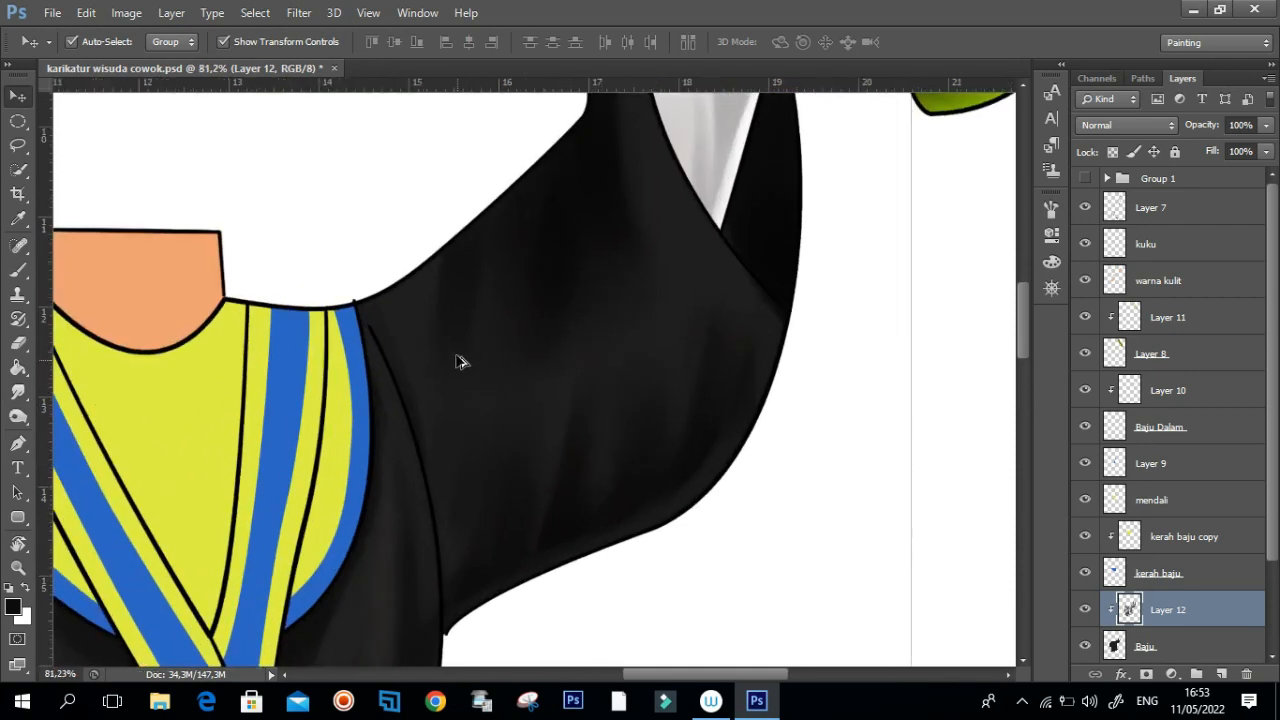
pyautogui.scroll(-2, 545, 345)
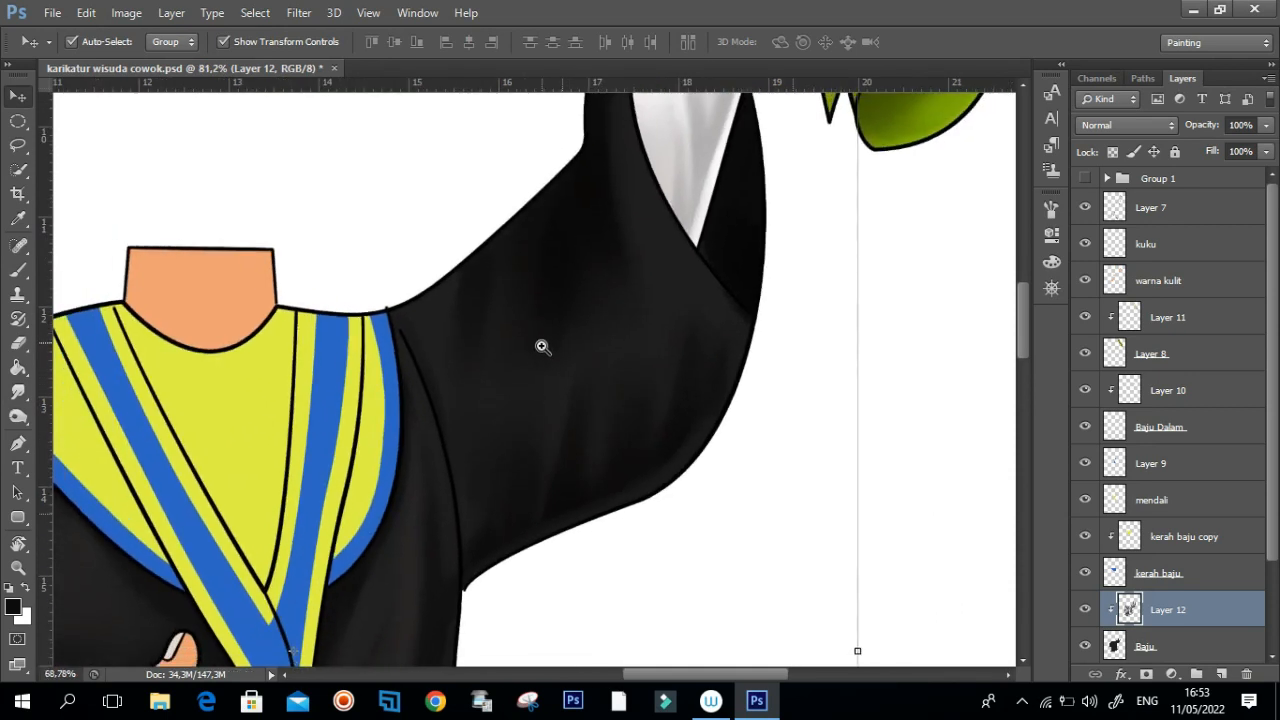
pyautogui.press('b')
pyautogui.scroll(-1, 500, 390)
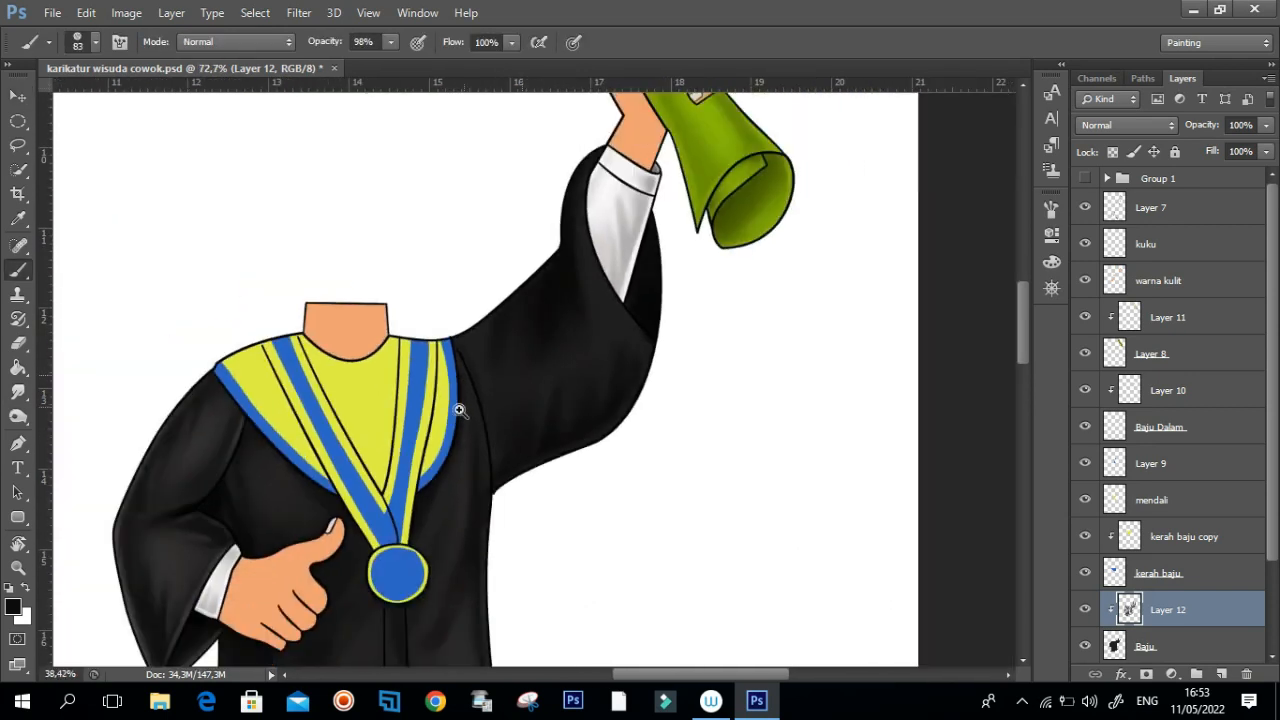
pyautogui.keyDown('alt'); pyautogui.click(174, 545); pyautogui.keyUp('alt')
pyautogui.scroll(2, 603, 352)
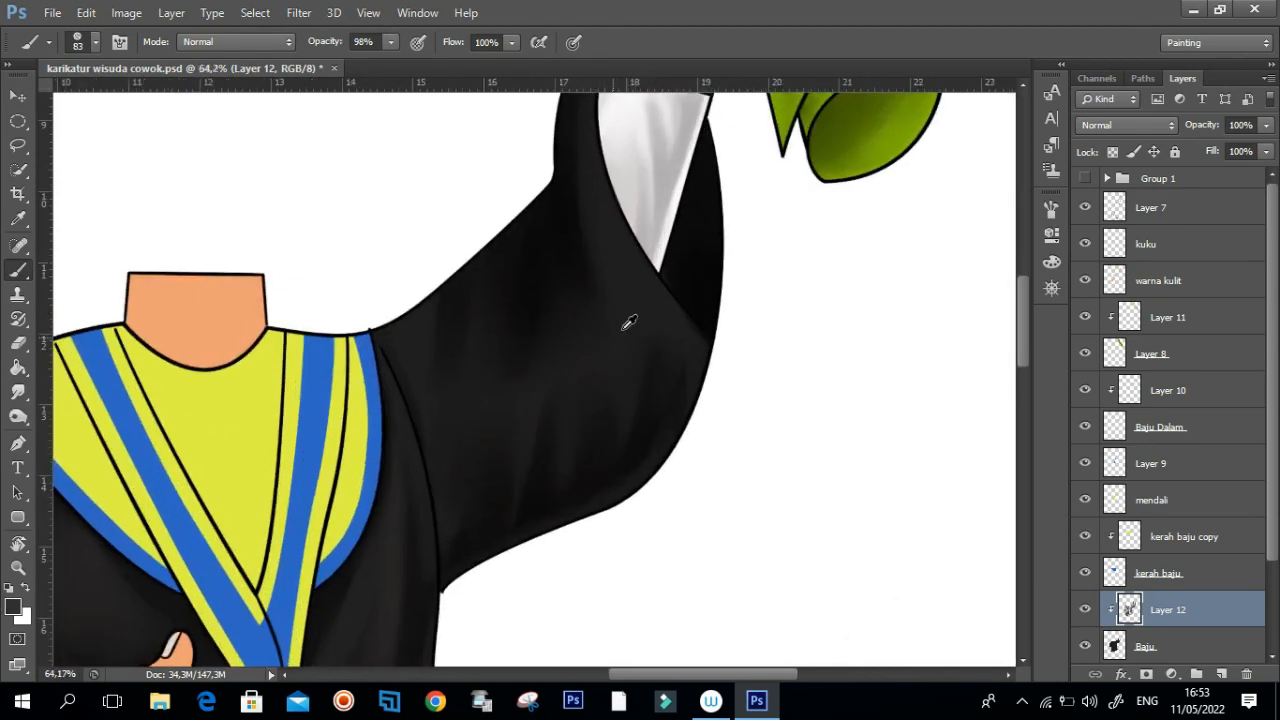
pyautogui.keyDown('alt'); pyautogui.rightClick(597, 191); pyautogui.keyUp('alt')
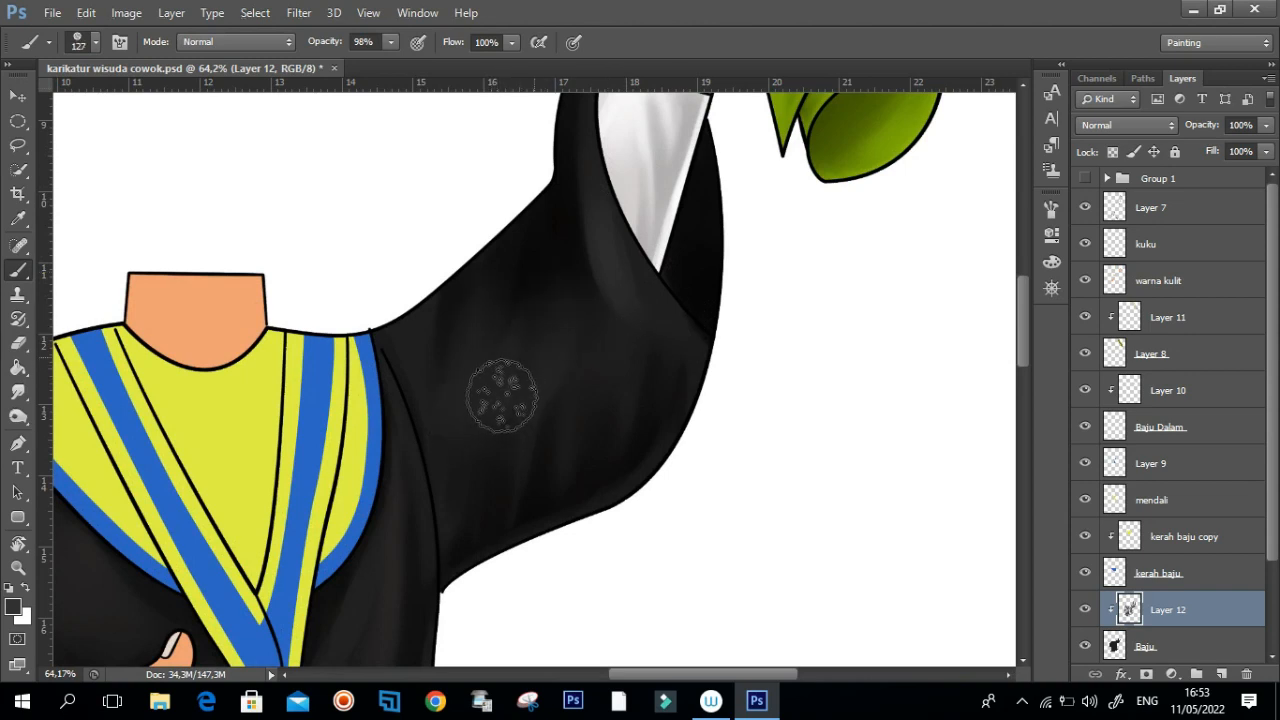
# Step: Blend the raised sleeve's highlights into its folds with a 212 px Smudge brush at 37% strength
pyautogui.press('a')
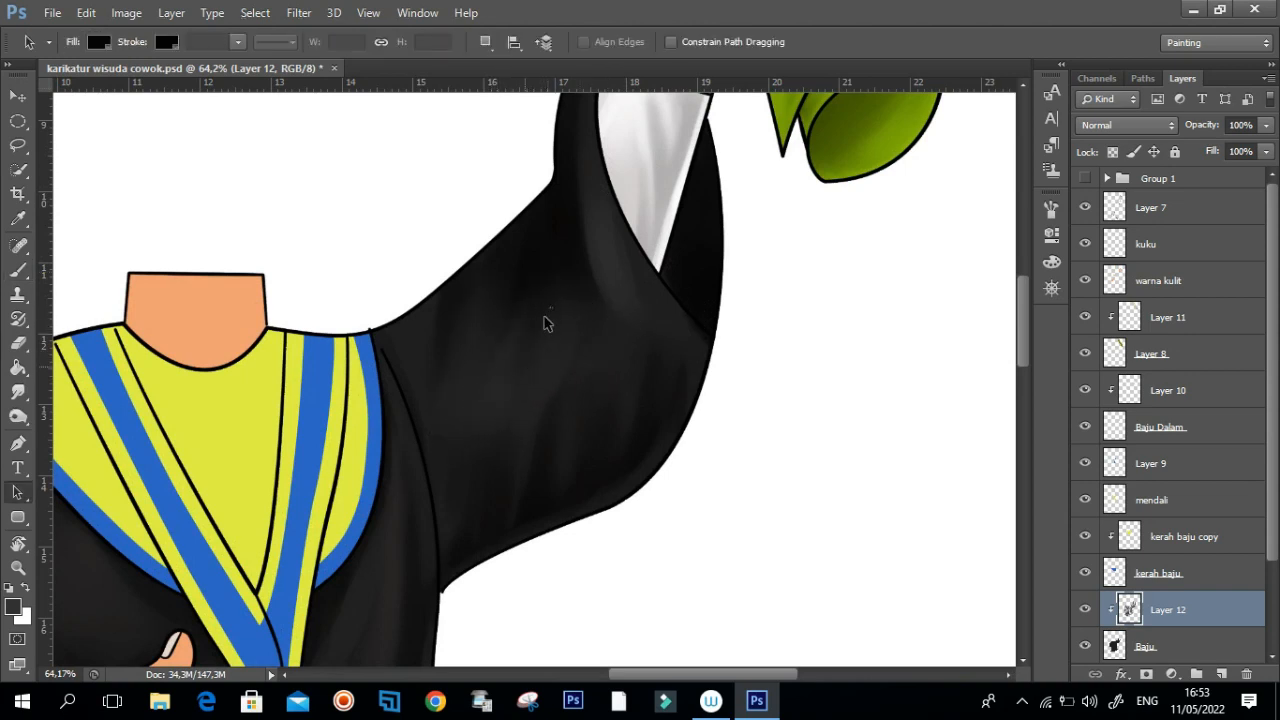
pyautogui.press('r')
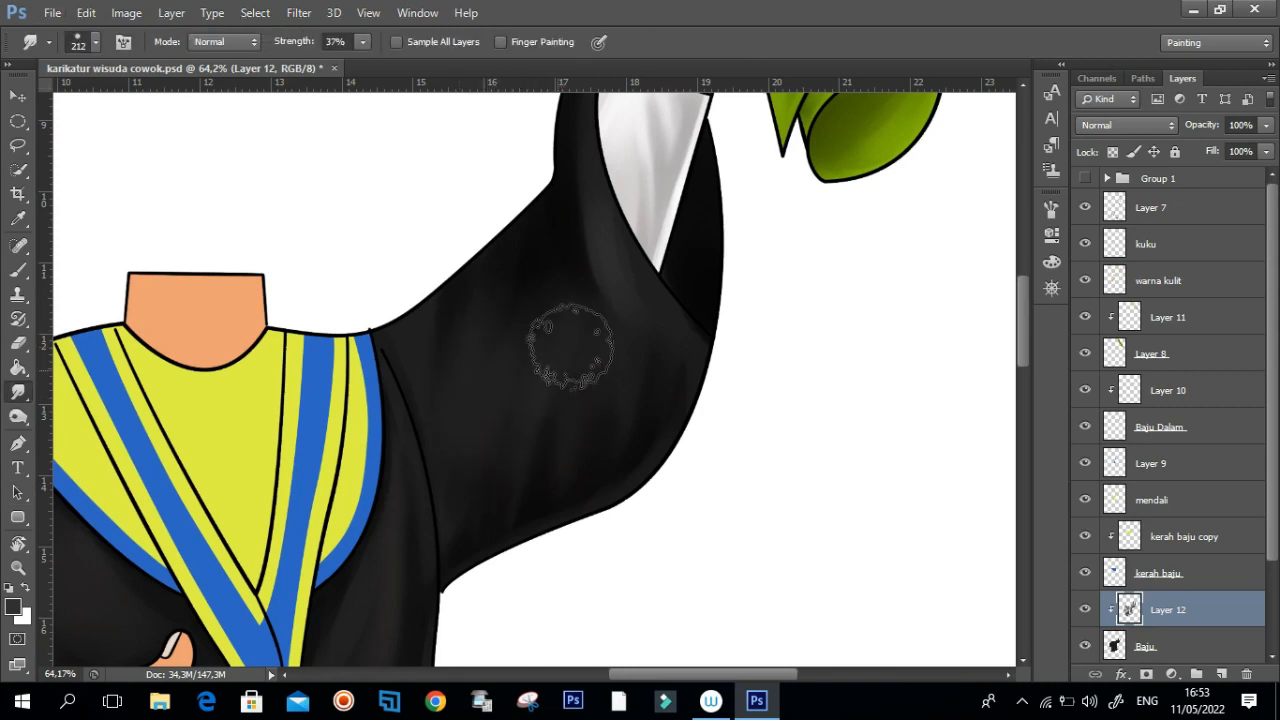
pyautogui.moveTo(564, 318); pyautogui.dragTo(486, 357)
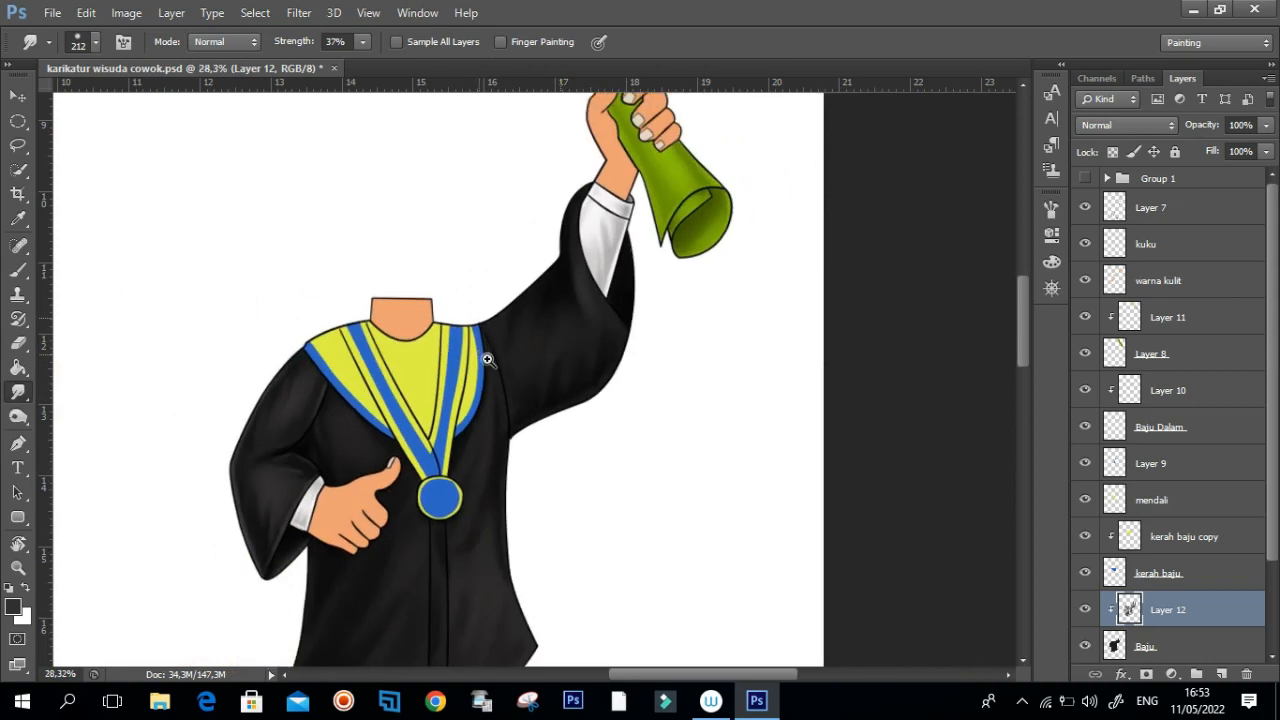
# Step: Paint a grey highlight along the raised sleeve's outer edge beside the white cuff, reducing the brush to 73 px
pyautogui.moveTo(602, 323); pyautogui.dragTo(573, 335)
pyautogui.moveTo(592, 291)
pyautogui.mouseDown()
pyautogui.moveTo(660, 277)
pyautogui.moveTo(605, 278)
pyautogui.moveTo(586, 336)
pyautogui.mouseUp()
pyautogui.press('b')
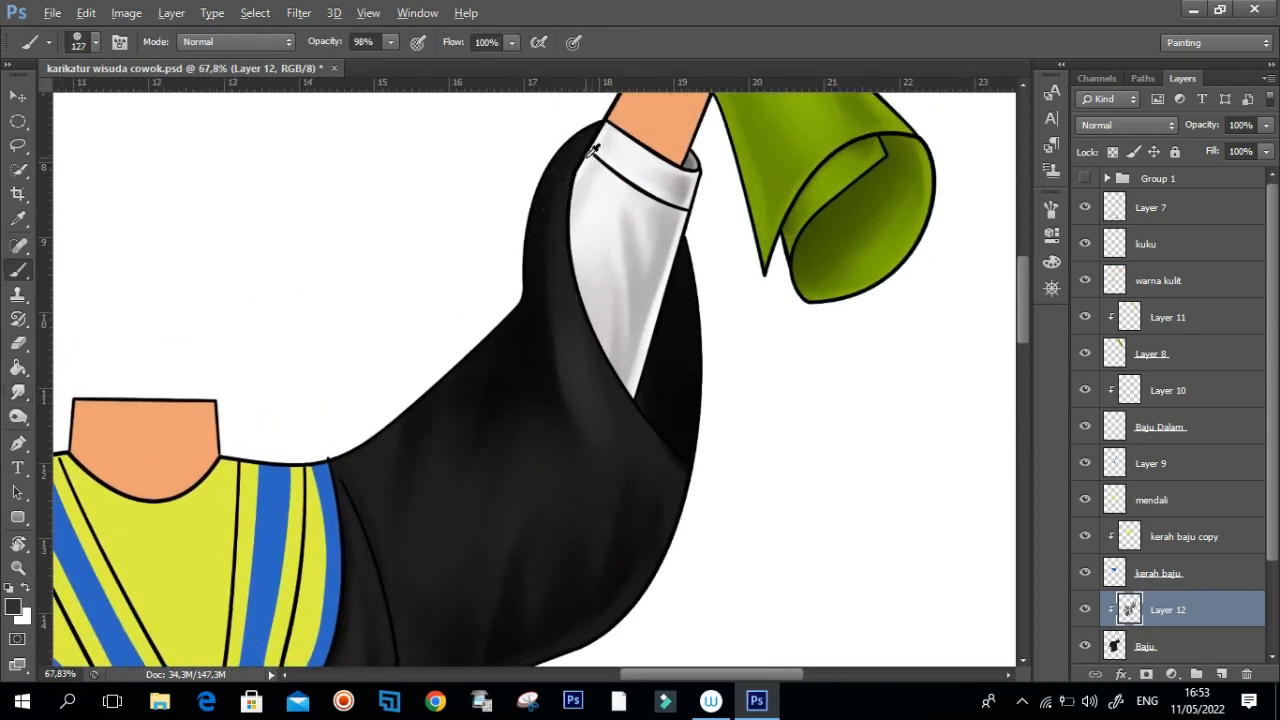
pyautogui.moveTo(591, 130); pyautogui.dragTo(525, 218)
pyautogui.hotkey('ctrl', 'z')
pyautogui.moveTo(550, 172); pyautogui.dragTo(536, 192)
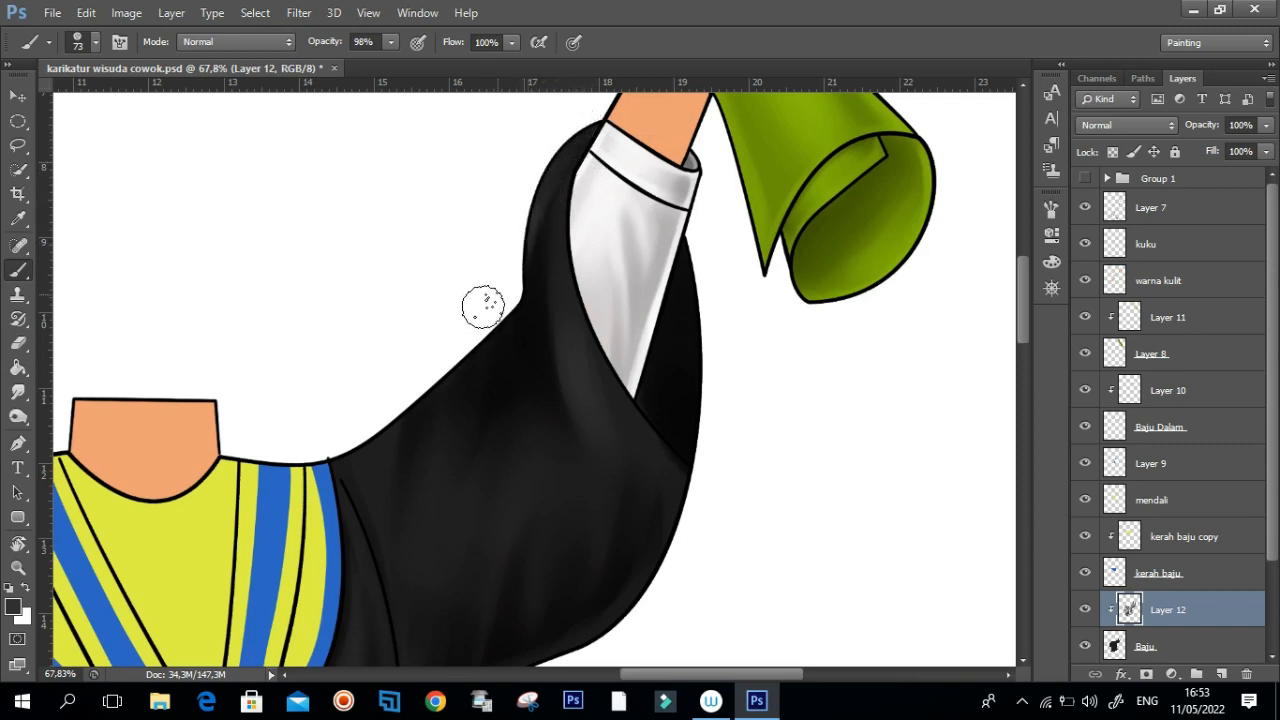
# Step: Darken the edge of the raised sleeve's opening with near-black sampled from inside the sleeve, using 31 and 20 px brushes
pyautogui.keyDown('alt'); pyautogui.click(670, 366); pyautogui.keyUp('alt')
pyautogui.keyDown('alt'); pyautogui.click(660, 325); pyautogui.keyUp('alt')
pyautogui.keyDown('alt'); pyautogui.rightClick(586, 189); pyautogui.keyUp('alt')
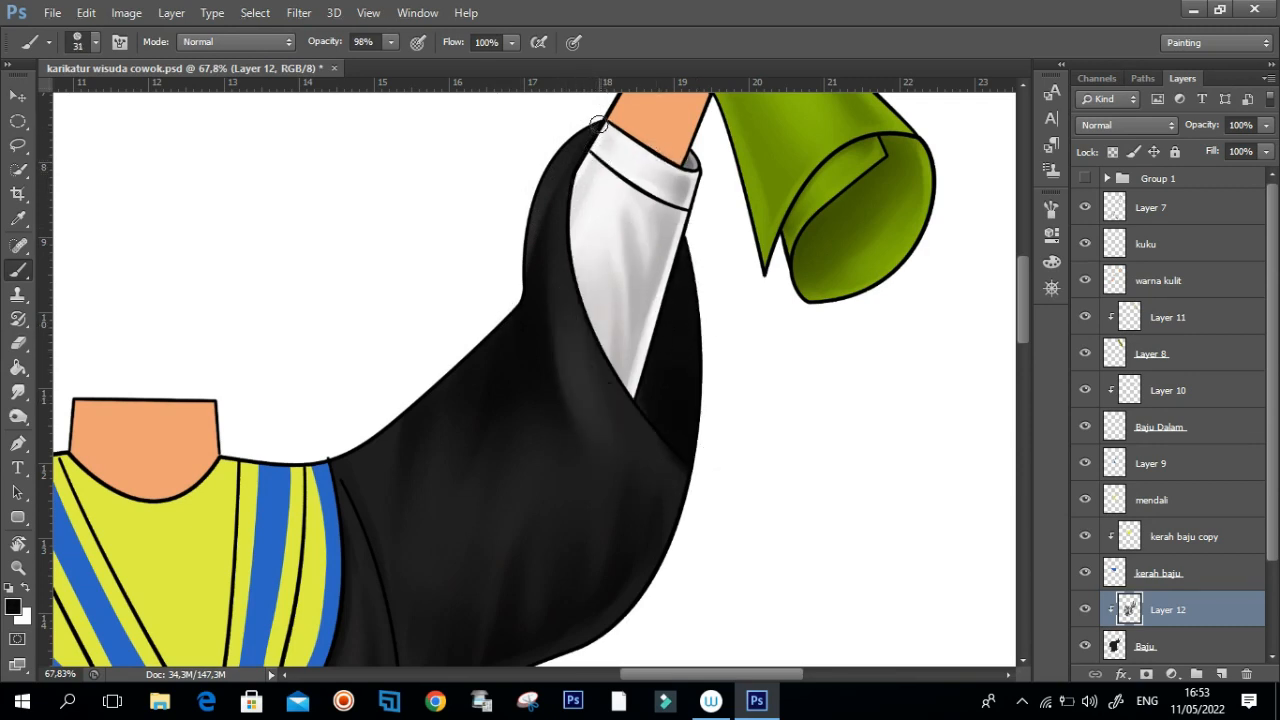
pyautogui.keyDown('alt'); pyautogui.rightClick(580, 170); pyautogui.keyUp('alt')
pyautogui.keyDown('alt'); pyautogui.rightClick(562, 224); pyautogui.keyUp('alt')
pyautogui.moveTo(574, 227); pyautogui.dragTo(526, 178)
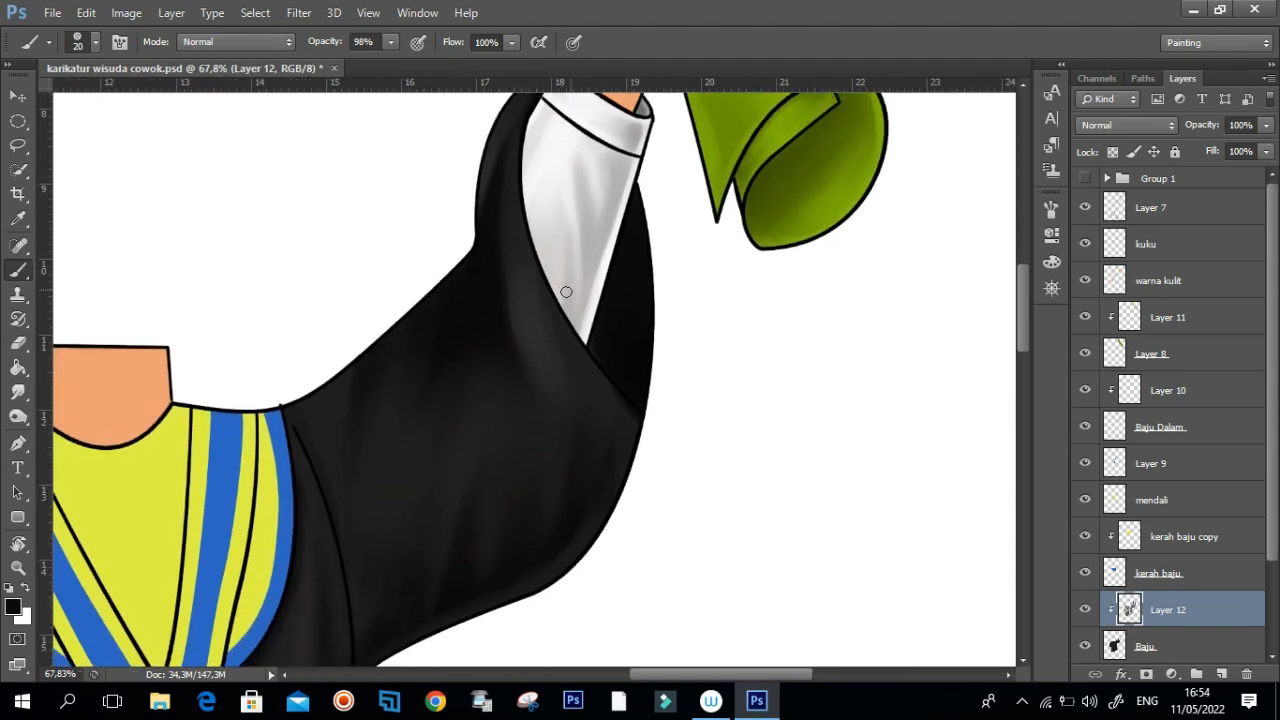
# Step: Paint a thin lighter rim along the raised sleeve's inner back edge with a dark grey 41 px brush at 98% opacity
pyautogui.moveTo(561, 290); pyautogui.dragTo(551, 280)
pyautogui.keyDown('alt'); pyautogui.rightClick(608, 256); pyautogui.keyUp('alt')
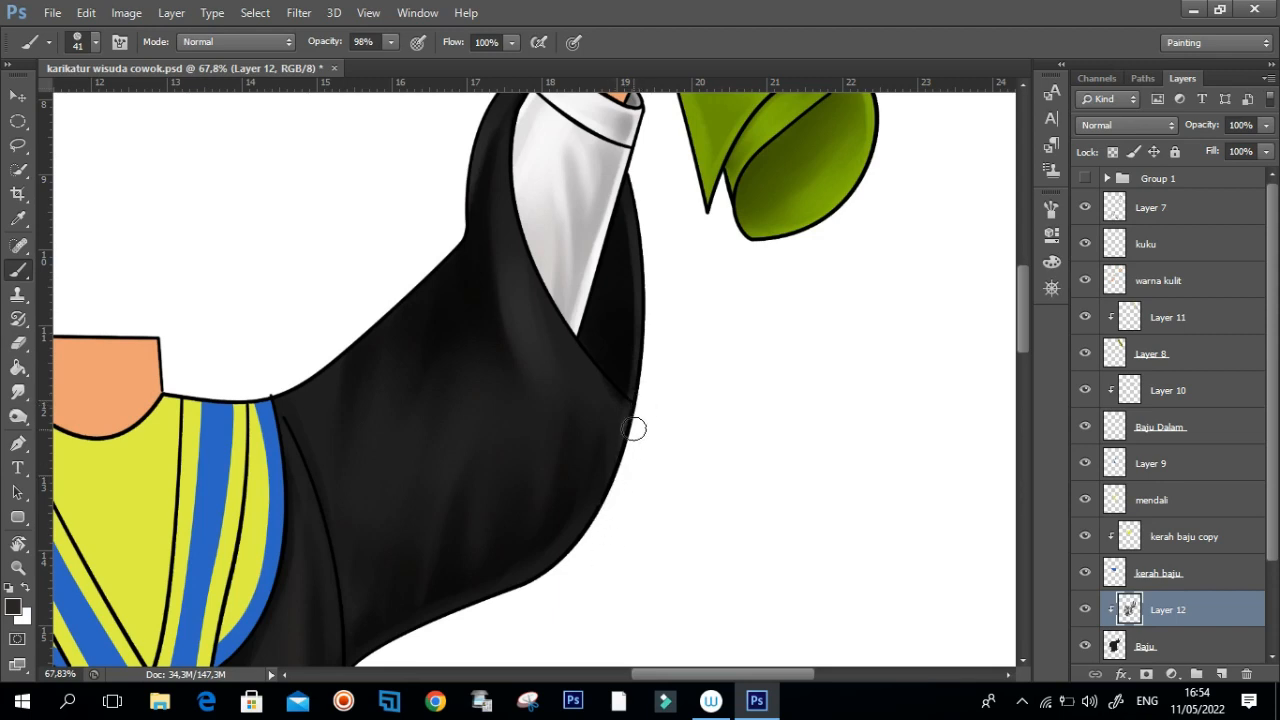
pyautogui.moveTo(606, 228); pyautogui.dragTo(626, 216)
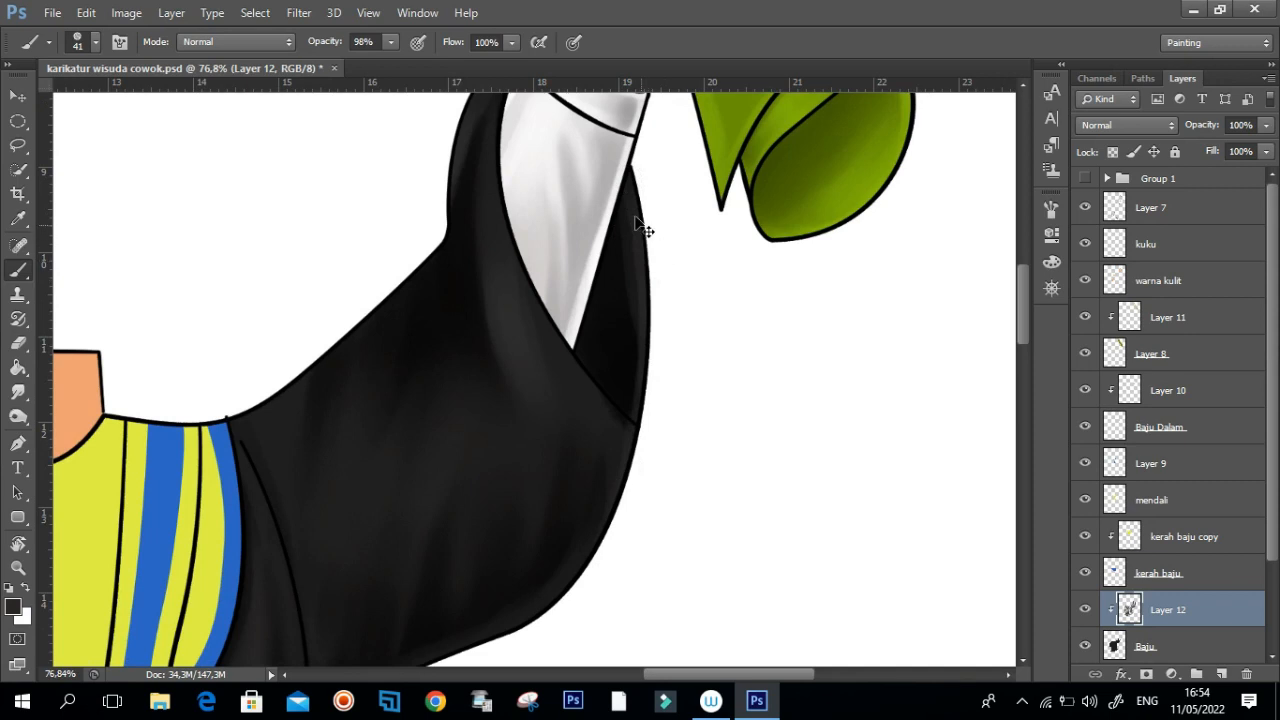
pyautogui.moveTo(616, 232); pyautogui.dragTo(628, 359)
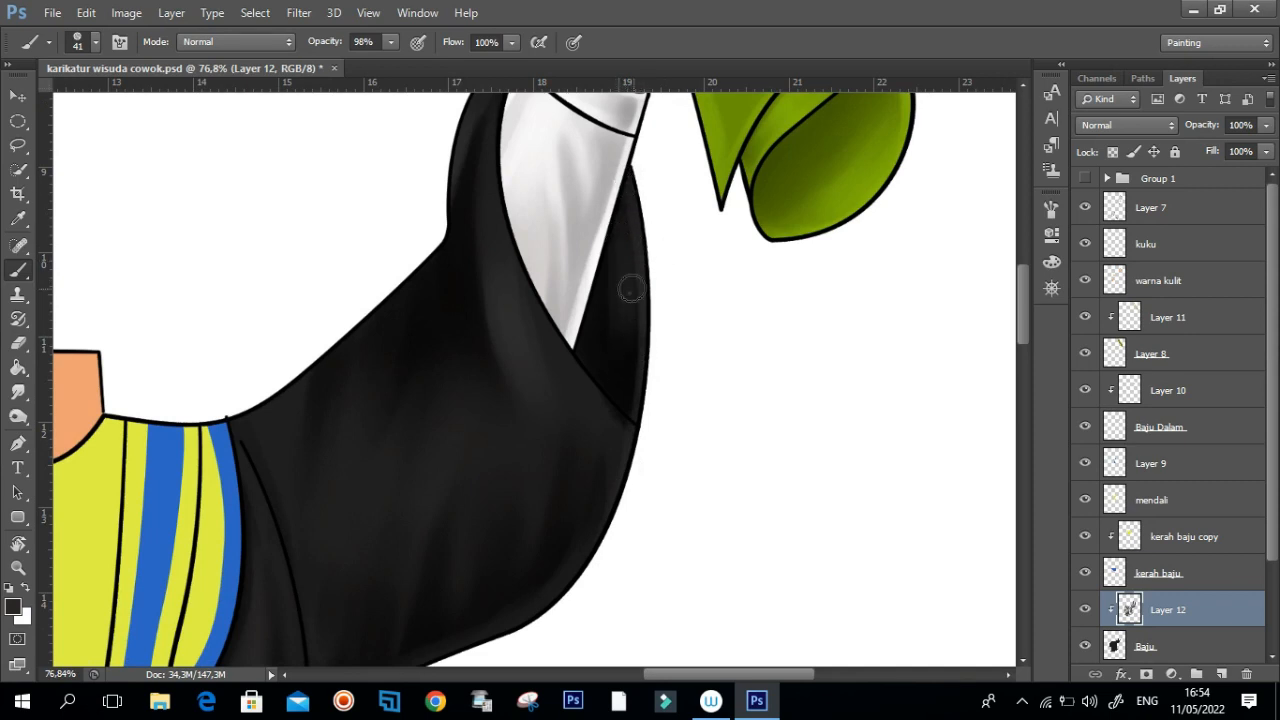
# Step: Smudge the rim inside the raised sleeve's opening into the black with a 110 px brush at 37% strength
pyautogui.press('r')
pyautogui.press('[')
pyautogui.press('[')
pyautogui.press('[')
pyautogui.press('[')
pyautogui.press('[')
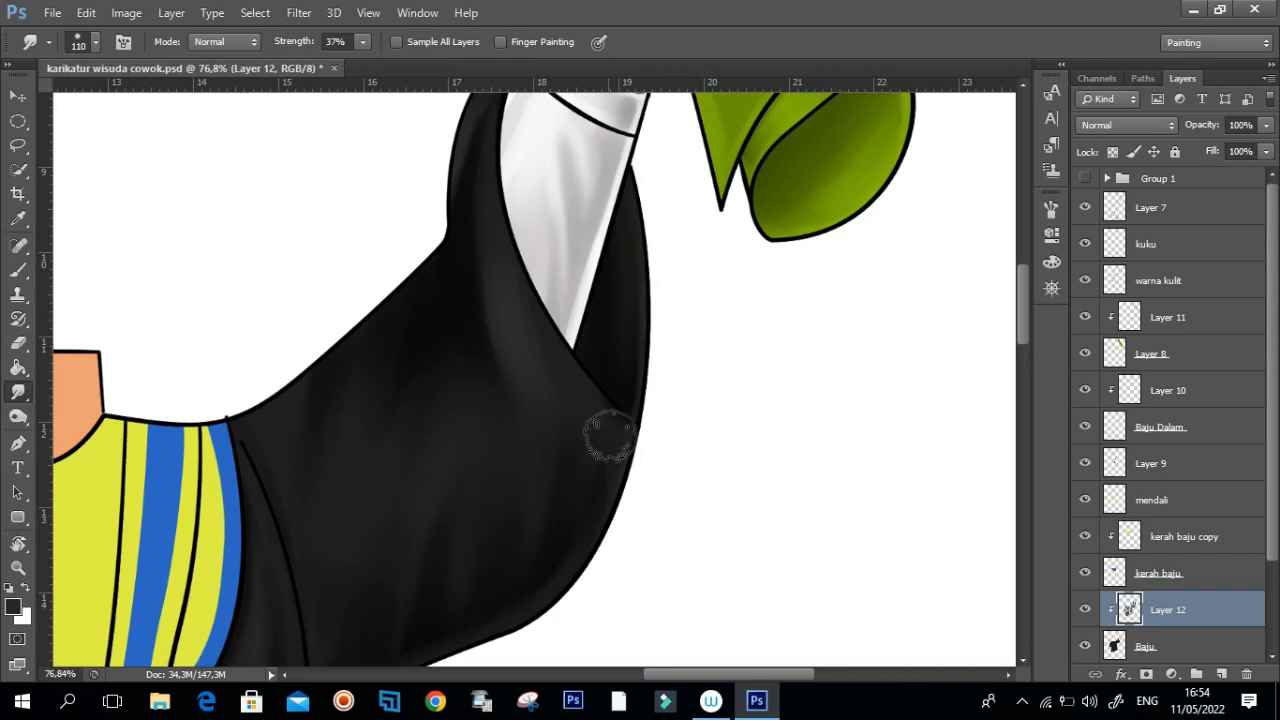
pyautogui.scroll(-3, 577, 286)
pyautogui.scroll(1, 548, 243)
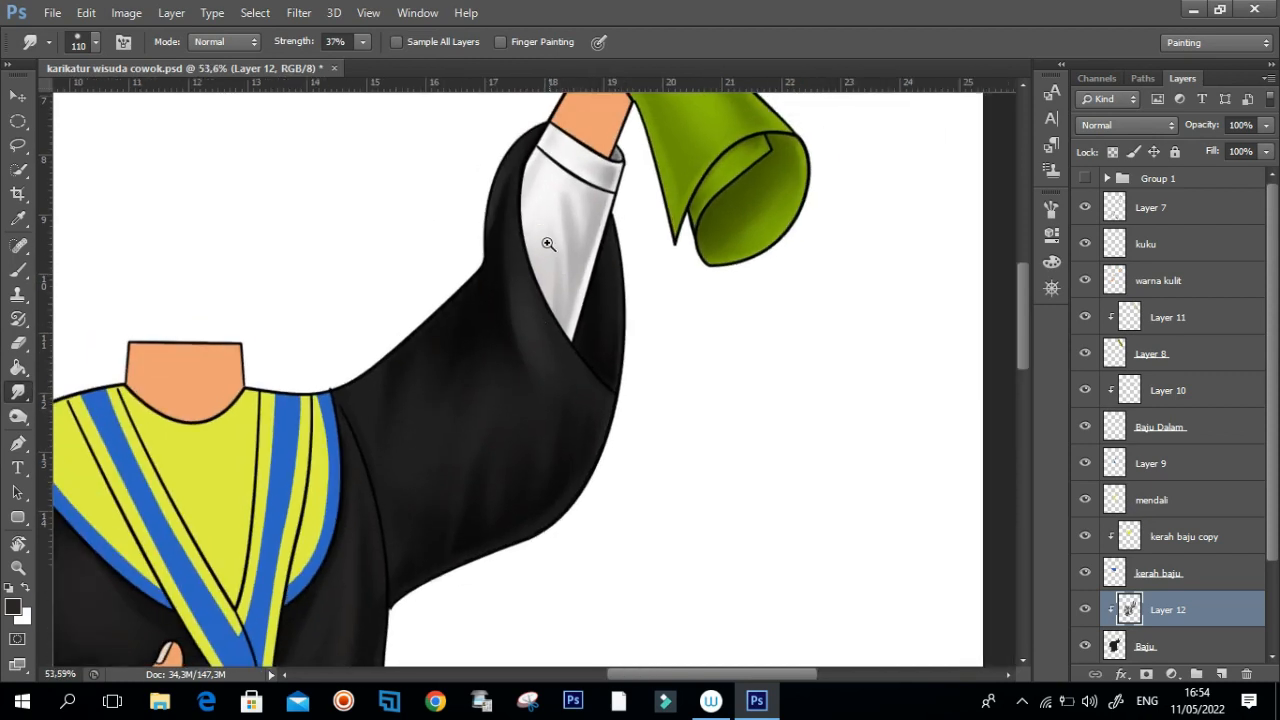
# Step: Paint dark and grey fold tones across the upper part of the raised sleeve with 59 and 50 px brushes at 98% opacity
pyautogui.scroll(2, 481, 352)
pyautogui.press('b')
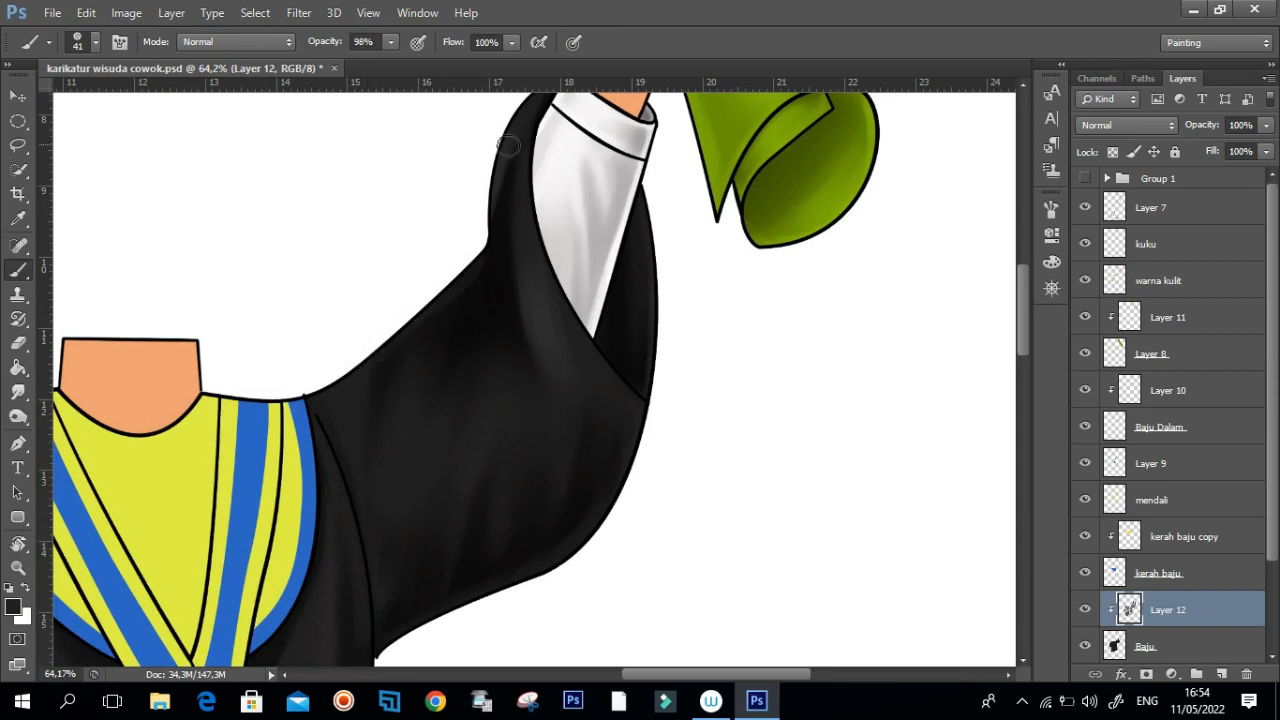
pyautogui.keyDown('alt'); pyautogui.rightClick(456, 318); pyautogui.keyUp('alt')
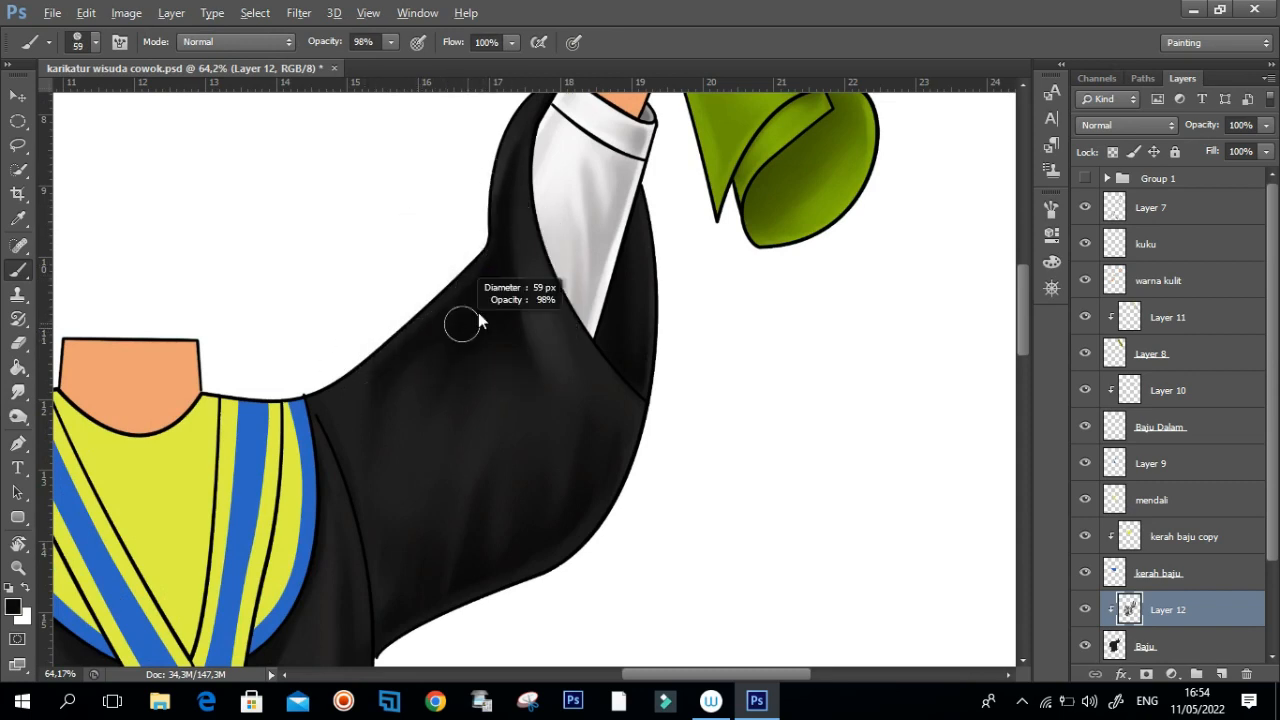
pyautogui.keyDown('alt'); pyautogui.rightClick(440, 352); pyautogui.keyUp('alt')
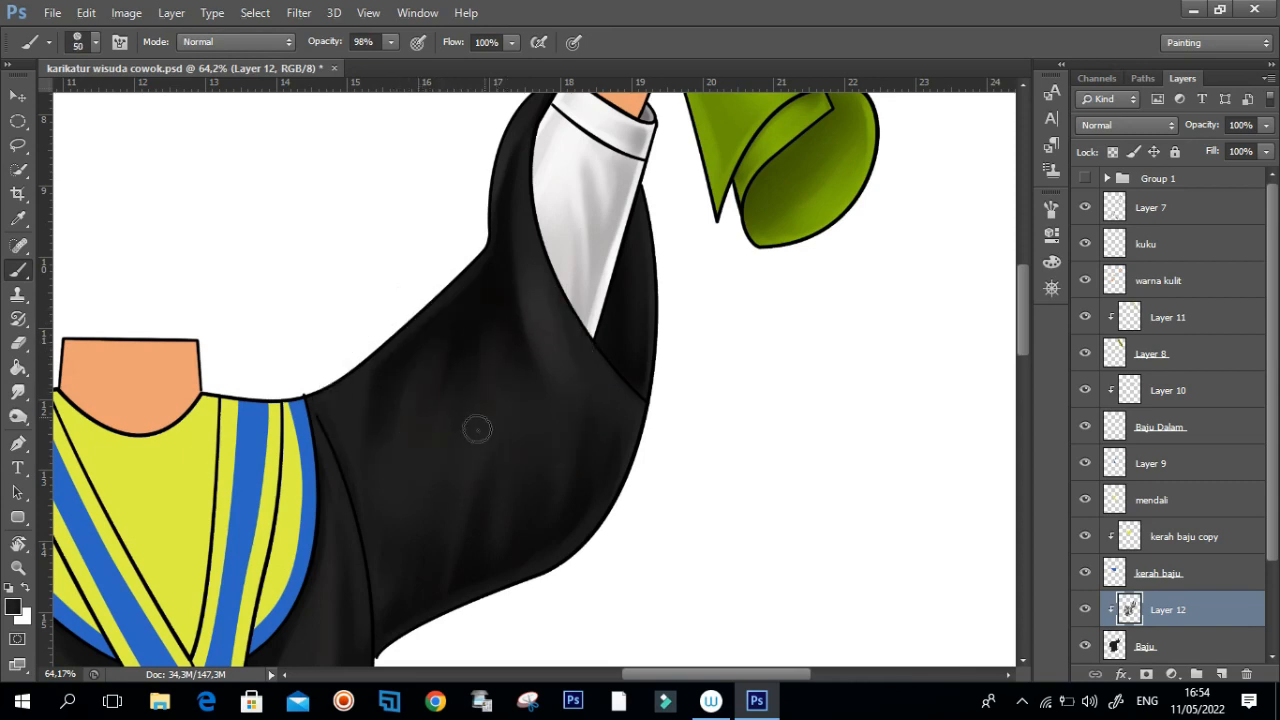
# Step: Blend the new fold tones on the raised sleeve with a 110 px Smudge brush, setting its strength to 36%
pyautogui.press('r')
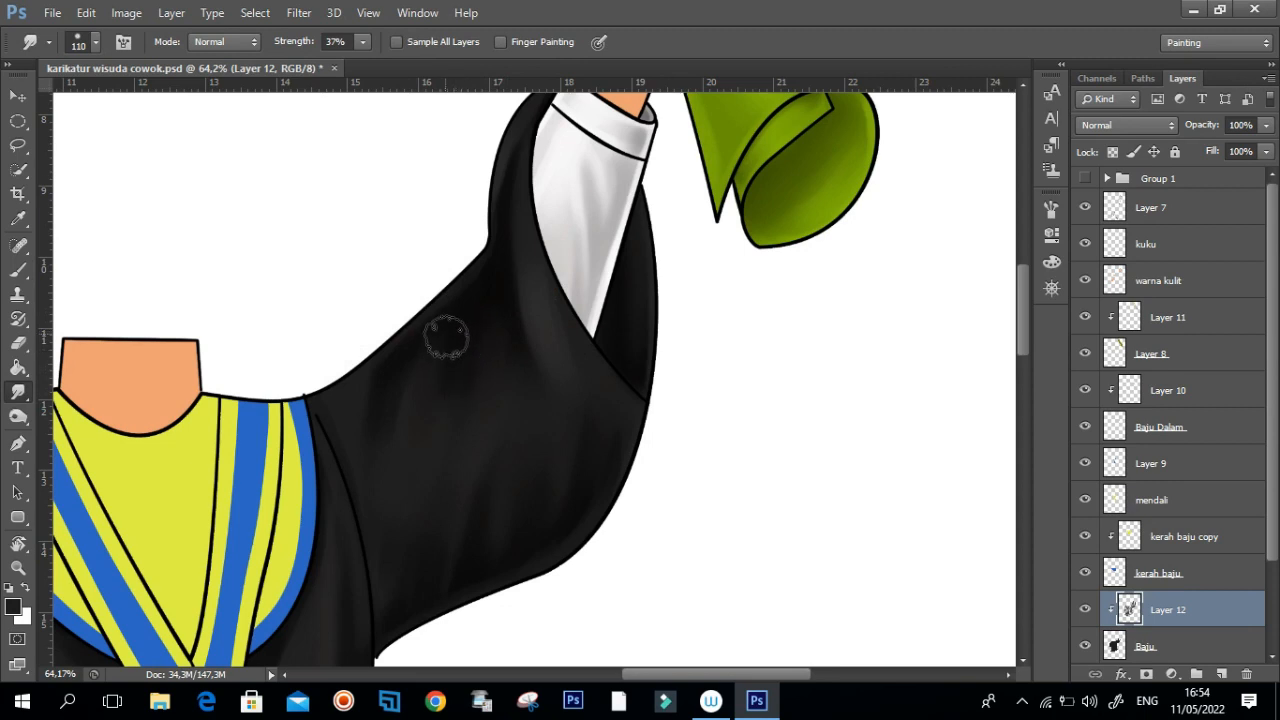
pyautogui.moveTo(387, 412); pyautogui.dragTo(398, 455)
pyautogui.press('3')
pyautogui.press('6')
pyautogui.moveTo(459, 373); pyautogui.dragTo(456, 409)
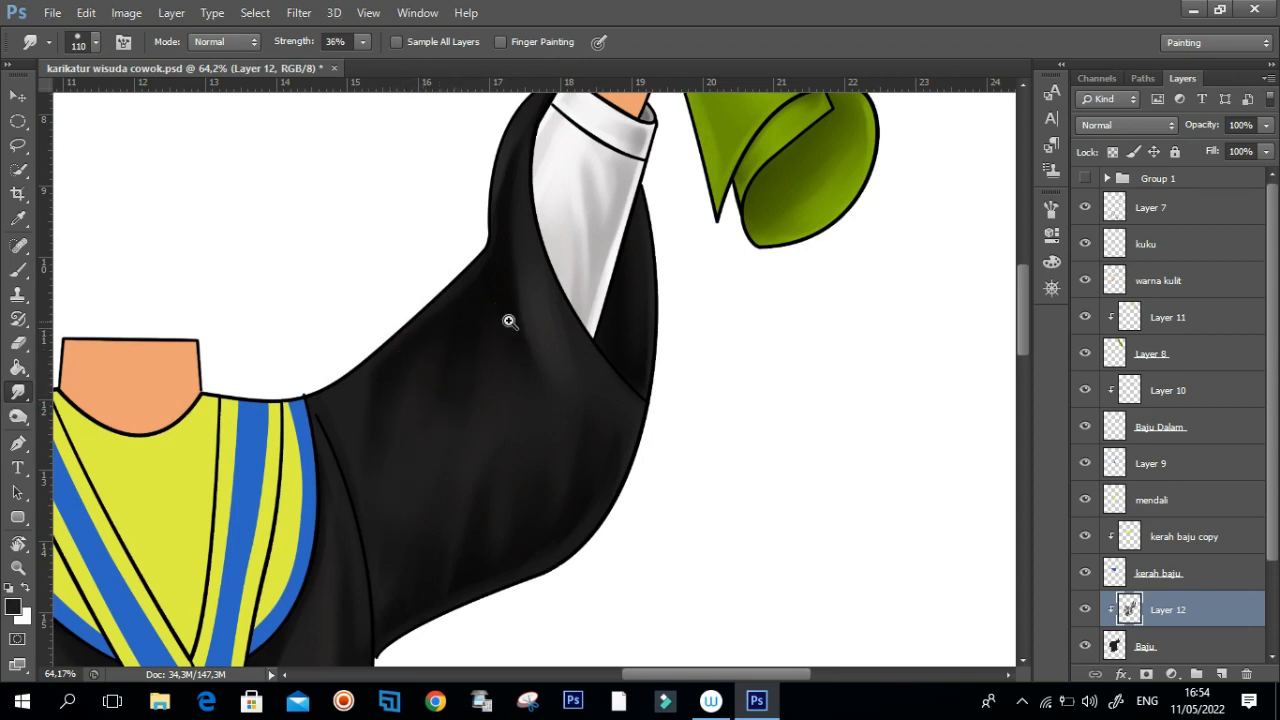
# Step: Examine the gown's shading as a whole and up close around the chest and raised sleeve
pyautogui.moveTo(508, 323); pyautogui.dragTo(430, 330)
pyautogui.moveTo(579, 330); pyautogui.dragTo(562, 331)
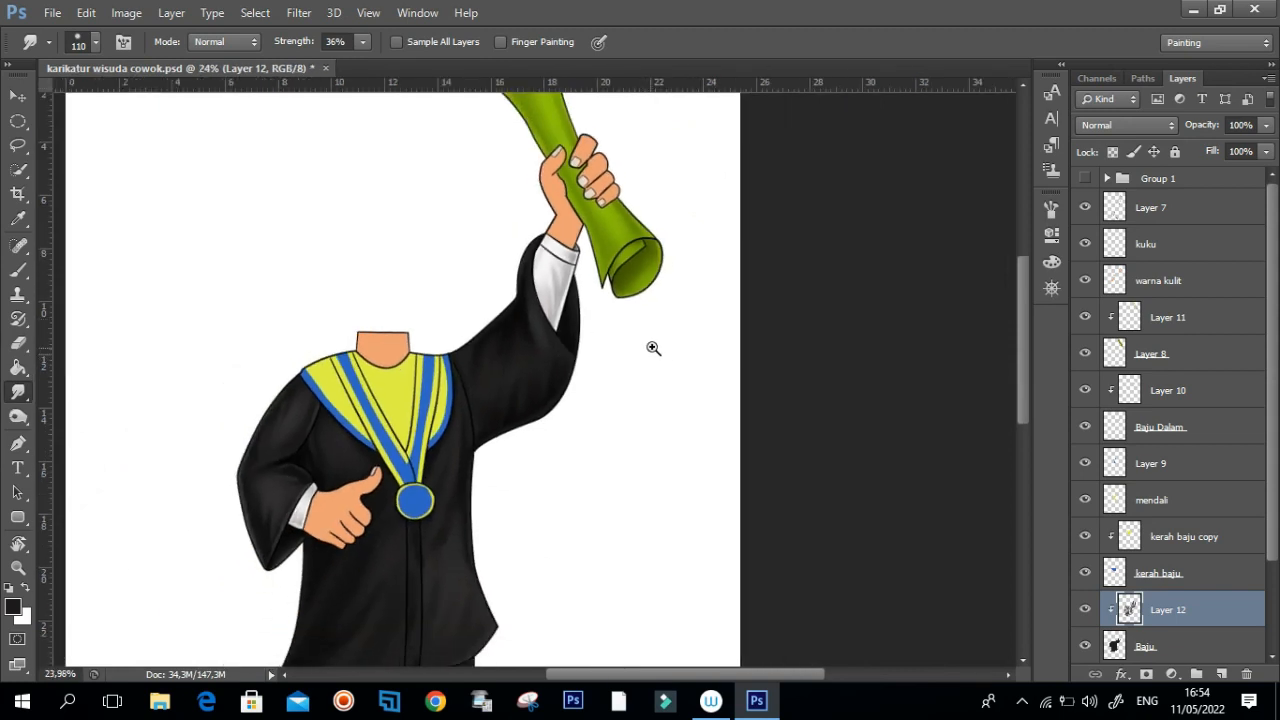
pyautogui.moveTo(559, 300); pyautogui.dragTo(490, 334)
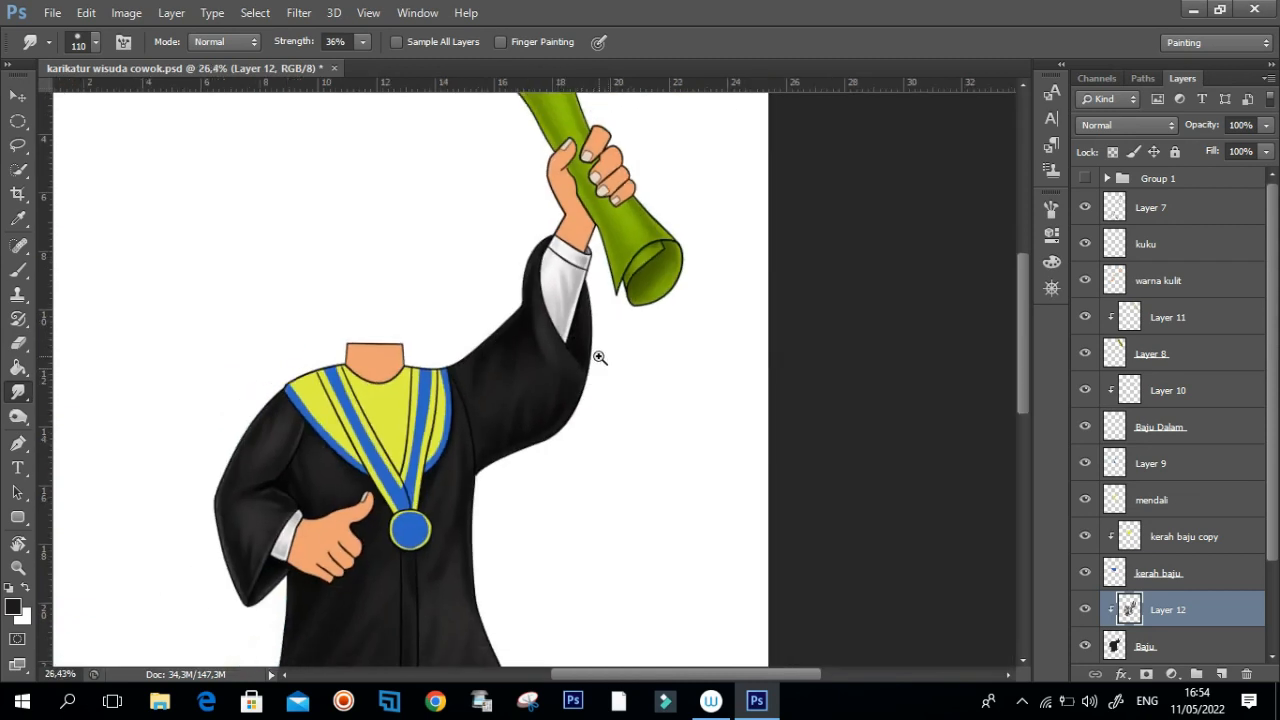
pyautogui.moveTo(611, 347); pyautogui.dragTo(646, 306)
pyautogui.press('b')
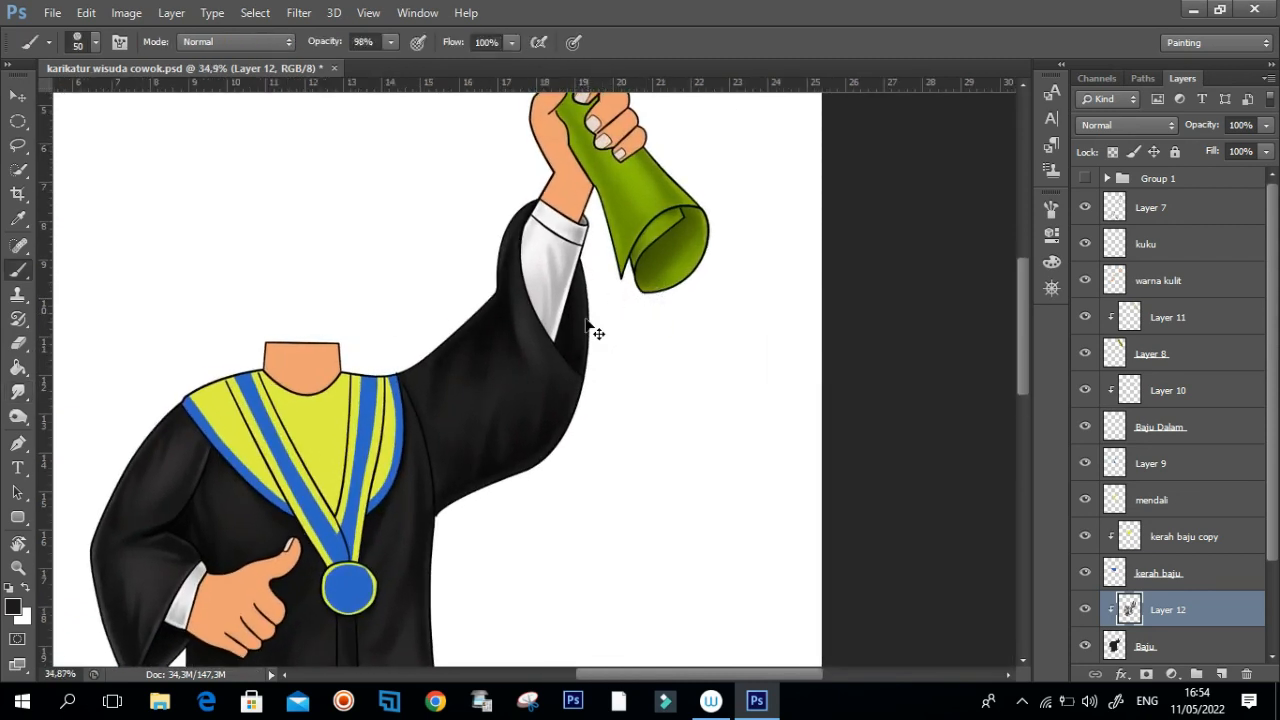
pyautogui.moveTo(419, 491); pyautogui.dragTo(449, 366)
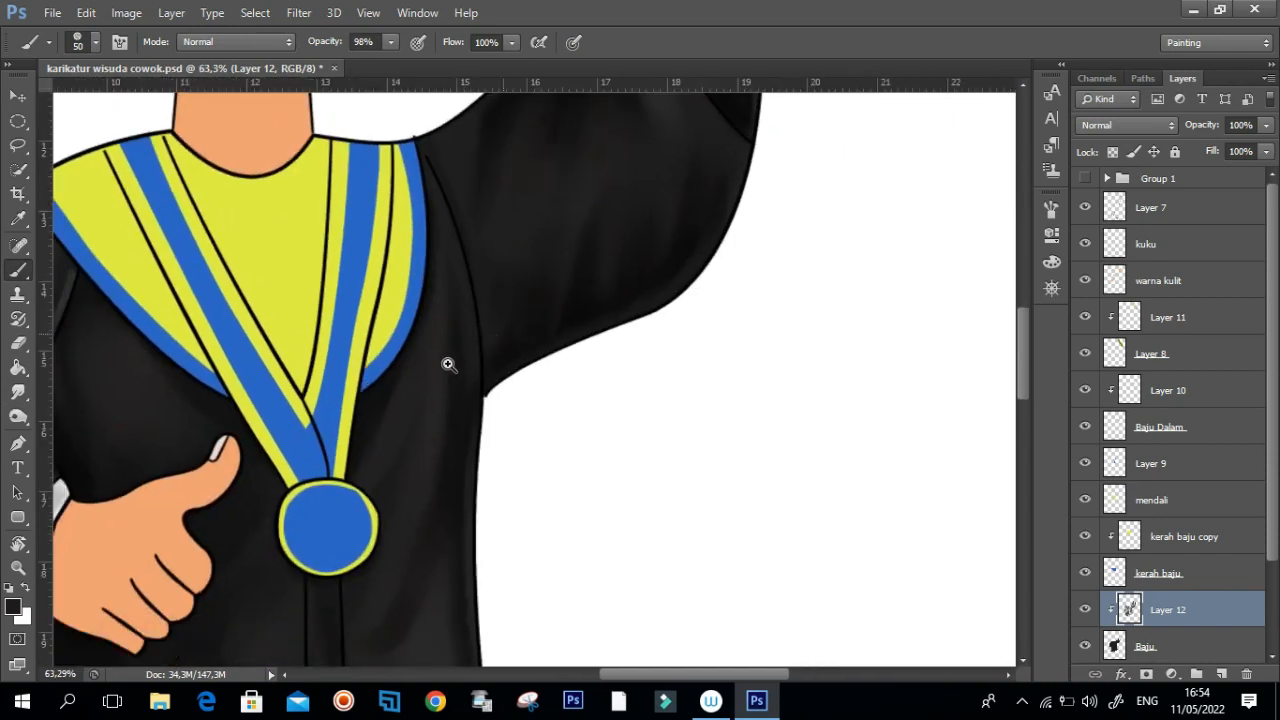
pyautogui.moveTo(517, 328); pyautogui.dragTo(420, 350)
pyautogui.moveTo(524, 390); pyautogui.dragTo(470, 405)
pyautogui.moveTo(532, 282); pyautogui.dragTo(581, 284)
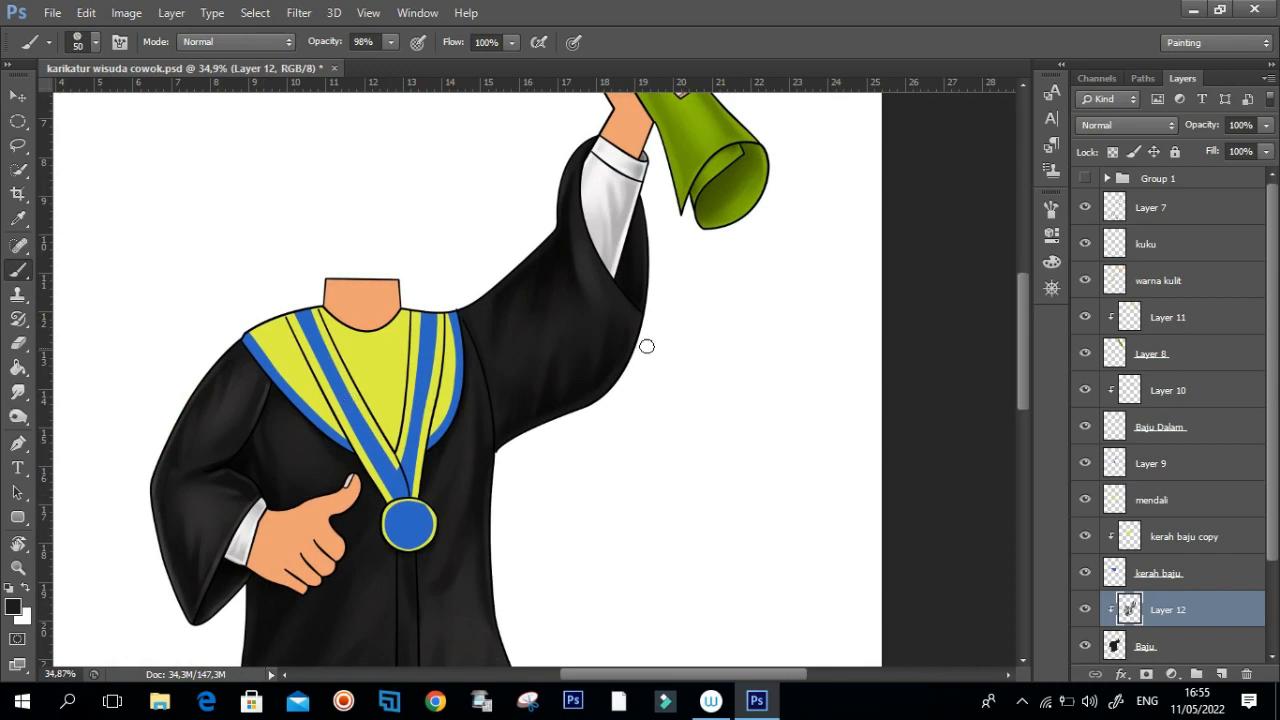
# Step: Brighten the gown shading on Layer 12 with Levels, setting the input shadows to 4 and the input highlights to 198
pyautogui.hotkey('ctrl', 'm')
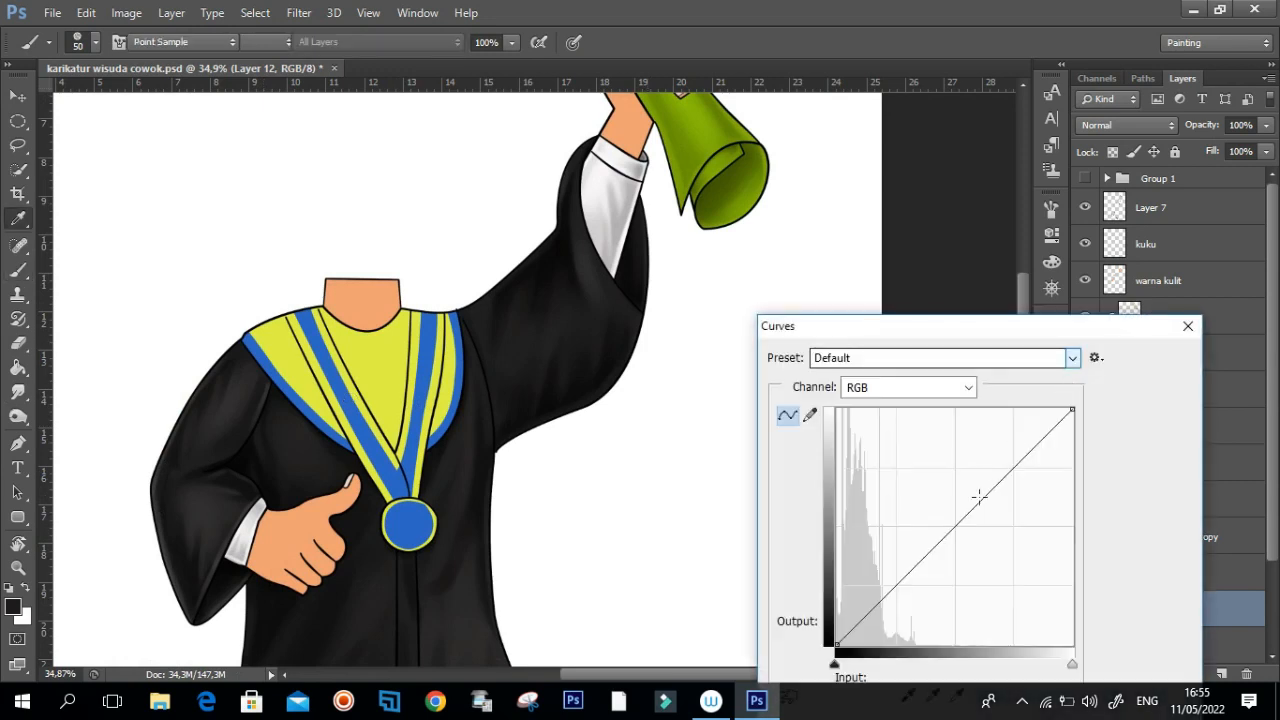
pyautogui.click(1155, 385)
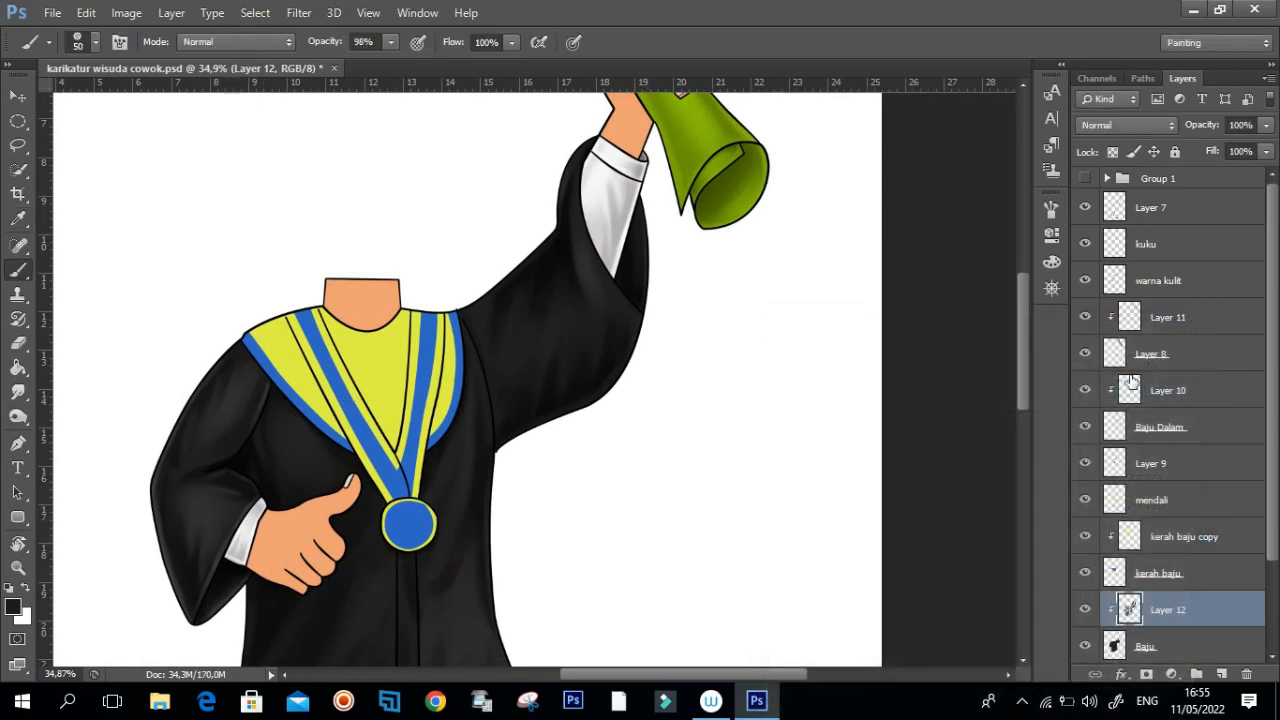
pyautogui.hotkey('ctrl', 'l')
pyautogui.moveTo(1074, 497); pyautogui.dragTo(1026, 508)
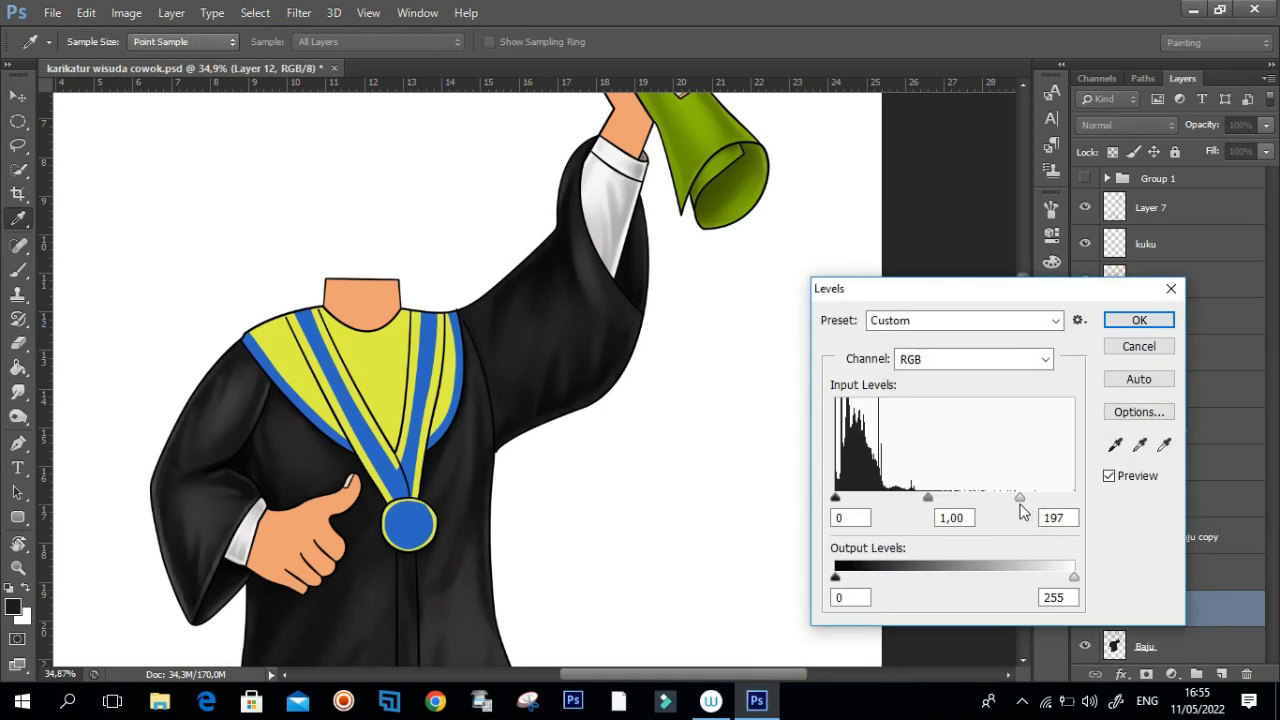
pyautogui.moveTo(839, 501)
pyautogui.mouseDown()
pyautogui.moveTo(858, 503)
pyautogui.moveTo(844, 503)
pyautogui.mouseUp()
pyautogui.click(1110, 477)
pyautogui.press('p')
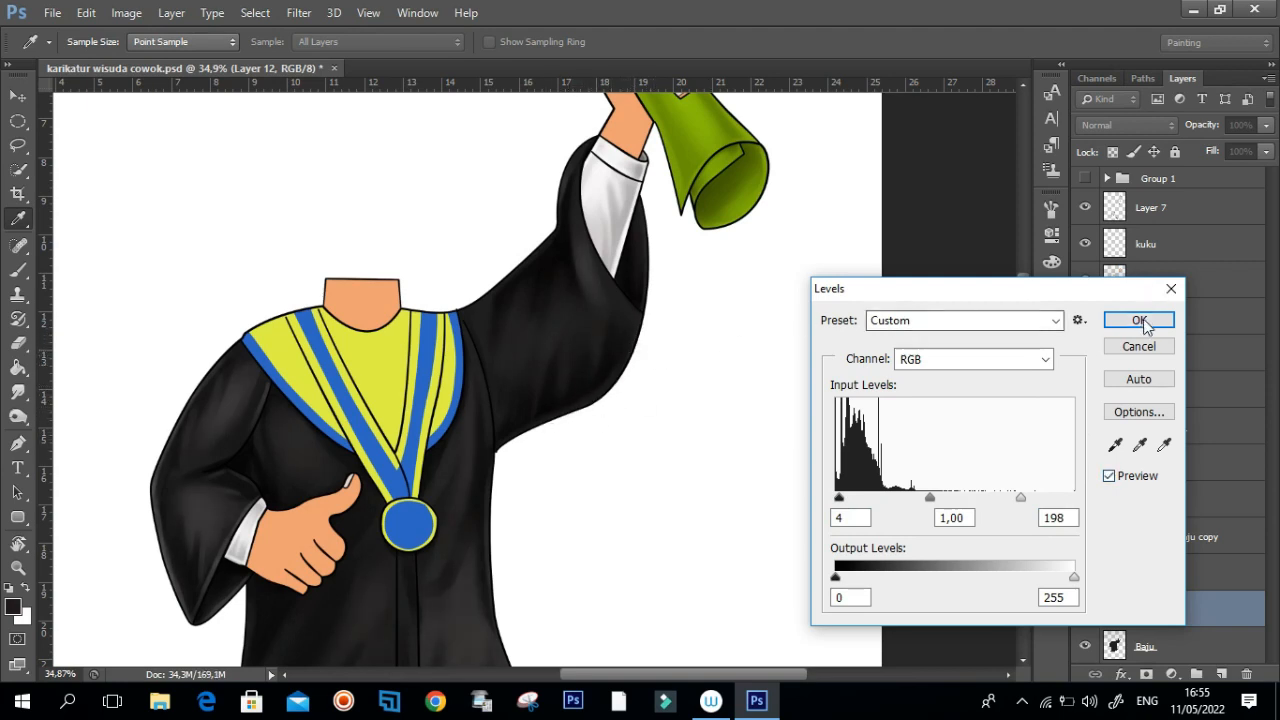
pyautogui.click(1140, 321)
# Step: Smudge the gown's folds beside and below the medal with a 110 px brush at 36% strength
pyautogui.moveTo(783, 304); pyautogui.dragTo(706, 336)
pyautogui.moveTo(666, 406)
pyautogui.mouseDown()
pyautogui.moveTo(720, 389)
pyautogui.moveTo(625, 481)
pyautogui.moveTo(586, 471)
pyautogui.mouseUp()
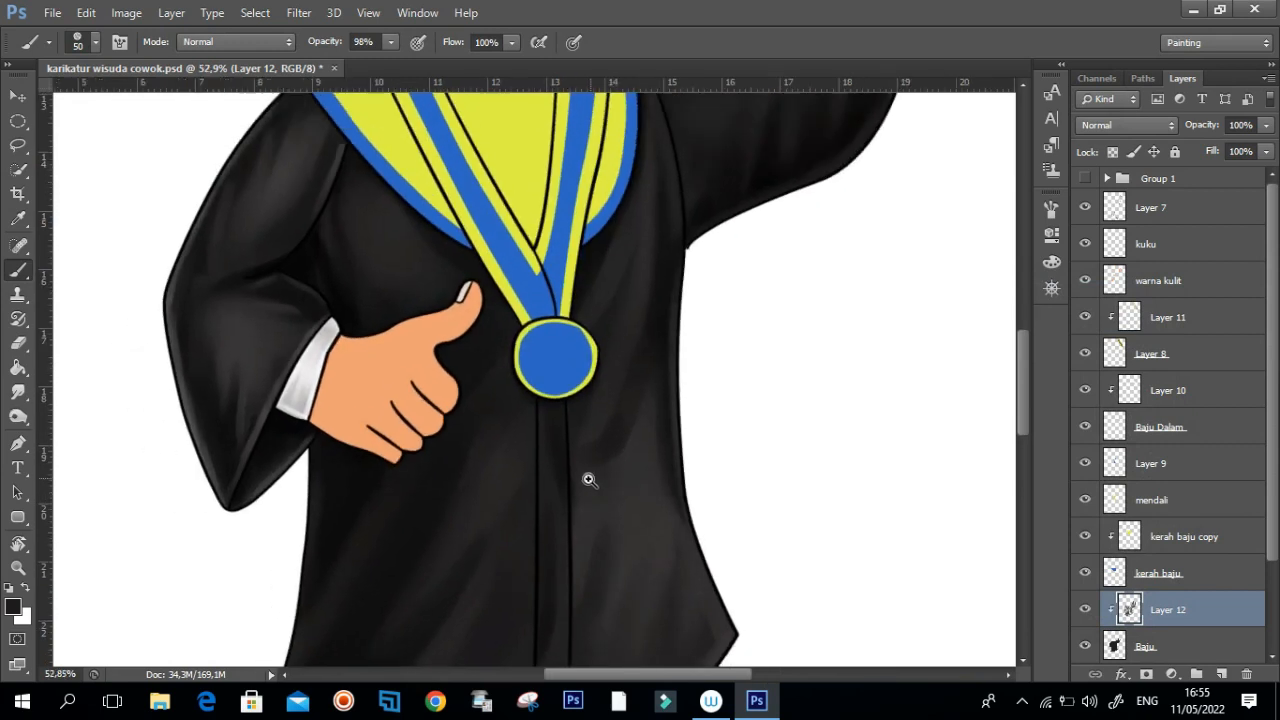
pyautogui.press('r')
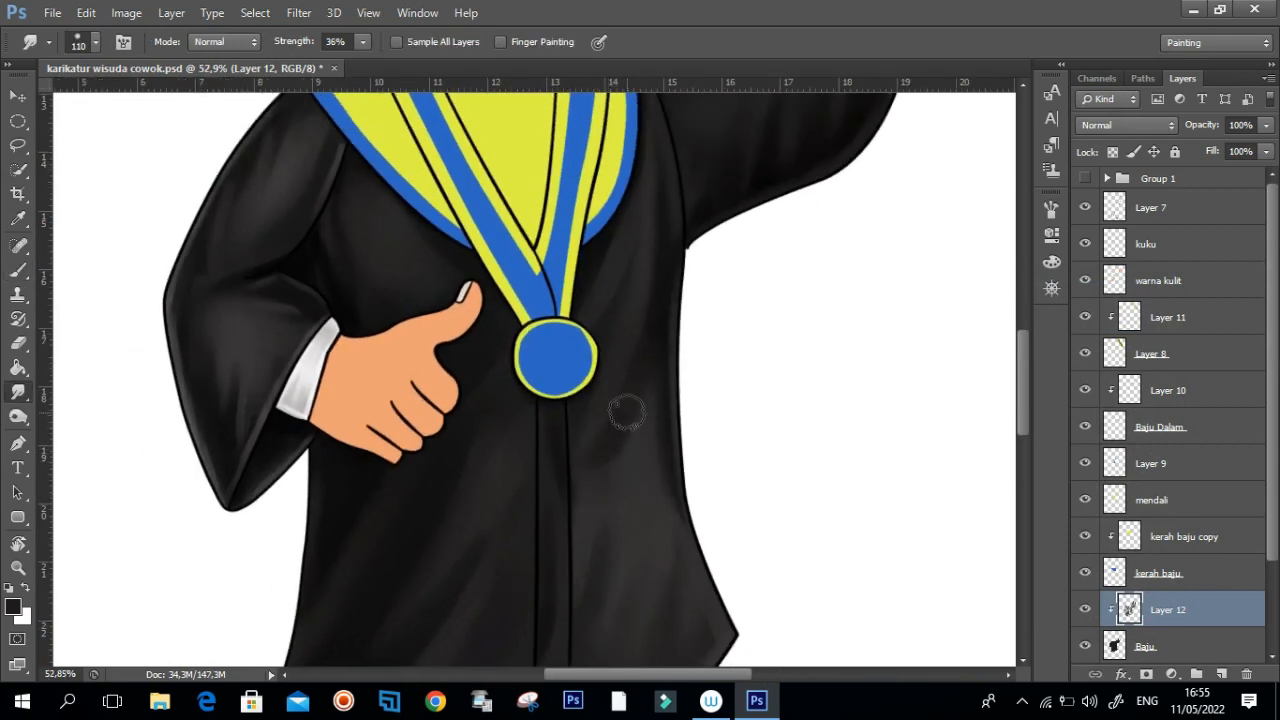
pyautogui.click(255, 12)
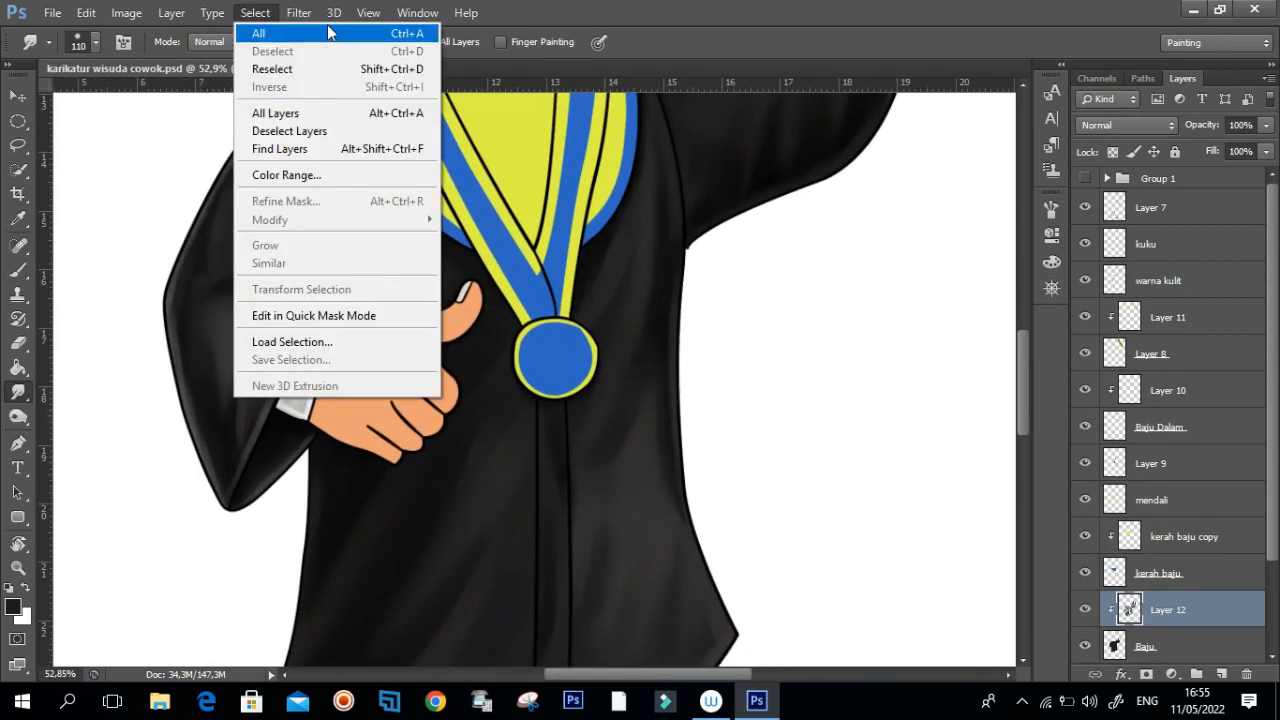
pyautogui.click(417, 10)
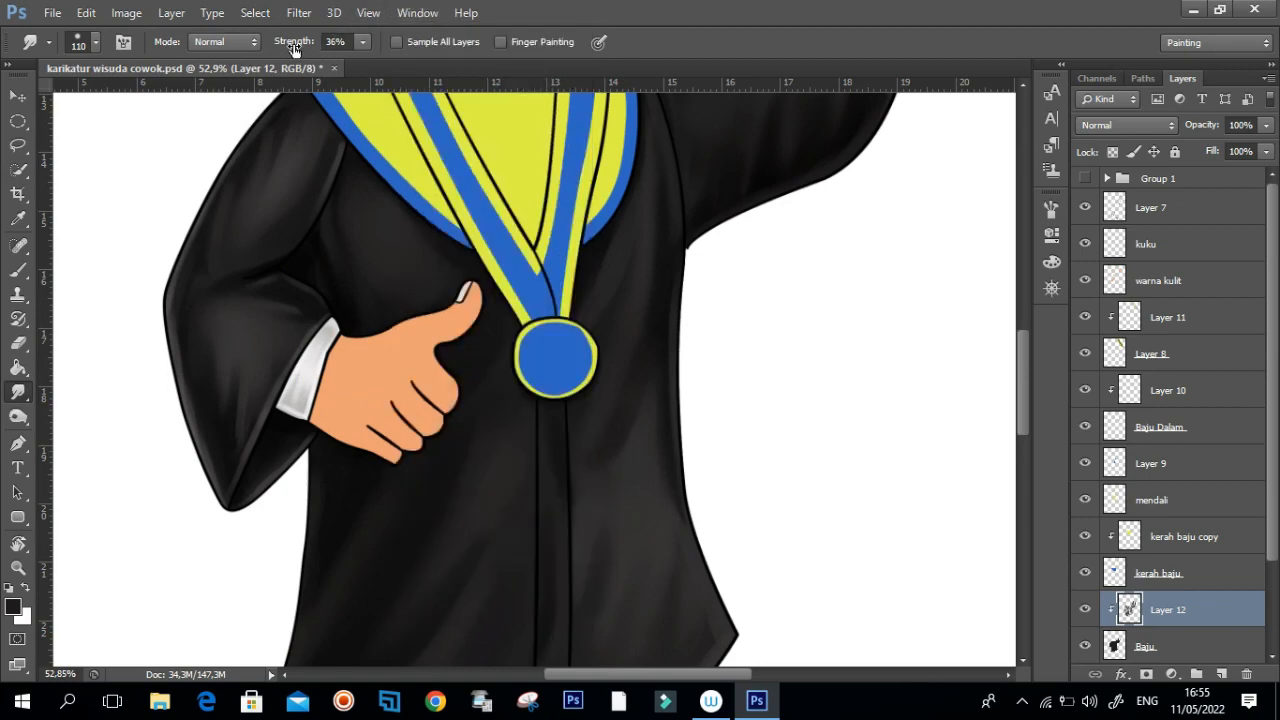